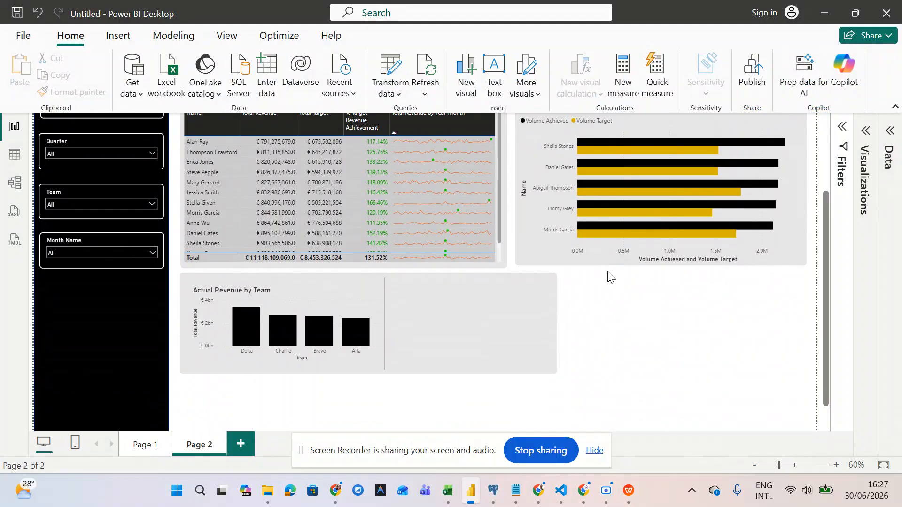
- Leave the Power BI report and bring the Forgith Background document in WPS Office forward
scroll(607, 272, "down", 3)
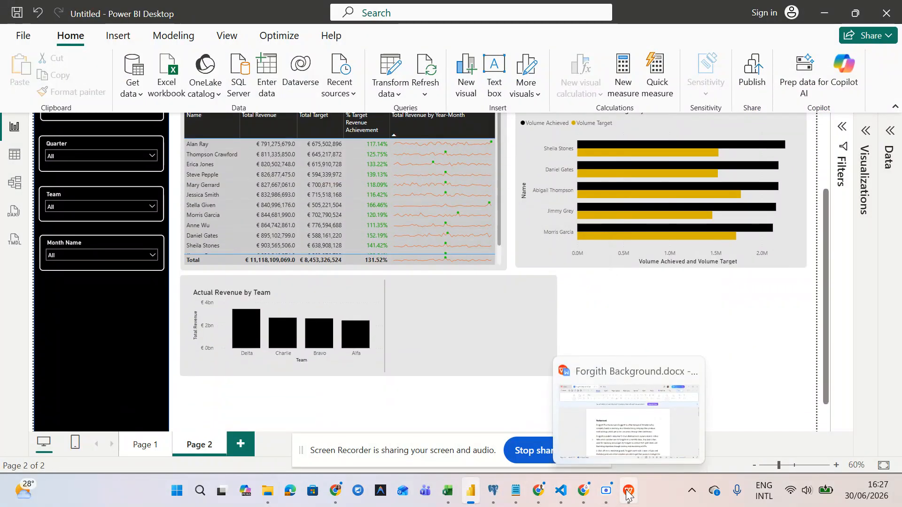
left_click(621, 422)
- Scroll to the document's eight-report list, starting with Revenue Achieved vs Revenue Target
scroll(452, 332, "down", 10)
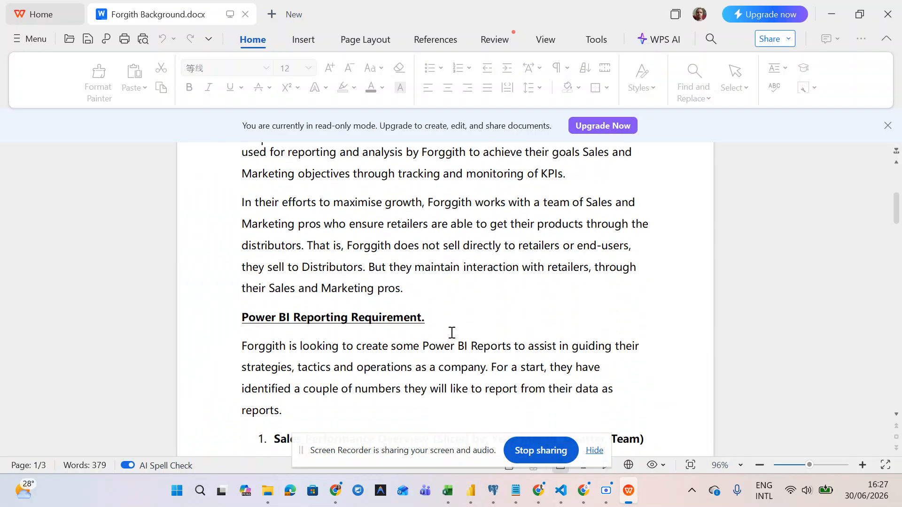
scroll(452, 333, "down", 13)
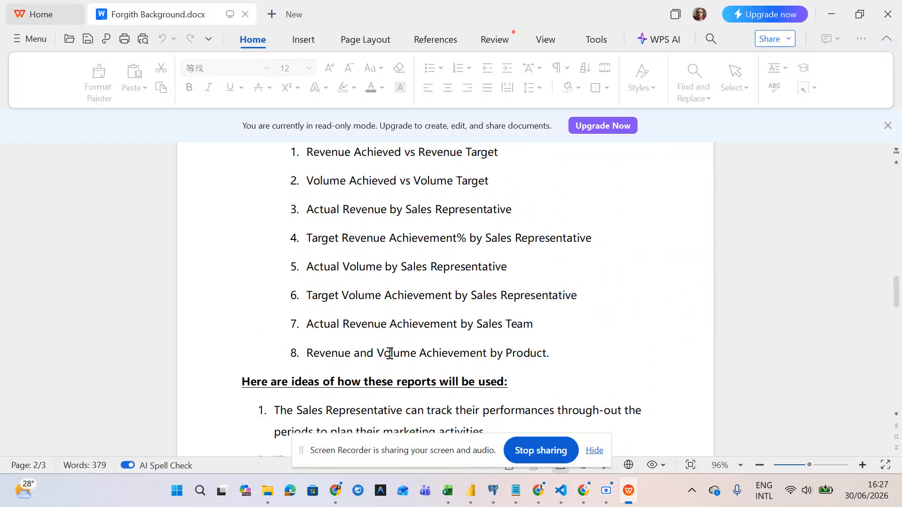
mouse_move(470, 491)
mouse_move(475, 432)
- Minimize the WPS document to return to the Page 2 report
left_click(828, 14)
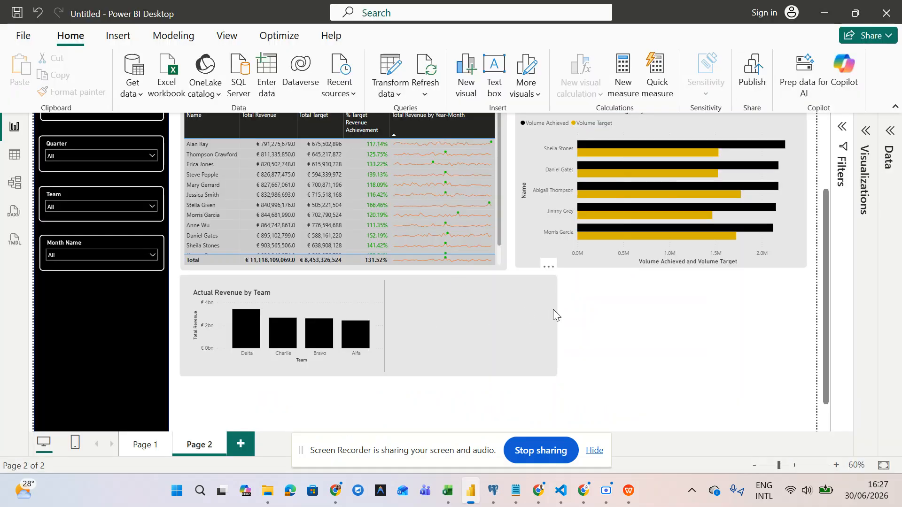
scroll(455, 374, "down", 2)
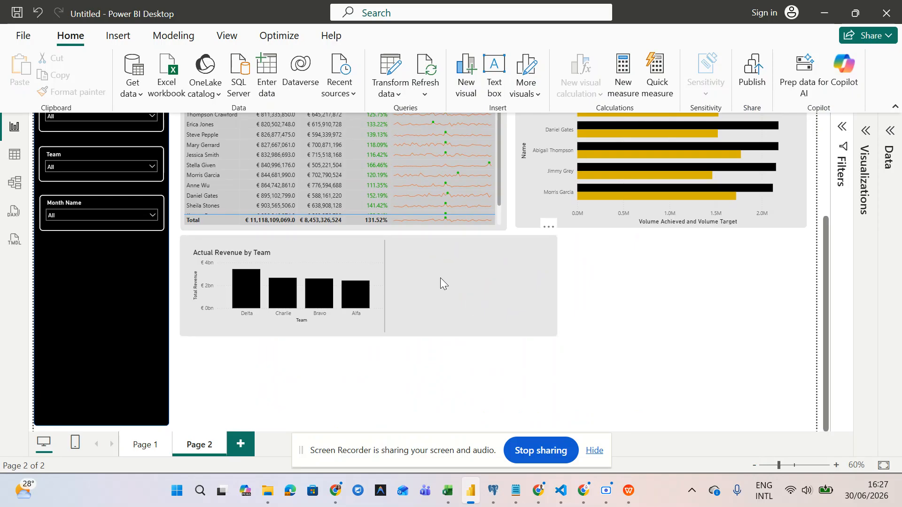
scroll(625, 287, "down", 2)
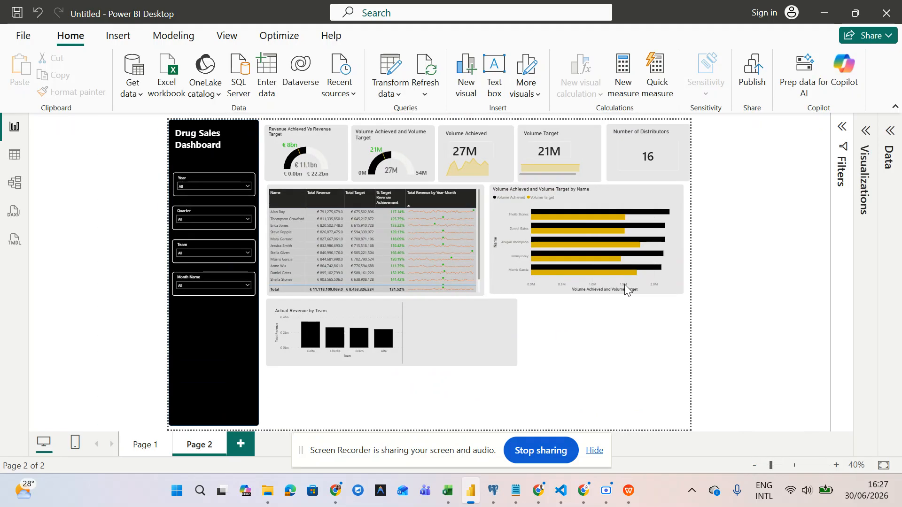
- Expand the Visualizations pane beside the Page 2 report canvas
left_click(865, 133)
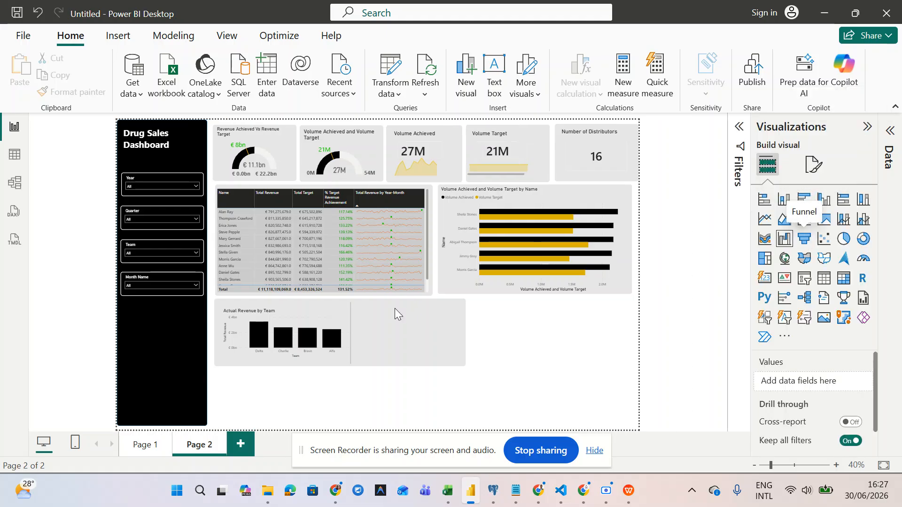
scroll(318, 317, "up", 4, "ctrl")
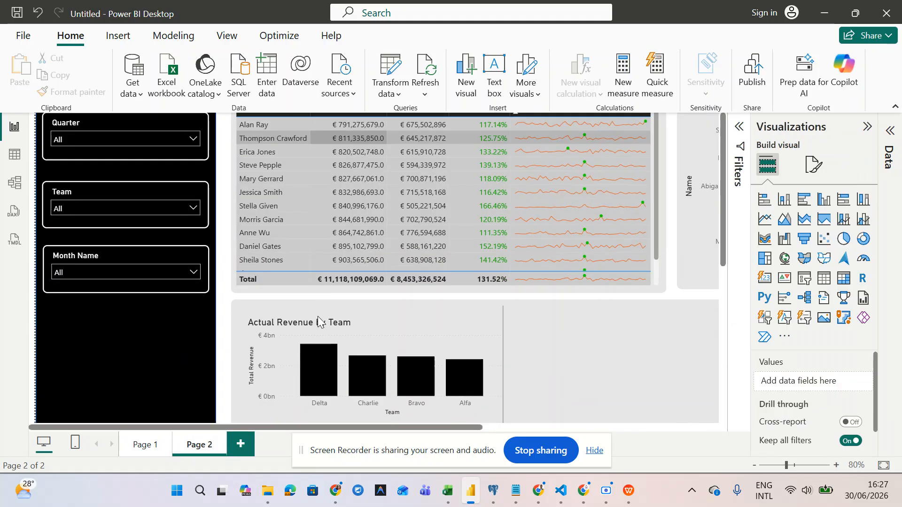
scroll(317, 317, "right", 5)
scroll(317, 317, "left", 3)
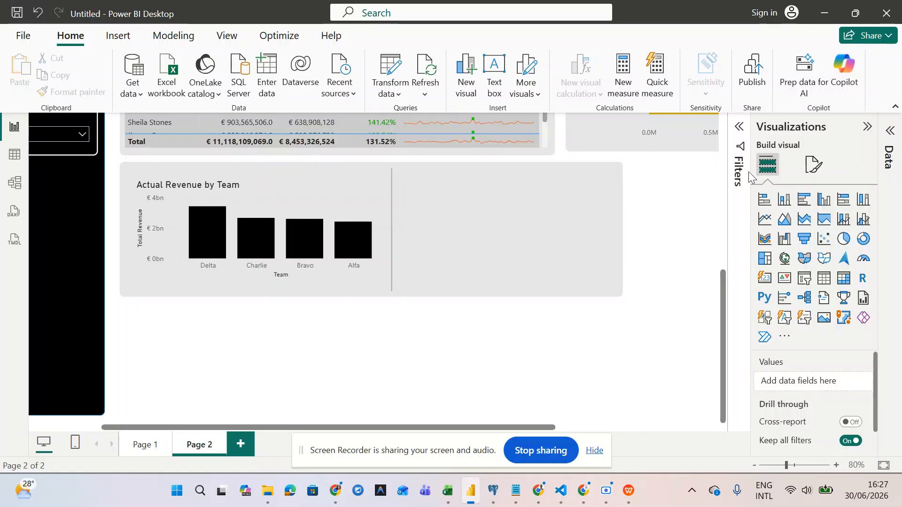
- Add a Card visual and fit it into the right side of the Actual Revenue by Team chart box
left_click(766, 280)
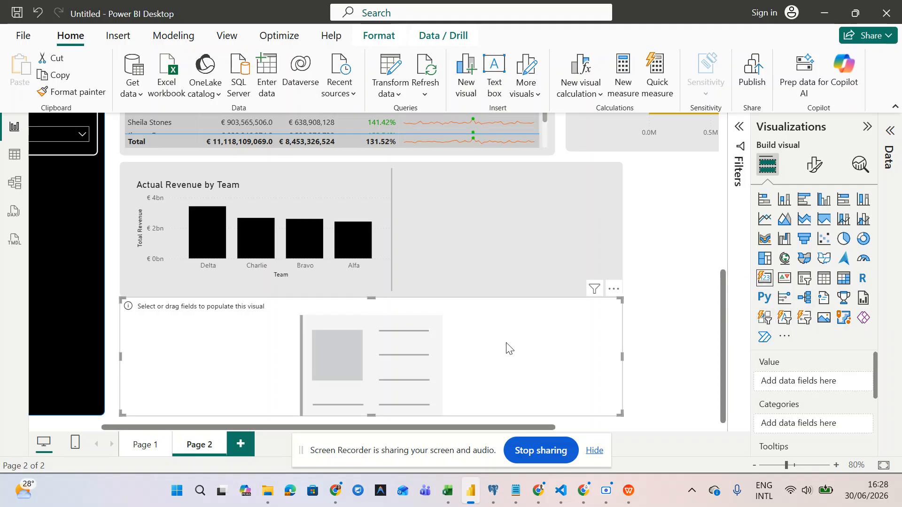
left_click_drag(504, 347, 579, 300)
left_click_drag(696, 253, 330, 267)
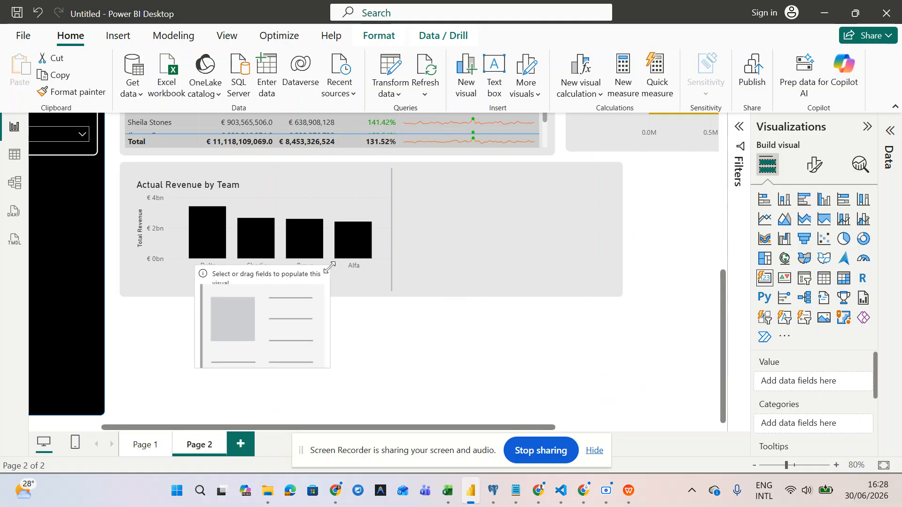
left_click_drag(269, 322, 506, 232)
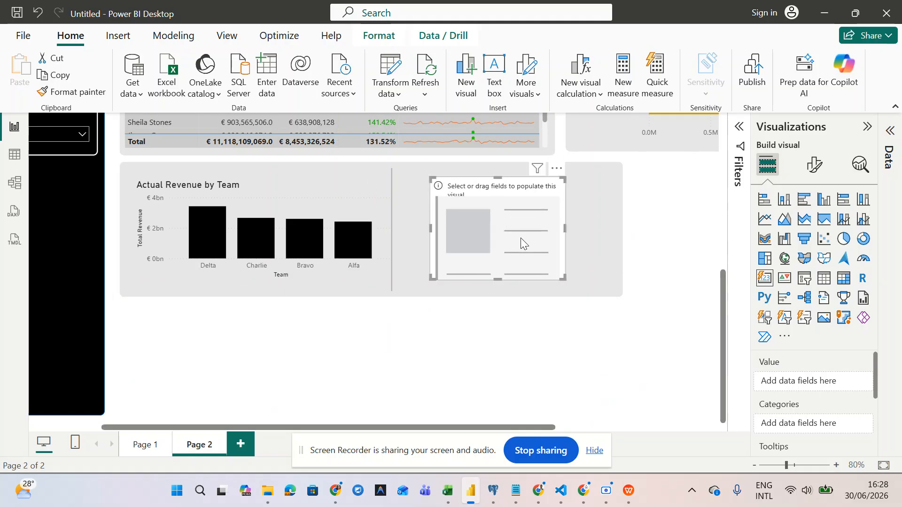
mouse_move(565, 277)
left_mouse_down()
mouse_move(553, 261)
mouse_move(565, 261)
mouse_move(562, 270)
left_mouse_up()
mouse_move(504, 240)
left_mouse_down()
mouse_move(511, 230)
mouse_move(506, 240)
left_mouse_up()
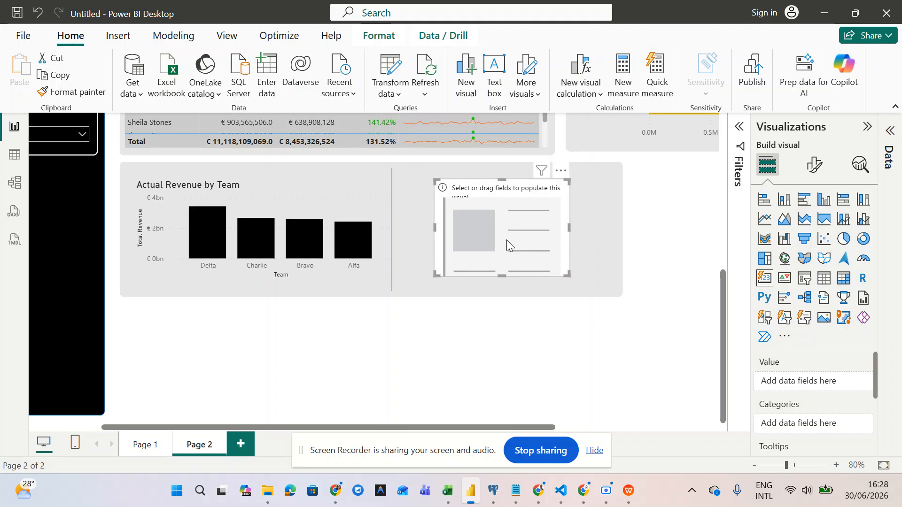
scroll(507, 240, "down", 3)
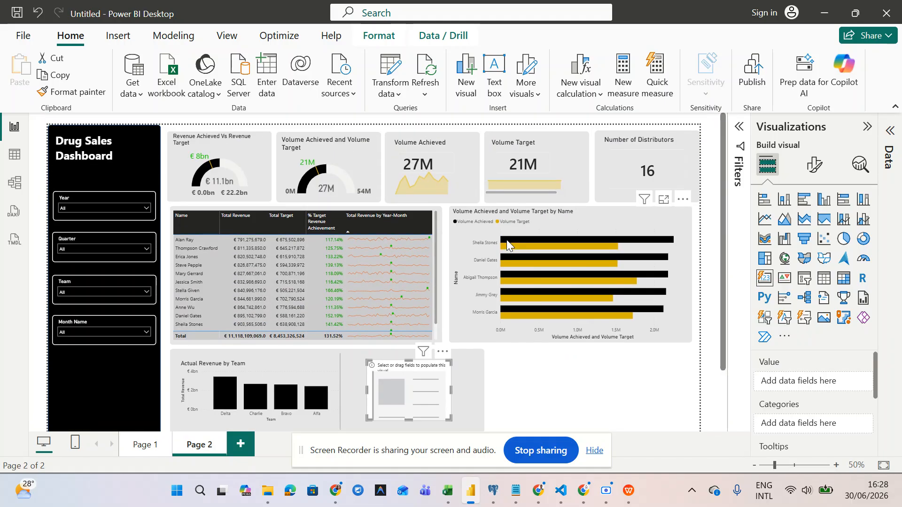
scroll(507, 240, "down", 2)
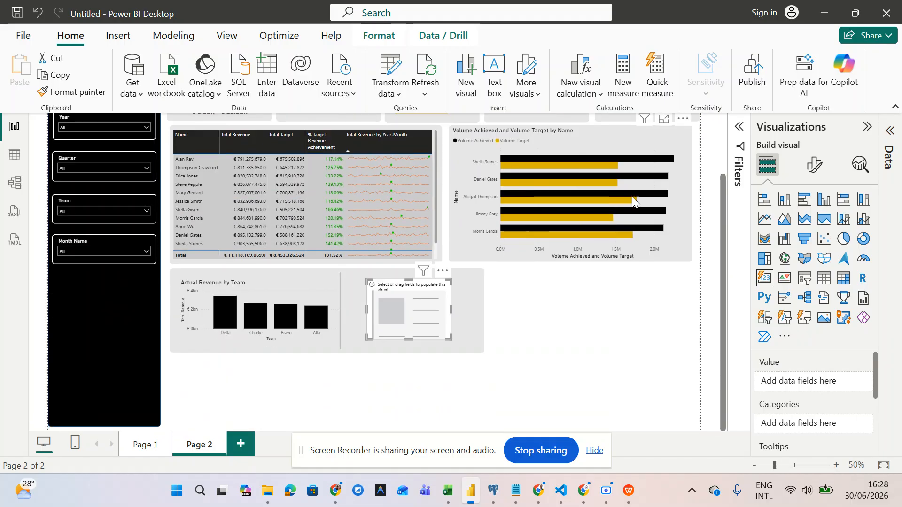
- Put the Total Revenue measure from Calculated Measures on the card, showing € 11.1bn
left_click(887, 139)
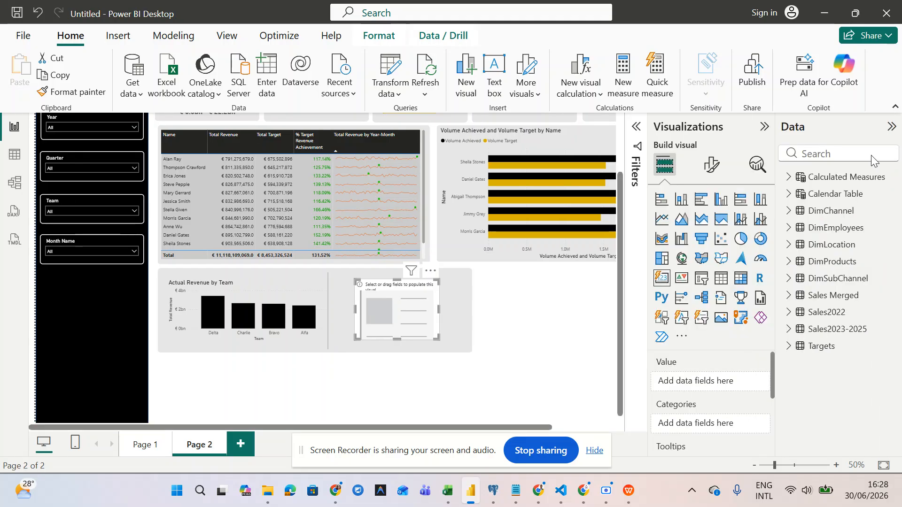
left_click(789, 177)
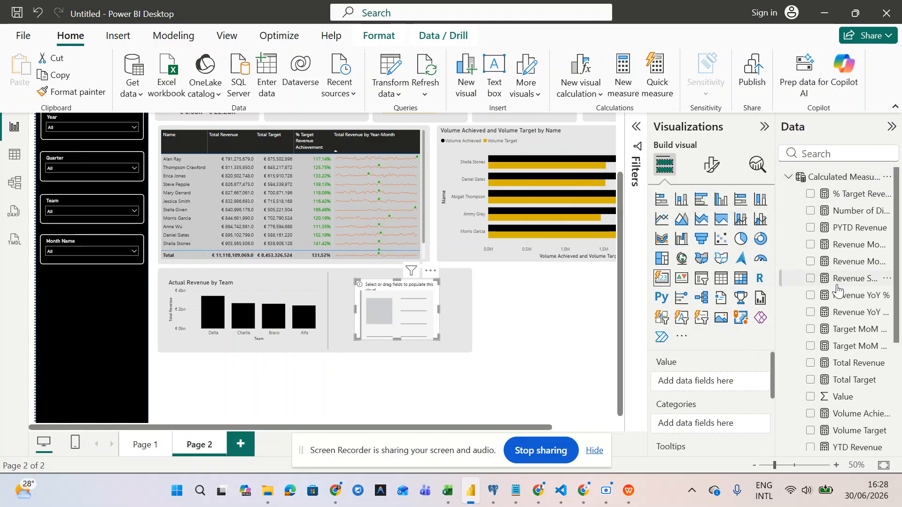
scroll(843, 314, "down", 1)
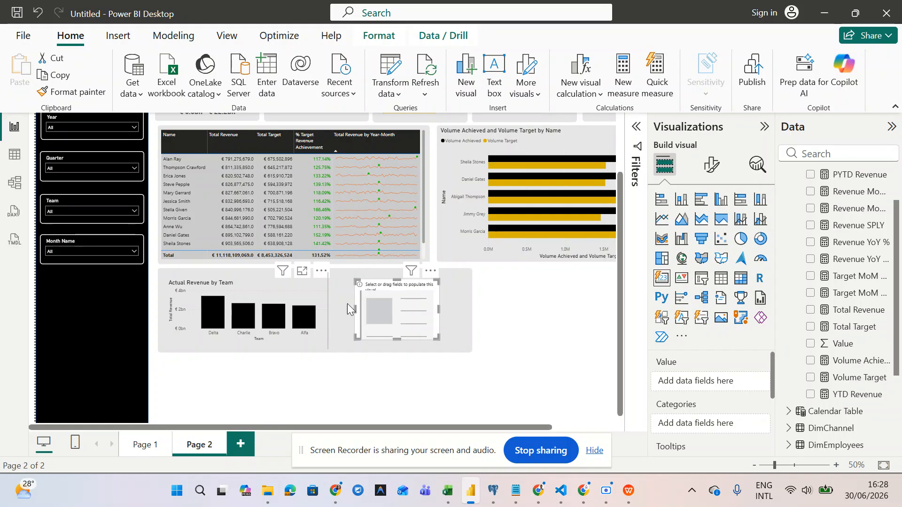
scroll(353, 292, "up", 3)
scroll(356, 283, "down", 3)
scroll(356, 282, "right", 1)
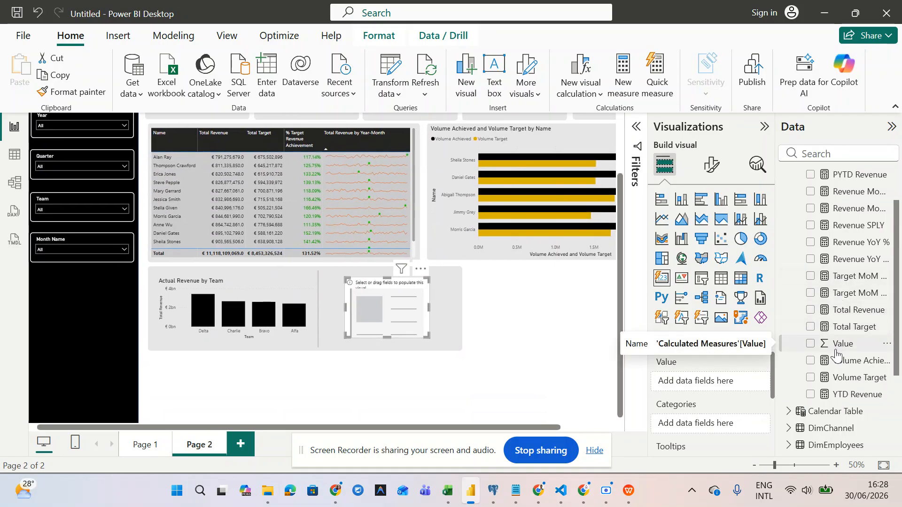
scroll(836, 355, "up", 2)
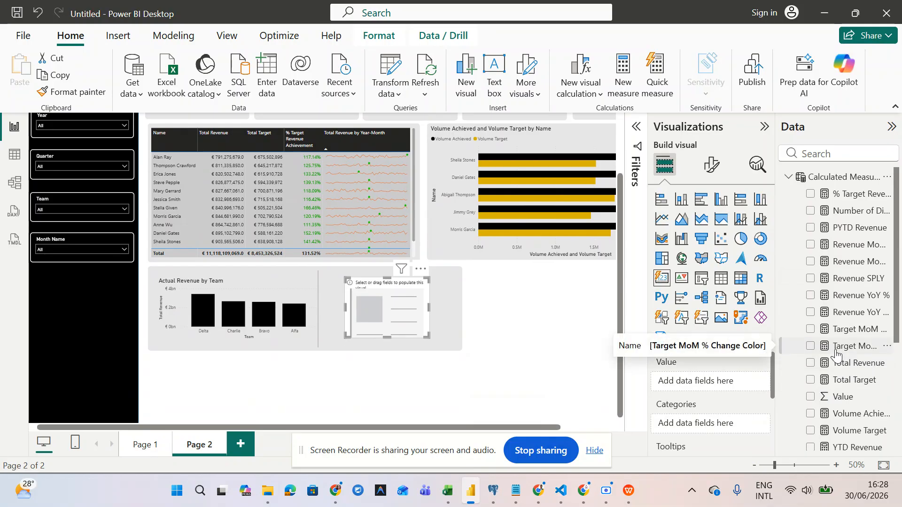
scroll(836, 355, "down", 1)
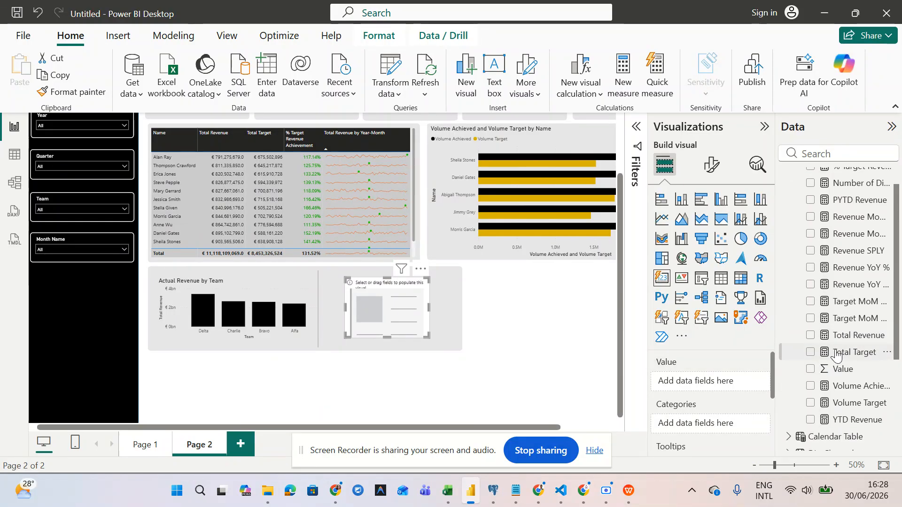
left_click(809, 336)
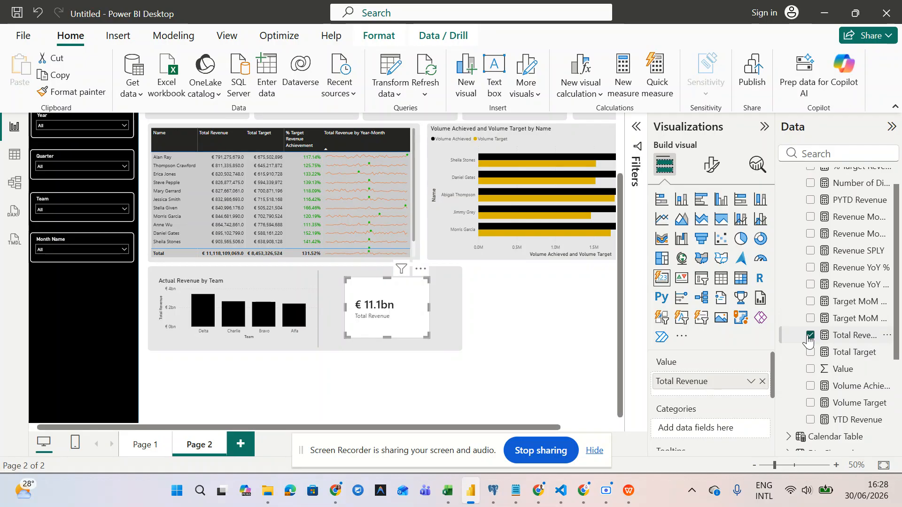
- Shrink the Total Revenue card slightly with its corner handle
scroll(474, 317, "up", 3)
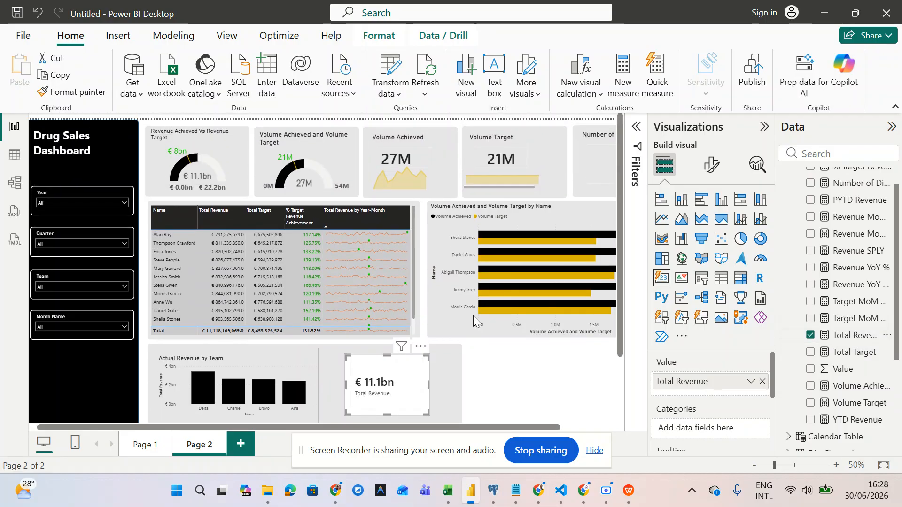
scroll(473, 316, "down", 1)
scroll(473, 315, "right", 2)
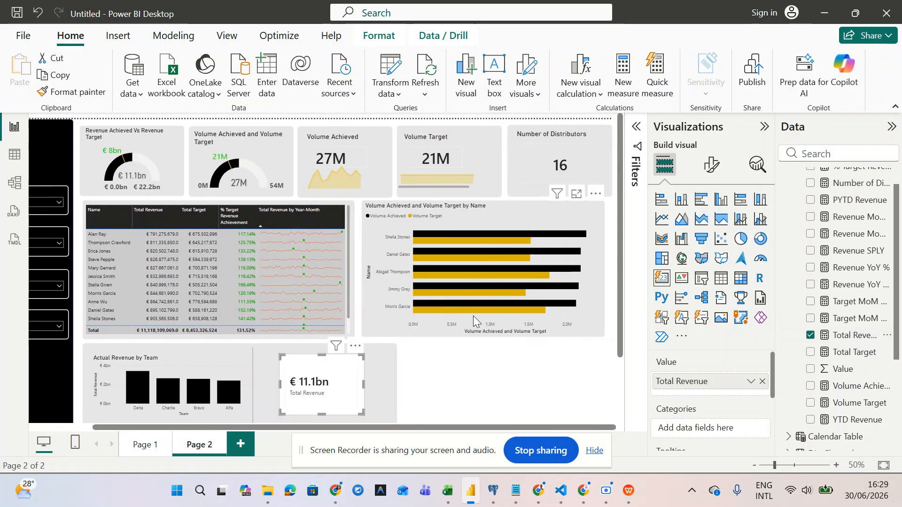
scroll(473, 315, "left", 2)
scroll(474, 321, "down", 3)
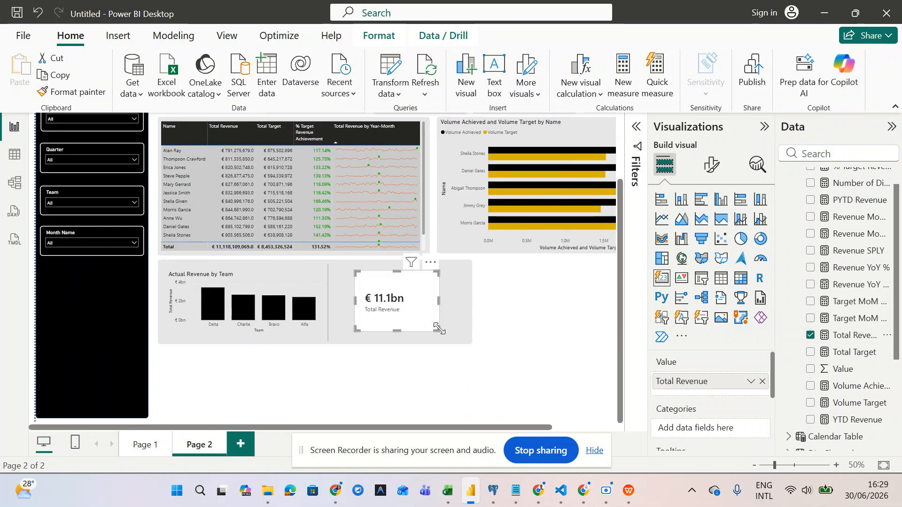
left_click_drag(434, 328, 414, 297)
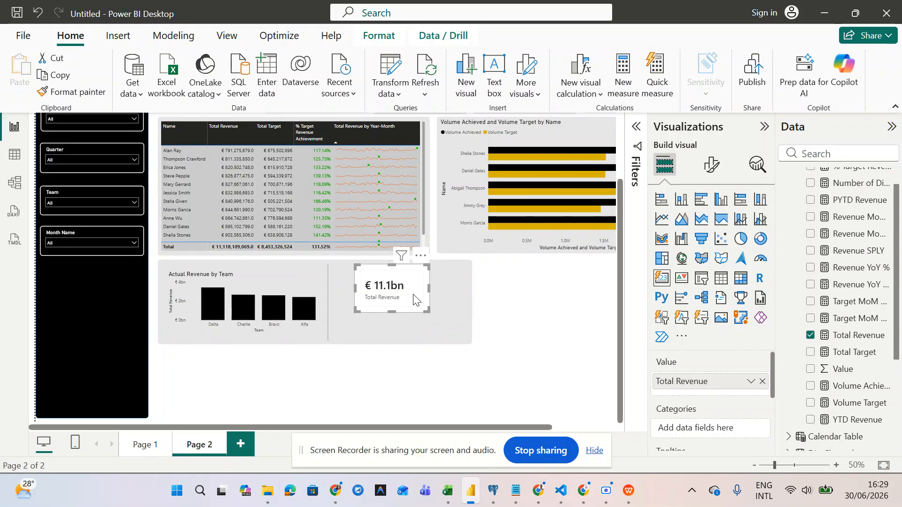
- Turn off the card's General > Effects background
left_click(712, 170)
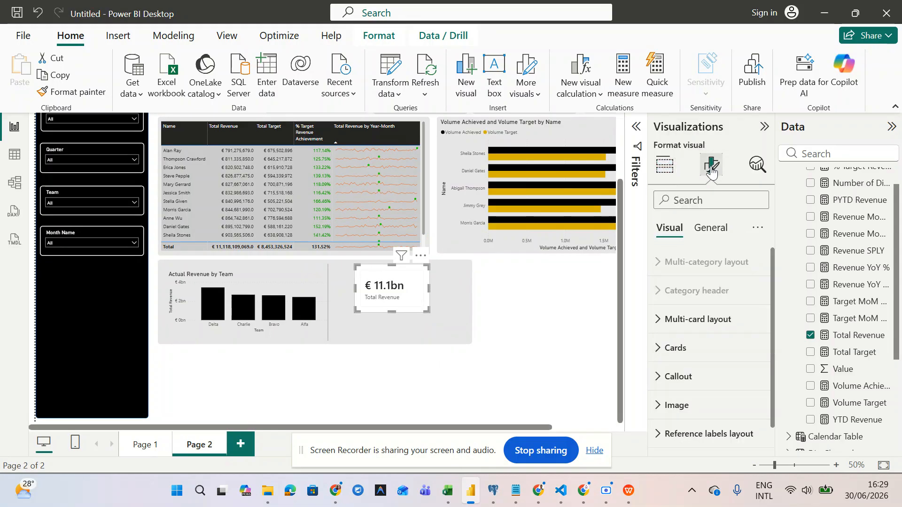
left_click(705, 230)
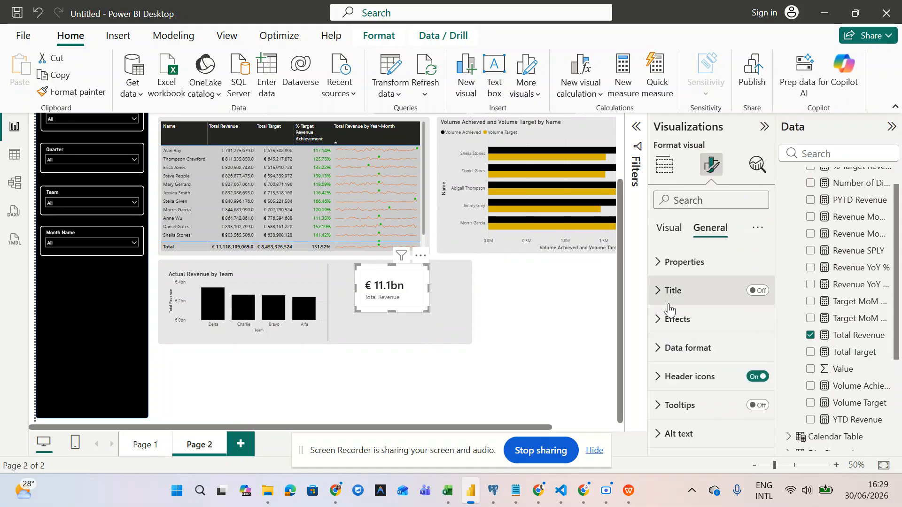
left_click(666, 273)
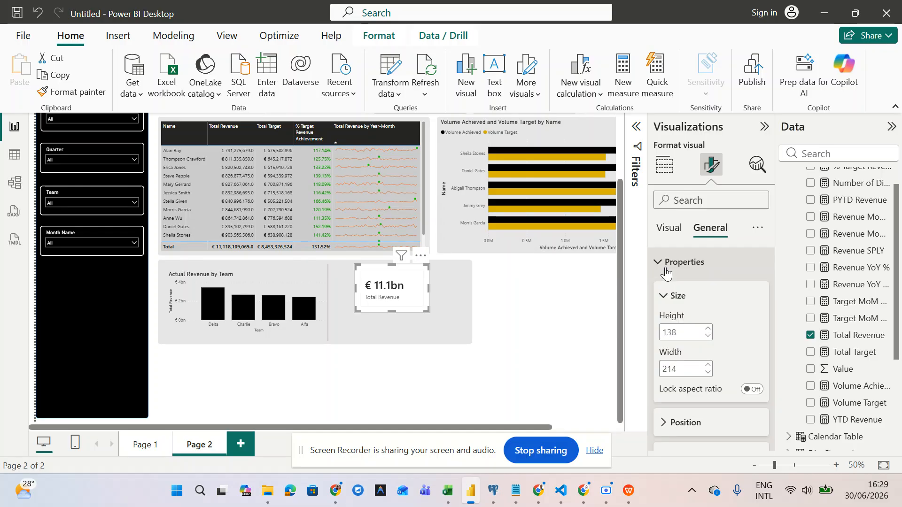
left_click(666, 273)
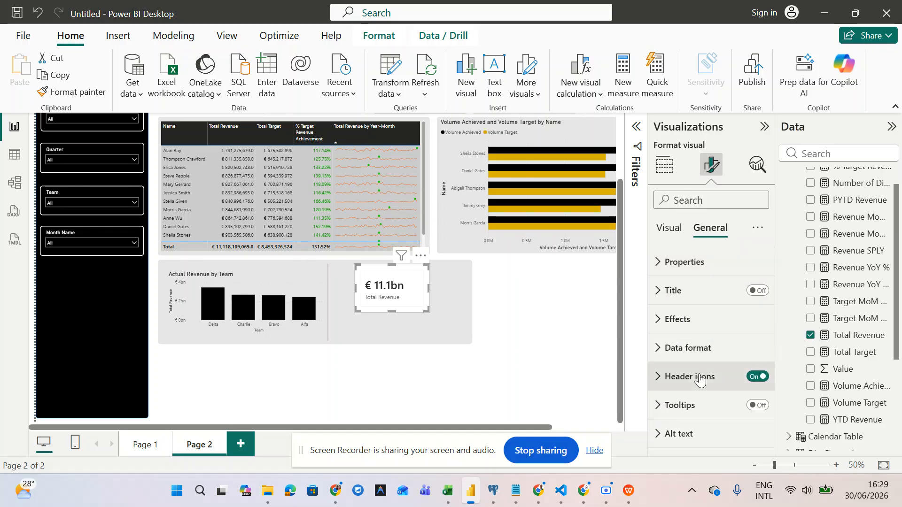
left_click(656, 329)
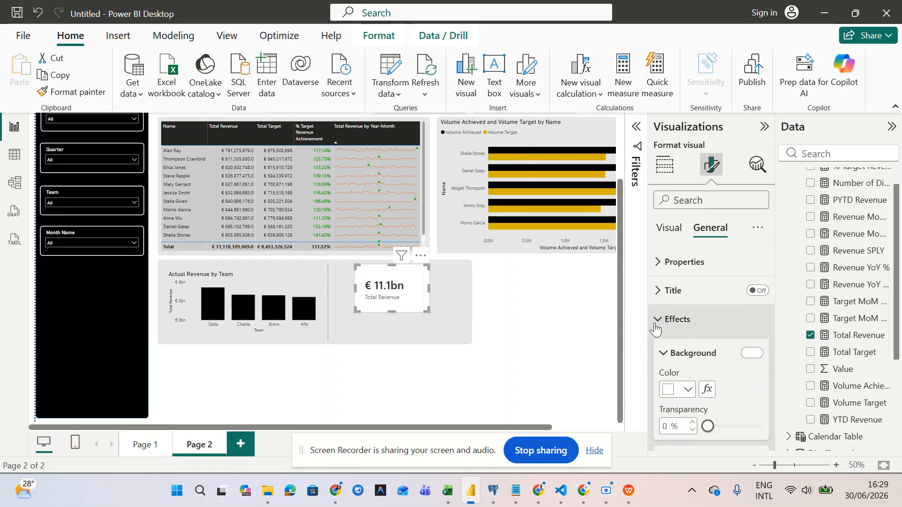
scroll(672, 315, "down", 3)
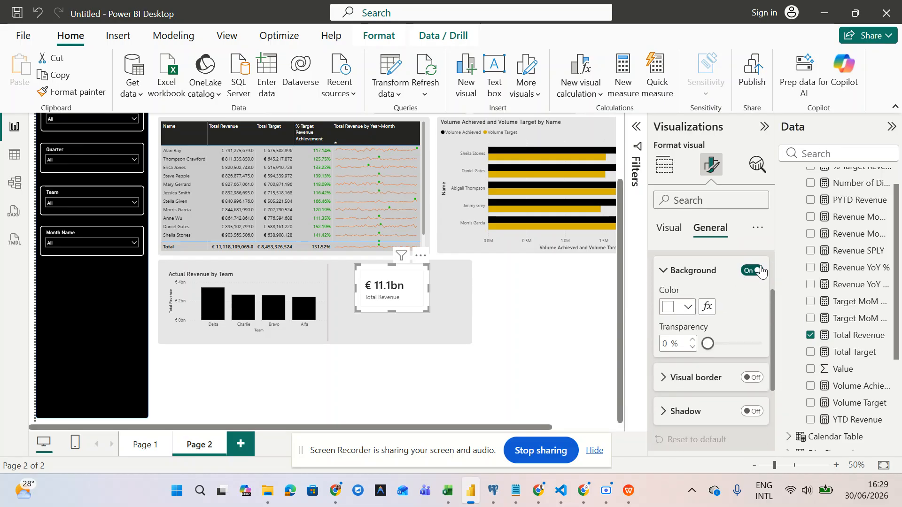
left_click(761, 271)
scroll(715, 342, "down", 3)
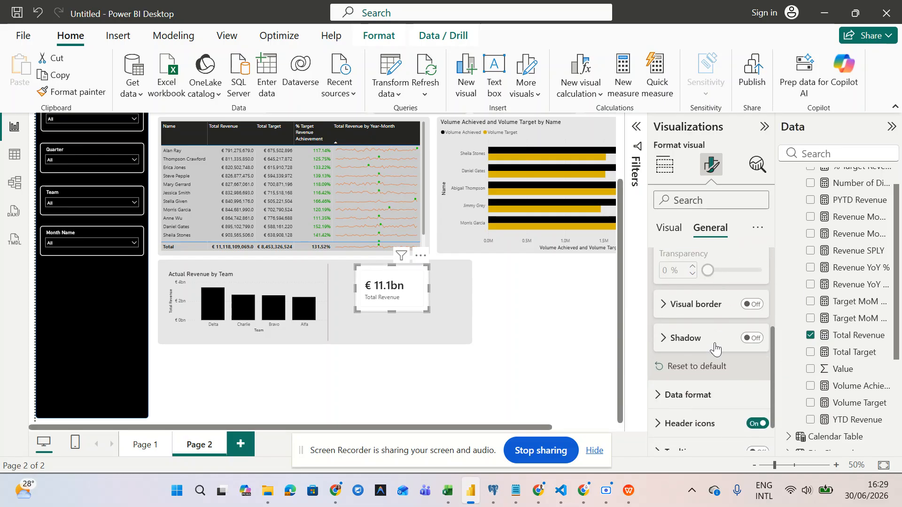
scroll(715, 343, "down", 2)
scroll(715, 343, "up", 5)
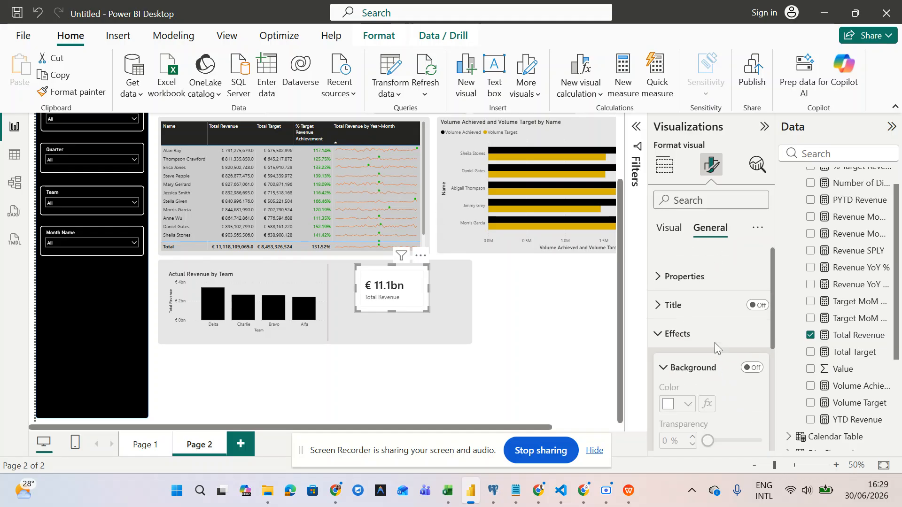
- Turn off the individual card background under Visual > Cards
left_click(676, 232)
scroll(695, 328, "down", 1)
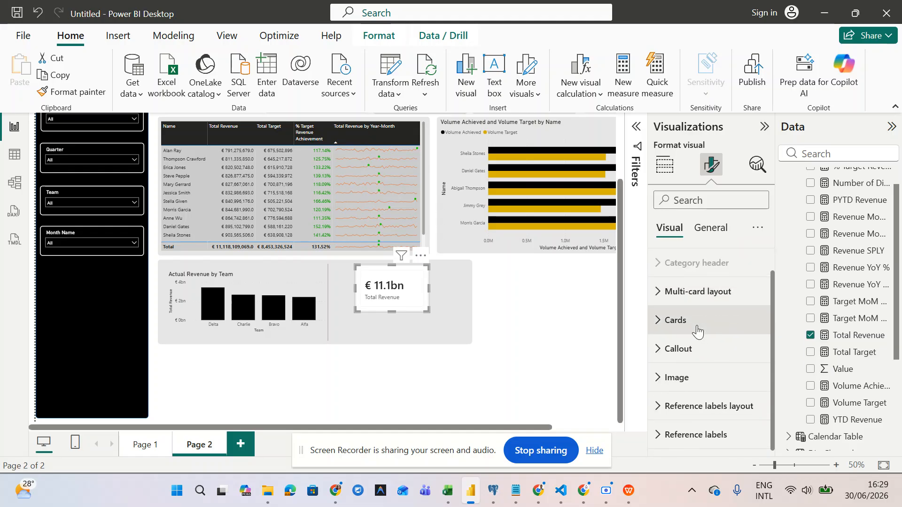
left_click(662, 323)
scroll(663, 324, "down", 4)
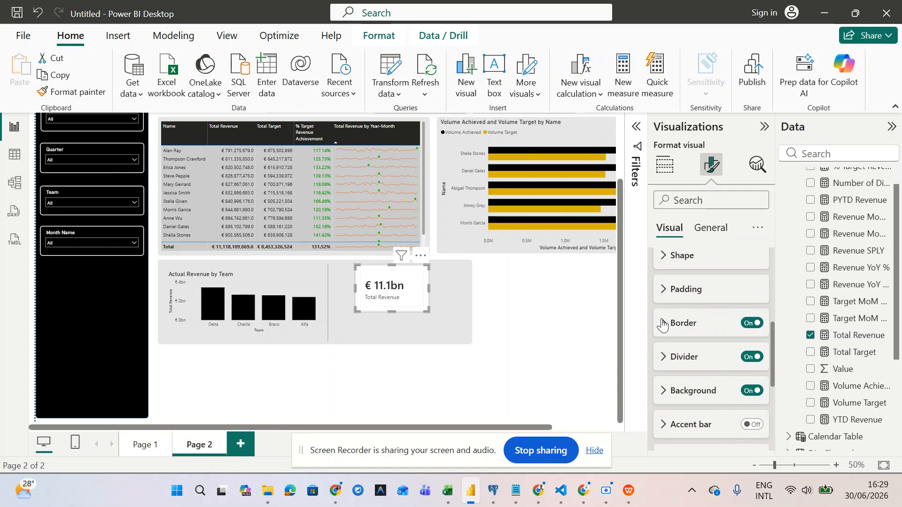
left_click(753, 392)
scroll(755, 396, "up", 5)
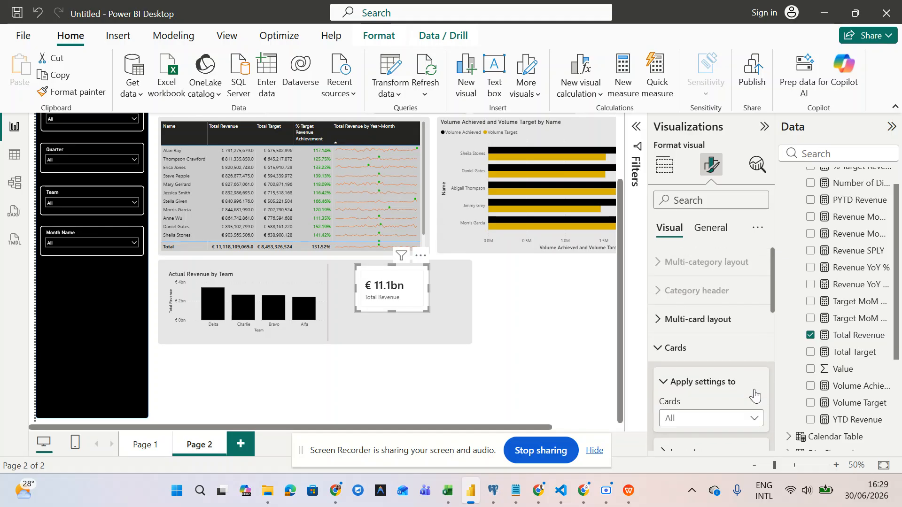
- Turn off the multi-card layout background and widen the card slightly
left_click(660, 324)
scroll(661, 324, "down", 5)
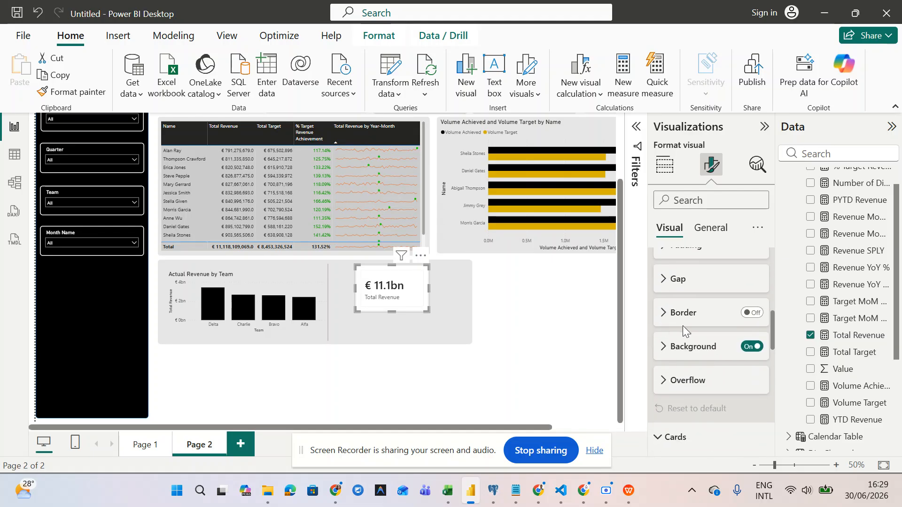
left_click(752, 346)
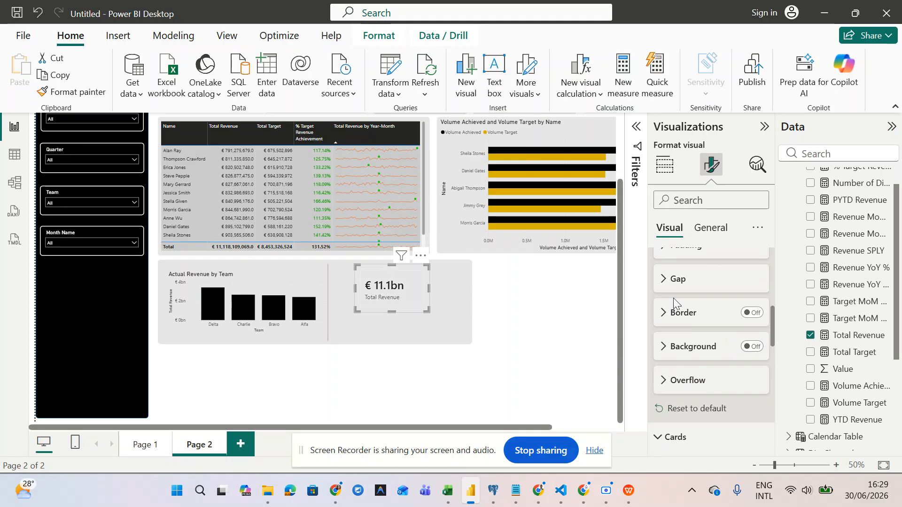
scroll(424, 310, "up", 3)
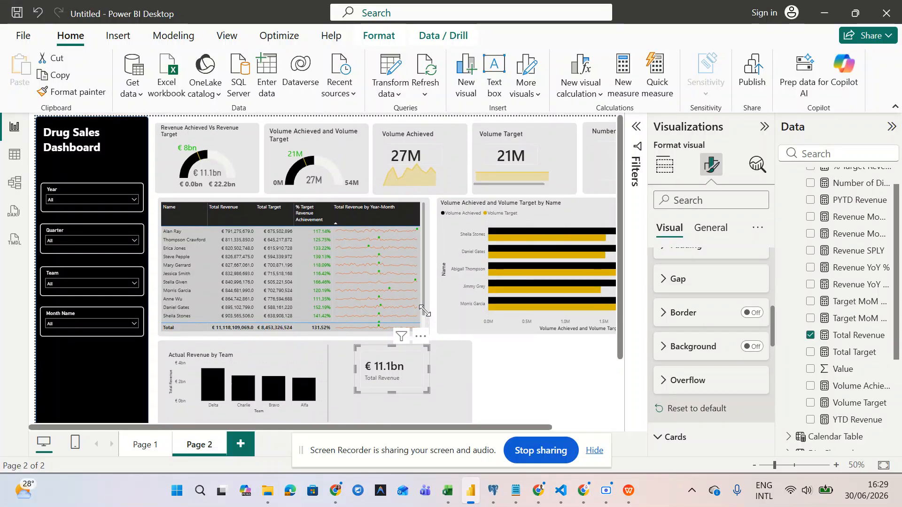
scroll(425, 311, "down", 3)
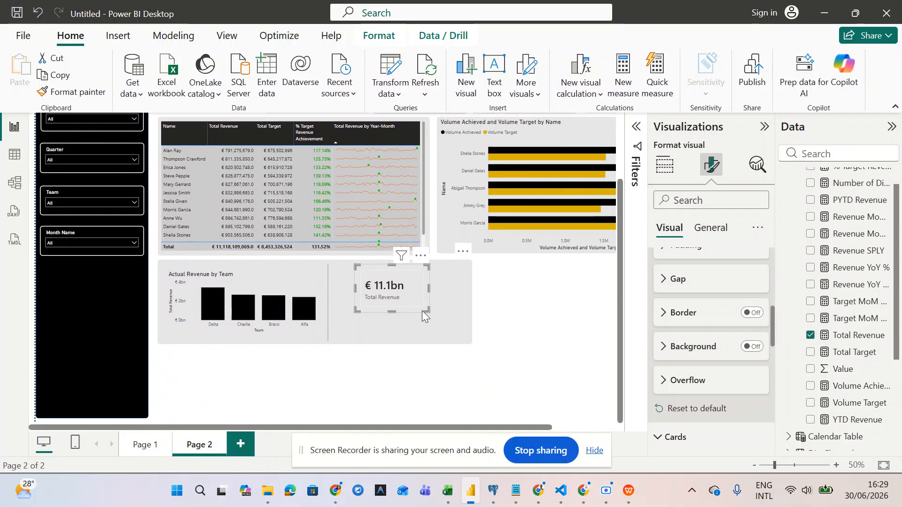
left_click_drag(422, 312, 435, 312)
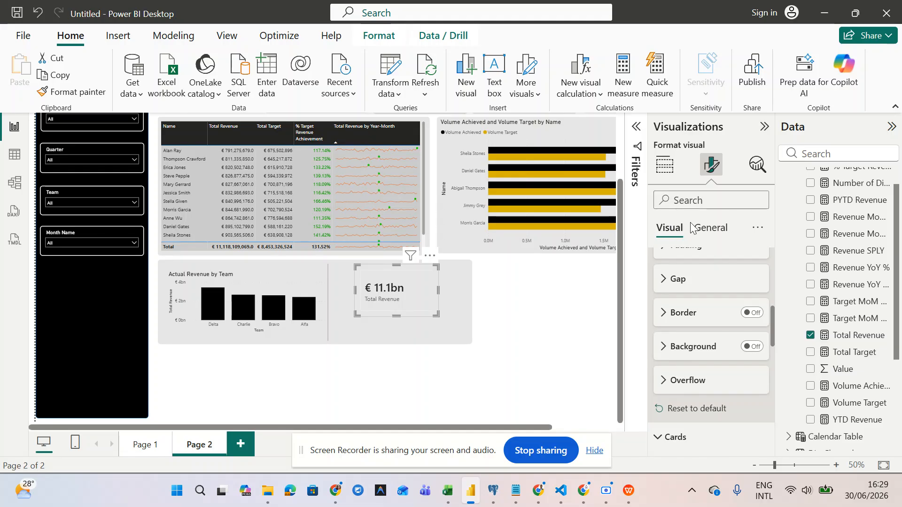
- Open the Callout settings and apply them to Total Revenue
left_click(709, 229)
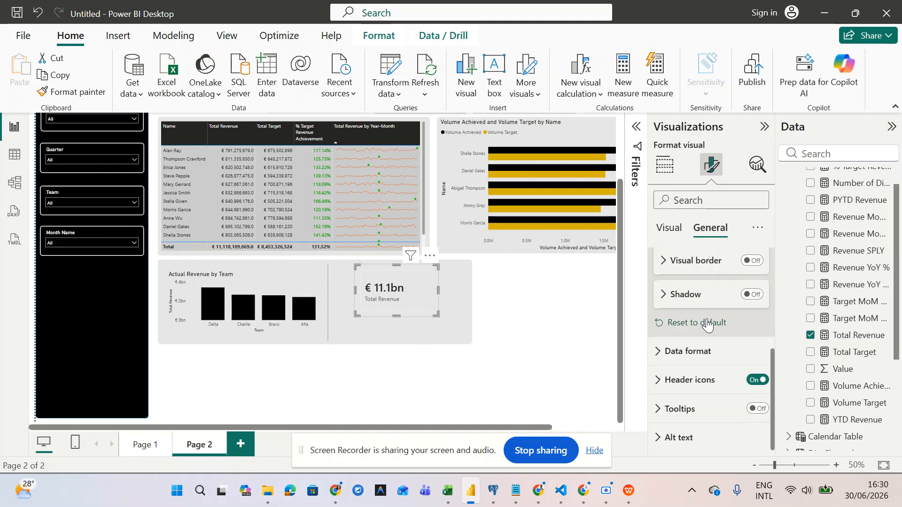
scroll(708, 324, "up", 5)
left_click(667, 323)
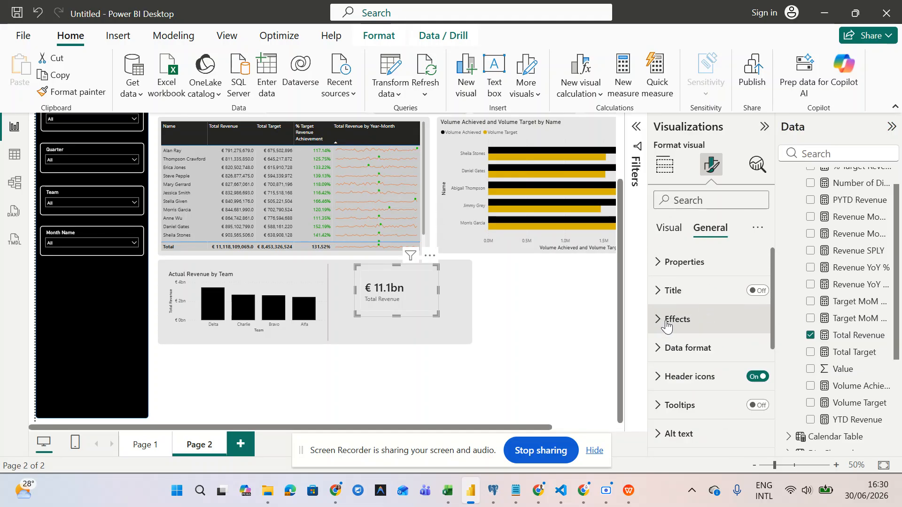
left_click(668, 230)
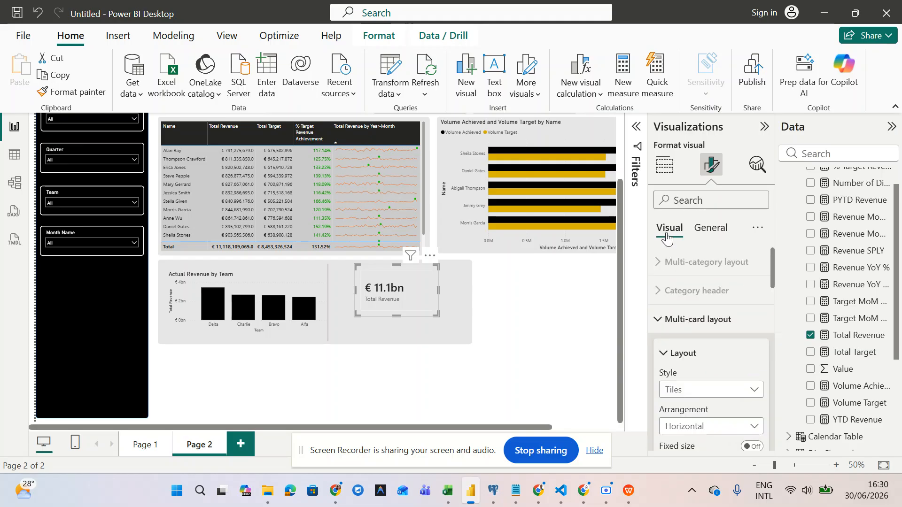
left_click(661, 331)
left_click(661, 347)
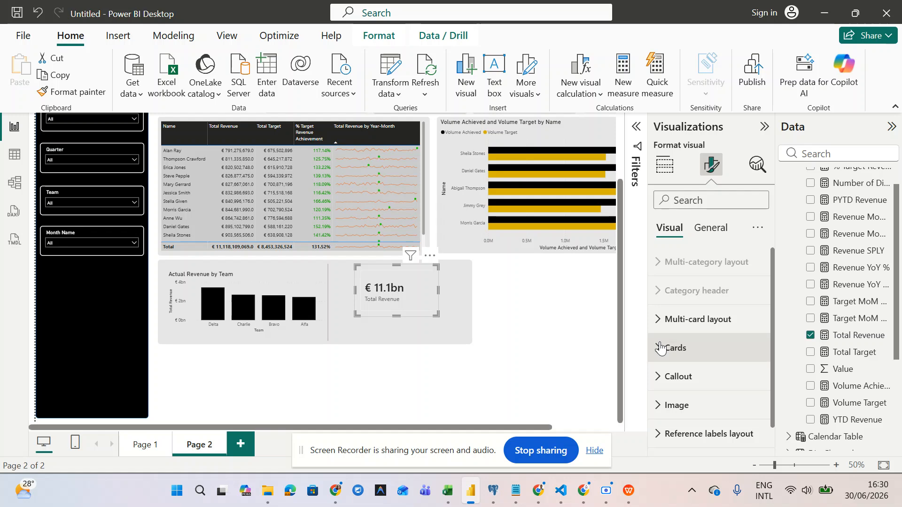
left_click(661, 376)
scroll(661, 373, "down", 3)
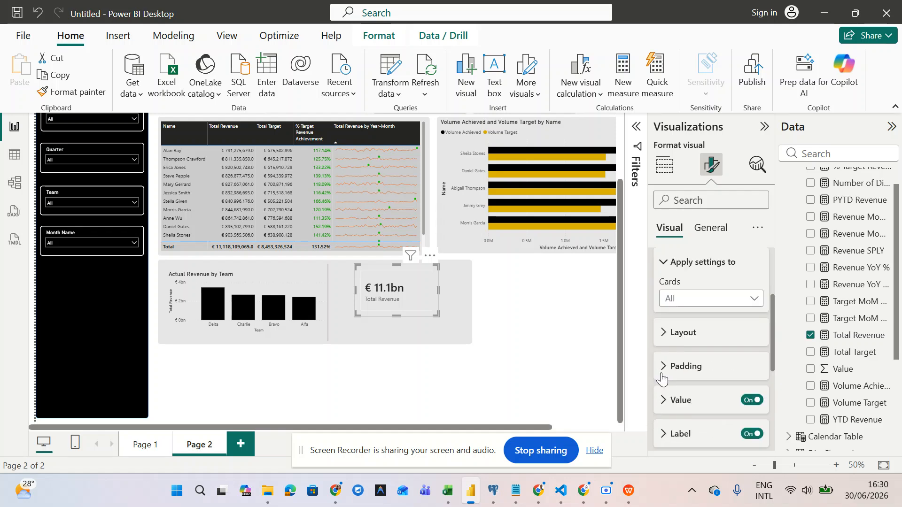
scroll(661, 373, "up", 1)
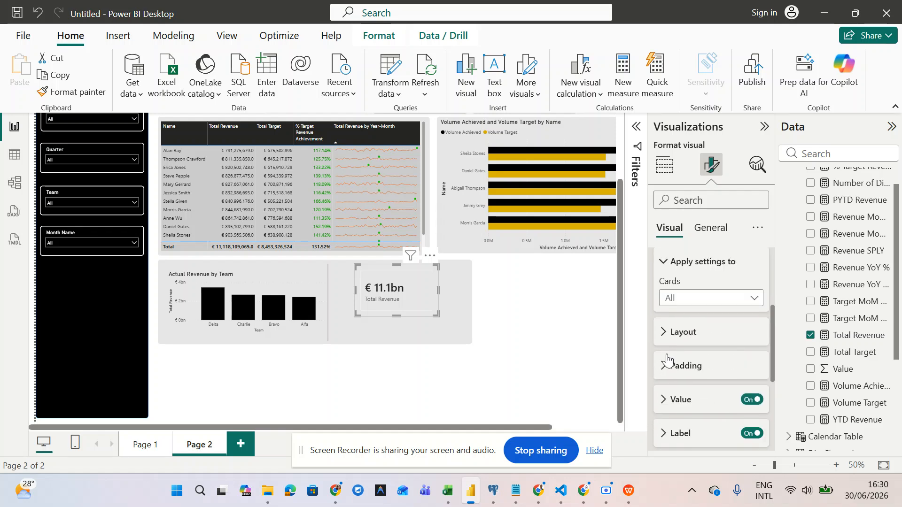
left_click(714, 299)
left_click(713, 331)
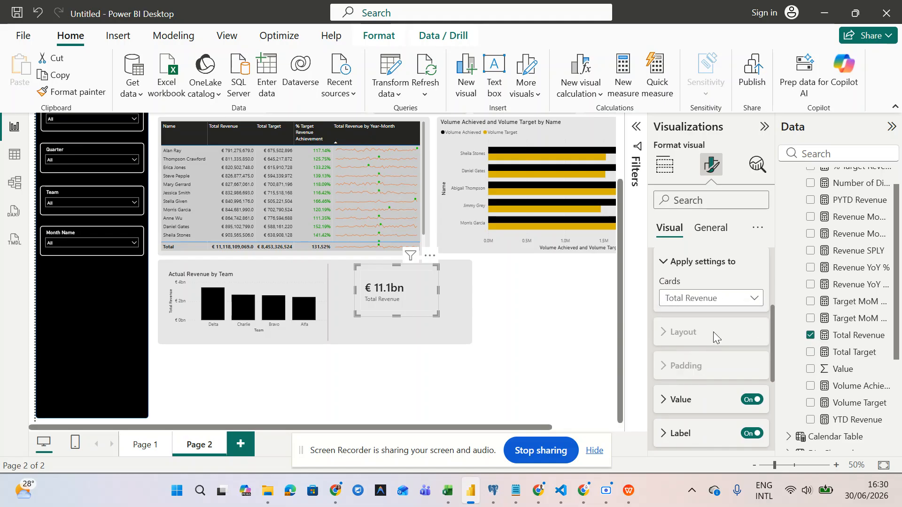
- Raise the € 11.1bn value font size to 30 and turn the Total Revenue label off
left_click(663, 404)
scroll(681, 376, "down", 2)
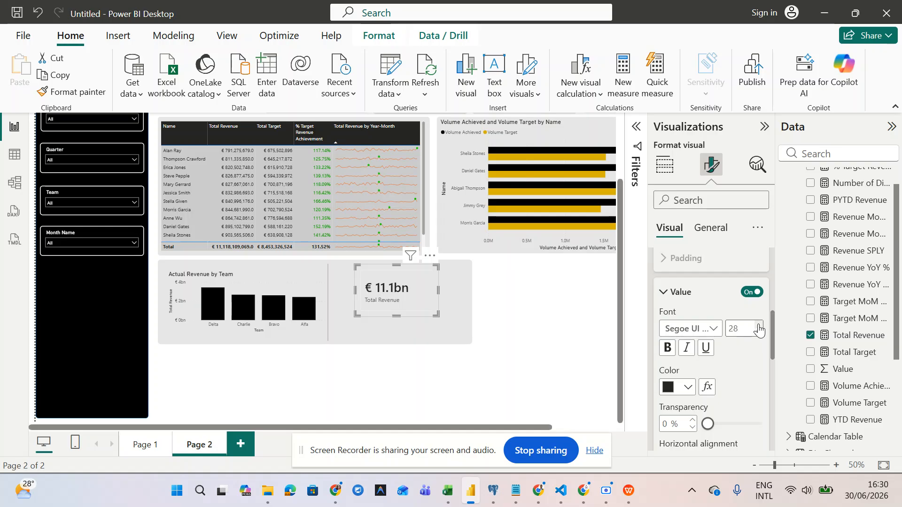
left_click(759, 326)
scroll(736, 362, "down", 4)
scroll(735, 363, "down", 3)
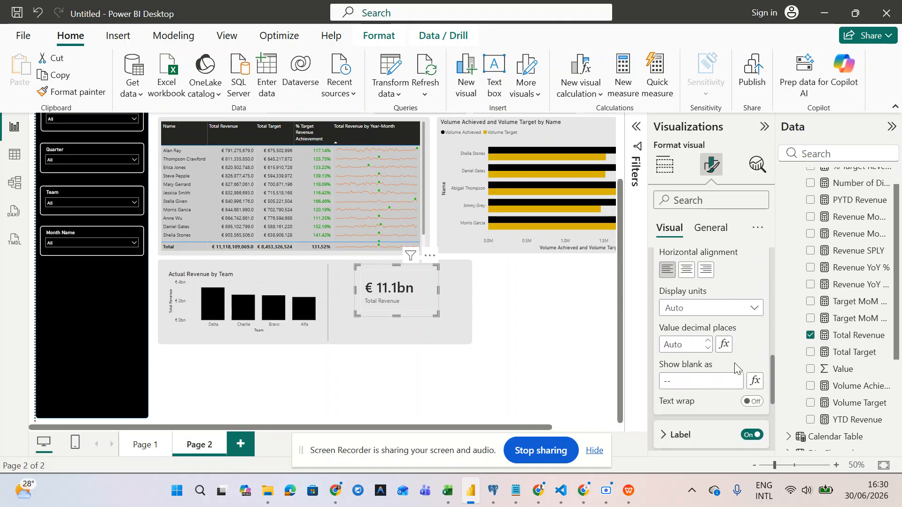
scroll(735, 363, "up", 2)
scroll(734, 363, "down", 2)
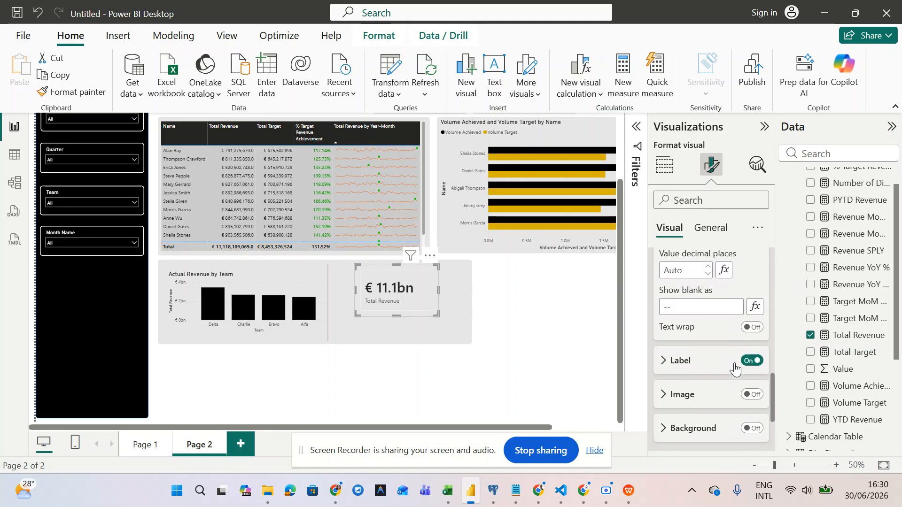
left_click(752, 343)
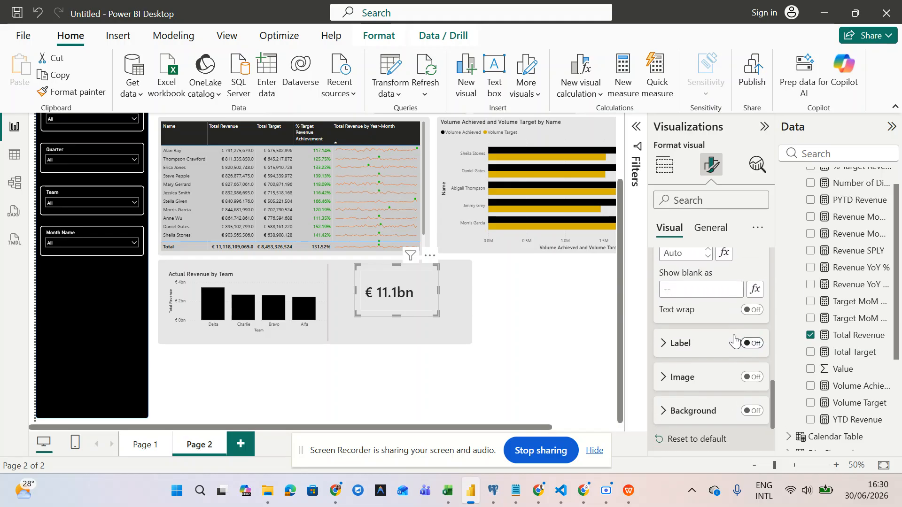
scroll(723, 329, "up", 5)
scroll(722, 326, "up", 4)
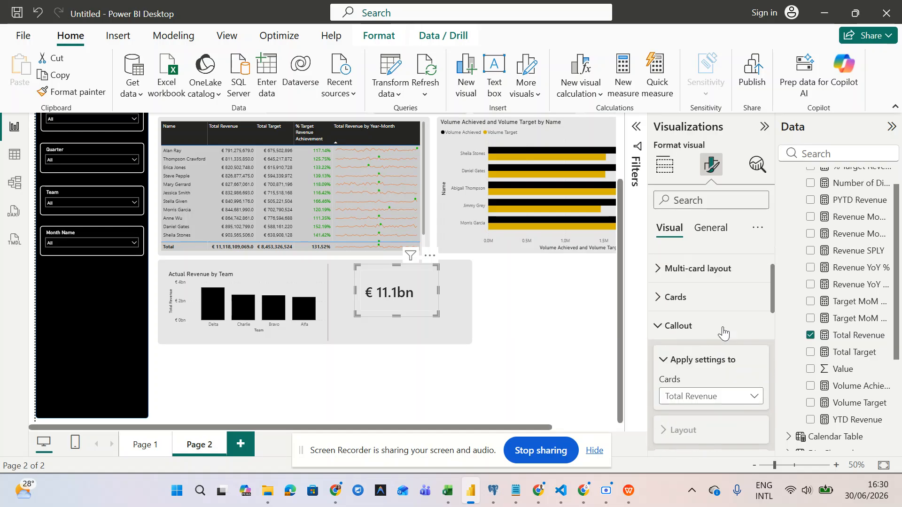
left_click(710, 228)
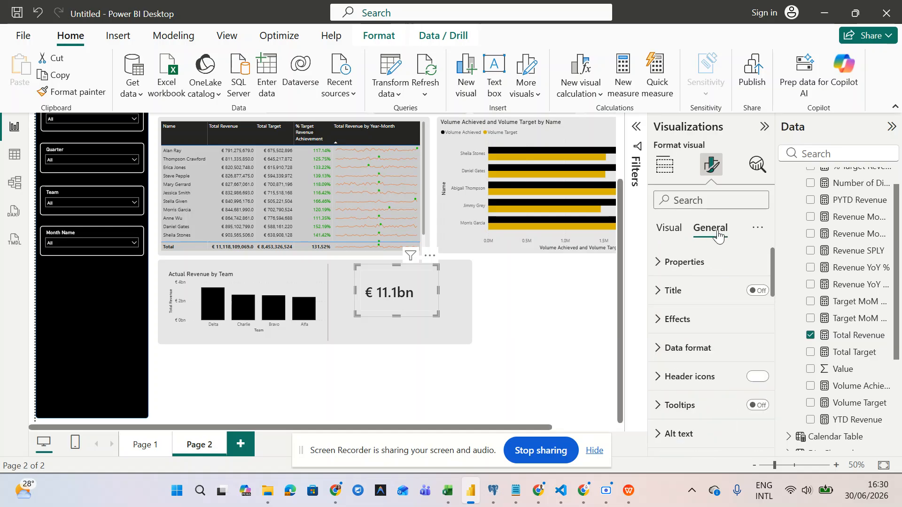
- Give the card the title 'Total Revenue by All Teams' and narrow it so the title wraps
left_click(760, 292)
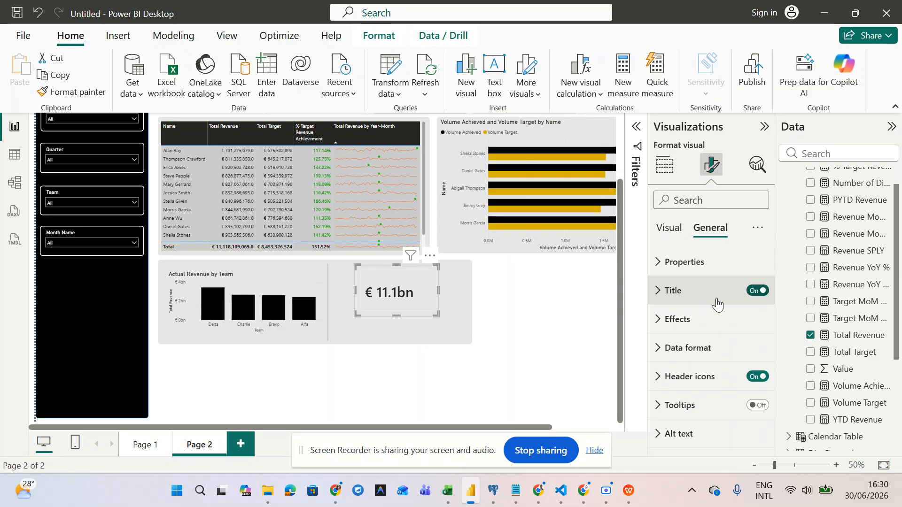
left_click(658, 293)
left_click(698, 362)
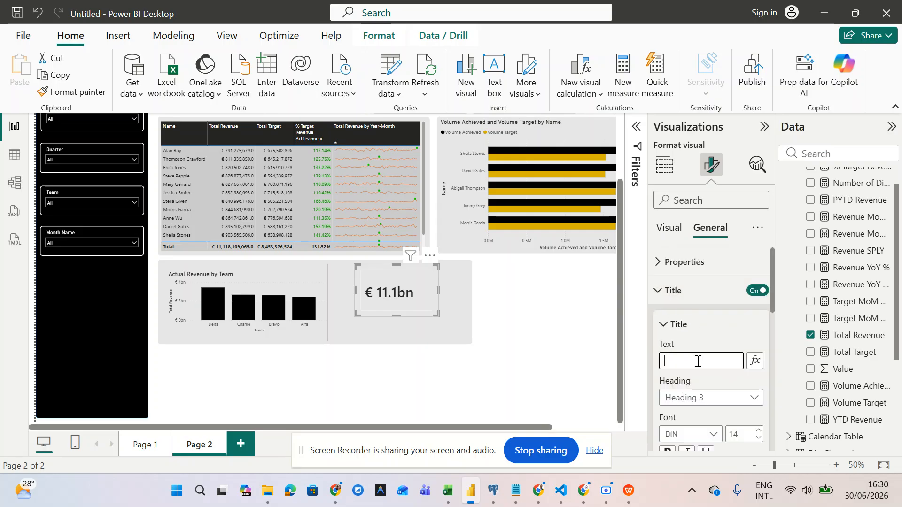
type("Total Revenue by")
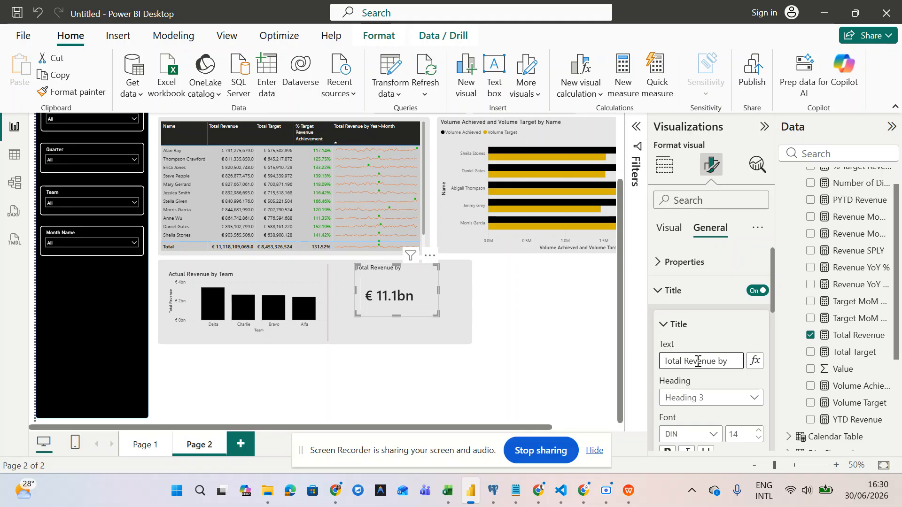
key("BackSpace")
key("BackSpace")
type("All")
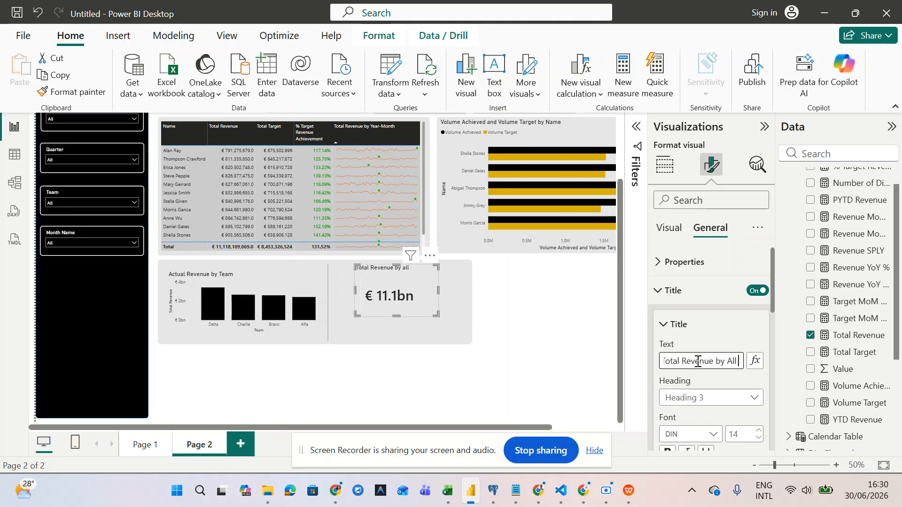
type(" Teams")
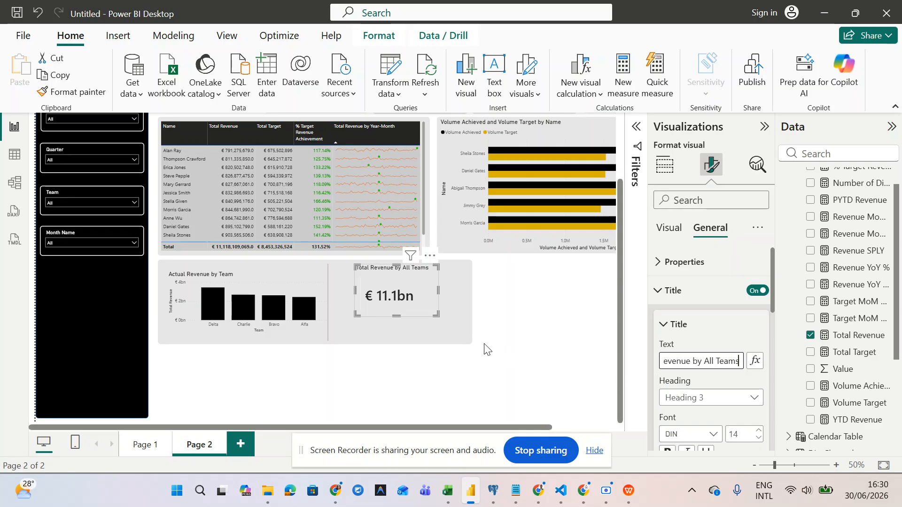
left_click_drag(436, 314, 428, 316)
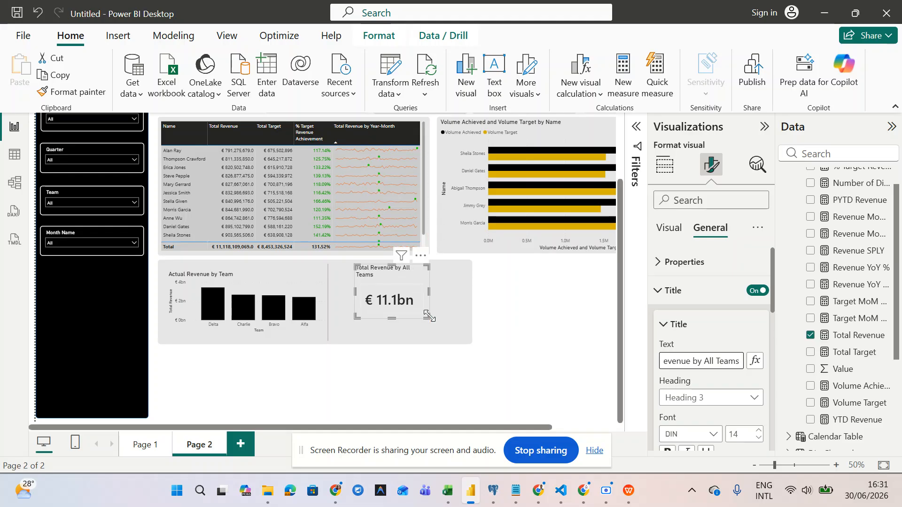
left_click(660, 293)
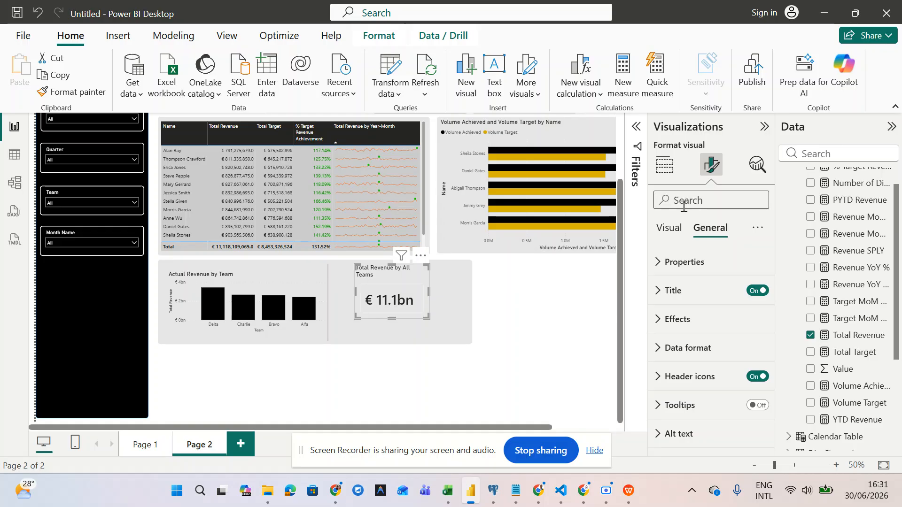
- Add % Target Revenue Achievement (131.52%) as a reference label and enlarge the card
left_click(669, 229)
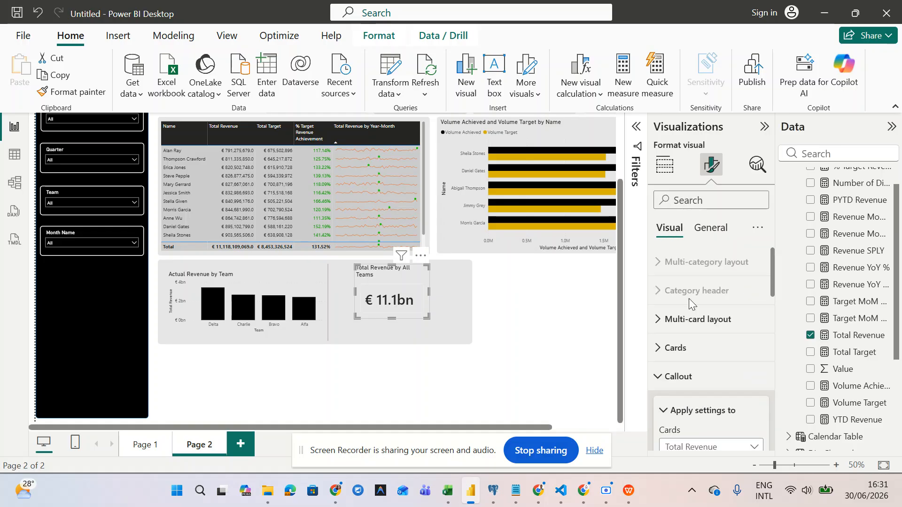
left_click(659, 385)
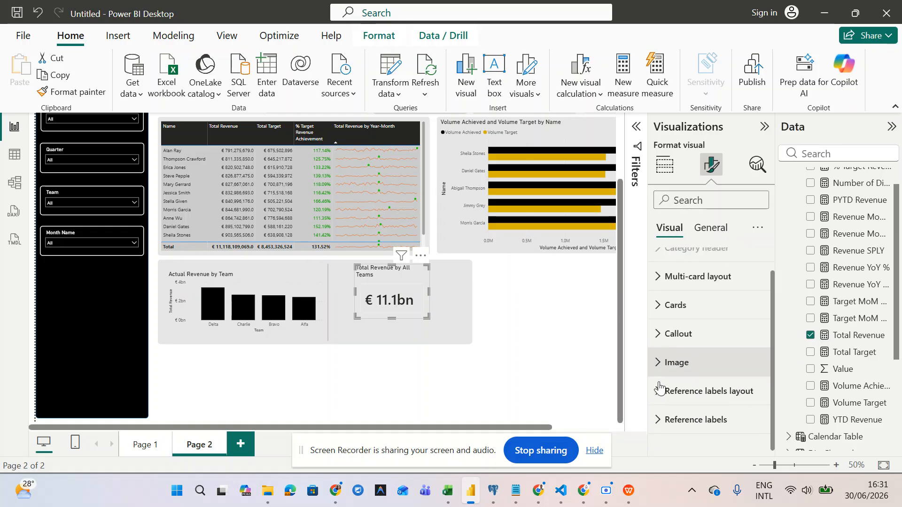
left_click(657, 435)
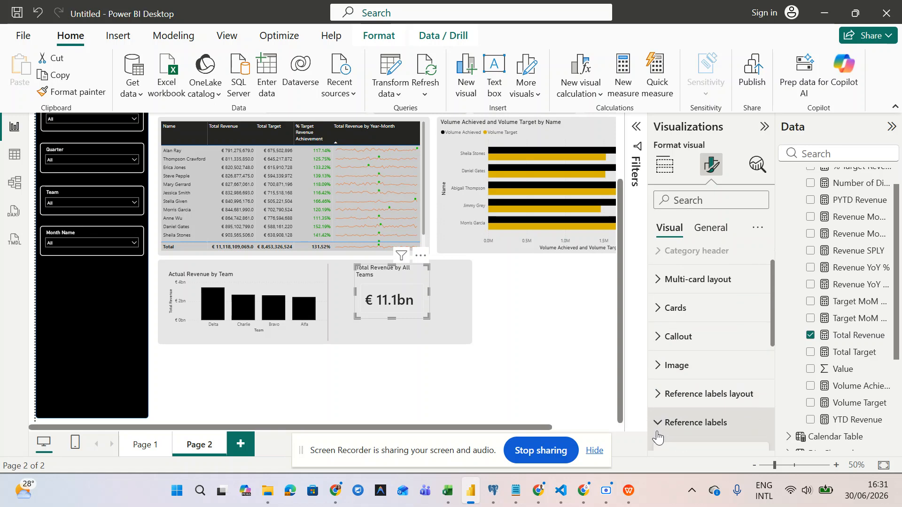
scroll(657, 430, "up", 2)
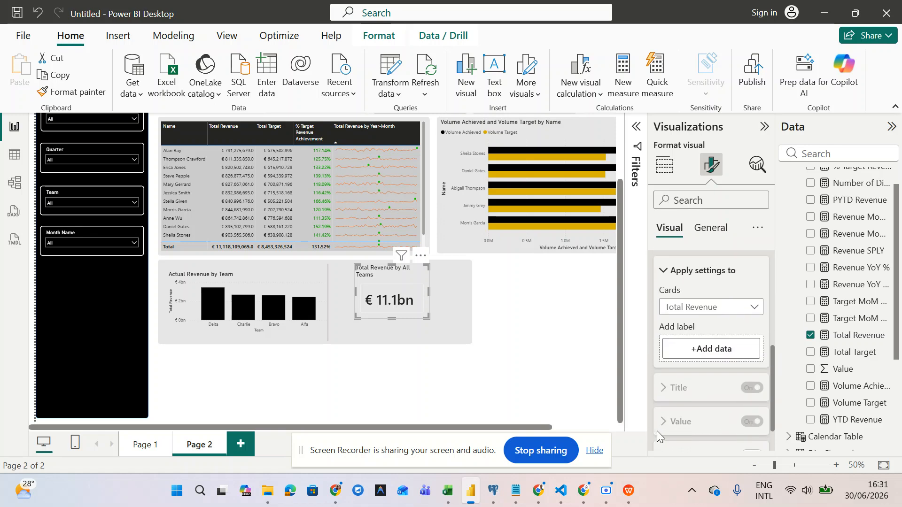
left_click(726, 358)
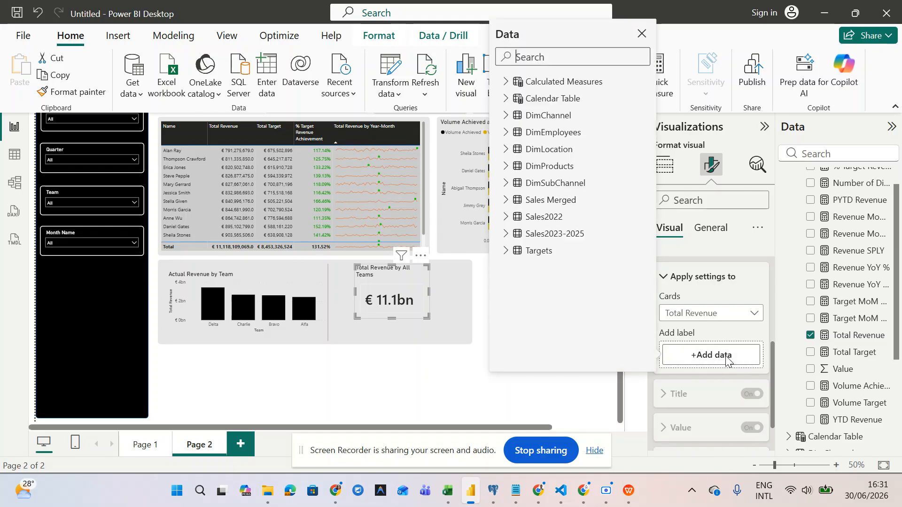
left_click(506, 99)
scroll(550, 216, "down", 3)
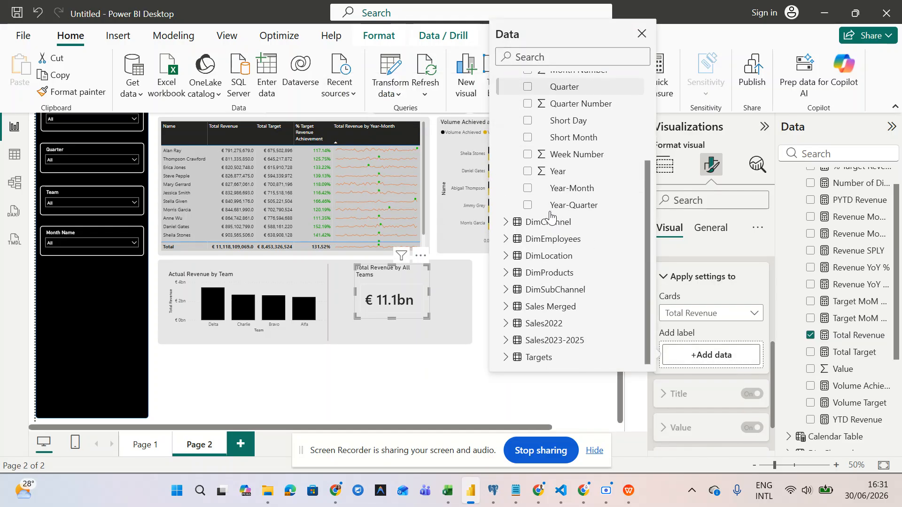
scroll(531, 207, "up", 3)
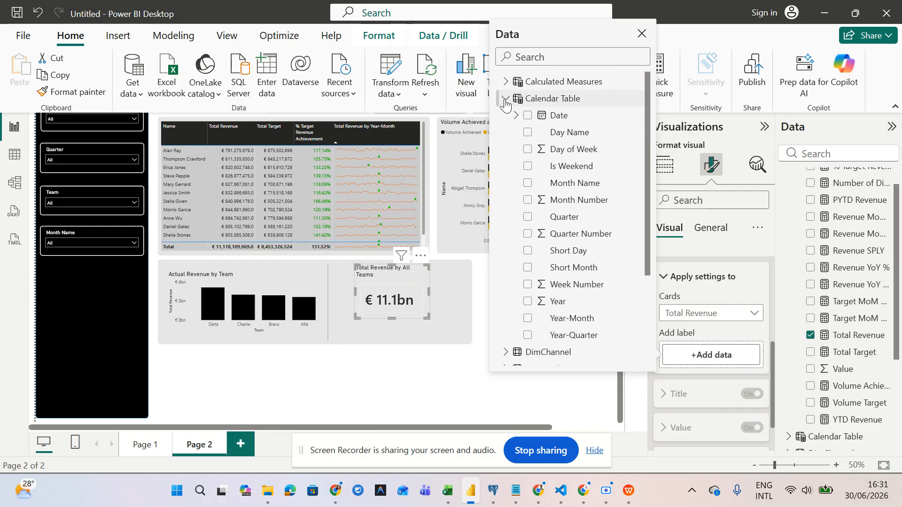
left_click(506, 98)
left_click(508, 81)
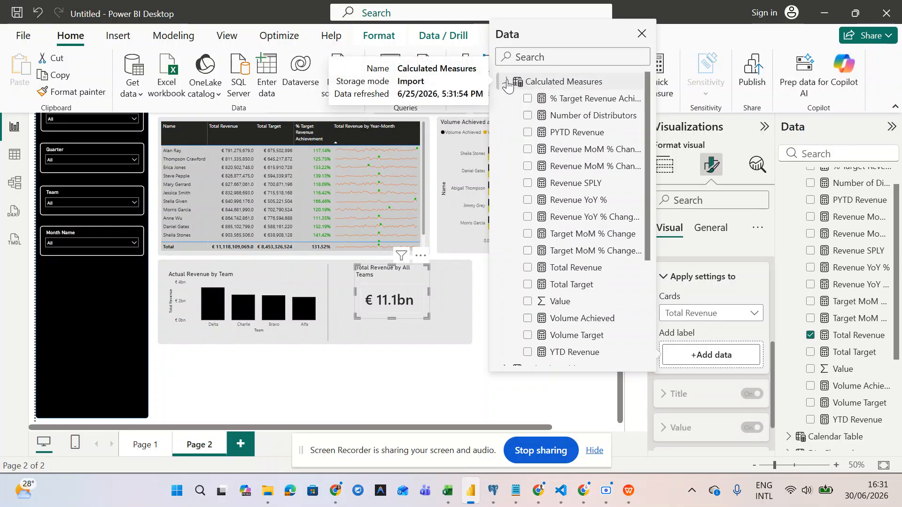
left_click(582, 105)
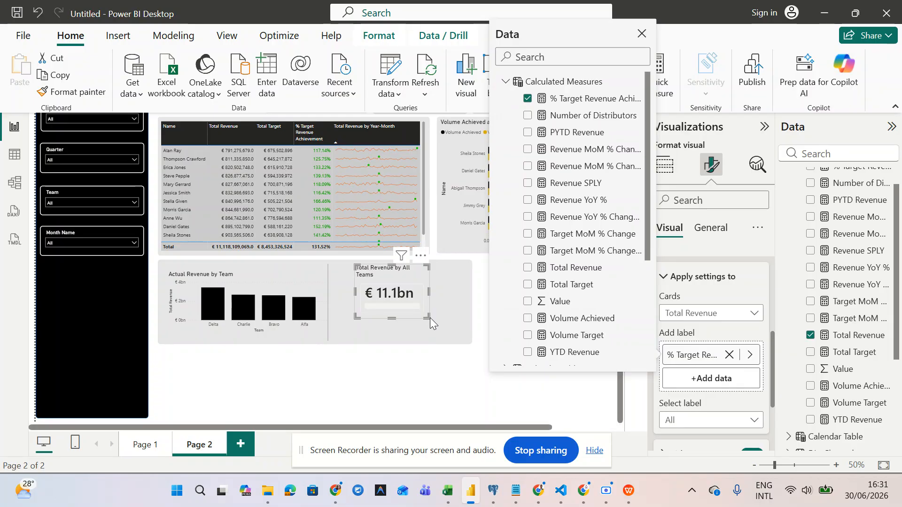
left_click_drag(426, 324, 446, 341)
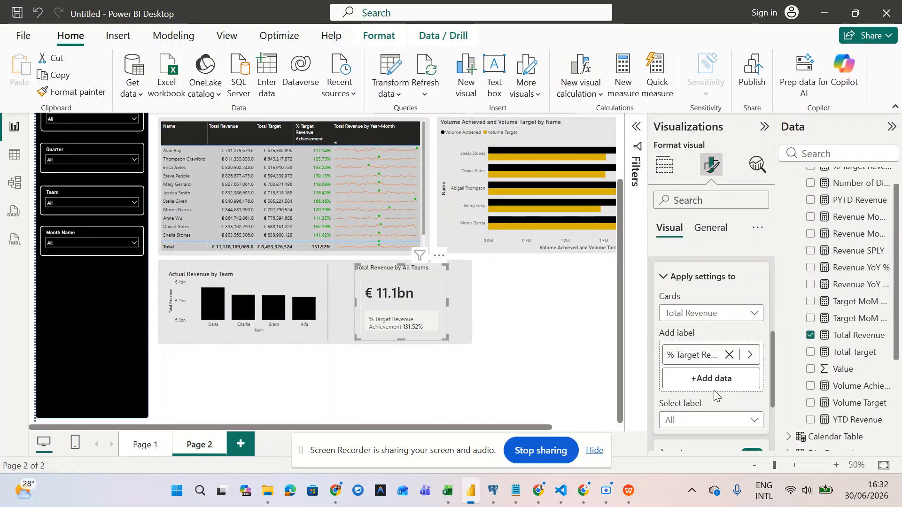
scroll(714, 394, "down", 3)
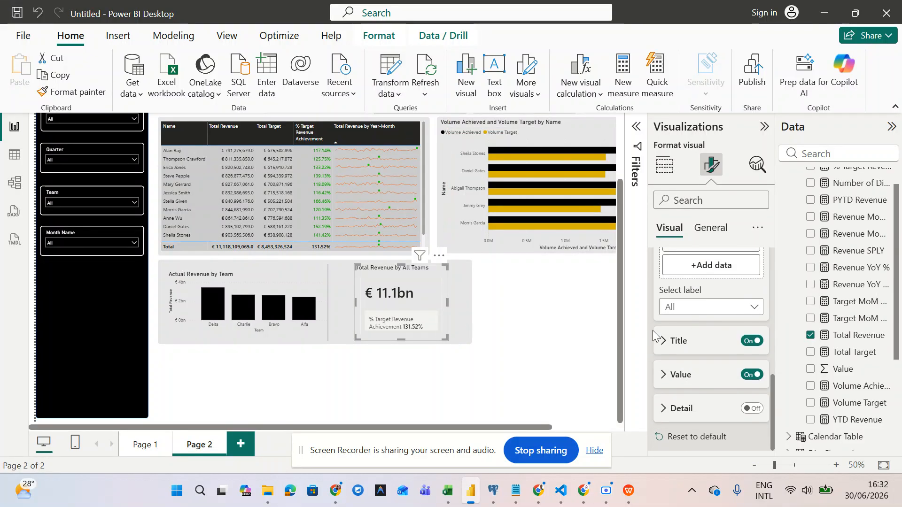
- Hide the reference label's title and turn on its detail text
left_click(663, 341)
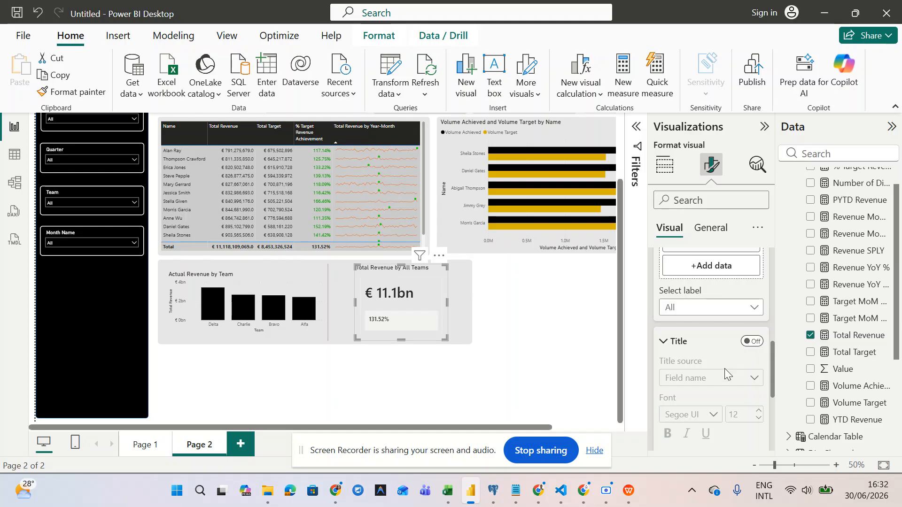
scroll(725, 368, "down", 3)
scroll(708, 382, "down", 2)
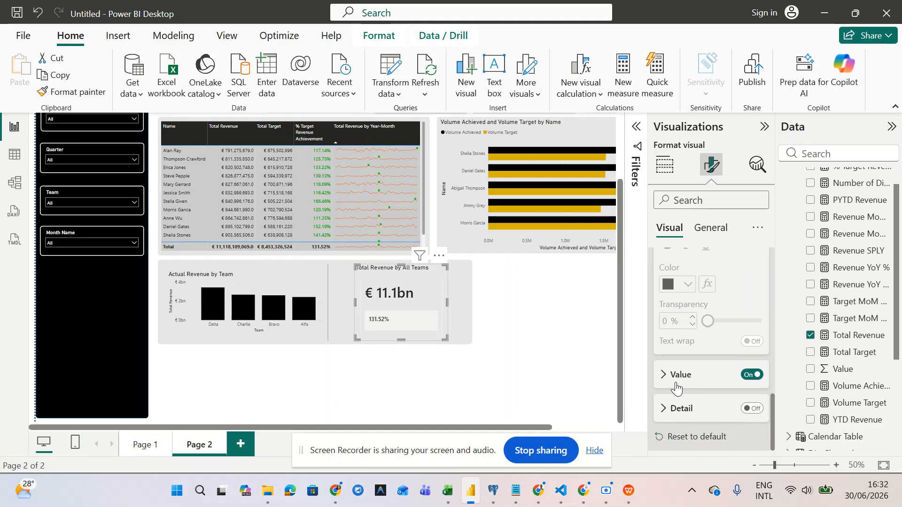
left_click(753, 407)
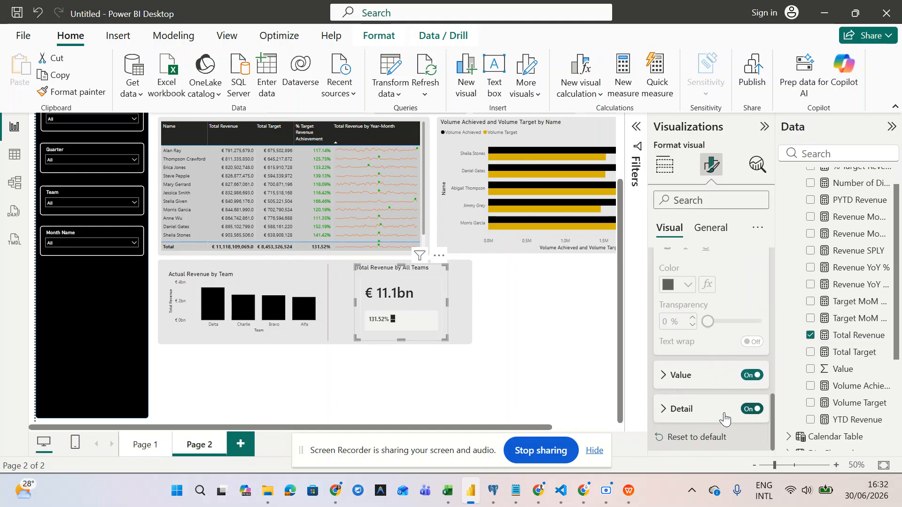
left_click(664, 416)
scroll(664, 414, "down", 5)
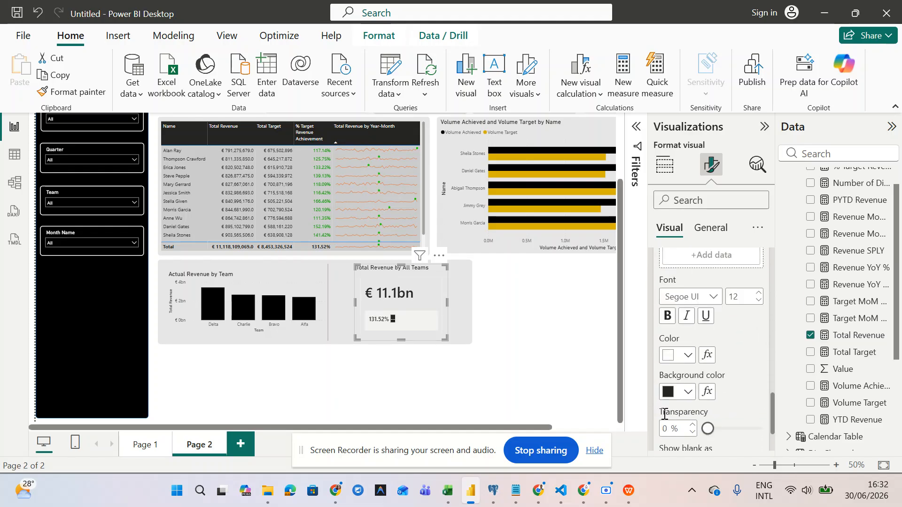
- Enter 'of the target achieved' as the reference label's detail text
left_click(669, 411)
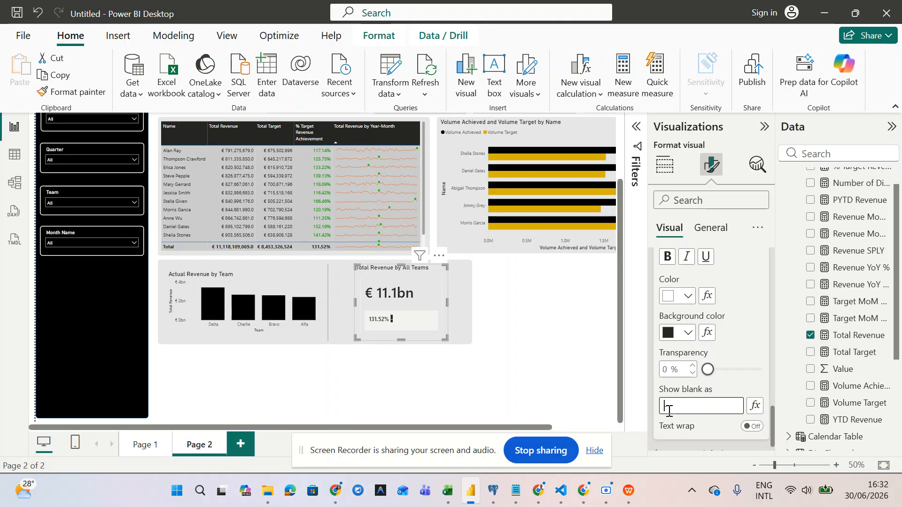
type("achiev")
key("BackSpace")
key("BackSpace")
key("BackSpace")
key("BackSpace")
type("of the target achieved")
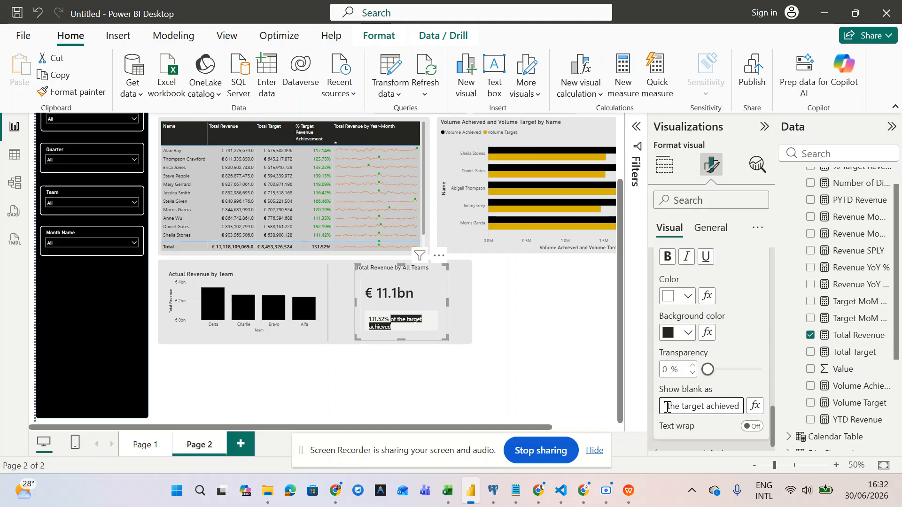
scroll(742, 358, "down", 1)
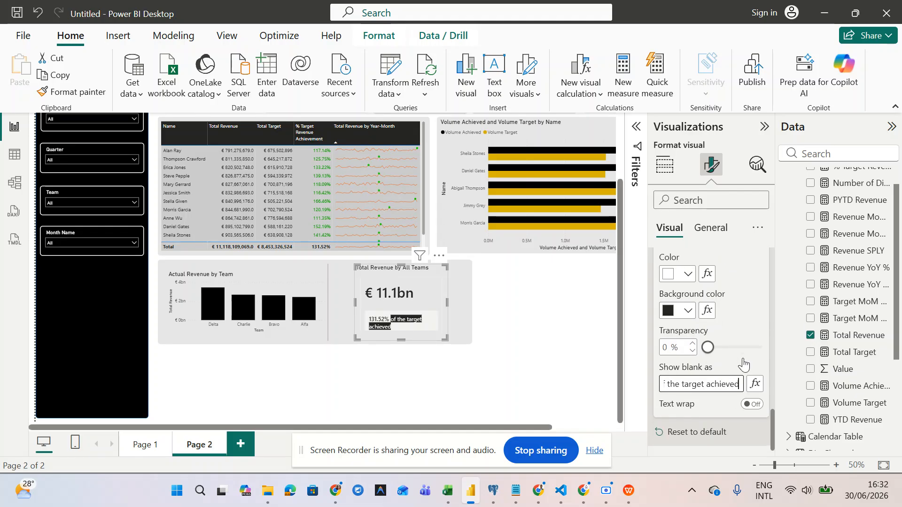
scroll(744, 364, "up", 5)
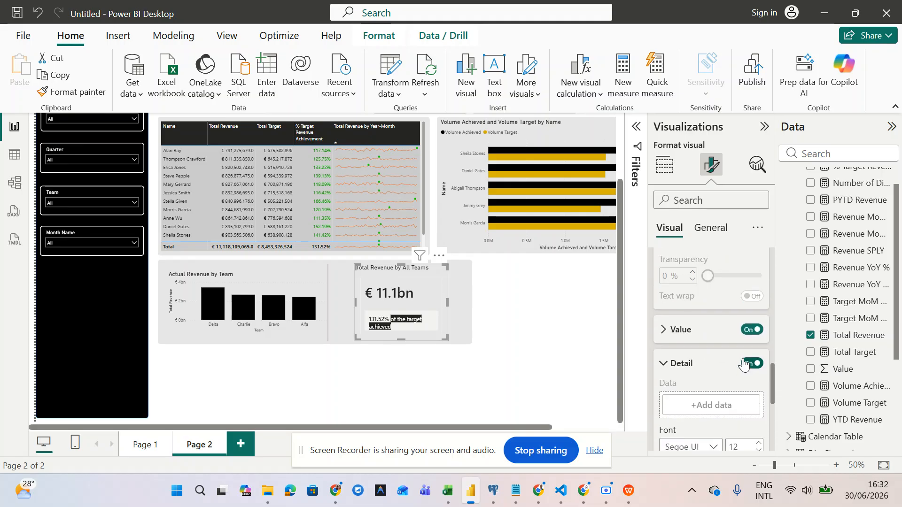
left_click(666, 365)
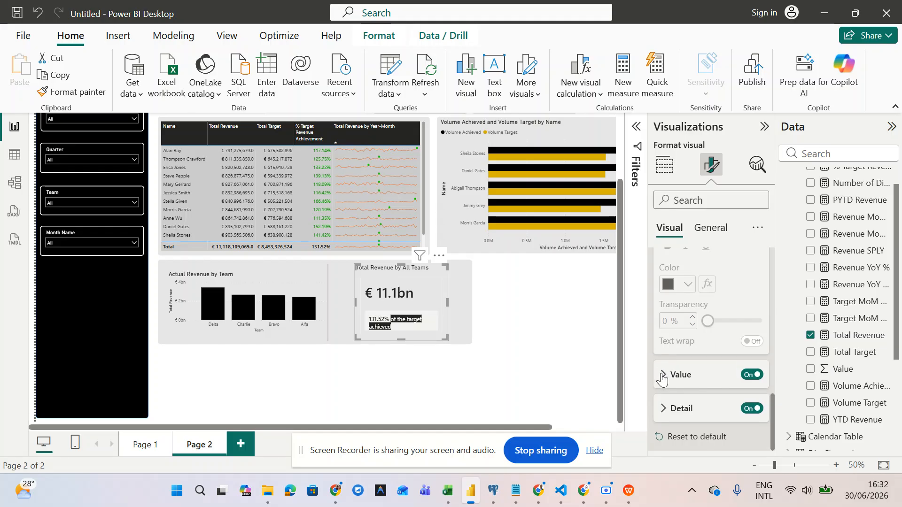
- Review the reference label's value and detail settings
left_click(663, 375)
scroll(663, 373, "down", 4)
scroll(663, 373, "up", 1)
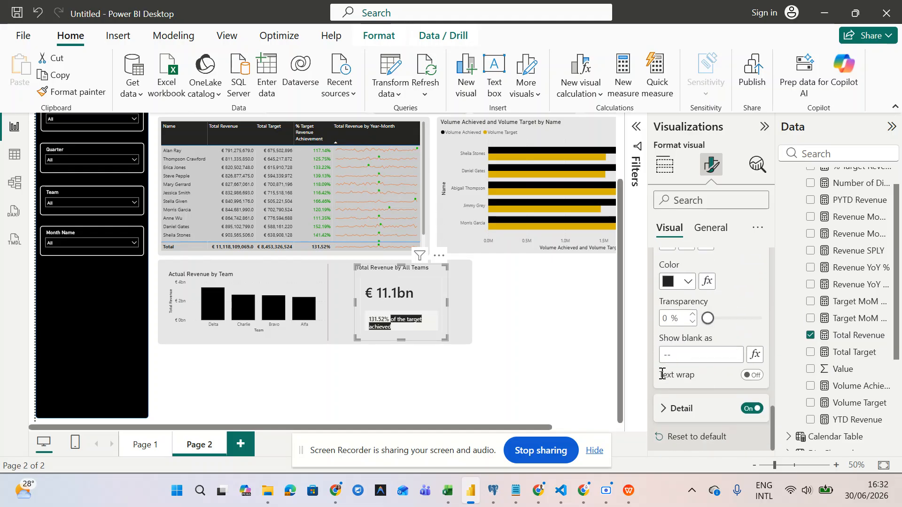
left_click(663, 408)
scroll(665, 406, "down", 2)
scroll(665, 406, "down", 1)
scroll(665, 407, "up", 5)
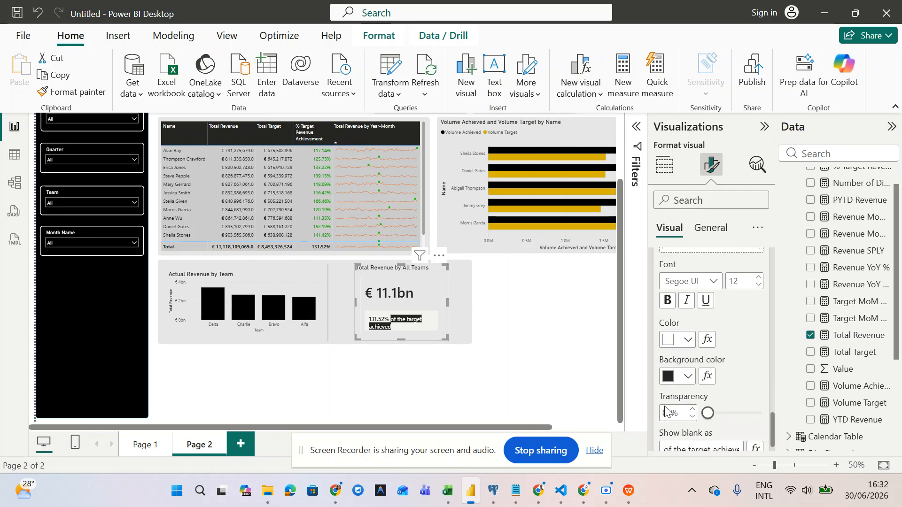
scroll(665, 411, "up", 10)
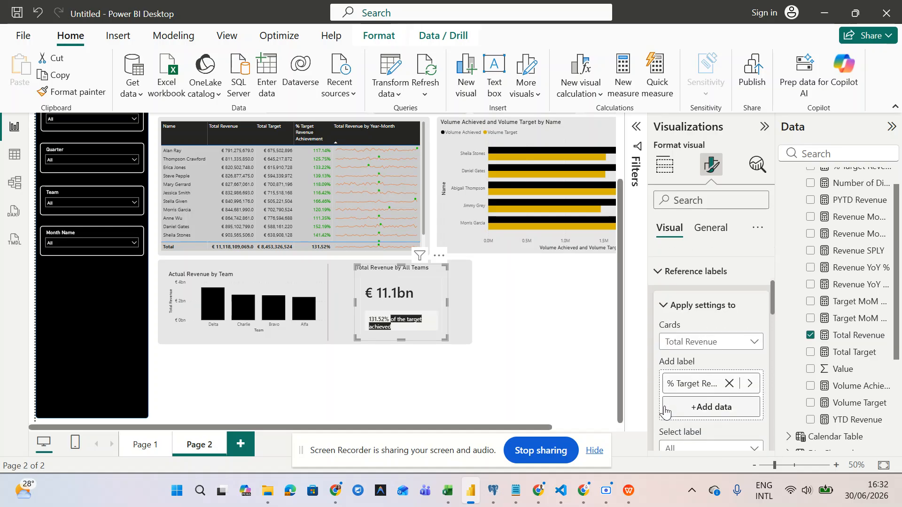
scroll(665, 412, "up", 2)
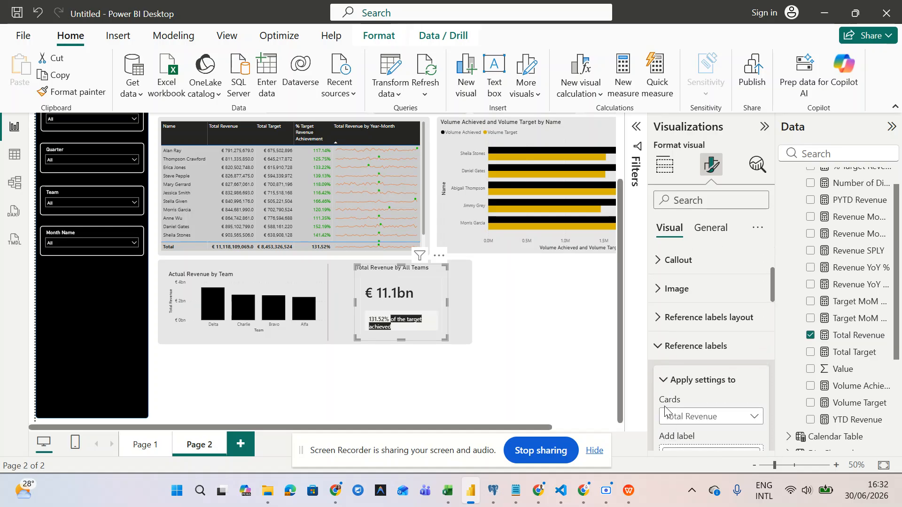
- Apply the reference label layout to Total Revenue only and turn off its background
left_click(672, 319)
scroll(681, 291, "down", 2)
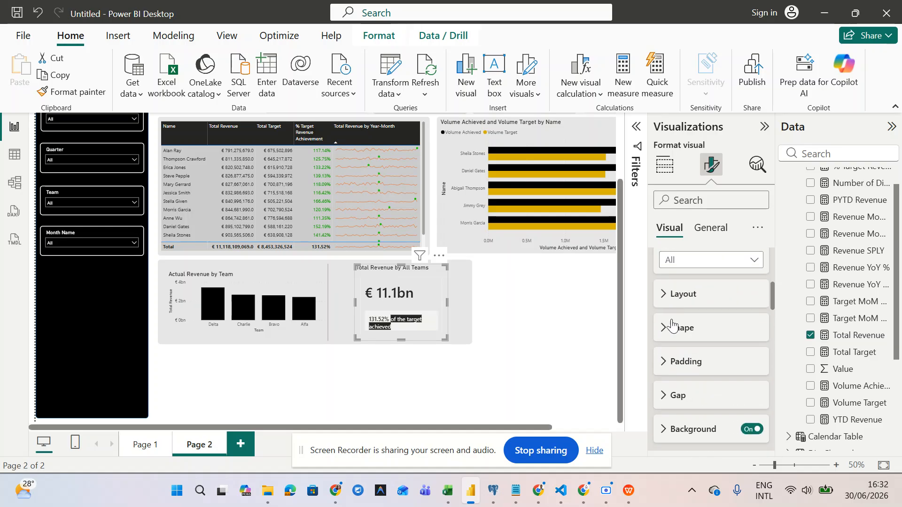
left_click(691, 266)
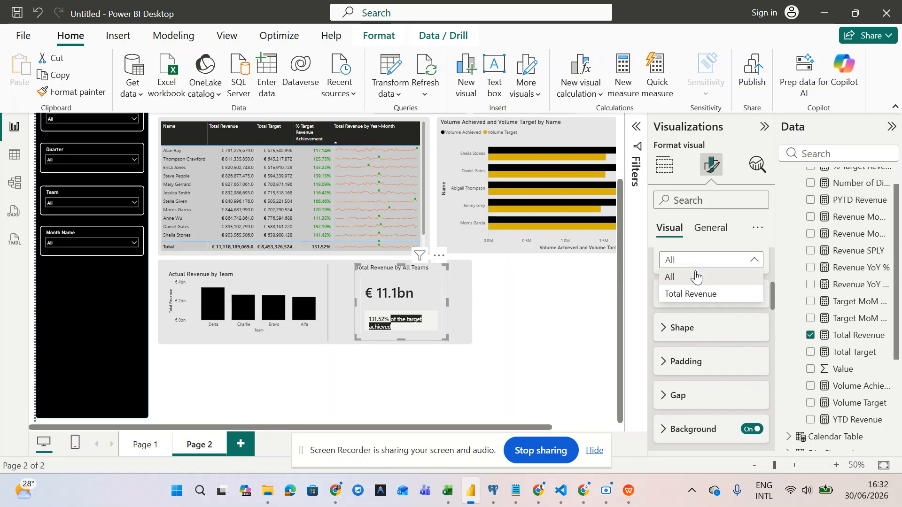
left_click(691, 294)
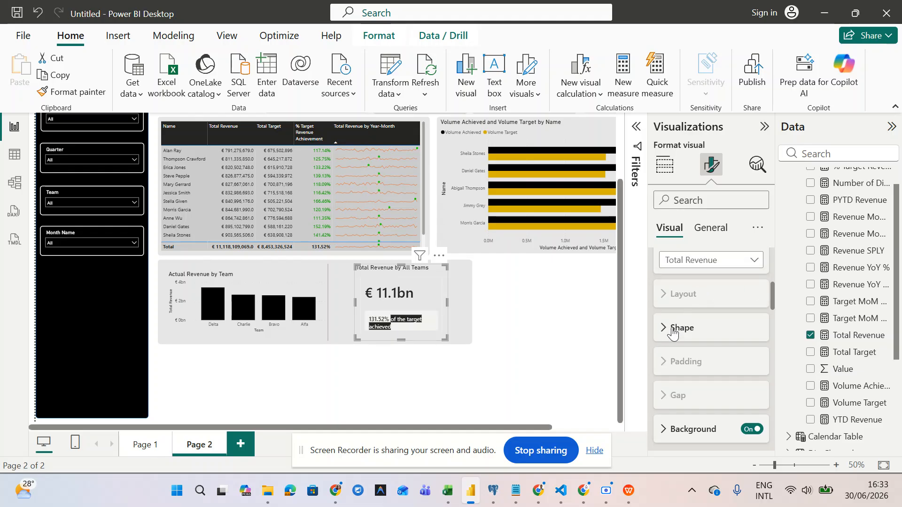
scroll(666, 379, "down", 2)
left_click(752, 338)
scroll(681, 388, "down", 2)
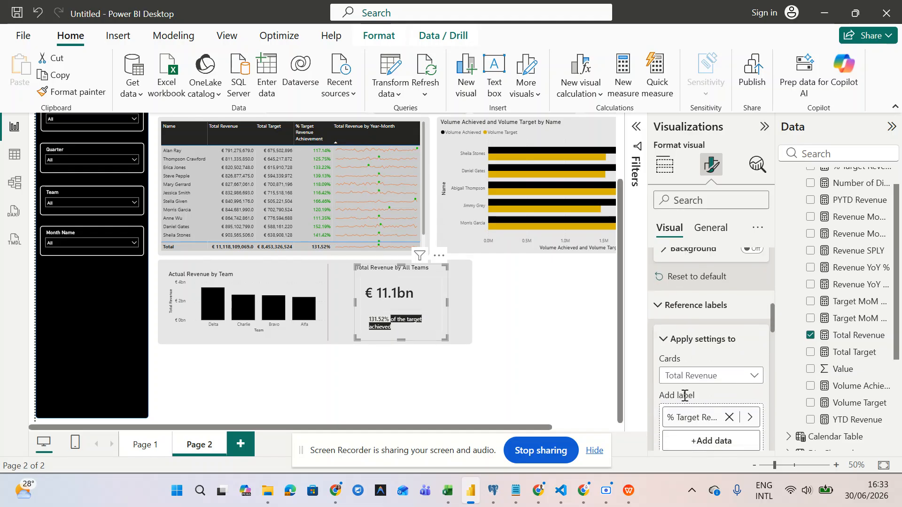
scroll(681, 387, "up", 1)
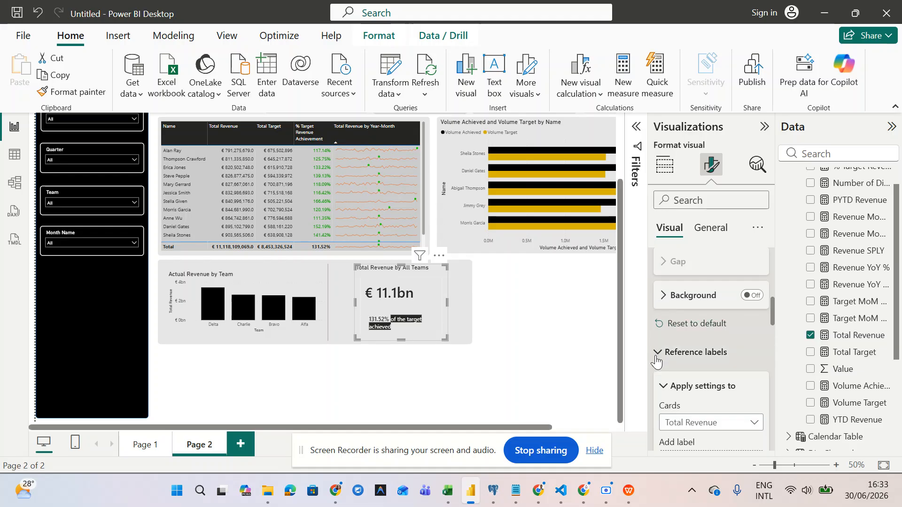
scroll(656, 369, "down", 3)
scroll(655, 366, "up", 3)
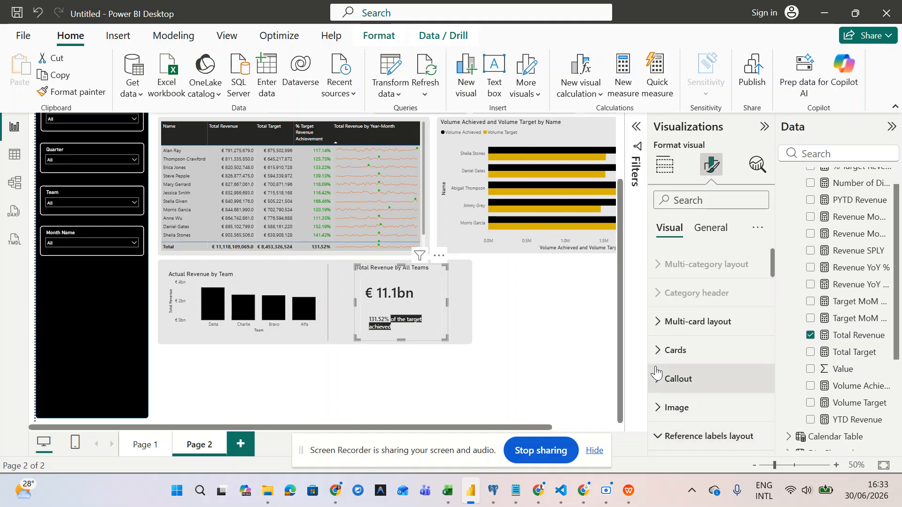
- Check the multi-card layout settings, then return to the report canvas
left_click(663, 329)
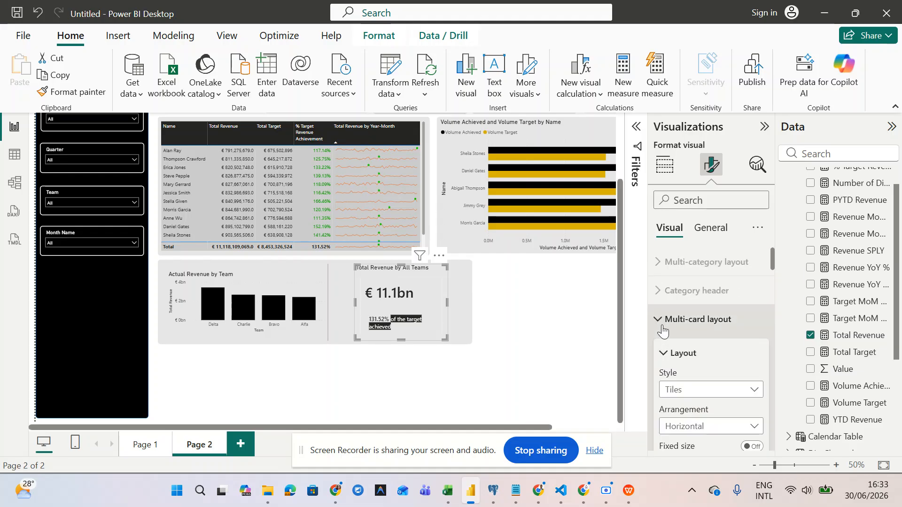
scroll(662, 331, "down", 5)
scroll(663, 330, "down", 5)
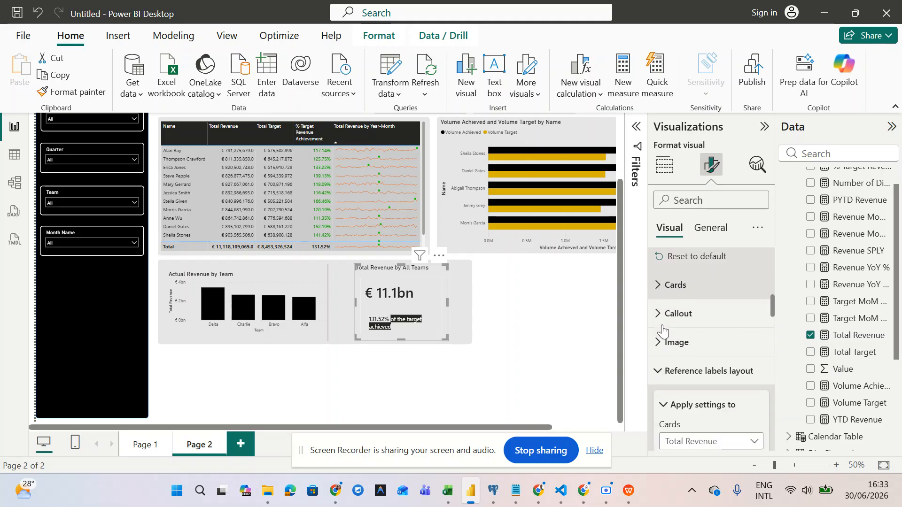
scroll(663, 325, "up", 3)
scroll(663, 325, "down", 4)
scroll(663, 325, "up", 1)
left_click(662, 303)
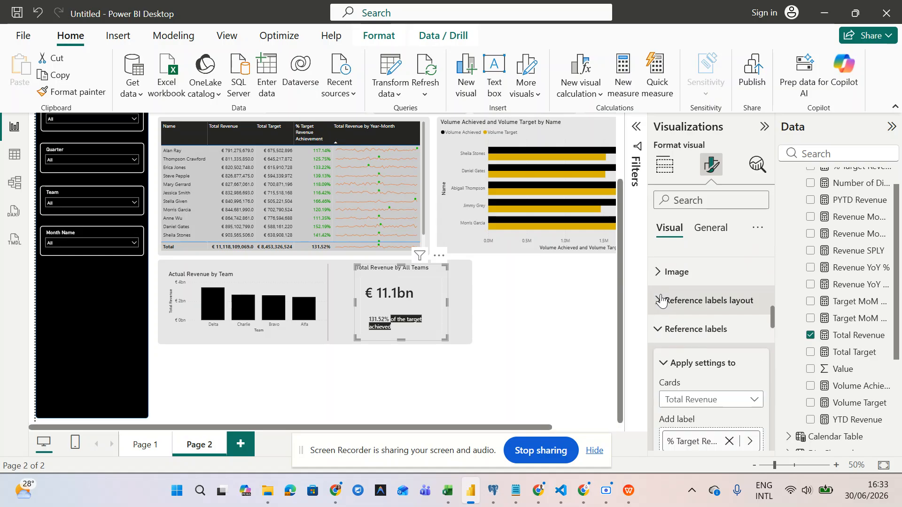
scroll(660, 329, "down", 4)
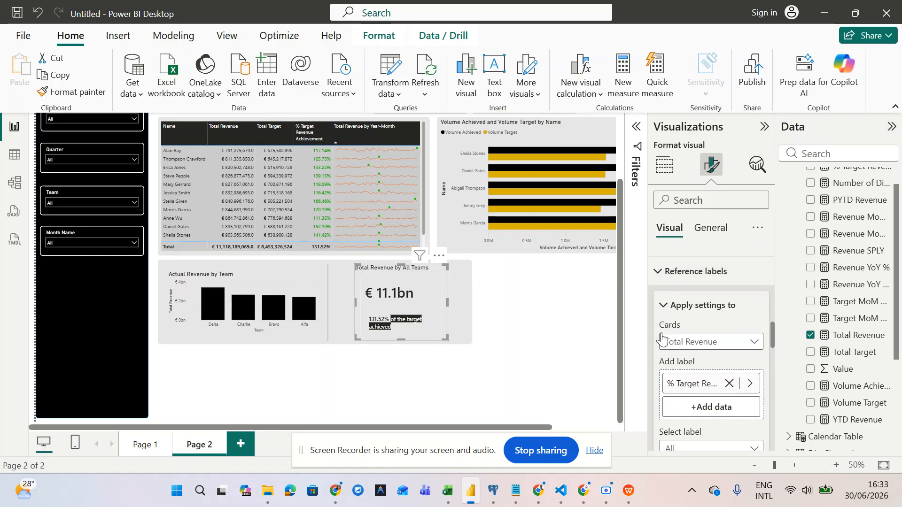
scroll(662, 337, "up", 3)
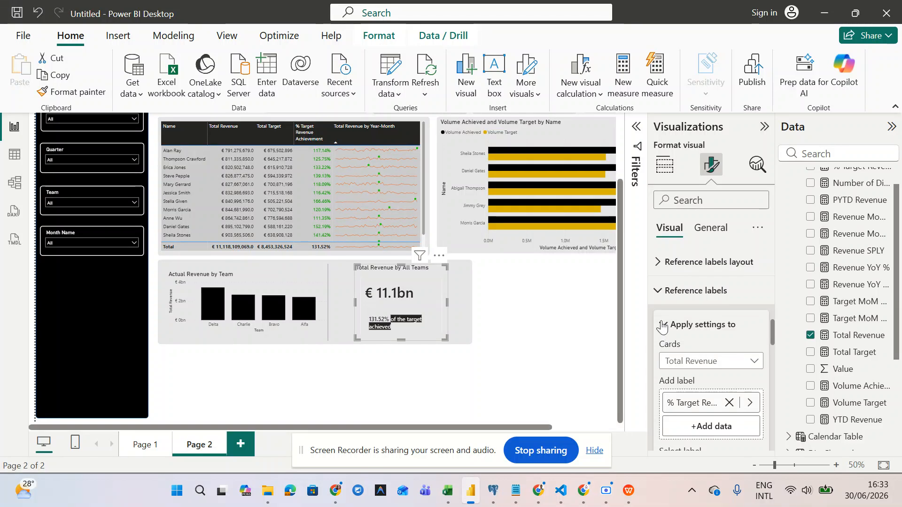
mouse_move(606, 491)
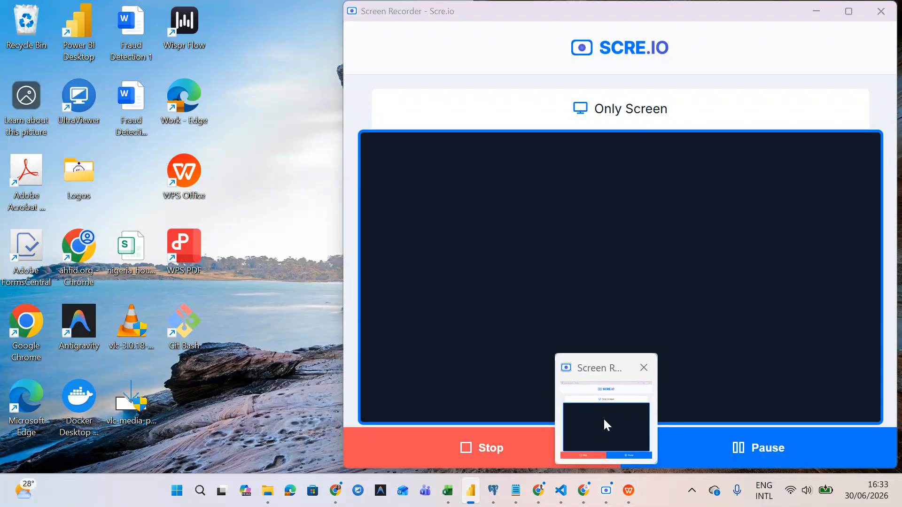
left_click(603, 418)
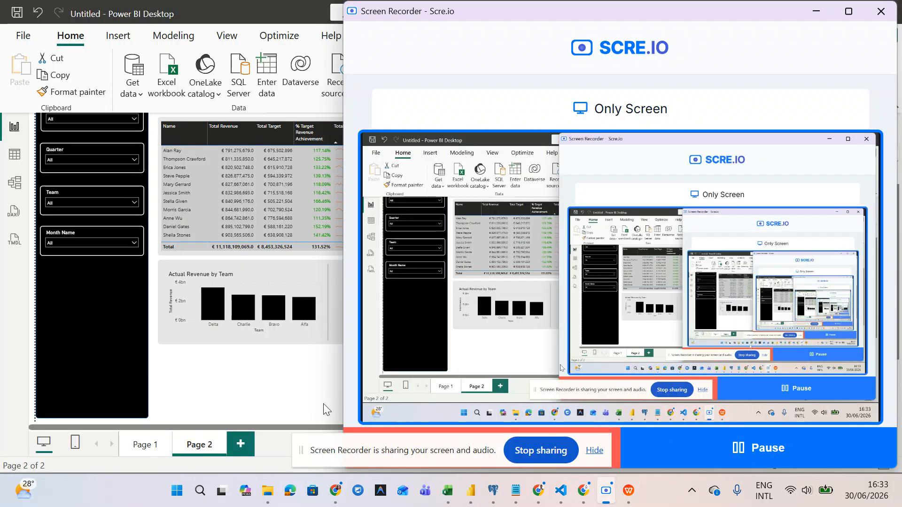
left_click(308, 400)
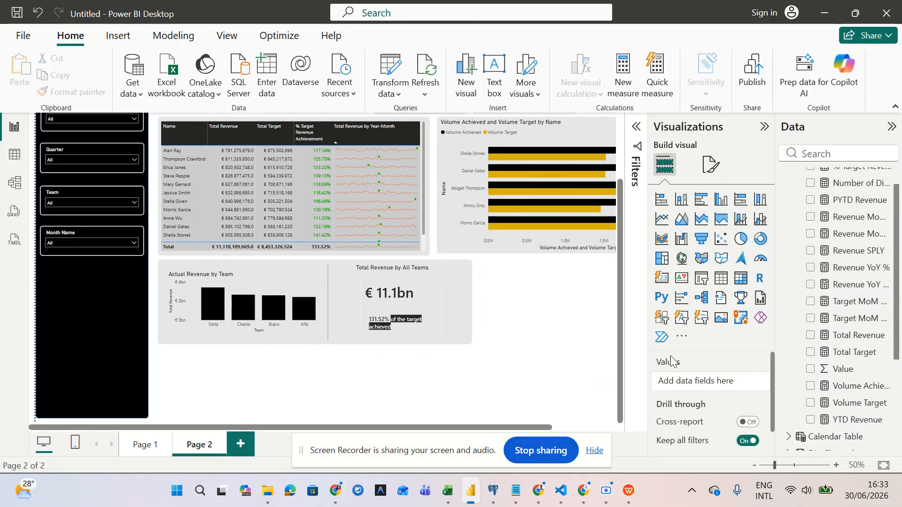
- Switch off the Divider and Border in the Total Revenue card's Cards settings
left_click(400, 287)
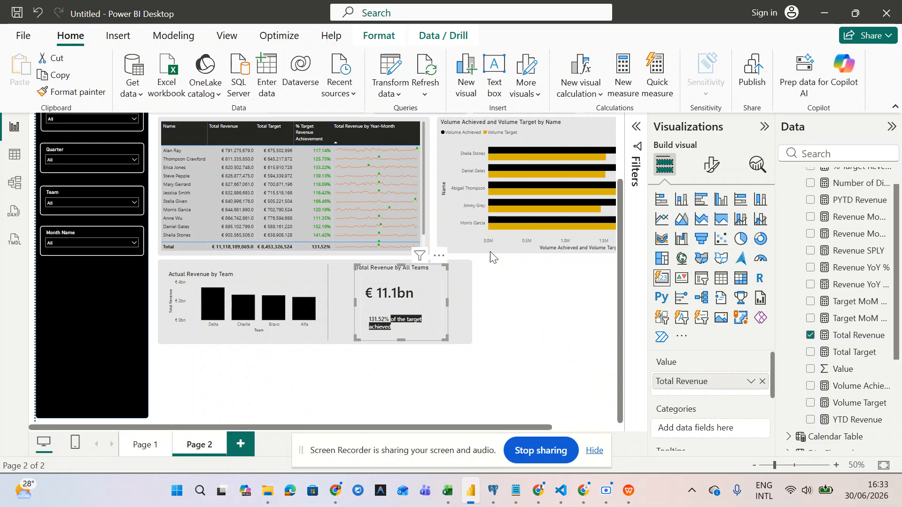
left_click(716, 178)
scroll(707, 343, "down", 1)
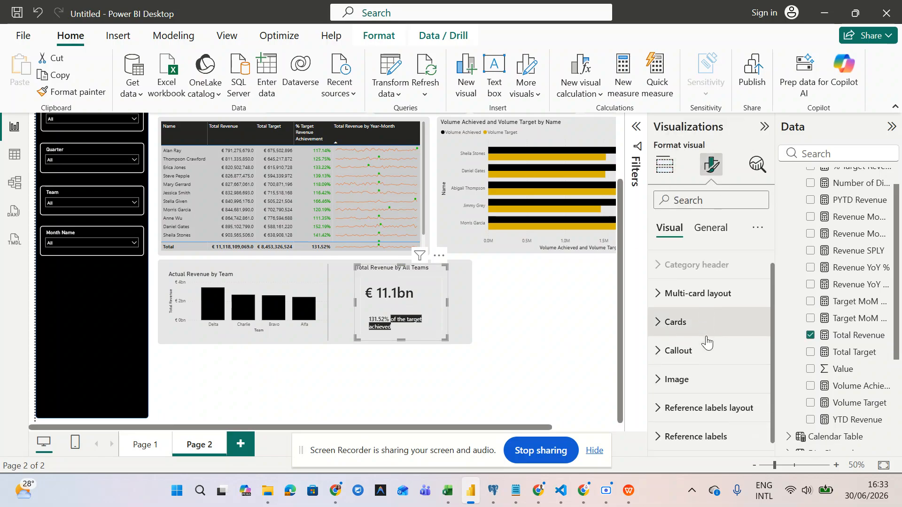
left_click(710, 227)
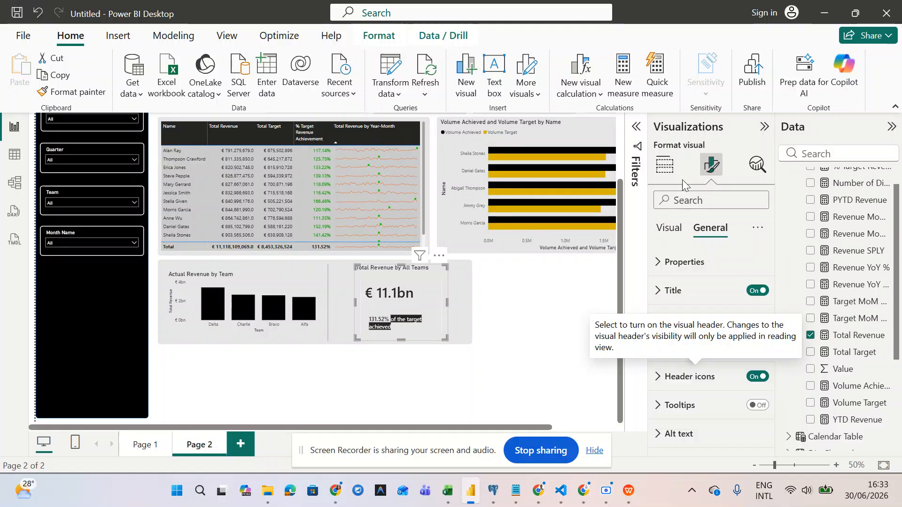
left_click(667, 235)
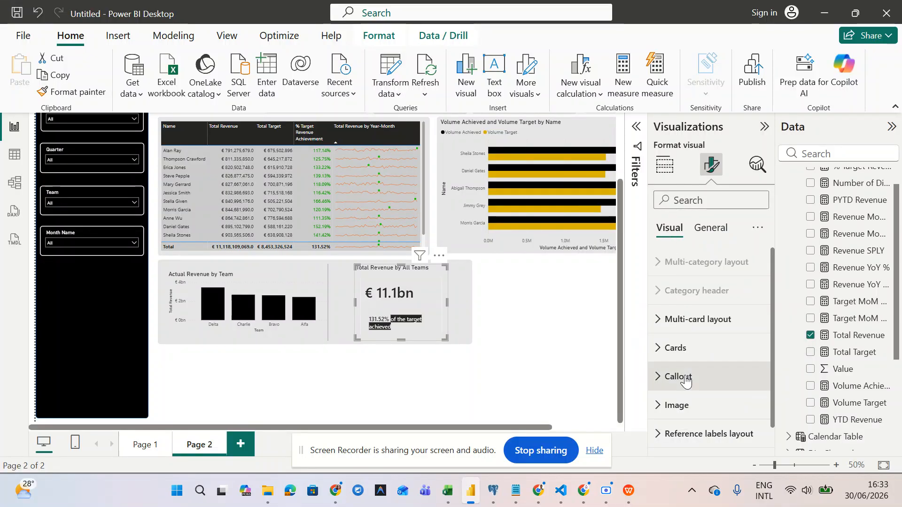
scroll(672, 362, "down", 1)
left_click(657, 322)
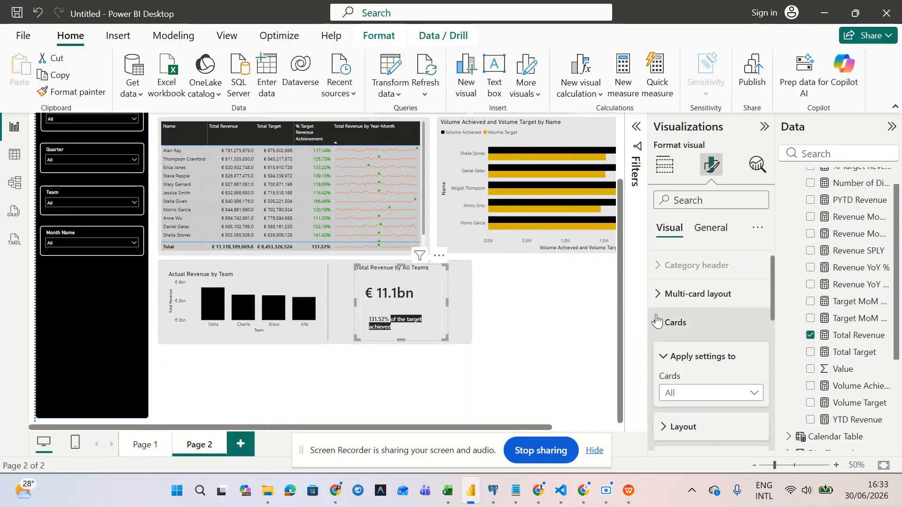
scroll(659, 321, "down", 5)
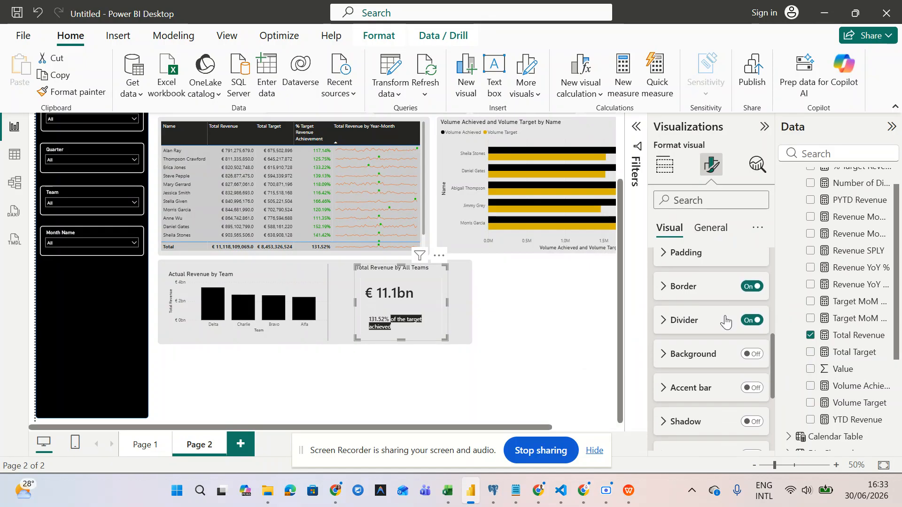
left_click(753, 320)
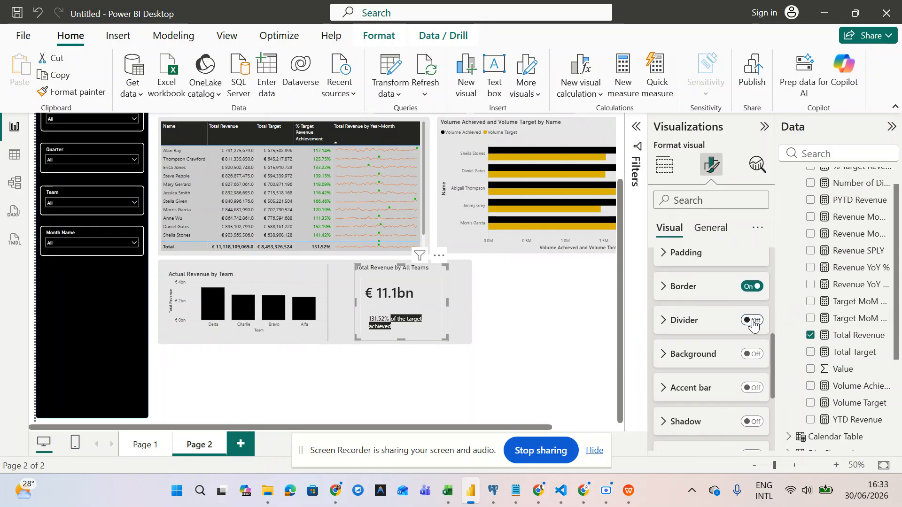
left_click(750, 287)
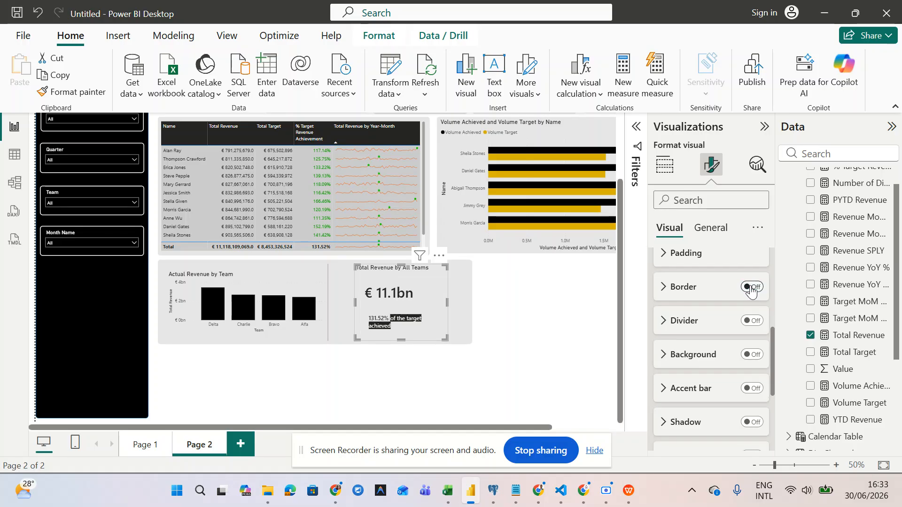
scroll(751, 290, "up", 5)
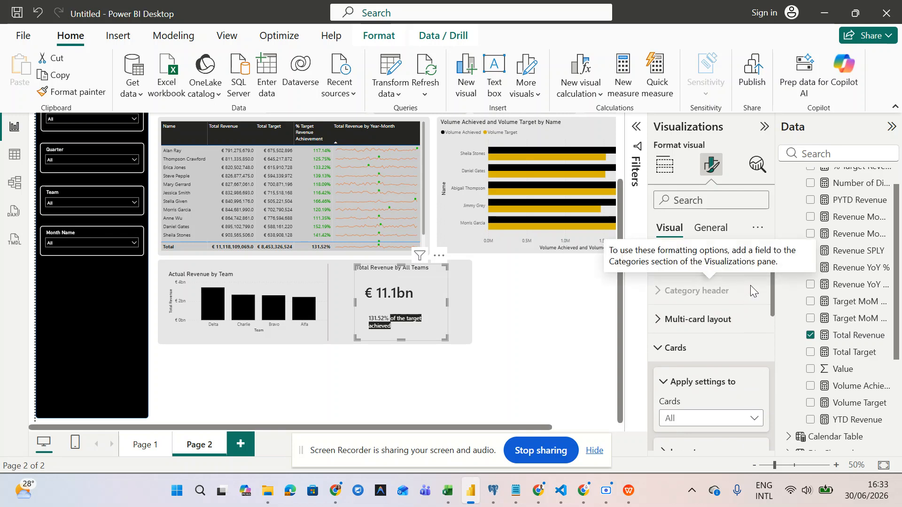
scroll(396, 312, "up", 3)
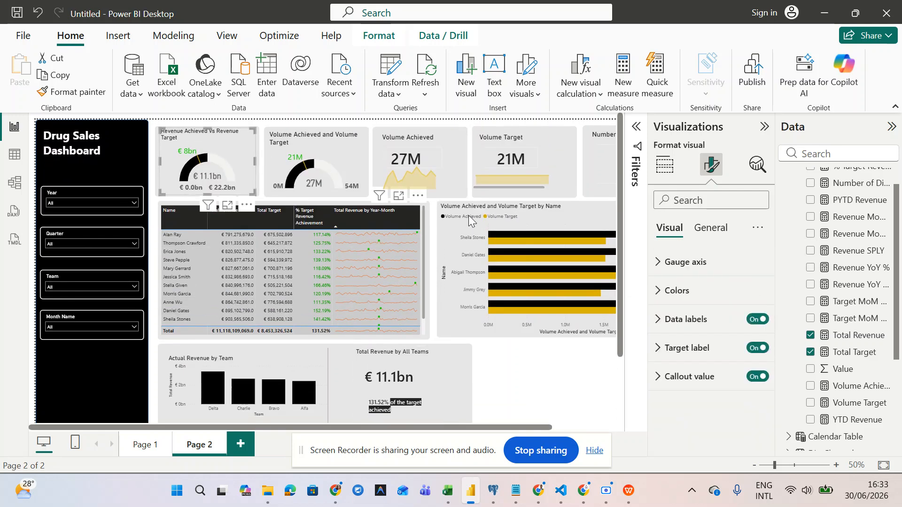
- Remove the Volume Achieved card's border
left_click(439, 158)
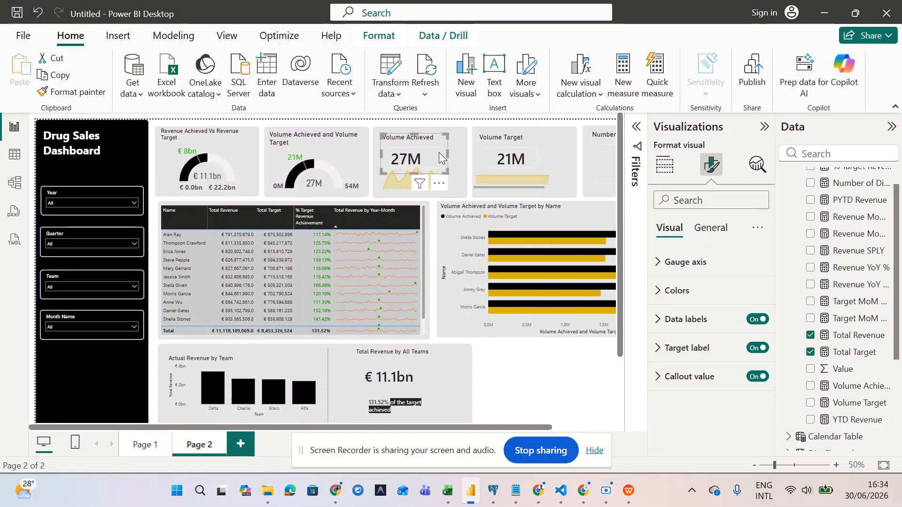
left_click(713, 230)
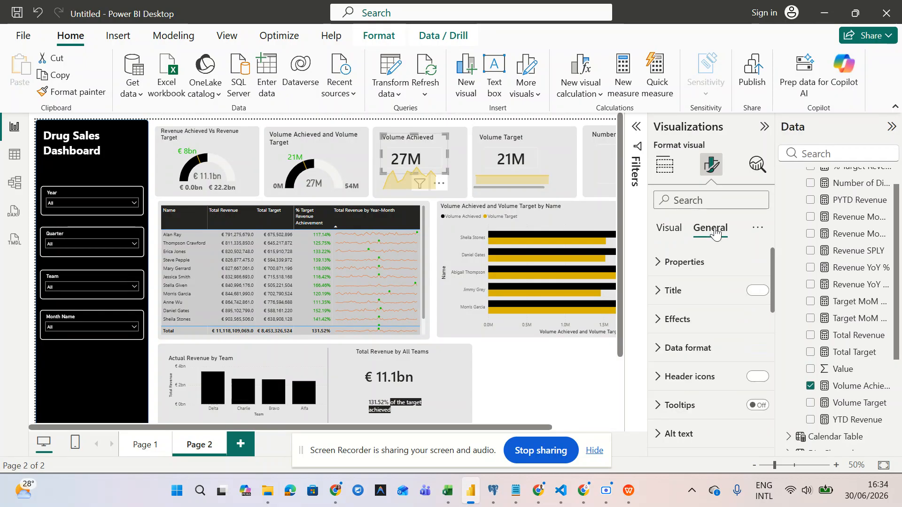
left_click(664, 231)
scroll(694, 379, "down", 3)
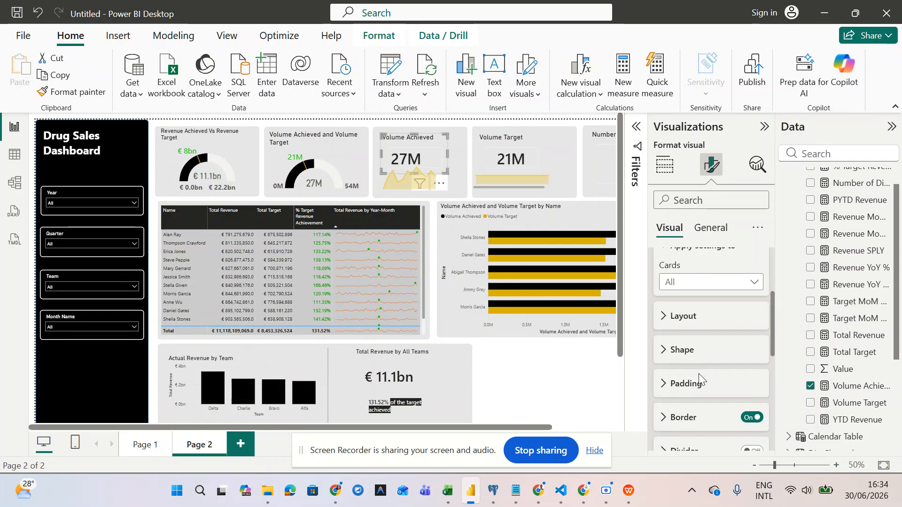
scroll(699, 379, "up", 1)
scroll(684, 322, "down", 4)
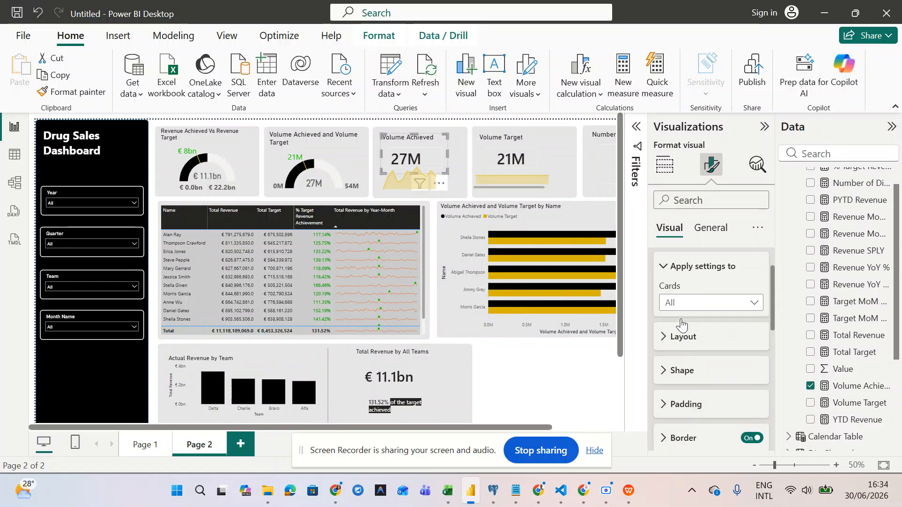
left_click(754, 311)
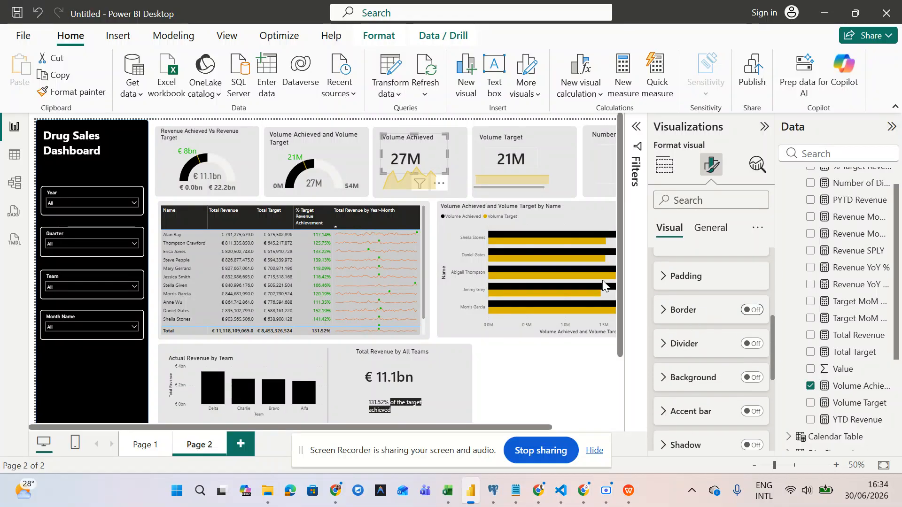
- Remove the Volume Target card's border
left_click(499, 145)
left_click(752, 343)
scroll(697, 371, "down", 2)
scroll(698, 371, "down", 2)
scroll(698, 371, "up", 5)
scroll(698, 371, "up", 2)
scroll(697, 371, "down", 3)
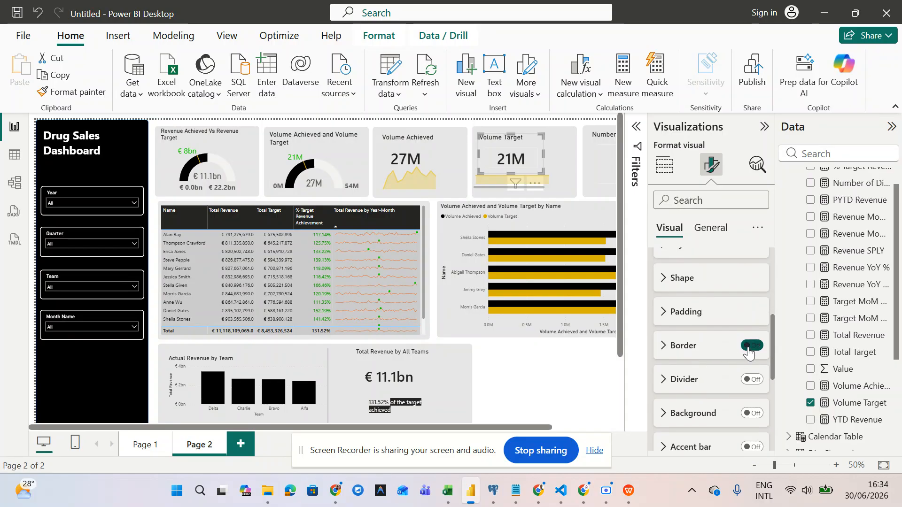
left_click(748, 348)
scroll(543, 316, "right", 2)
- Remove the Number of Distributors card's border, make it narrower and shift it right
left_click(549, 150)
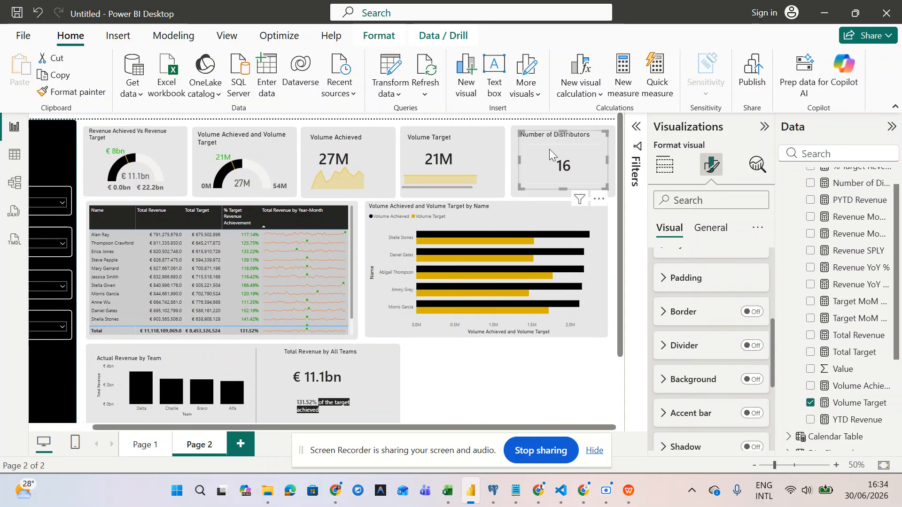
left_click(744, 348)
left_click(744, 346)
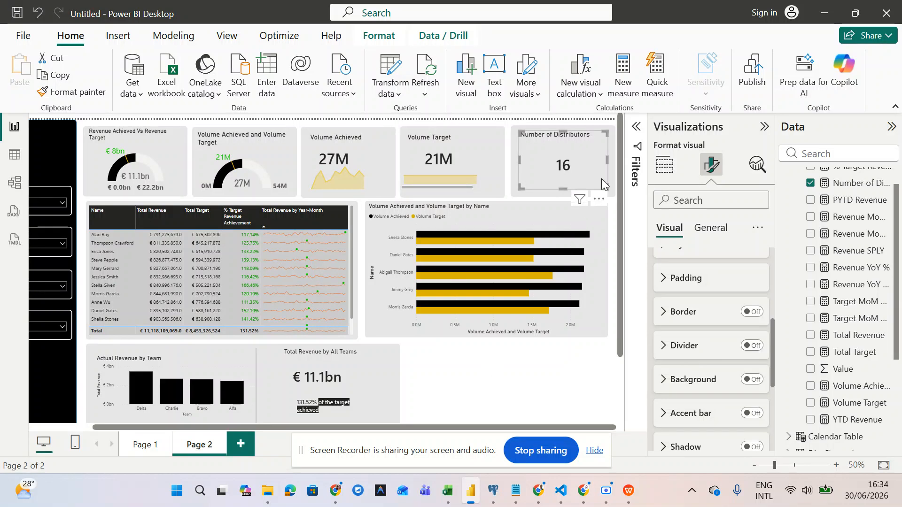
left_click_drag(604, 186, 595, 188)
left_click_drag(556, 149, 562, 149)
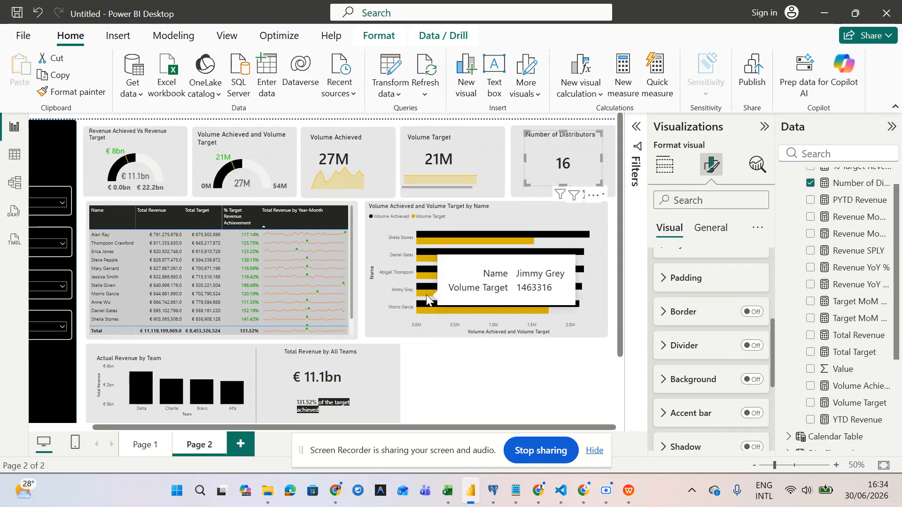
scroll(378, 314, "down", 3)
left_click(349, 291)
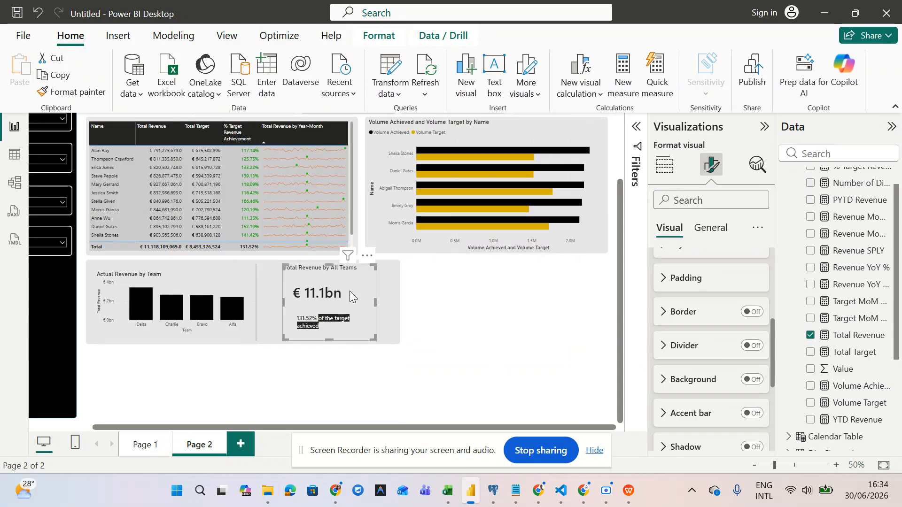
- Open the Detail formatting under the Total Revenue card's reference labels
scroll(704, 390, "down", 5)
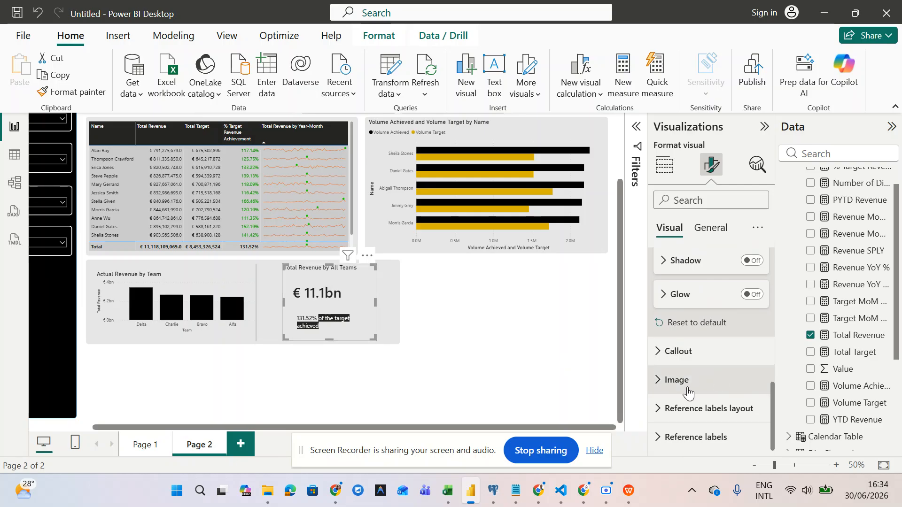
scroll(688, 391, "down", 1)
scroll(688, 391, "up", 4)
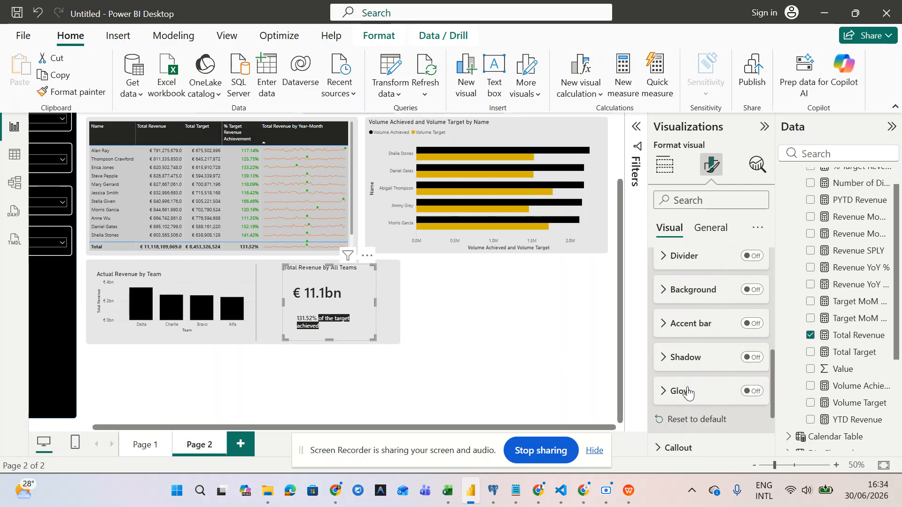
scroll(688, 392, "up", 3)
scroll(688, 391, "down", 1)
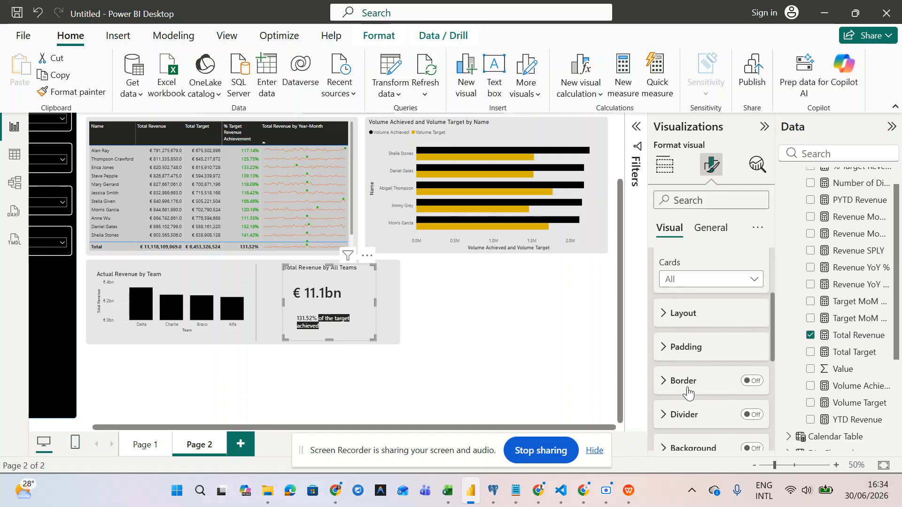
scroll(688, 392, "down", 2)
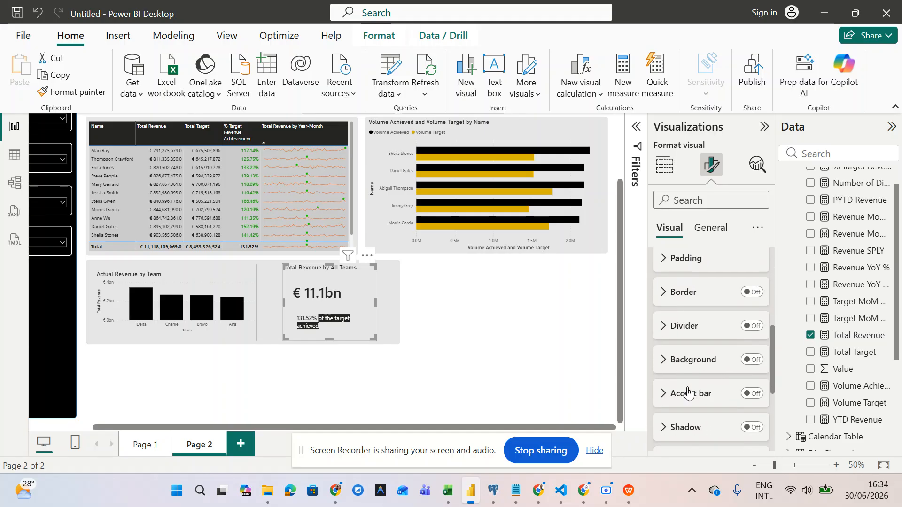
scroll(688, 391, "down", 1)
scroll(689, 391, "down", 1)
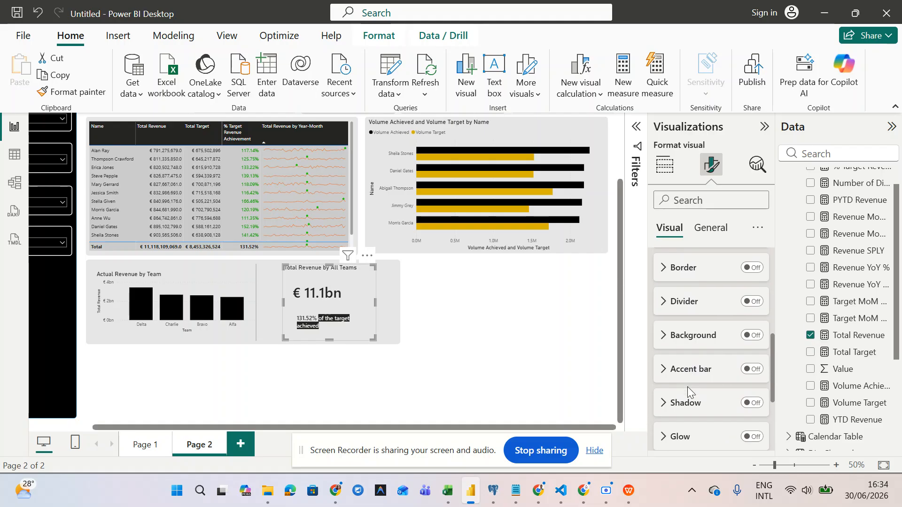
scroll(688, 392, "up", 4)
scroll(688, 392, "up", 2)
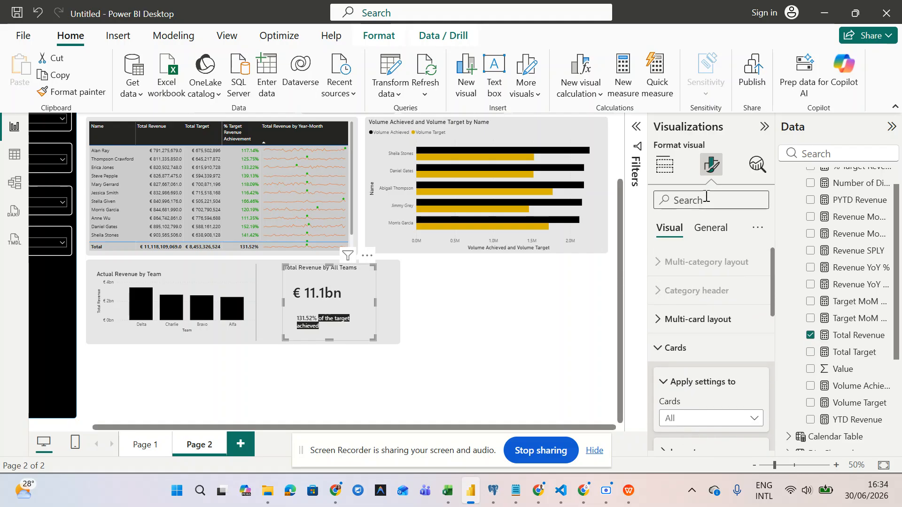
left_click(712, 232)
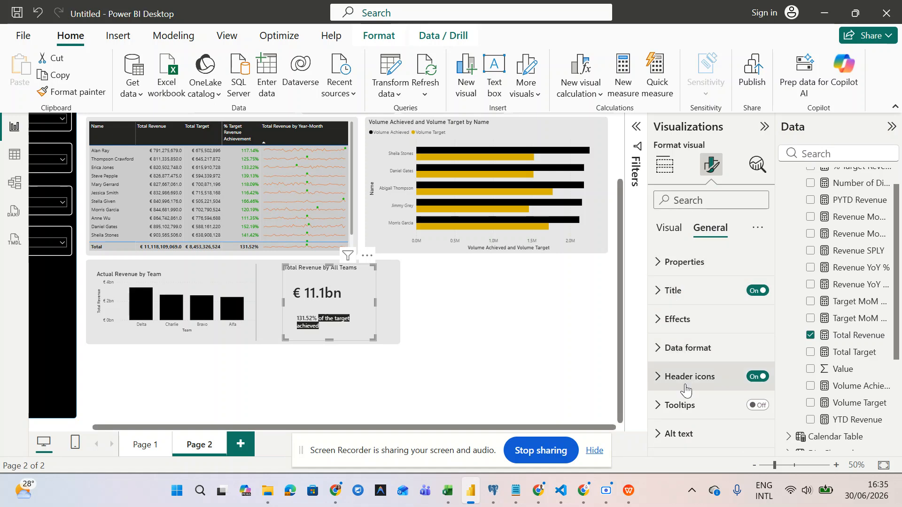
left_click(669, 231)
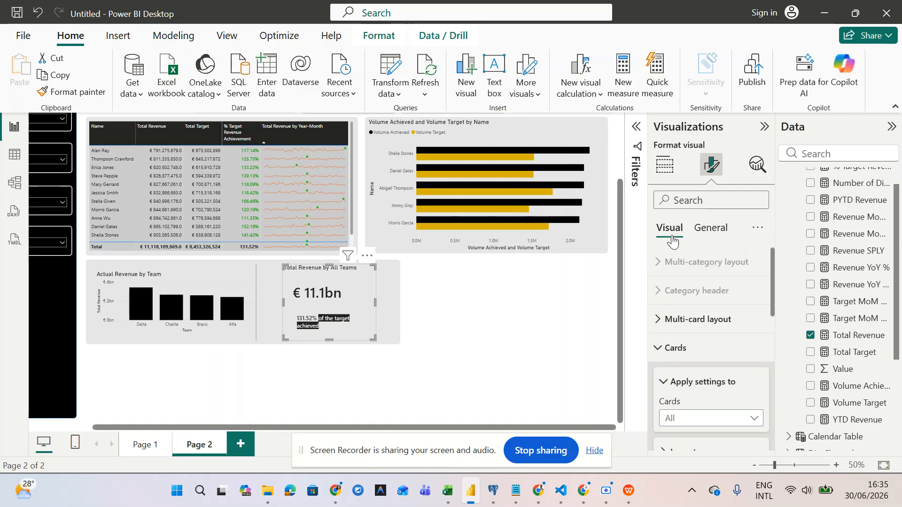
scroll(701, 397, "down", 1)
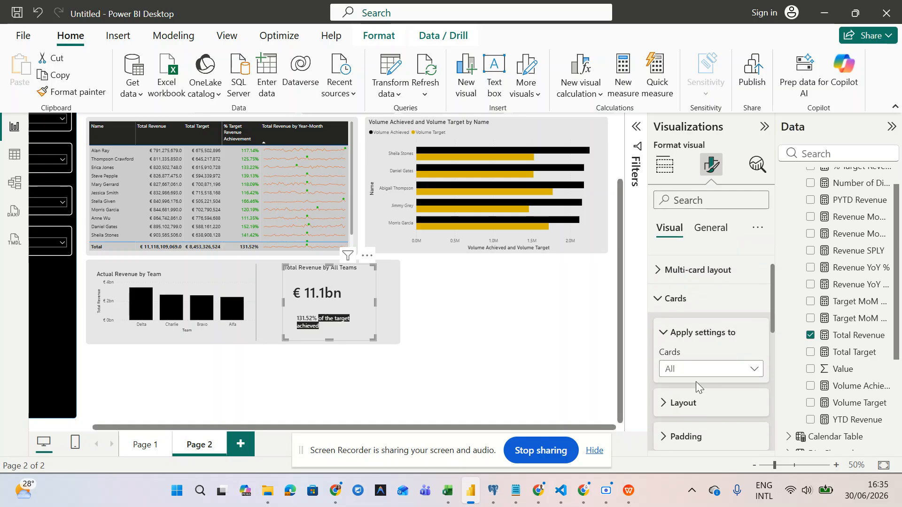
left_click(662, 310)
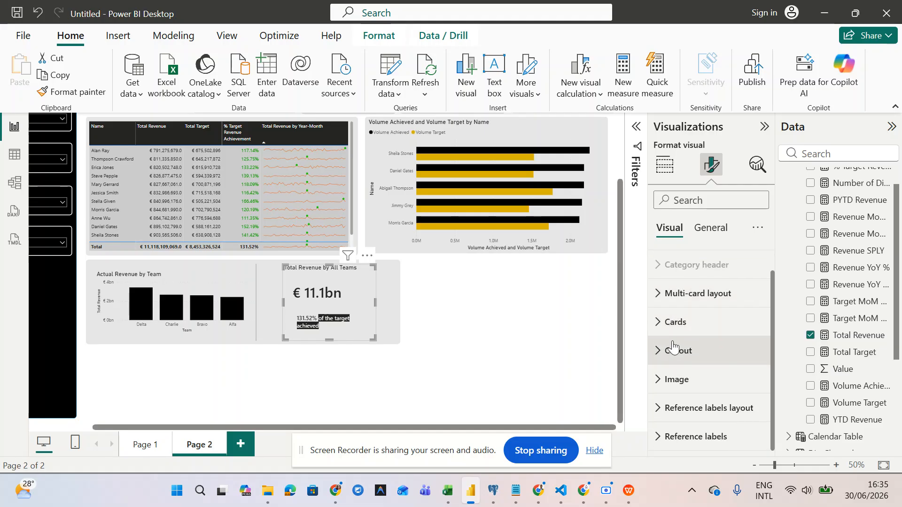
left_click(670, 437)
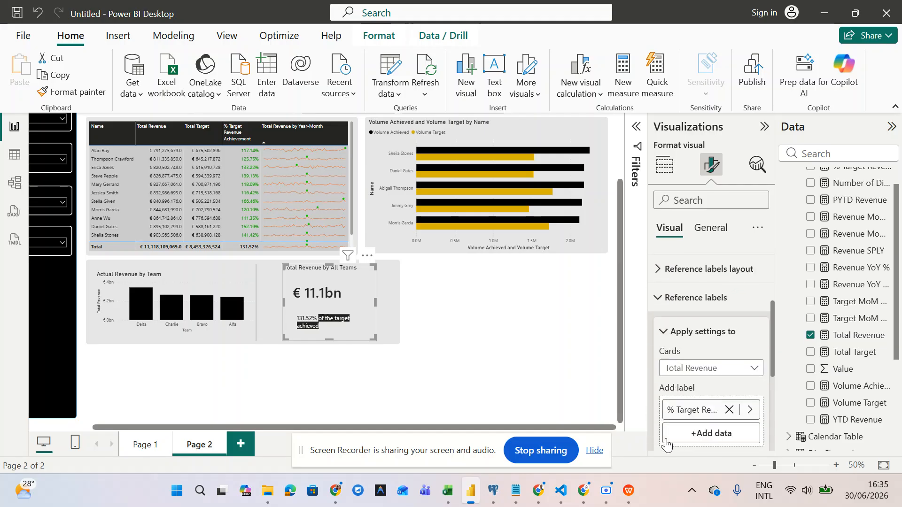
scroll(669, 437, "down", 3)
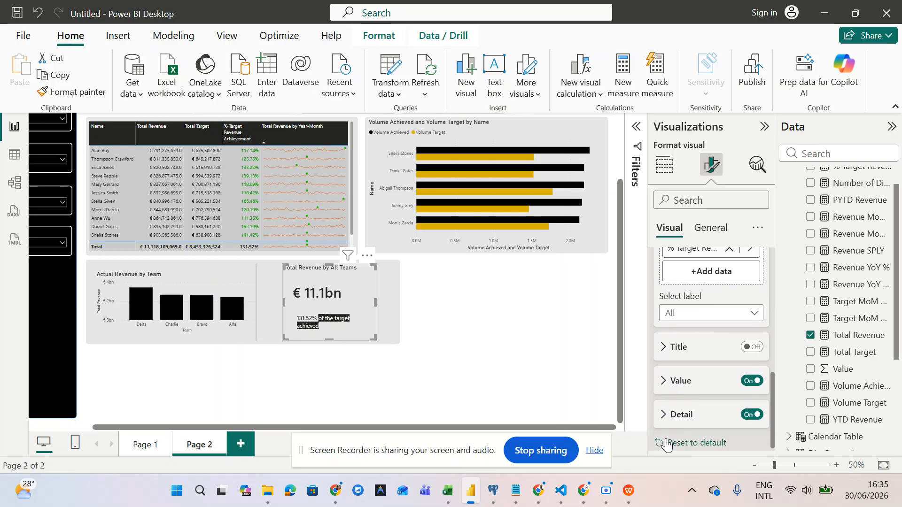
left_click(663, 408)
scroll(677, 378, "down", 3)
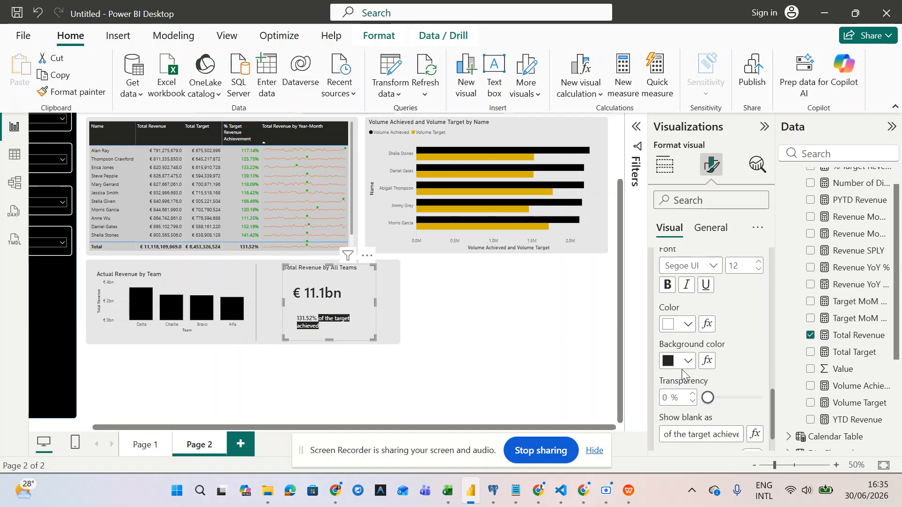
- Give the detail text a light grey background at 100% transparency
left_click(687, 361)
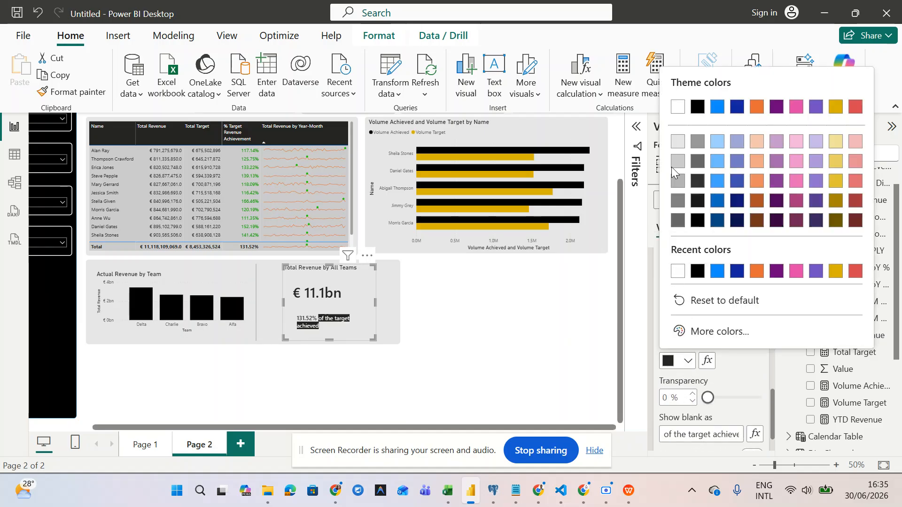
left_click(677, 142)
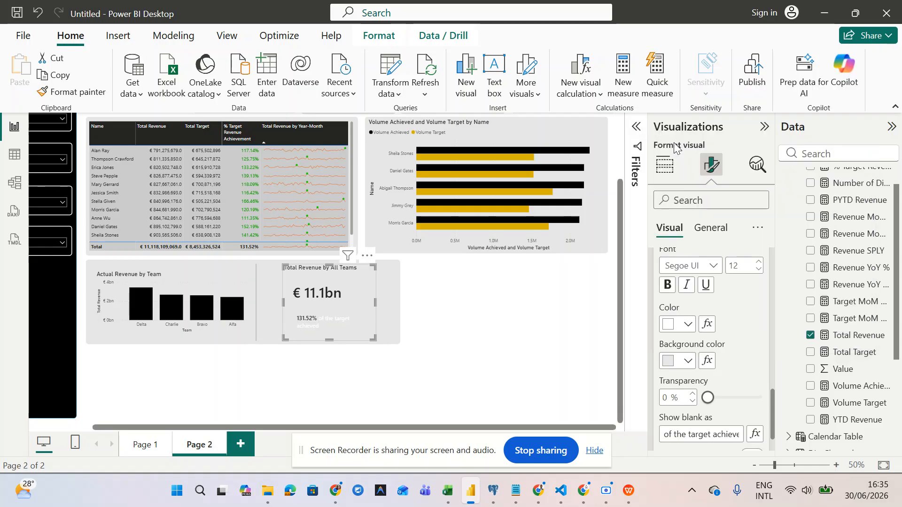
left_click(688, 361)
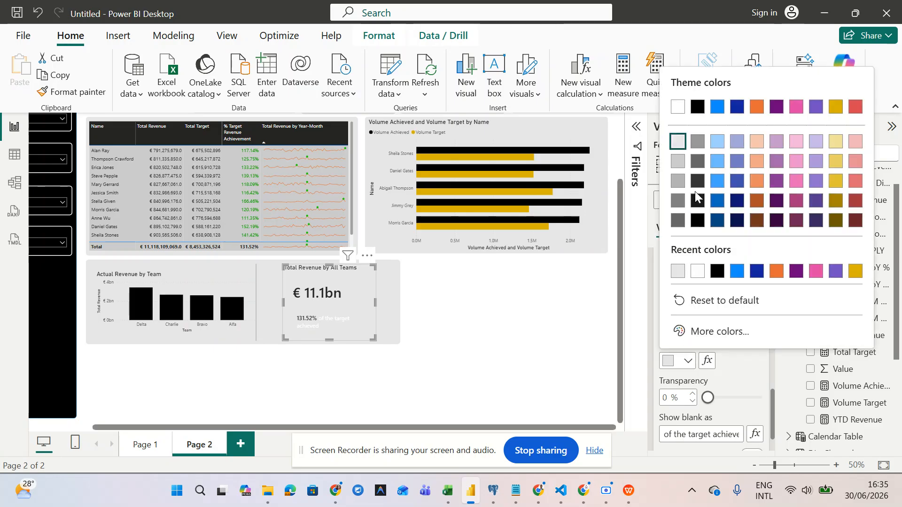
left_click(698, 199)
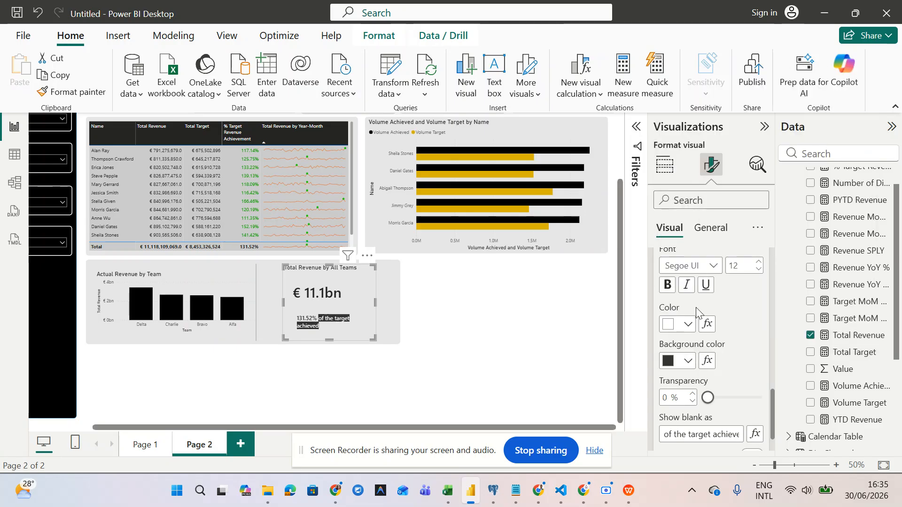
left_click(690, 362)
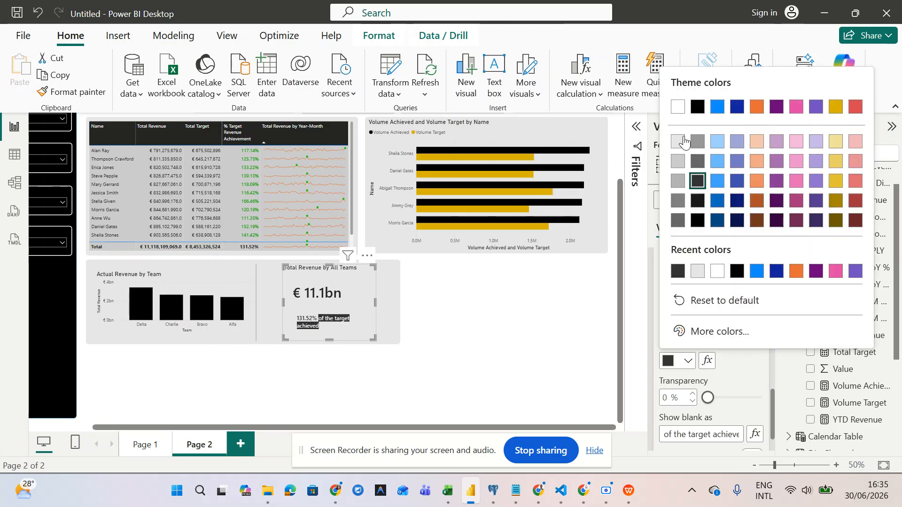
left_click(684, 141)
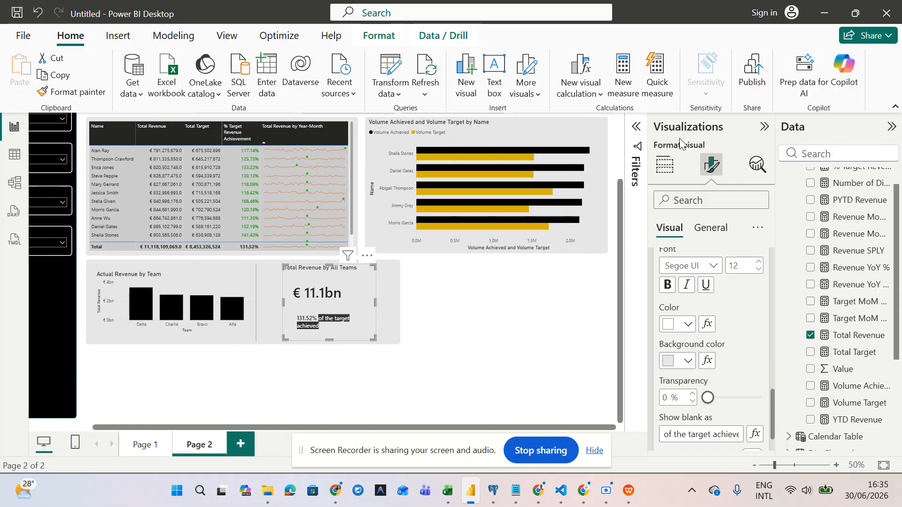
left_click(686, 363)
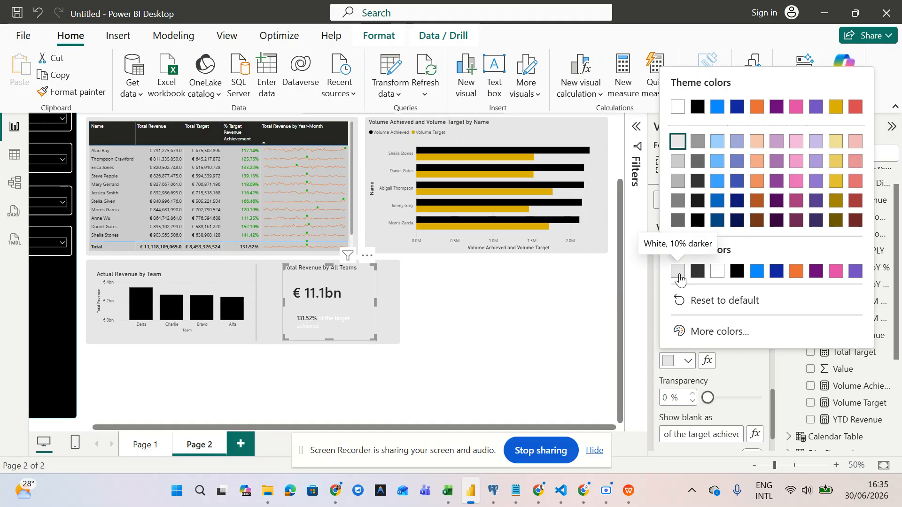
left_click(680, 279)
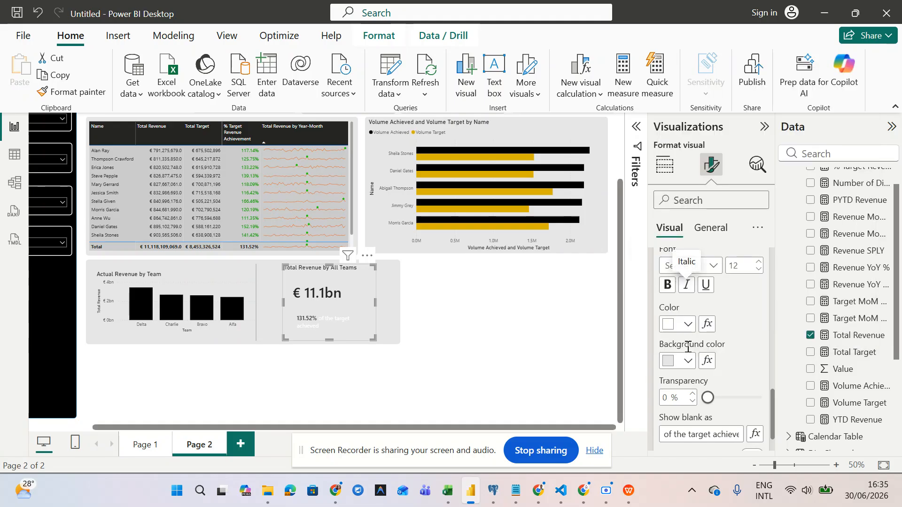
left_click_drag(710, 403, 789, 395)
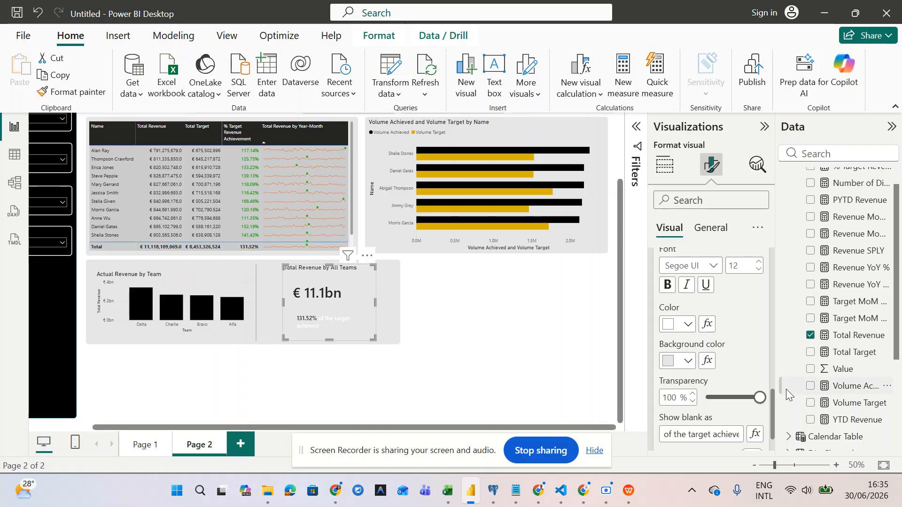
- Make the 'of the target achieved' text dark grey and bold
left_click(694, 329)
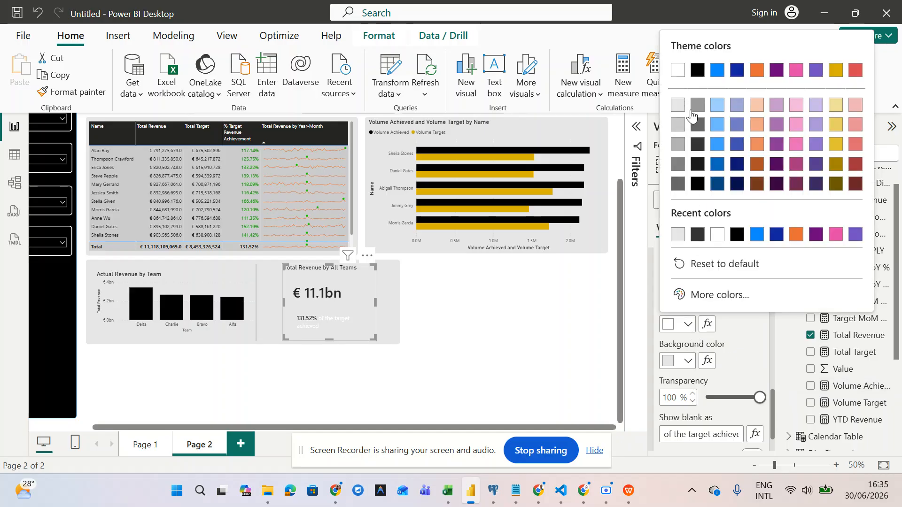
left_click(698, 235)
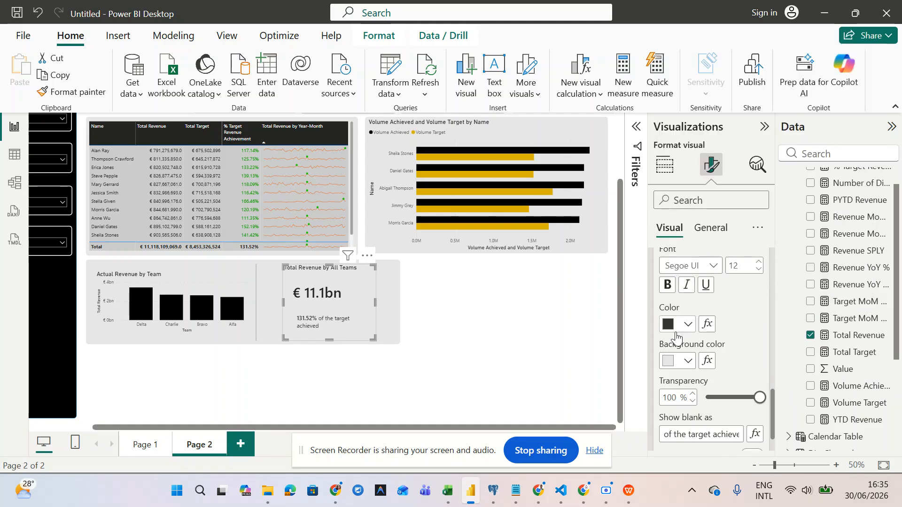
scroll(677, 338, "up", 1)
left_click(670, 300)
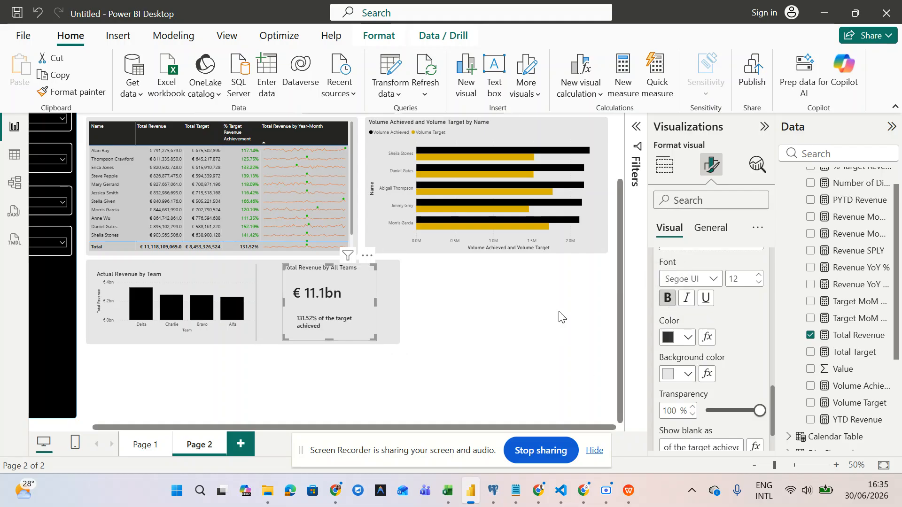
scroll(702, 336, "up", 5)
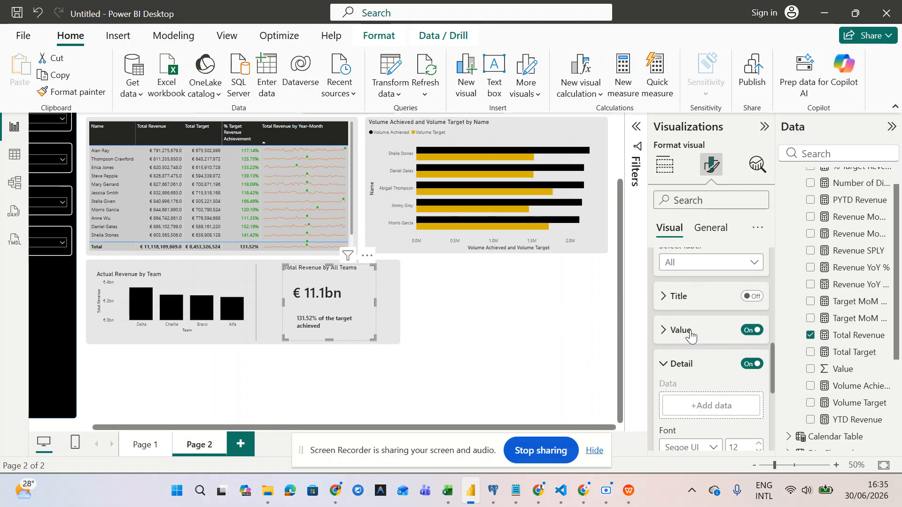
- Change Select label from All to % Target Revenue Achievement and scroll to its Value colour
left_click(662, 331)
scroll(661, 334, "down", 3)
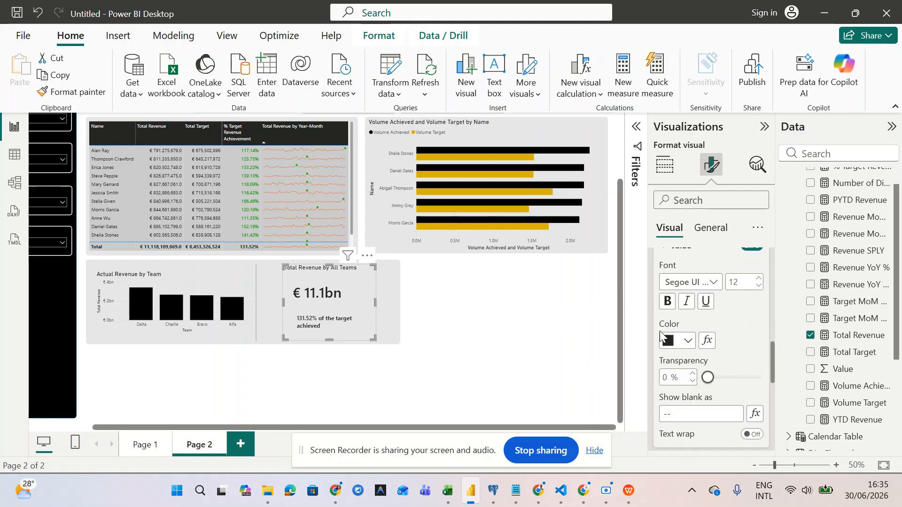
scroll(661, 332, "up", 3)
left_click(667, 334)
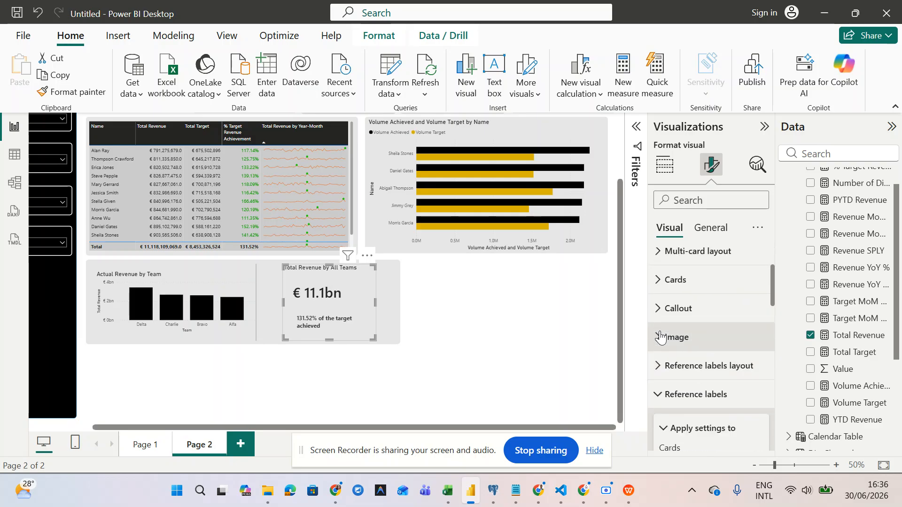
scroll(674, 338, "down", 2)
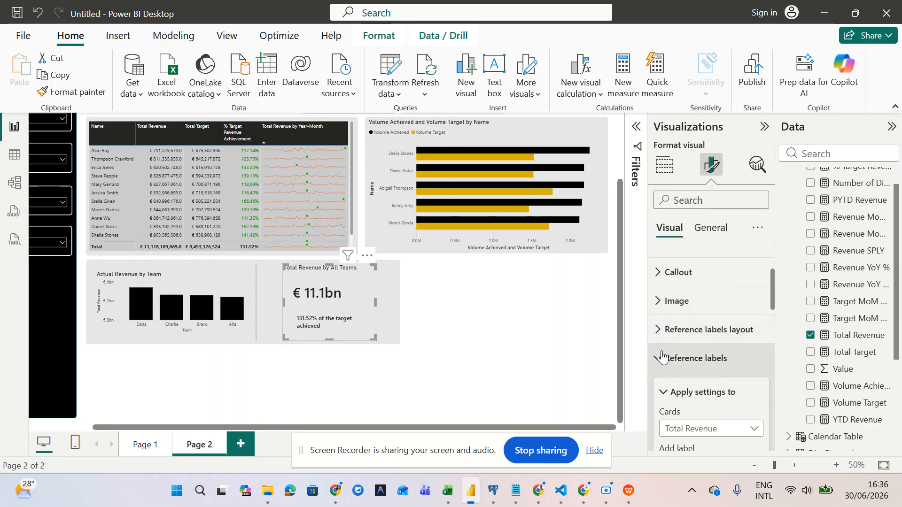
scroll(659, 362, "down", 3)
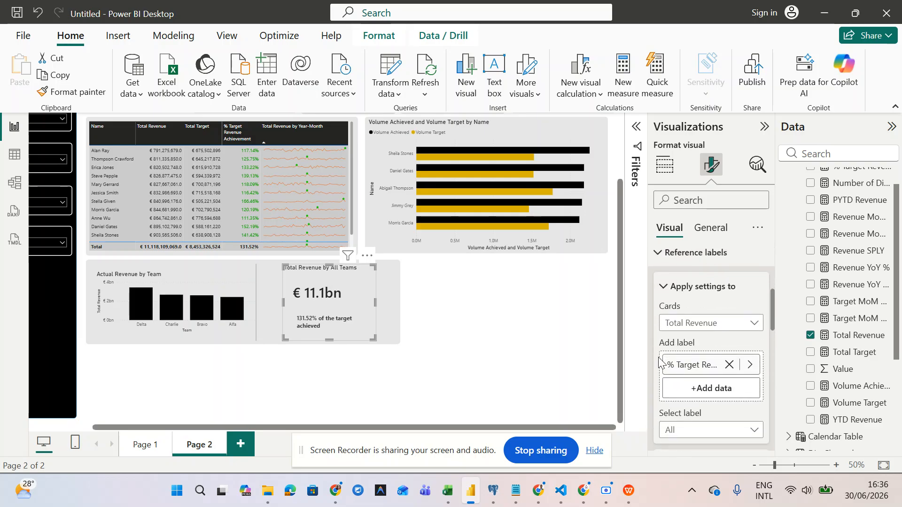
scroll(709, 356, "down", 3)
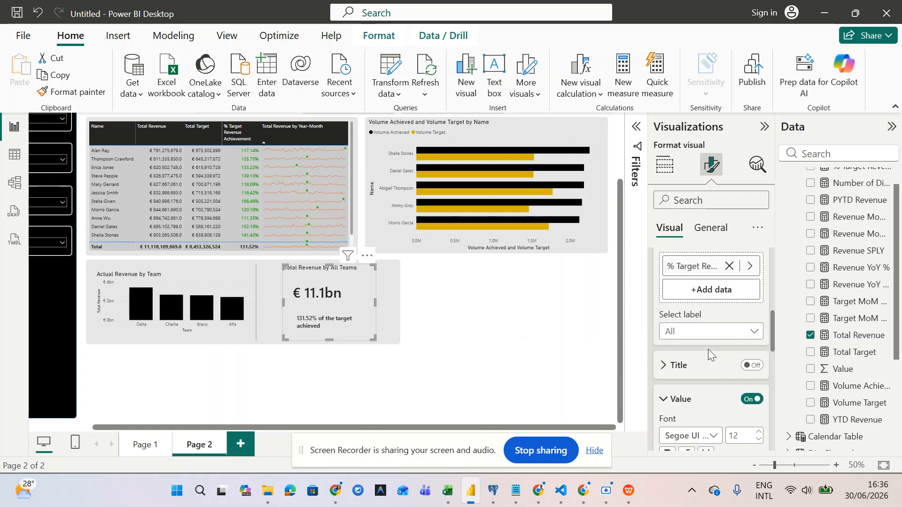
scroll(709, 356, "down", 1)
left_click(707, 299)
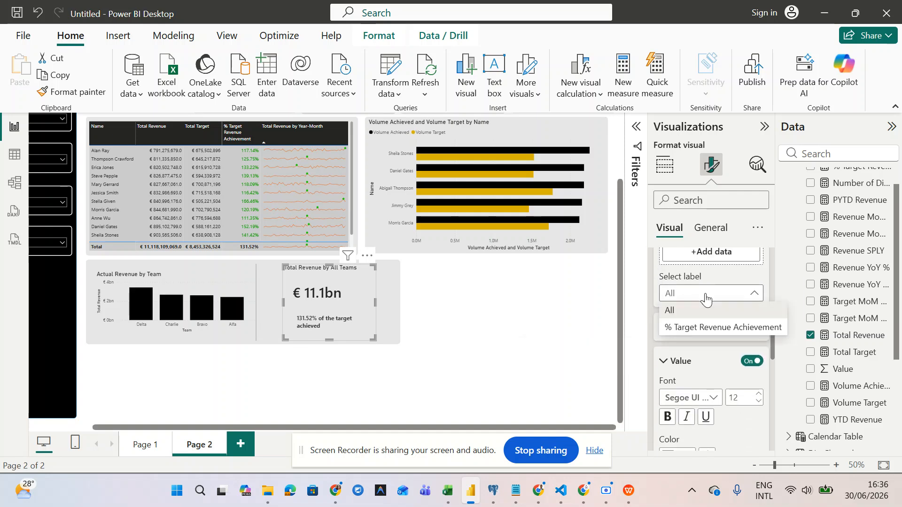
left_click(715, 327)
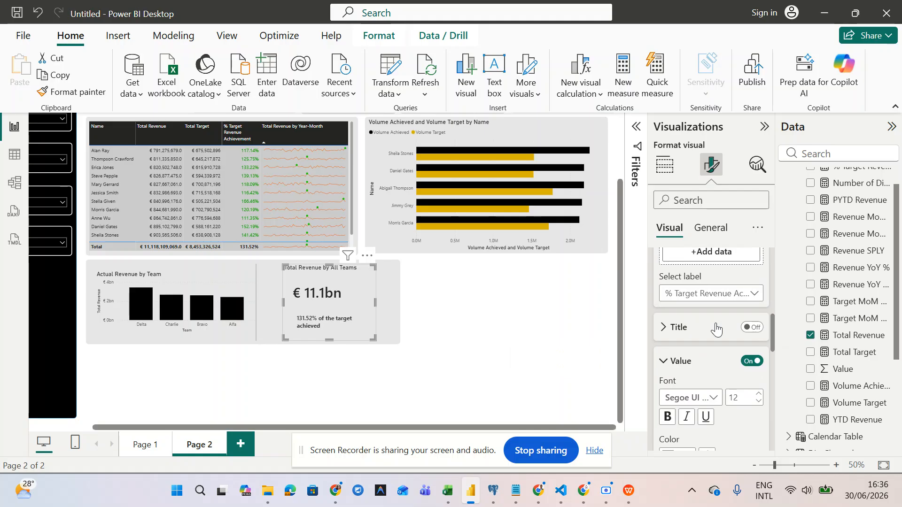
scroll(716, 329, "down", 3)
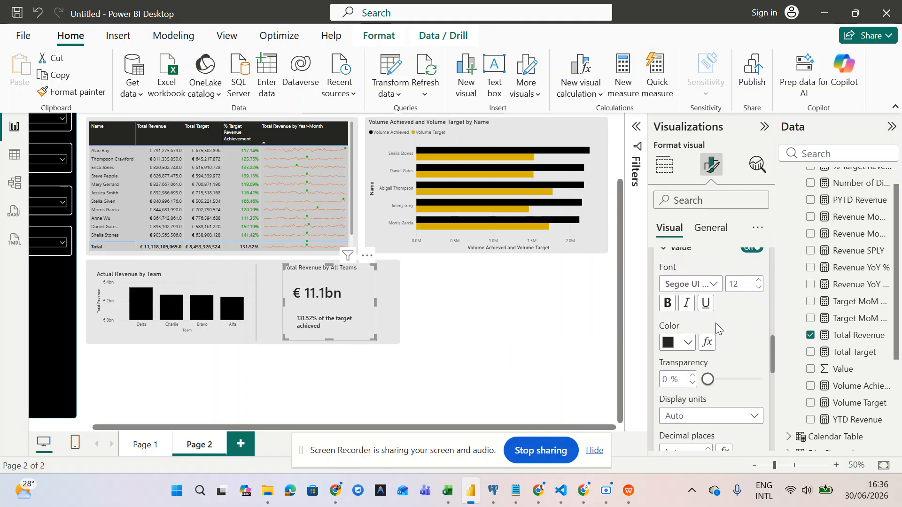
- Set the colour's Format style to Rules, based on Calculated Measures > % Target Revenue Achievement
left_click(708, 343)
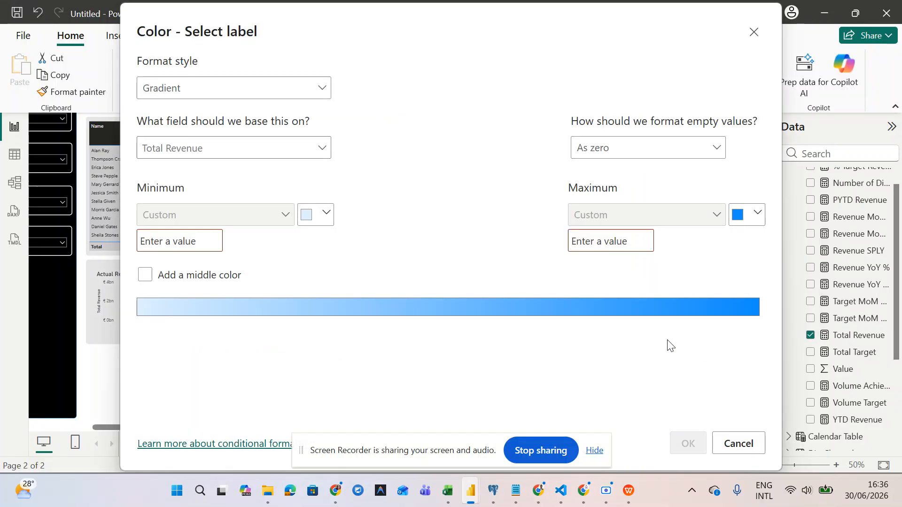
left_click(269, 88)
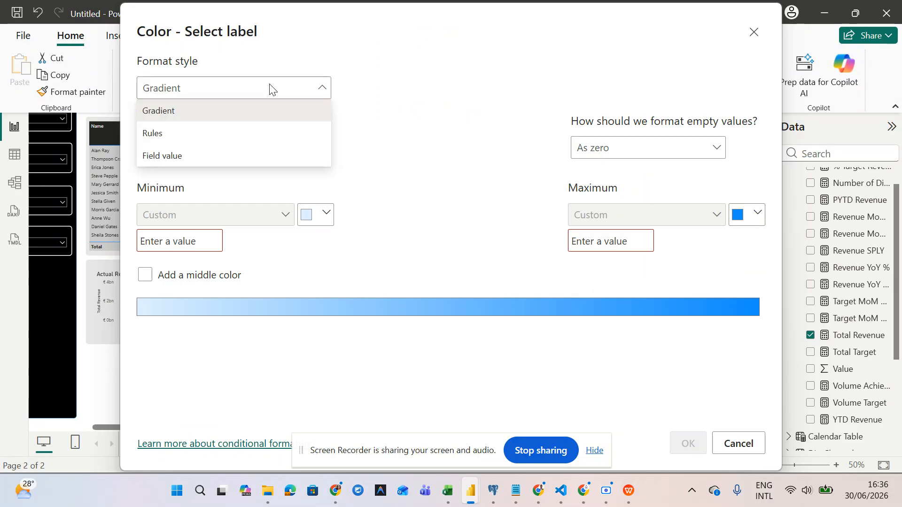
left_click(260, 136)
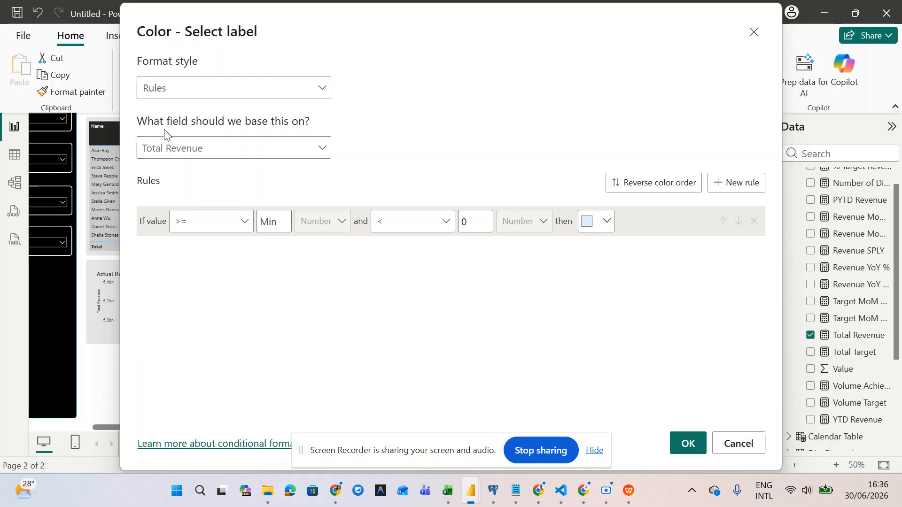
left_click(245, 154)
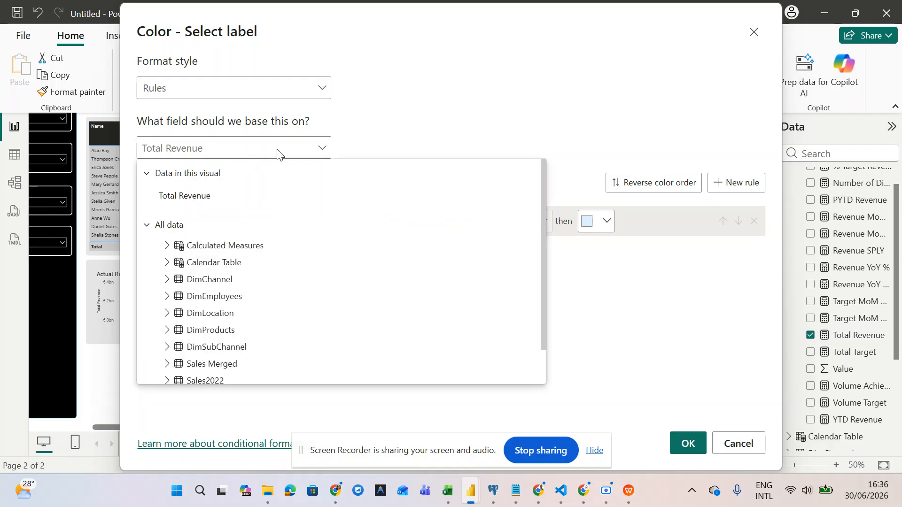
left_click(168, 246)
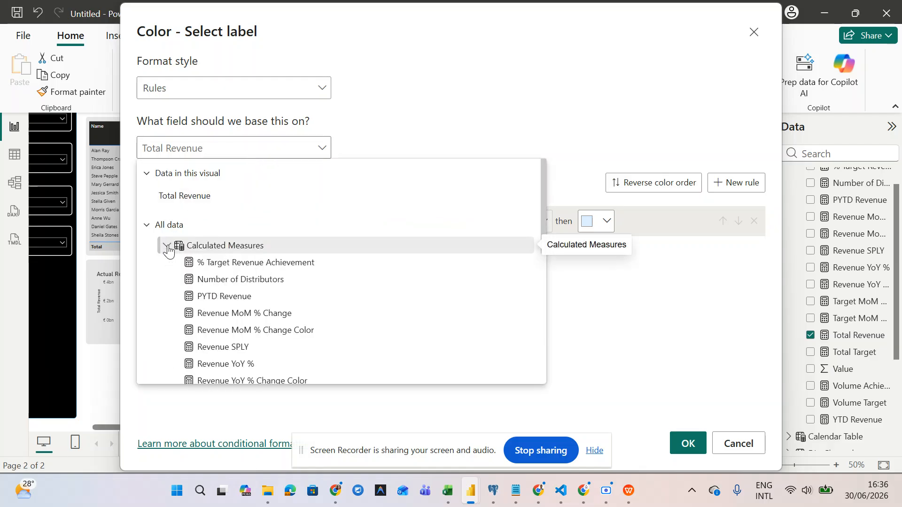
left_click(243, 266)
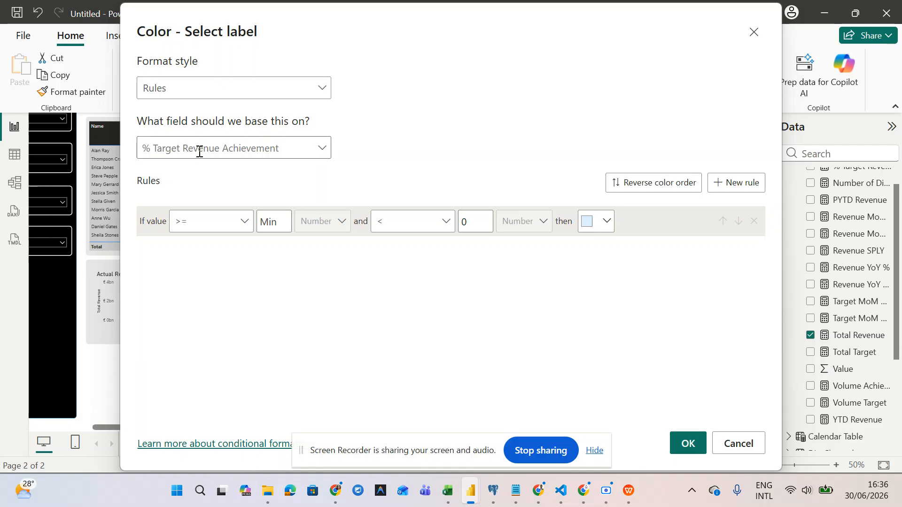
- Set the rule's range to >= 100 and <= 10000000
left_click(234, 226)
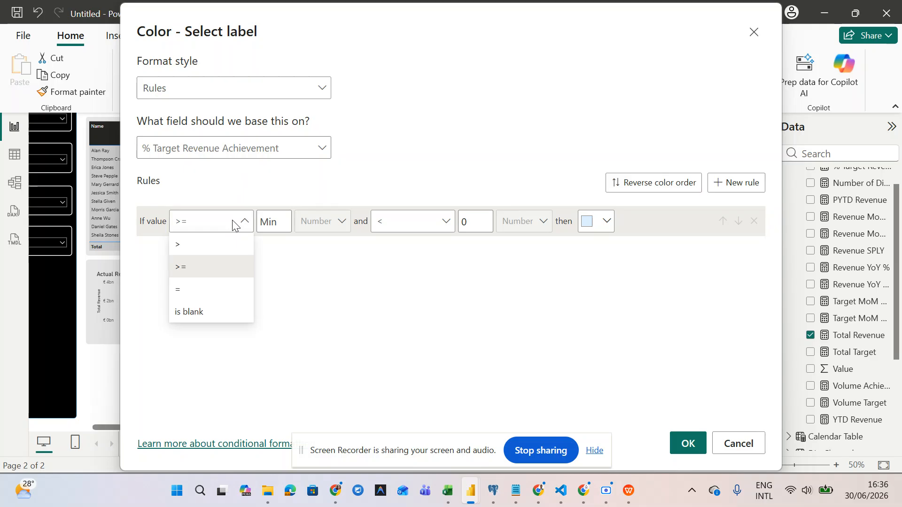
left_click(233, 226)
left_click(279, 224)
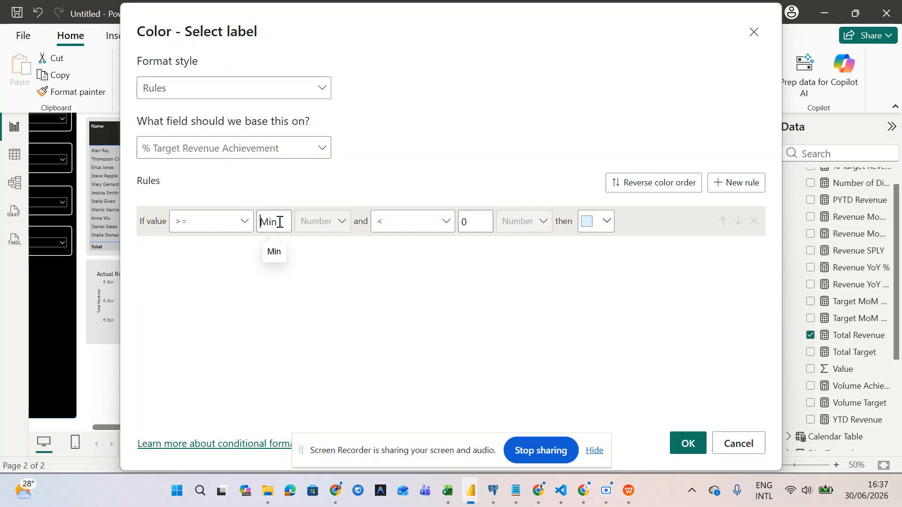
key("BackSpace")
key("BackSpace")
key("BackSpace")
type("100")
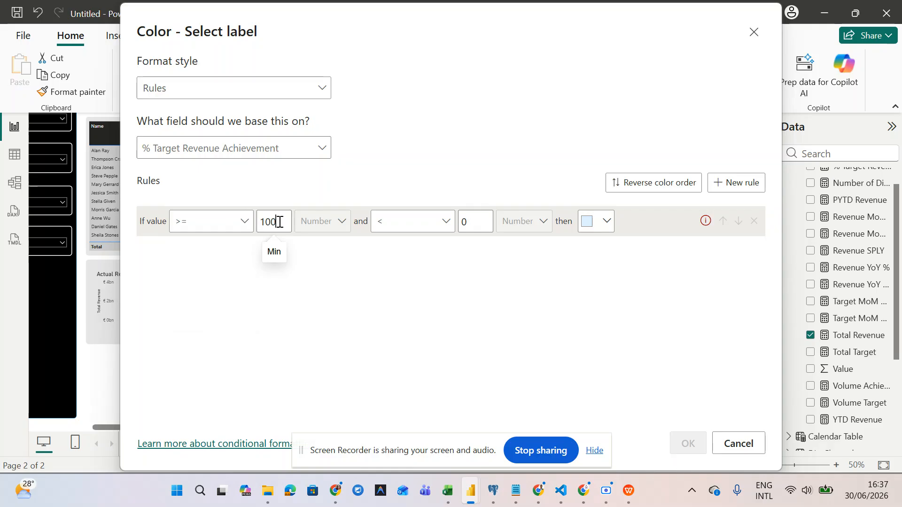
key("BackSpace")
key("BackSpace")
key("BackSpace")
type("Min99.")
key("BackSpace")
key("BackSpace")
key("BackSpace")
type("100")
left_click(412, 222)
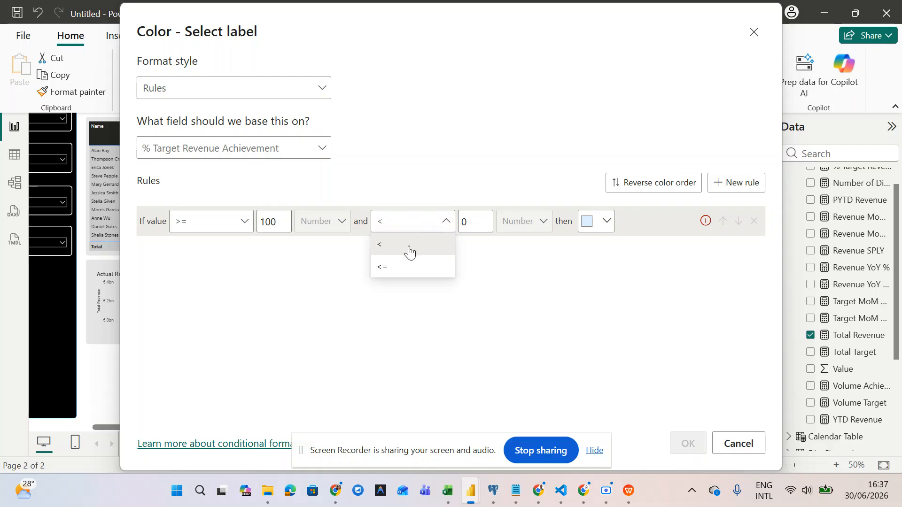
left_click(406, 267)
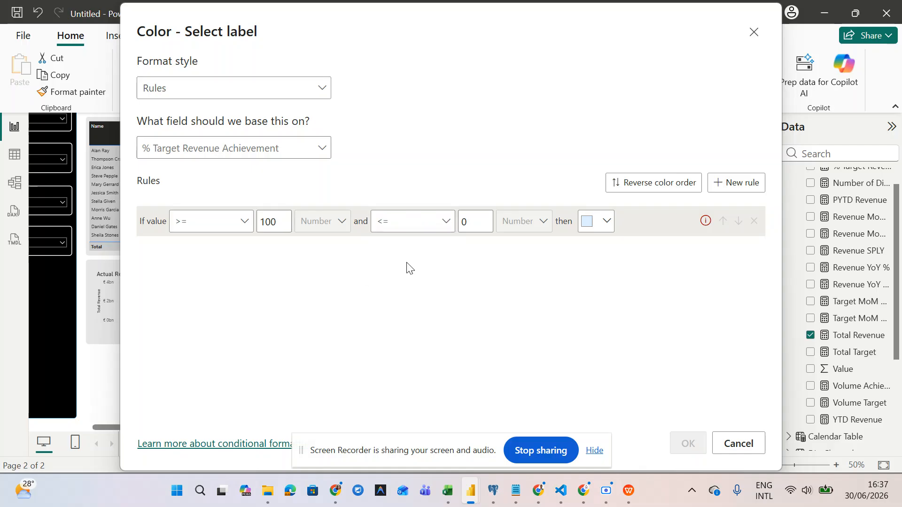
left_click(475, 223)
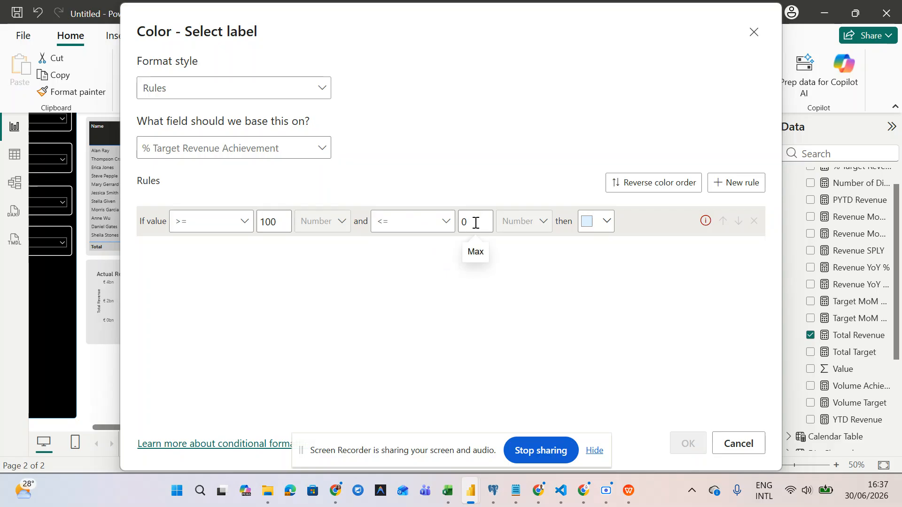
key("BackSpace")
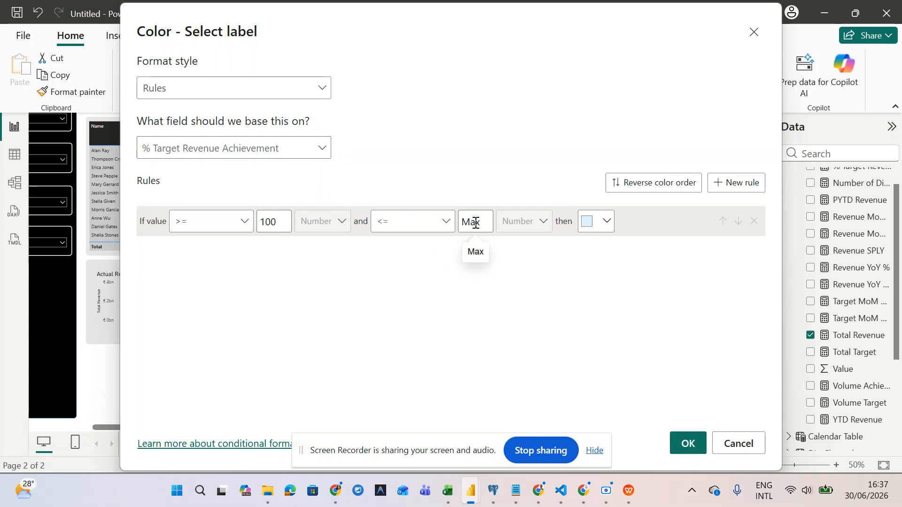
type("100")
key("BackSpace")
key("BackSpace")
key("BackSpace")
type("100")
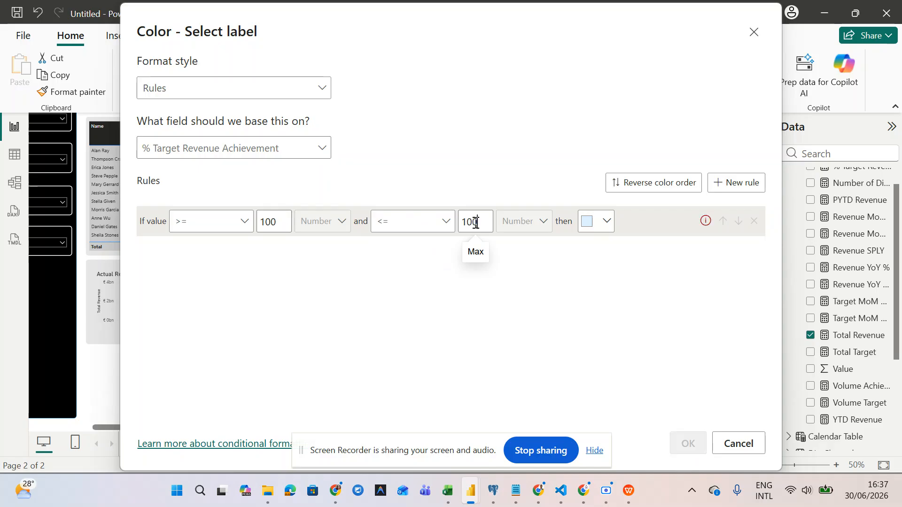
type("00000")
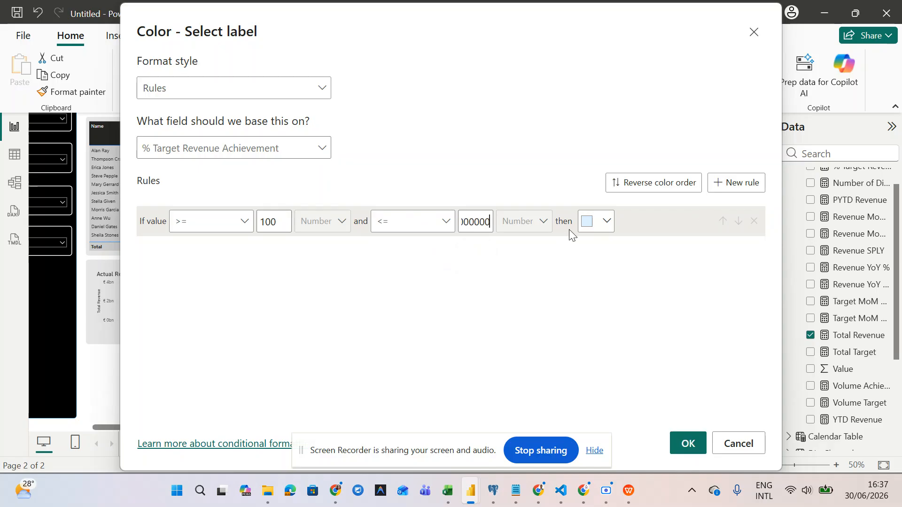
- Give the rule the custom green #10DF58 and confirm the colour rule
left_click(604, 223)
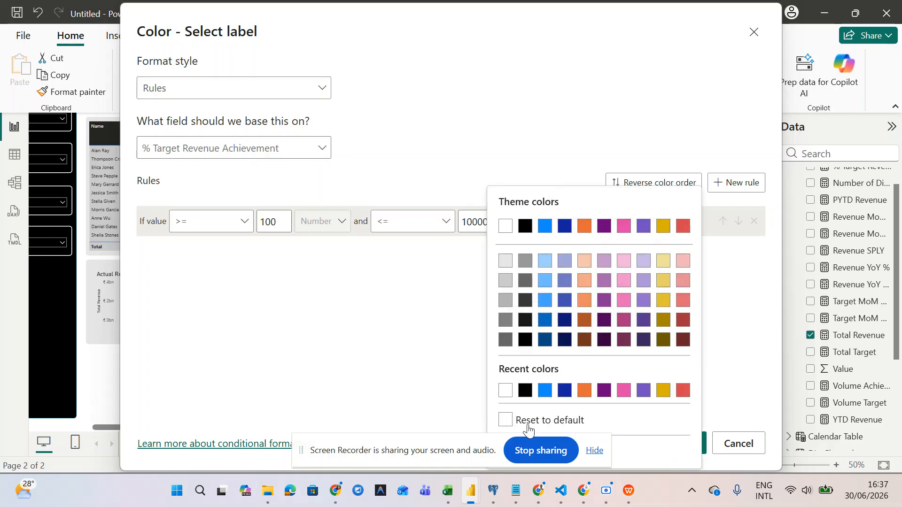
left_click_drag(424, 458, 257, 430)
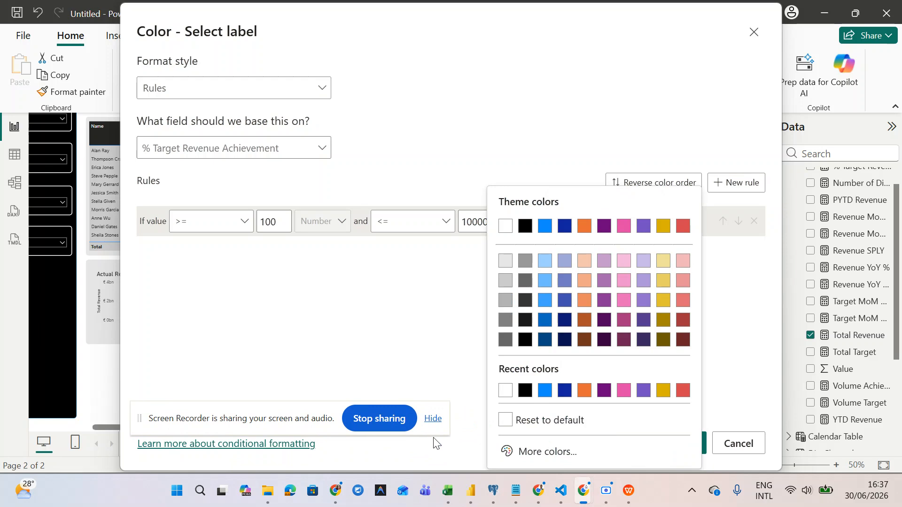
left_click(511, 452)
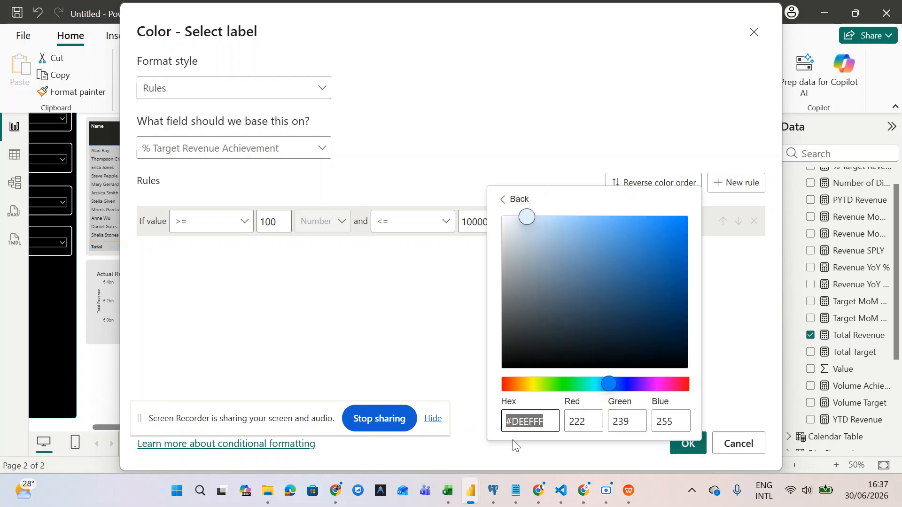
left_click(569, 383)
left_click(675, 240)
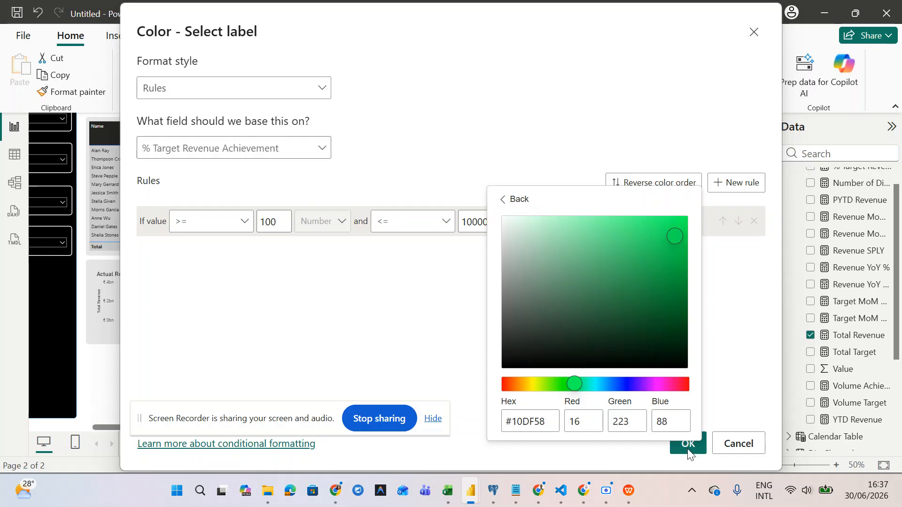
left_click(713, 309)
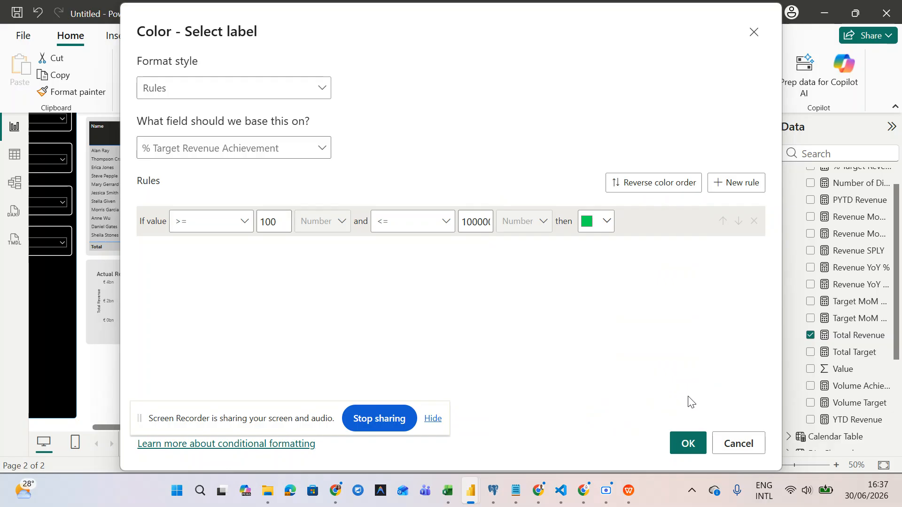
left_click(688, 445)
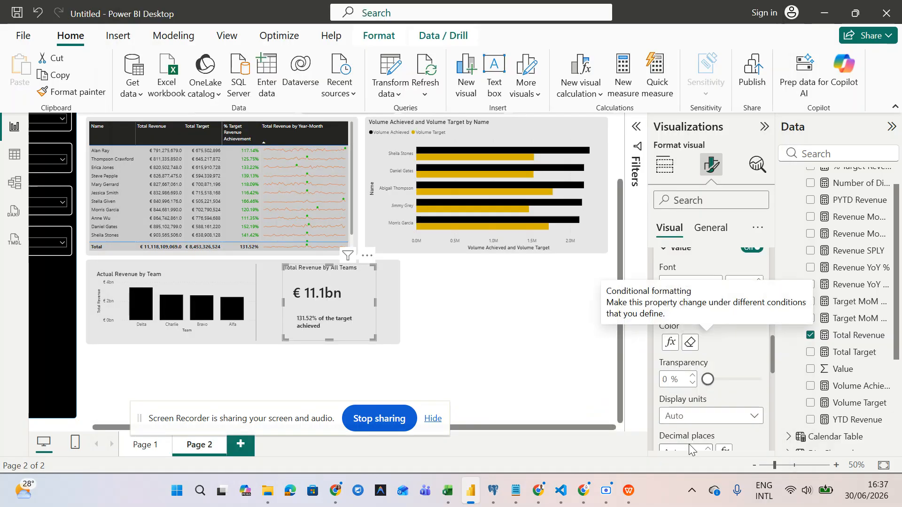
- Reopen the label's conditional colour settings and try the Field value format style
scroll(689, 388, "down", 5)
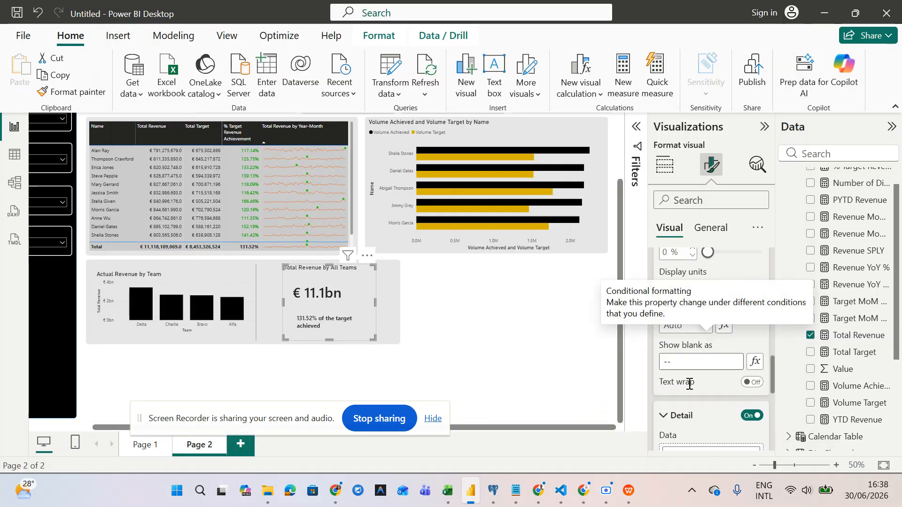
scroll(689, 388, "up", 2)
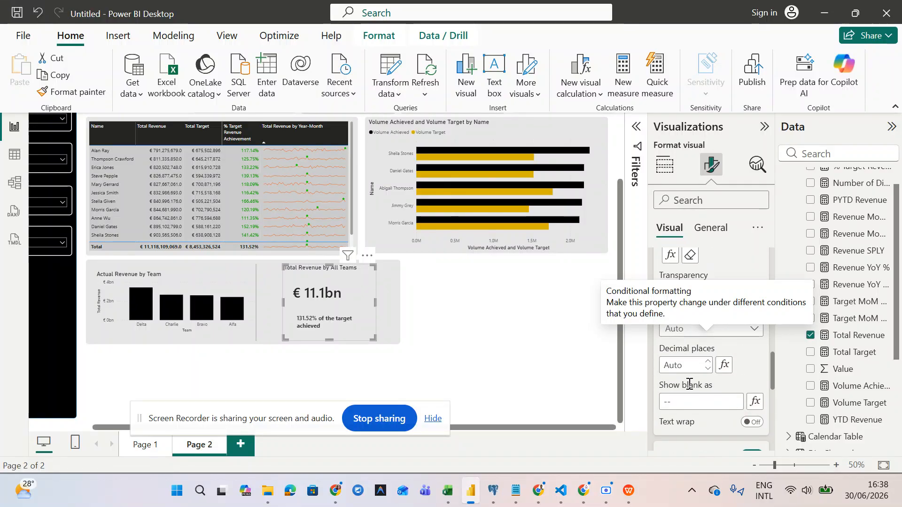
scroll(689, 384, "up", 4)
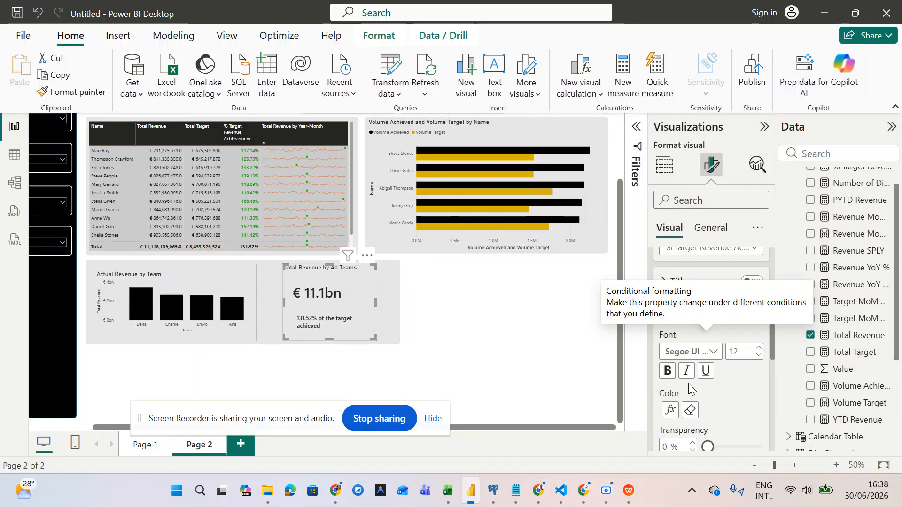
scroll(689, 388, "up", 1)
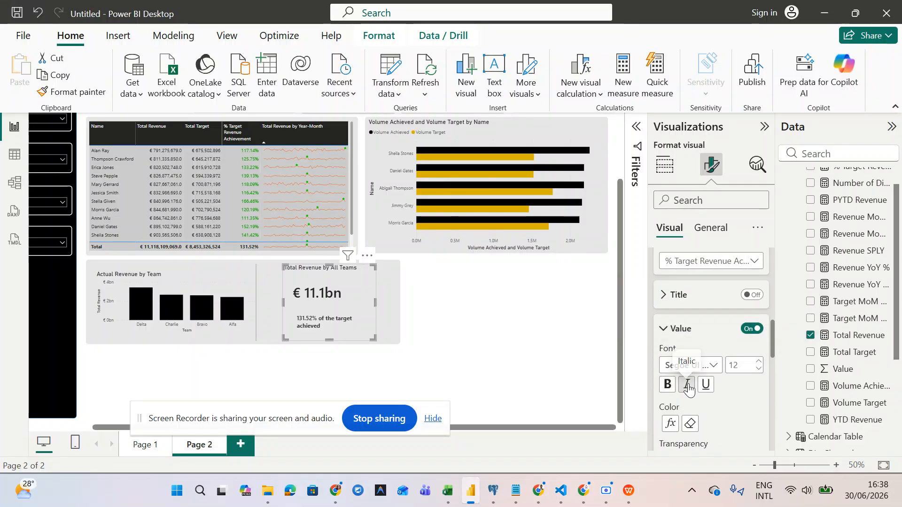
left_click(670, 426)
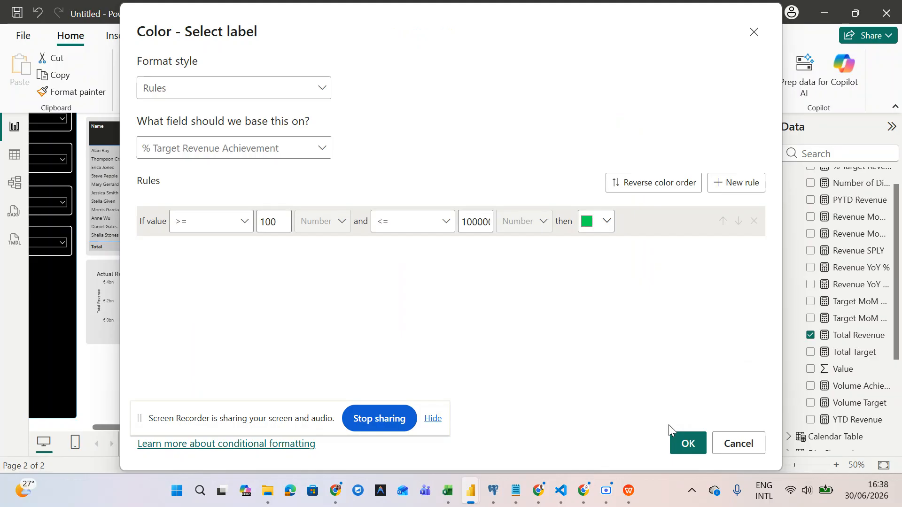
left_click_drag(286, 422, 308, 365)
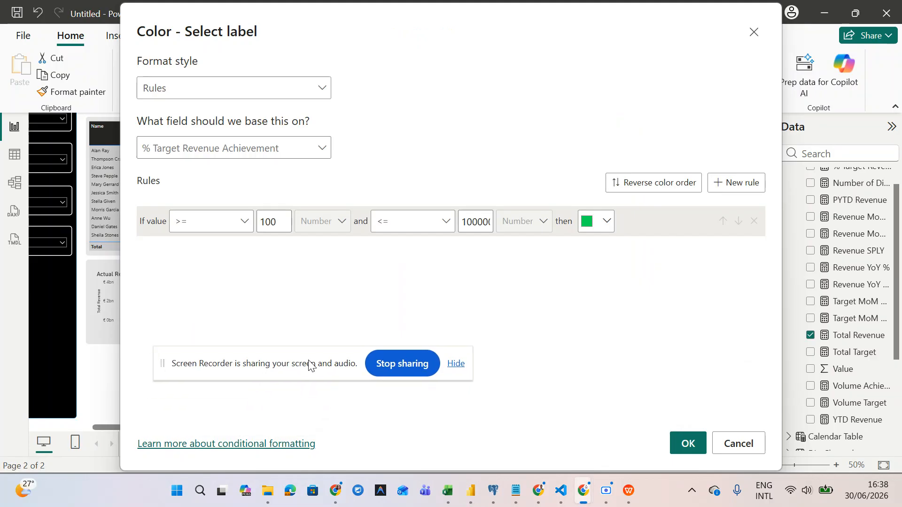
left_click(241, 145)
left_click(241, 147)
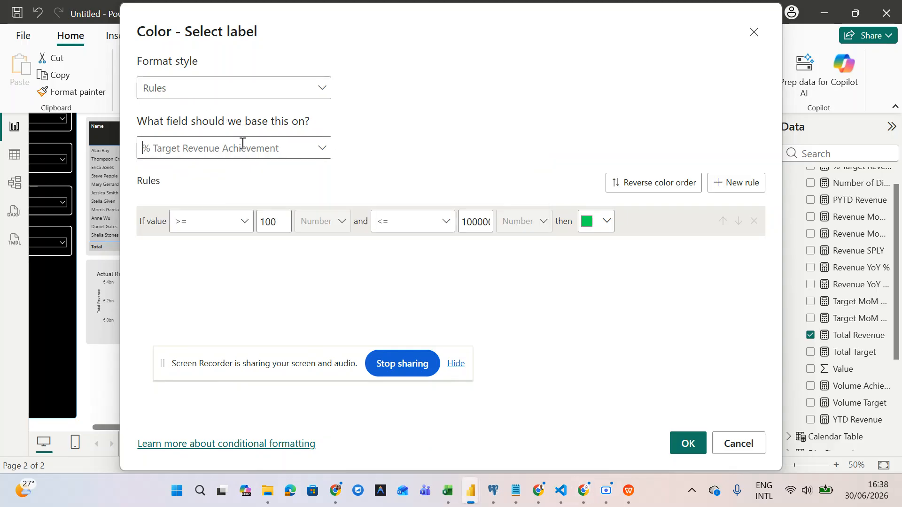
left_click(242, 94)
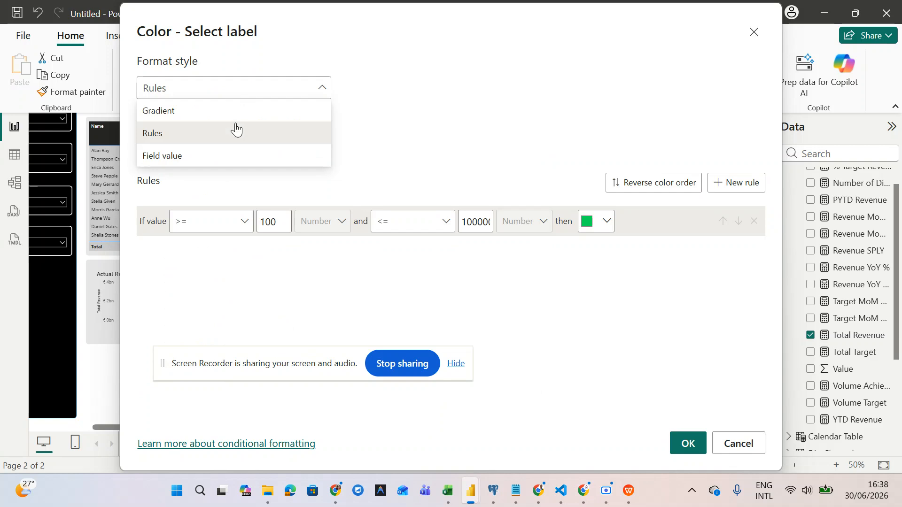
left_click(232, 157)
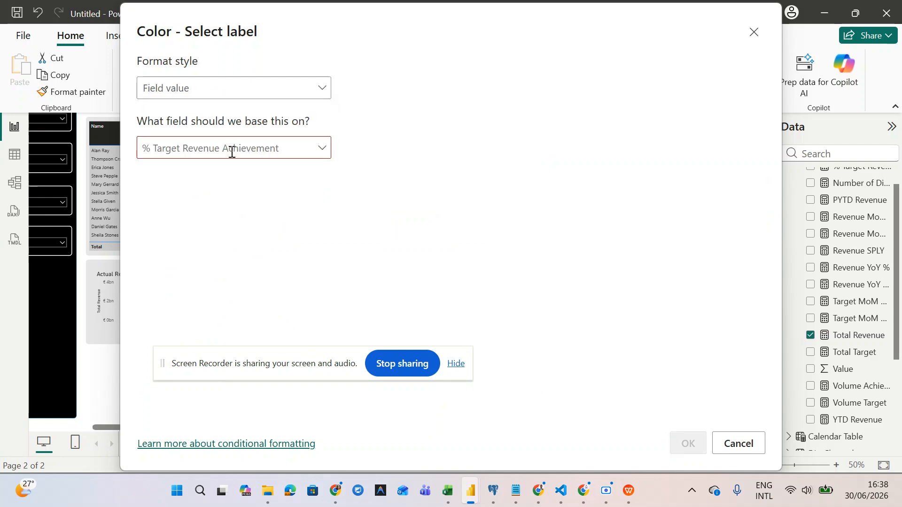
- Keep % Target Revenue Achievement as the base field and switch the format style to Rules
left_click_drag(312, 366, 445, 175)
left_click(281, 147)
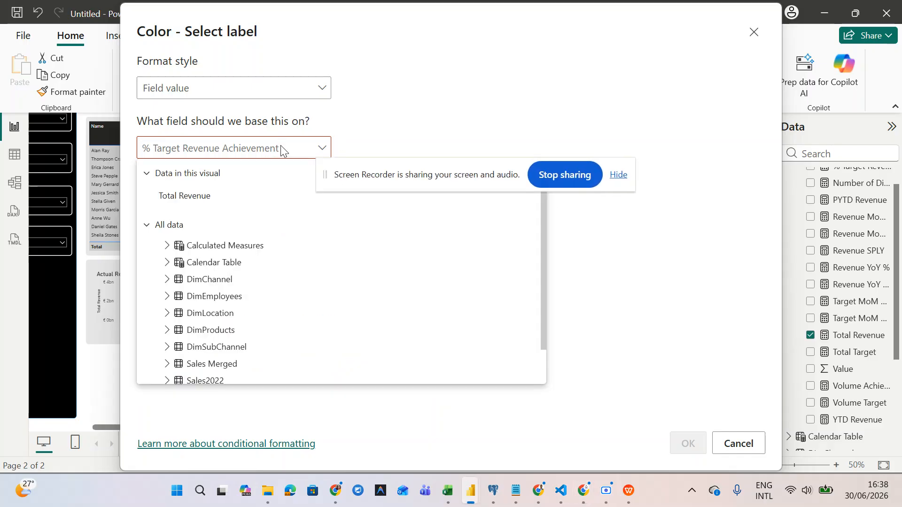
left_click(166, 247)
scroll(216, 319, "down", 2)
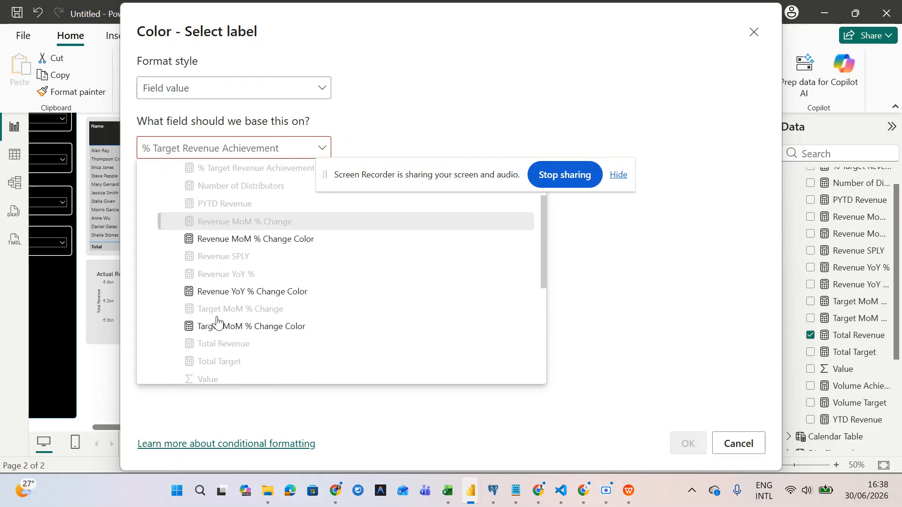
scroll(216, 314, "down", 1)
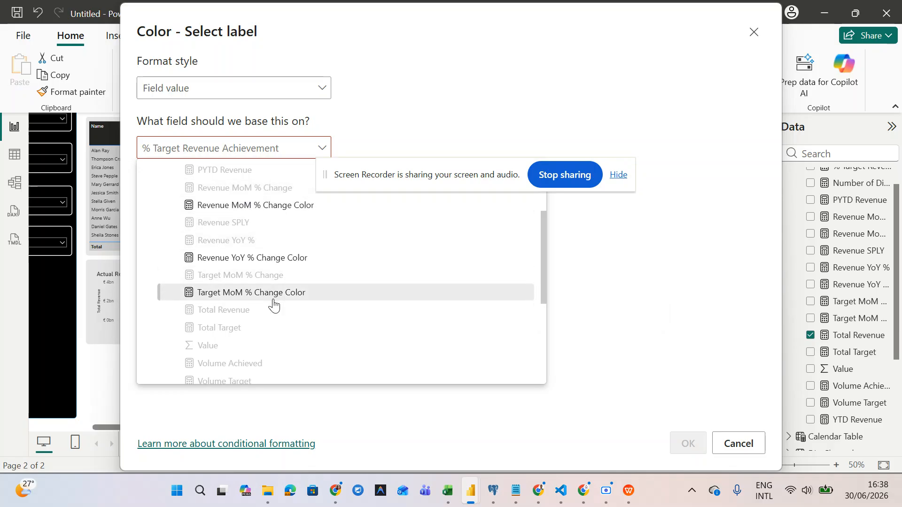
scroll(272, 303, "down", 1)
scroll(274, 305, "down", 4)
scroll(274, 305, "up", 4)
left_click(260, 91)
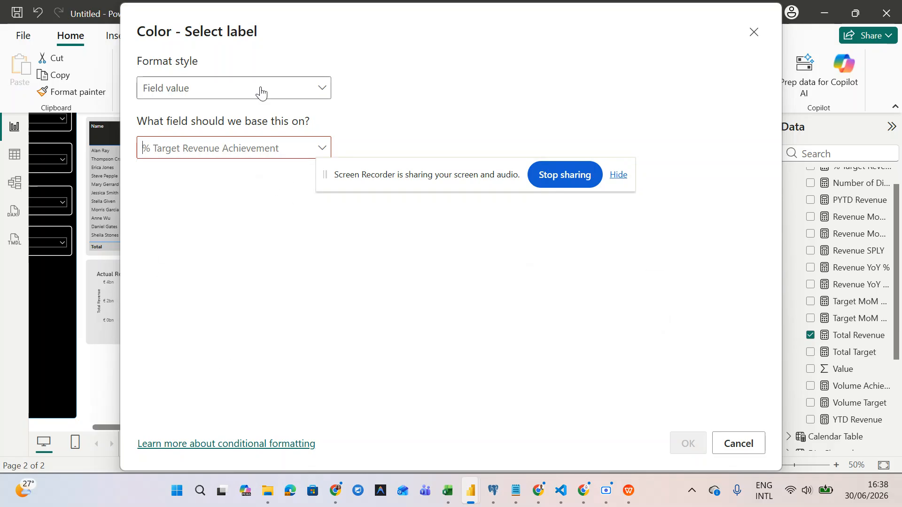
left_click(276, 88)
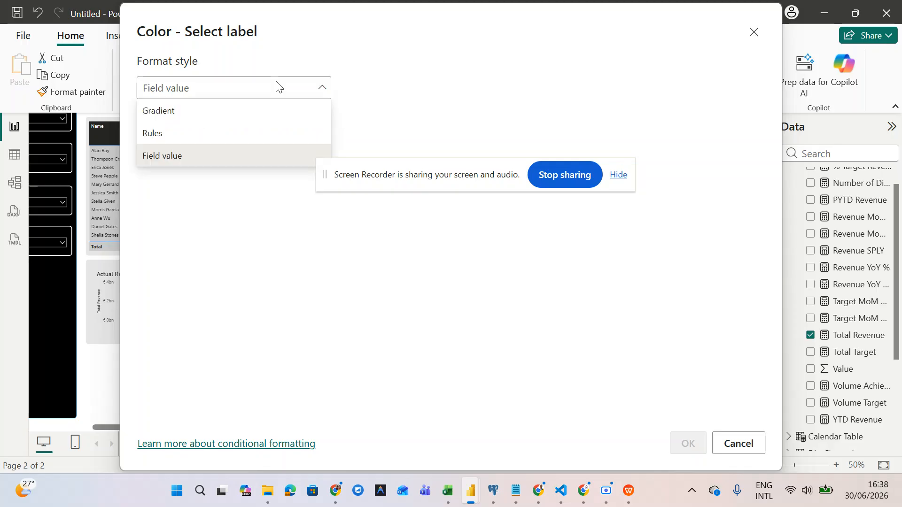
left_click(245, 134)
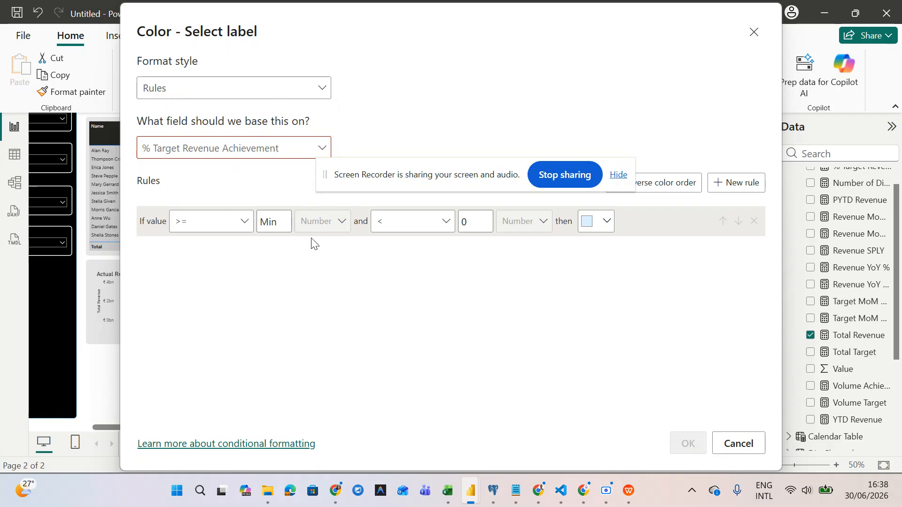
- Keep >= on % Target Revenue Achievement and set the rule's minimum to 1
left_click(210, 221)
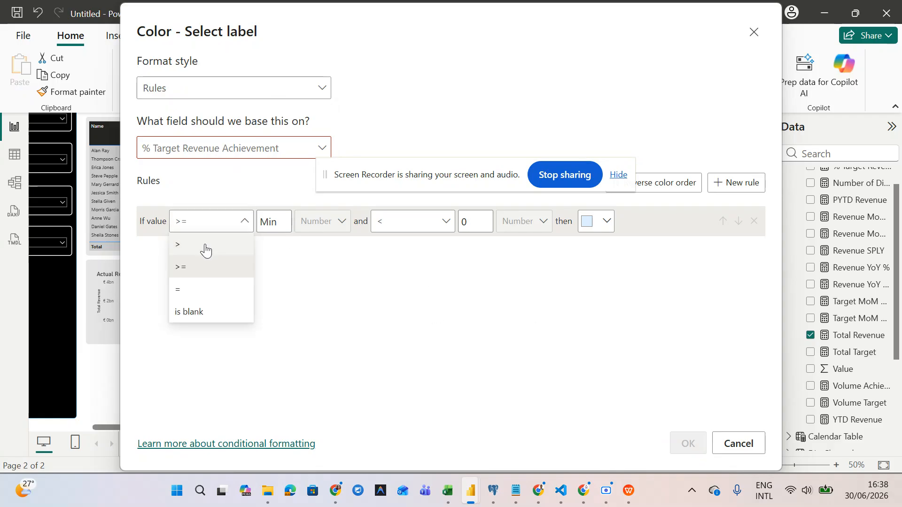
left_click(277, 226)
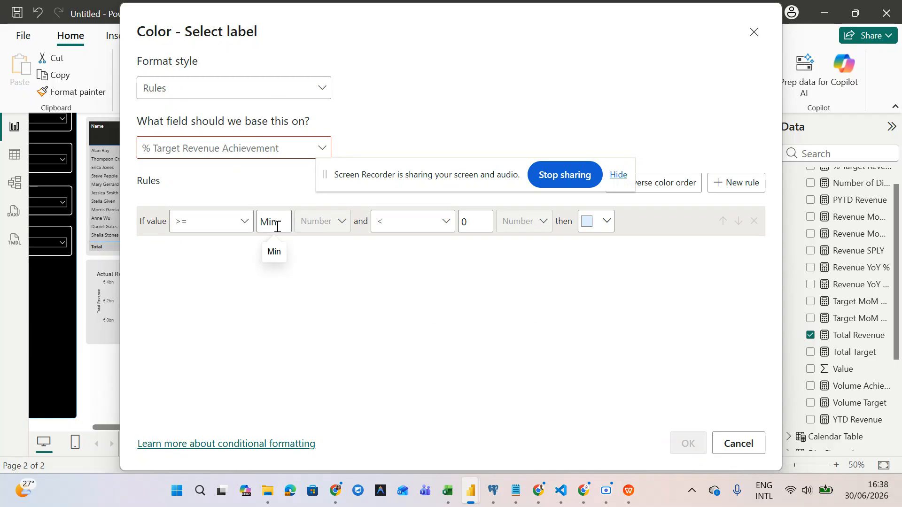
left_click(252, 148)
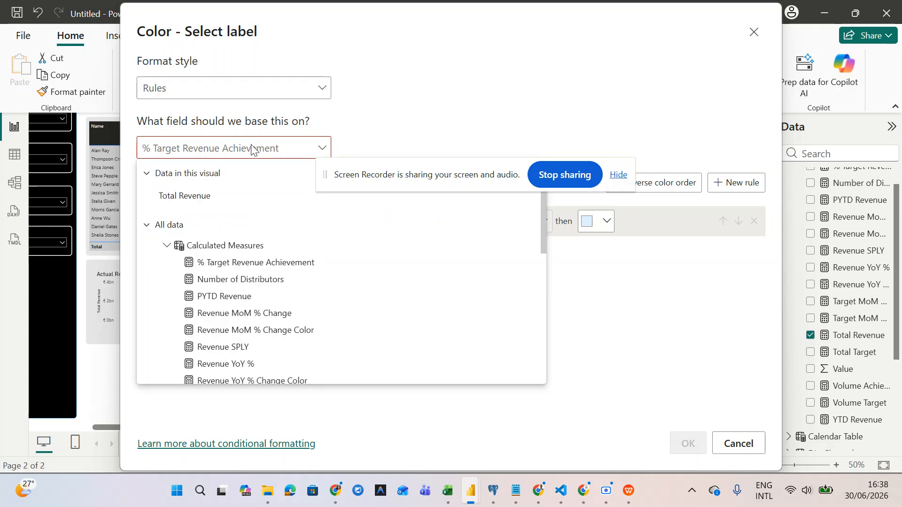
left_click(254, 264)
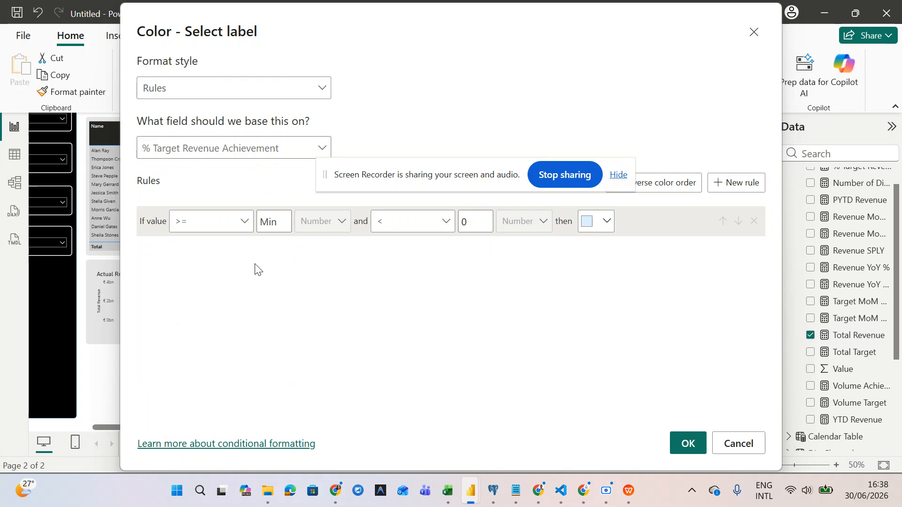
left_click(280, 228)
type("100")
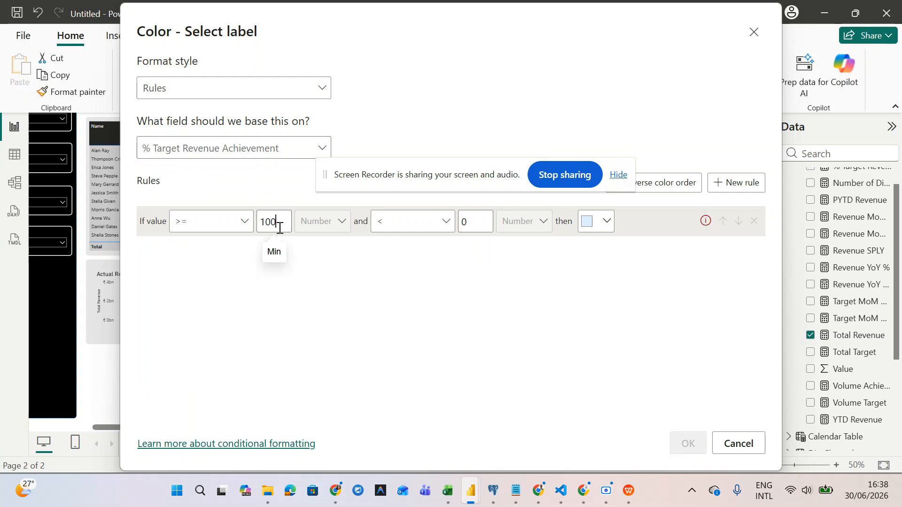
key("BackSpace")
key("BackSpace")
key("BackSpace")
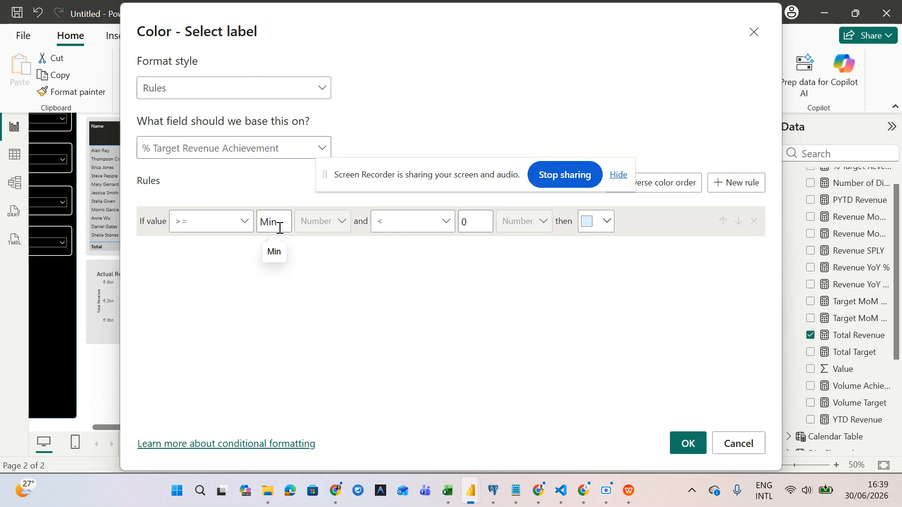
type("1")
key("BackSpace")
type("-1")
key("BackSpace")
key("BackSpace")
type("1")
key("BackSpace")
type("100")
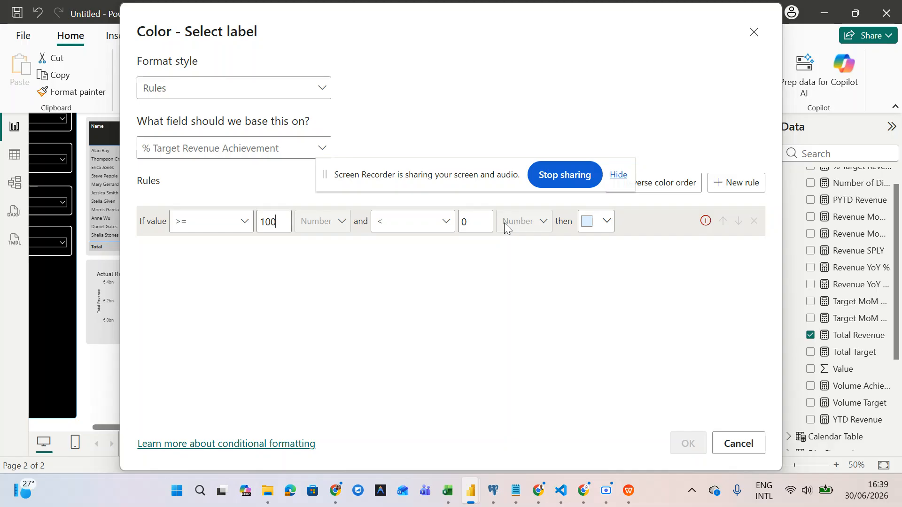
key("BackSpace")
key("BackSpace")
key("BackSpace")
type("1")
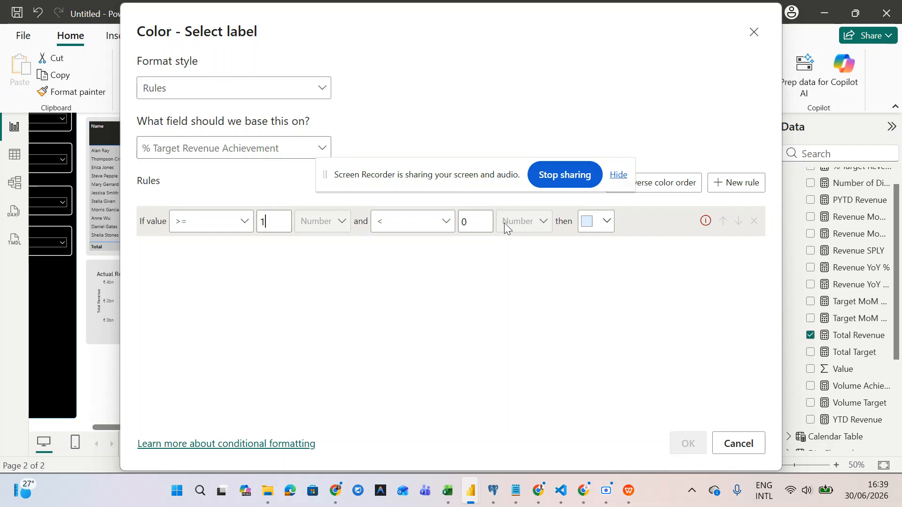
- Set the rule's maximum value to 10
left_click(476, 219)
type("07")
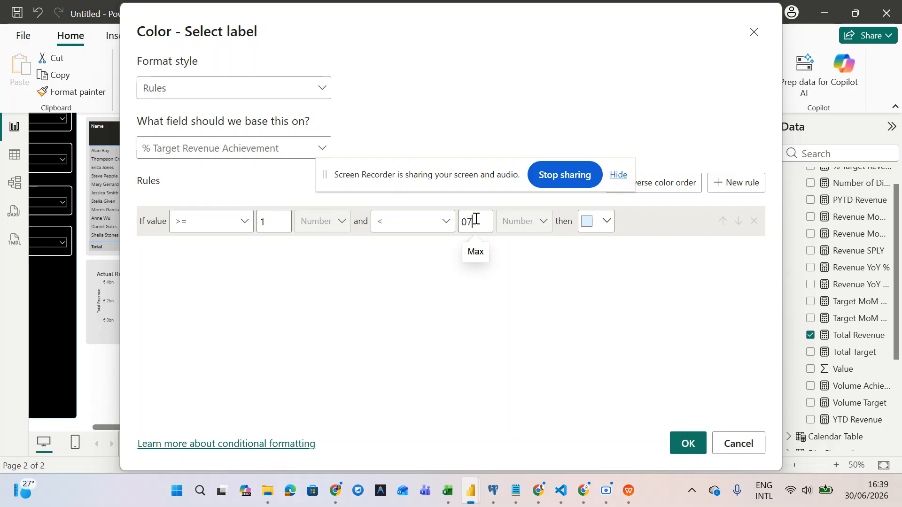
key("BackSpace")
key("BackSpace")
type("9")
key("BackSpace")
type("10")
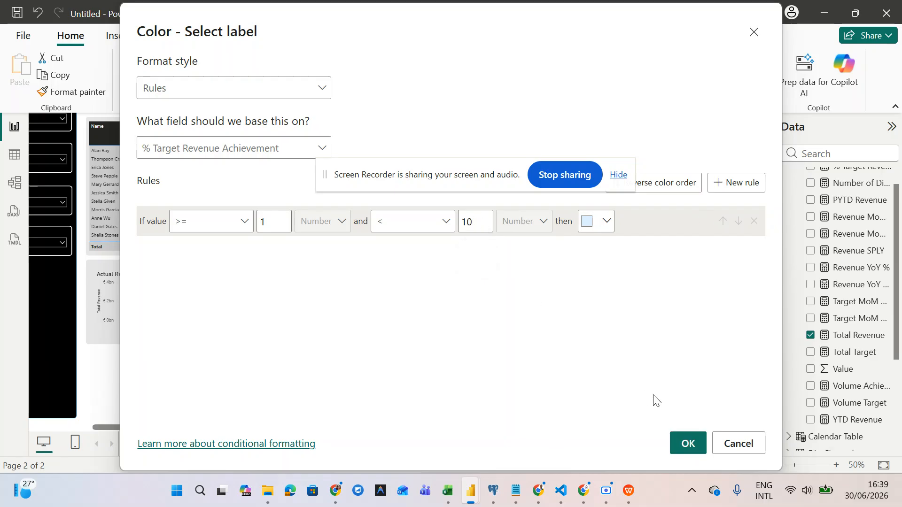
- Give the 1-to-under-10 rule a custom green of about #1FC922
left_click(607, 221)
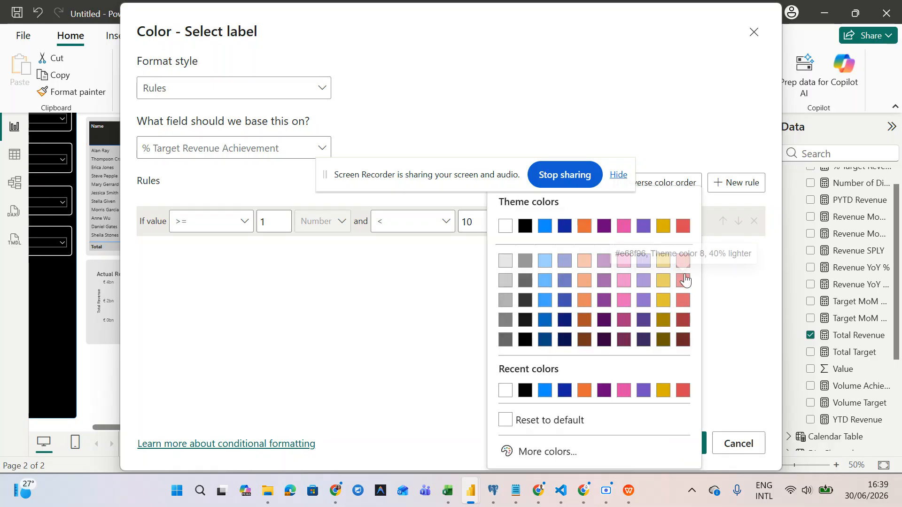
left_click(540, 451)
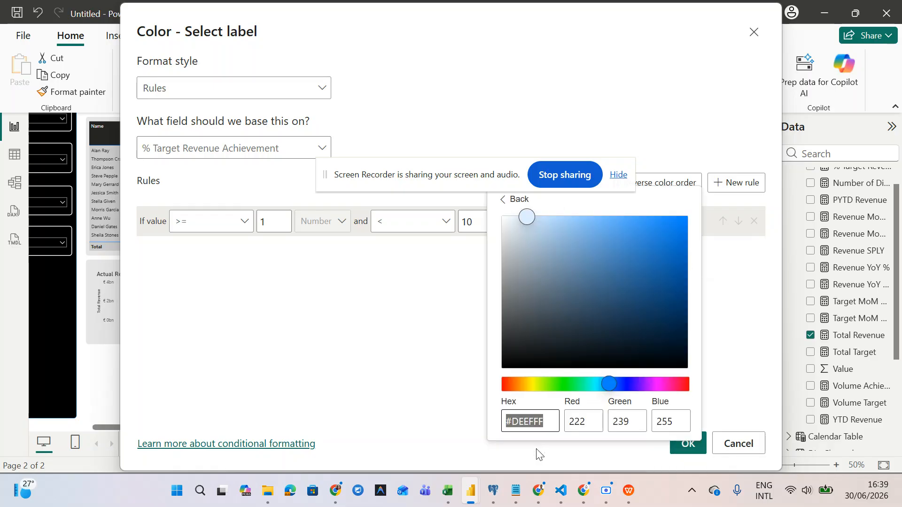
left_click(562, 384)
left_click(649, 240)
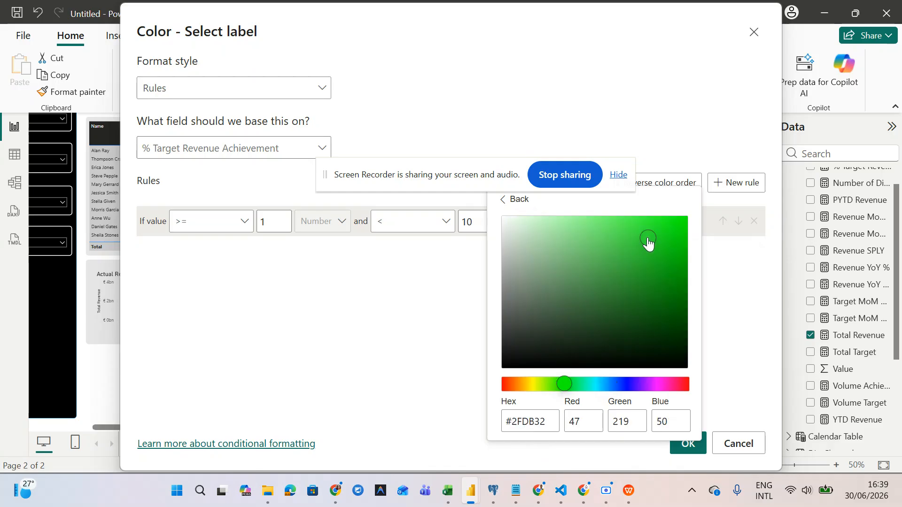
left_click(660, 249)
left_click(732, 349)
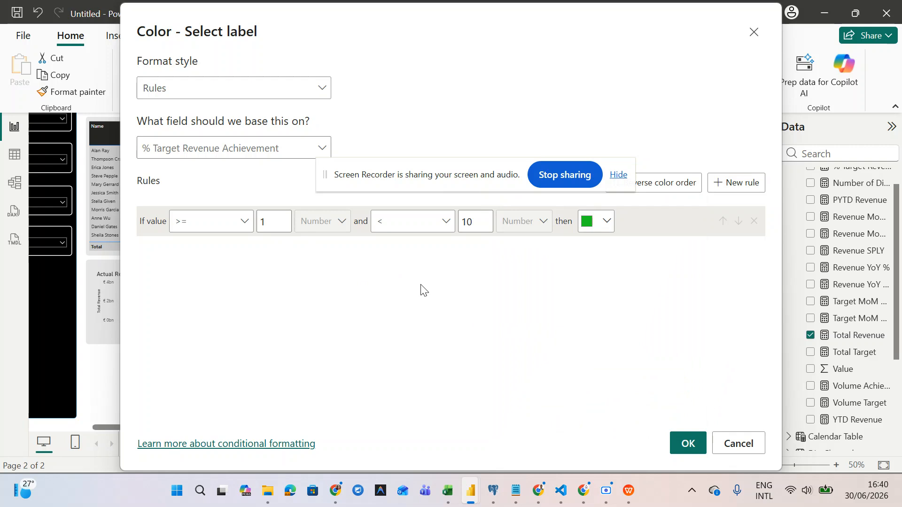
- Confirm the colour rules and check the card's 131.52% figure now shows green
left_click(686, 444)
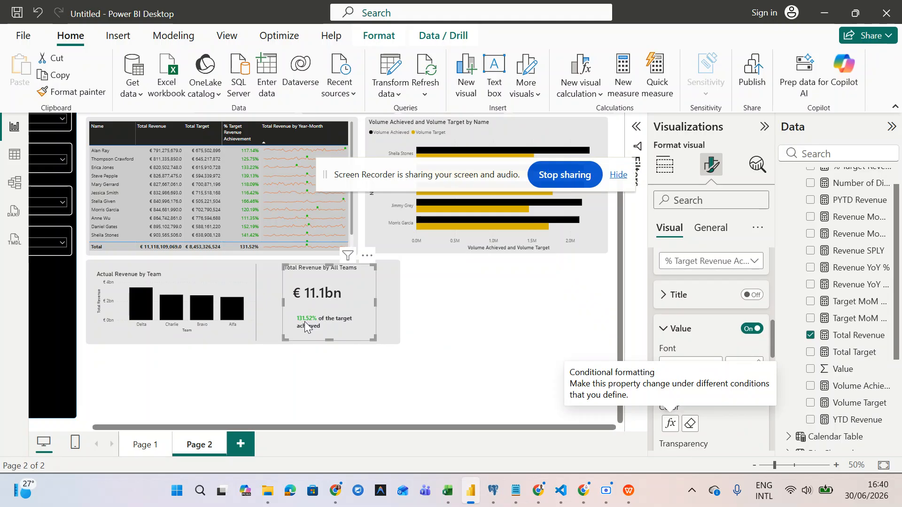
scroll(305, 324, "up", 4)
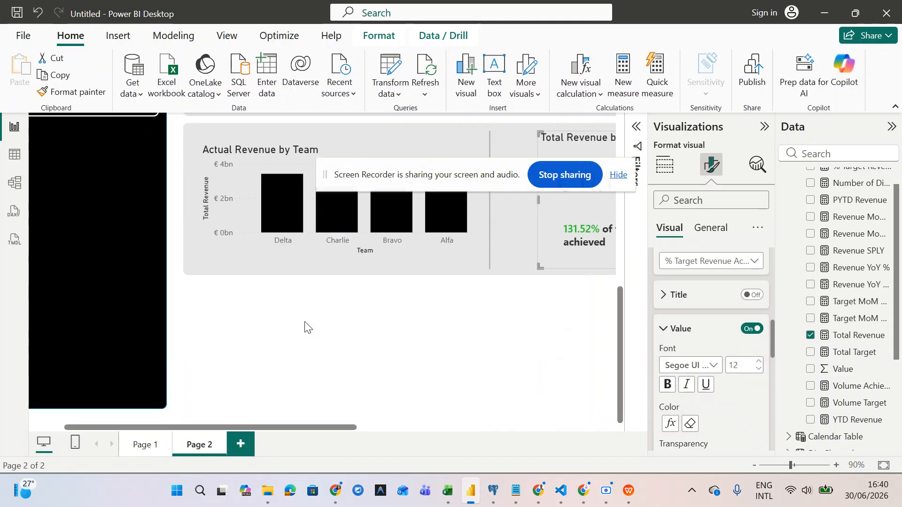
scroll(304, 322, "right", 2)
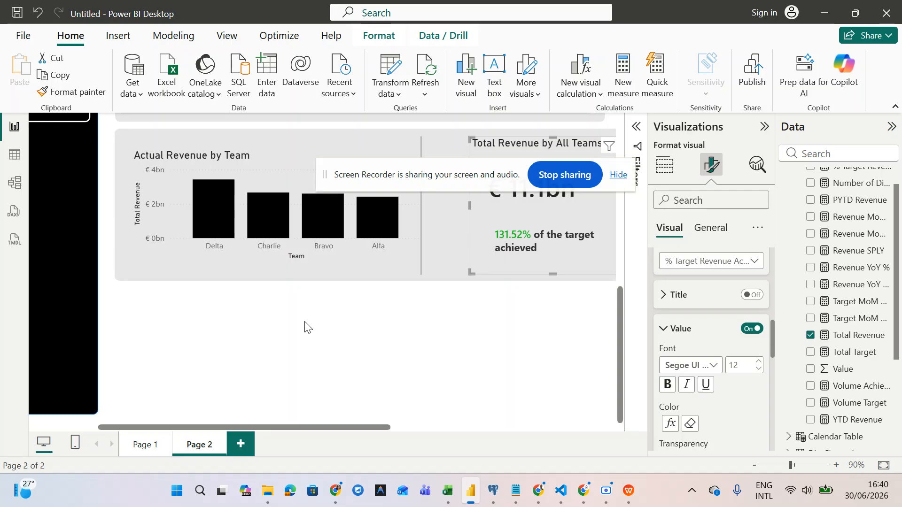
scroll(304, 324, "right", 2)
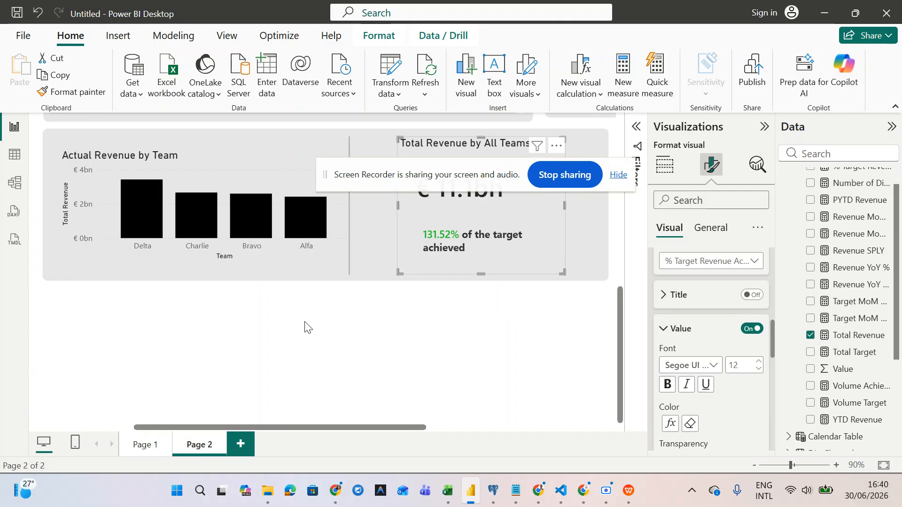
scroll(305, 323, "down", 4)
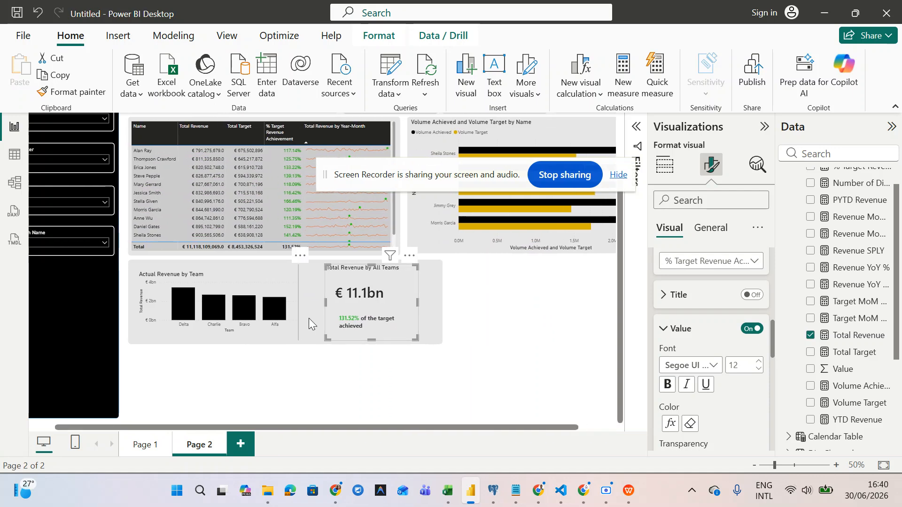
scroll(693, 378, "down", 2)
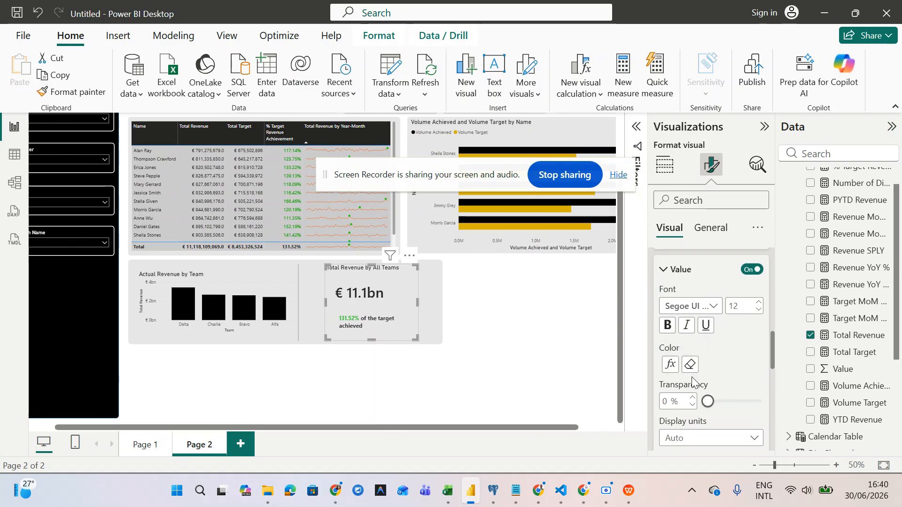
- Reopen the label colour rules and raise the rule's maximum from 10 to 100000
left_click(671, 366)
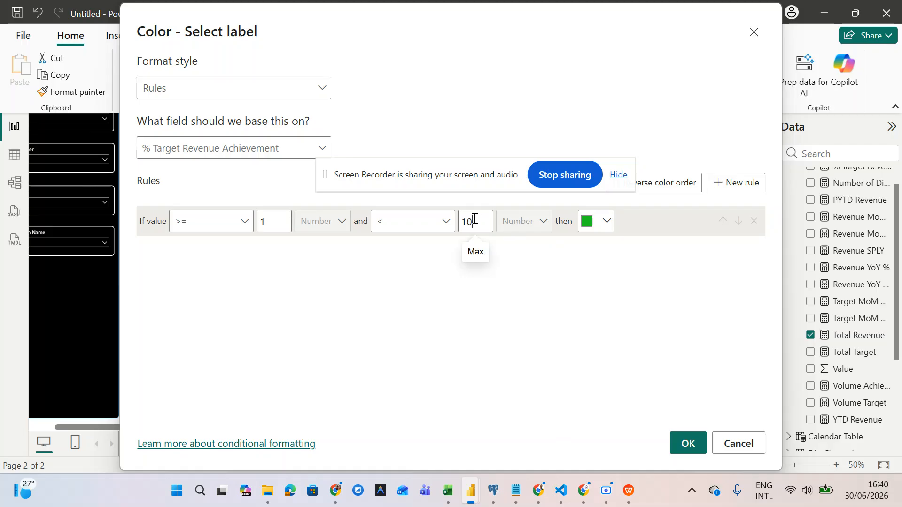
type("000")
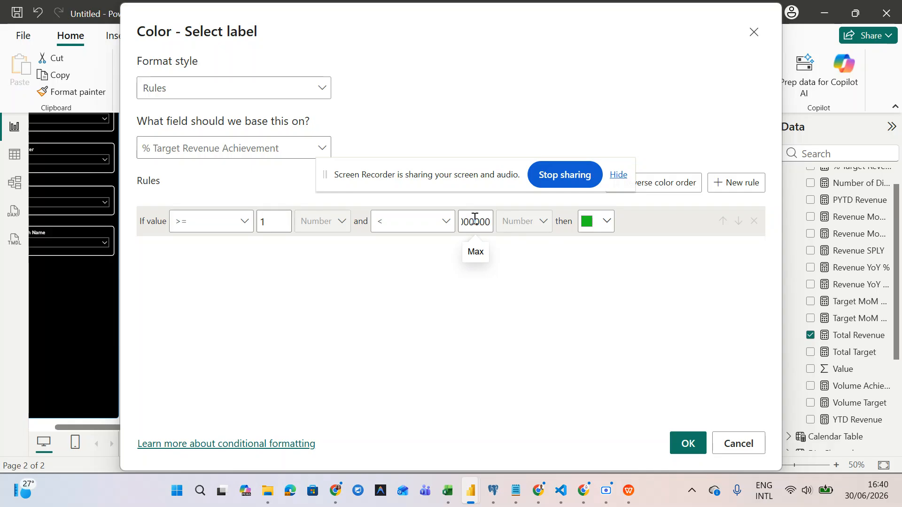
- Apply the green rule for achievement of 1 or more, then reopen the label's colour rules
left_click(690, 444)
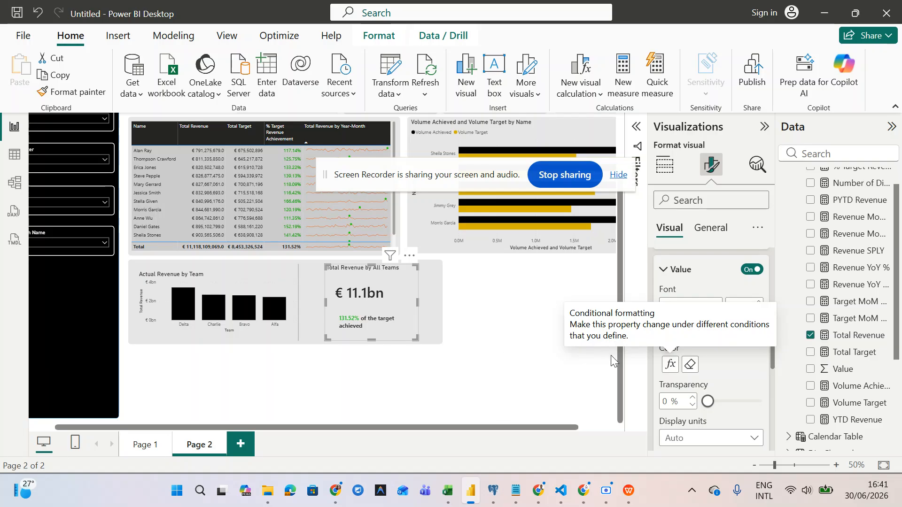
left_click(671, 364)
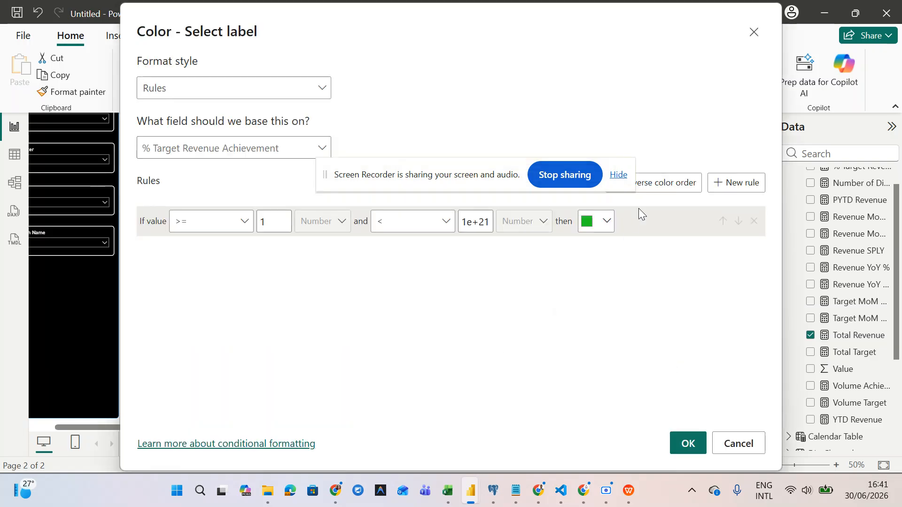
- Add a second rule for values from -10000 up to below 1
left_click(717, 186)
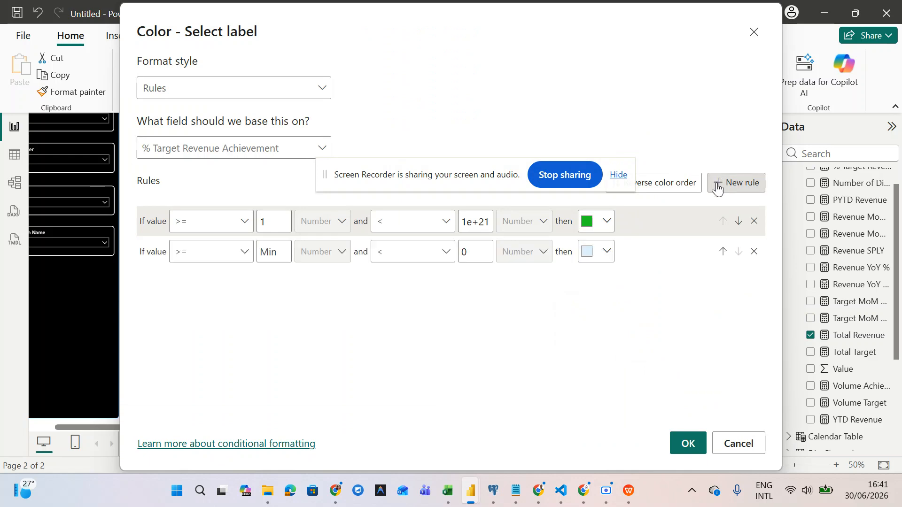
left_click(207, 252)
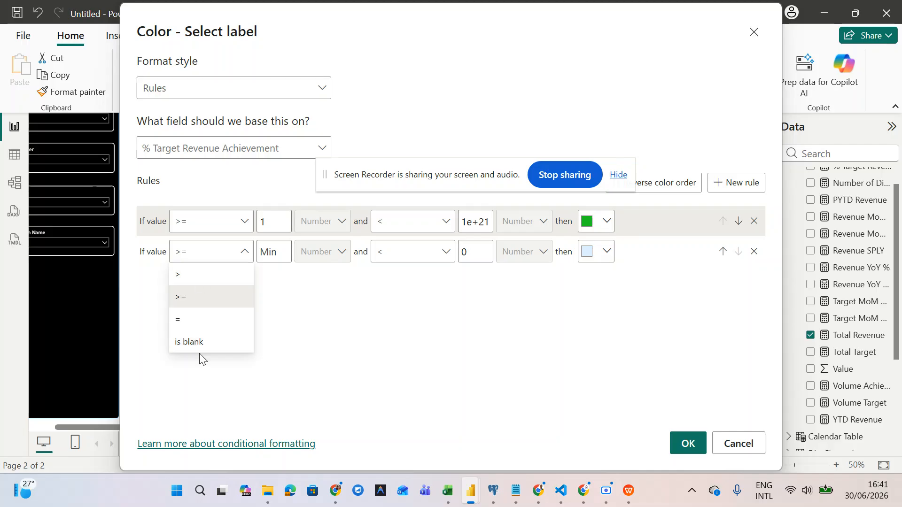
left_click(212, 297)
left_click(273, 246)
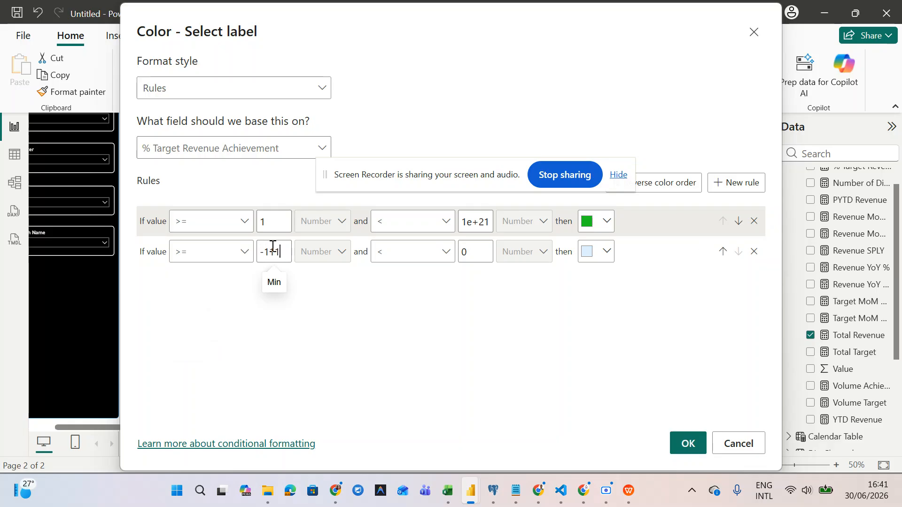
type("-110000")
key("BackSpace")
key("BackSpace")
key("BackSpace")
key("BackSpace")
key("BackSpace")
key("BackSpace")
type("0000000")
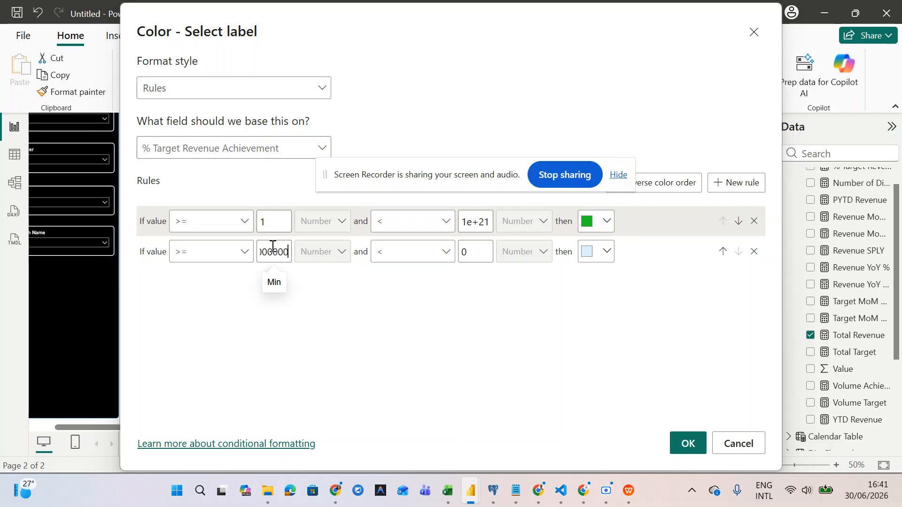
left_click(472, 257)
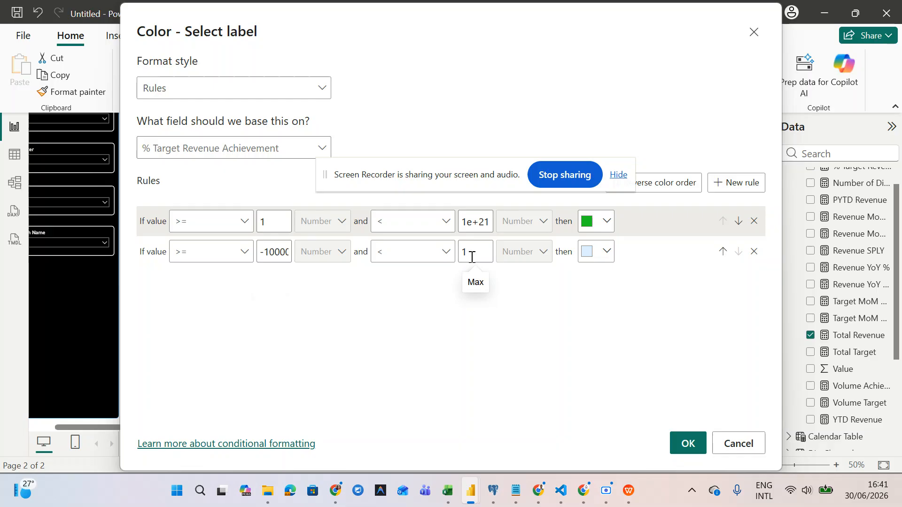
- Colour the second rule orange and apply both rules to the label
left_click(609, 254)
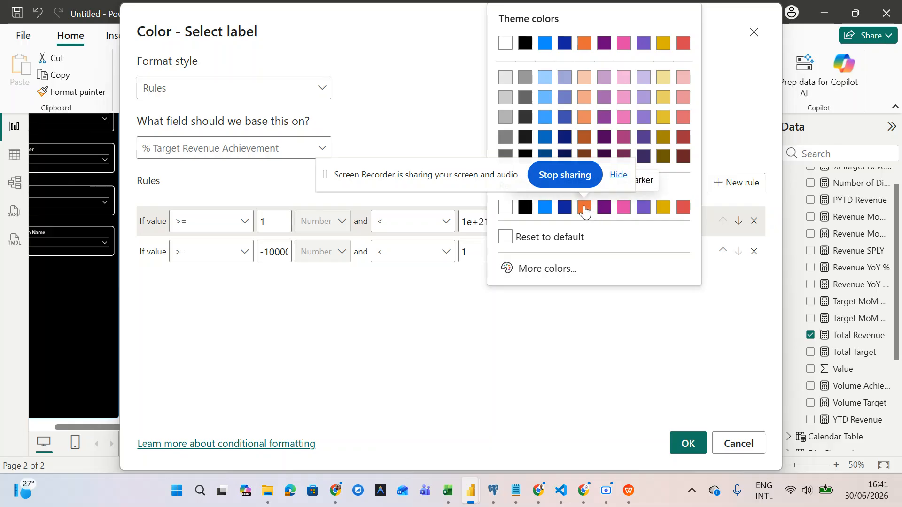
left_click_drag(522, 186, 332, 187)
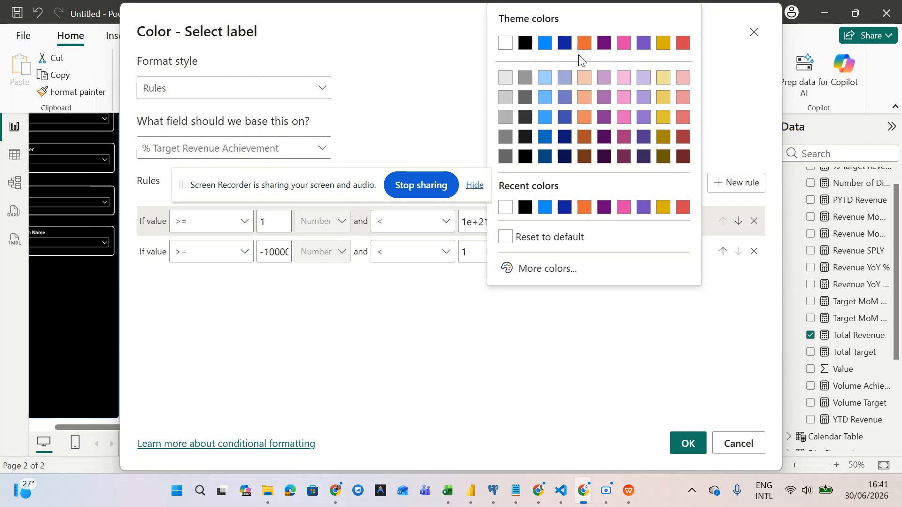
left_click(584, 44)
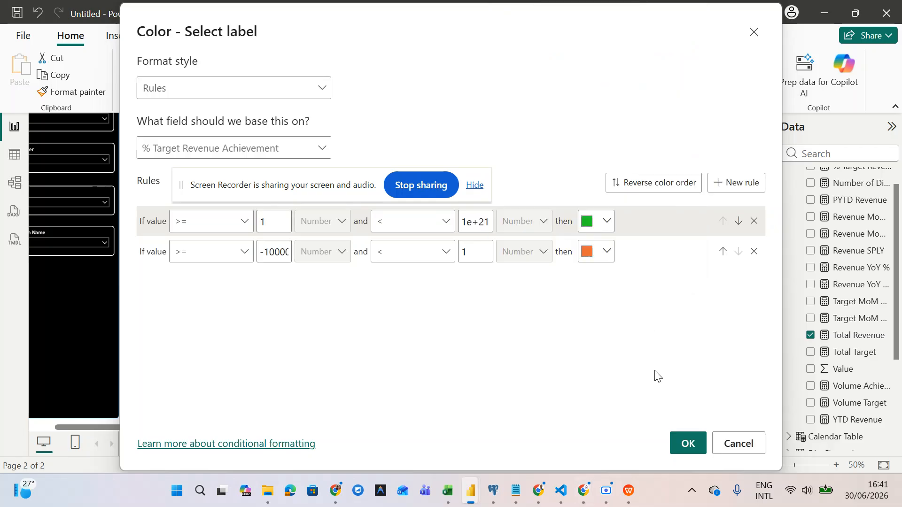
left_click(685, 441)
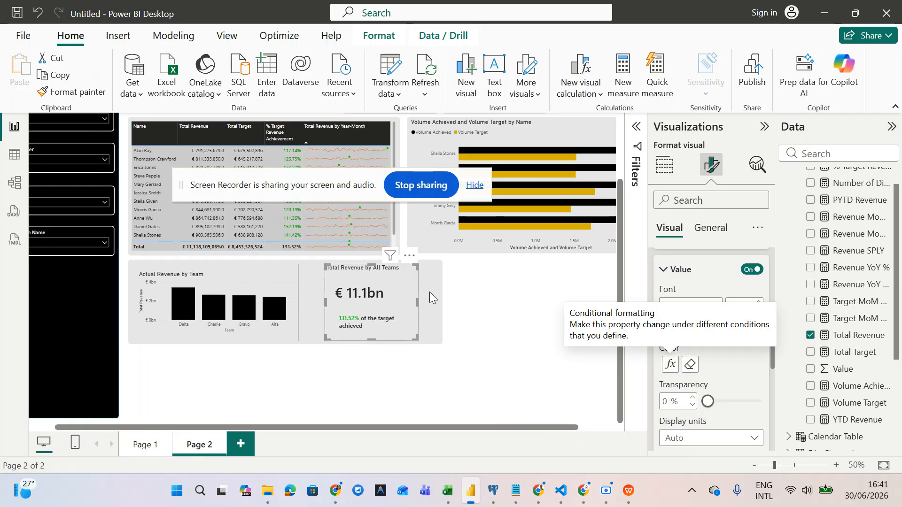
left_click(459, 305)
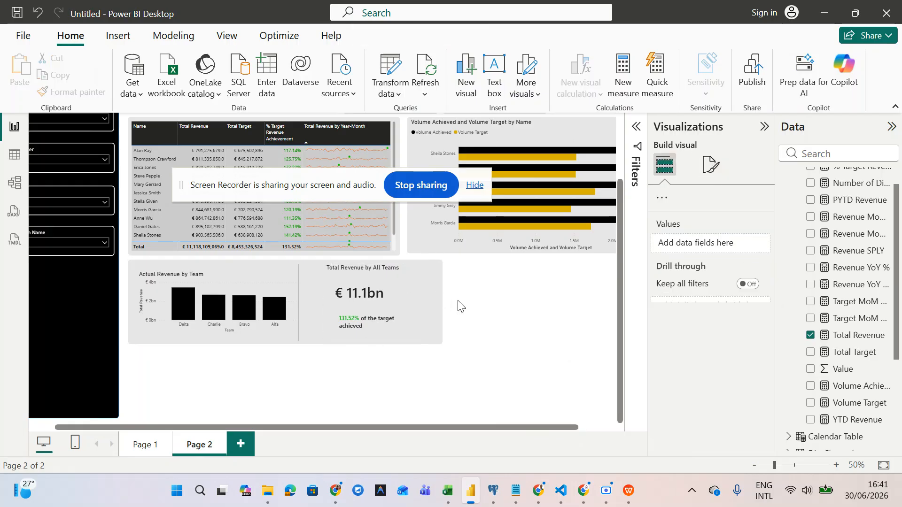
left_click(356, 314)
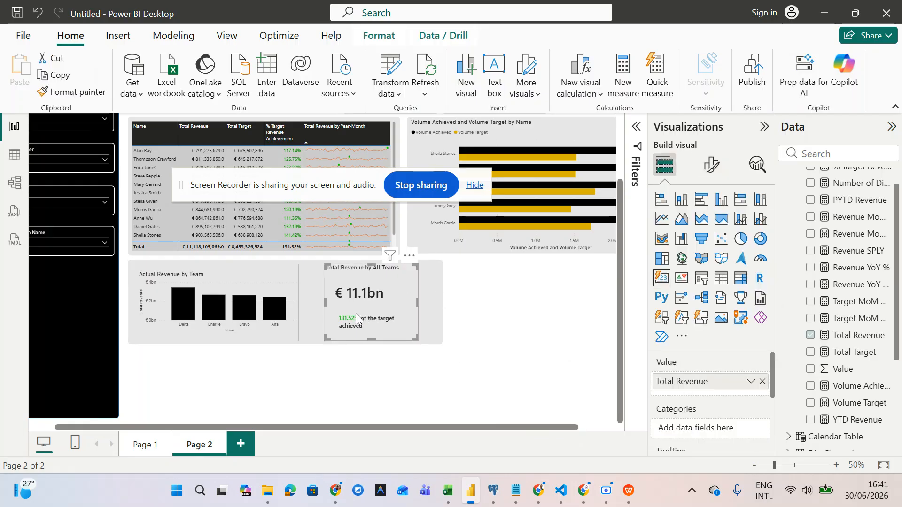
left_click(713, 165)
left_click(713, 227)
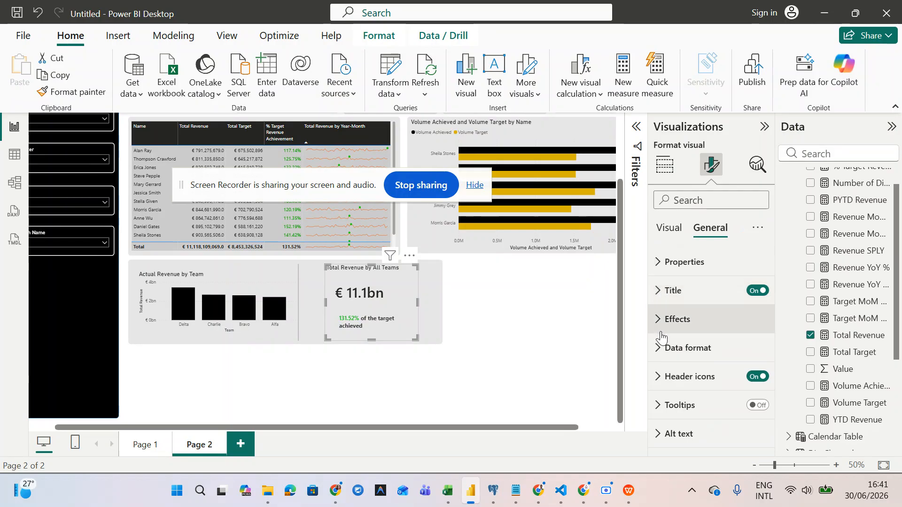
left_click(670, 228)
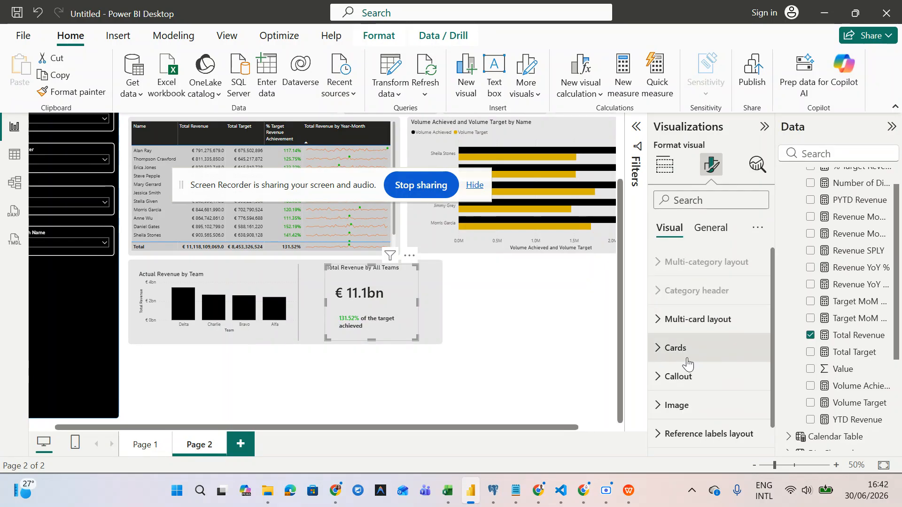
scroll(687, 363, "down", 1)
left_click(660, 359)
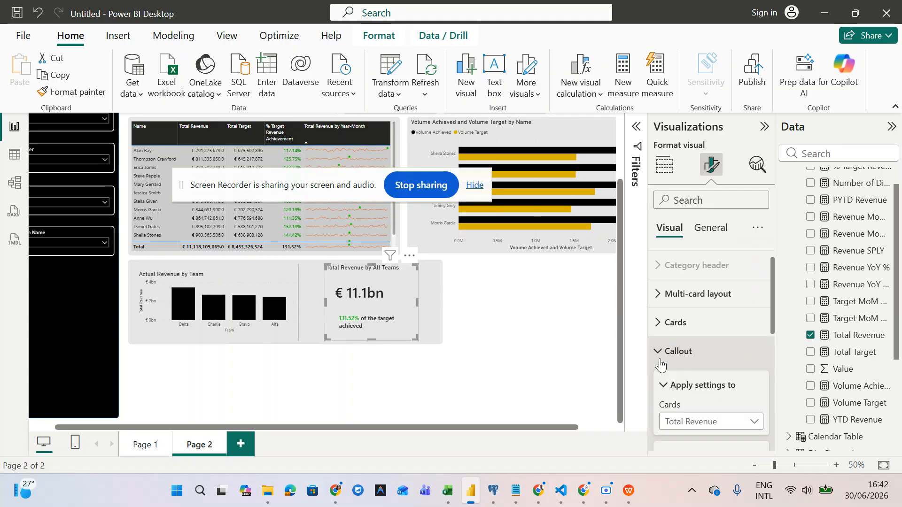
scroll(660, 359, "down", 6)
scroll(659, 359, "down", 5)
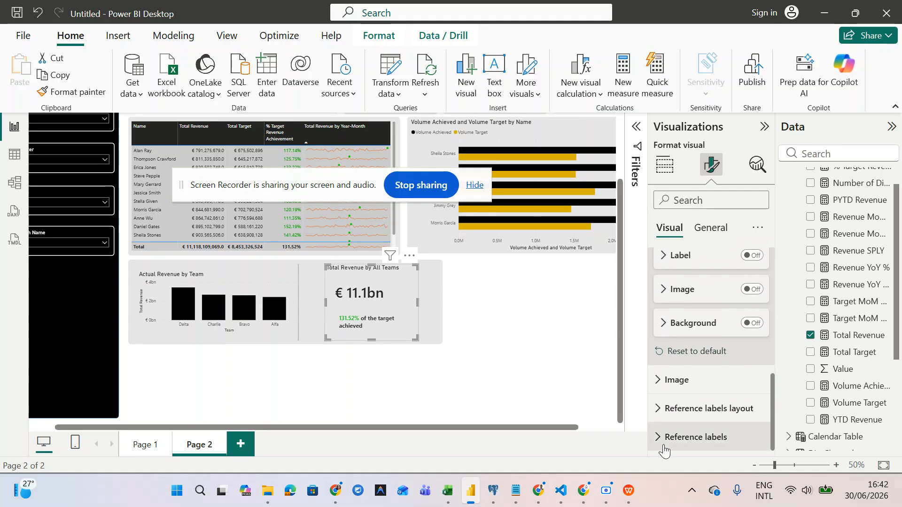
left_click(663, 442)
scroll(664, 442, "down", 8)
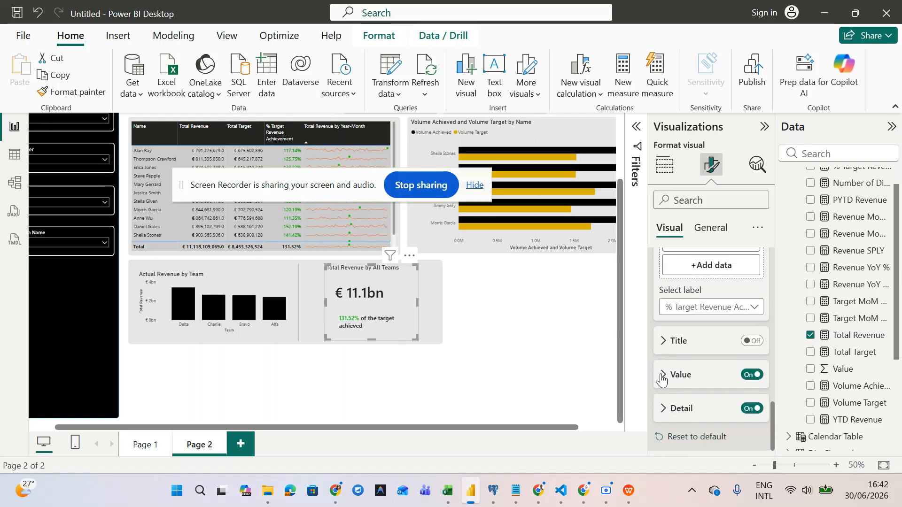
left_click(662, 376)
scroll(662, 374, "down", 5)
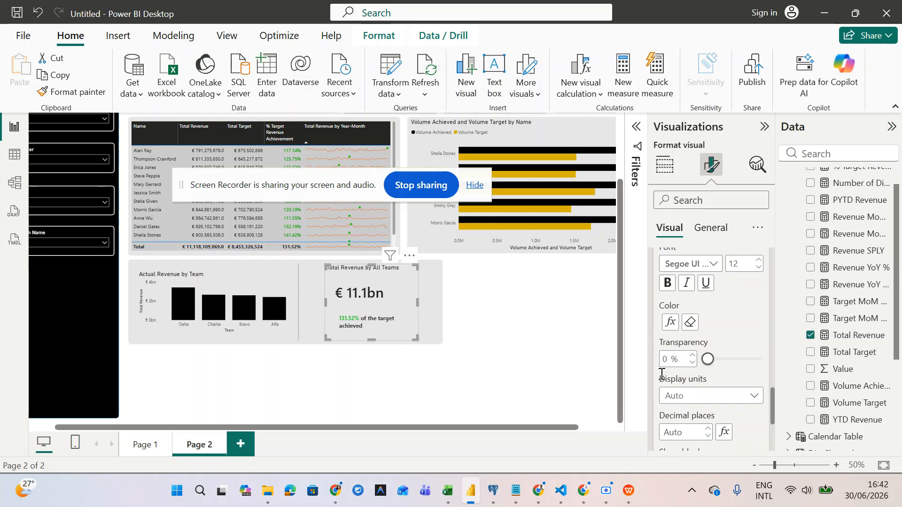
scroll(662, 369, "up", 5)
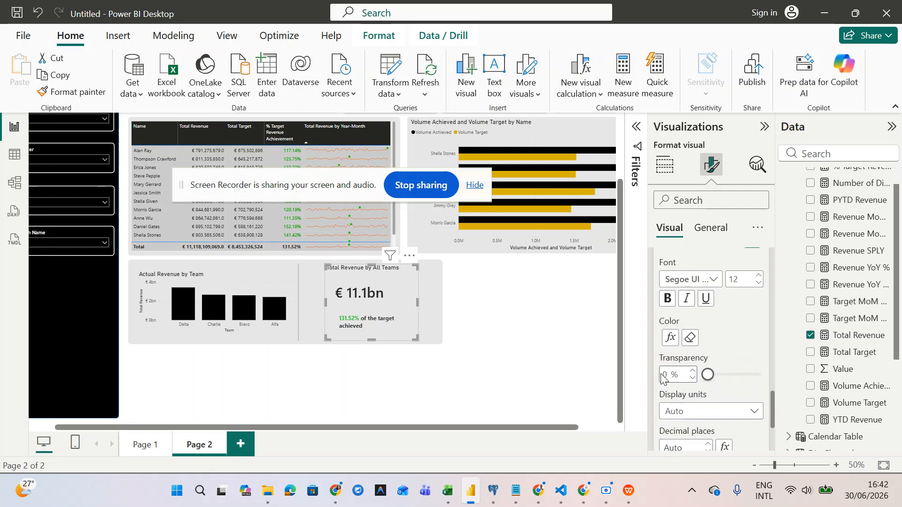
left_click(664, 359)
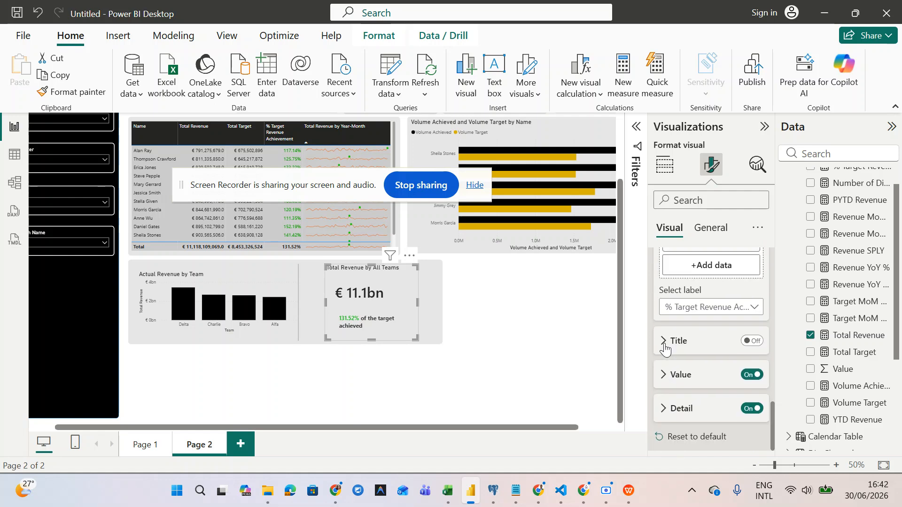
left_click(665, 408)
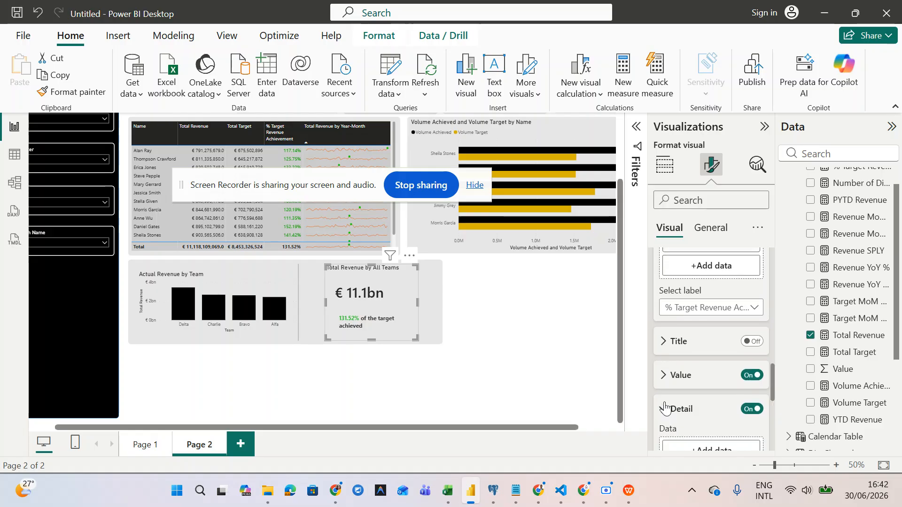
scroll(665, 408, "down", 5)
scroll(664, 407, "up", 5)
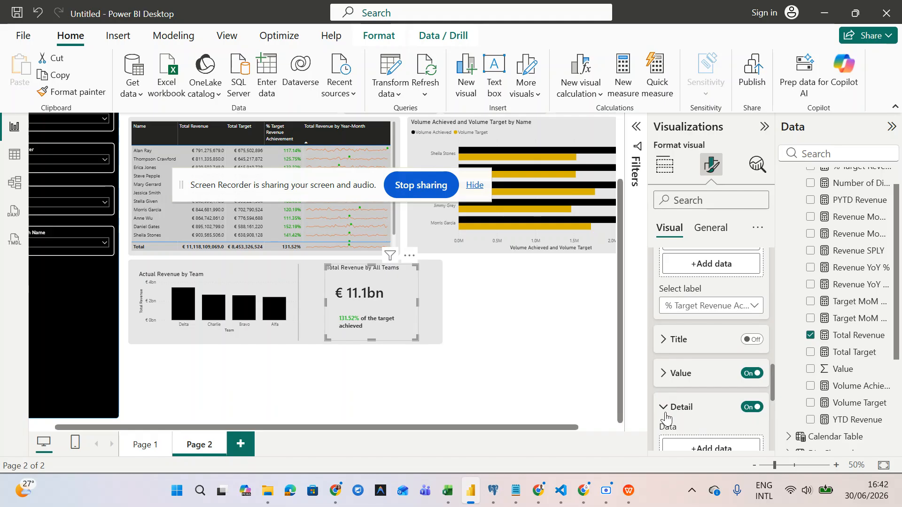
left_click(665, 409)
scroll(665, 415, "down", 5)
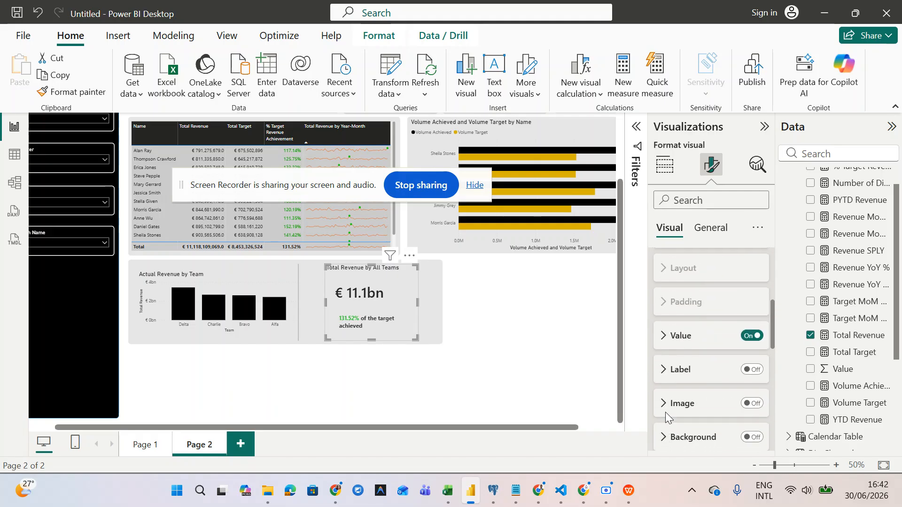
scroll(665, 416, "up", 5)
scroll(665, 416, "down", 4)
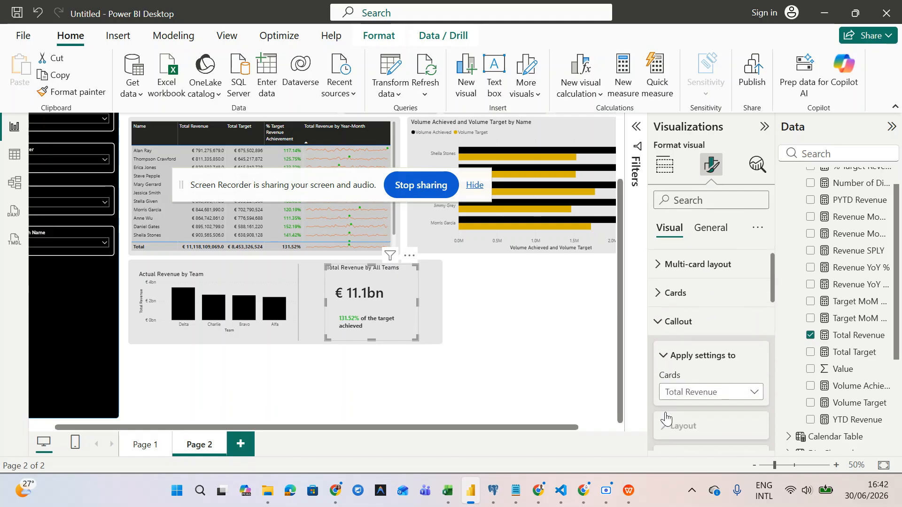
scroll(665, 416, "down", 3)
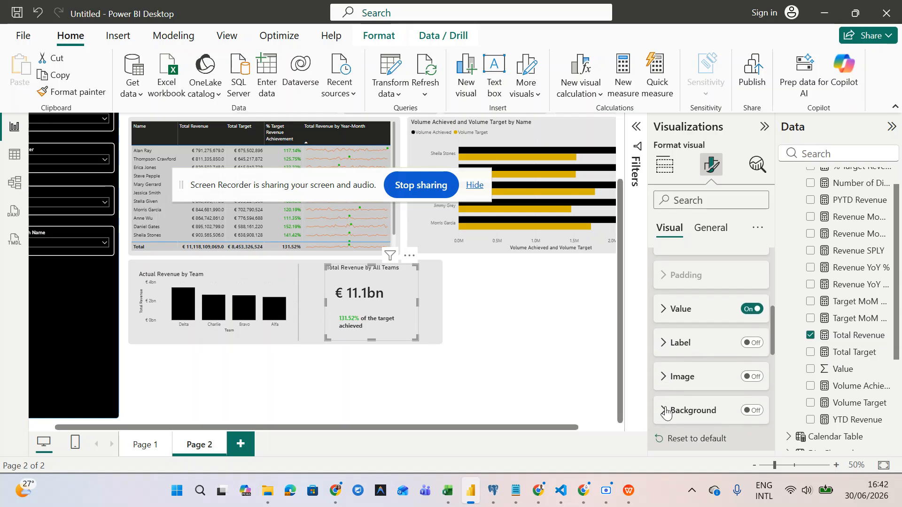
- Review the callout value, reference label value and detail formatting settings
left_click(662, 323)
scroll(672, 380, "down", 4)
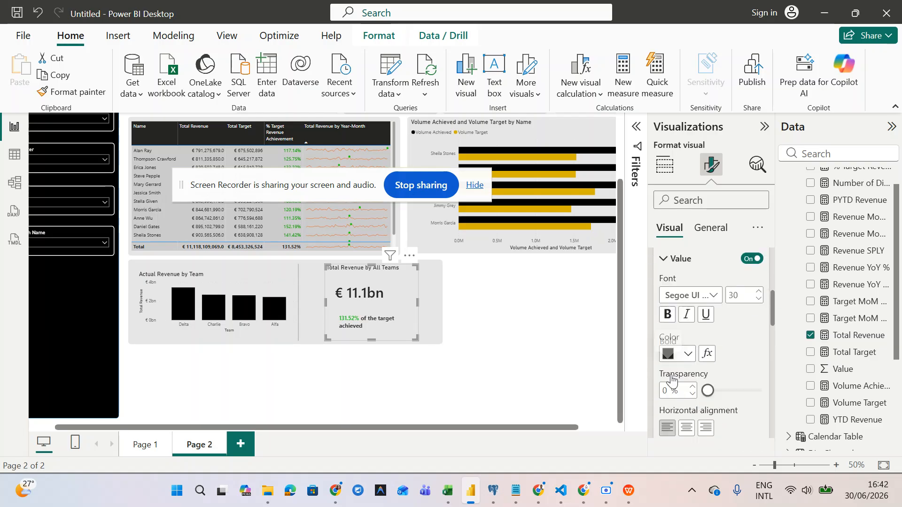
scroll(671, 381, "up", 10)
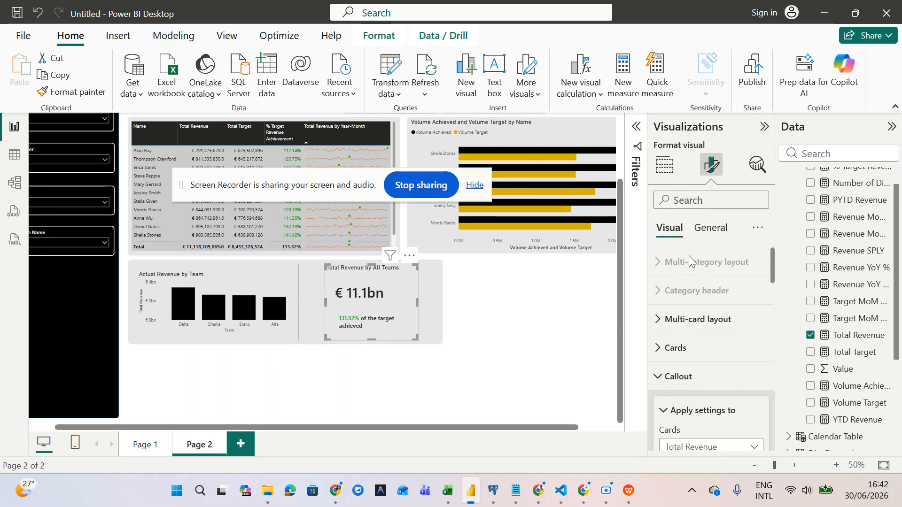
scroll(688, 387, "down", 10)
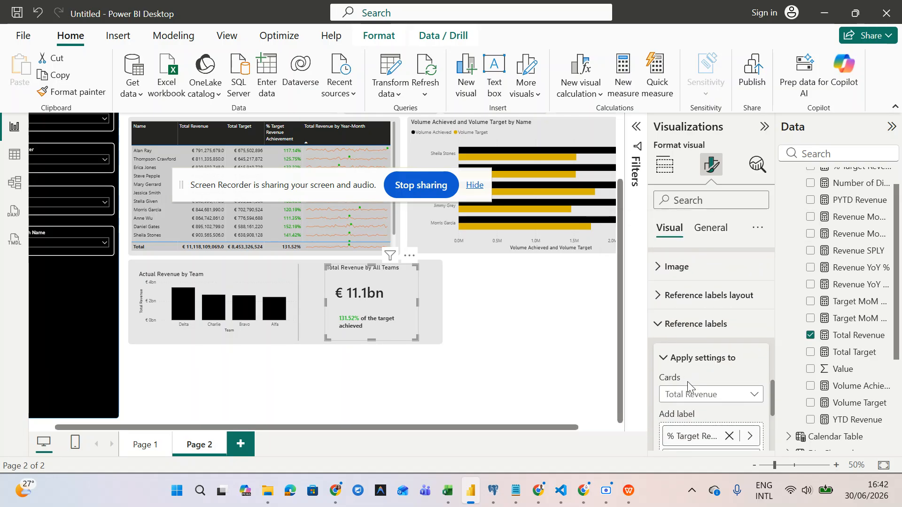
scroll(687, 381, "down", 5)
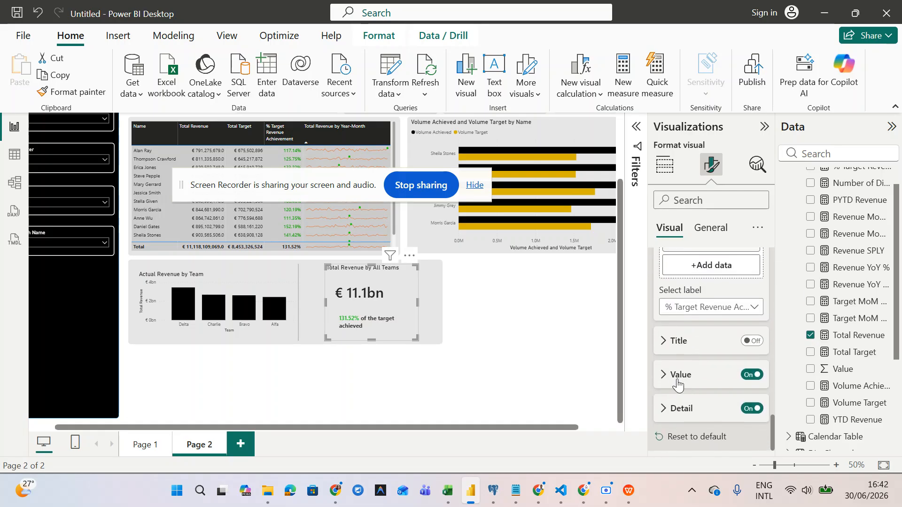
scroll(668, 380, "up", 1)
scroll(668, 381, "down", 1)
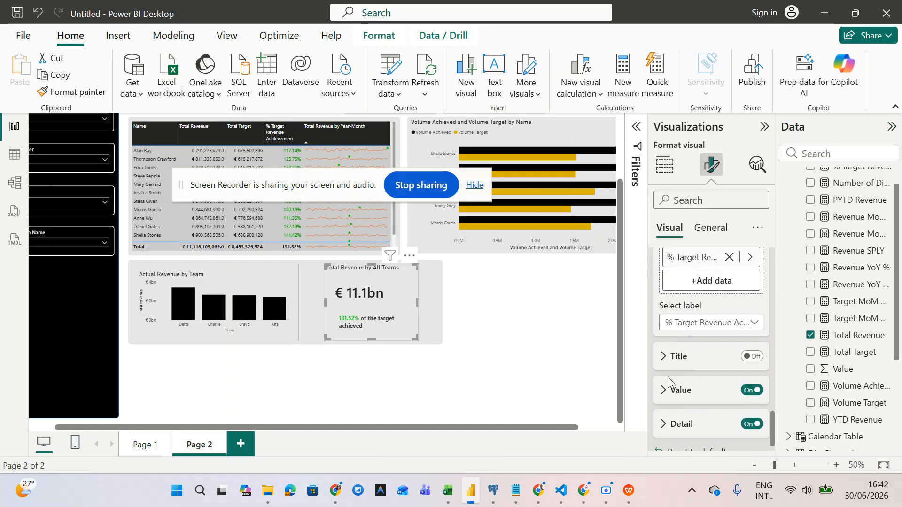
left_click(668, 381)
scroll(668, 379, "down", 4)
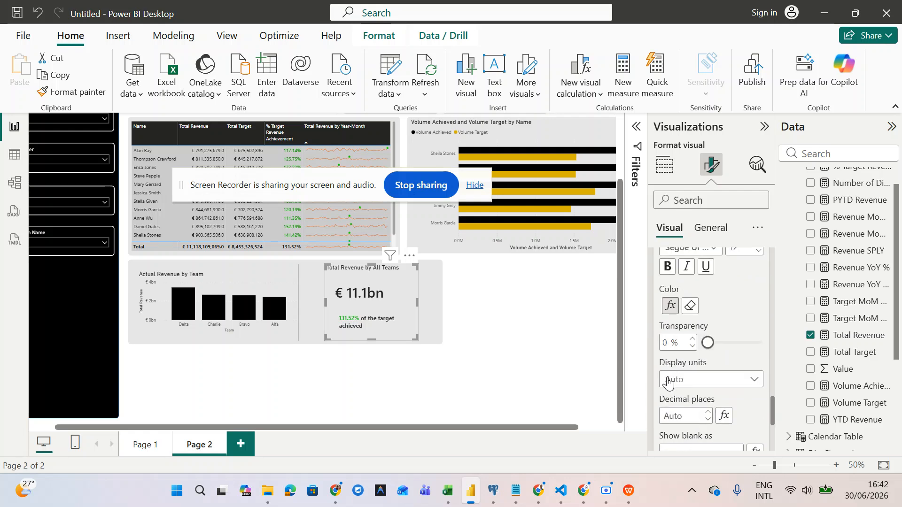
scroll(668, 378, "down", 1)
scroll(668, 378, "up", 2)
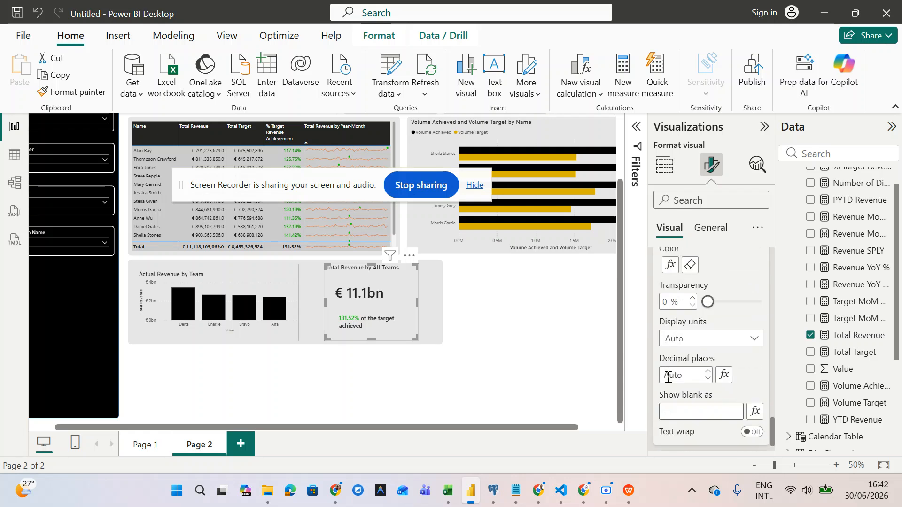
scroll(668, 378, "down", 2)
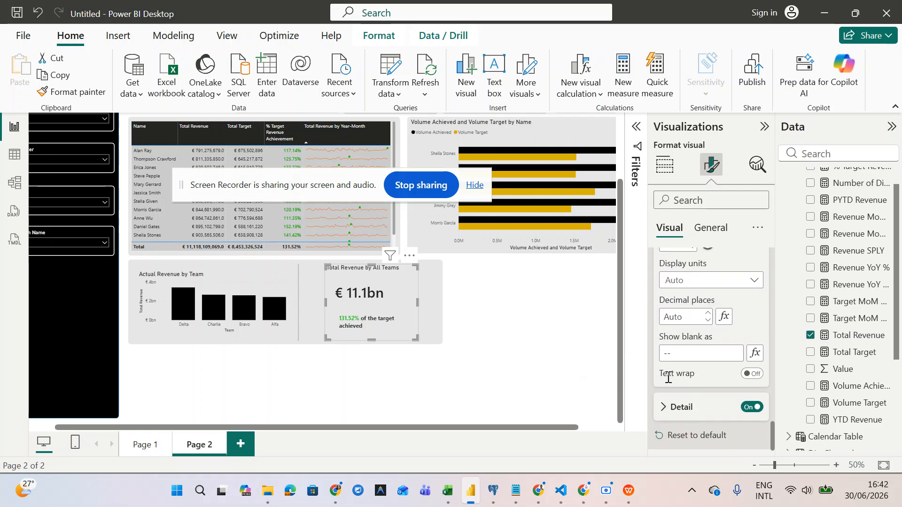
left_click(668, 413)
scroll(668, 411, "down", 5)
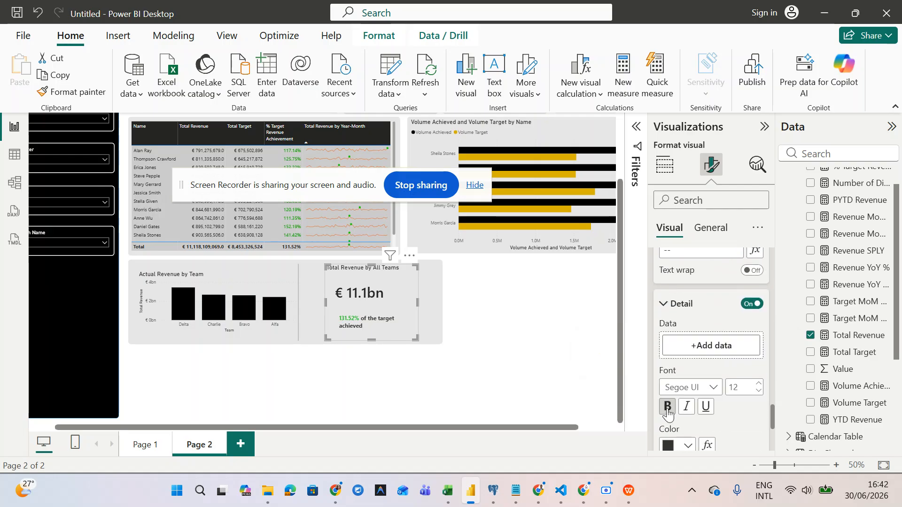
scroll(668, 409, "up", 2)
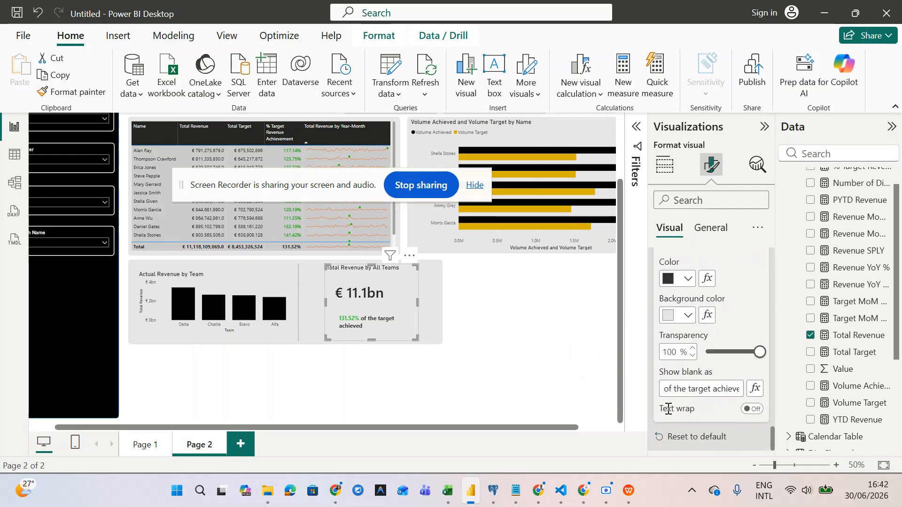
scroll(668, 409, "down", 1)
scroll(668, 410, "up", 3)
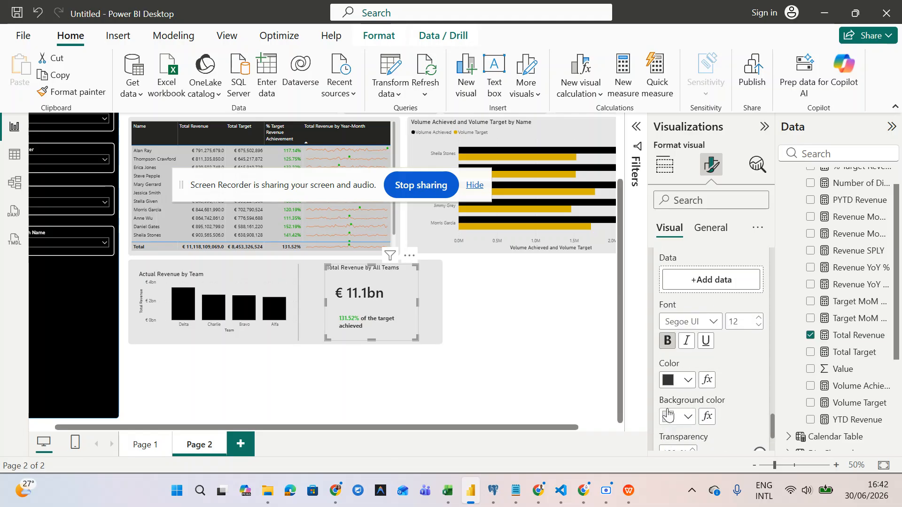
scroll(711, 365, "up", 2)
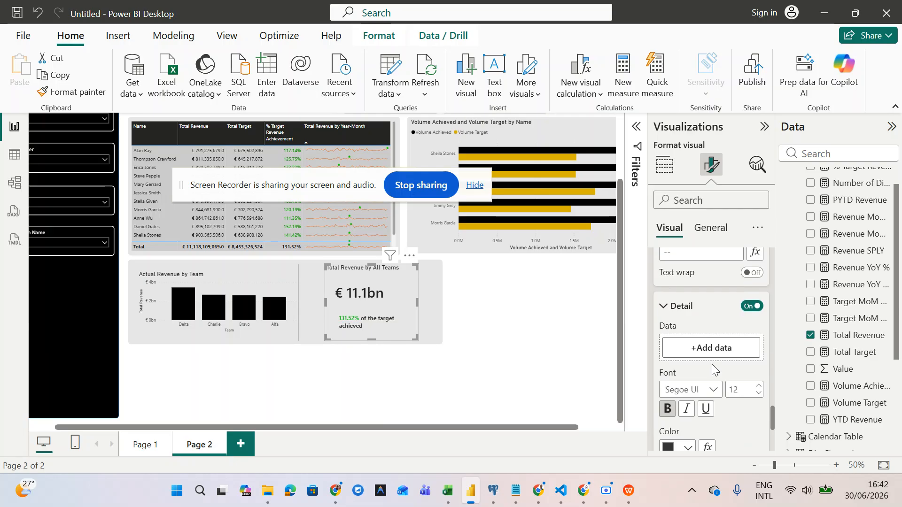
- Make the Total Revenue by All Teams card taller and check its title settings
mouse_move(416, 334)
left_mouse_down()
mouse_move(411, 328)
mouse_move(416, 339)
left_mouse_up()
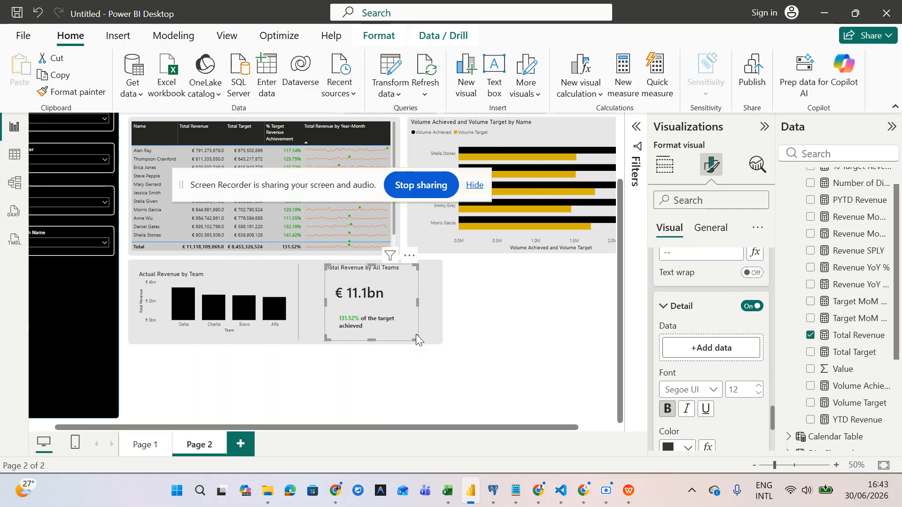
left_click(704, 230)
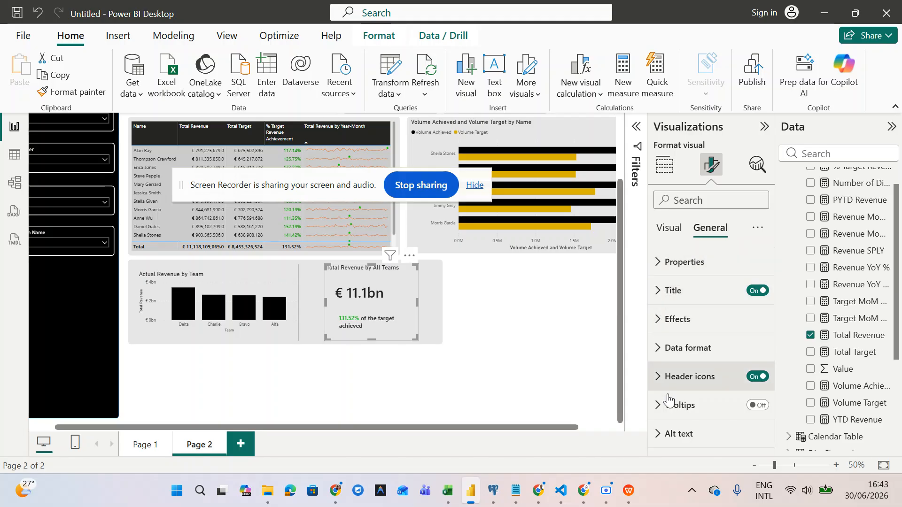
left_click(654, 302)
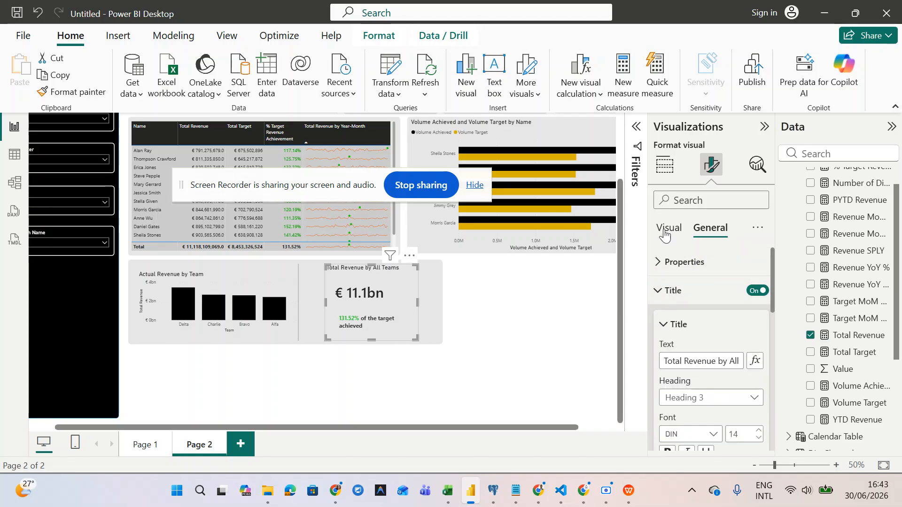
left_click(668, 228)
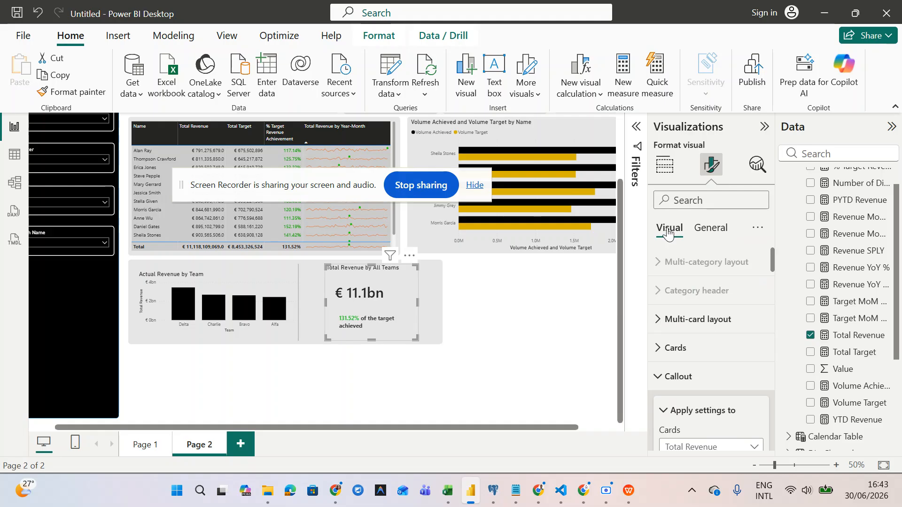
- Raise the callout value font size from 30 to 36
scroll(660, 379, "down", 5)
scroll(661, 379, "down", 3)
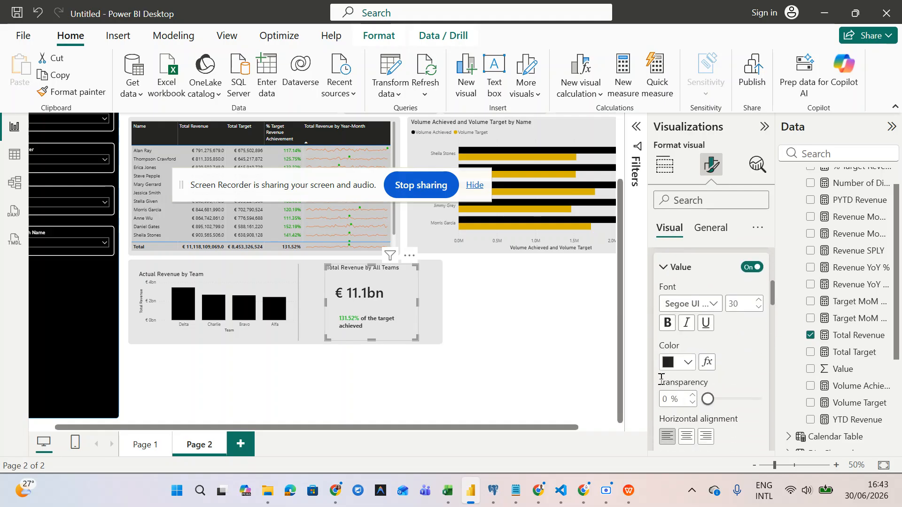
scroll(660, 376, "up", 2)
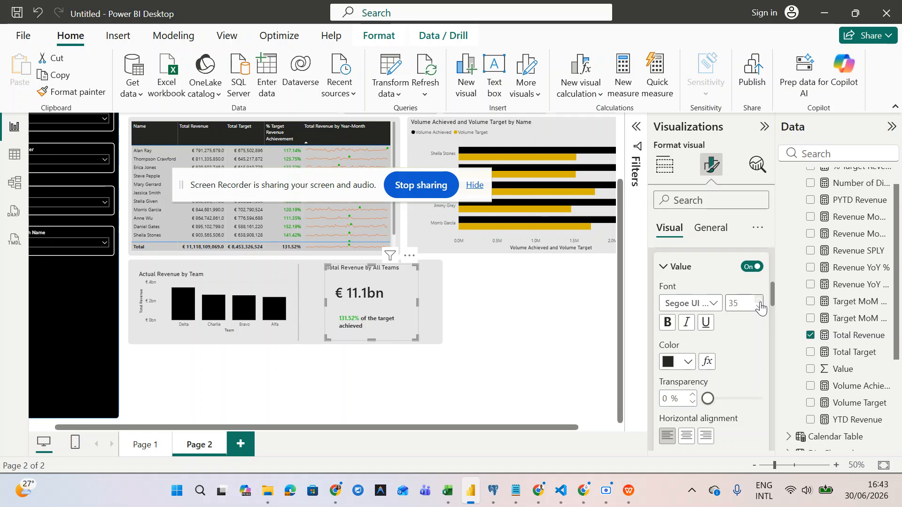
left_click(759, 300)
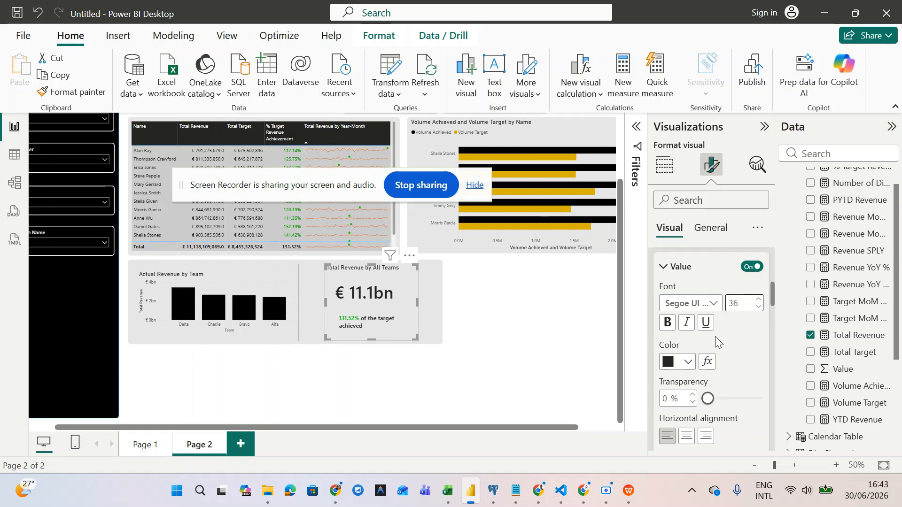
scroll(669, 322, "up", 2)
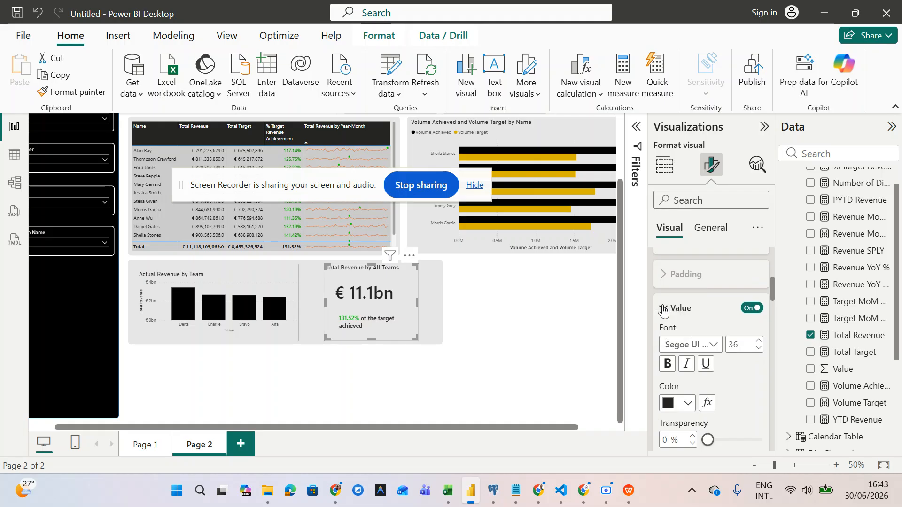
left_click(664, 309)
- Begin raising the reference label's value font size above 12
scroll(674, 386, "down", 2)
scroll(669, 325, "down", 3)
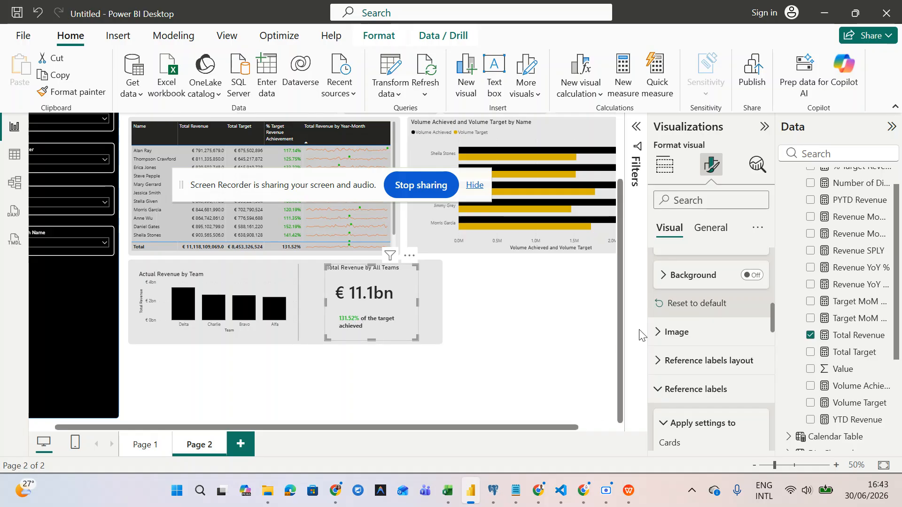
scroll(697, 355, "down", 2)
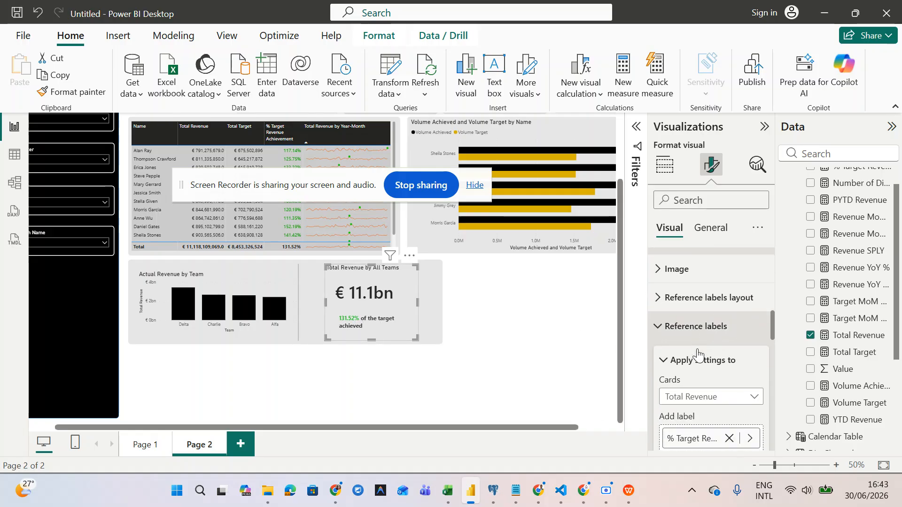
scroll(698, 356, "up", 3)
scroll(698, 356, "down", 8)
scroll(698, 349, "down", 8)
scroll(698, 349, "up", 8)
scroll(697, 349, "down", 4)
scroll(697, 349, "down", 5)
scroll(699, 349, "up", 1)
scroll(699, 352, "down", 4)
scroll(699, 356, "down", 5)
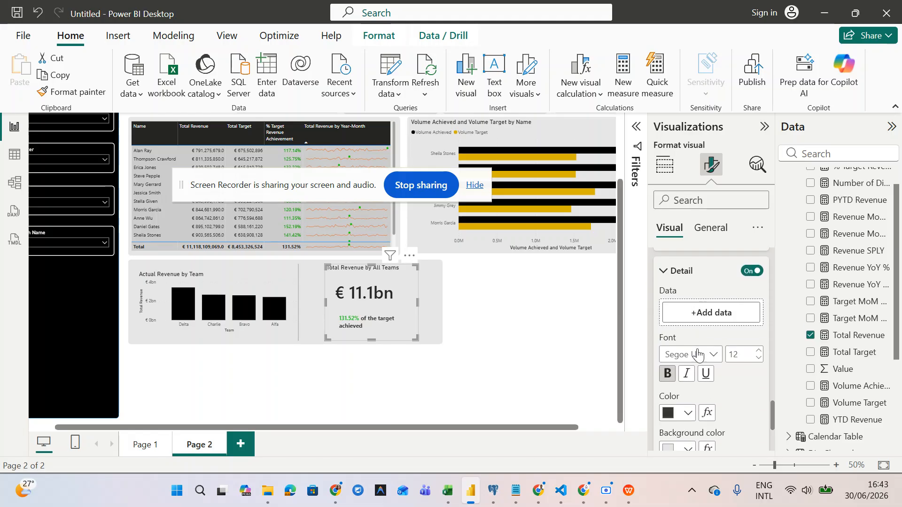
scroll(697, 352, "up", 7)
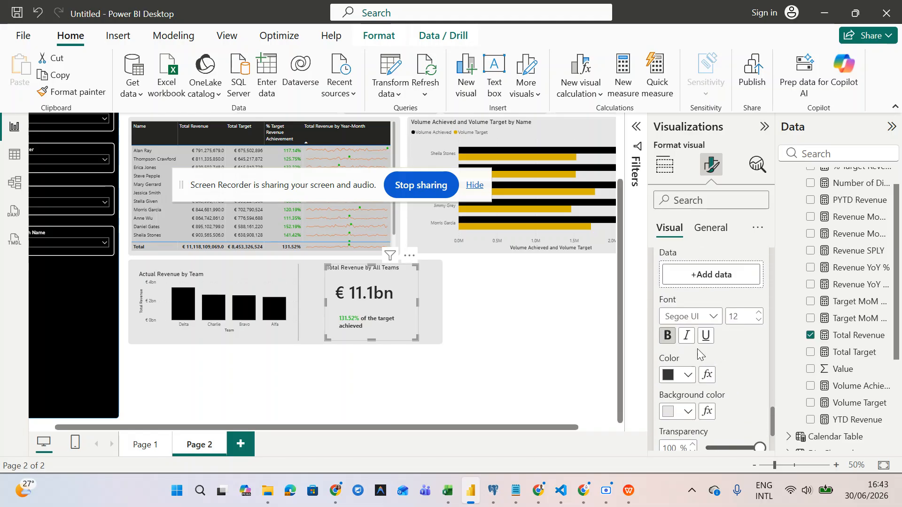
scroll(697, 349, "down", 3)
scroll(698, 351, "up", 7)
scroll(698, 353, "up", 4)
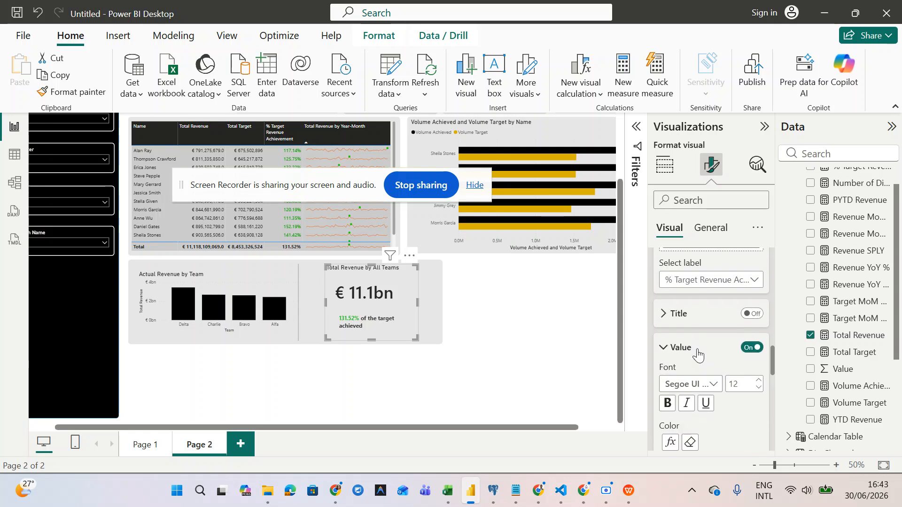
scroll(699, 353, "up", 1)
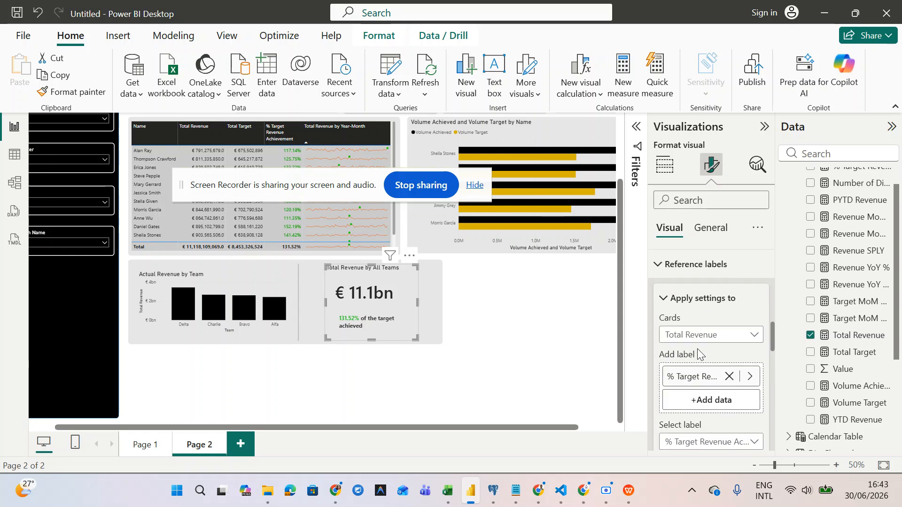
scroll(701, 387, "down", 5)
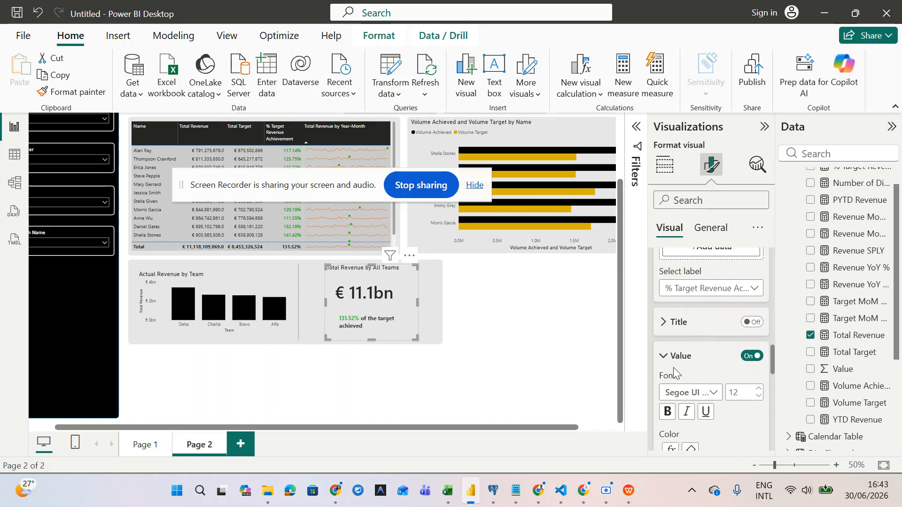
scroll(701, 392, "down", 2)
left_click(757, 347)
- Raise the reference label's font size to 16
left_click(757, 347)
left_click(757, 348)
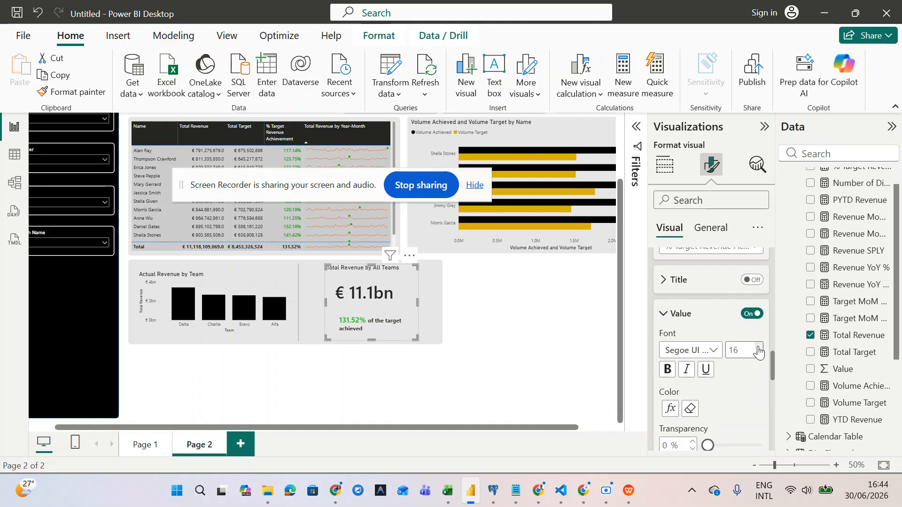
scroll(758, 350, "up", 3)
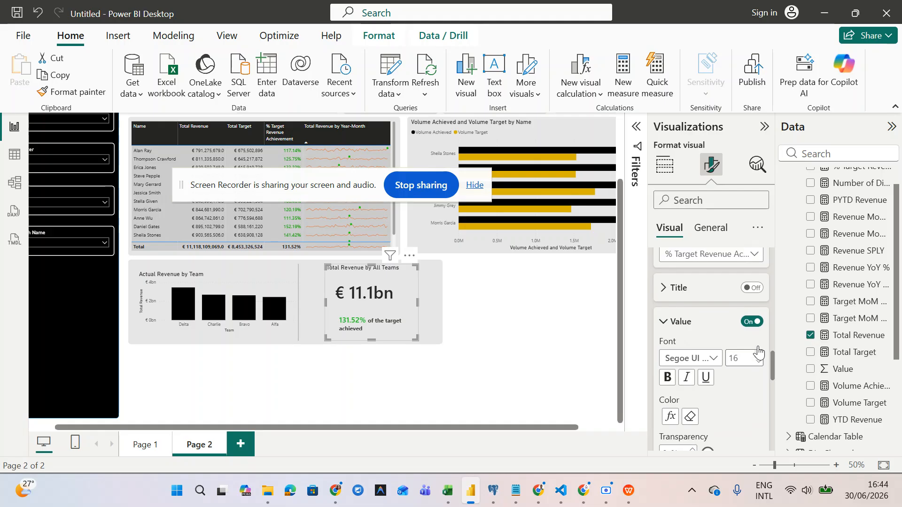
scroll(759, 350, "down", 3)
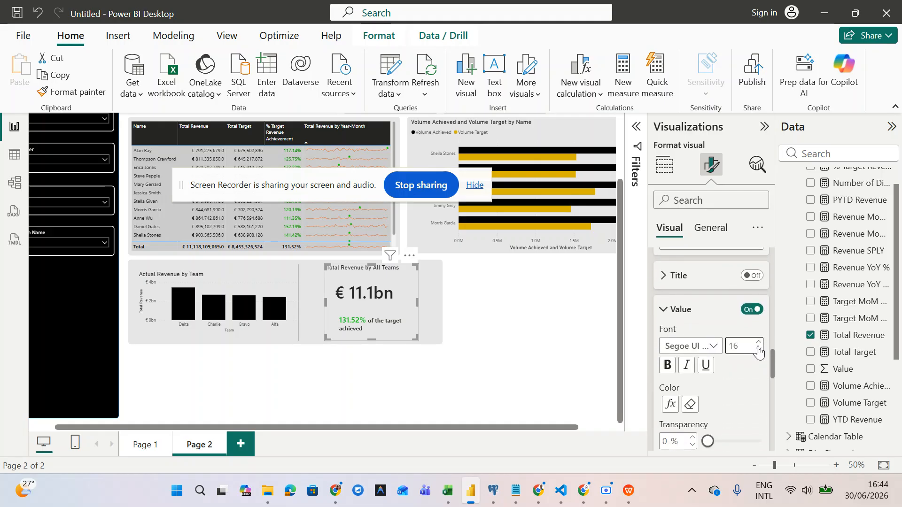
- Set the reference label font to Segoe UI Bold and preview the card
left_click(704, 339)
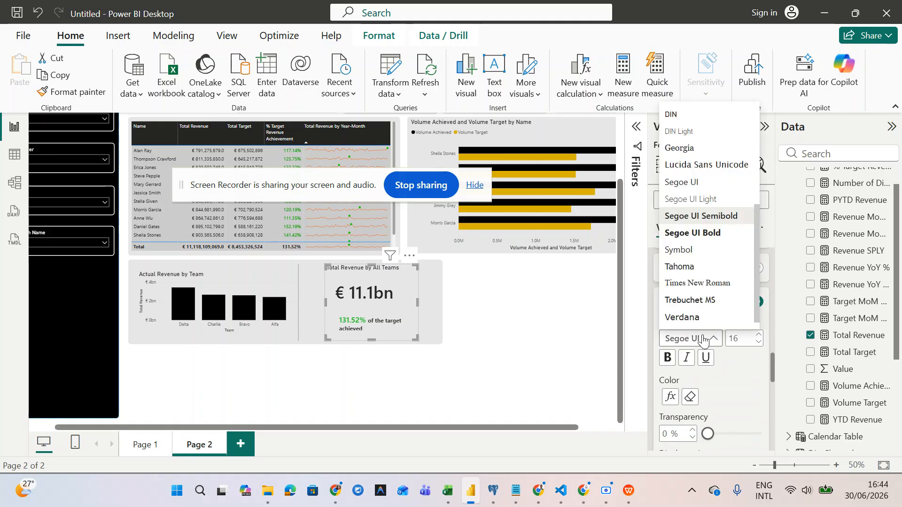
left_click(706, 233)
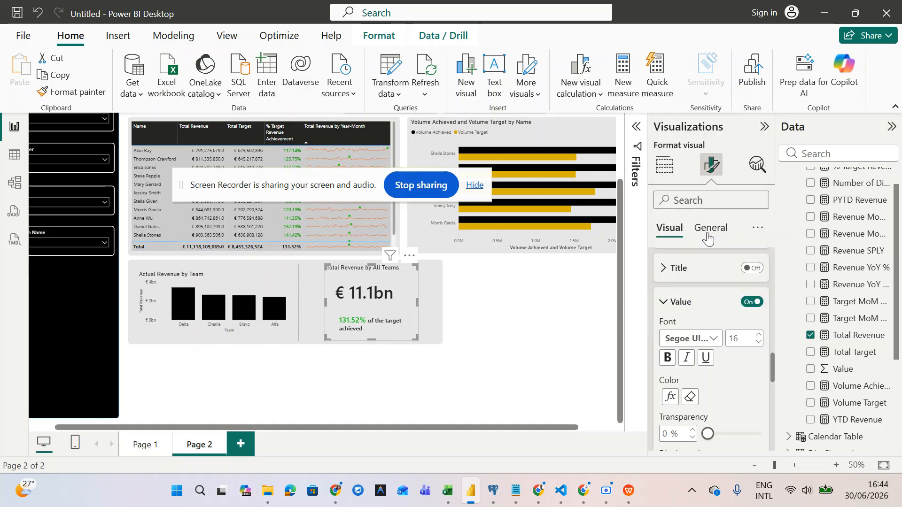
left_click(690, 338)
left_click(706, 205)
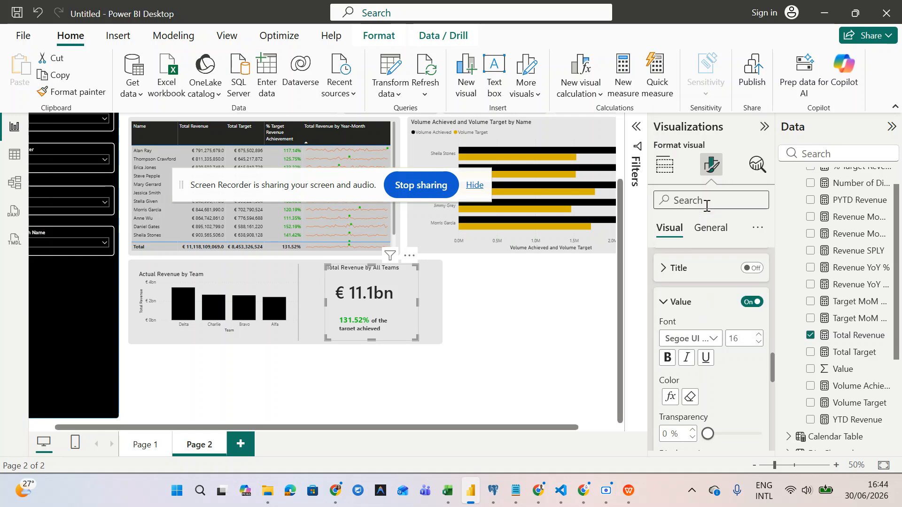
left_click(491, 358)
left_click(393, 326)
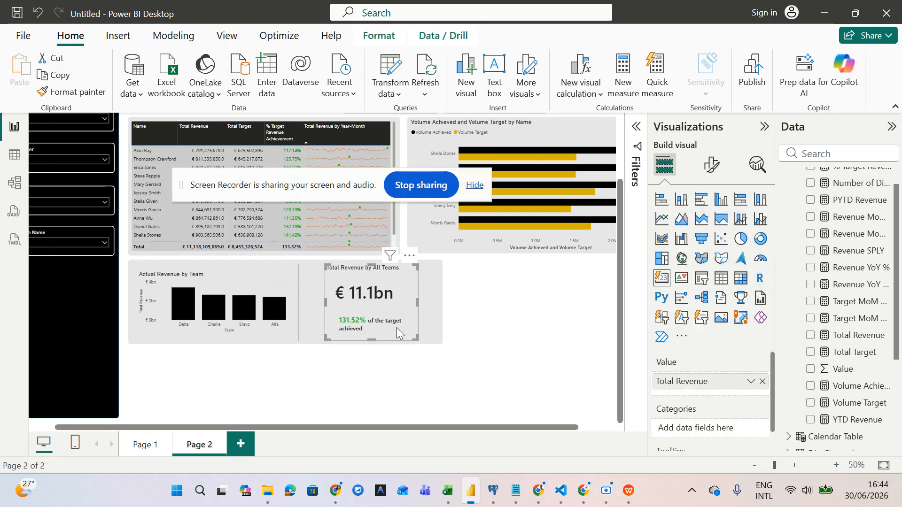
- Resize the Total Revenue card to fit the grey panel, then select that panel
mouse_move(413, 337)
left_mouse_down()
mouse_move(418, 347)
mouse_move(416, 337)
left_mouse_up()
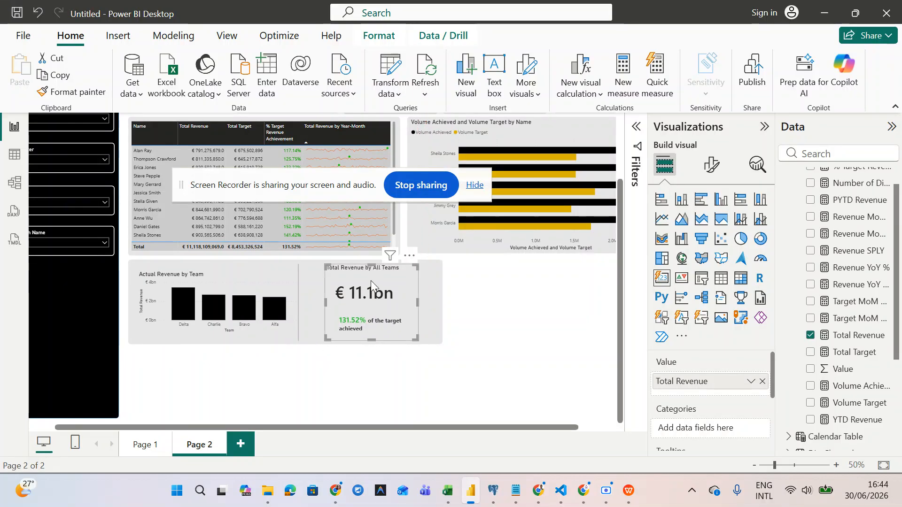
mouse_move(417, 302)
left_mouse_down()
mouse_move(428, 308)
mouse_move(414, 307)
left_mouse_up()
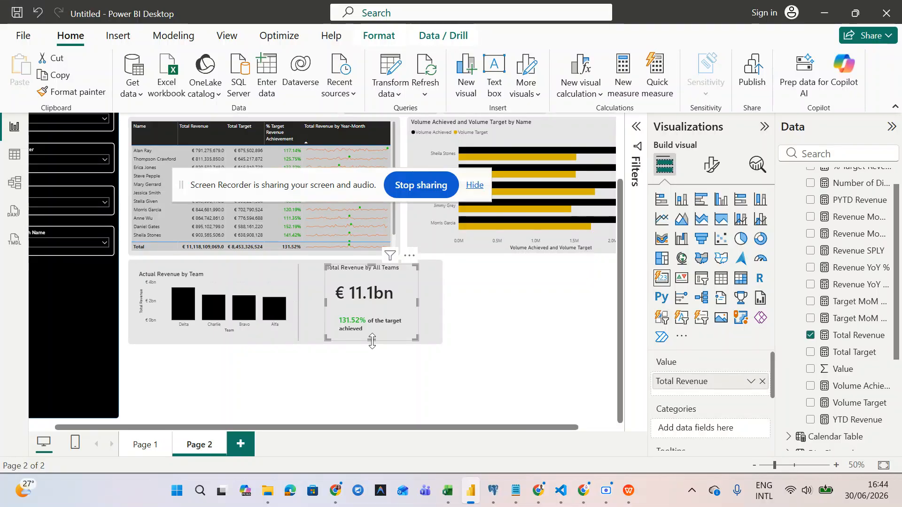
left_click_drag(371, 342, 371, 344)
left_click(350, 365)
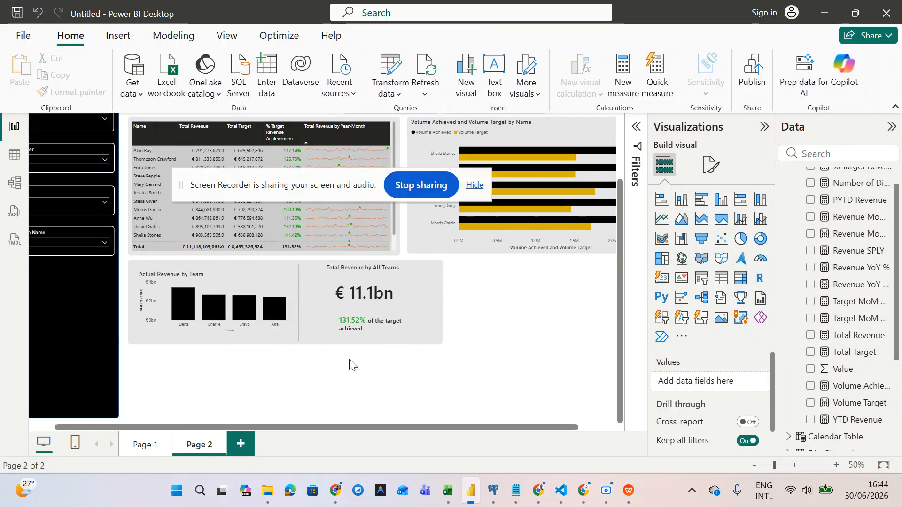
scroll(274, 375, "left", 1)
scroll(274, 375, "right", 3)
scroll(277, 373, "left", 1)
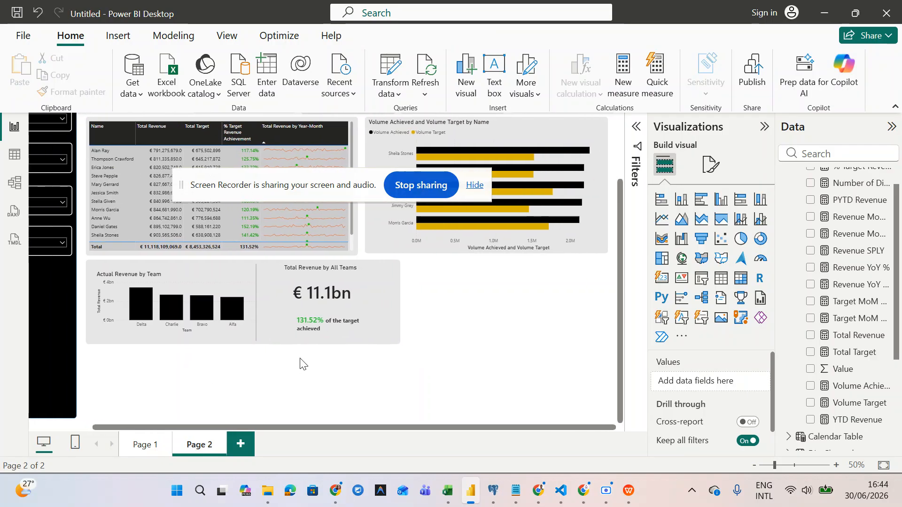
left_click(399, 343)
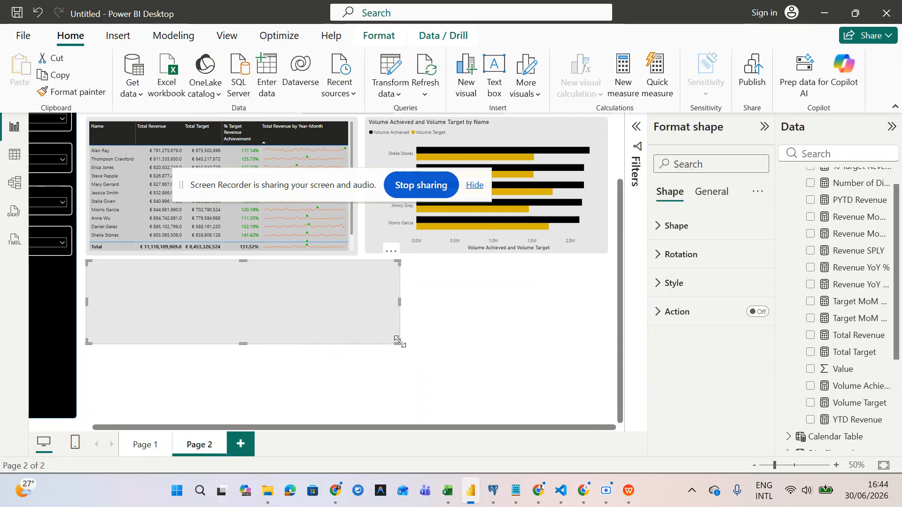
- Duplicate the grey panel, move the copy to the right and narrow it
key("ctrl+c")
key("ctrl+v")
left_click_drag(378, 321, 548, 320)
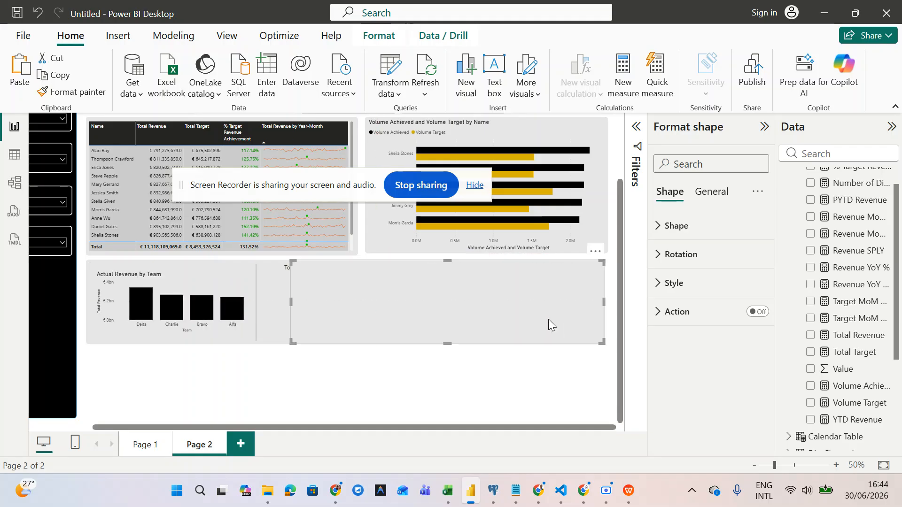
left_click_drag(291, 340, 405, 345)
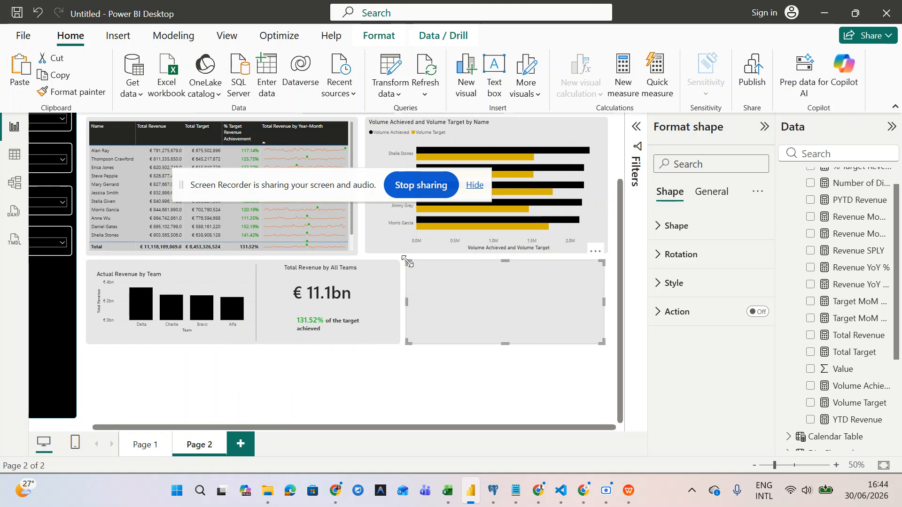
- Glance at the background notes document and return to the report
mouse_move(634, 500)
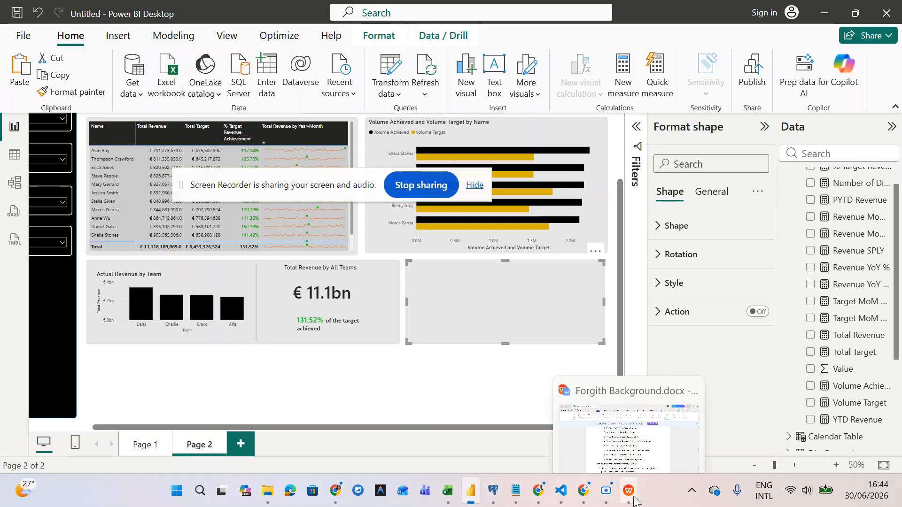
left_click(638, 427)
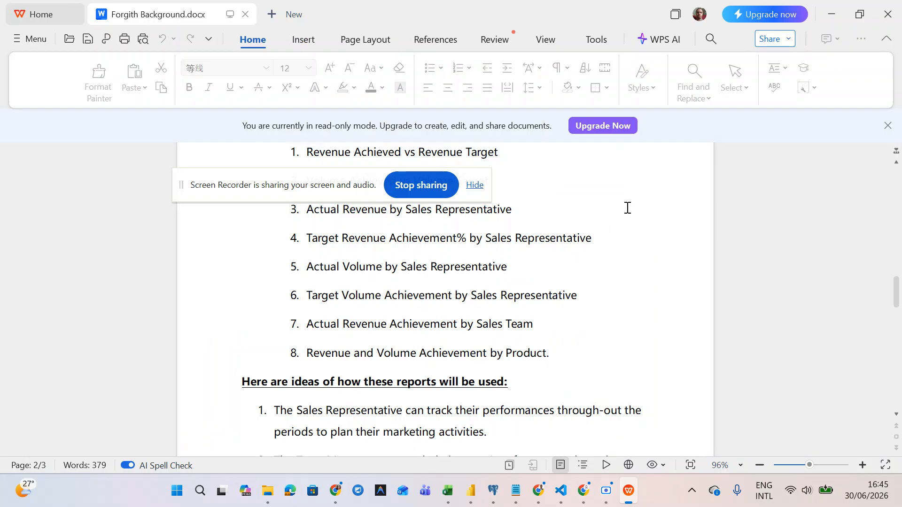
left_click(831, 12)
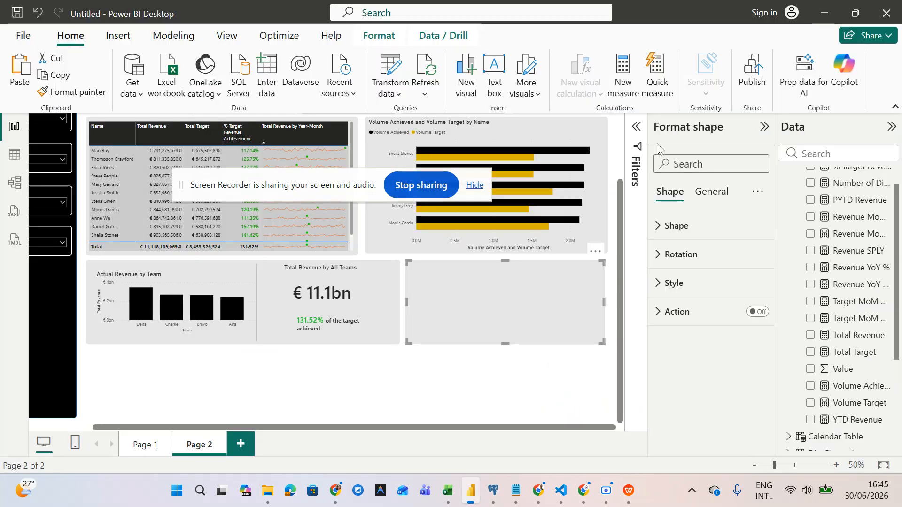
- Move the empty right panel below the bar chart and shorten it
left_click_drag(327, 193, 252, 219)
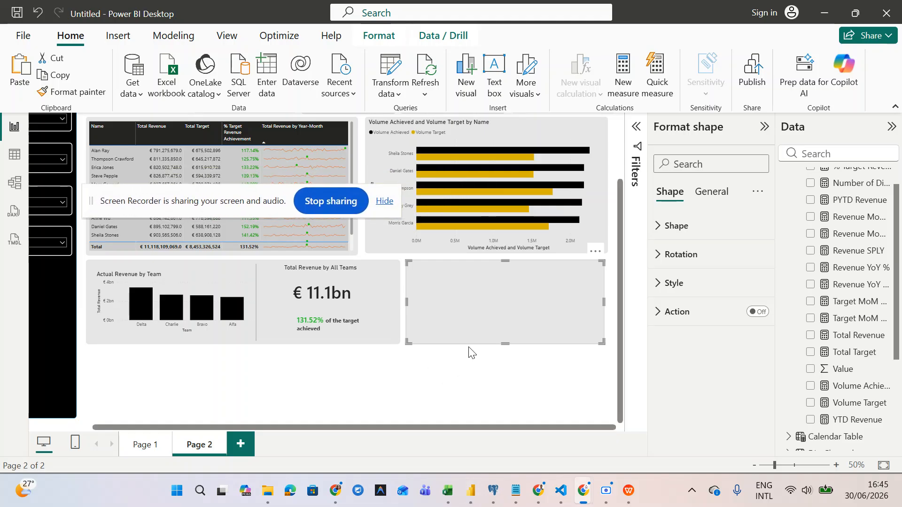
left_click(451, 397)
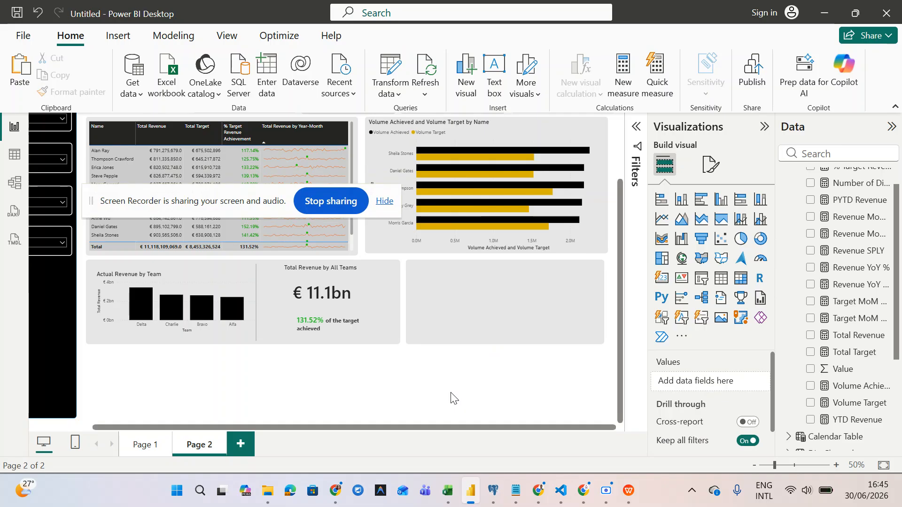
left_click(450, 308)
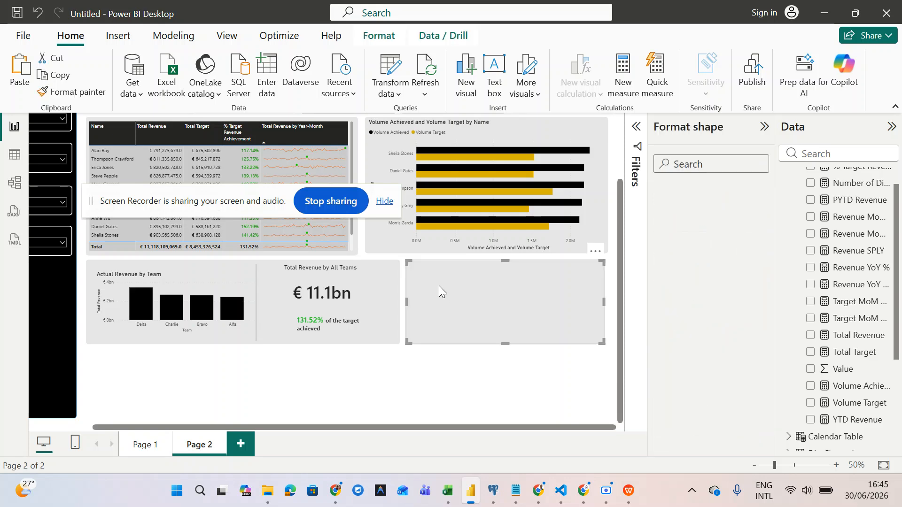
left_click(402, 257)
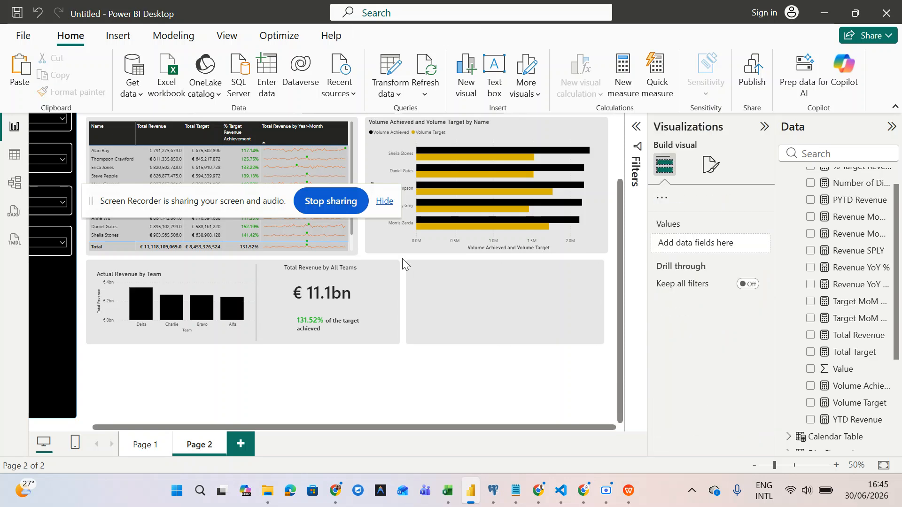
left_click(436, 274)
left_click_drag(430, 286, 116, 371)
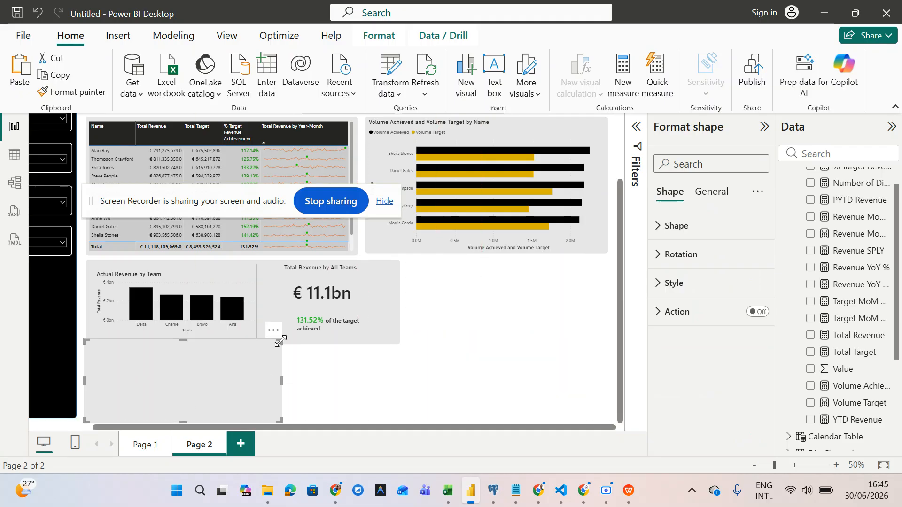
left_click_drag(280, 345, 573, 298)
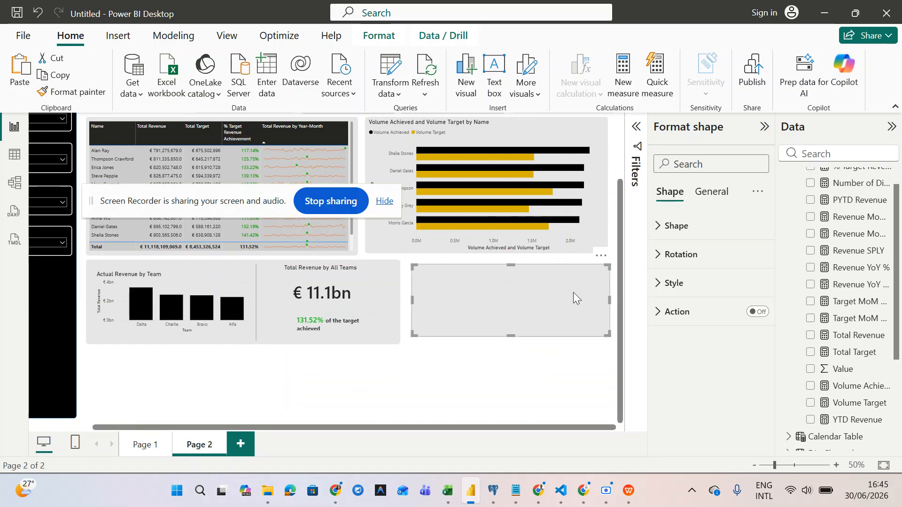
- Extend the bottom-left grey panel further down the page
left_click(209, 339)
left_click_drag(243, 353, 244, 421)
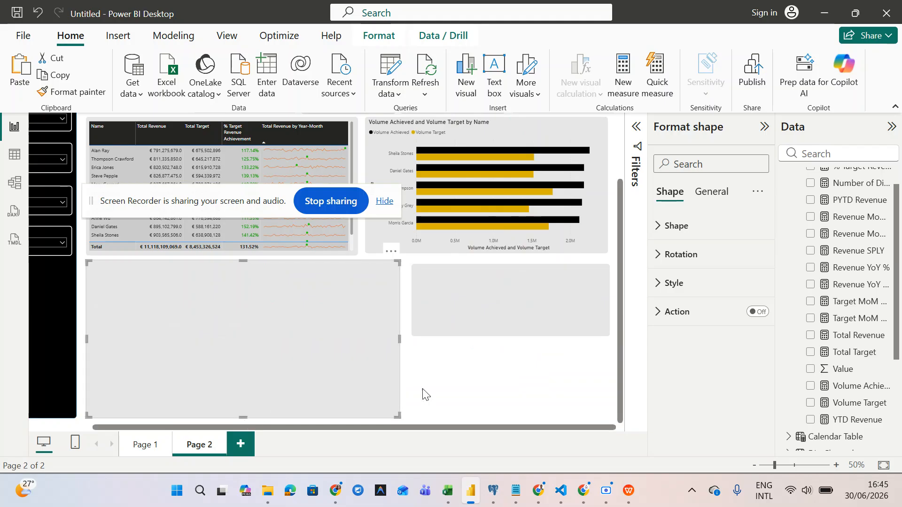
left_click(425, 393)
left_click(194, 331)
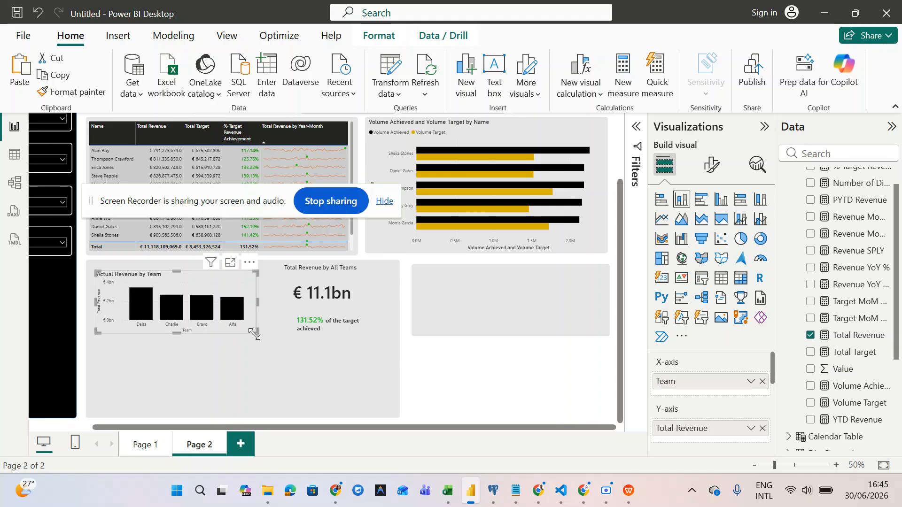
- Enlarge the Actual Revenue by Team chart, then reposition the thin line and revenue card
left_click_drag(250, 348, 277, 407)
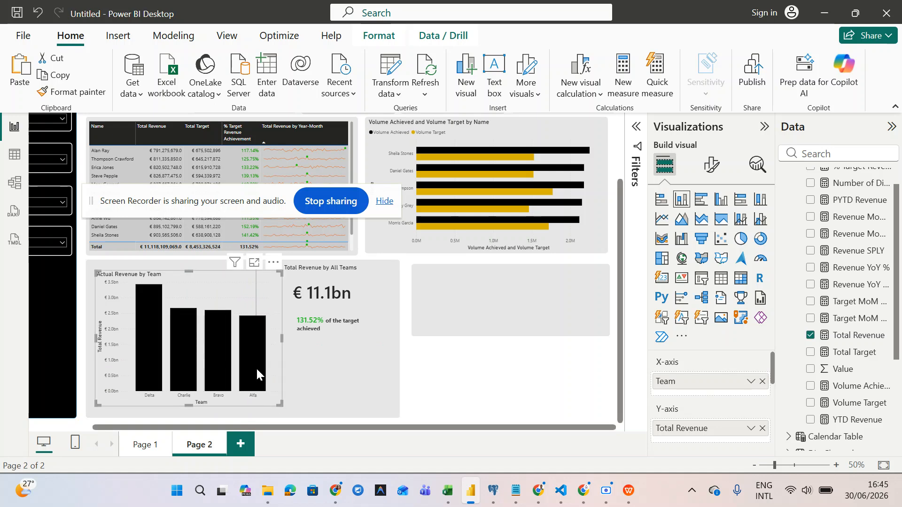
mouse_move(247, 373)
left_mouse_down()
mouse_move(258, 384)
mouse_move(256, 377)
left_mouse_up()
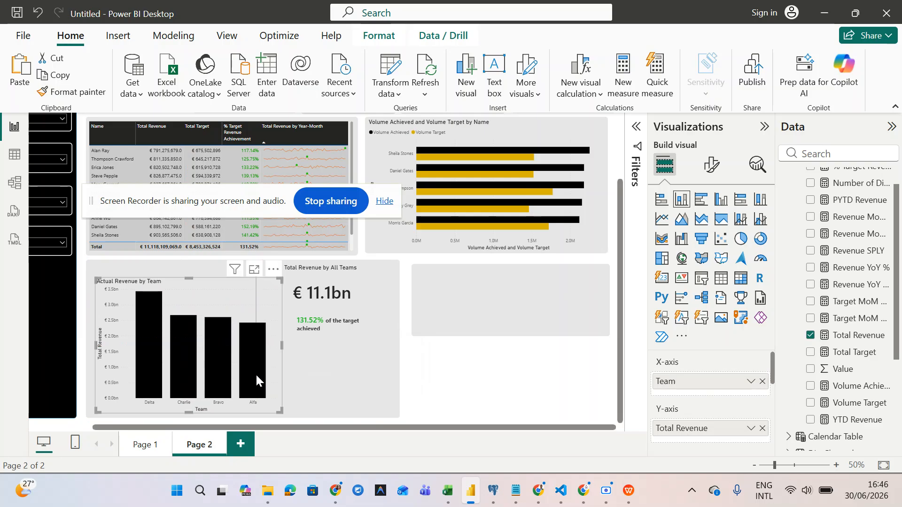
left_click(476, 381)
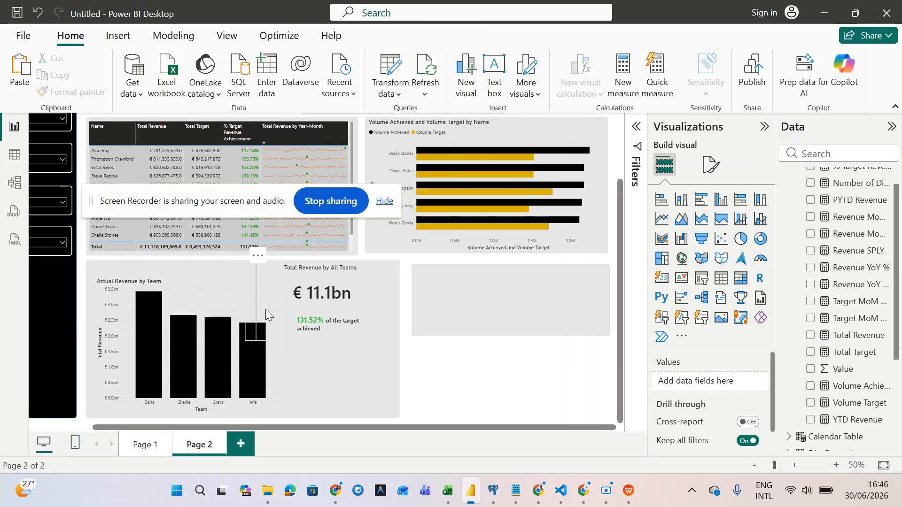
left_click_drag(314, 365, 454, 382)
left_click_drag(308, 295, 323, 296)
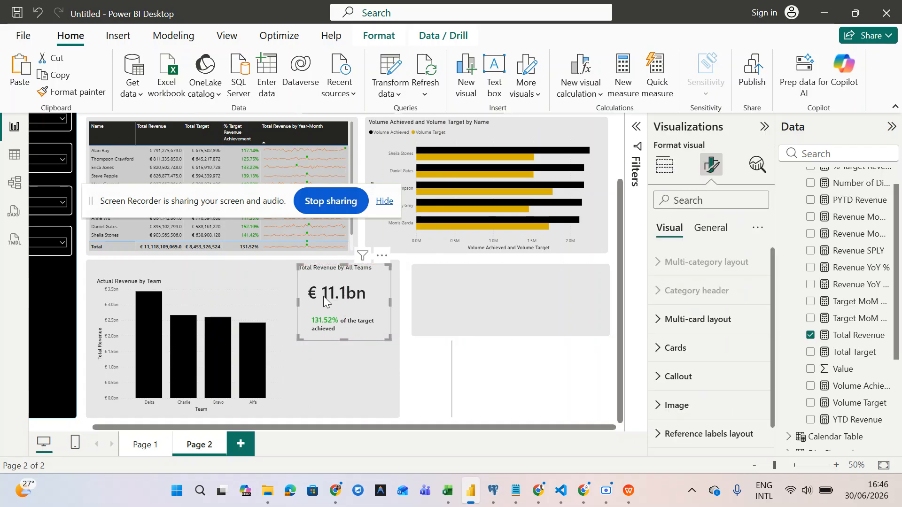
- Nudge the revenue card right and centre its title horizontally
left_click(455, 392)
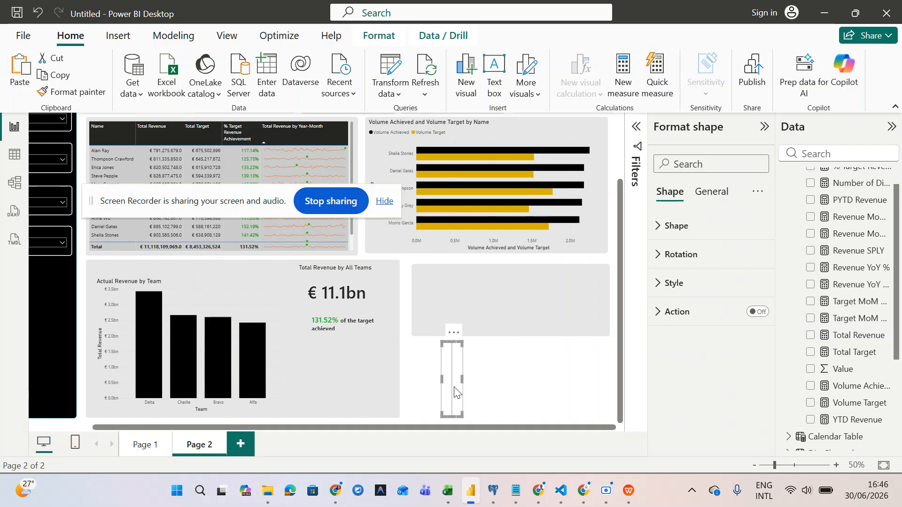
mouse_move(353, 310)
left_mouse_down()
mouse_move(361, 311)
mouse_move(354, 306)
left_mouse_up()
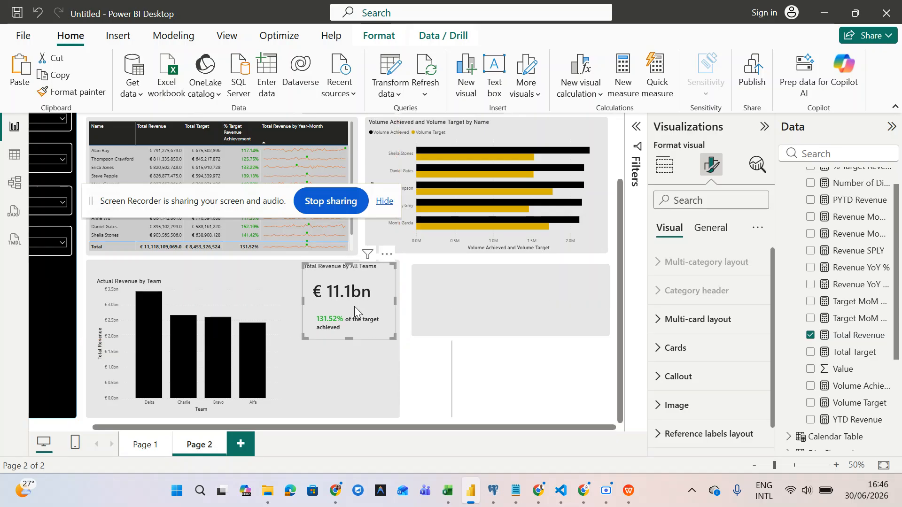
left_click(710, 228)
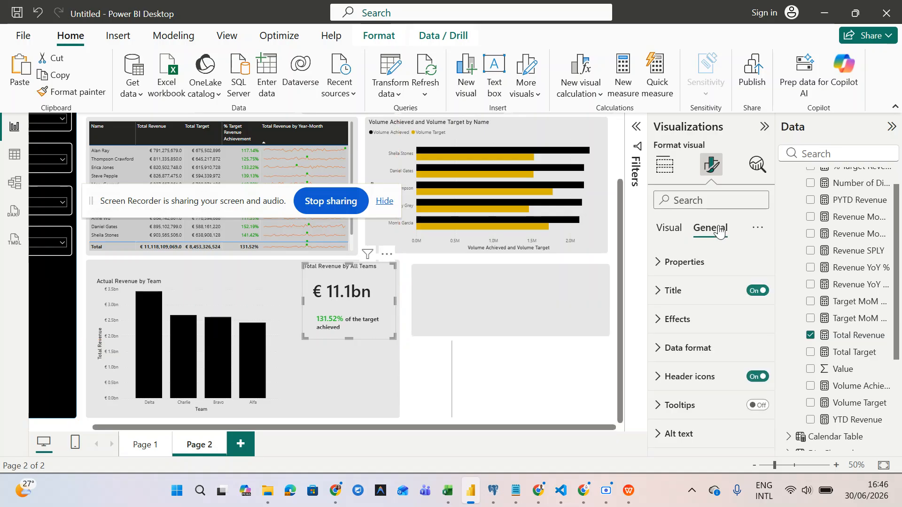
left_click(663, 291)
scroll(697, 403, "down", 5)
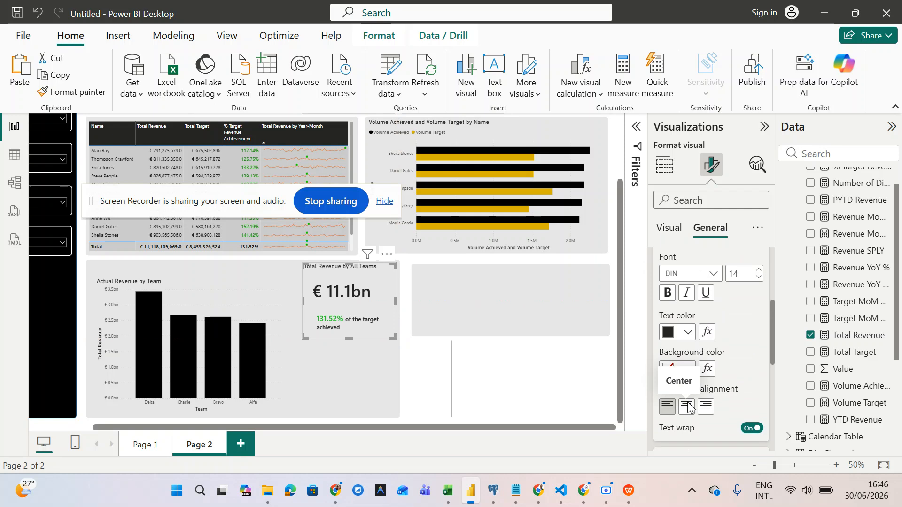
left_click(686, 408)
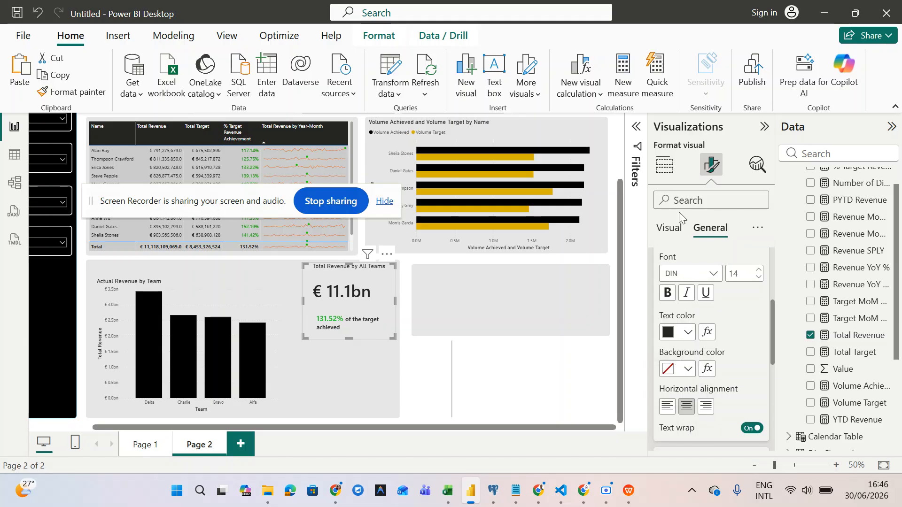
- Centre the € 11.1bn callout value and shrink the card slightly
left_click(669, 228)
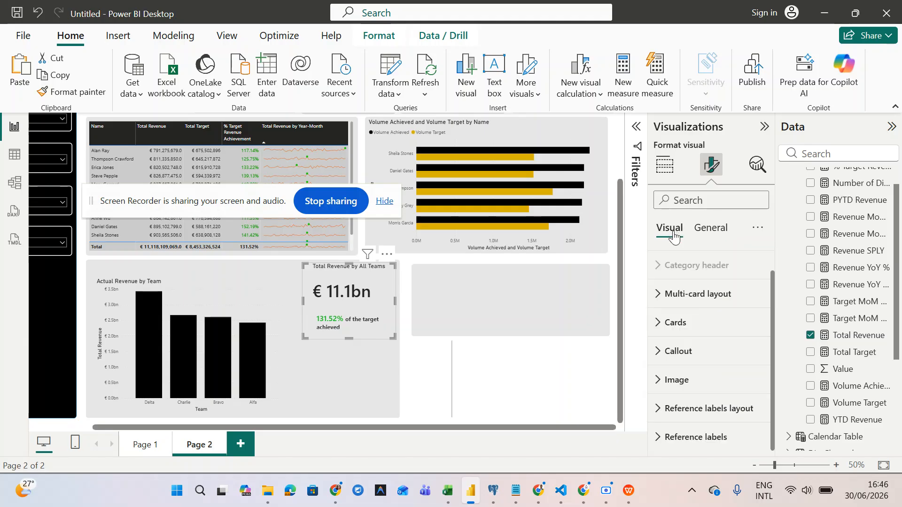
left_click(669, 351)
scroll(668, 356, "down", 5)
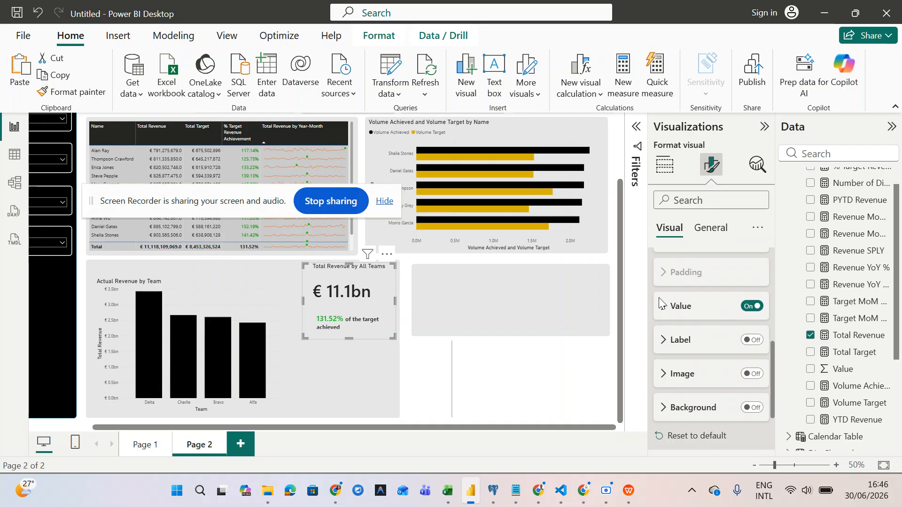
left_click(667, 311)
scroll(696, 416, "down", 3)
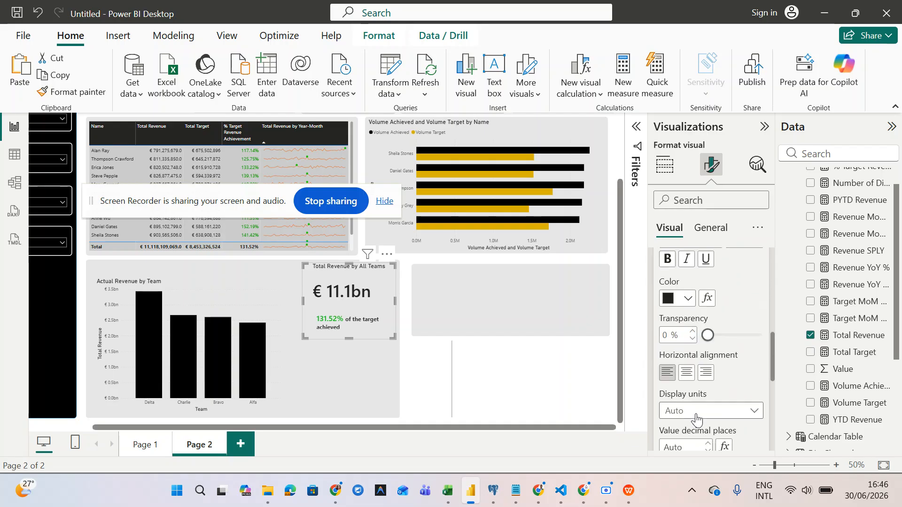
left_click(695, 373)
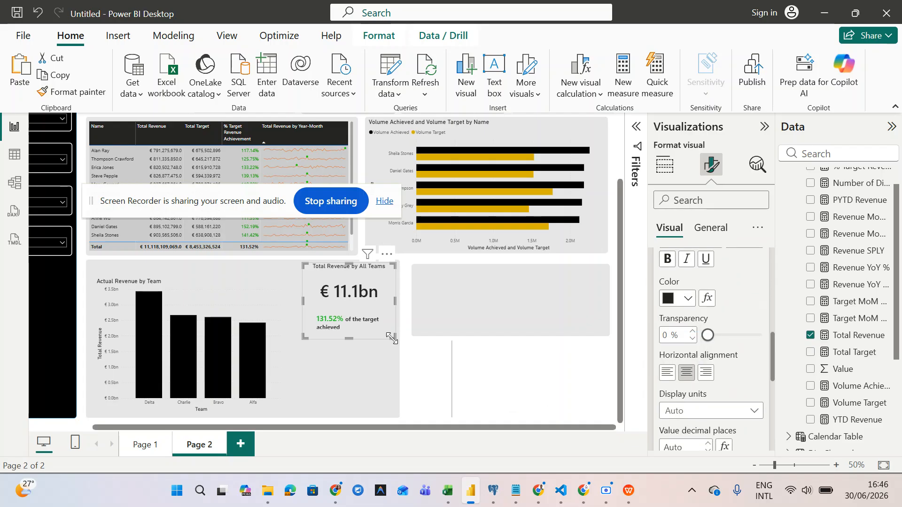
left_click_drag(394, 336, 349, 341)
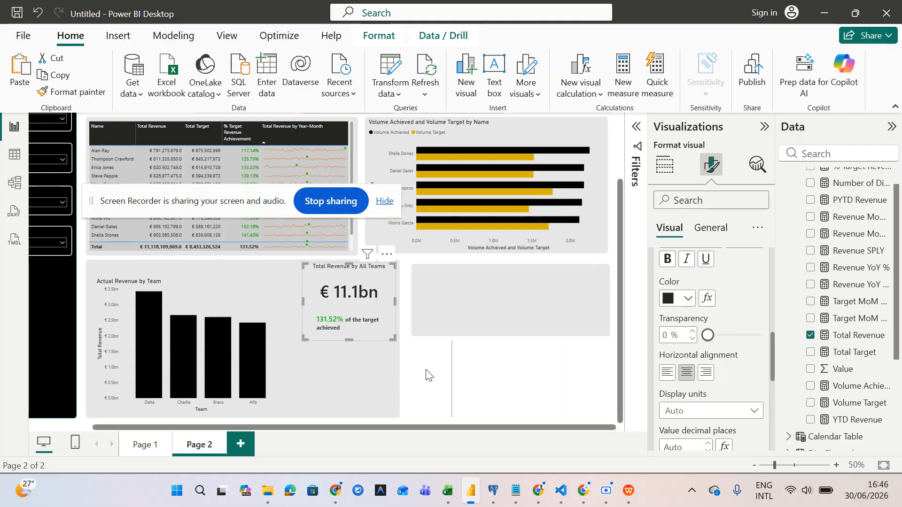
left_click(447, 380)
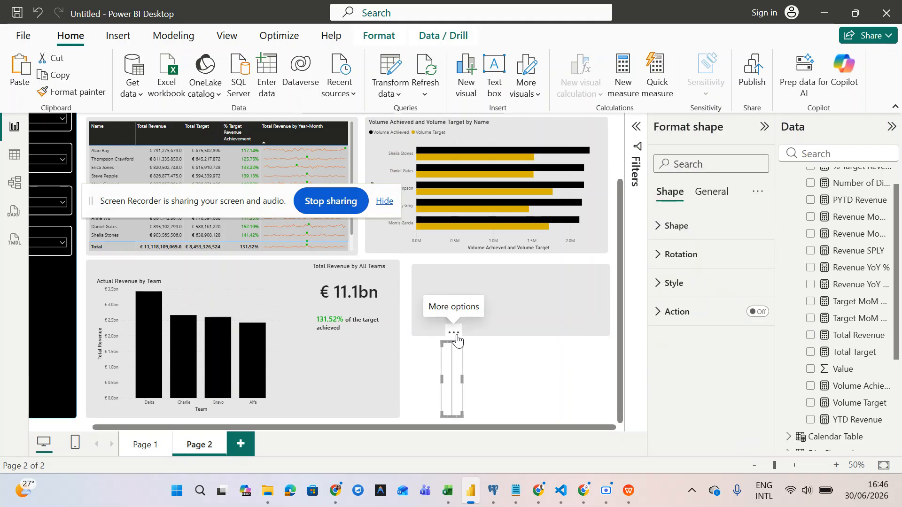
- Set the line shape's overall rotation to 0°
left_click(672, 255)
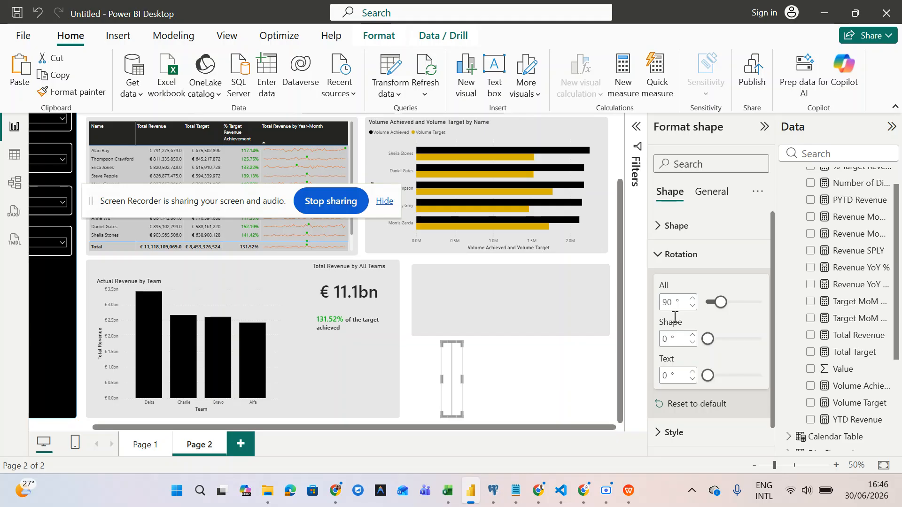
double_click(667, 302)
type("0")
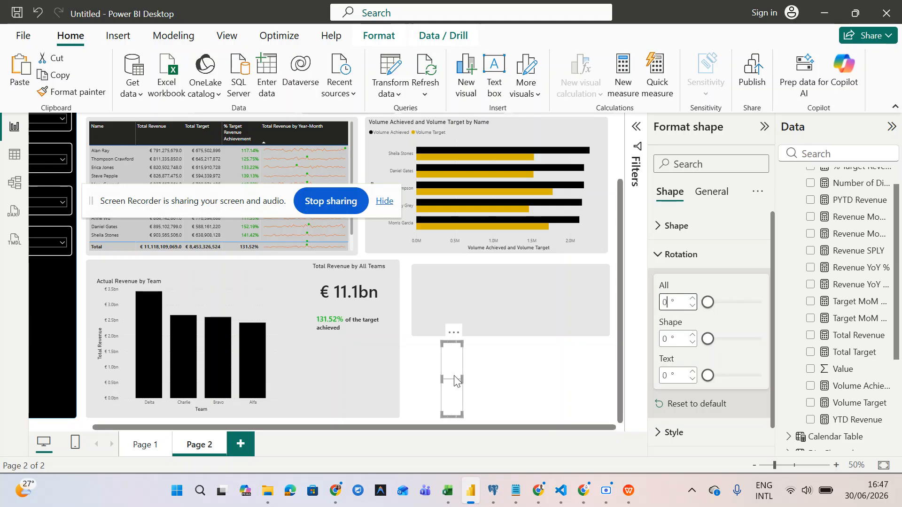
- Reshape the line into a thin strip placed under the 131.52% target text
left_click_drag(464, 380, 566, 366)
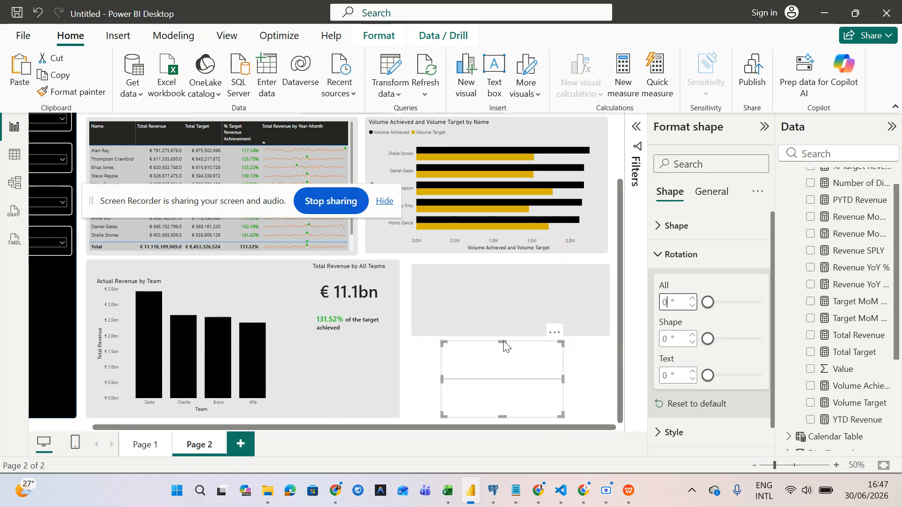
left_click_drag(503, 343, 352, 345)
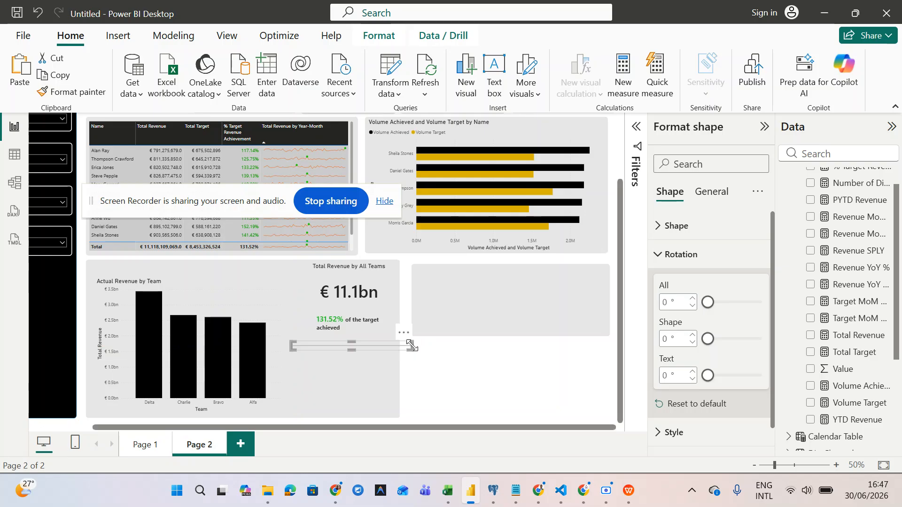
left_click_drag(406, 347, 384, 345)
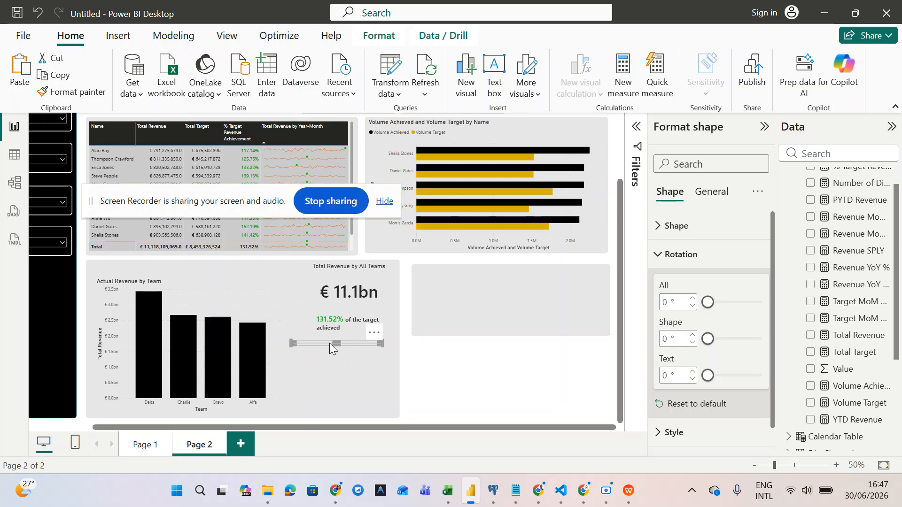
left_click_drag(331, 343, 348, 340)
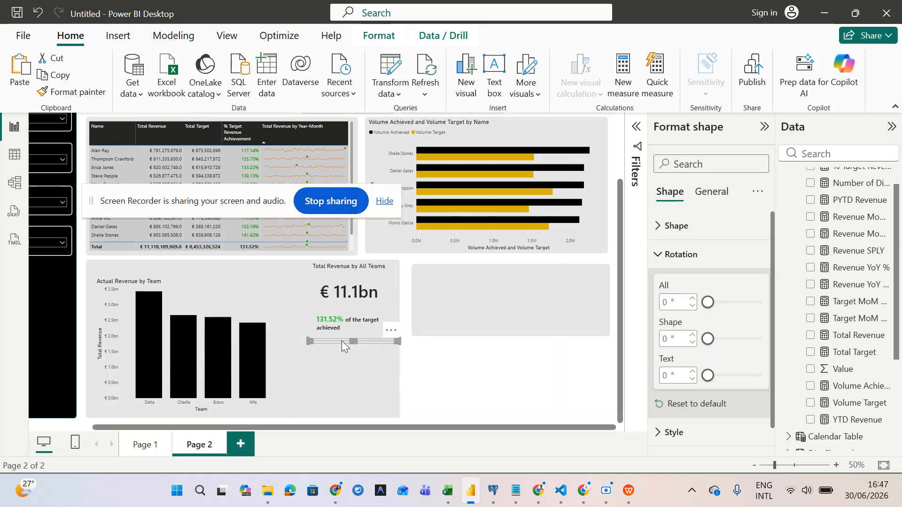
left_click(473, 394)
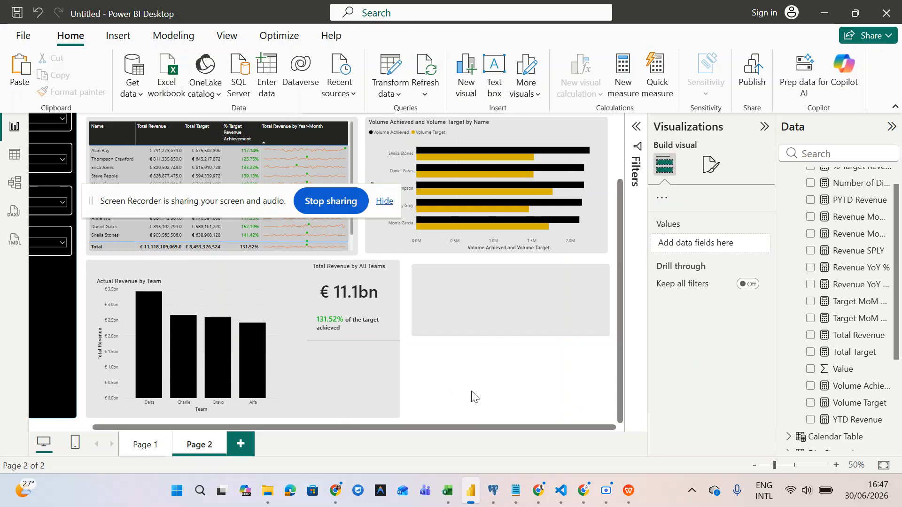
left_click(376, 340)
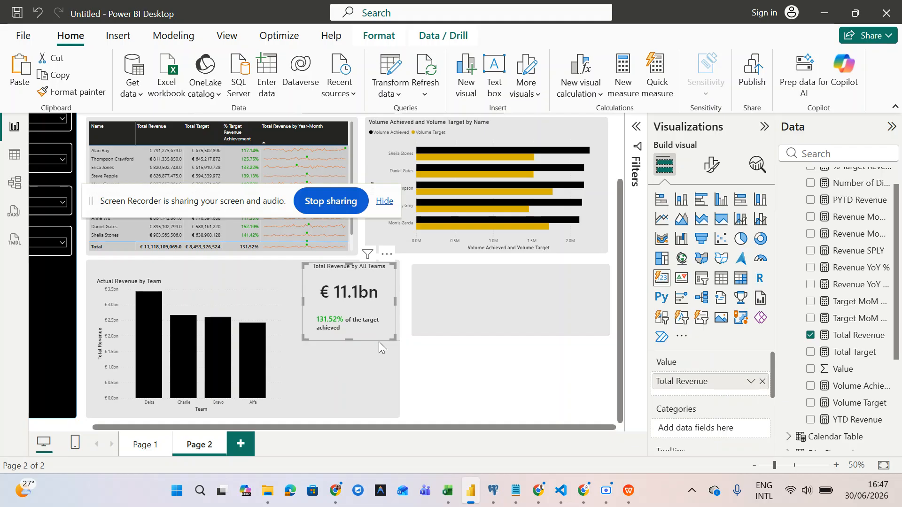
left_click(399, 345)
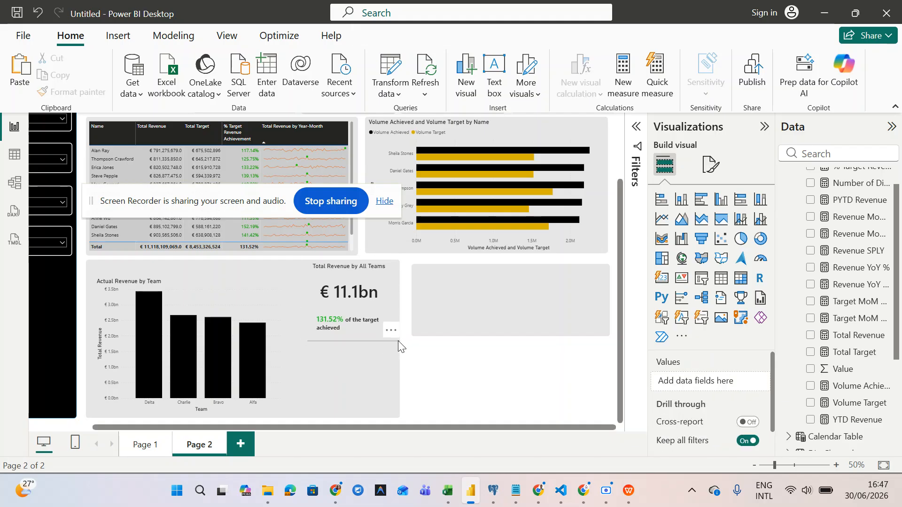
left_click(398, 341)
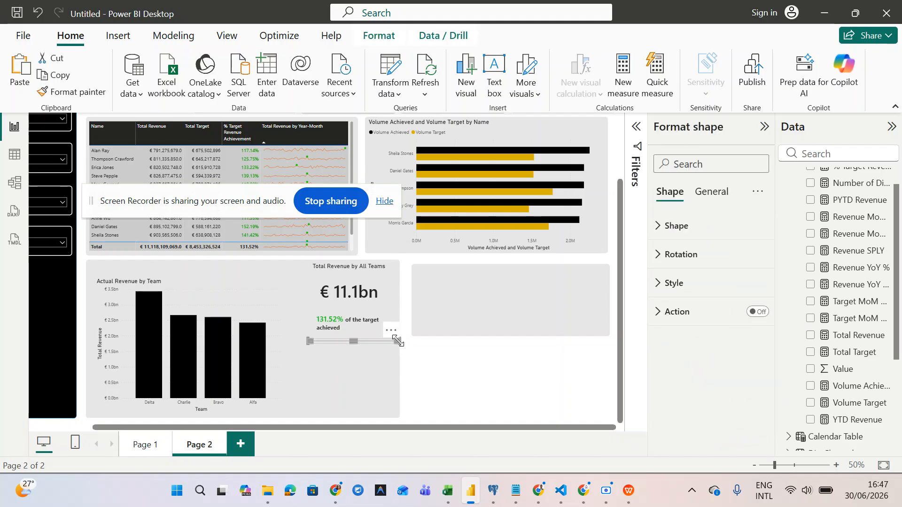
- Rotate the copied horizontal line 90° so it stands vertical
left_click_drag(399, 341, 399, 346)
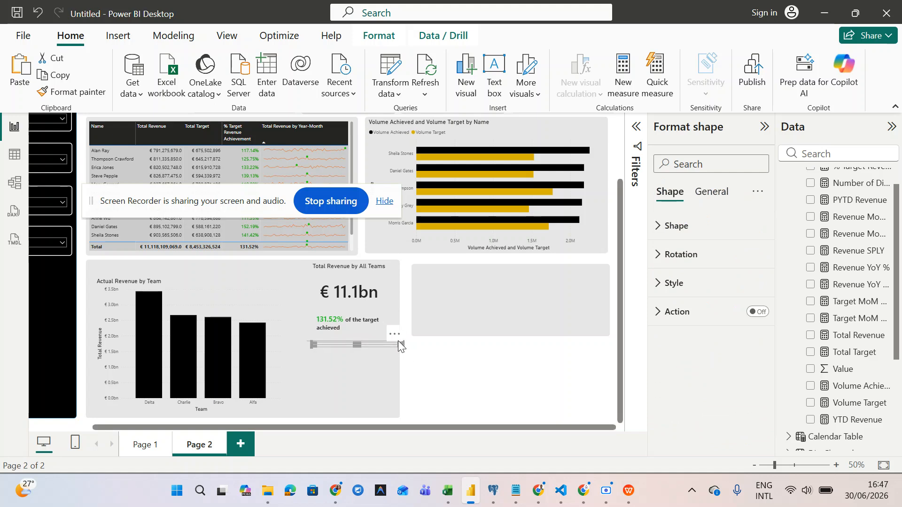
left_click(663, 264)
left_click(670, 302)
type("90")
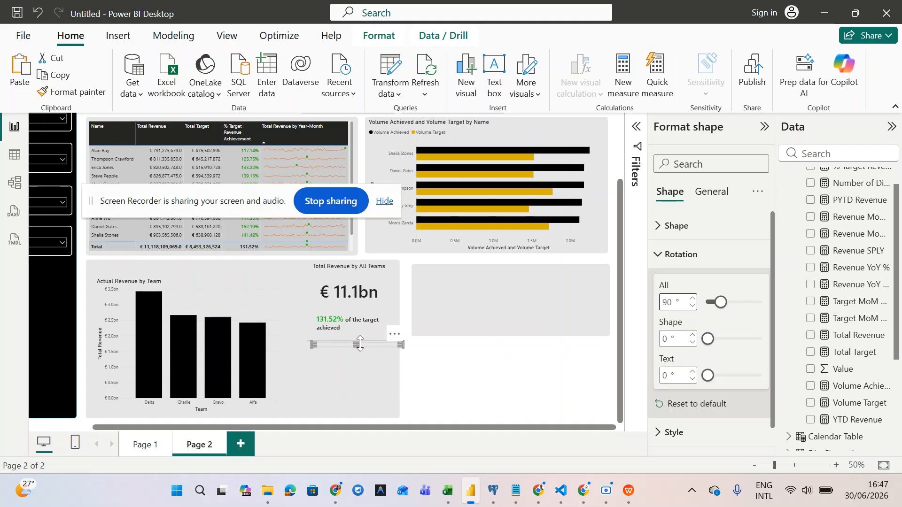
- Place the vertical line at the Total Revenue card's left edge and stretch it to the card's bottom
left_click_drag(340, 346, 389, 387)
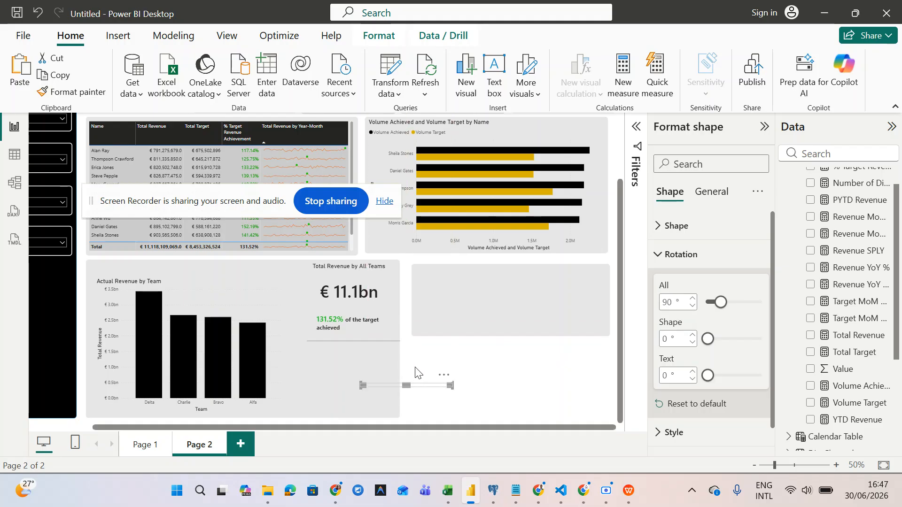
left_click_drag(452, 385, 302, 299)
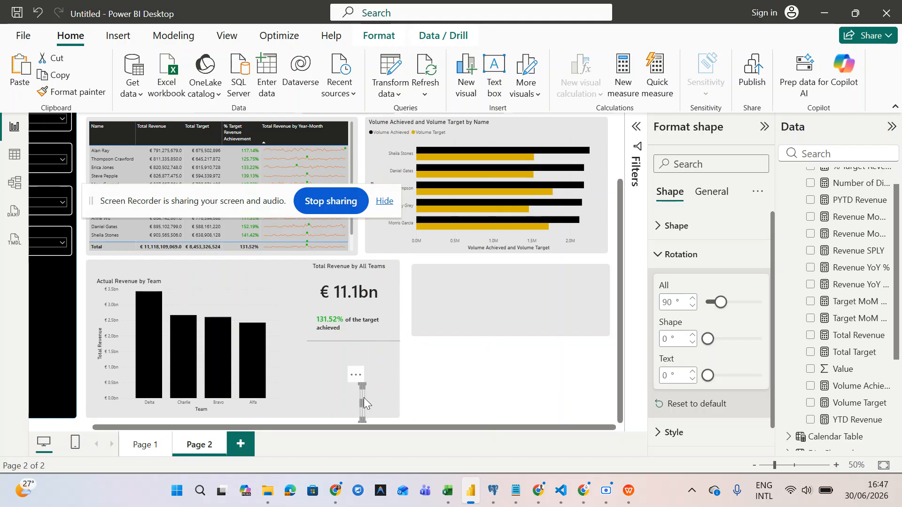
left_click_drag(359, 401, 306, 322)
left_click_drag(362, 399, 311, 326)
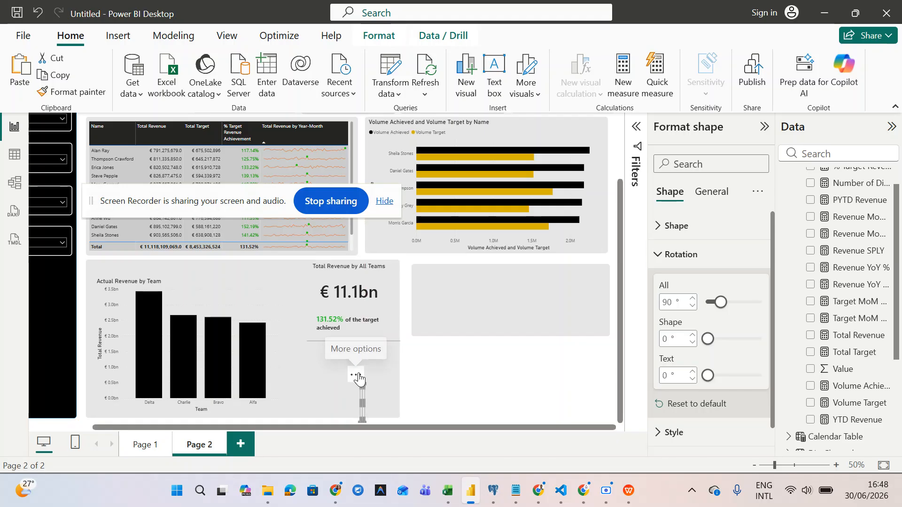
left_click_drag(352, 373, 302, 255)
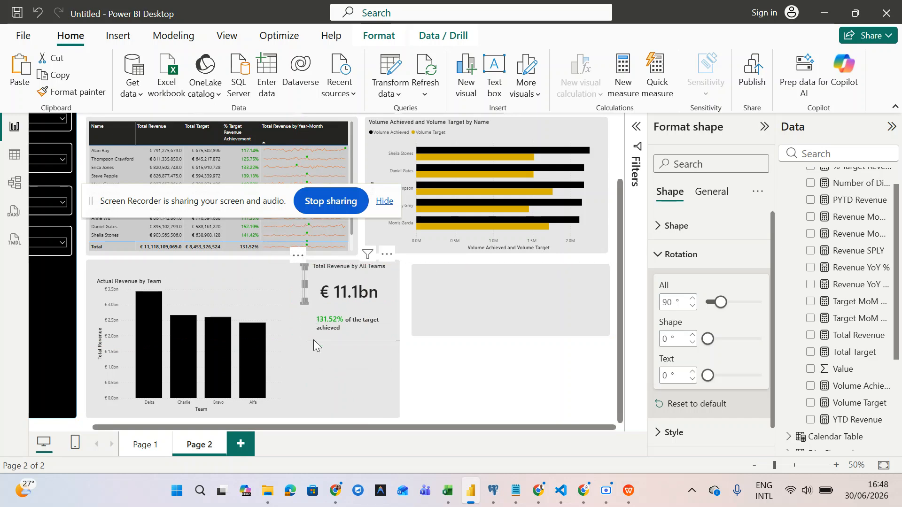
left_click_drag(305, 304, 303, 416)
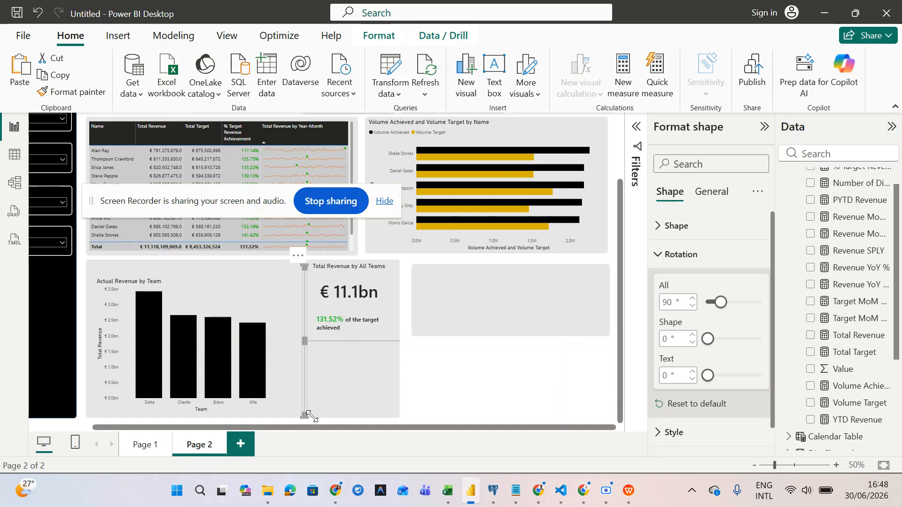
left_click(464, 413)
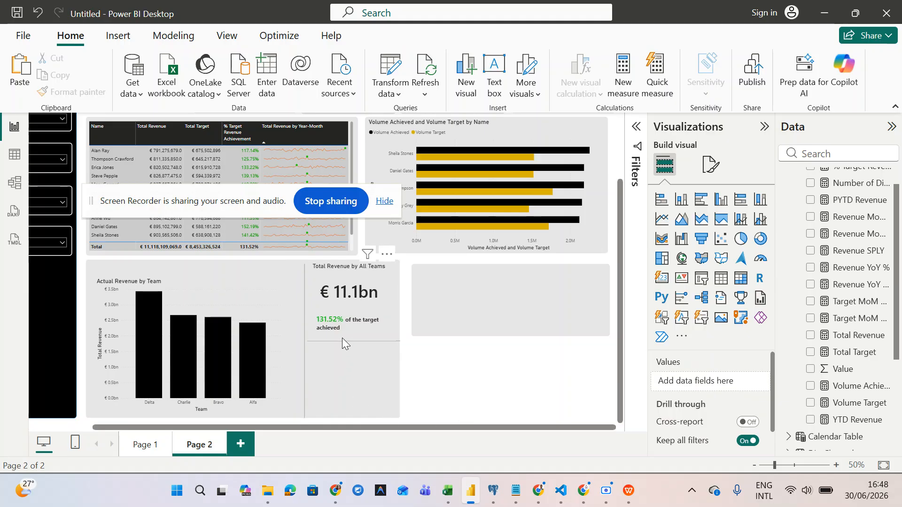
- Align the vertical divider's top with the top of the Total Revenue card
left_click(303, 326)
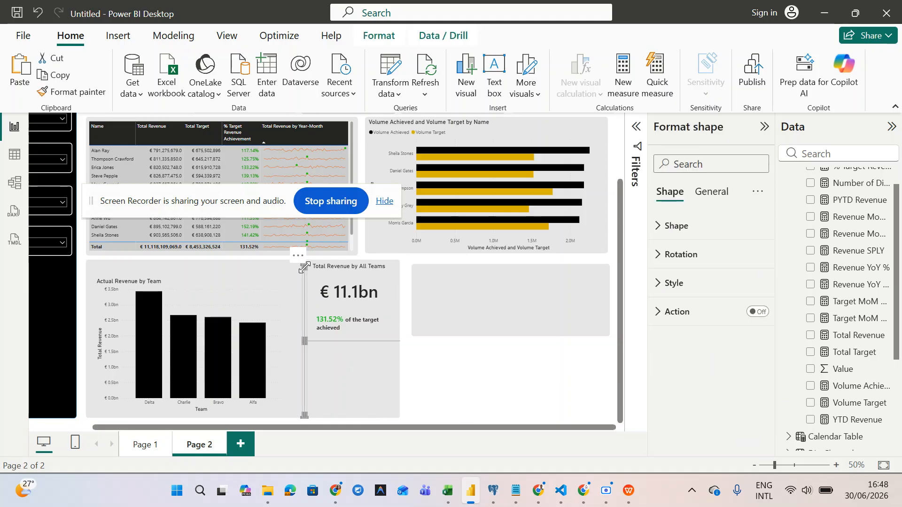
left_click_drag(305, 263, 305, 260)
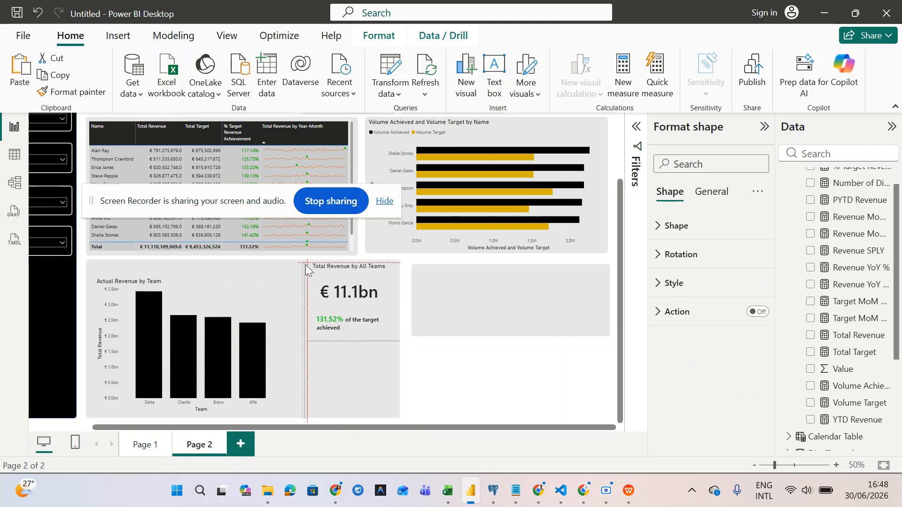
left_click(347, 339)
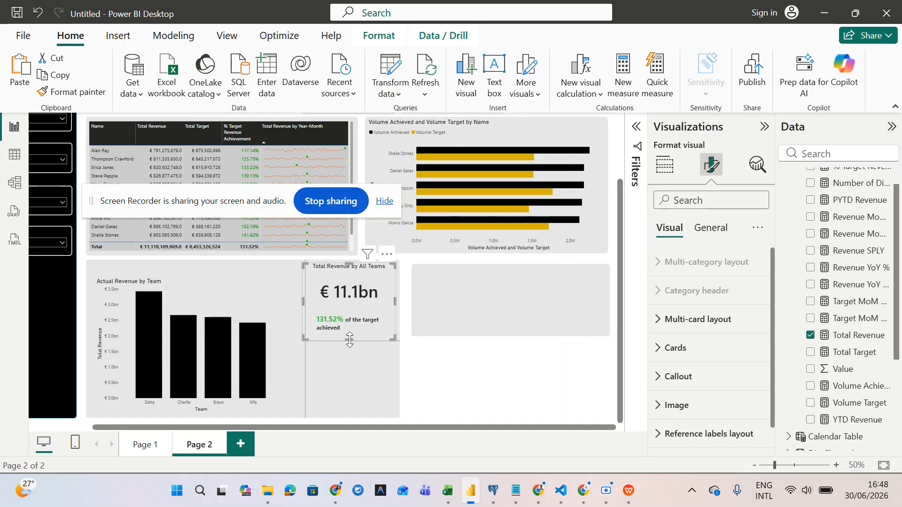
left_click(444, 375)
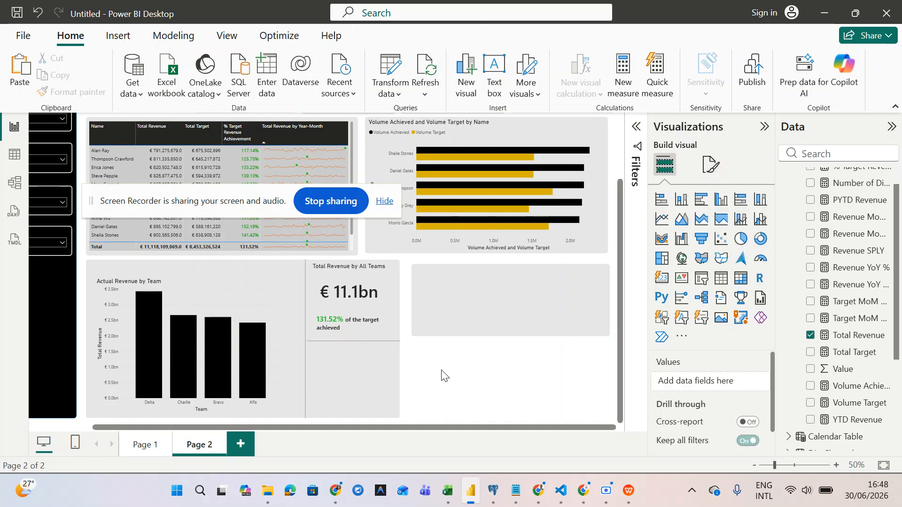
- Extend the horizontal line's left end until it meets the vertical divider
left_click(355, 342)
left_click_drag(308, 337, 304, 337)
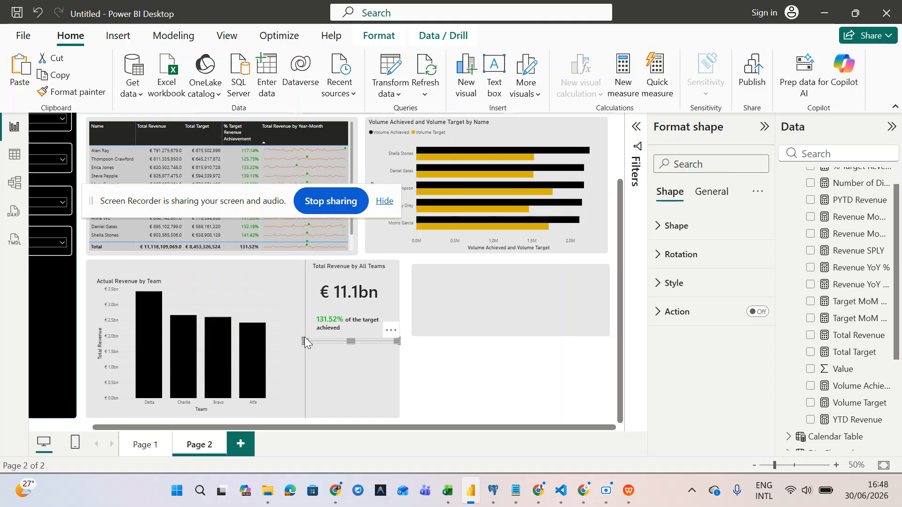
left_click(465, 380)
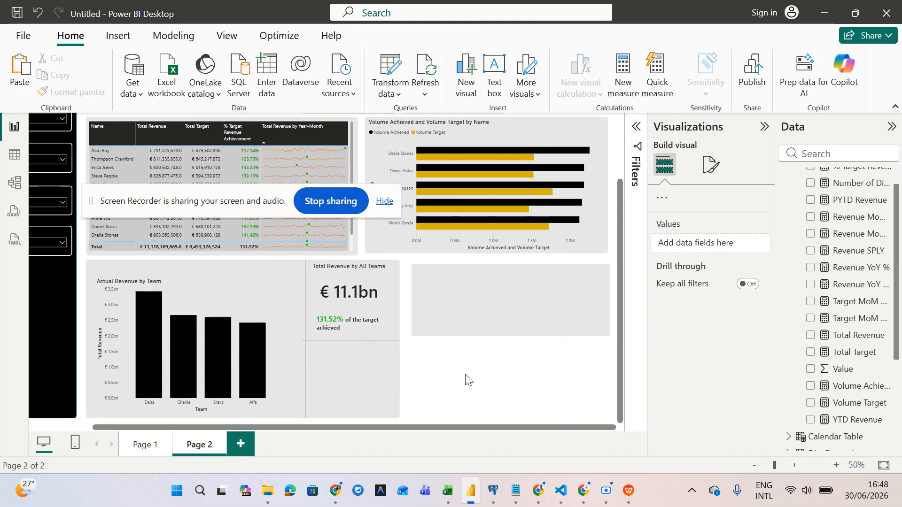
left_click(373, 343)
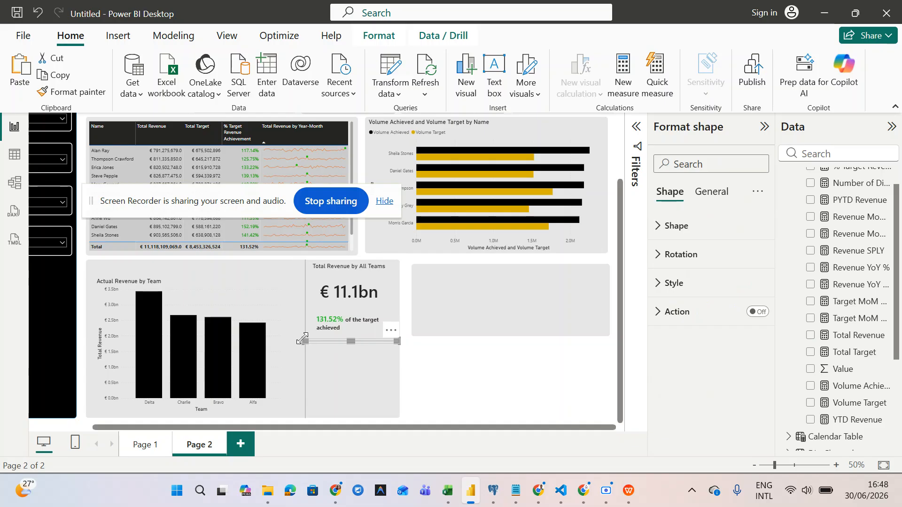
left_click_drag(305, 341, 306, 340)
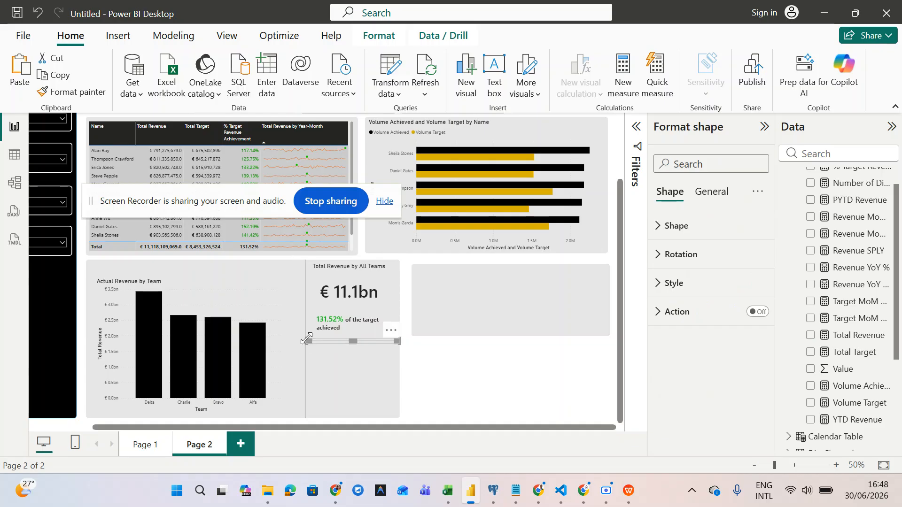
left_click(462, 397)
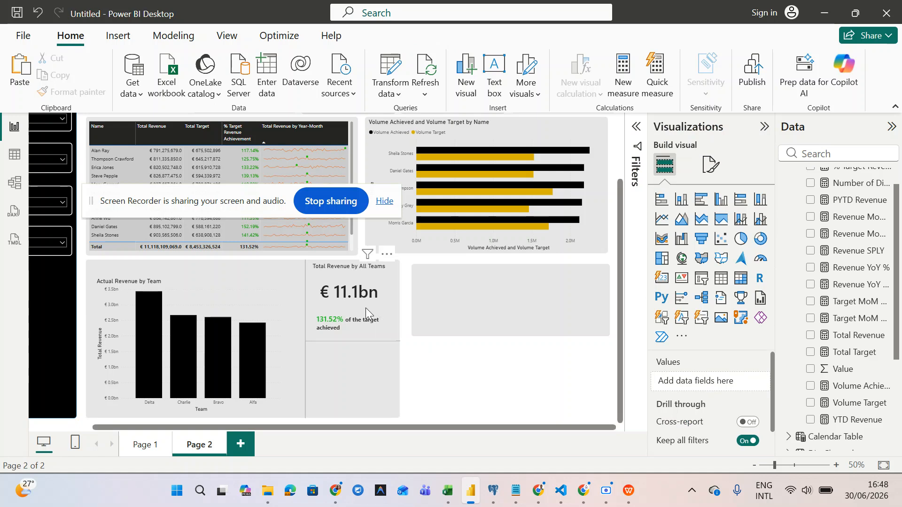
- Move the 27M Volume Achieved card below the horizontal line, under the € 11.1bn card
scroll(474, 397, "up", 3)
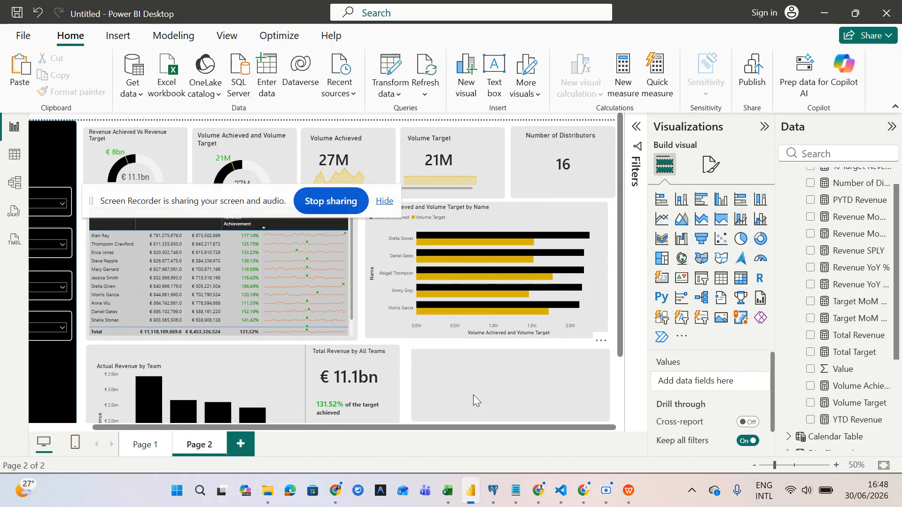
scroll(472, 395, "down", 1)
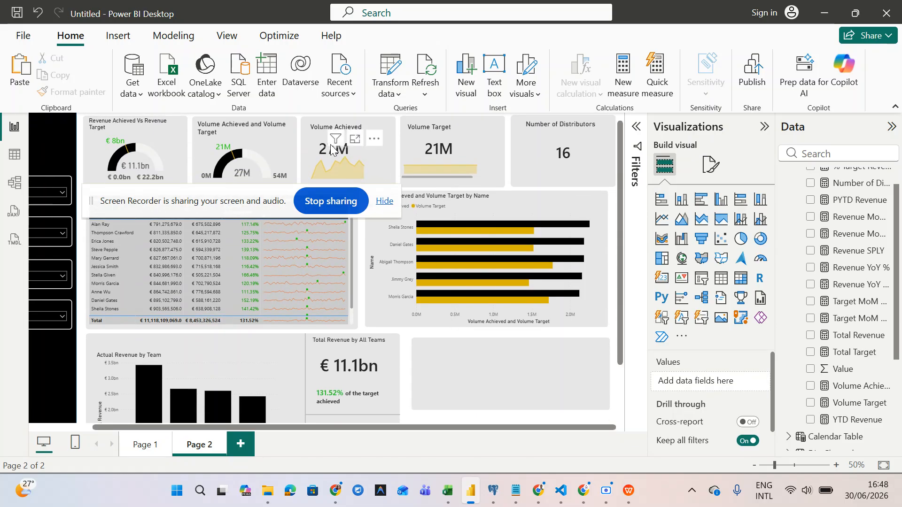
left_click(321, 133)
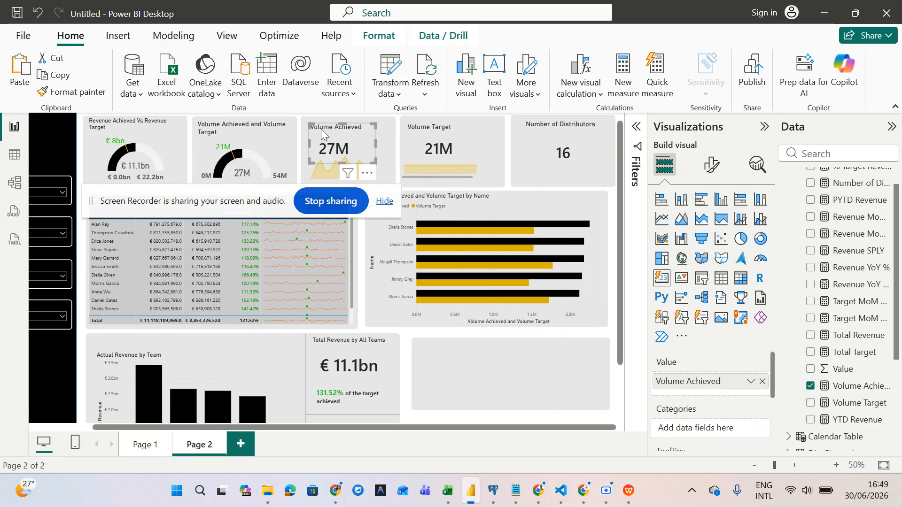
left_click_drag(321, 130, 388, 393)
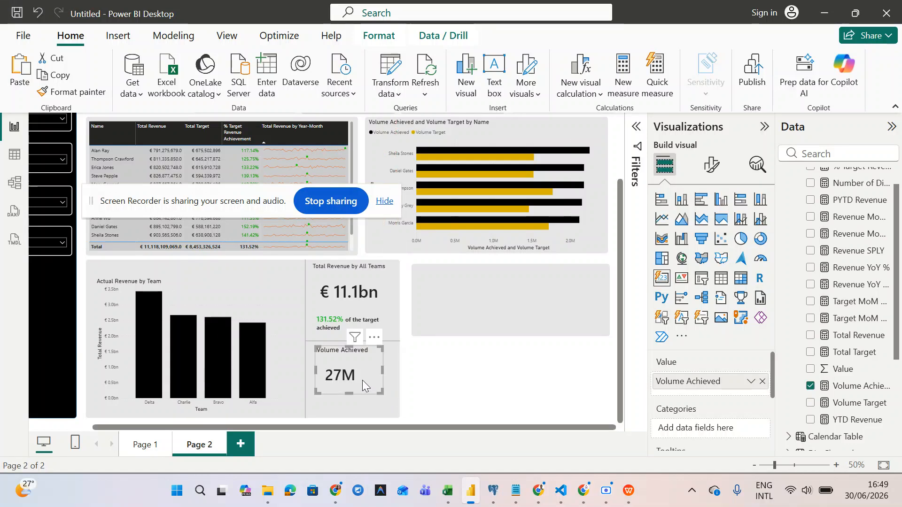
left_click_drag(362, 379, 365, 385)
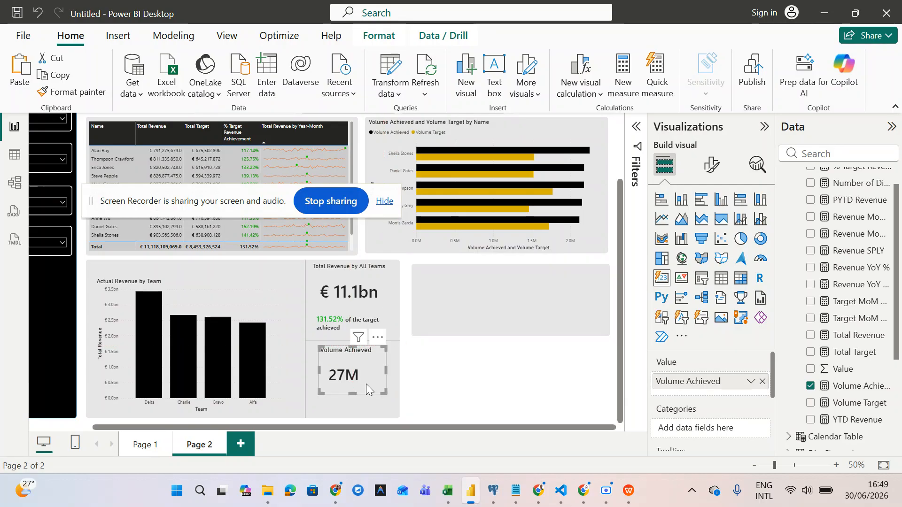
- Copy the DAX formula of the % Target Revenue Achievement measure
left_click(424, 397)
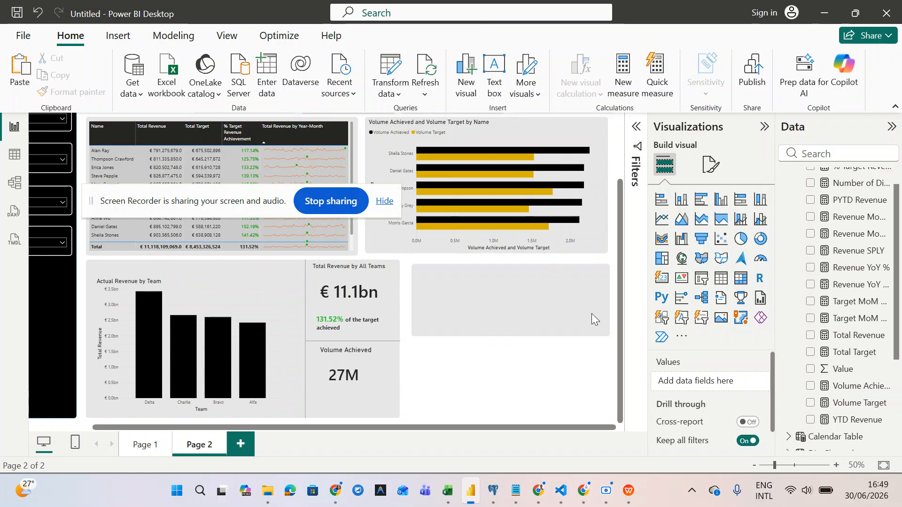
scroll(841, 317, "up", 1)
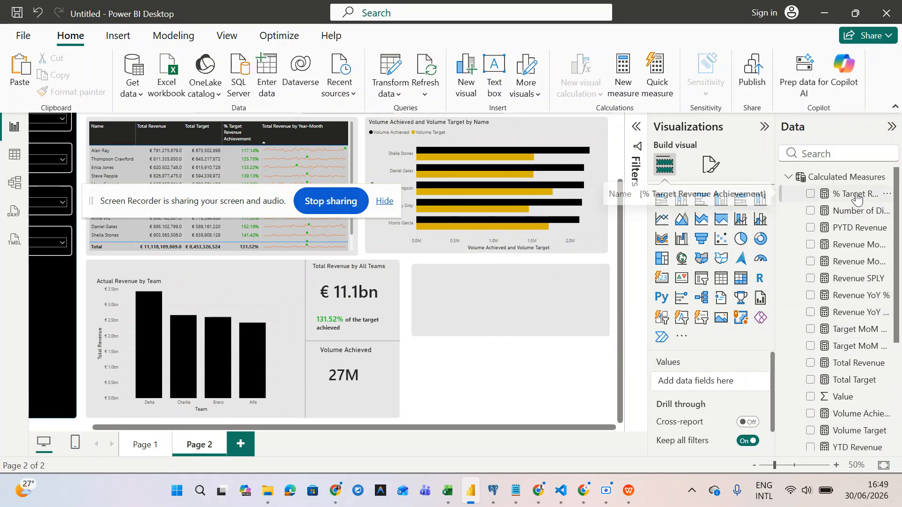
scroll(857, 200, "down", 3)
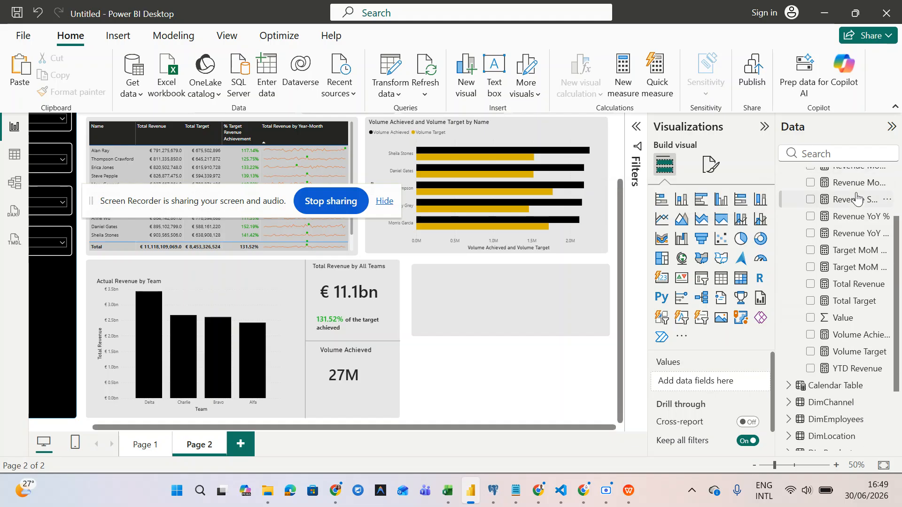
scroll(857, 199, "up", 2)
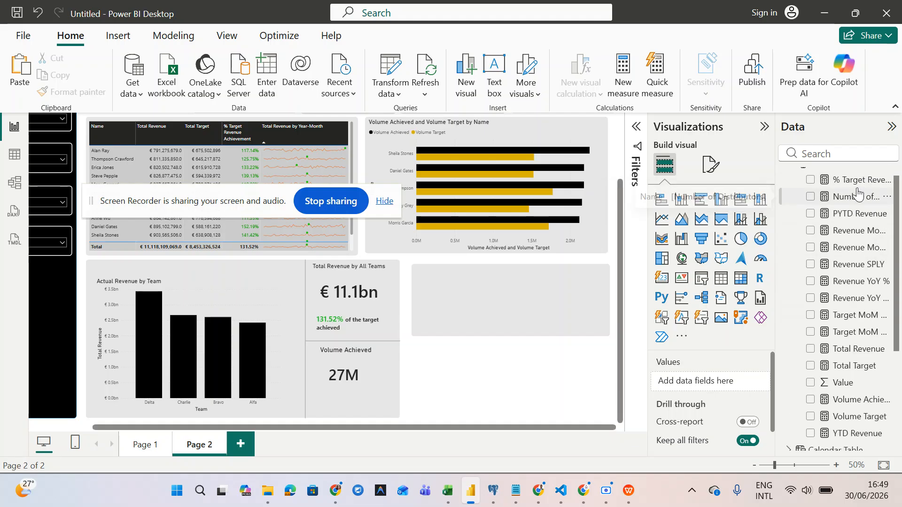
left_click(856, 181)
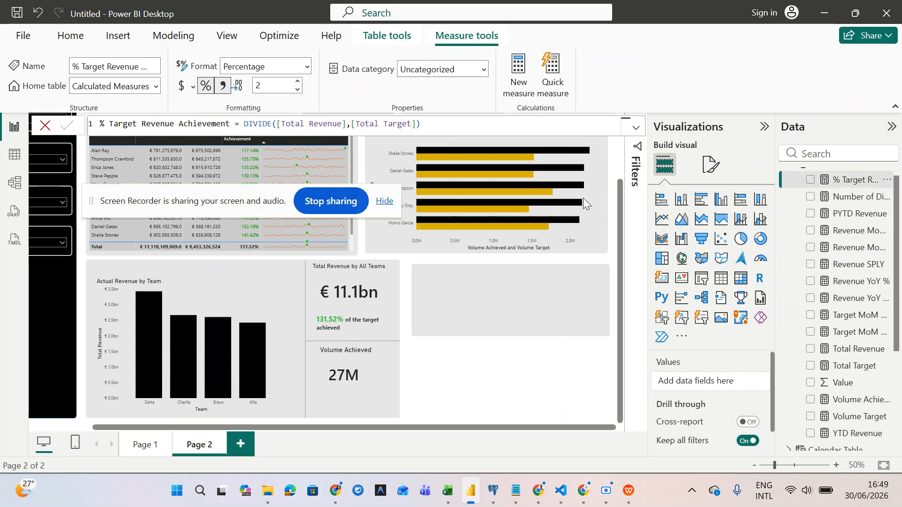
scroll(853, 376, "down", 2)
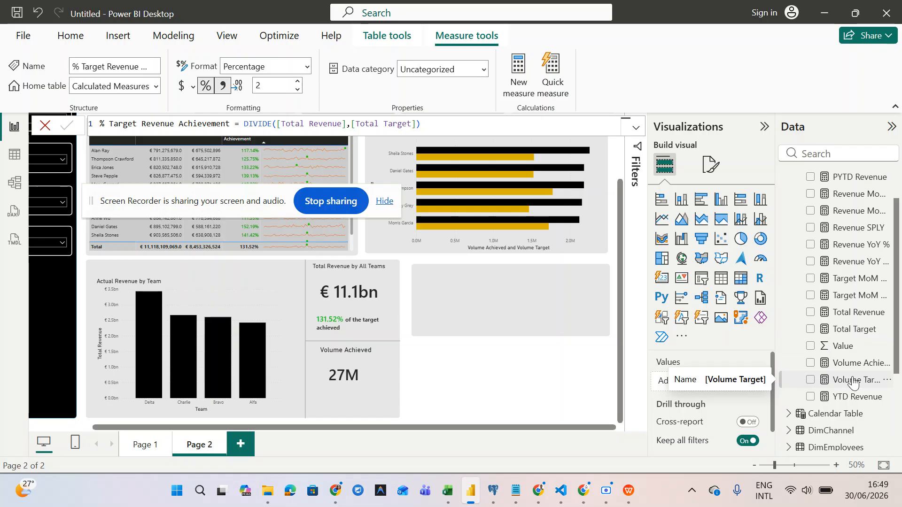
left_click_drag(433, 126, 90, 133)
key("ctrl+c")
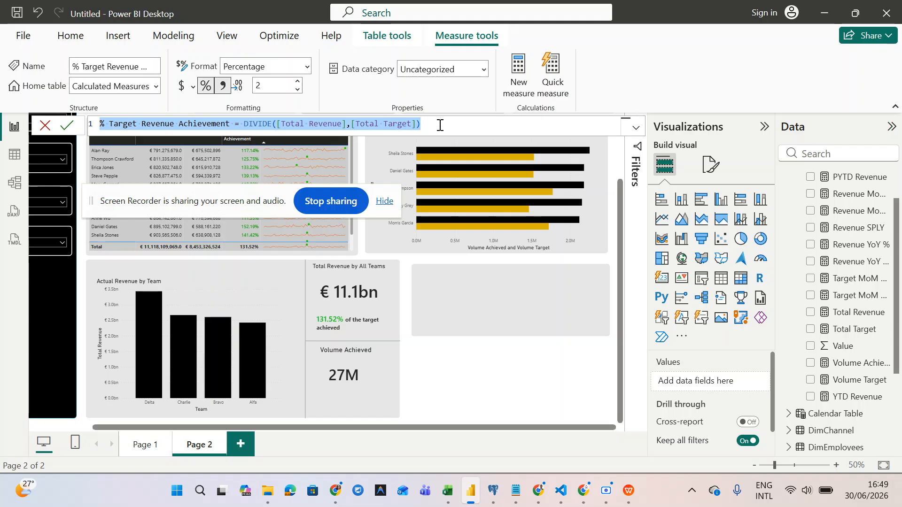
- Create a new measure from the pasted formula, renamed % Target Volume Achievement
left_click(521, 88)
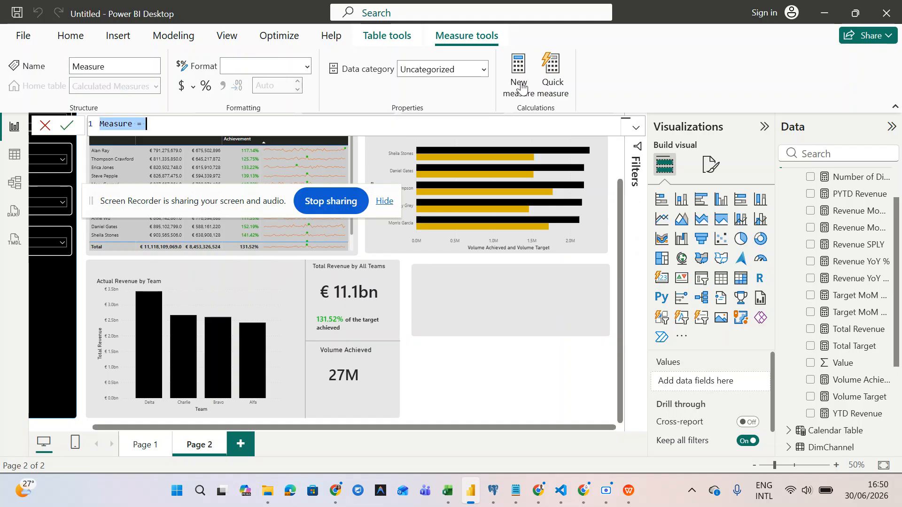
key("BackSpace")
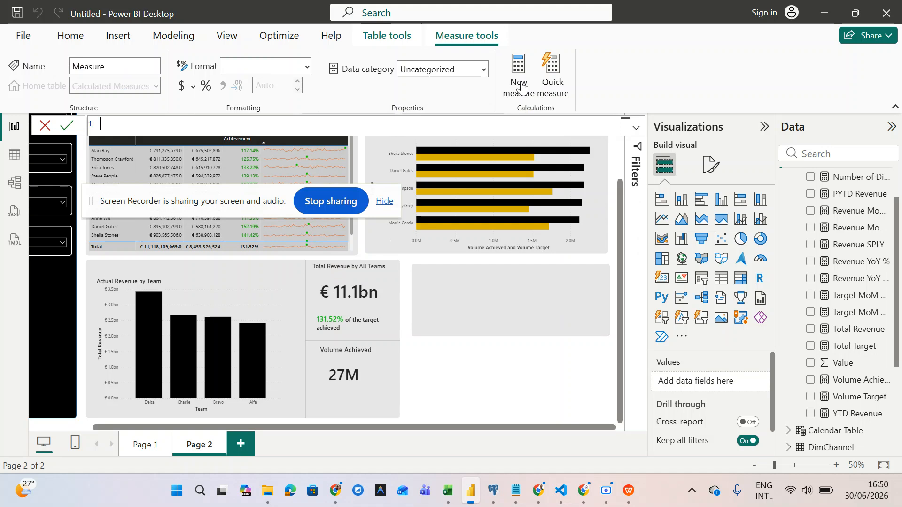
key("ctrl+v")
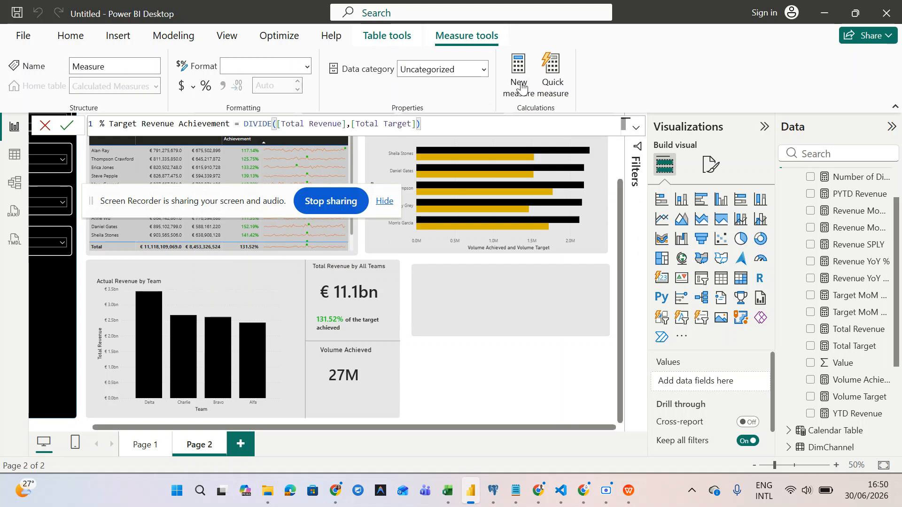
double_click(173, 124)
left_click(175, 125)
key("BackSpace")
key("BackSpace")
key("BackSpace")
key("BackSpace")
key("BackSpace")
key("BackSpace")
key("BackSpace")
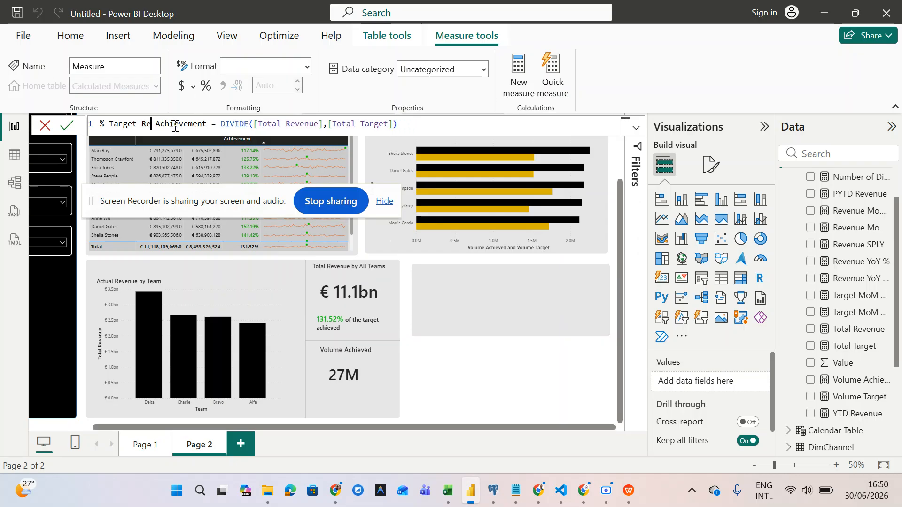
type("Volume")
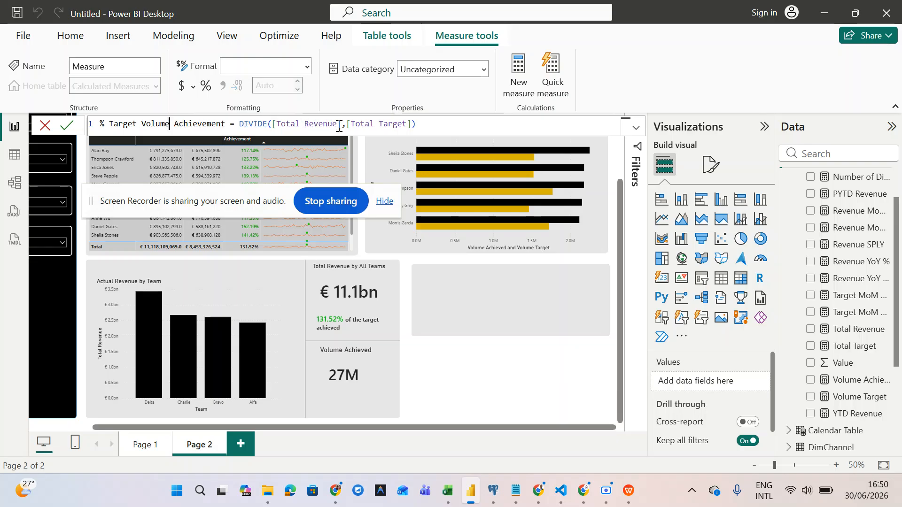
- Change the formula to DIVIDE([Volume Achieved],[Volume Target]) and commit the measure
double_click(324, 124)
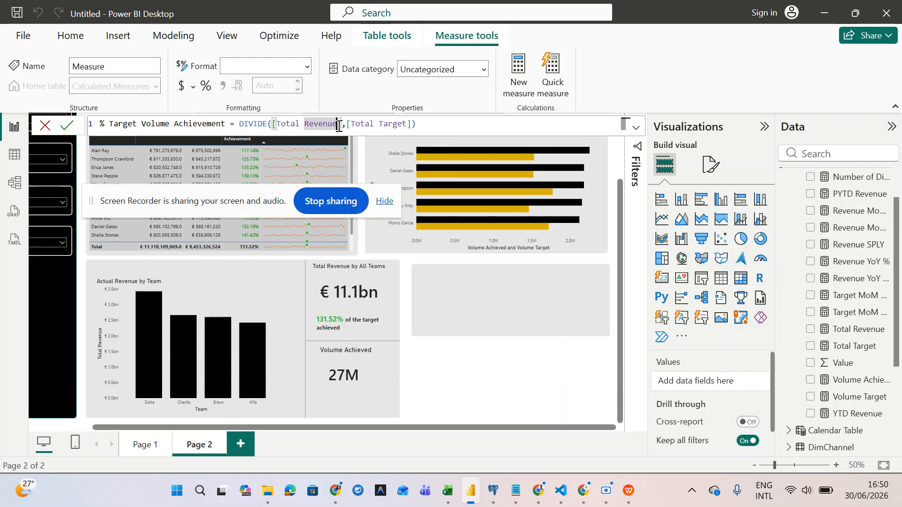
key("BackSpace")
key("BackSpace")
key("BackSpace")
key("BackSpace")
key("BackSpace")
key("BackSpace")
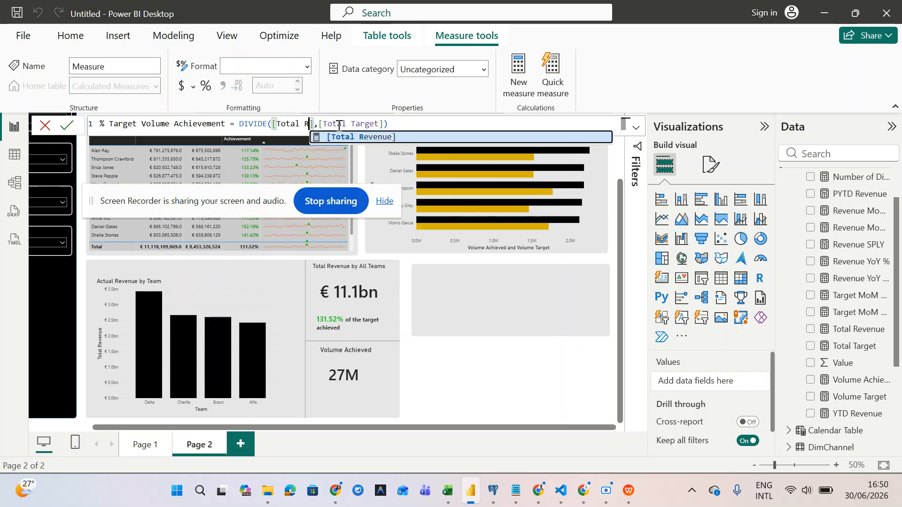
key("BackSpace")
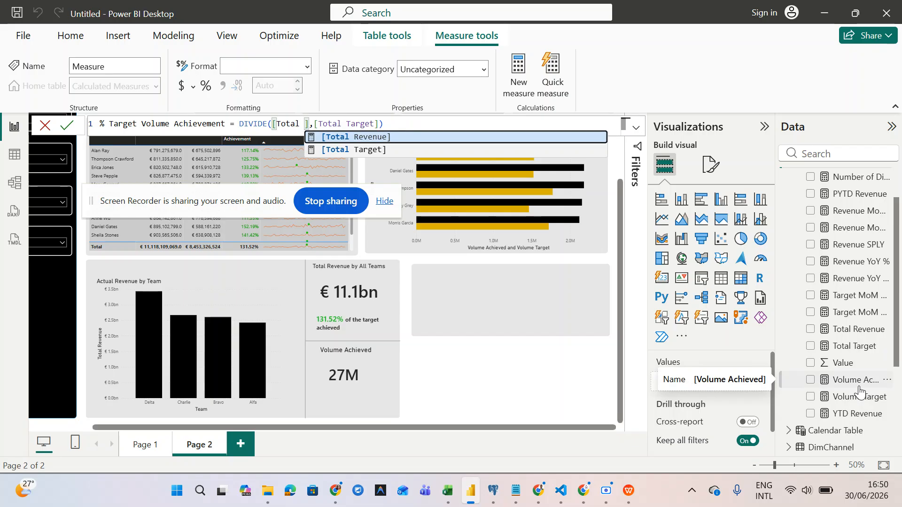
key("BackSpace")
key("BackSpace")
key("BackSpace")
key("BackSpace")
key("BackSpace")
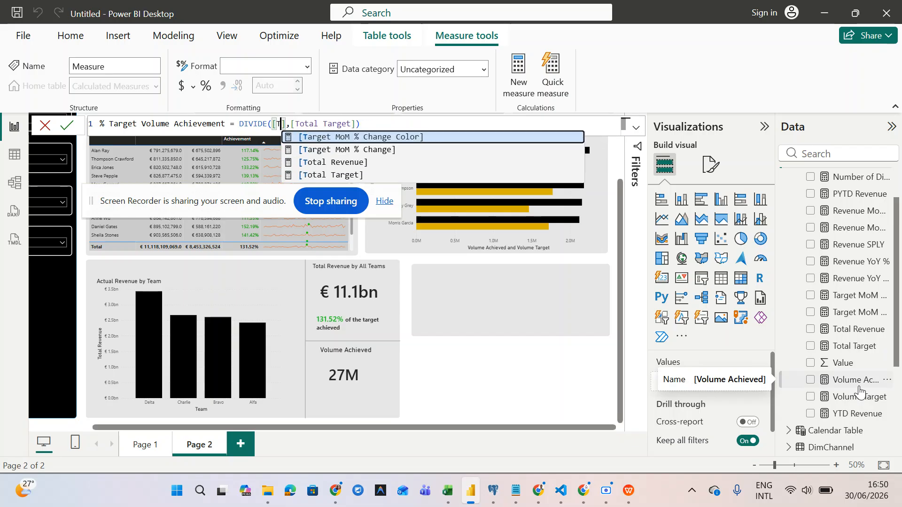
key("BackSpace")
type("Vol")
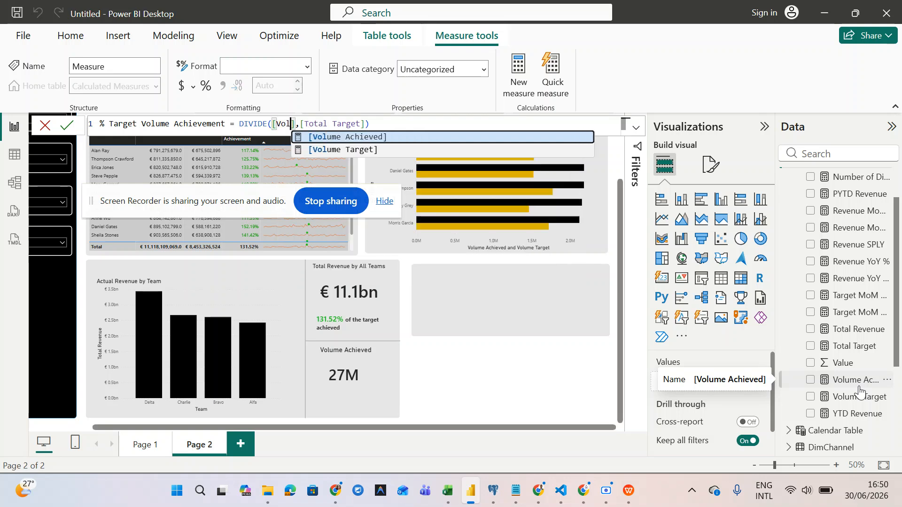
key("Tab")
key("Right")
key("Right")
key("Right")
key("Right")
key("Right")
key("Right")
key("Right")
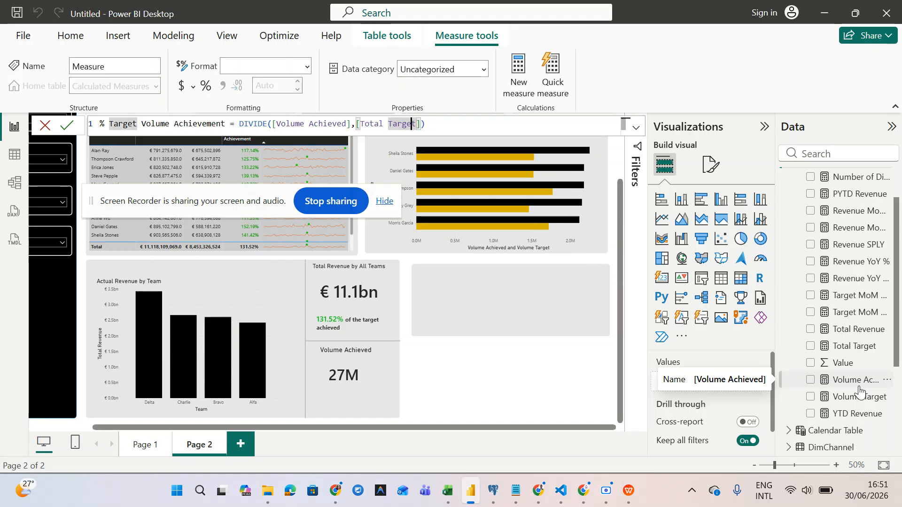
key("BackSpace")
key("BackSpace")
key("BackSpace")
key("BackSpace")
key("BackSpace")
key("BackSpace")
key("BackSpace")
key("BackSpace")
key("BackSpace")
key("BackSpace")
key("BackSpace")
key("BackSpace")
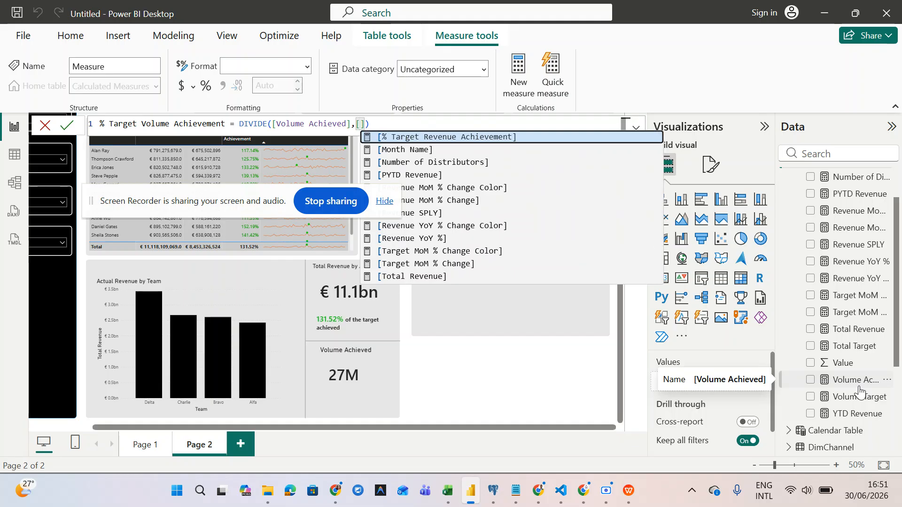
type("V")
key("Down")
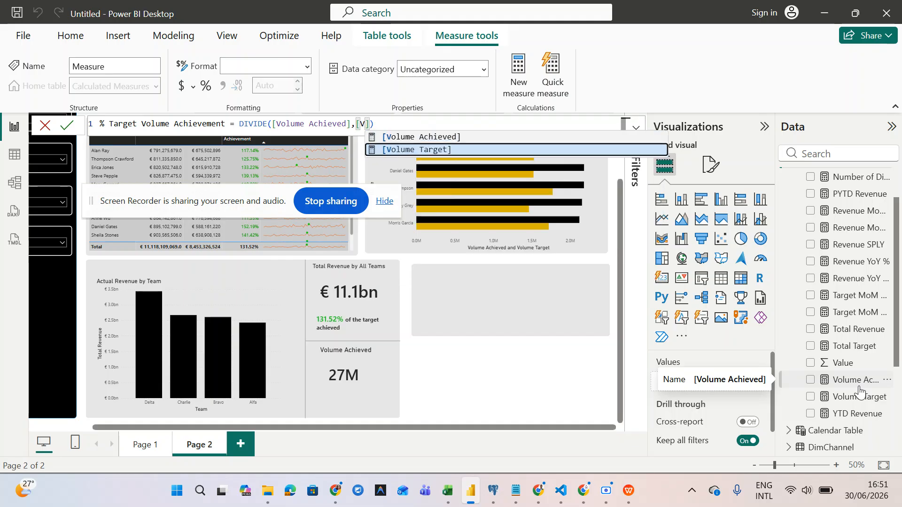
key("Tab")
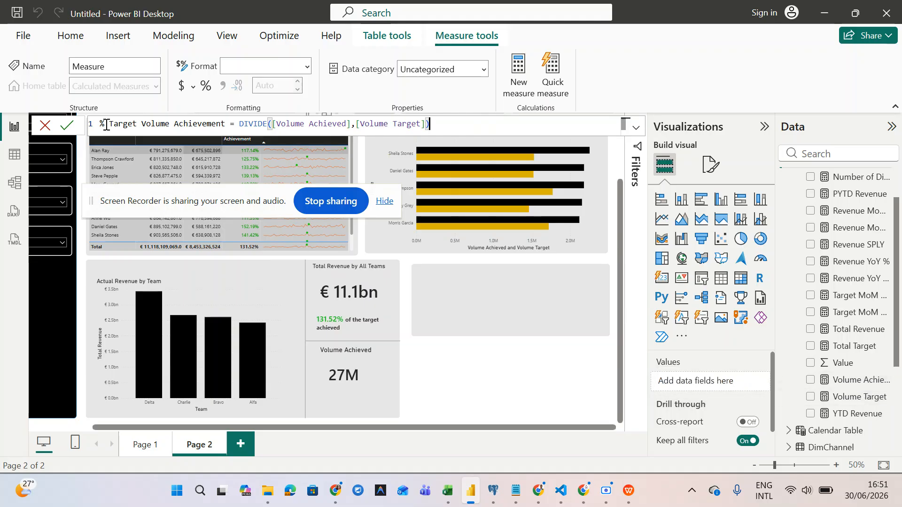
left_click(67, 125)
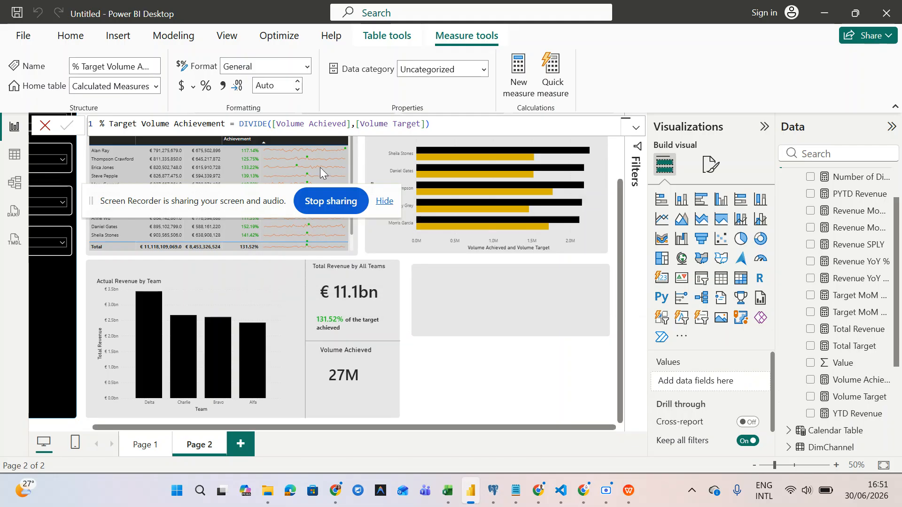
scroll(844, 287, "up", 3)
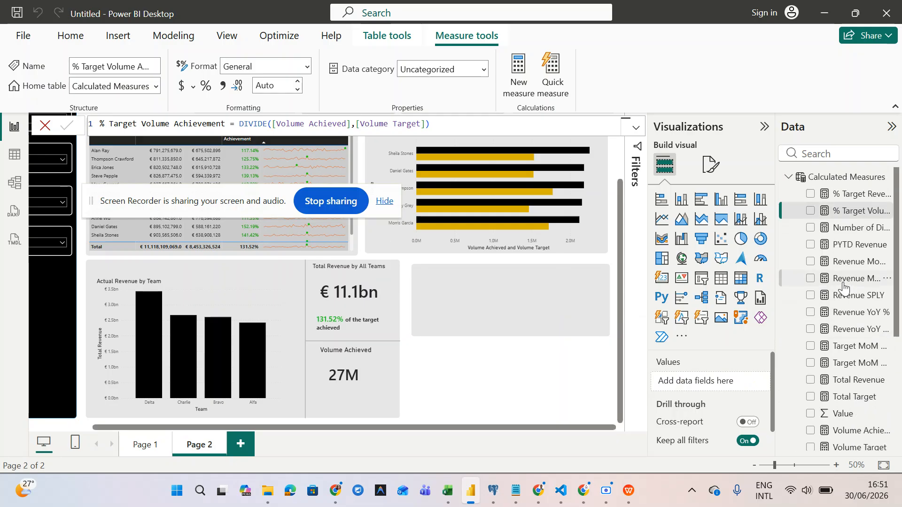
- Switch the Visualizations pane to formatting and select the Volume Achieved card
scroll(691, 378, "down", 2)
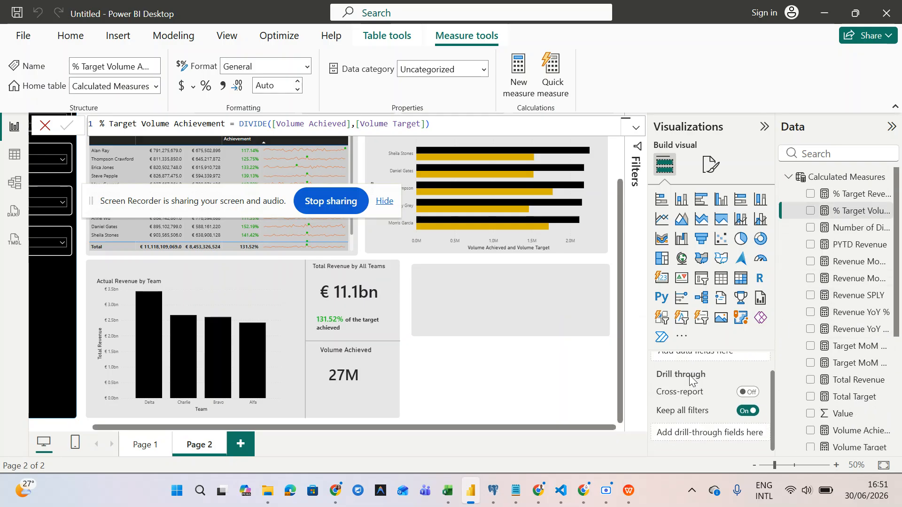
left_click(705, 177)
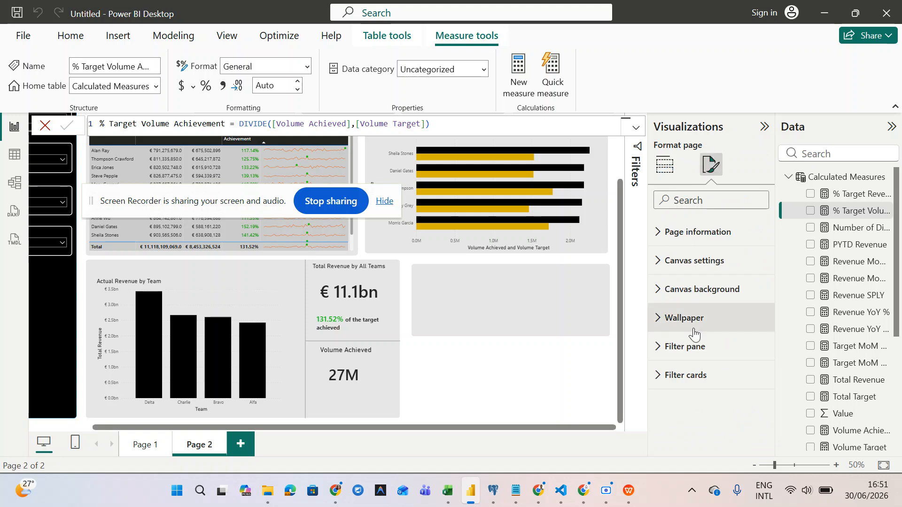
left_click(673, 173)
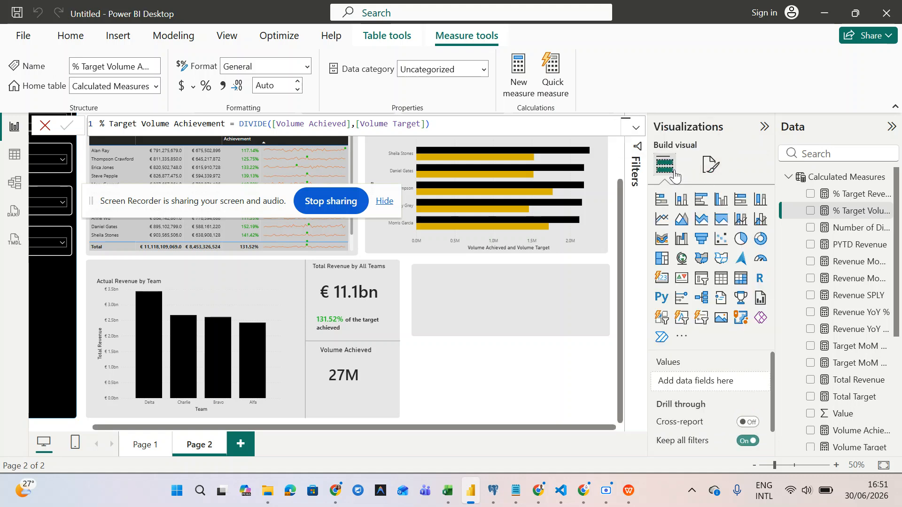
left_click(711, 171)
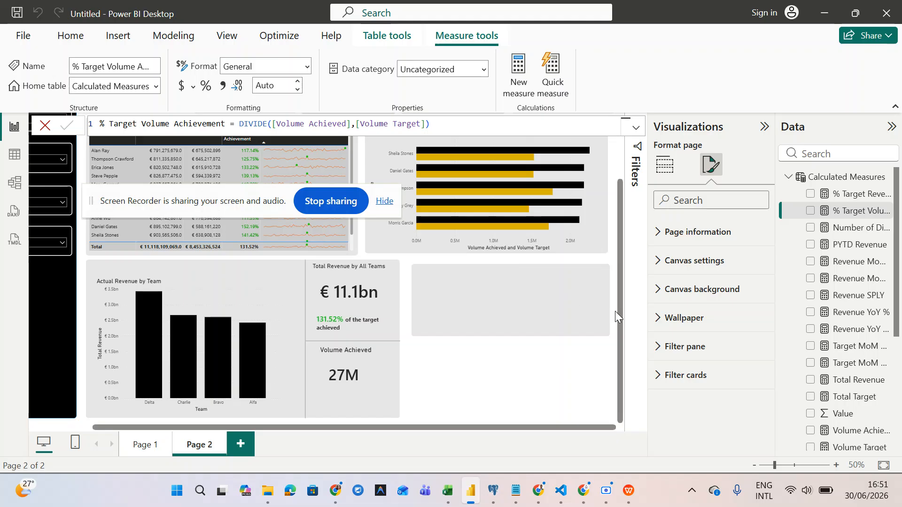
left_click(376, 365)
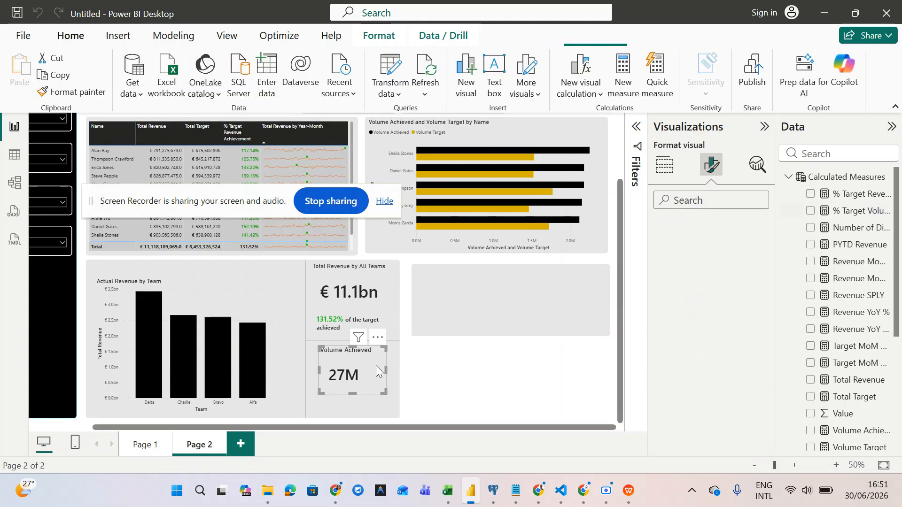
- Add % Target Volume Achievement as the Volume Achieved card's reference label
scroll(713, 309, "down", 1)
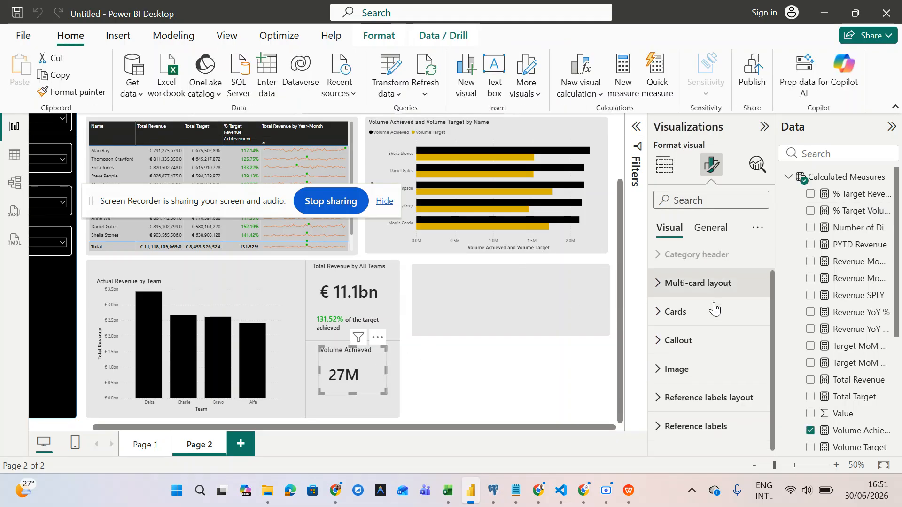
left_click(659, 436)
scroll(658, 430, "down", 2)
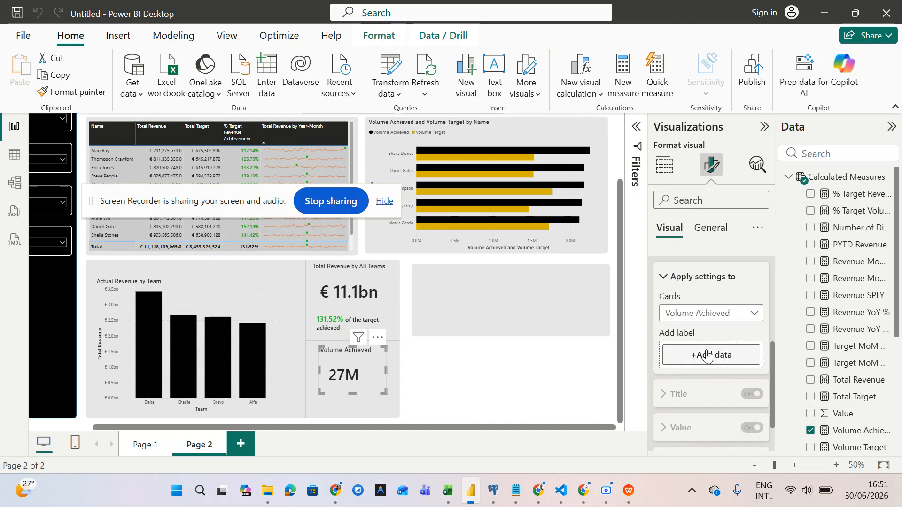
left_click_drag(852, 212, 711, 358)
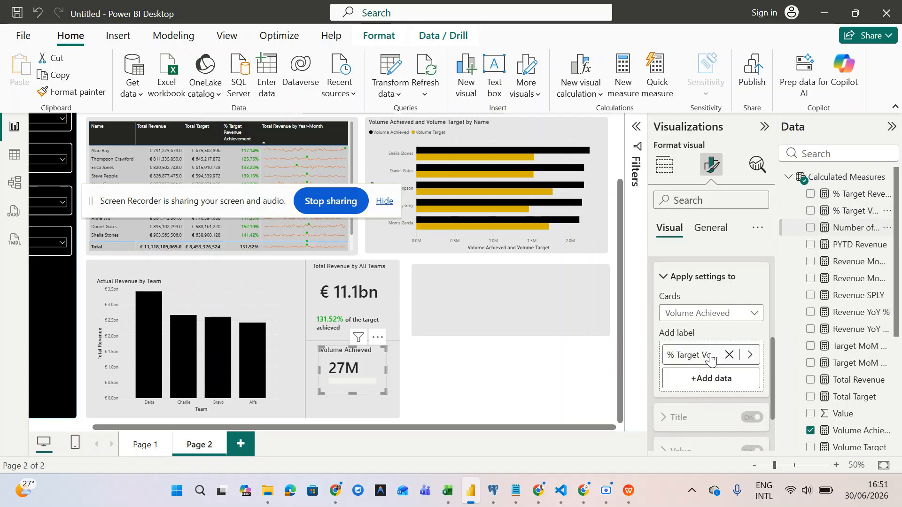
scroll(711, 359, "down", 1)
left_click(712, 308)
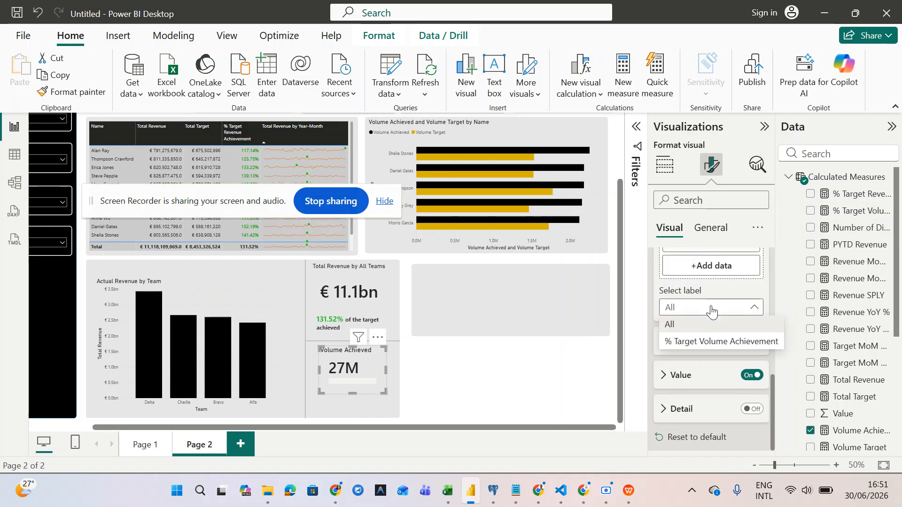
left_click(711, 342)
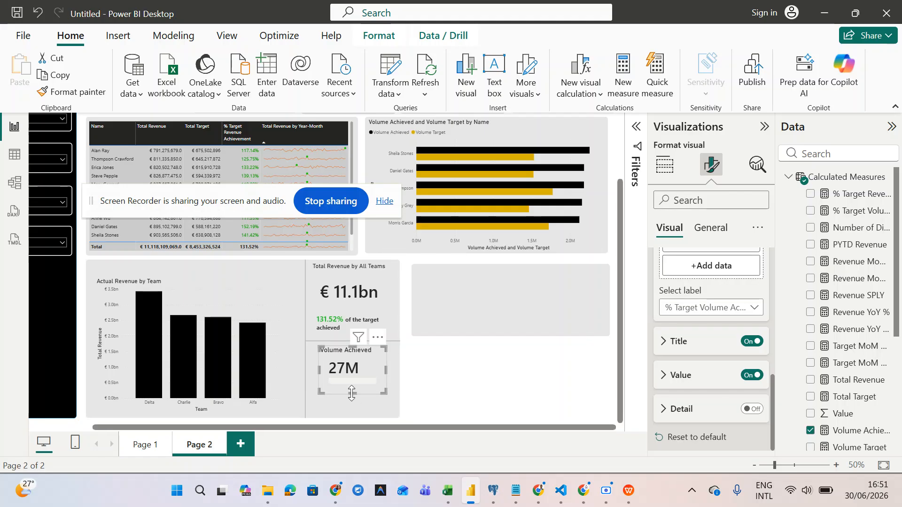
- Enlarge the card to reveal the full label and select the % Target Volume Achievement measure
left_click_drag(351, 394, 348, 423)
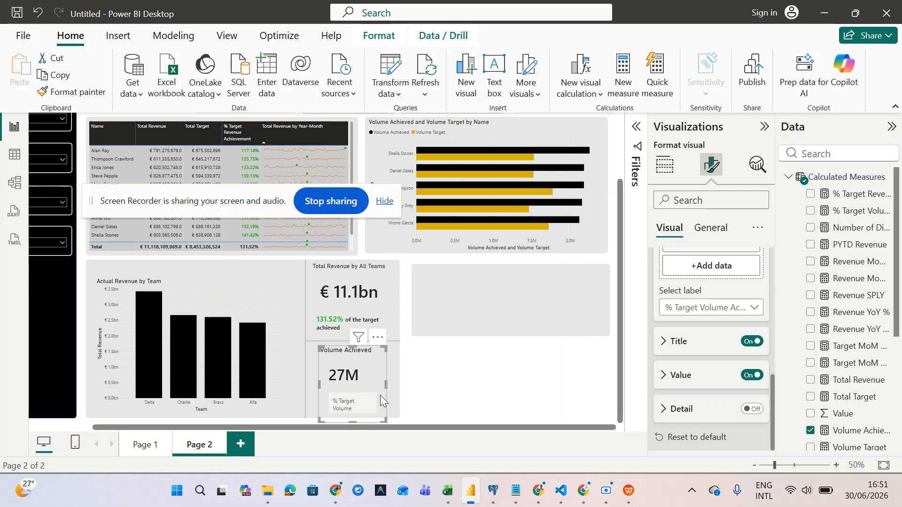
left_click_drag(385, 387, 410, 388)
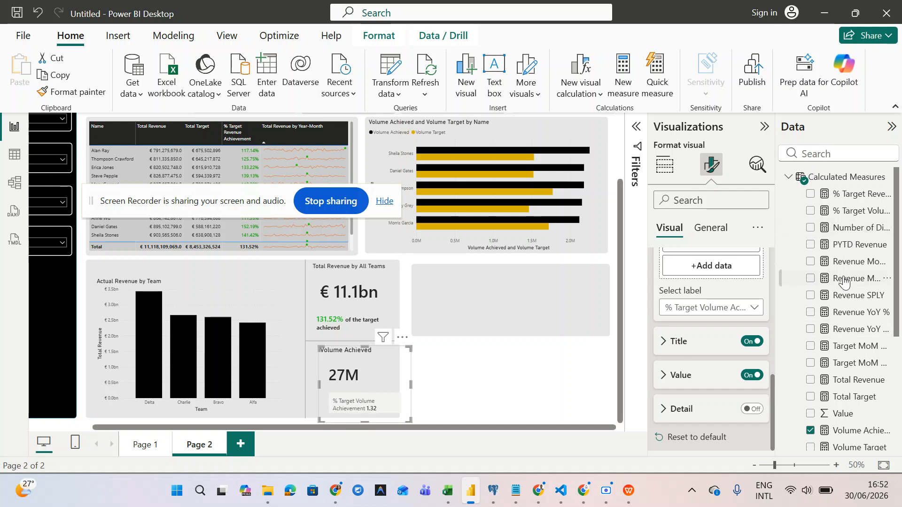
left_click(849, 217)
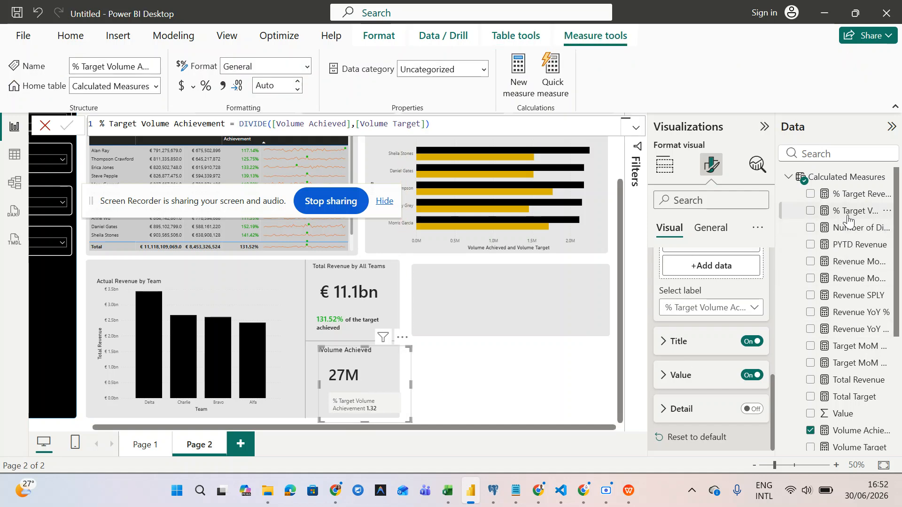
- Format % Target Volume Achievement as a percentage, hide the label title and enable its detail line
left_click(206, 86)
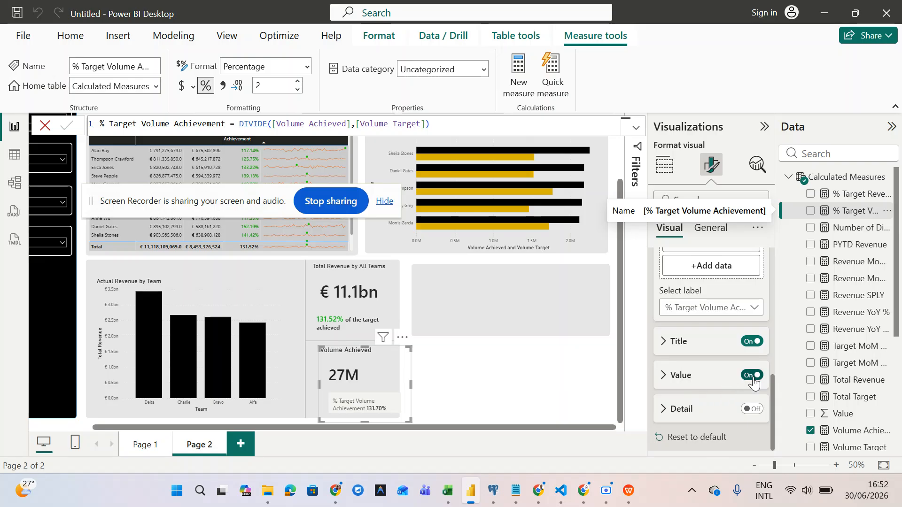
left_click(754, 343)
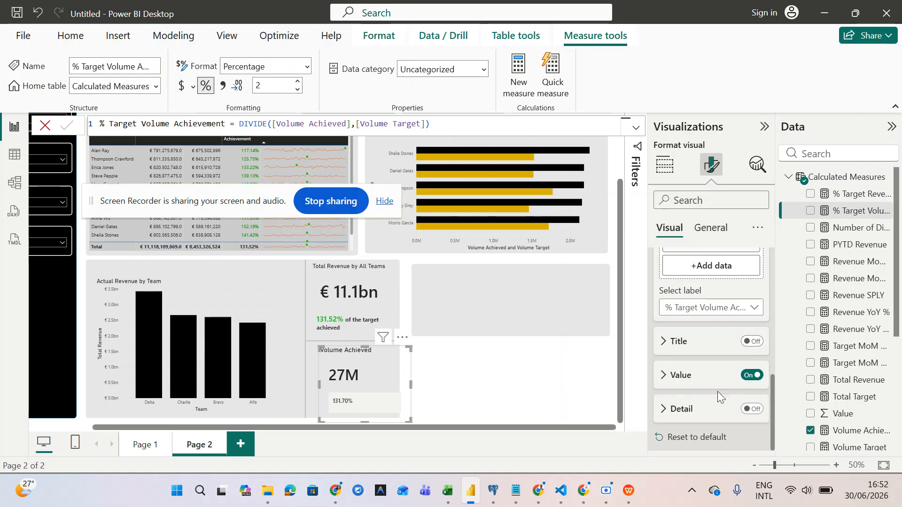
left_click(750, 410)
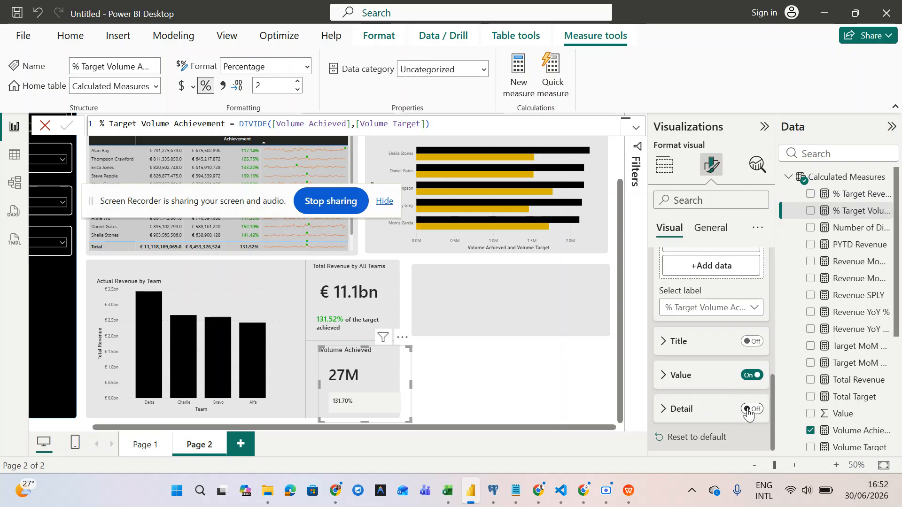
left_click(669, 416)
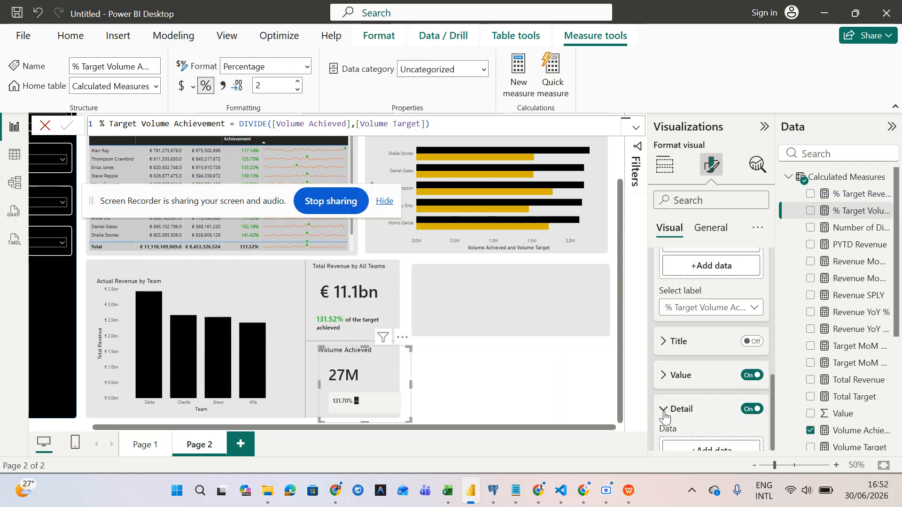
- Replace the detail's blank placeholder with the text 'of the target volume achieved'
scroll(666, 417, "down", 2)
left_click(669, 404)
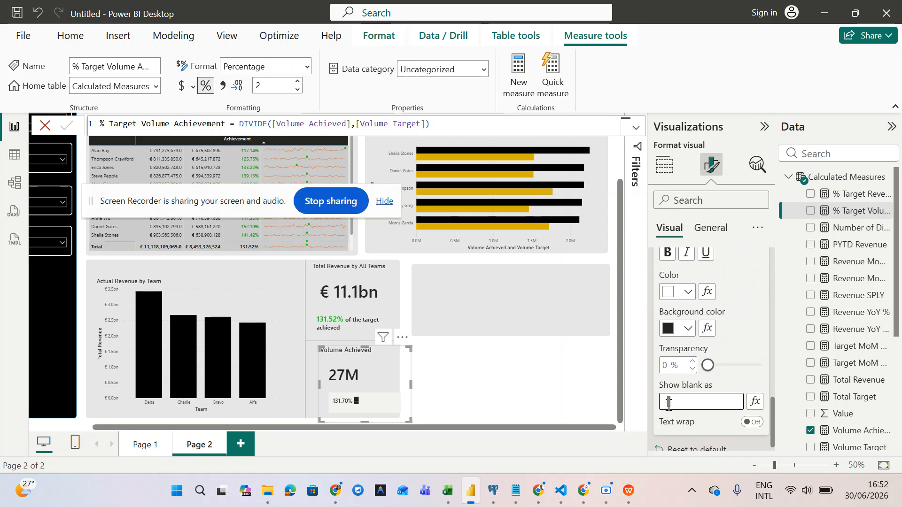
key("BackSpace")
type("of the volum")
type(" t")
type("arget v")
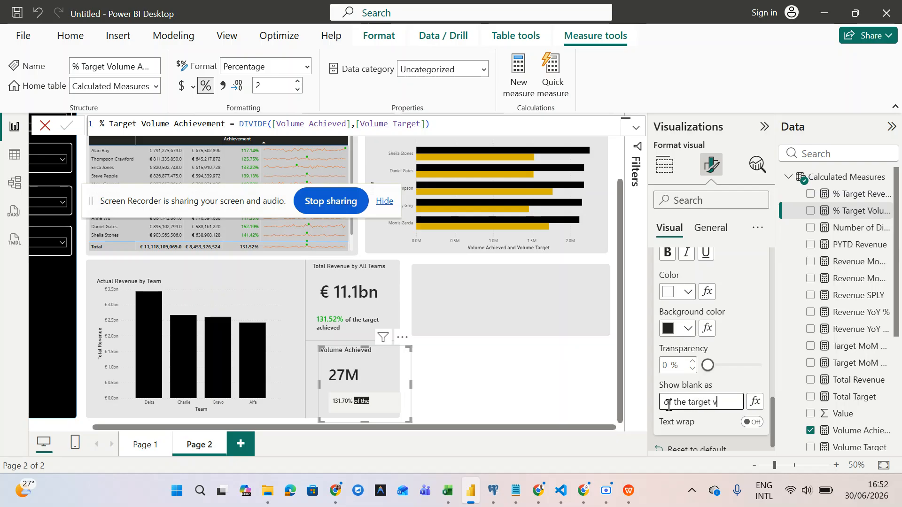
type("olume achieved")
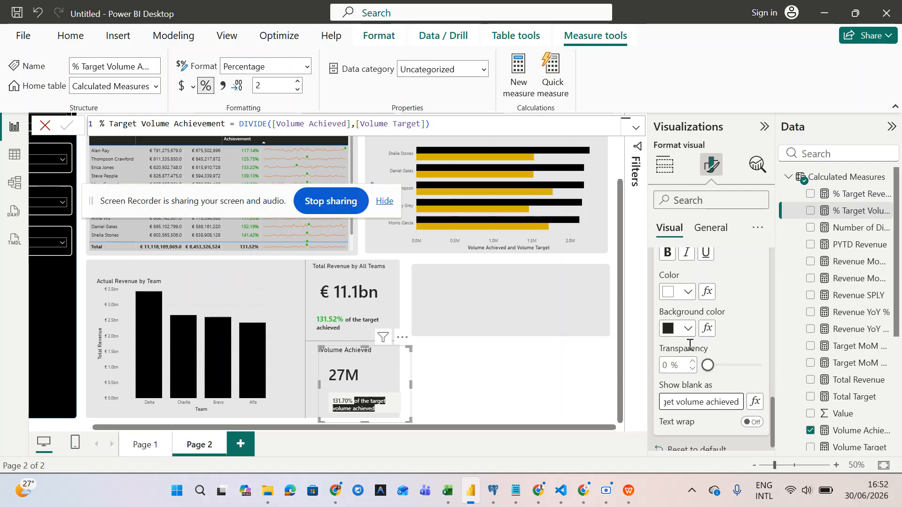
- Make the detail background 100% transparent and its text dark grey (Black 20% lighter)
left_click_drag(707, 365, 771, 372)
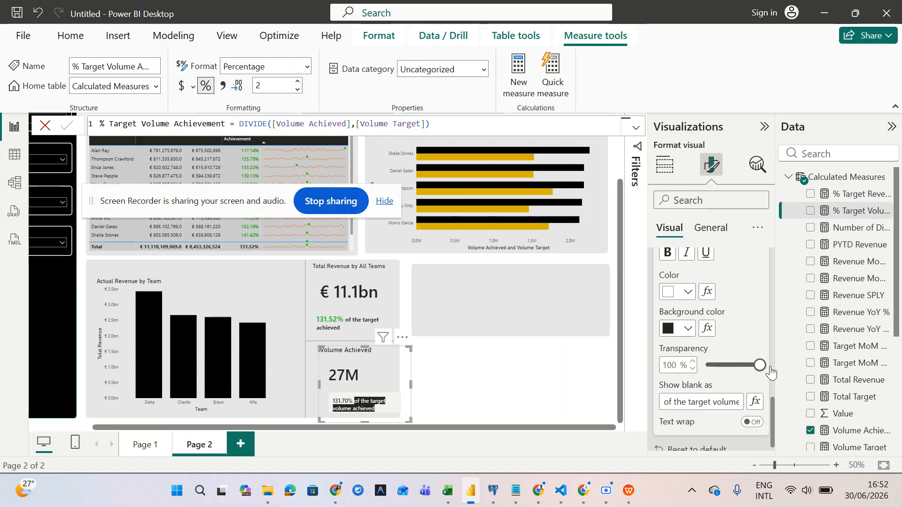
left_click(687, 293)
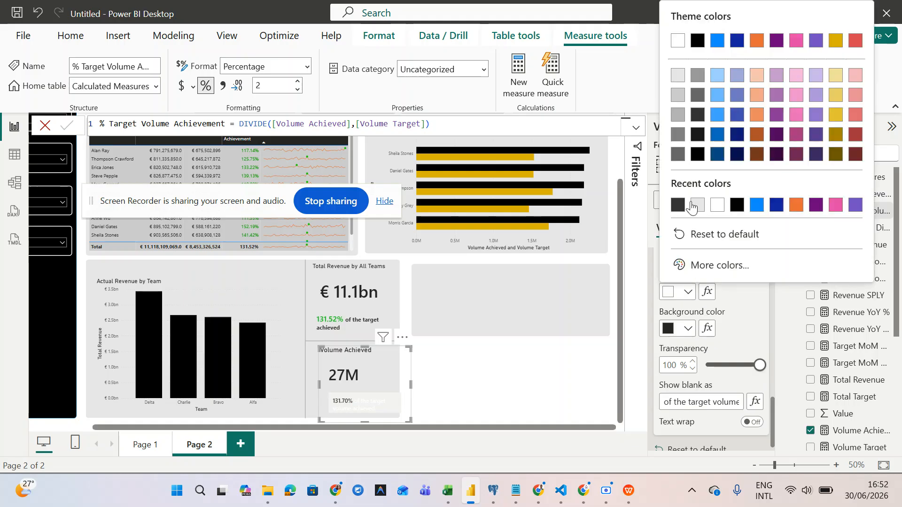
left_click(678, 206)
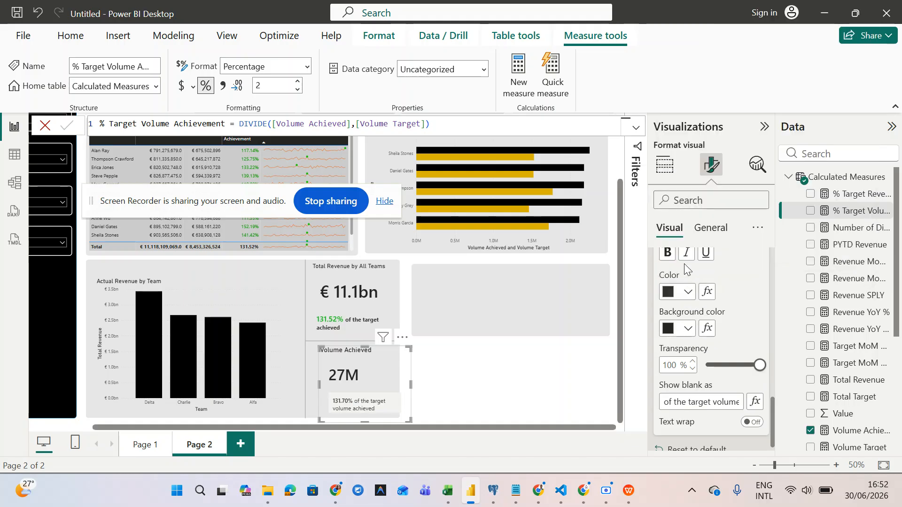
scroll(684, 264, "up", 1)
left_click(670, 279)
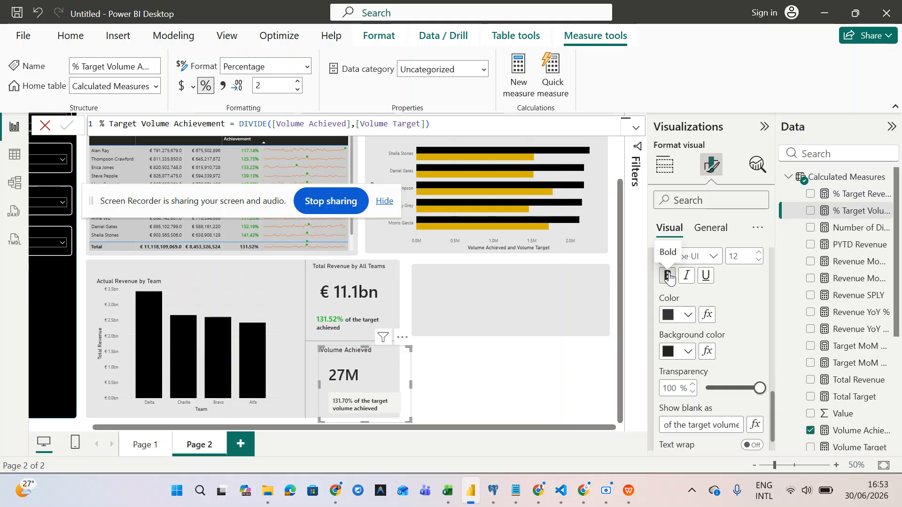
left_click(670, 279)
- Expand the Value font settings and the Reference labels layout settings
scroll(674, 290, "up", 5)
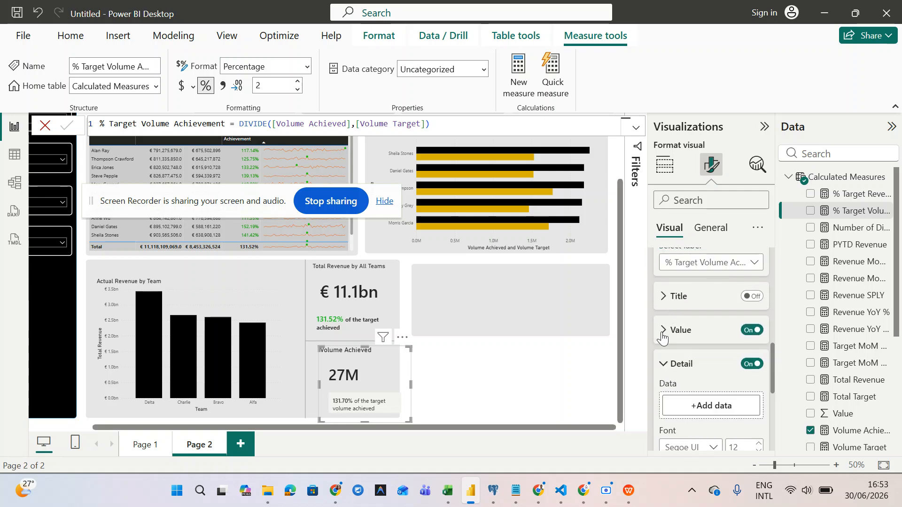
left_click(662, 331)
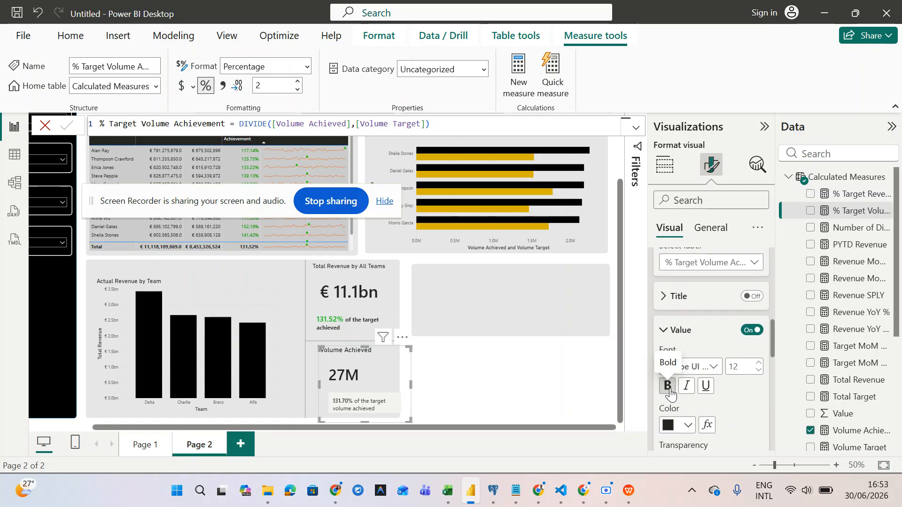
scroll(670, 394, "up", 5)
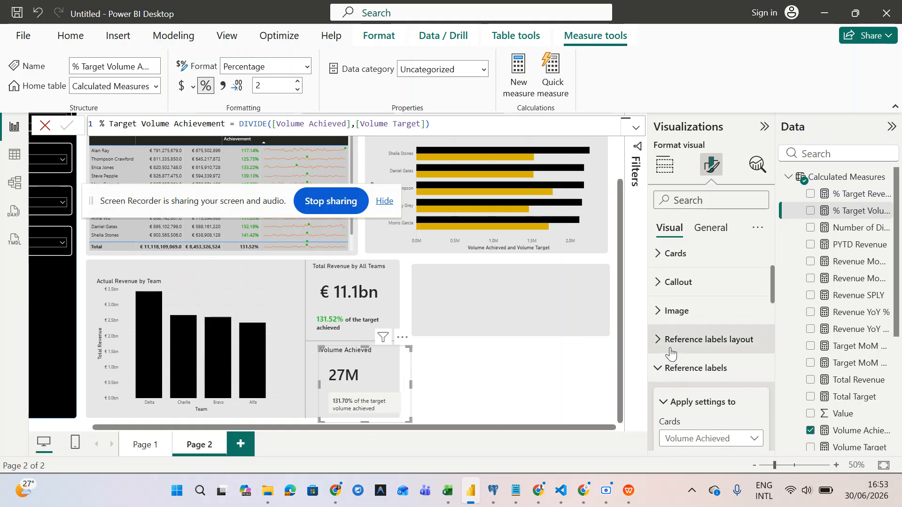
left_click(661, 342)
scroll(661, 343, "down", 2)
scroll(661, 342, "down", 3)
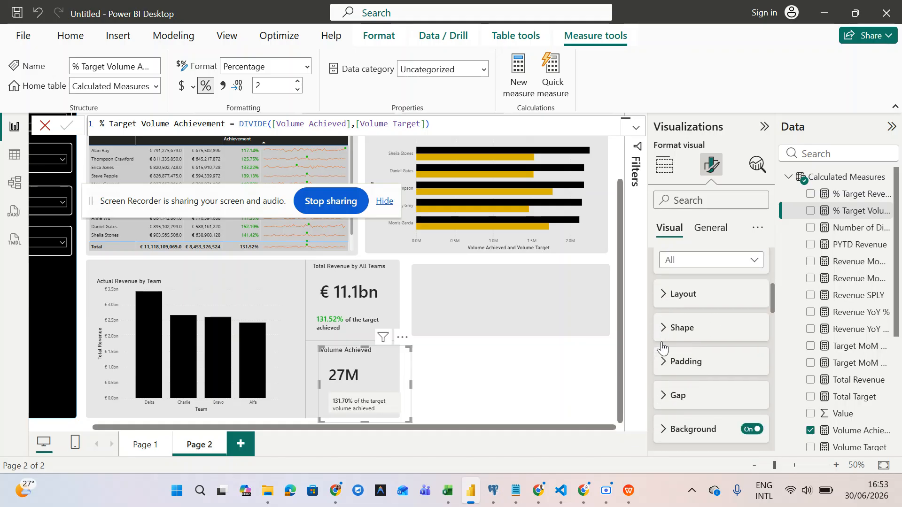
- Turn off the reference label background and bring up conditional colour settings for the label value
left_click(753, 379)
scroll(752, 382, "down", 1)
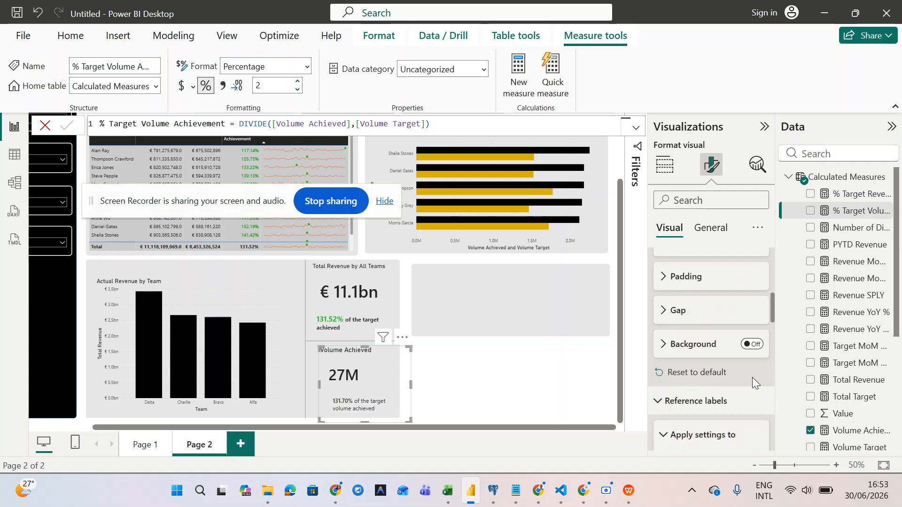
scroll(676, 333, "down", 5)
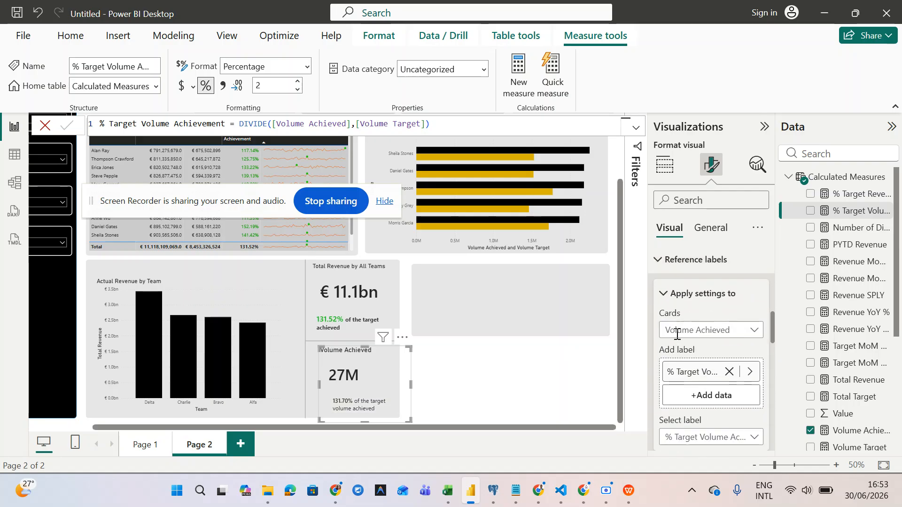
scroll(676, 334, "down", 5)
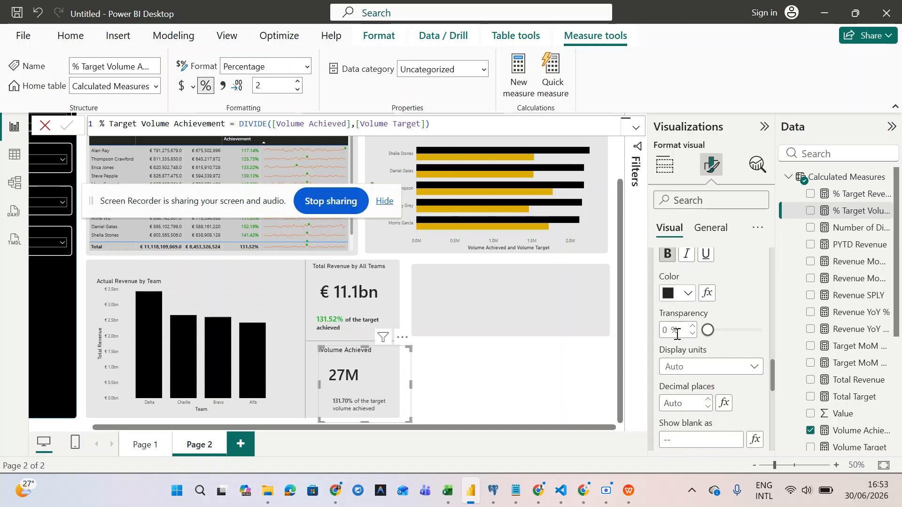
scroll(676, 333, "up", 4)
scroll(675, 334, "down", 3)
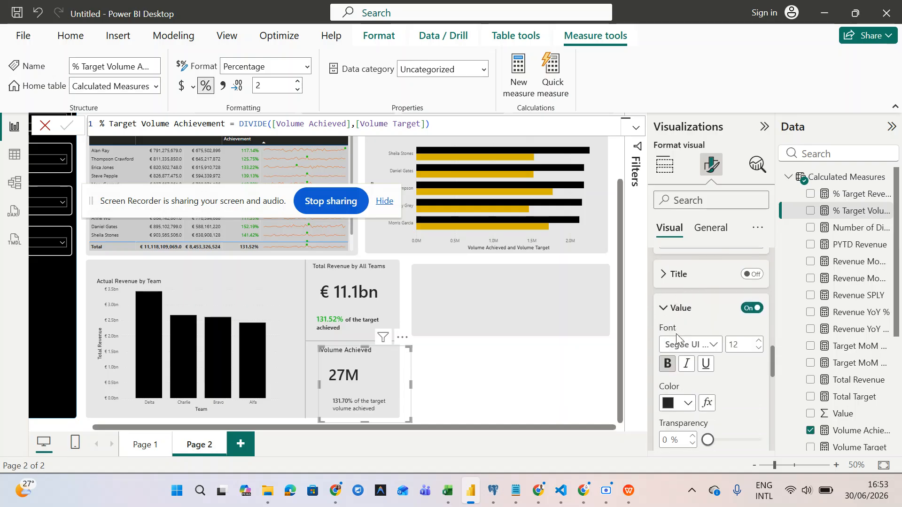
scroll(676, 338, "down", 3)
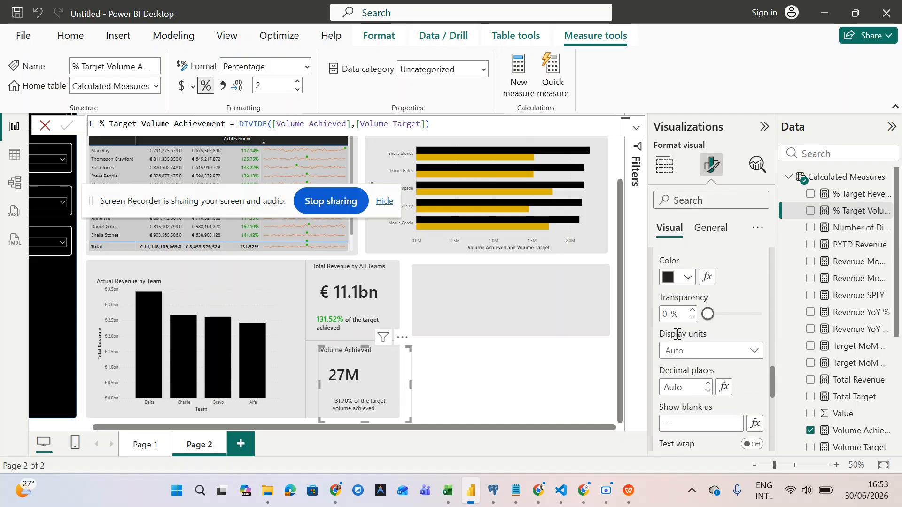
scroll(676, 334, "down", 2)
scroll(677, 335, "up", 4)
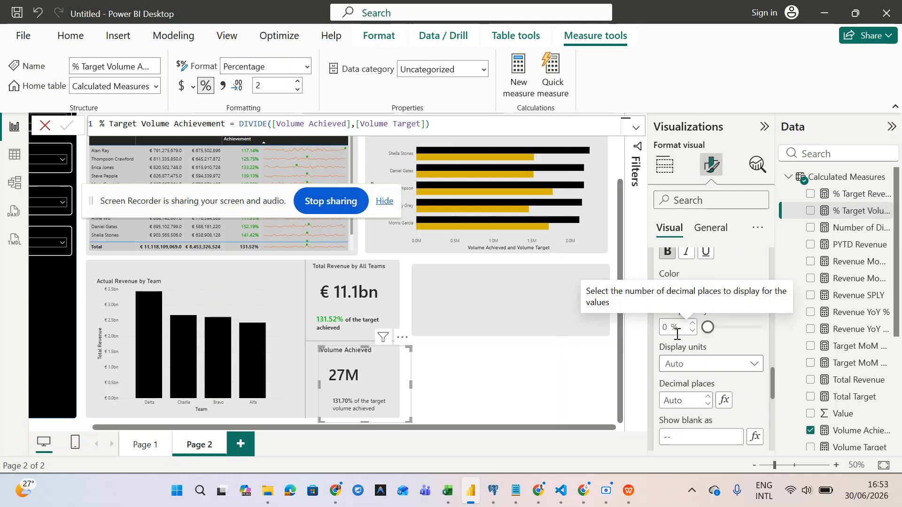
scroll(677, 338, "up", 2)
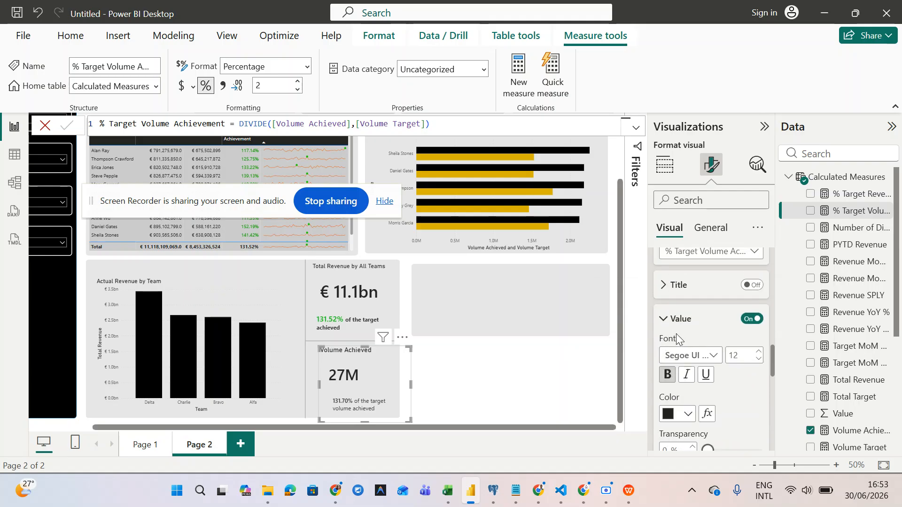
scroll(676, 334, "up", 1)
scroll(677, 336, "down", 5)
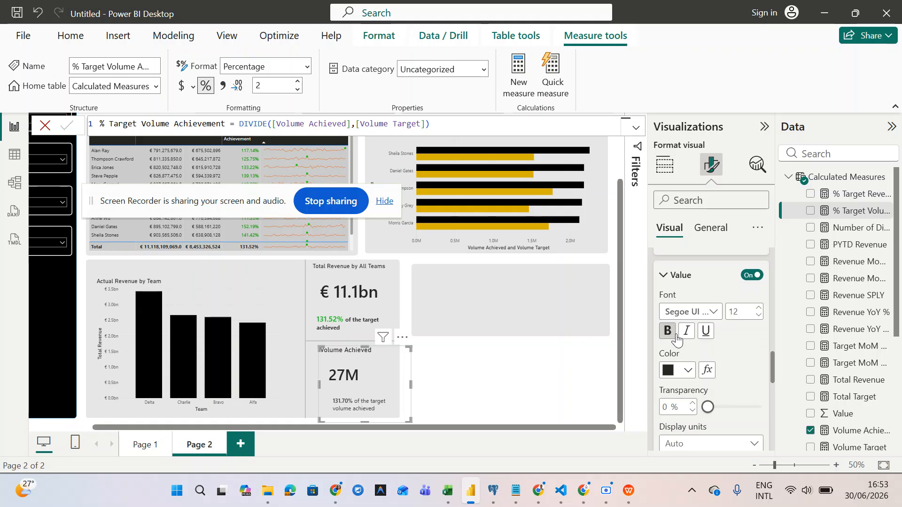
scroll(676, 337, "down", 3)
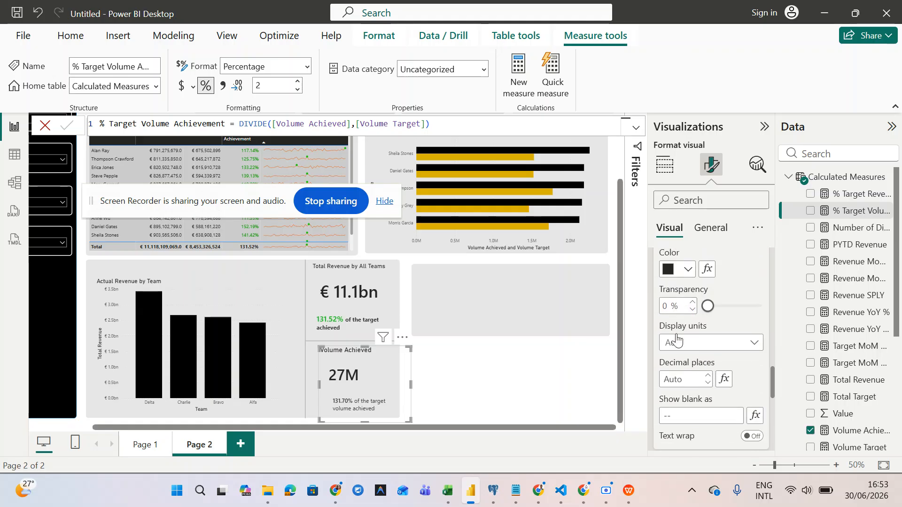
scroll(676, 338, "down", 3)
scroll(676, 339, "up", 8)
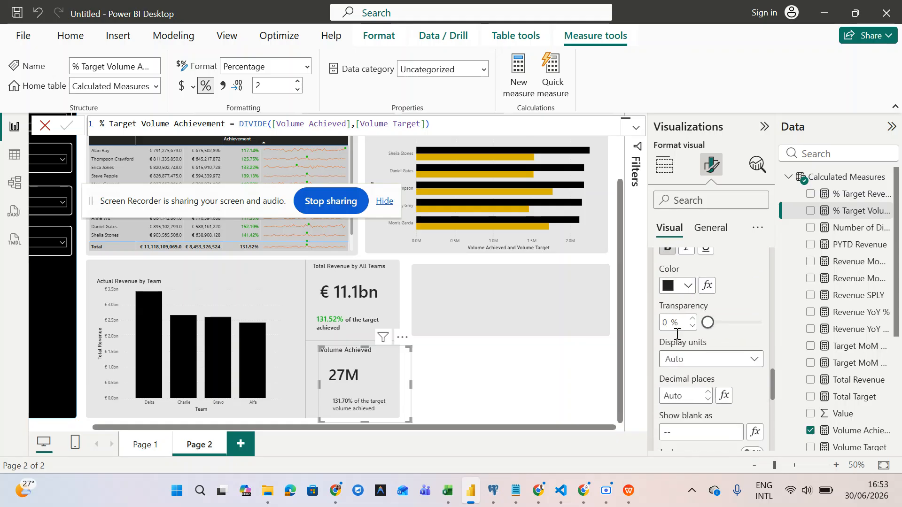
scroll(676, 337, "up", 3)
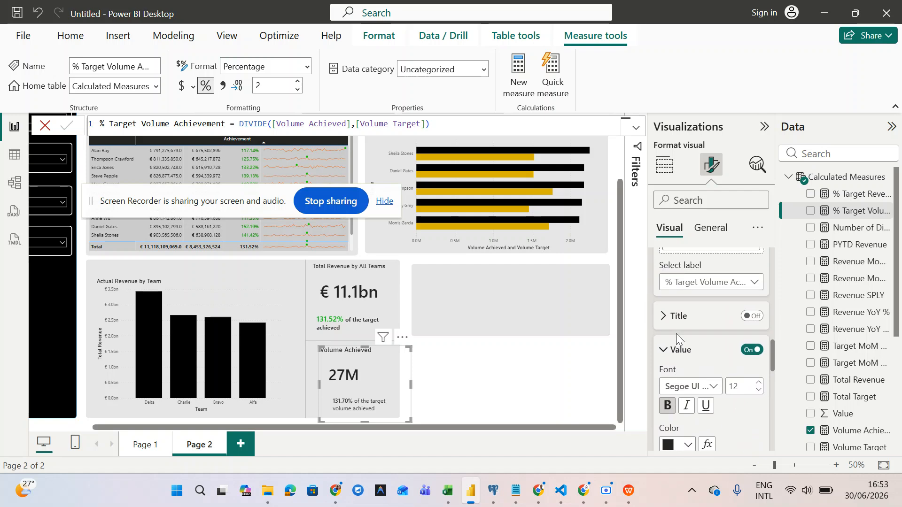
scroll(675, 333, "down", 3)
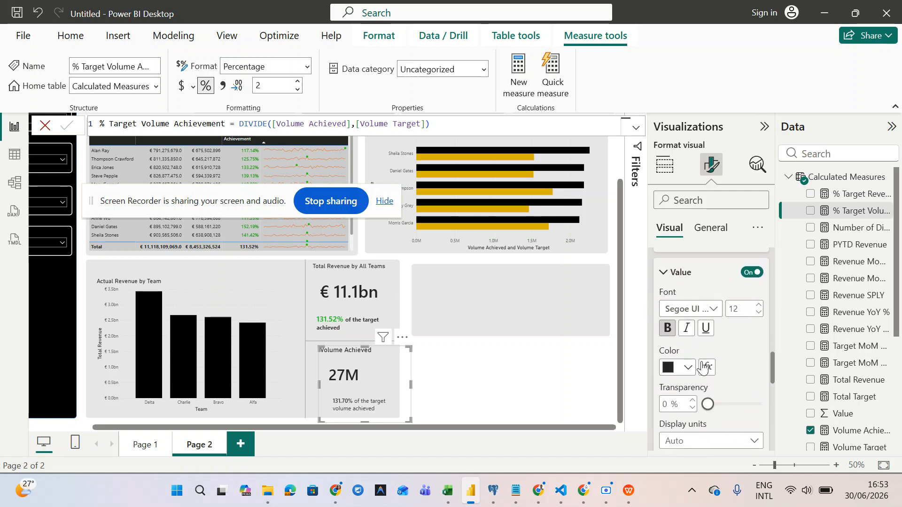
left_click(706, 373)
- Switch the label colour's format style to Rules based on % Target Volume Achievement
left_click(707, 367)
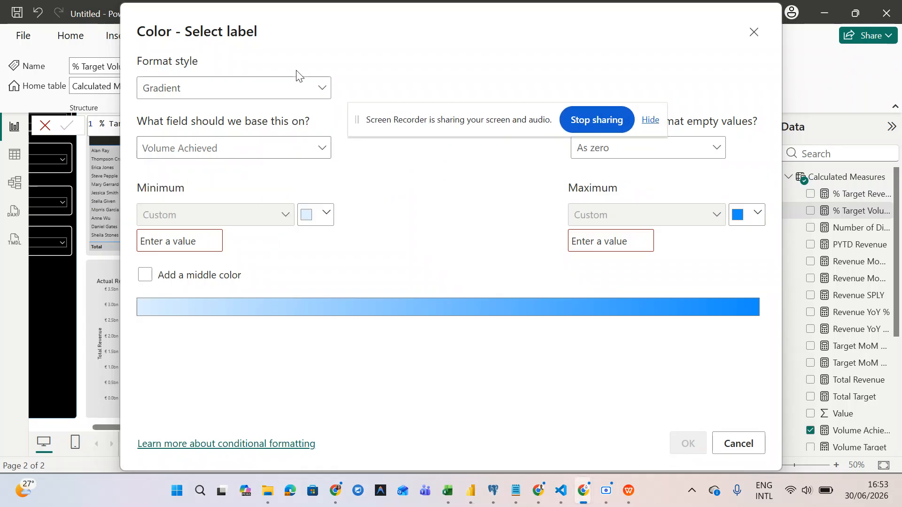
left_click(255, 85)
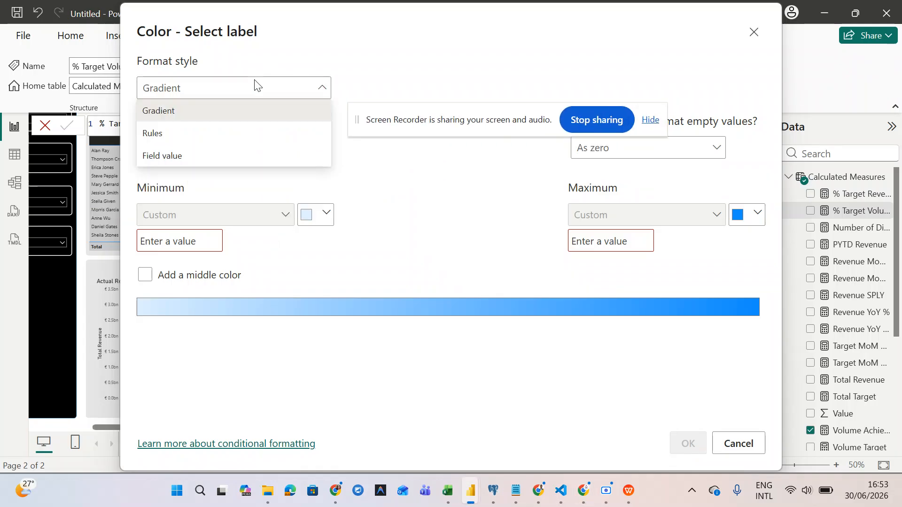
left_click(236, 136)
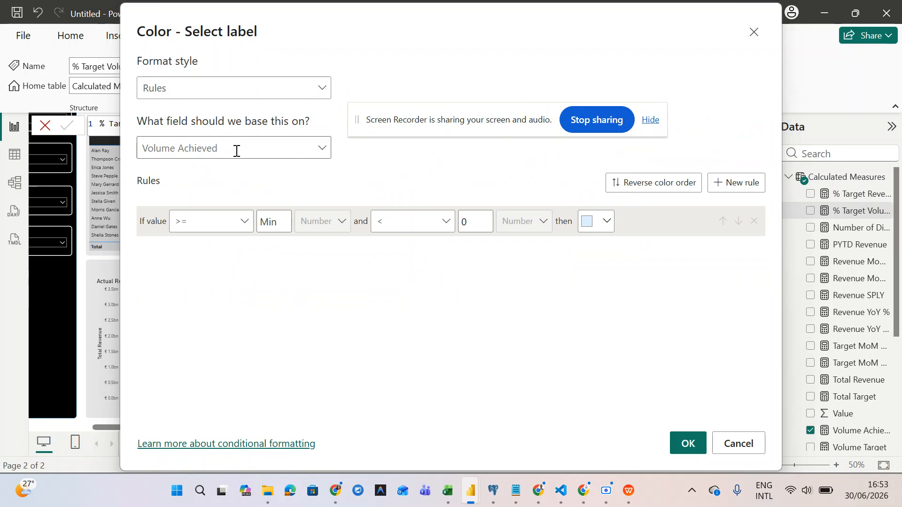
left_click(237, 151)
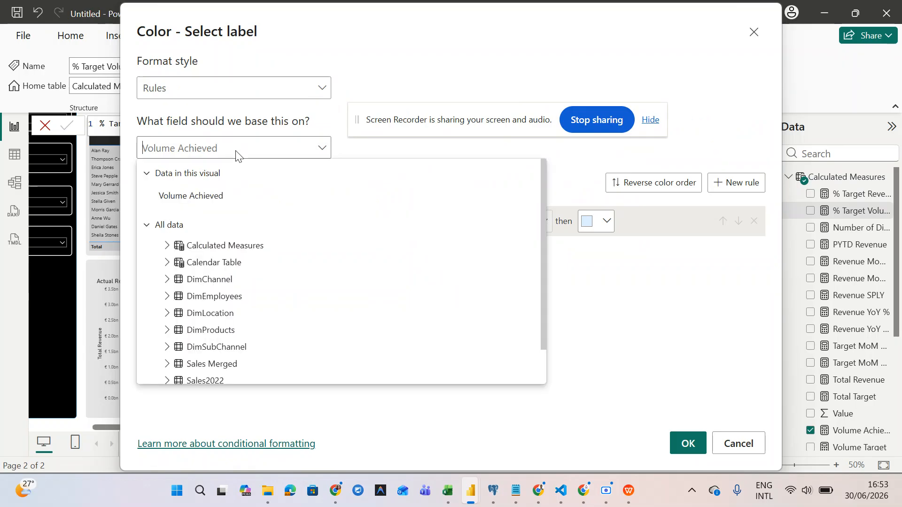
left_click(165, 248)
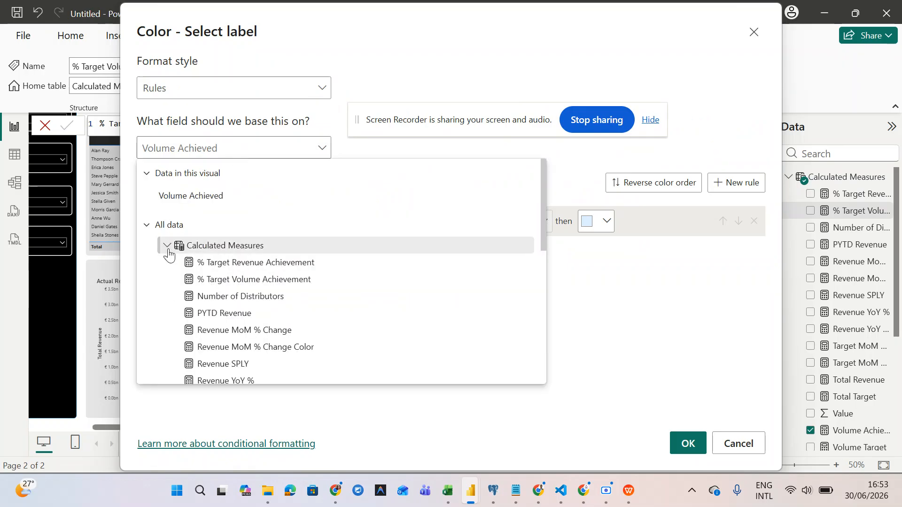
left_click(221, 282)
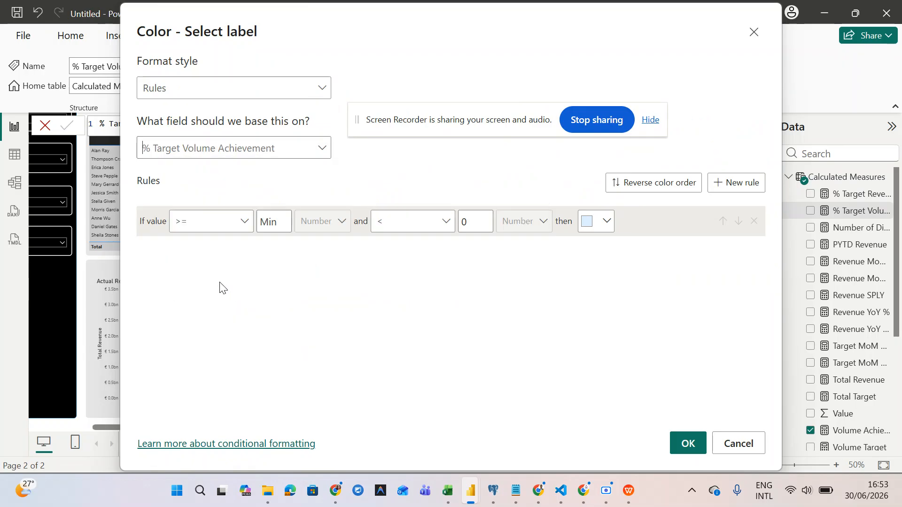
- Set the first rule's range to values >= 1 and < 1000000
left_click(276, 222)
type("1")
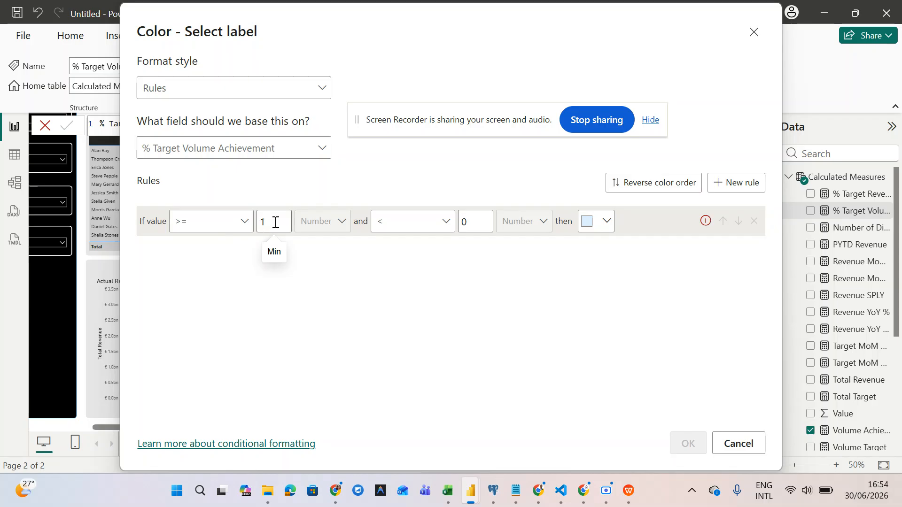
left_click(478, 222)
key("BackSpace")
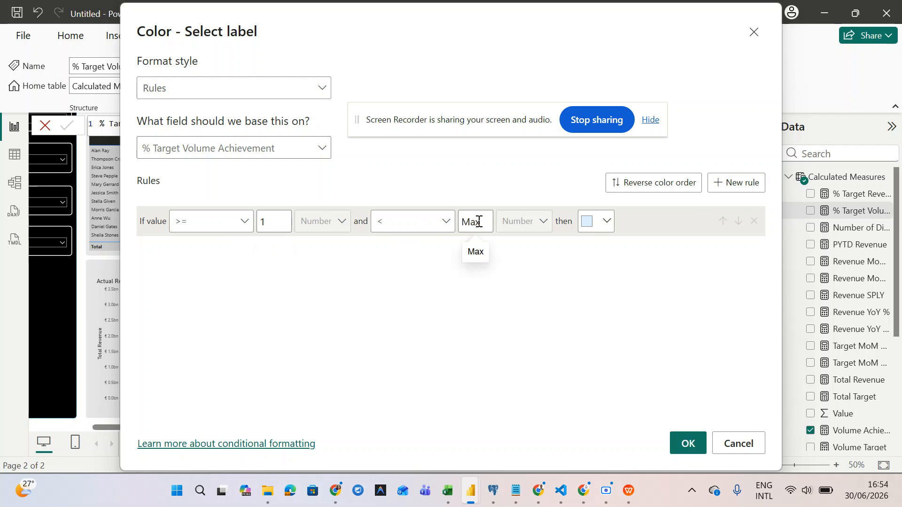
type("1000000")
- Colour the first rule green using a custom colour
left_click(601, 227)
left_click(586, 229)
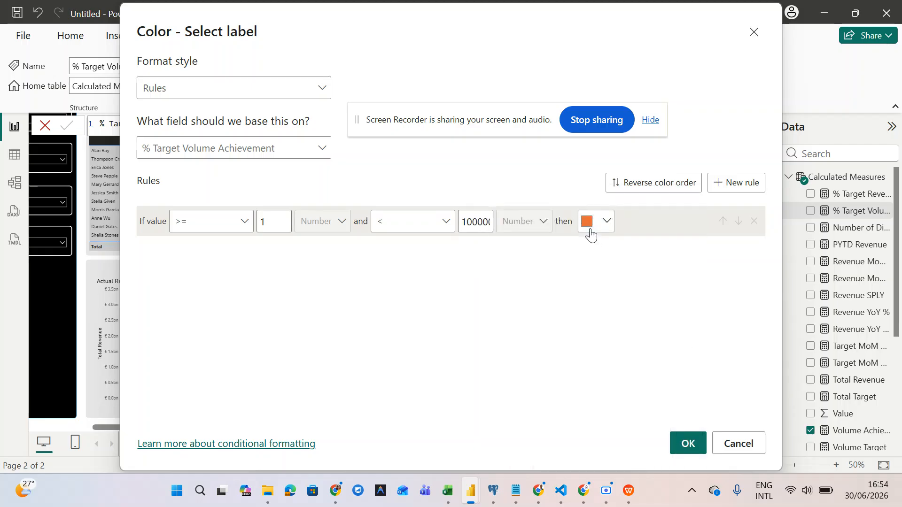
left_click(601, 227)
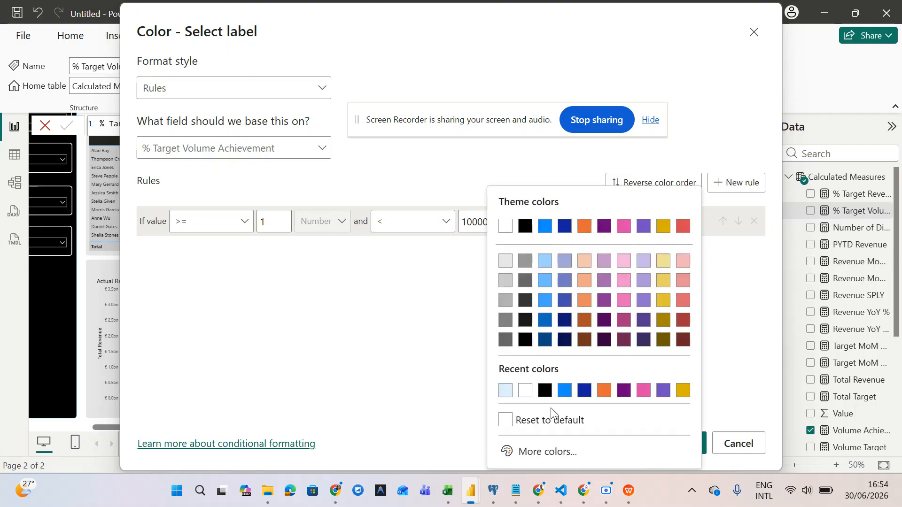
left_click(525, 452)
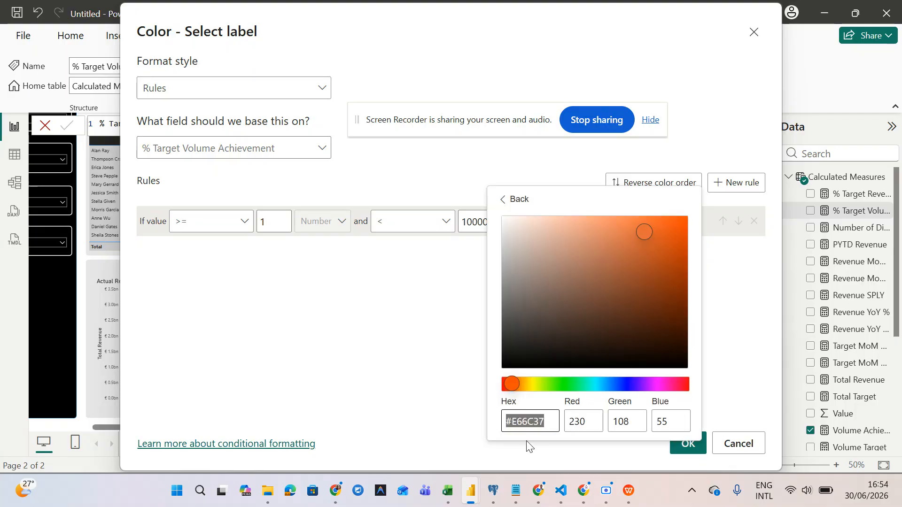
left_click(574, 389)
left_click(574, 385)
left_click(656, 264)
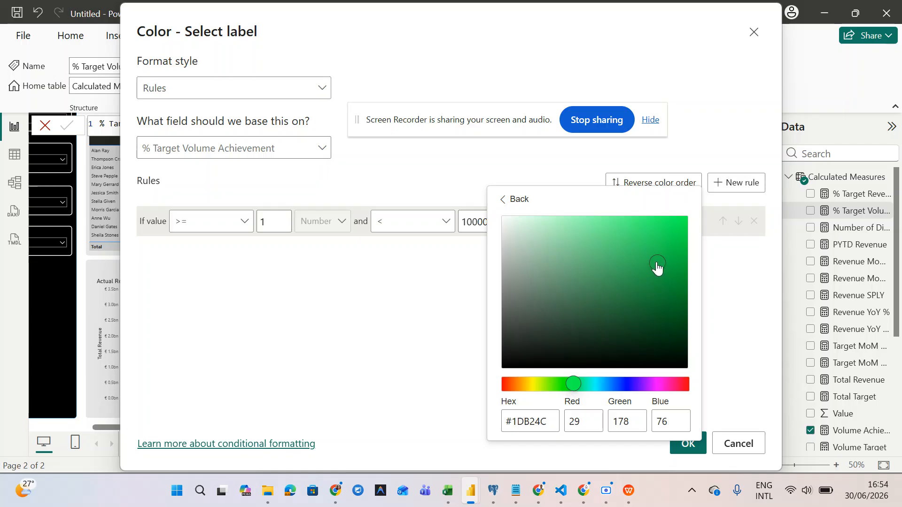
left_click(657, 244)
left_click(738, 365)
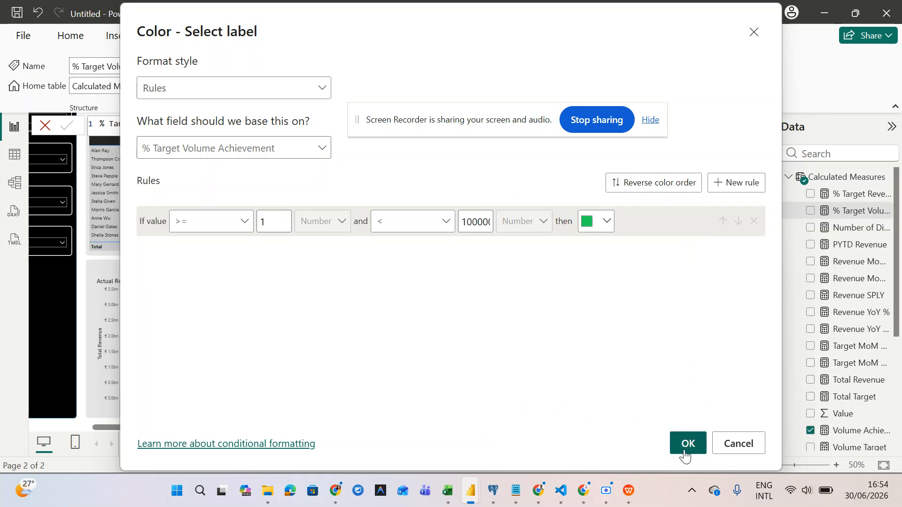
left_click(731, 184)
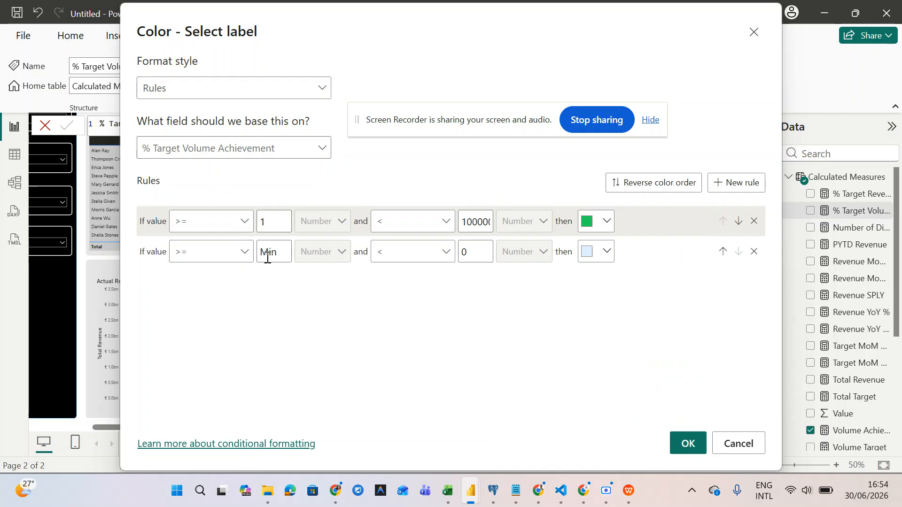
left_click(238, 250)
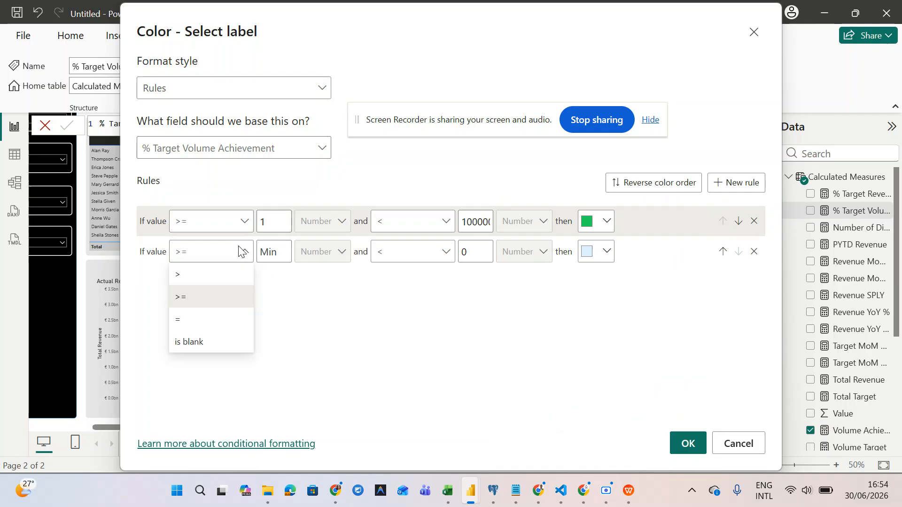
left_click(239, 251)
left_click(279, 253)
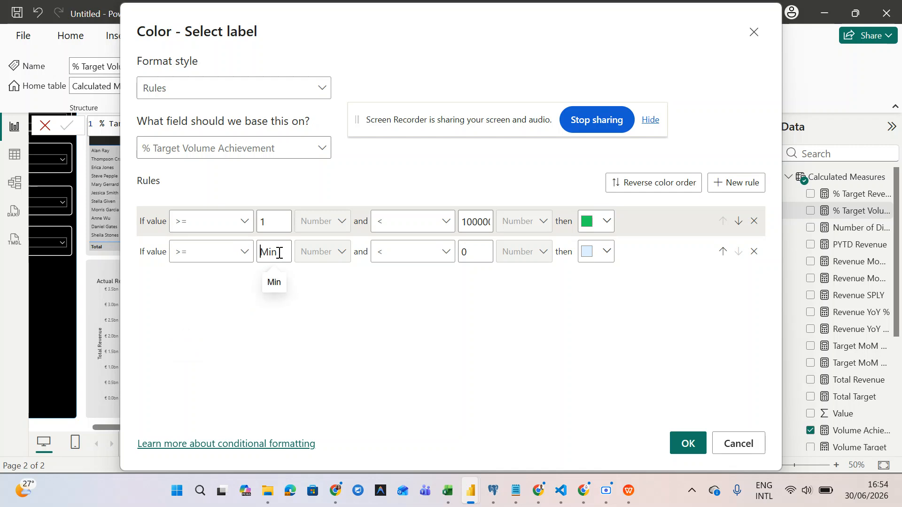
type("-")
type("10000")
type("00")
type("00000")
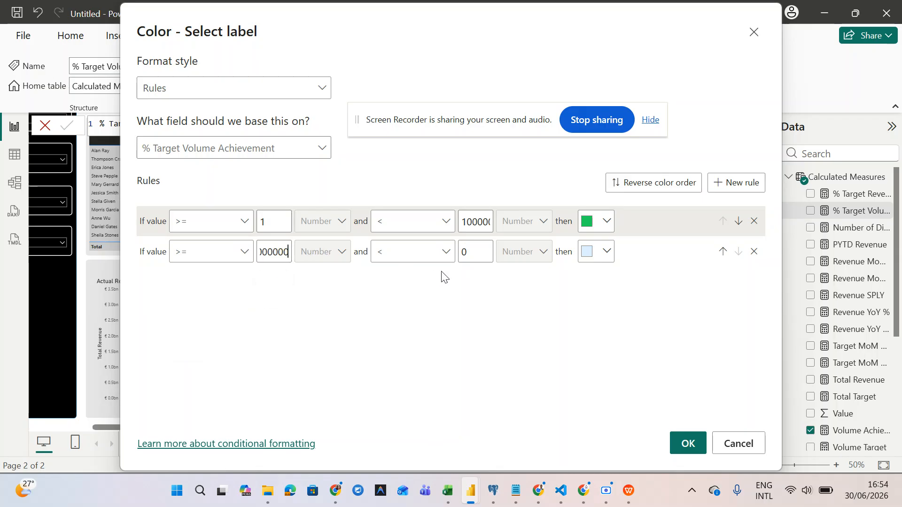
left_click(480, 249)
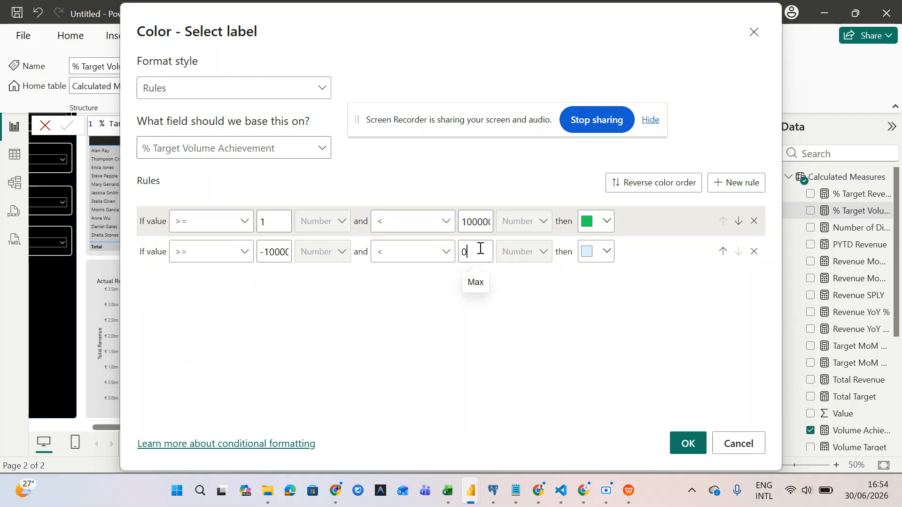
key("BackSpace")
type("1")
- Colour the second rule orange and apply both rules to the label
left_click(607, 257)
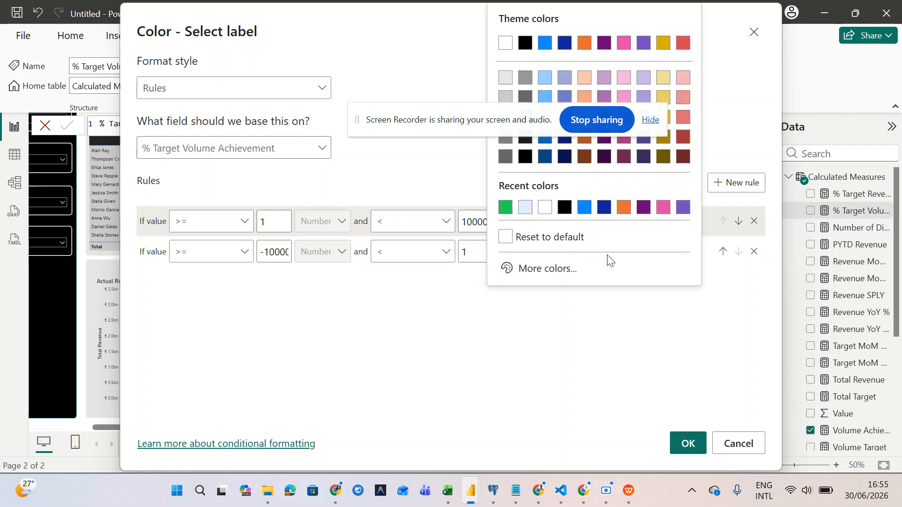
left_click(624, 209)
left_click(685, 443)
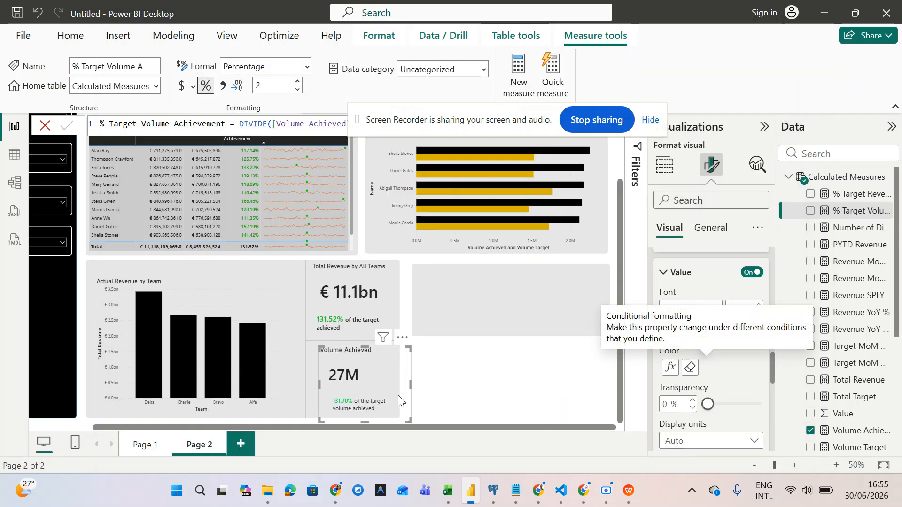
- Nudge the Volume Achieved card up-left and shorten it from its top-right corner
left_click_drag(341, 393, 336, 384)
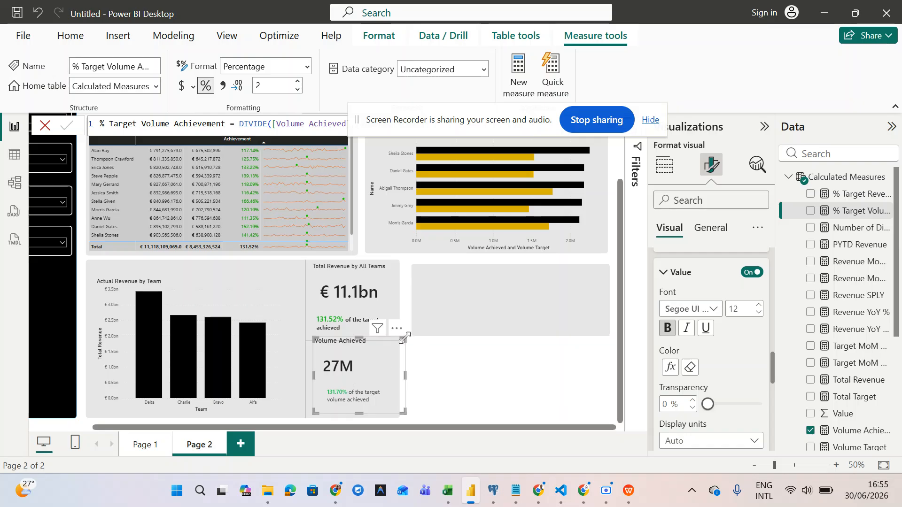
left_click_drag(403, 338, 398, 353)
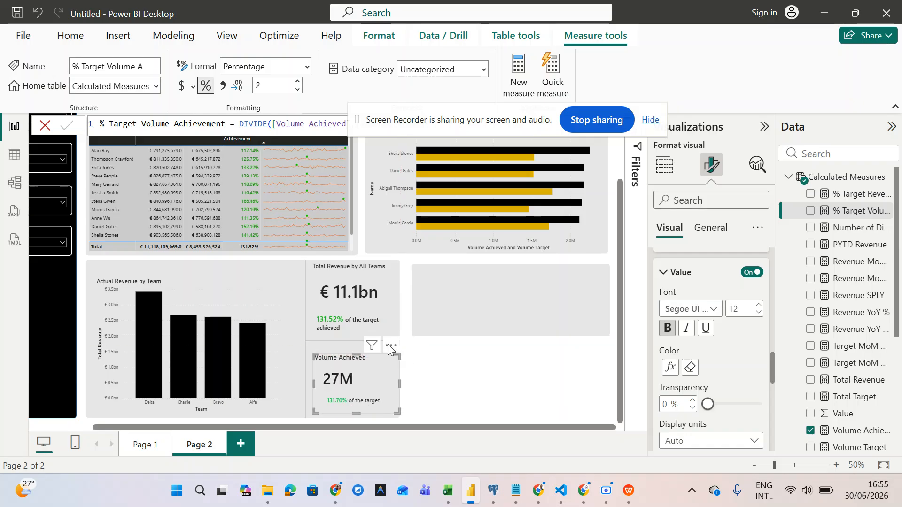
left_click(353, 281)
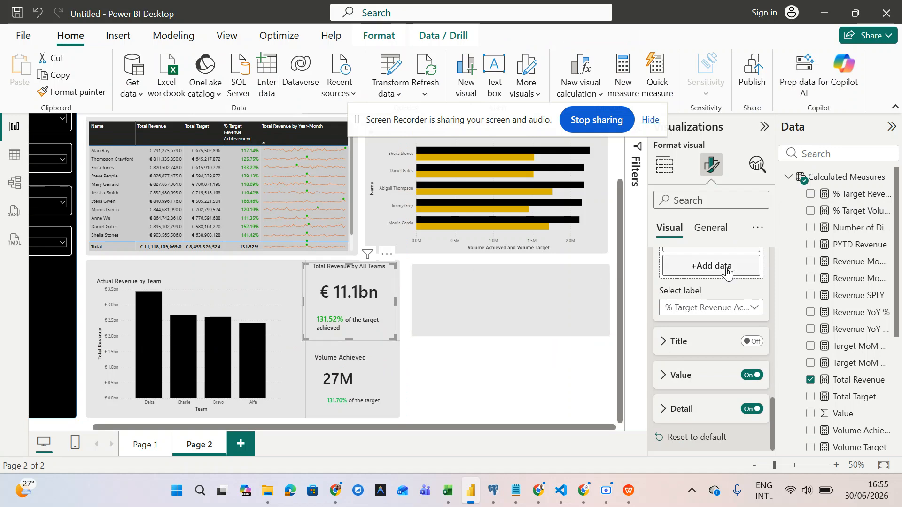
- Match the Total Revenue card's callout value font by setting Volume Achieved's value size to 36
left_click(709, 227)
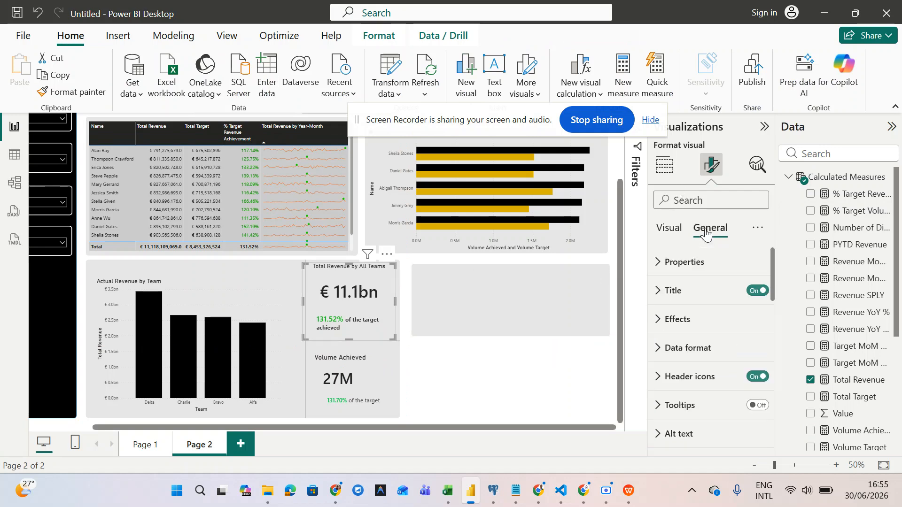
left_click(669, 228)
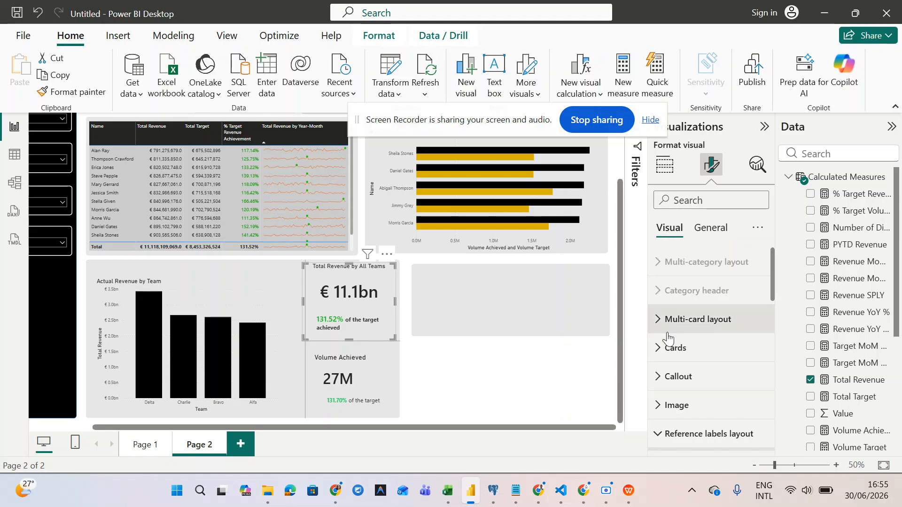
left_click(667, 376)
scroll(667, 375, "down", 1)
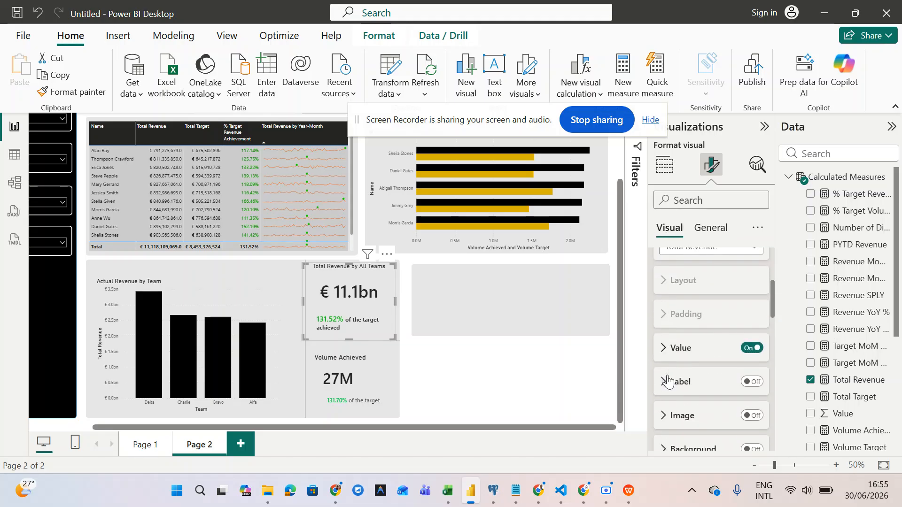
left_click(668, 343)
left_click(365, 383)
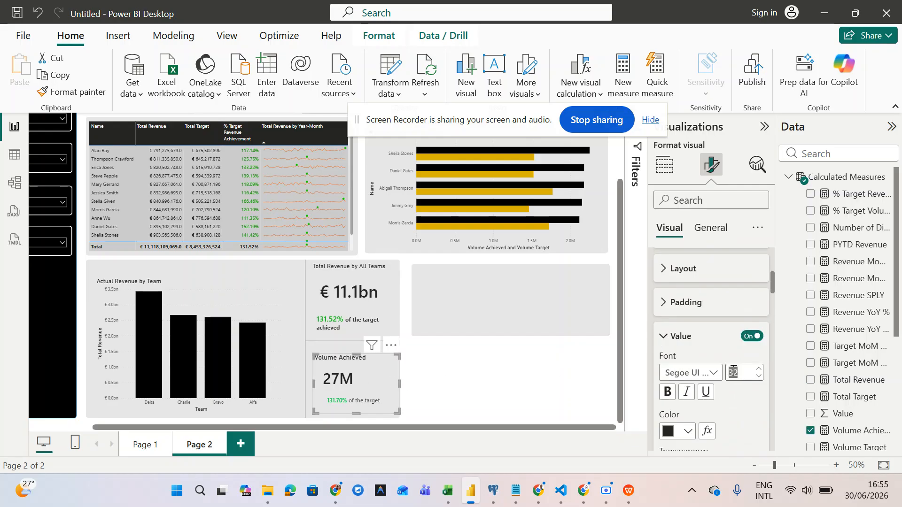
type("36")
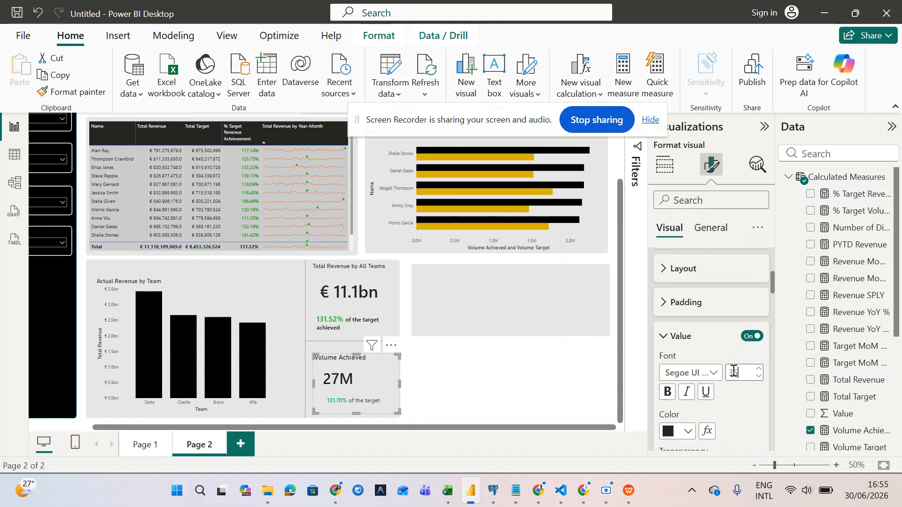
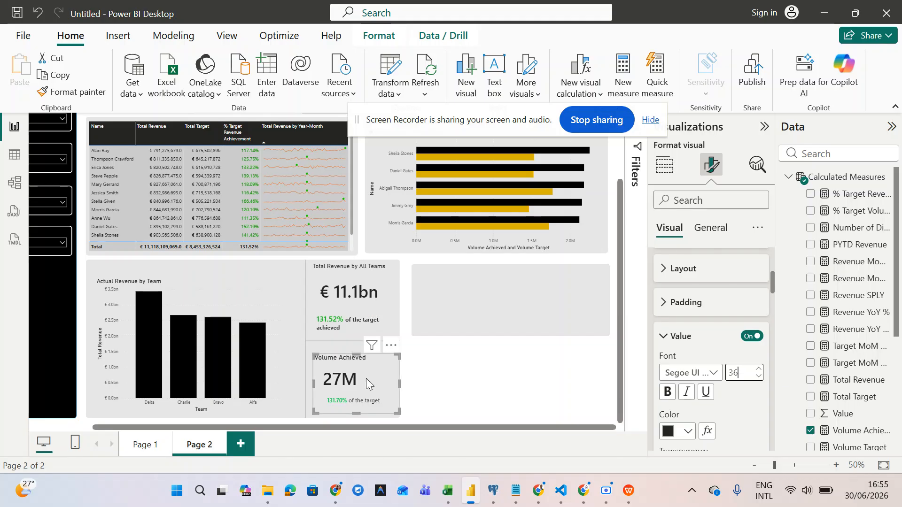
- Select the Total Revenue by All Teams card and scroll through its Format visual settings
left_click(362, 314)
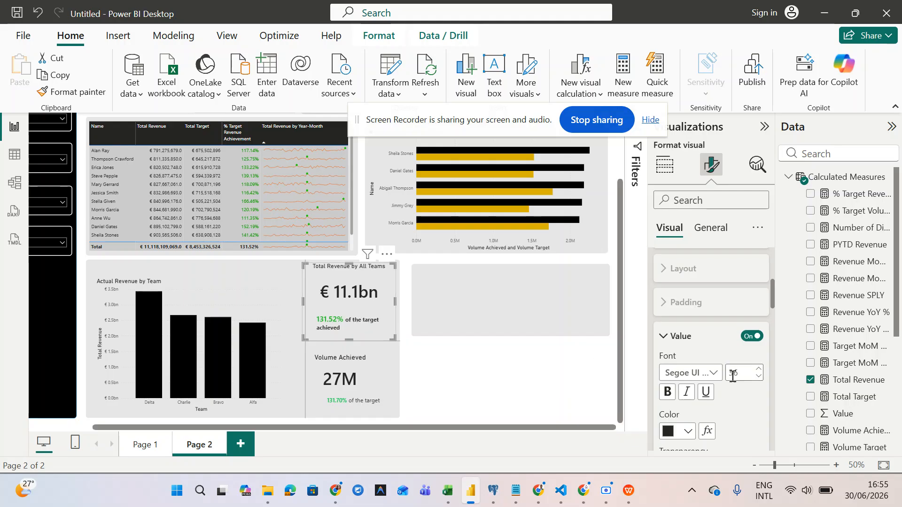
scroll(732, 378, "down", 5)
scroll(731, 379, "down", 10)
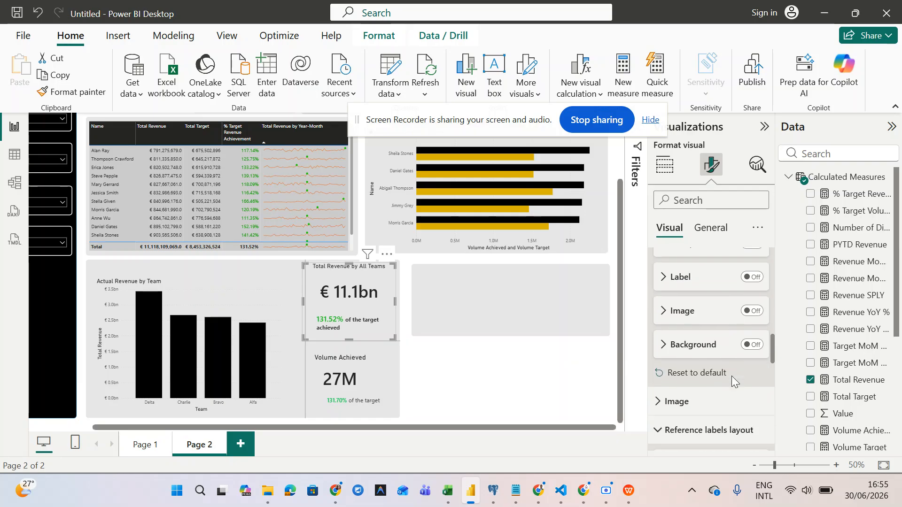
scroll(731, 378, "down", 1)
scroll(731, 378, "up", 10)
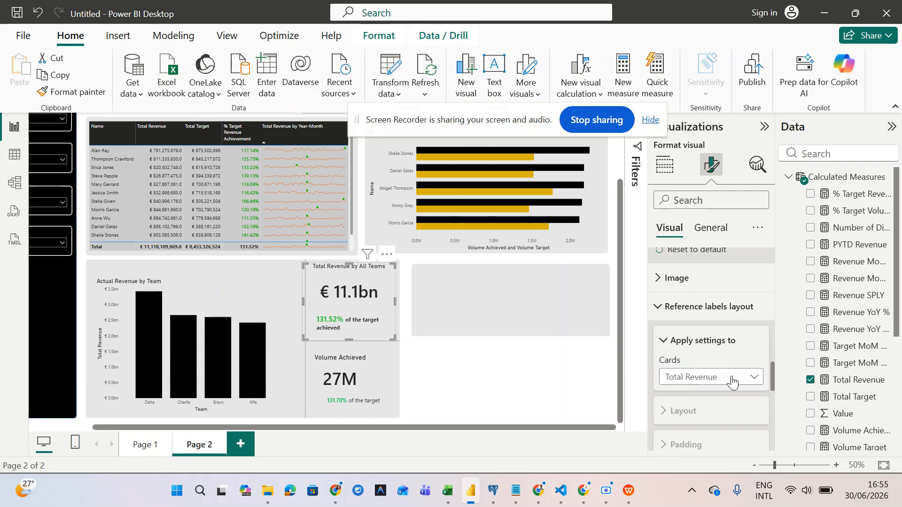
scroll(732, 381, "up", 2)
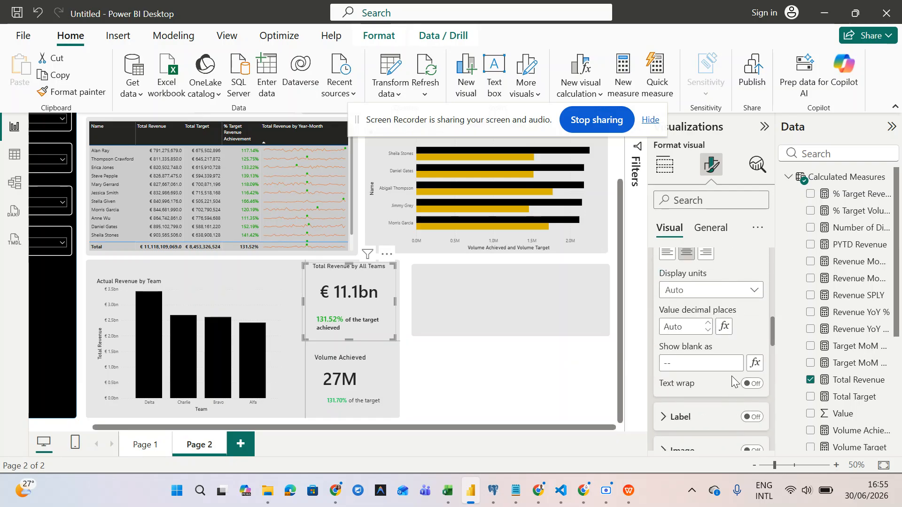
scroll(731, 378, "down", 4)
scroll(700, 333, "up", 10)
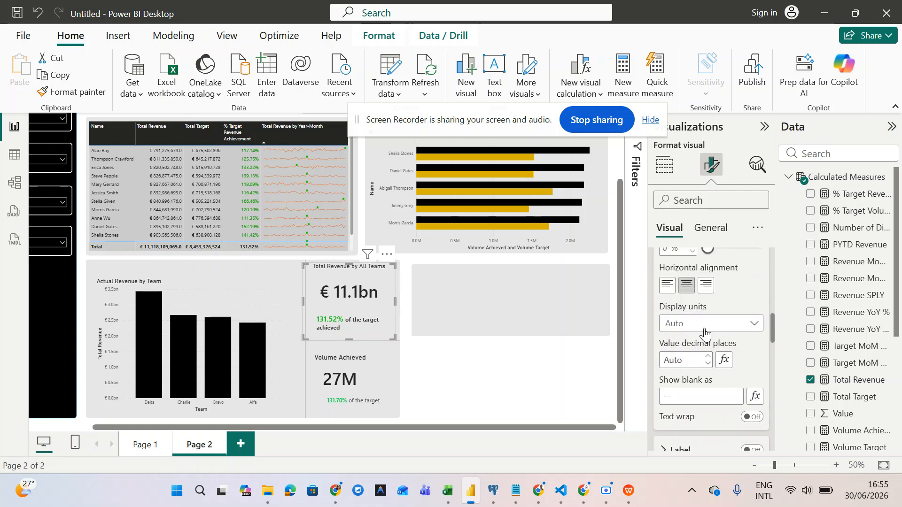
scroll(705, 333, "up", 3)
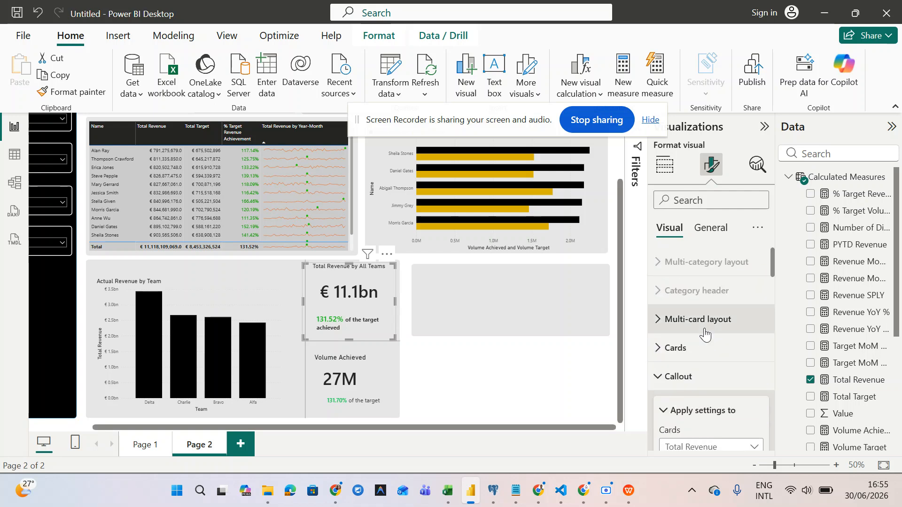
scroll(705, 335, "down", 8)
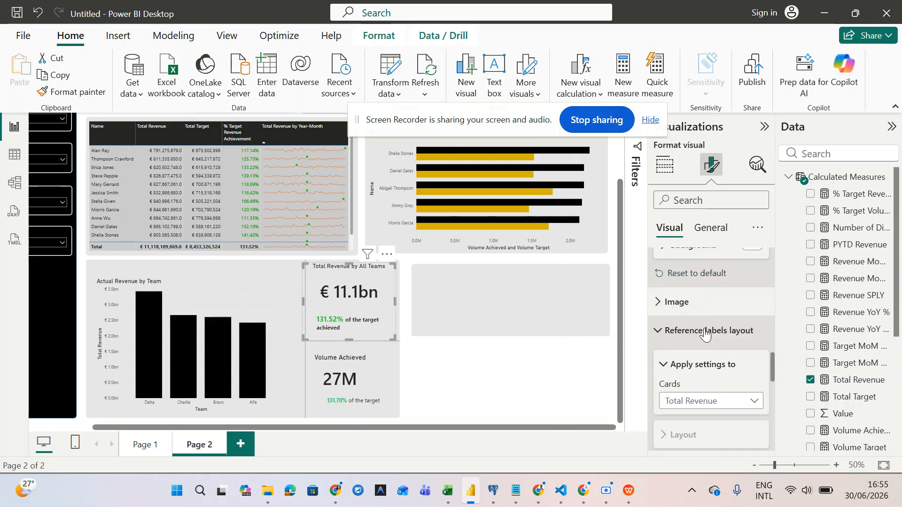
scroll(704, 328, "down", 6)
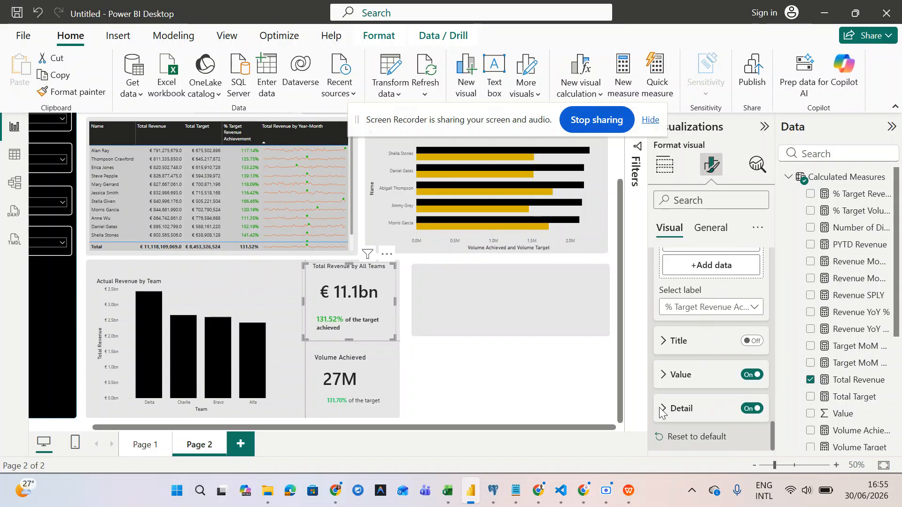
- Expand Reference labels > Detail to review the '131.52% of the target achieved' label settings
left_click(668, 408)
scroll(668, 408, "down", 5)
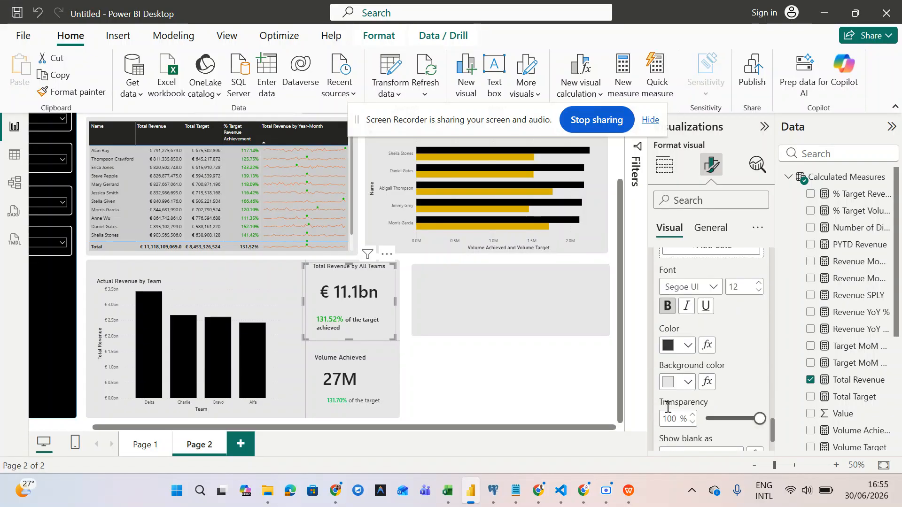
scroll(667, 408, "up", 3)
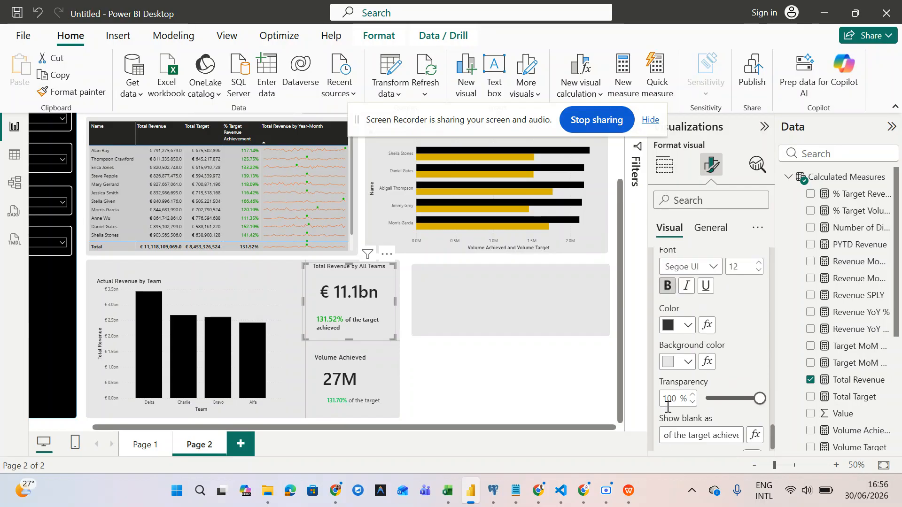
scroll(668, 410, "up", 1)
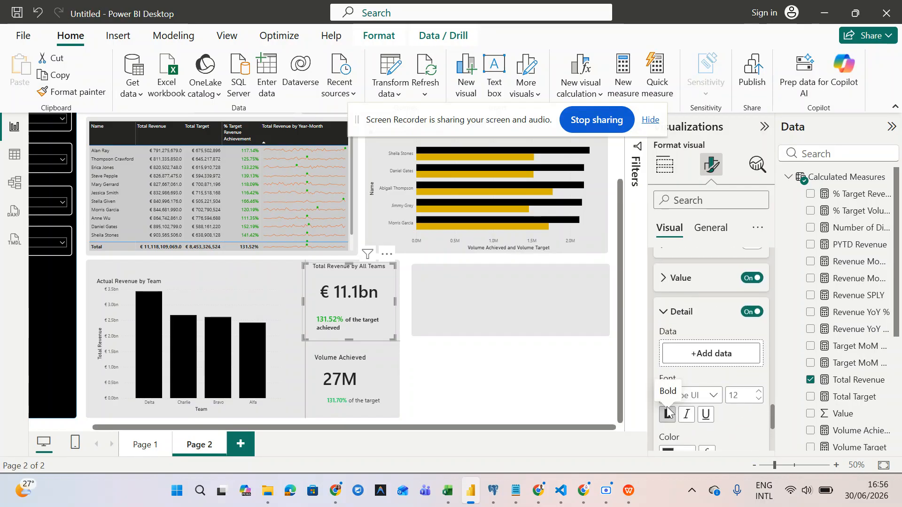
scroll(668, 412, "down", 6)
scroll(667, 411, "up", 4)
scroll(667, 411, "up", 3)
scroll(668, 412, "down", 5)
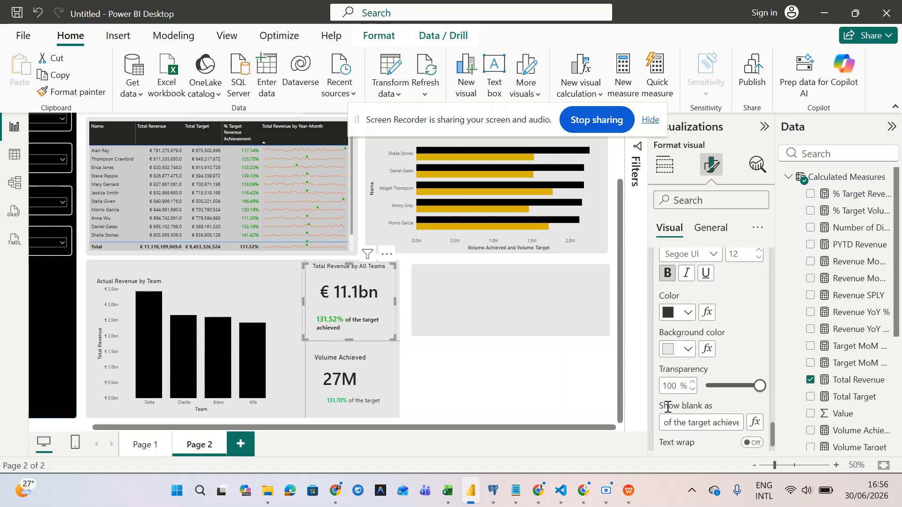
scroll(668, 408, "up", 2)
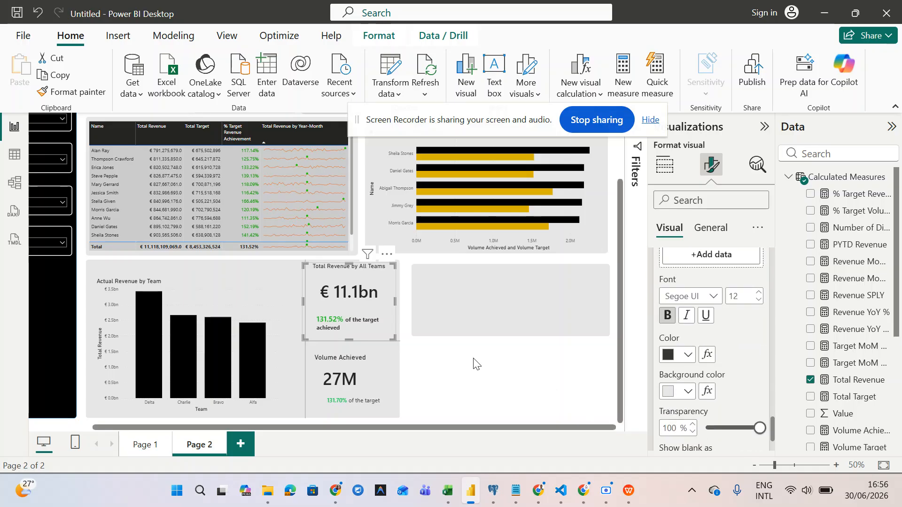
left_click(460, 382)
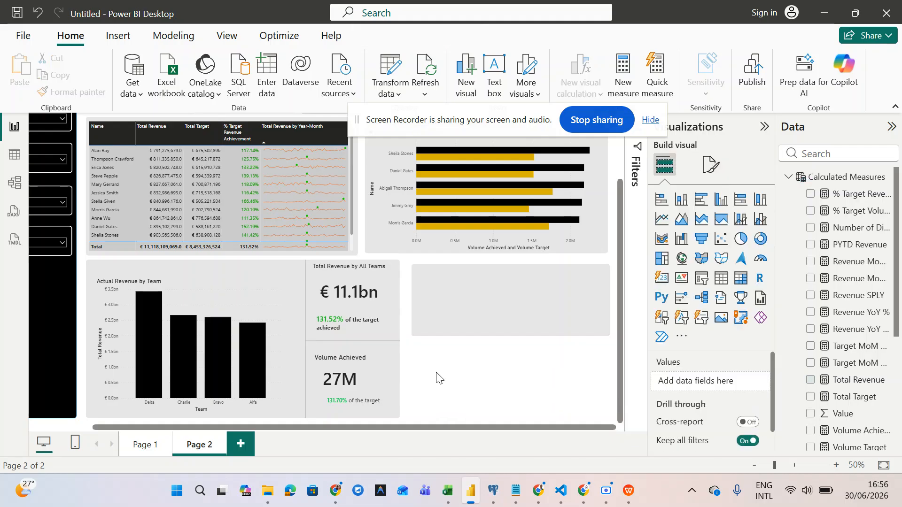
left_click(371, 329)
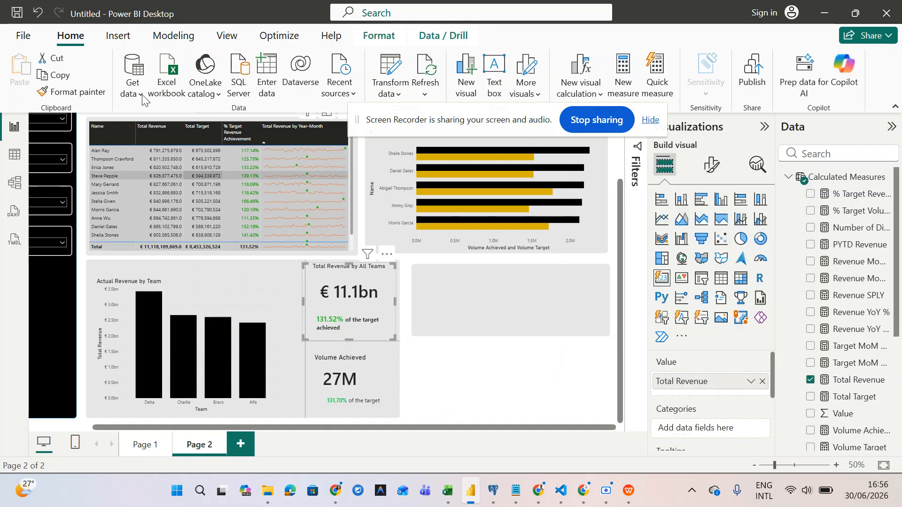
left_click(79, 93)
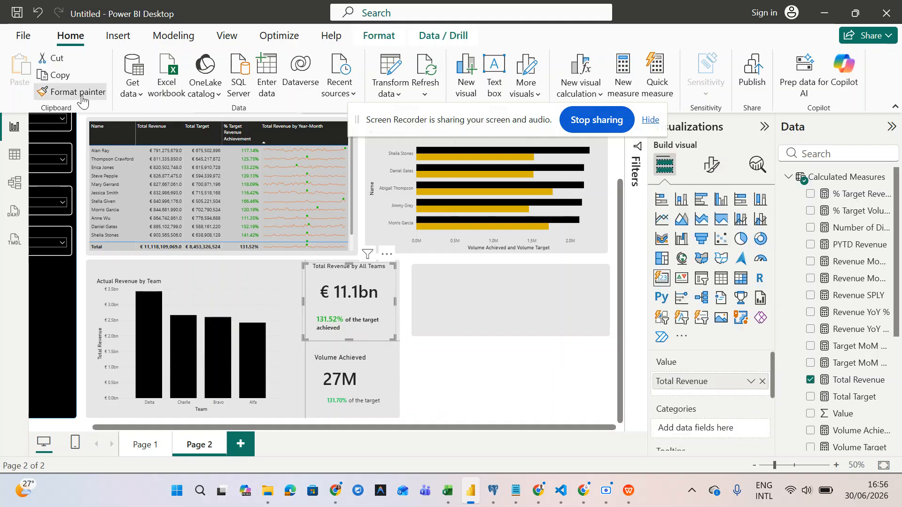
left_click(367, 371)
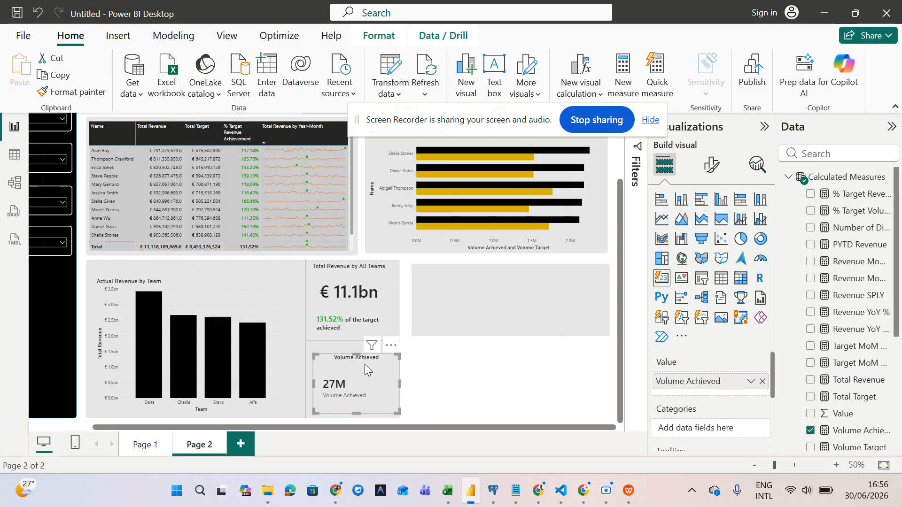
key("ctrl+z")
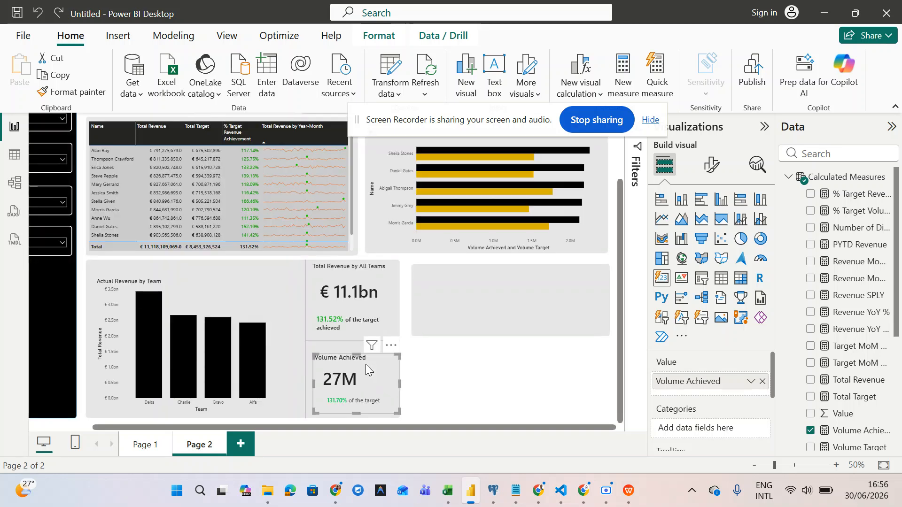
left_click(358, 306)
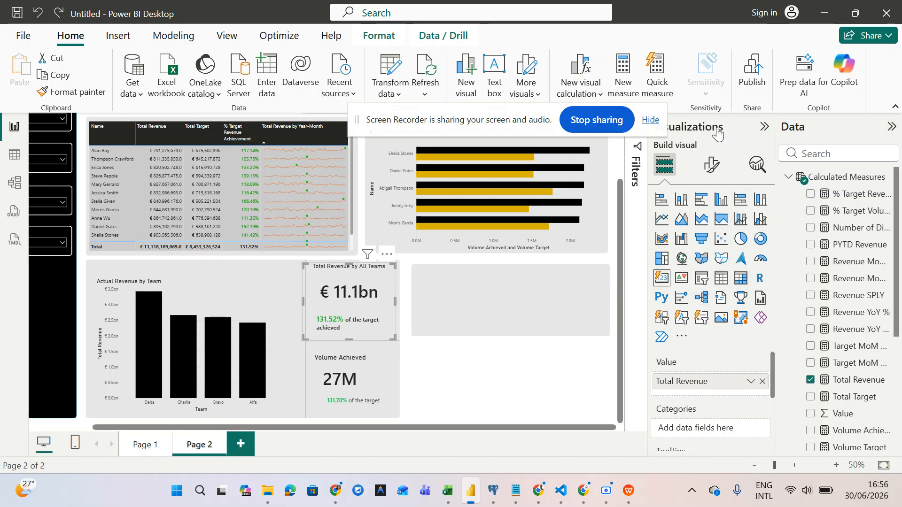
left_click(712, 165)
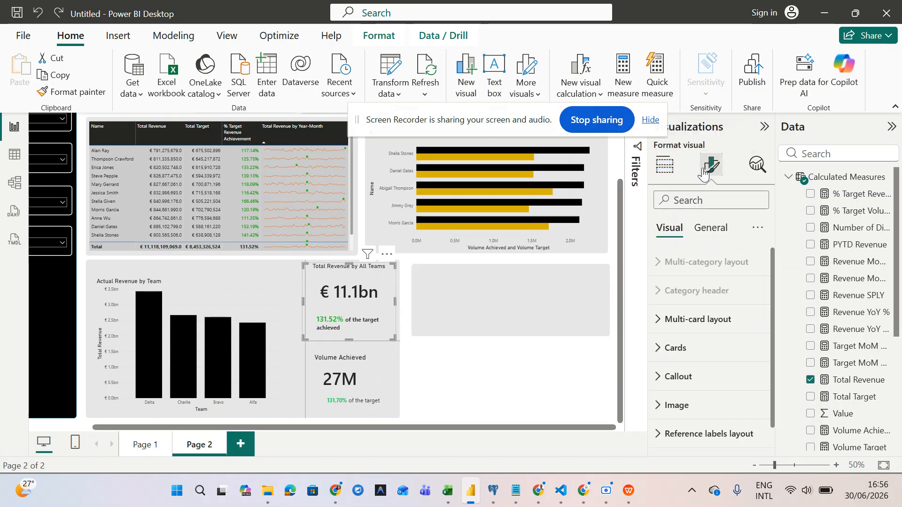
- Check the Volume Achieved card's Multi-card layout and Callout value sections, then collapse them
left_click(663, 319)
scroll(689, 393, "down", 3)
scroll(690, 393, "up", 3)
left_click(663, 322)
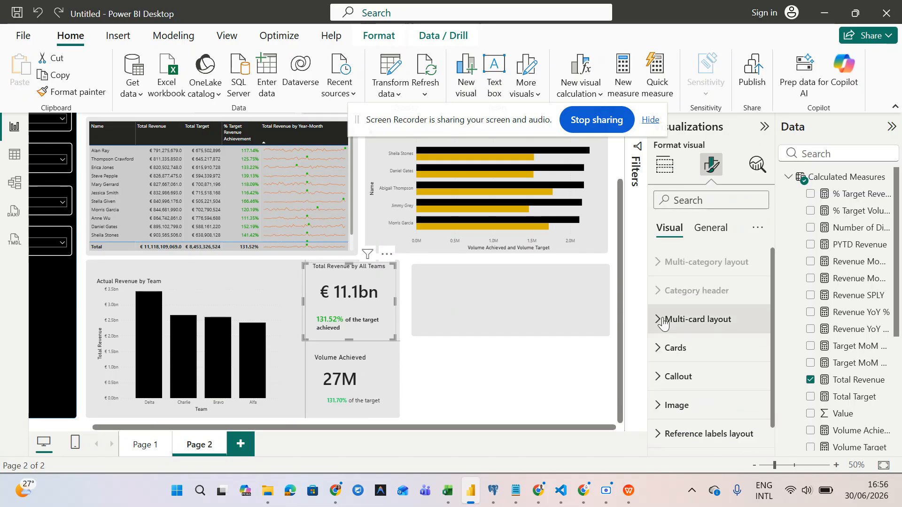
scroll(663, 322, "down", 1)
left_click(658, 353)
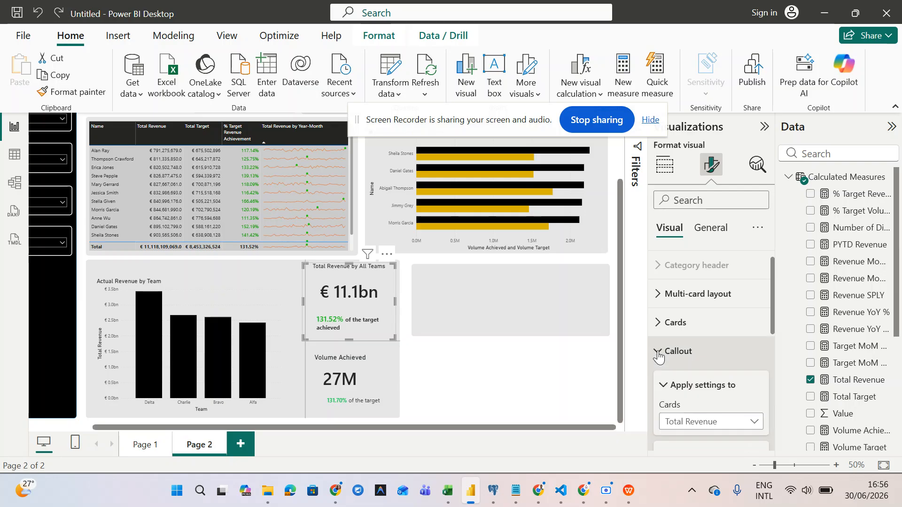
scroll(659, 347, "down", 5)
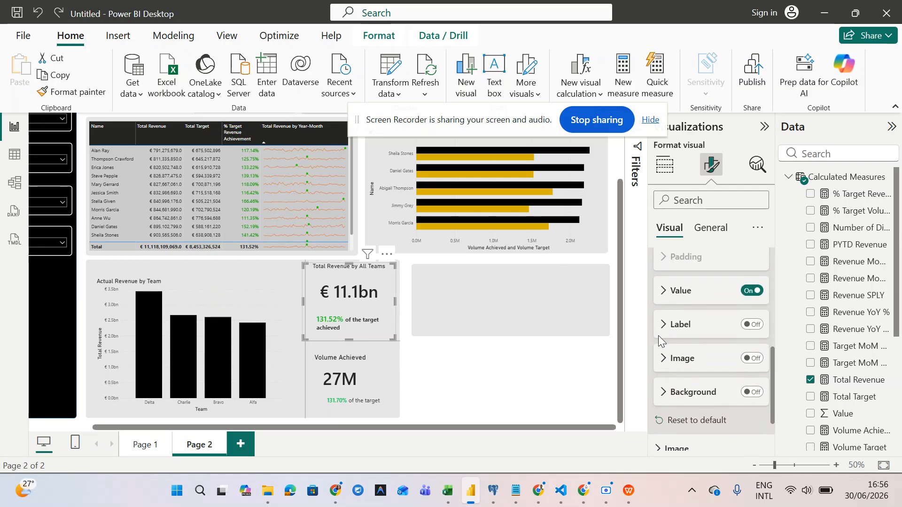
left_click(664, 291)
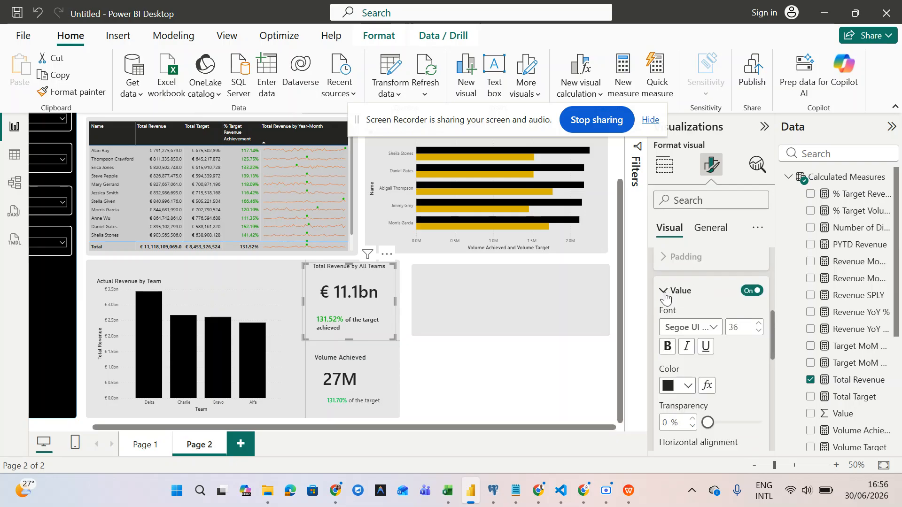
left_click(664, 291)
scroll(663, 338, "down", 2)
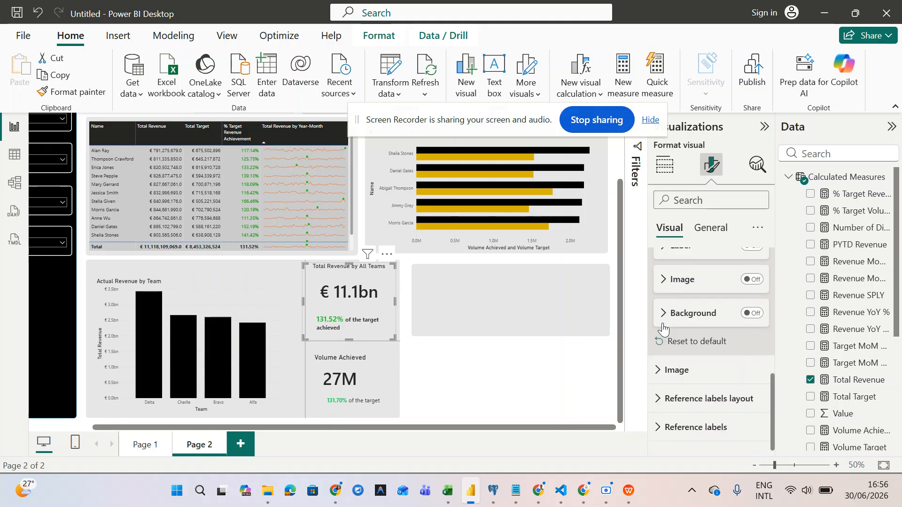
- Expand the card's Reference labels section with its Value and Detail subsections
left_click(658, 437)
scroll(659, 433, "down", 3)
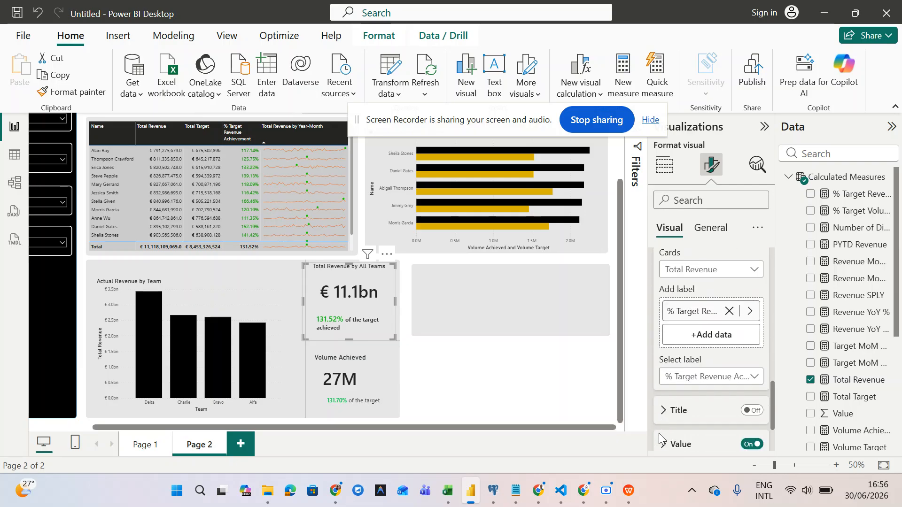
scroll(659, 433, "up", 2)
scroll(659, 433, "up", 1)
scroll(659, 433, "down", 2)
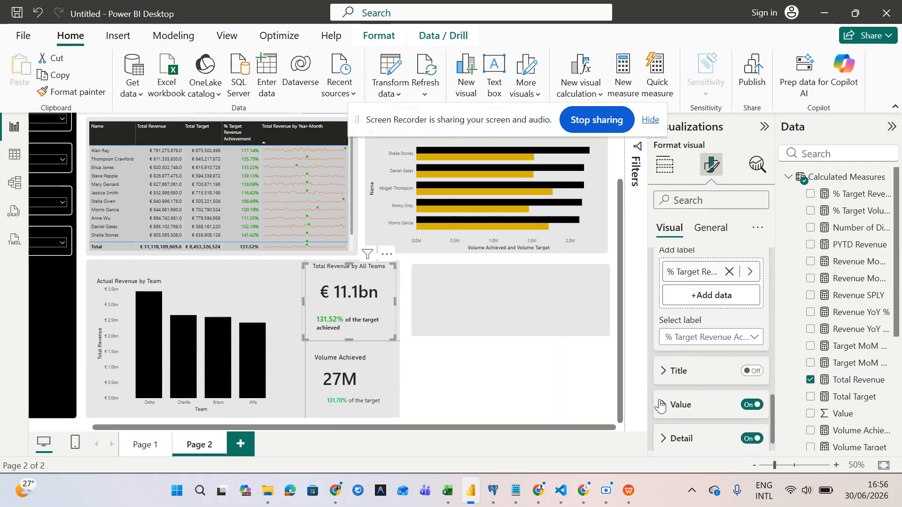
left_click(662, 410)
scroll(661, 407, "down", 3)
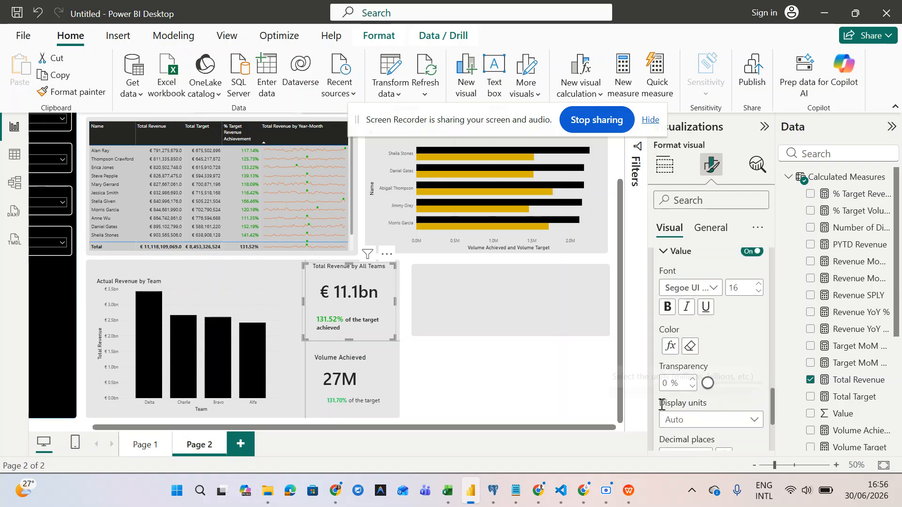
scroll(662, 406, "down", 3)
left_click(664, 449)
scroll(665, 447, "down", 4)
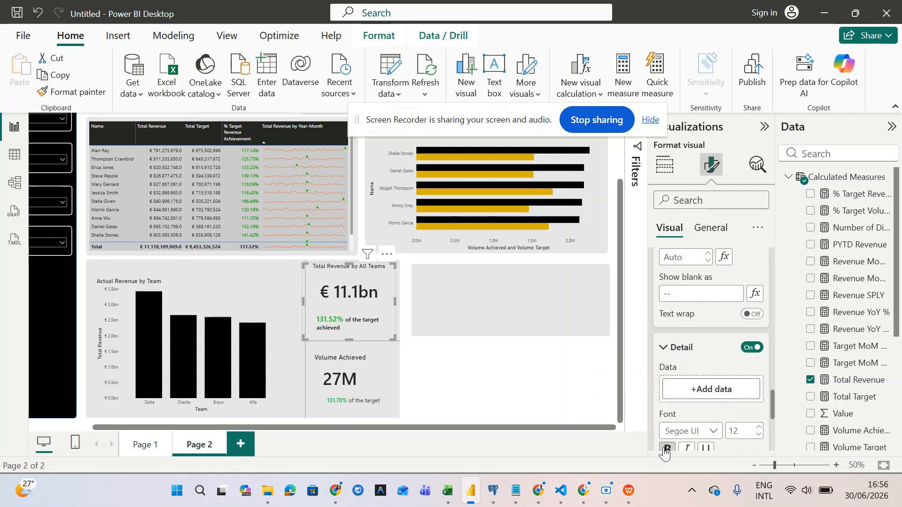
scroll(665, 448, "up", 4)
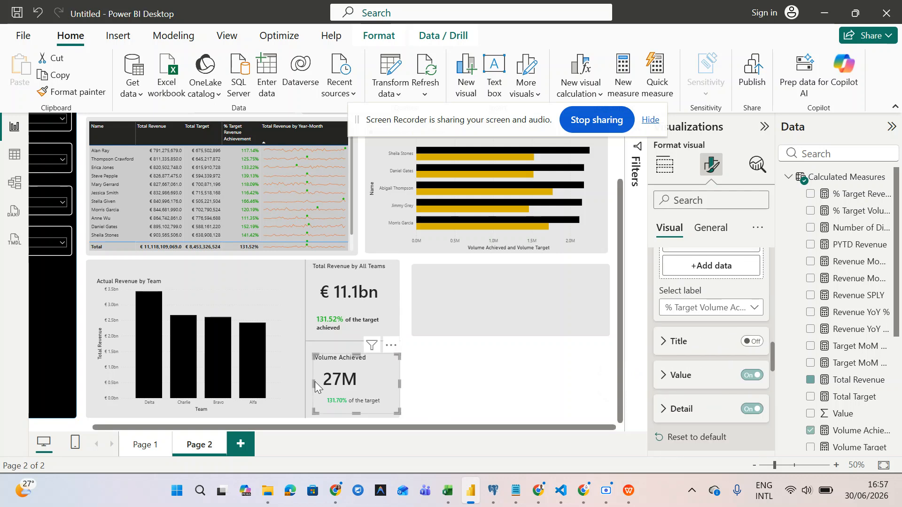
- Change the Volume Achieved reference label value font size from 12 to 16 and expand Detail
left_click(671, 376)
double_click(739, 367)
type("16")
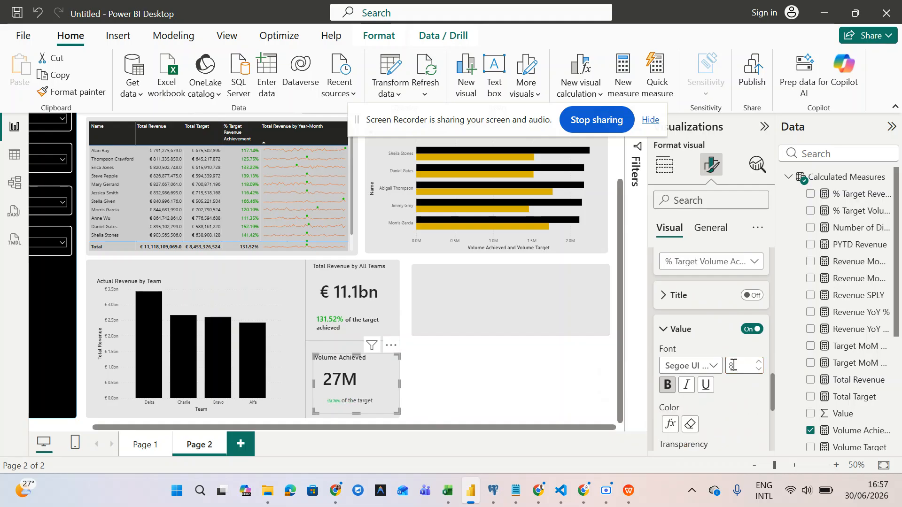
scroll(687, 421, "down", 2)
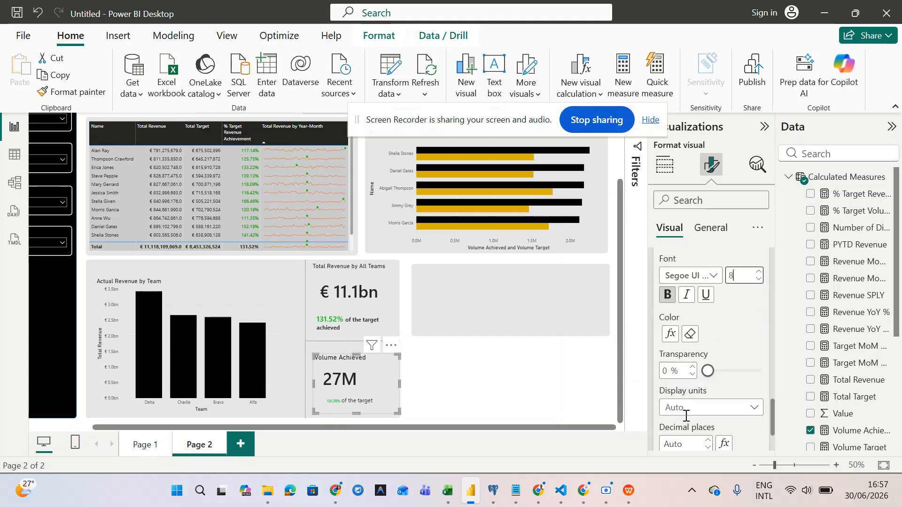
scroll(686, 421, "up", 2)
type("16")
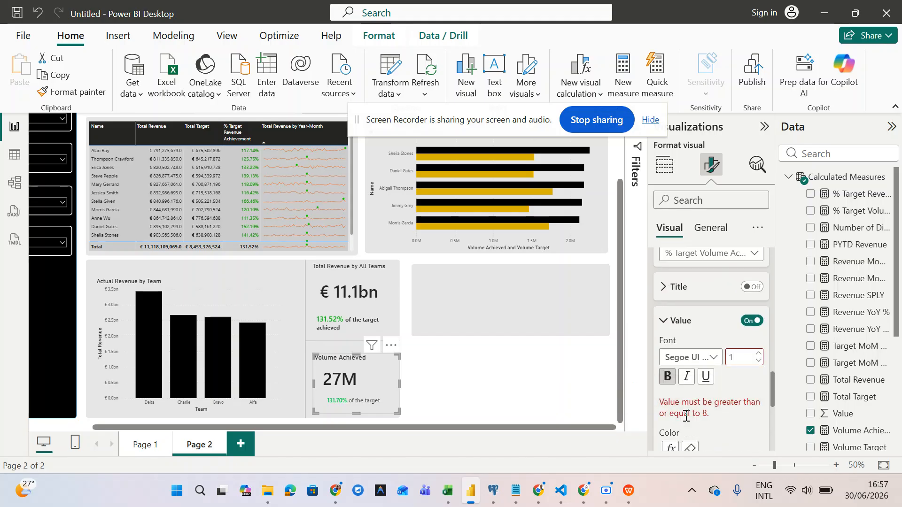
scroll(755, 380, "down", 5)
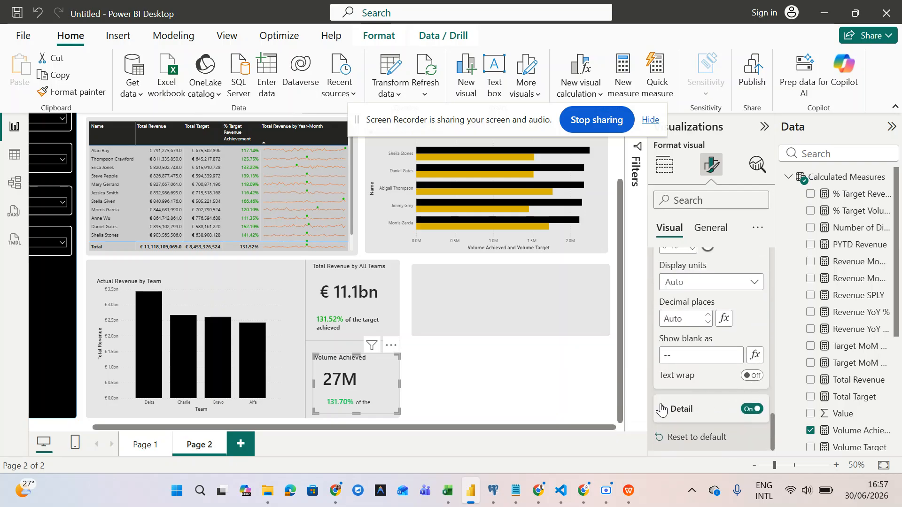
left_click(662, 408)
scroll(663, 409, "down", 4)
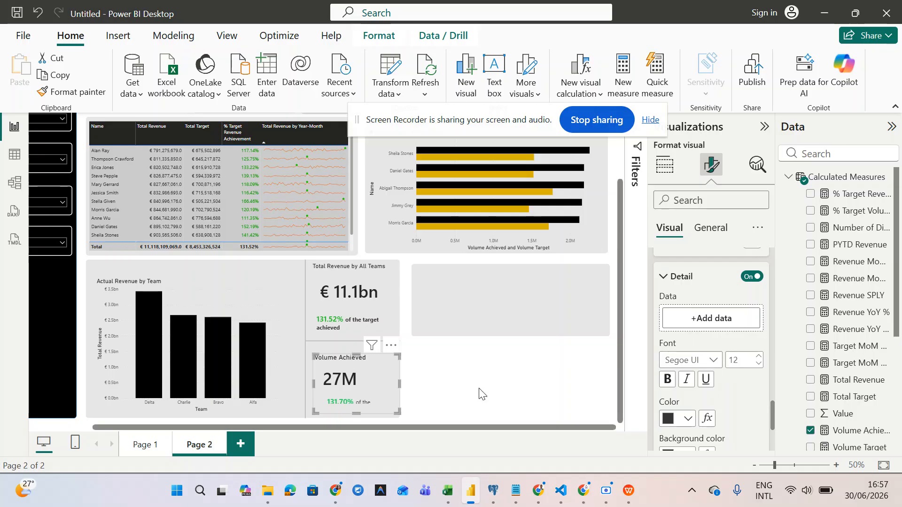
- Resize the Volume Achieved card wider and taller so its full subtitle shows
left_click_drag(399, 385, 373, 377)
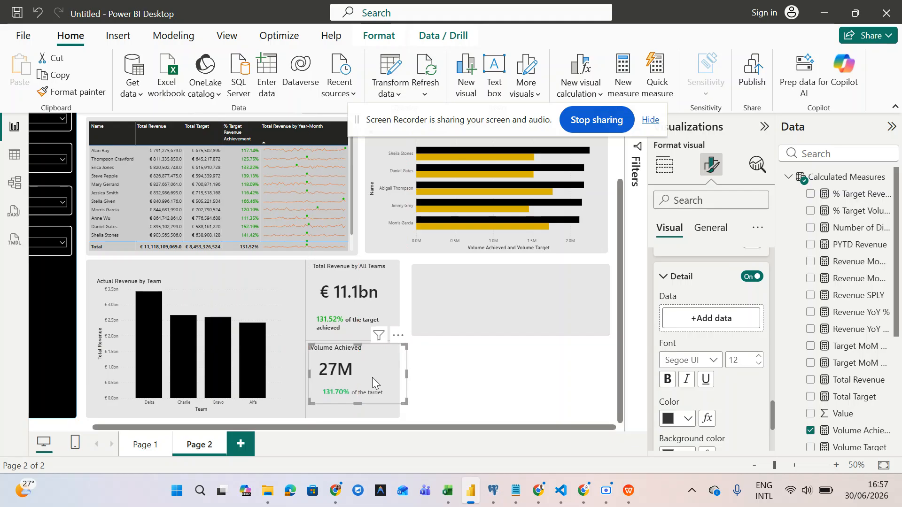
left_click(409, 407)
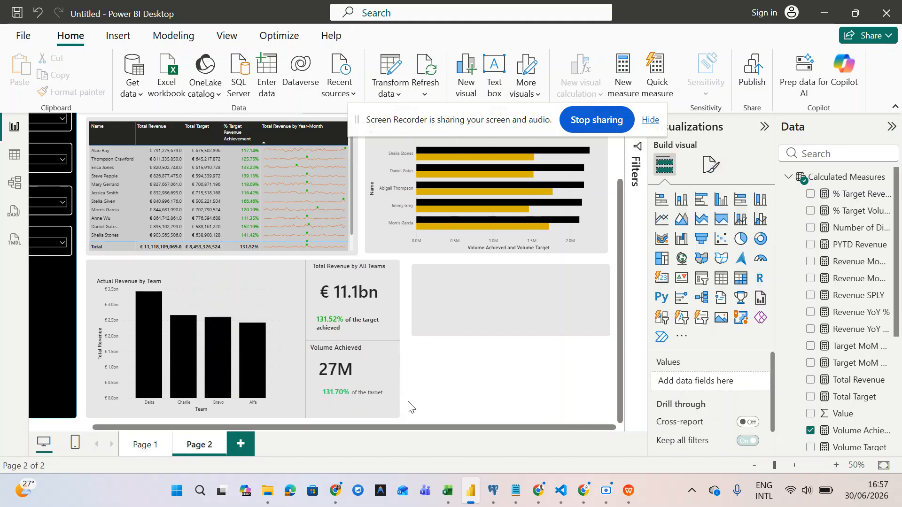
left_click(383, 387)
left_click_drag(407, 374, 393, 375)
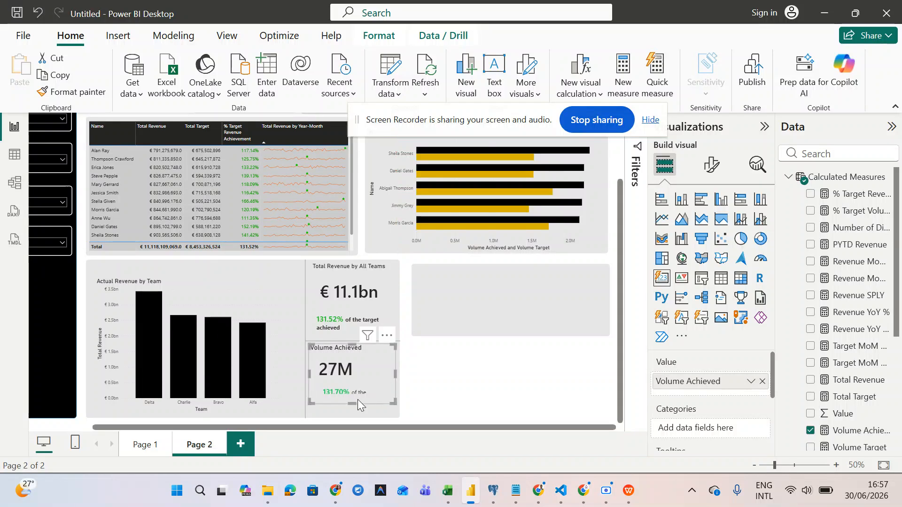
left_click_drag(351, 409, 344, 426)
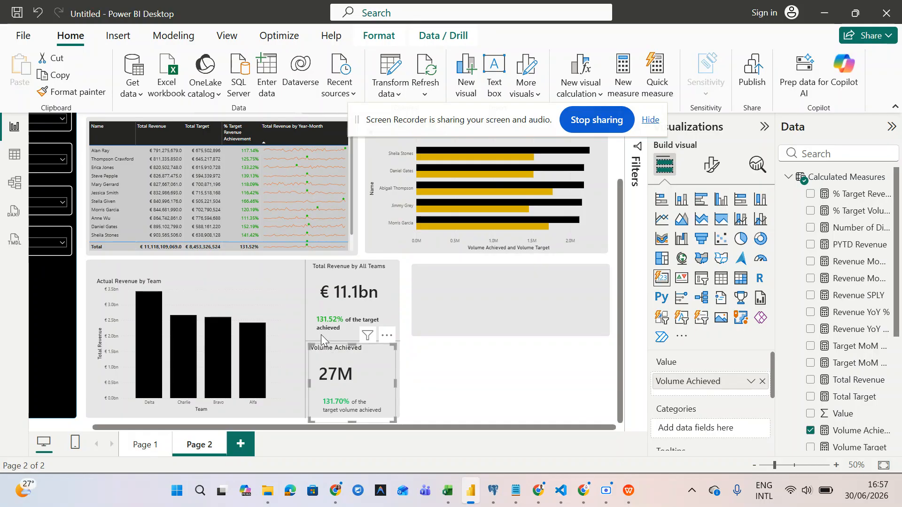
- Move the vertical divider line left and shift the horizontal divider line beside the cards
left_click(306, 323)
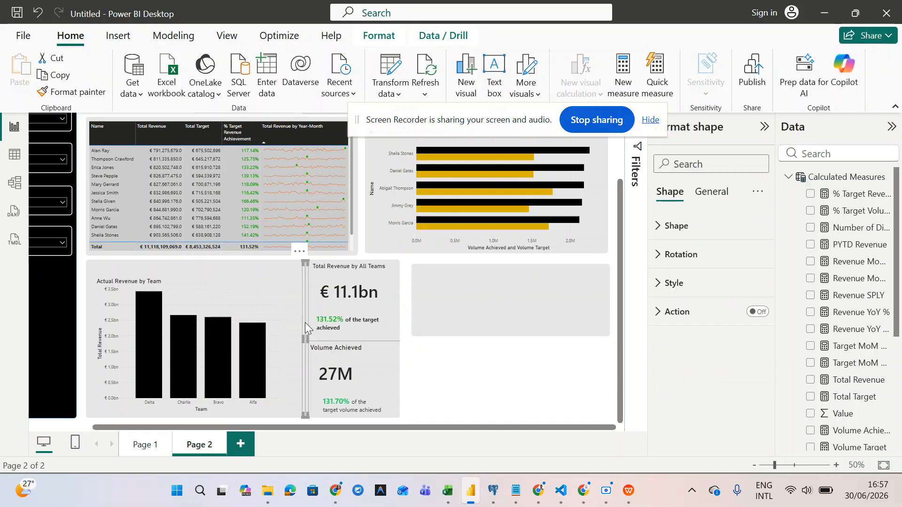
left_click_drag(303, 322, 290, 322)
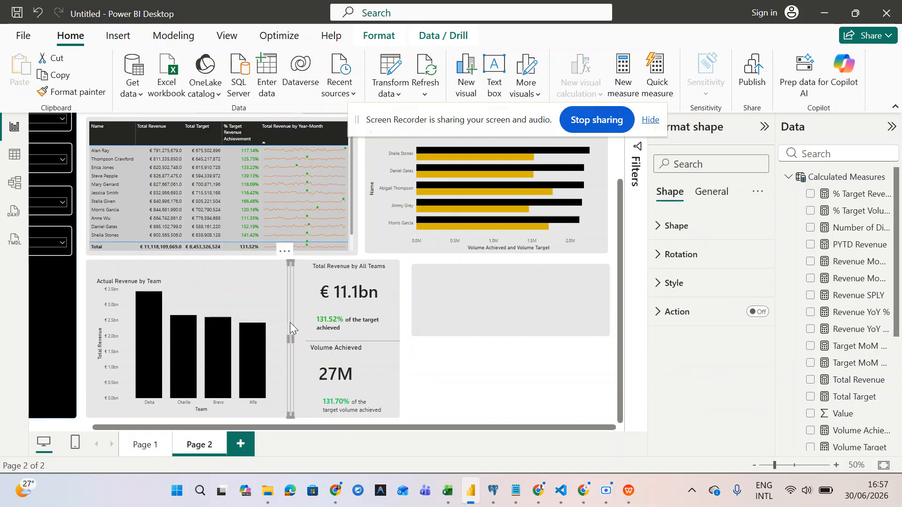
left_click(328, 339)
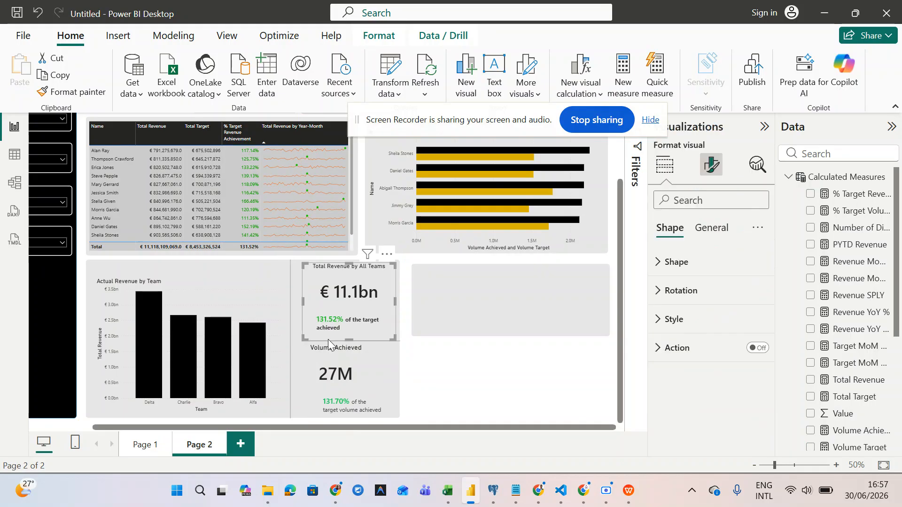
left_click(395, 350)
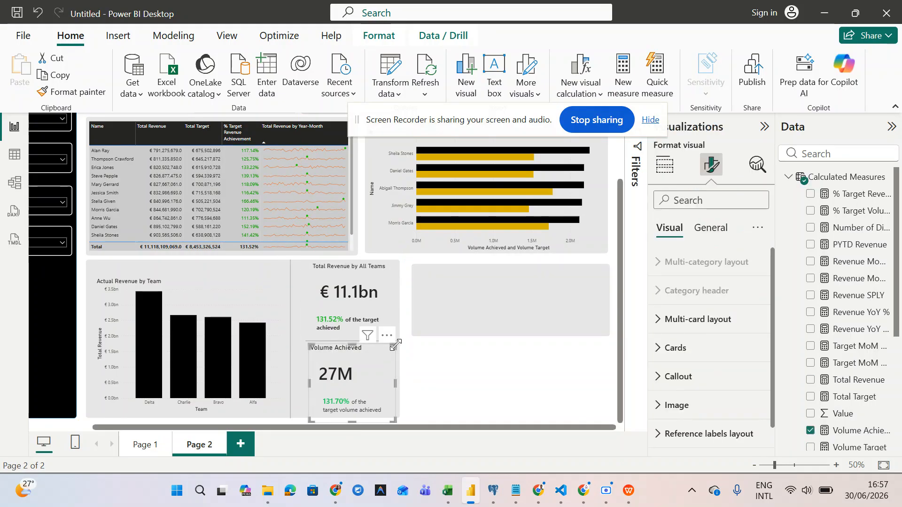
left_click(397, 341)
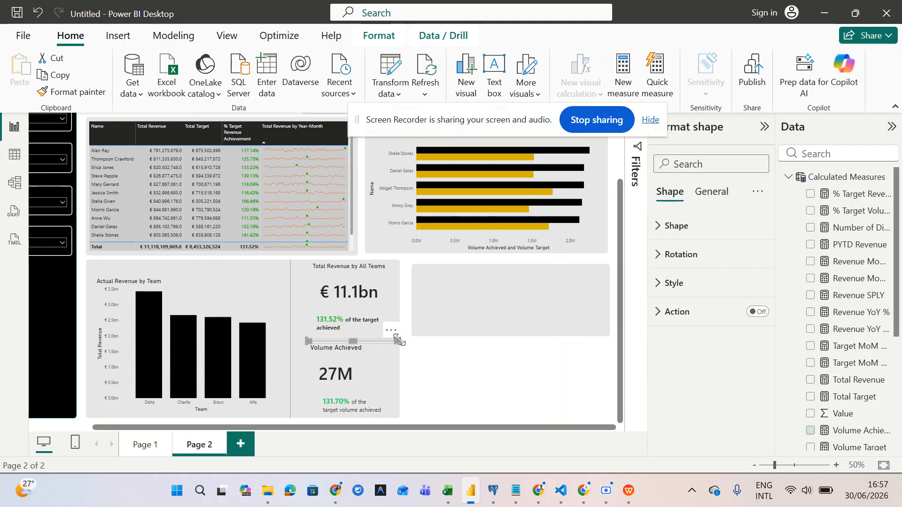
left_click_drag(364, 342, 398, 342)
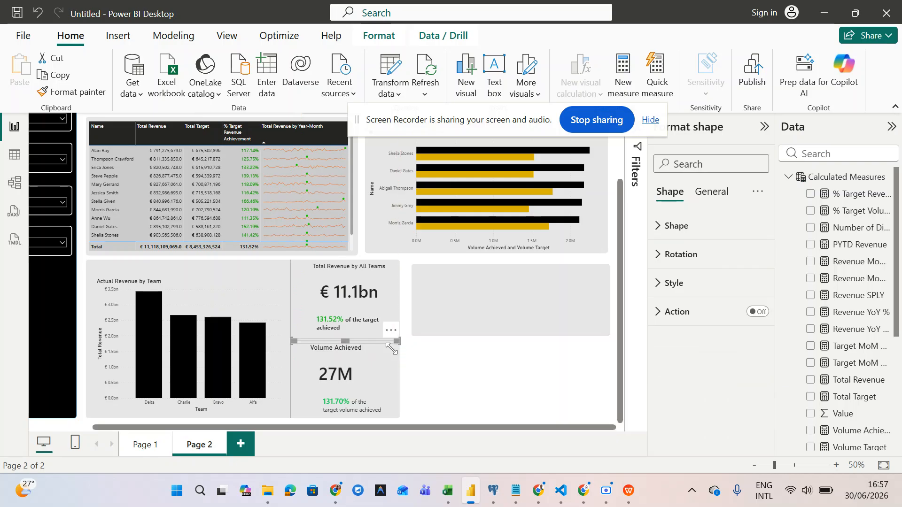
- Reposition and resize the Volume Achieved card, and move the Total Revenue card slightly left
left_click(340, 384)
left_click_drag(336, 384, 328, 379)
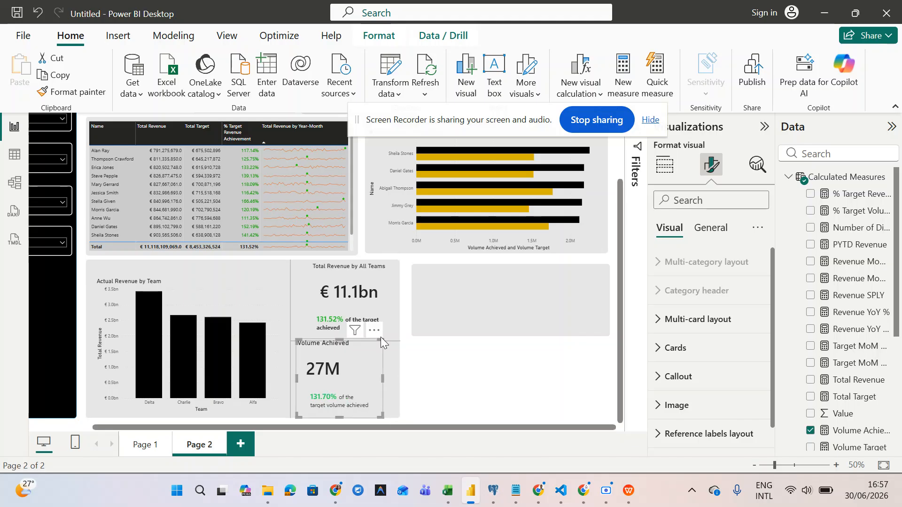
left_click_drag(382, 340, 382, 346)
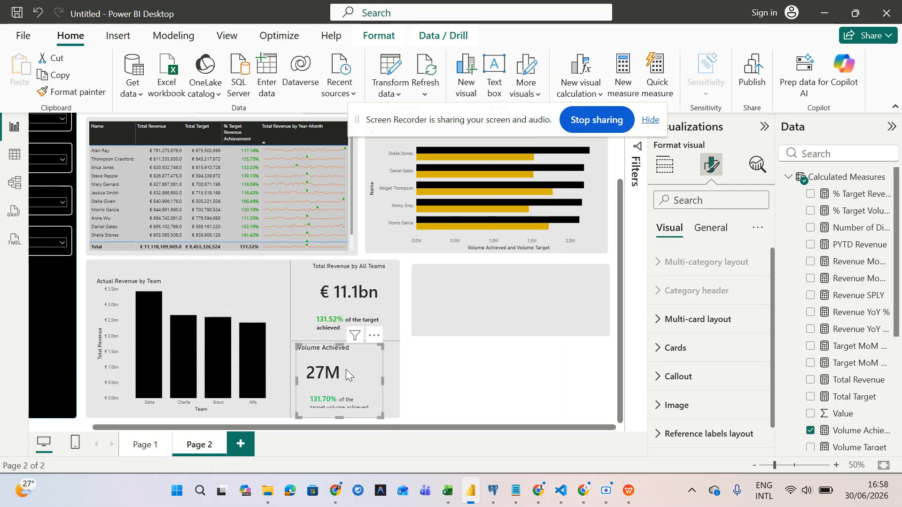
left_click_drag(347, 370, 353, 370)
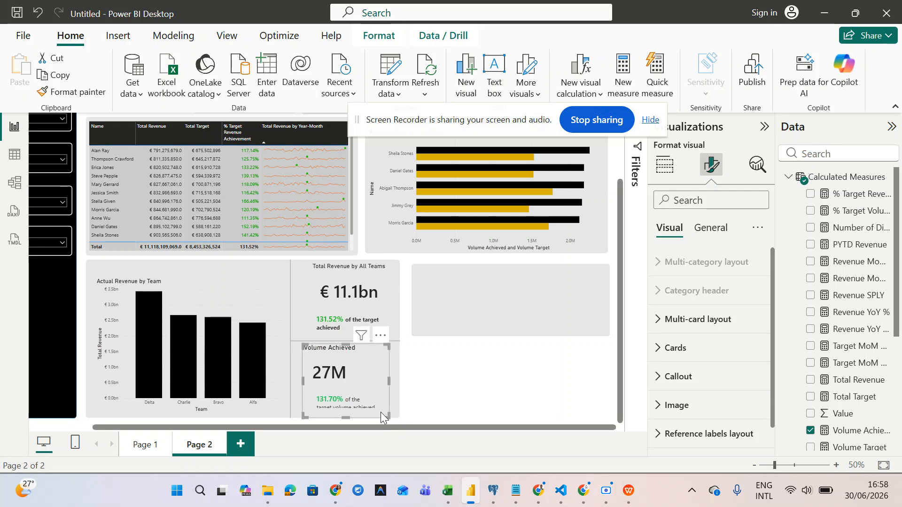
left_click_drag(393, 380, 400, 380)
left_click(353, 293)
left_click_drag(353, 292, 343, 293)
- Nudge the horizontal divider up and the Volume Achieved card left, then widen the card
left_click(337, 357)
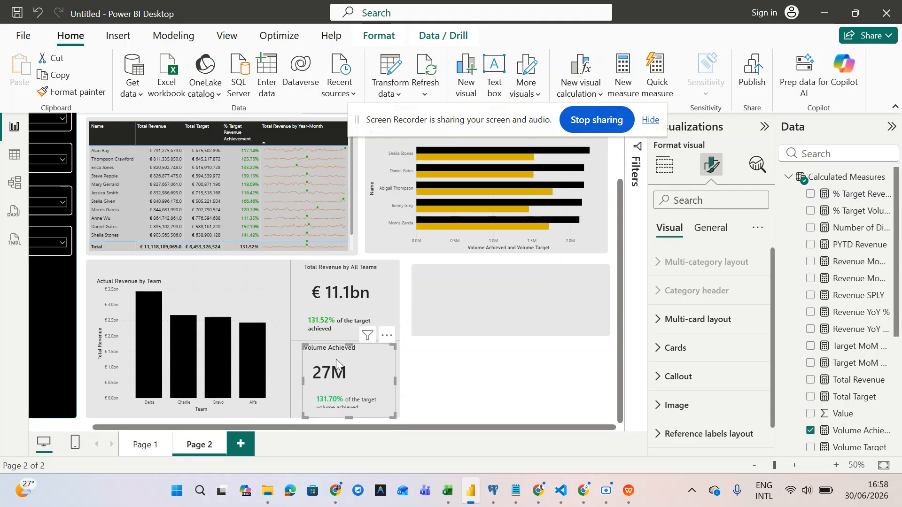
left_click(297, 342)
key("Up")
key("Up")
key("Up")
key("Up")
key("Up")
key("Up")
key("Up")
key("Up")
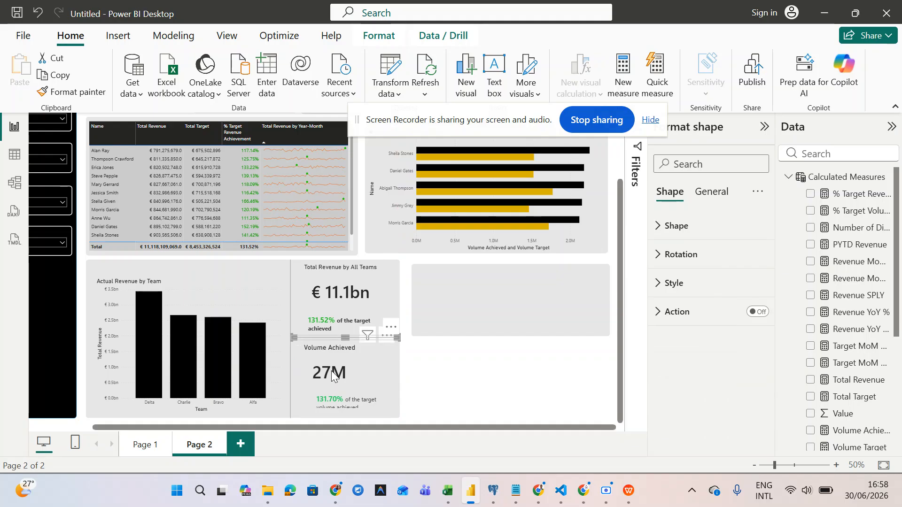
left_click(316, 362)
key("Left")
key("Left")
key("Left")
key("Left")
key("Left")
key("Left")
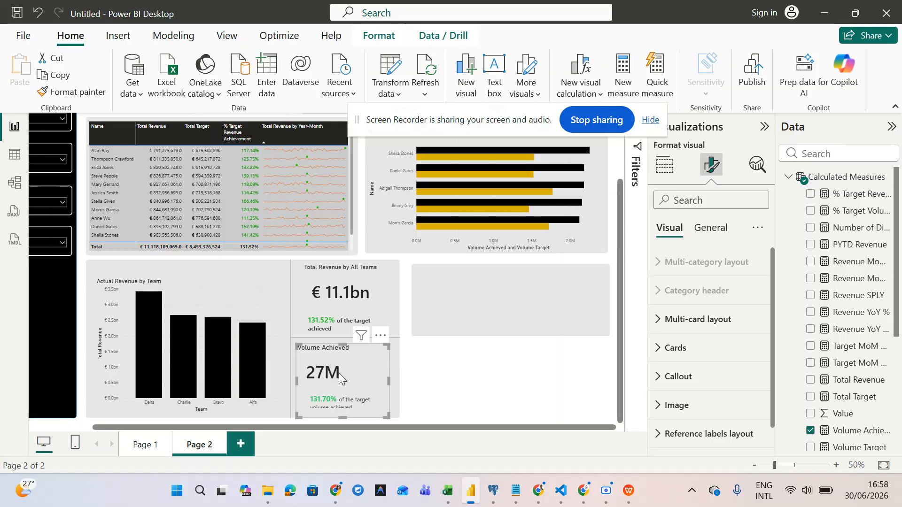
left_click_drag(388, 379, 345, 418)
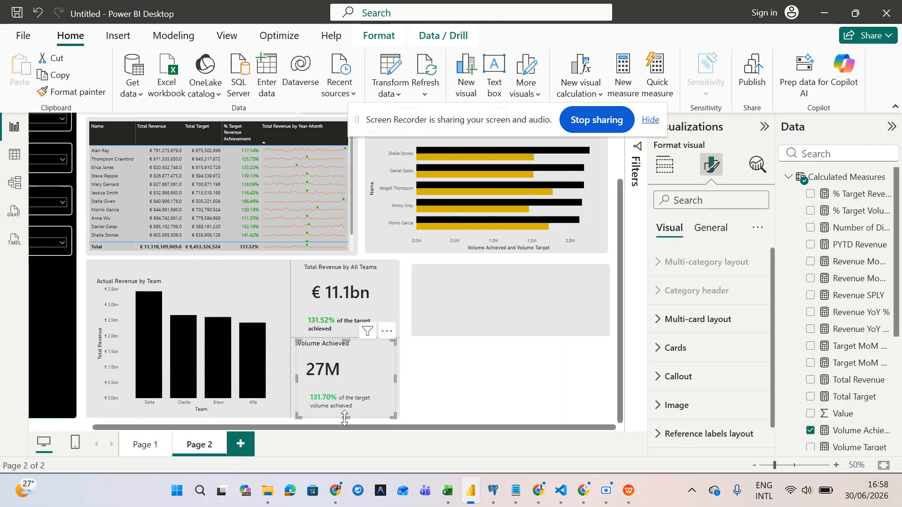
- Center the Volume Achieved card's title horizontally
left_click(711, 229)
left_click(657, 291)
scroll(697, 362, "down", 5)
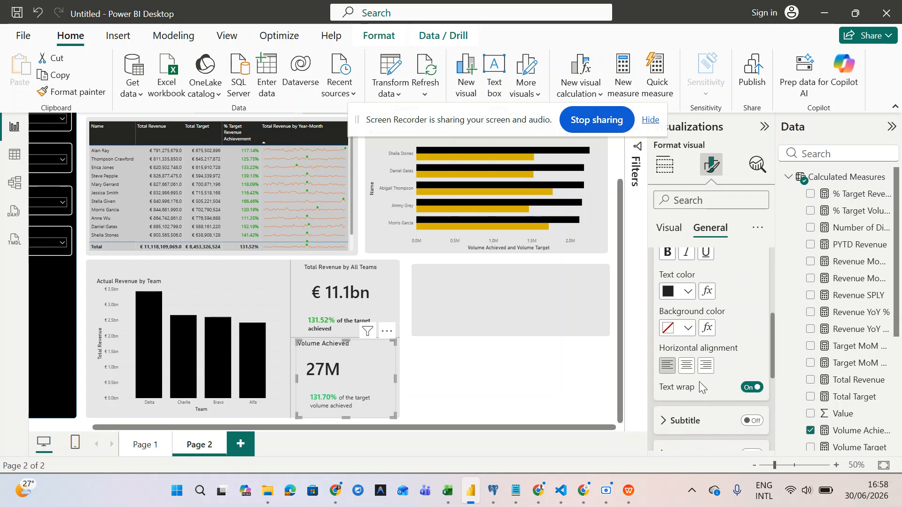
left_click(687, 366)
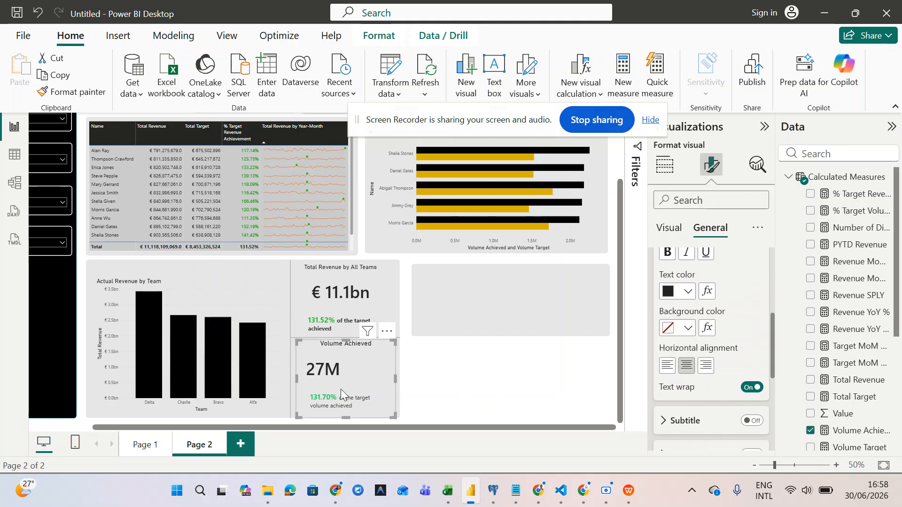
- Center the 27M callout value for Volume Achieved only and enlarge the card slightly
left_click(668, 228)
left_click(673, 355)
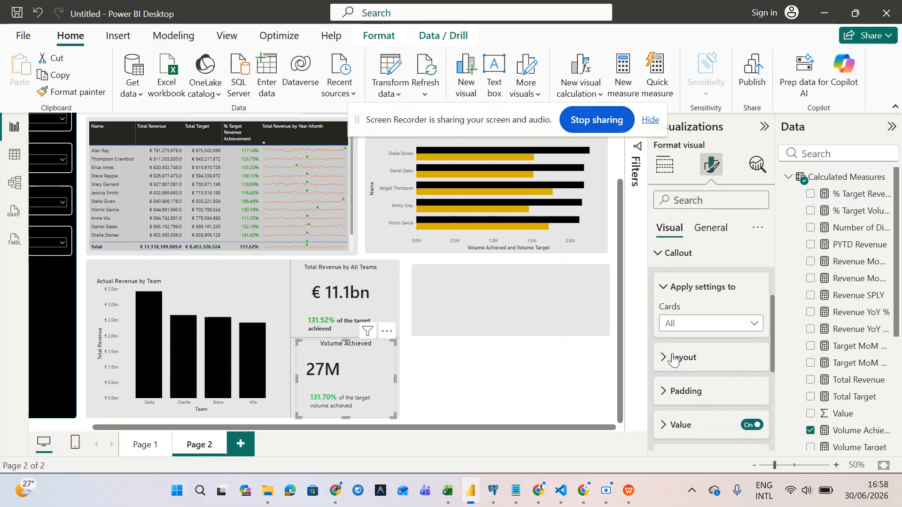
left_click(686, 323)
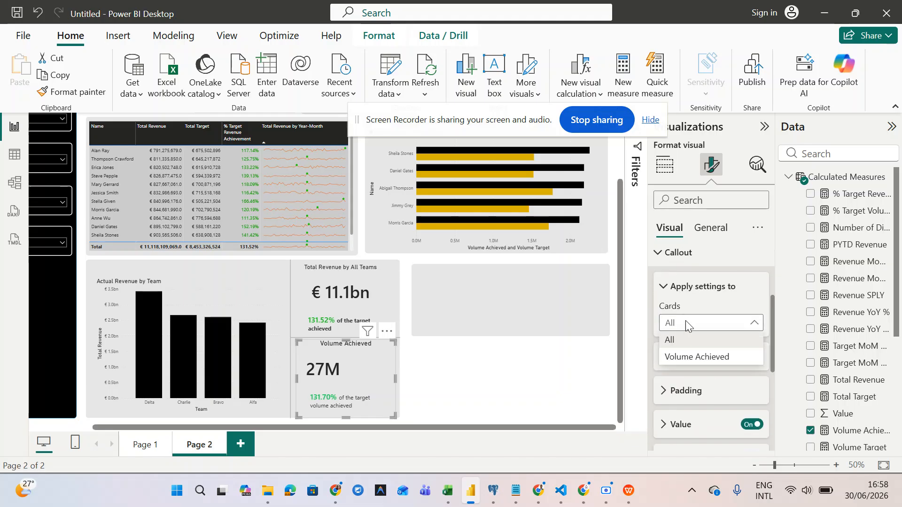
left_click(695, 357)
scroll(685, 384, "down", 2)
left_click(666, 329)
scroll(701, 421, "down", 5)
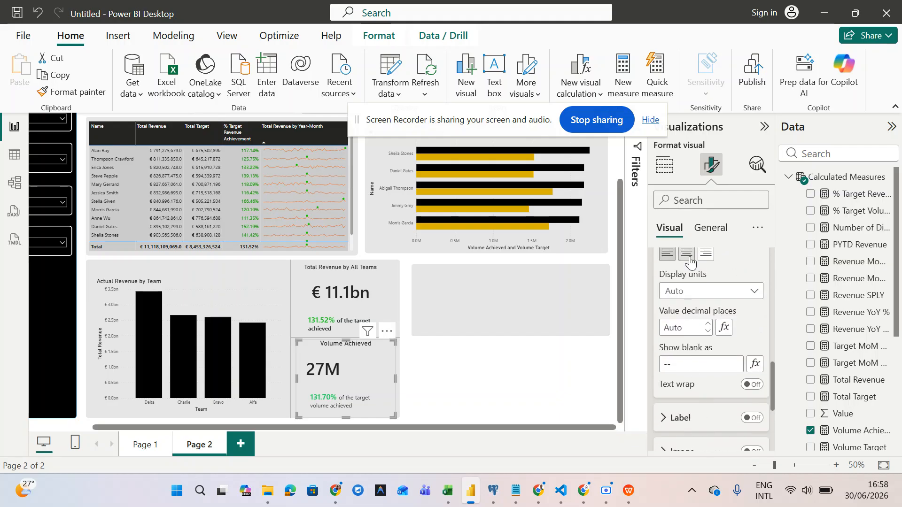
left_click(688, 256)
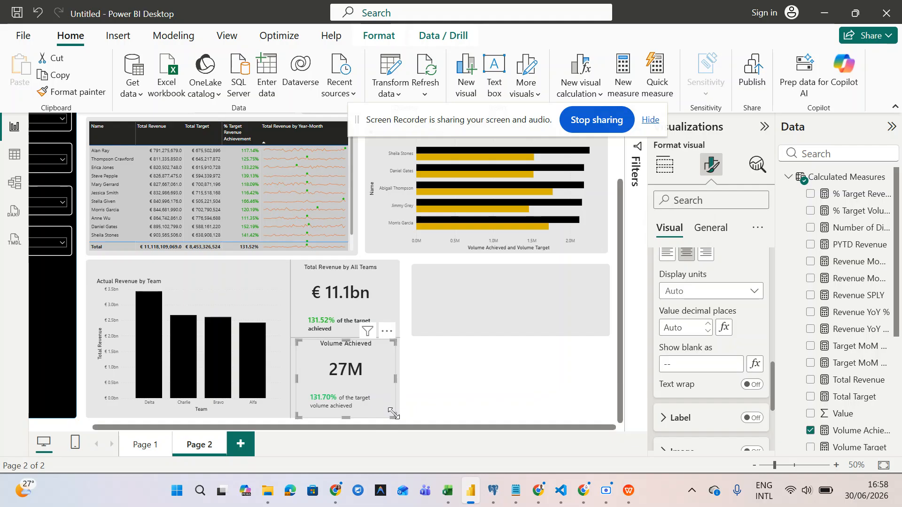
left_click_drag(391, 412, 394, 417)
- Select the Total Revenue by All Teams card, turn its label on, and review General settings
left_click(344, 324)
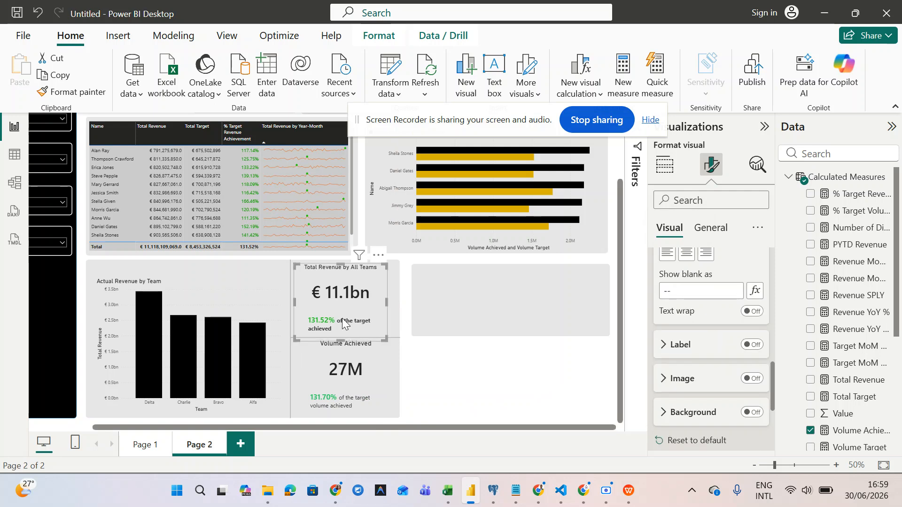
left_click(752, 344)
scroll(696, 379, "down", 2)
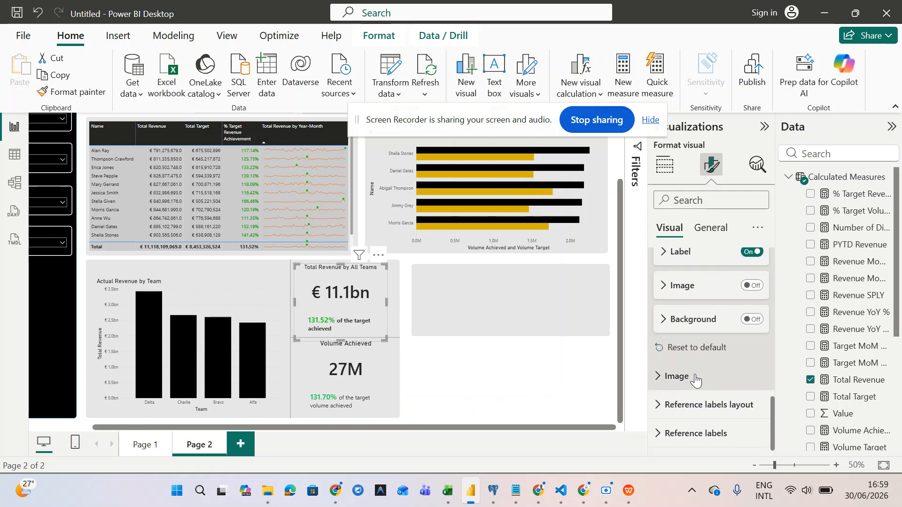
scroll(696, 378, "up", 5)
scroll(695, 376, "up", 10)
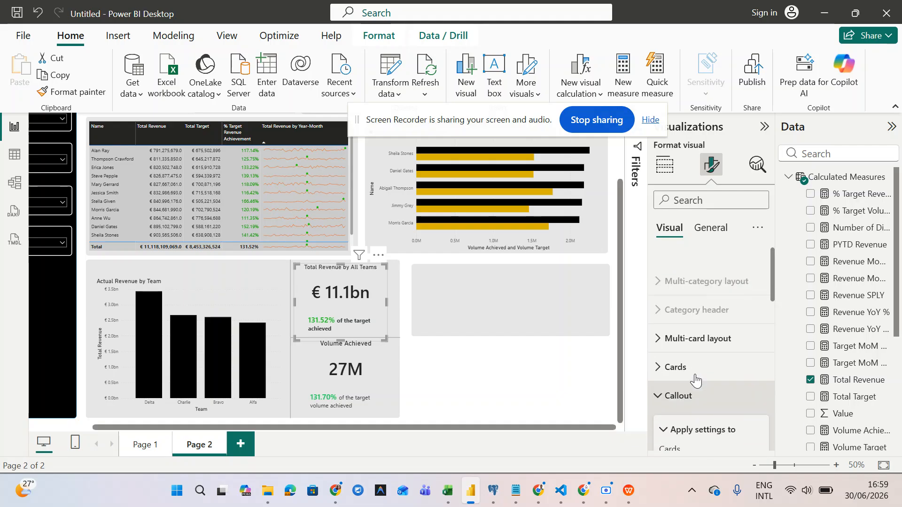
scroll(696, 380, "down", 1)
left_click(711, 228)
scroll(706, 374, "down", 10)
scroll(705, 374, "down", 2)
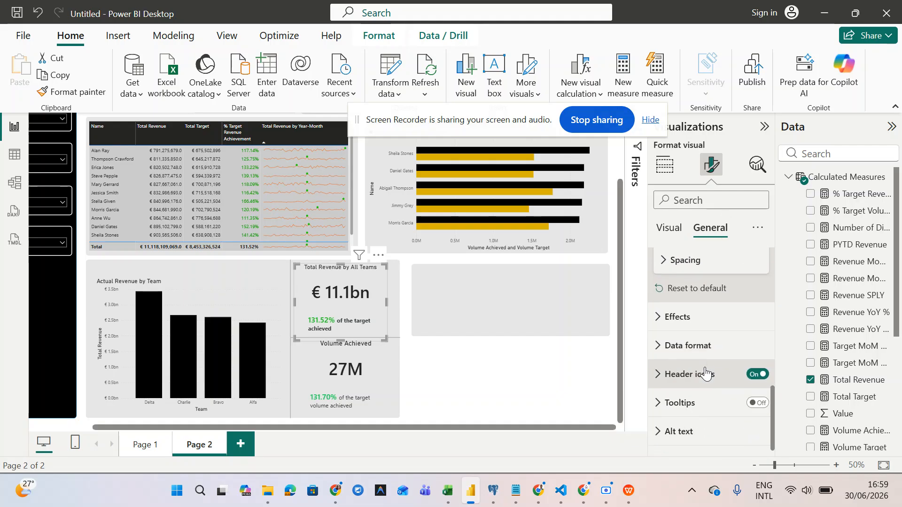
scroll(705, 372, "up", 8)
scroll(705, 367, "up", 2)
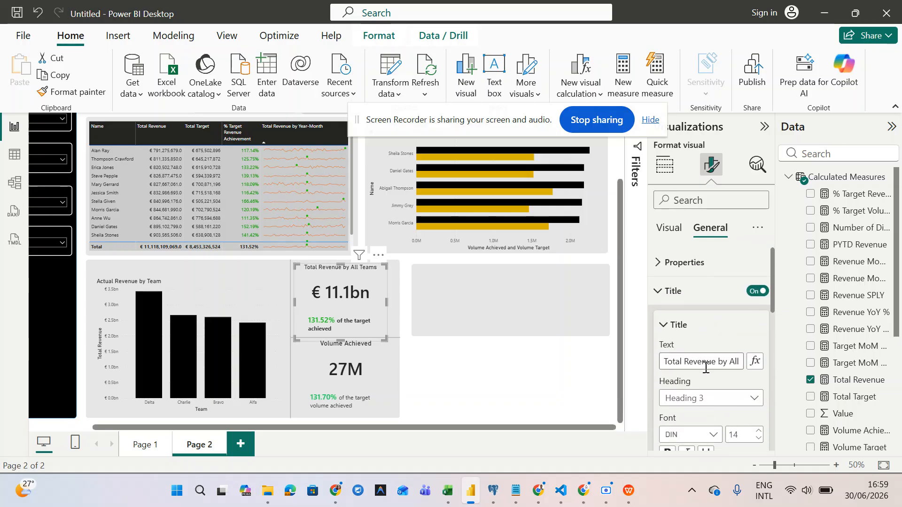
- Expand Reference labels > Value to show its font, colour and transparency settings
left_click(677, 229)
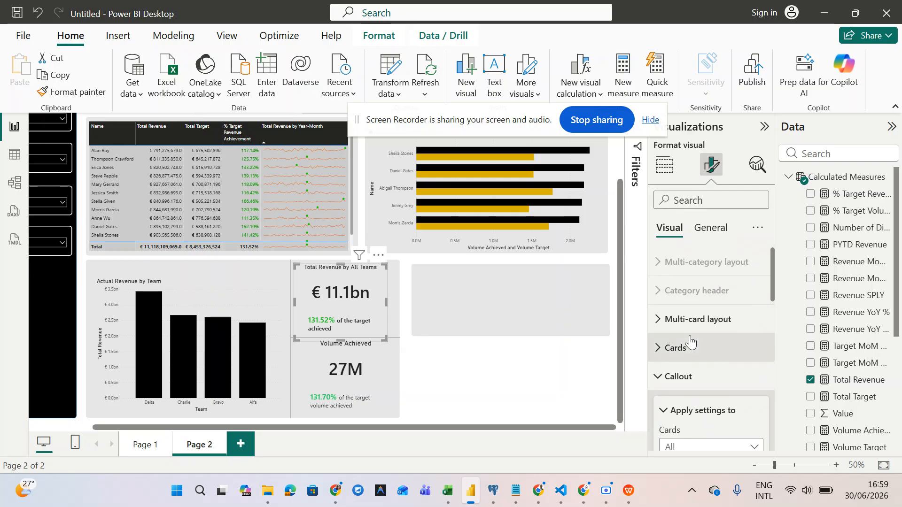
scroll(657, 380, "down", 10)
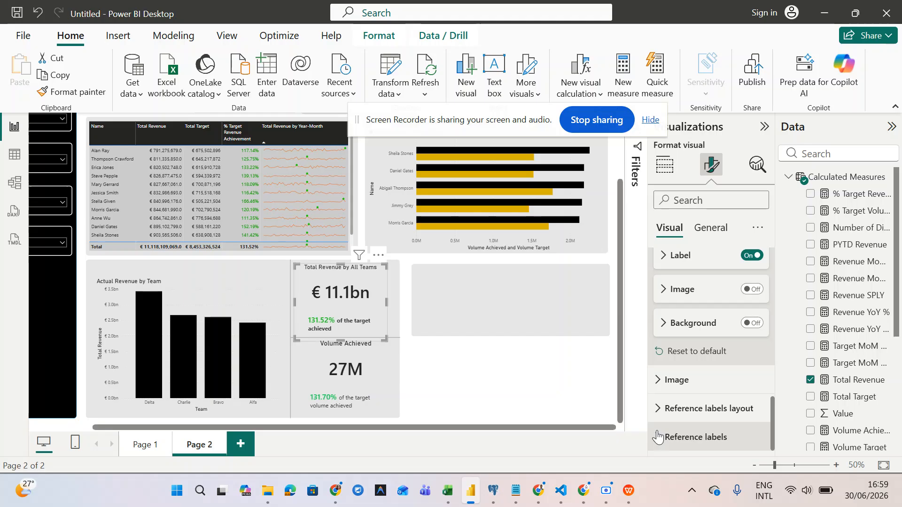
left_click(657, 431)
scroll(658, 431, "down", 5)
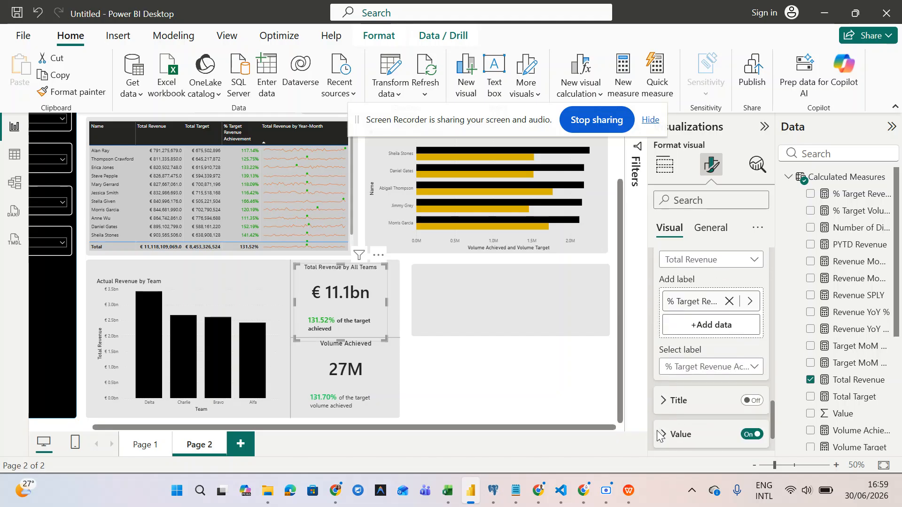
scroll(657, 431, "down", 3)
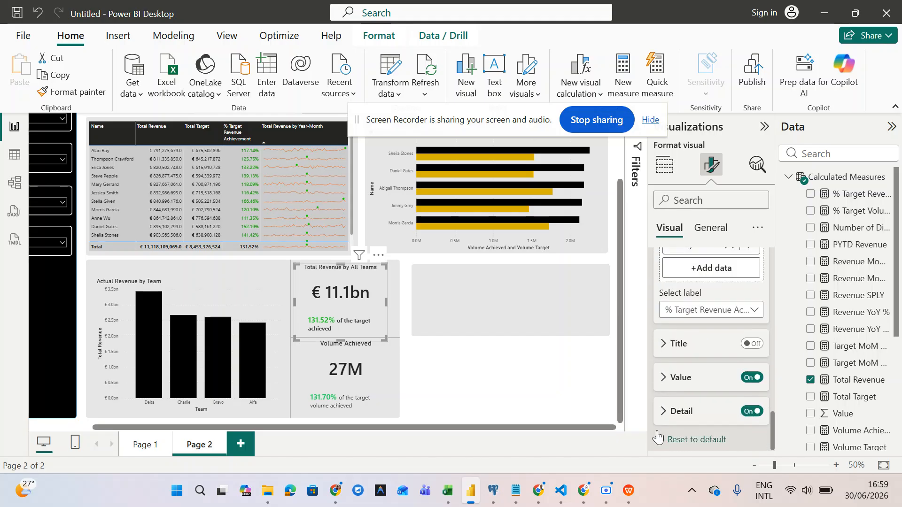
left_click(663, 377)
scroll(696, 383, "down", 1)
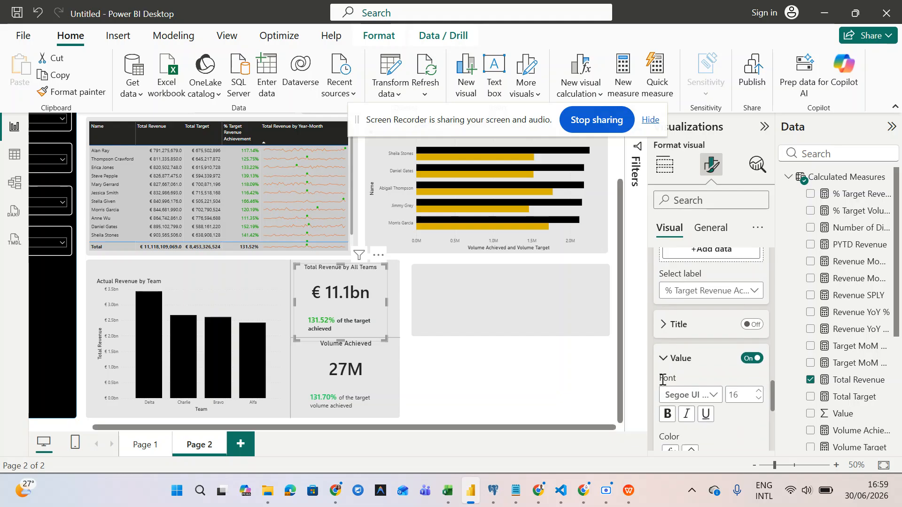
scroll(732, 376, "down", 3)
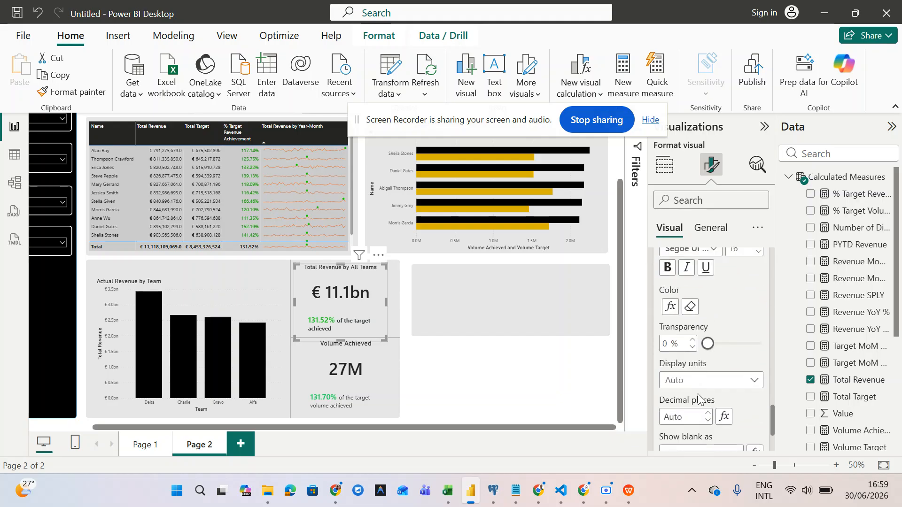
scroll(700, 399, "up", 3)
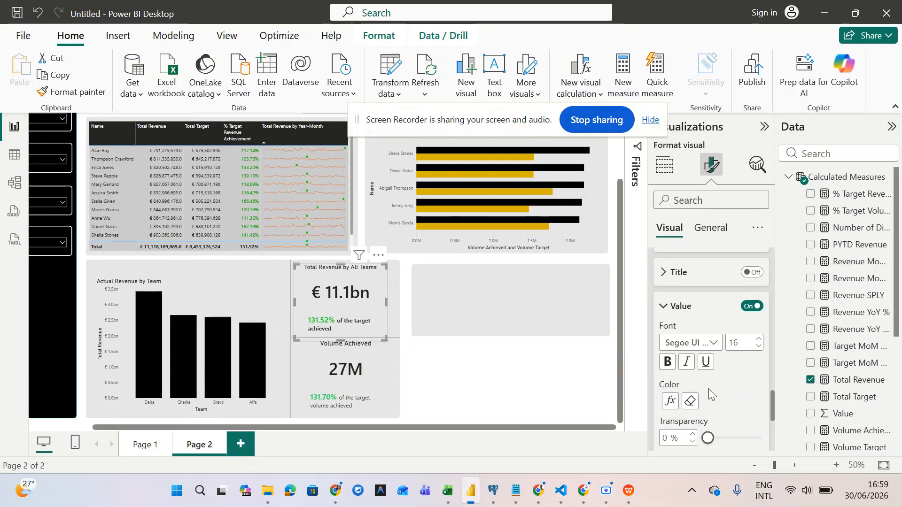
left_click(670, 402)
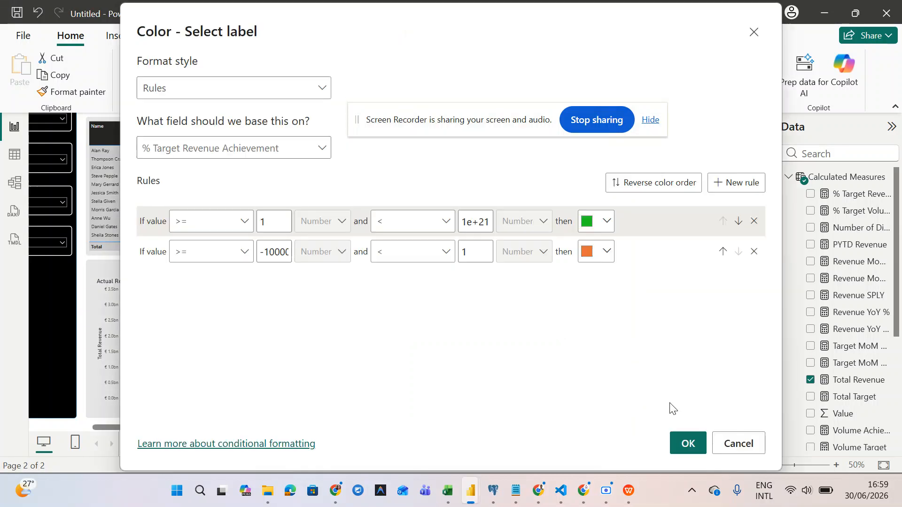
left_click(591, 227)
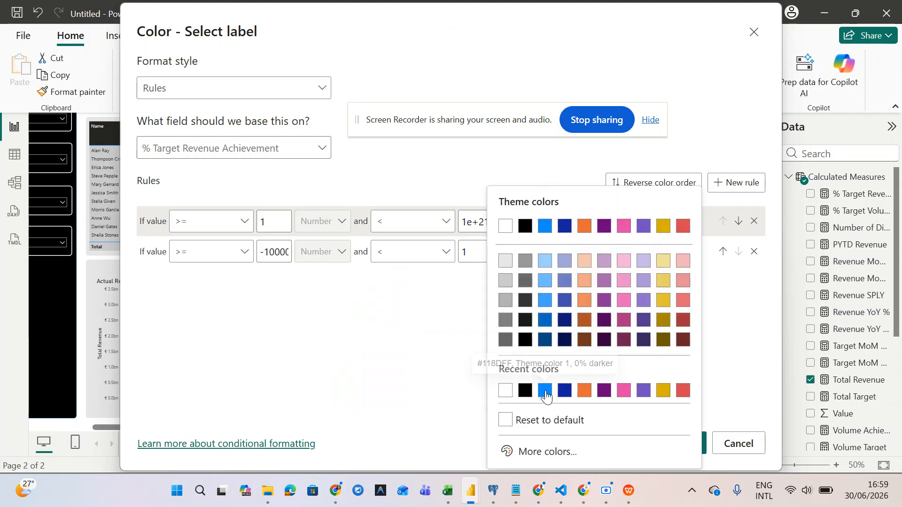
left_click(417, 378)
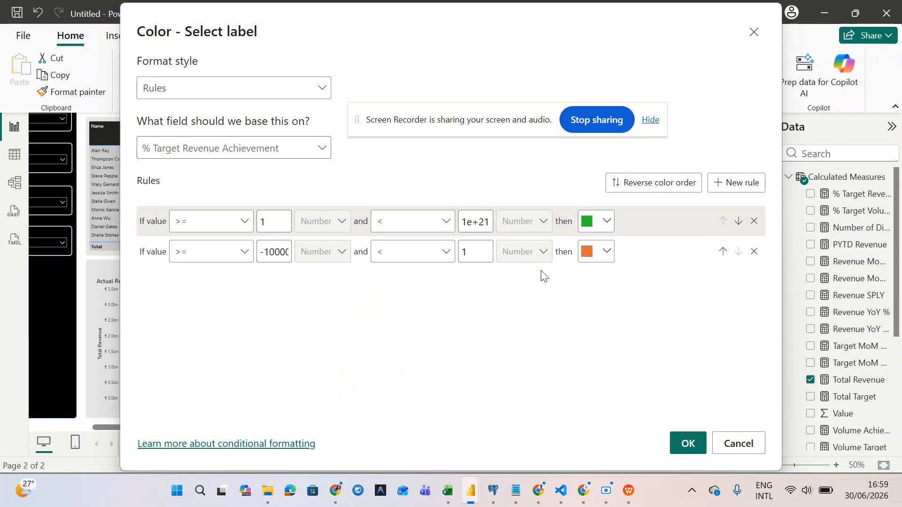
left_click(591, 228)
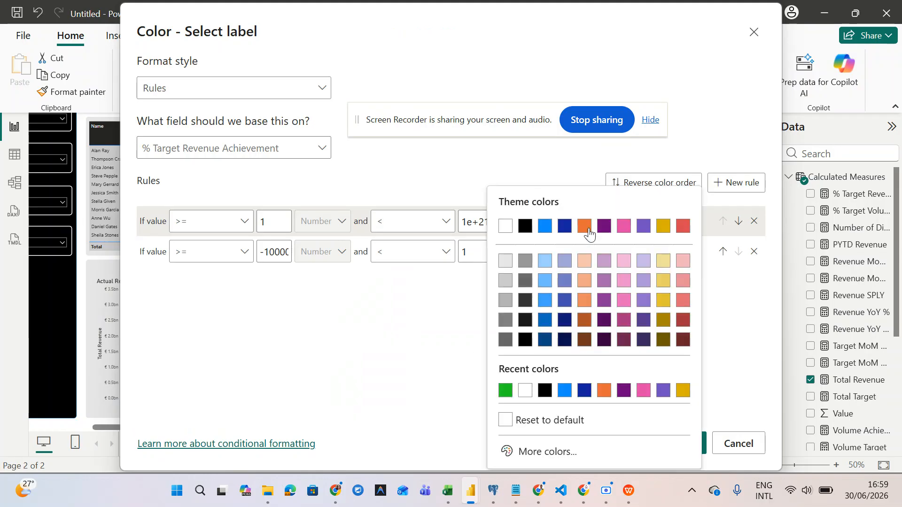
left_click(535, 453)
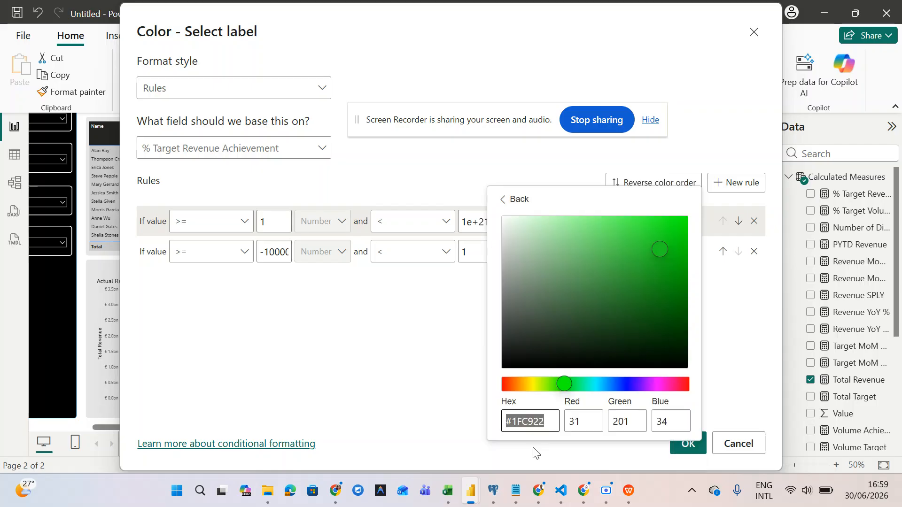
left_click(543, 418)
key("ctrl+a")
key("ctrl+c")
left_click(735, 440)
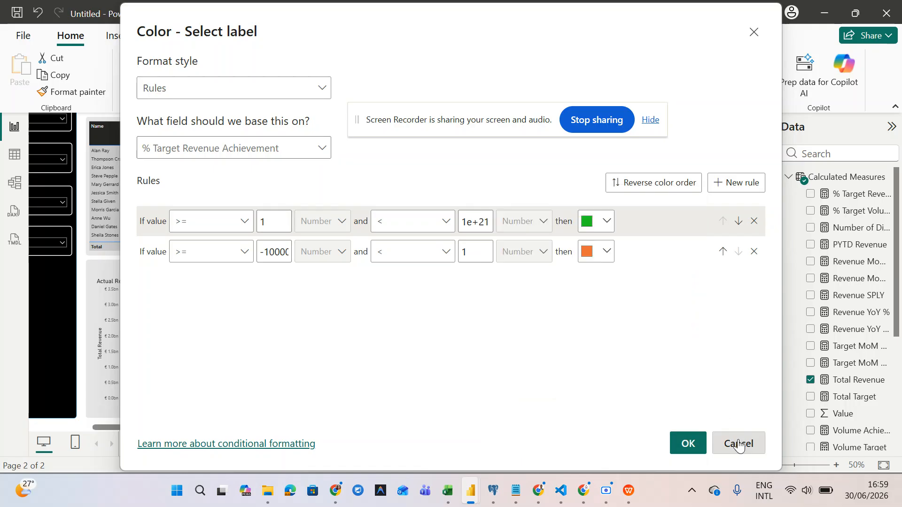
left_click(739, 442)
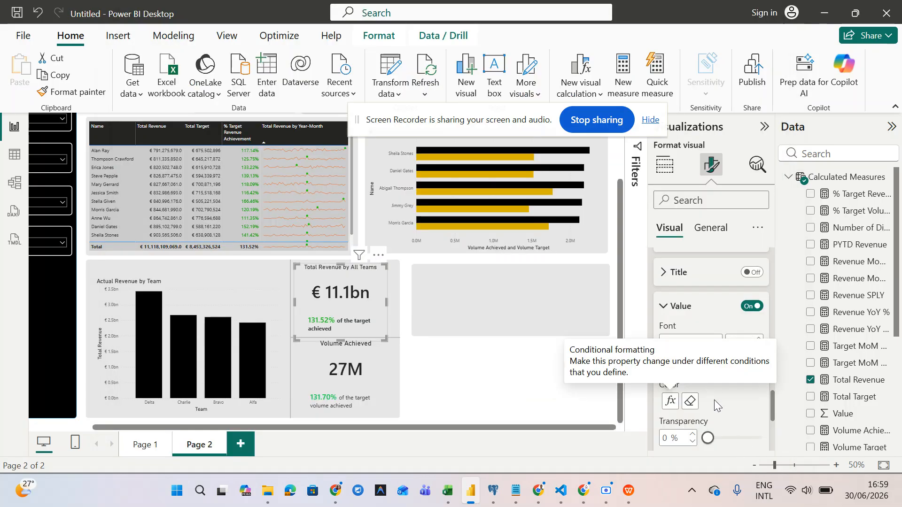
- Set the Volume Achieved label's first colour rule to green #1FC922 and apply the rules
scroll(714, 399, "down", 3)
left_click(332, 371)
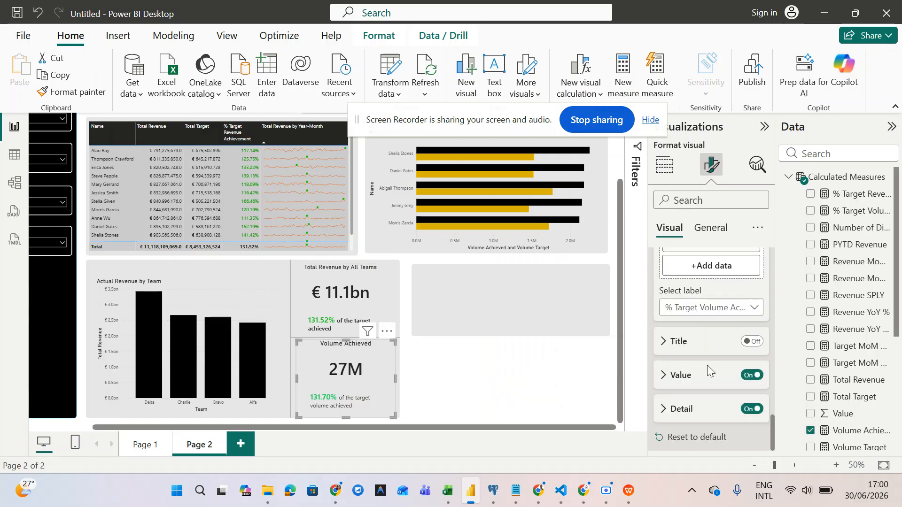
left_click(662, 376)
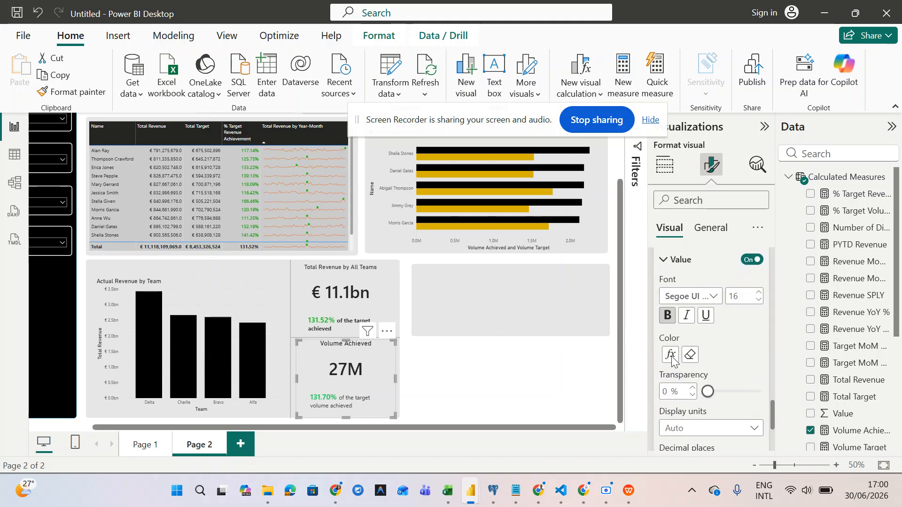
left_click(670, 355)
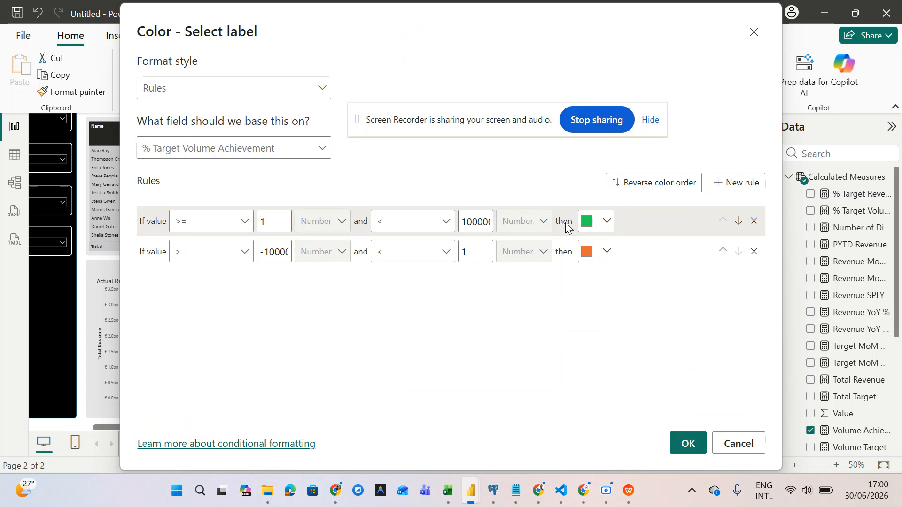
left_click(588, 221)
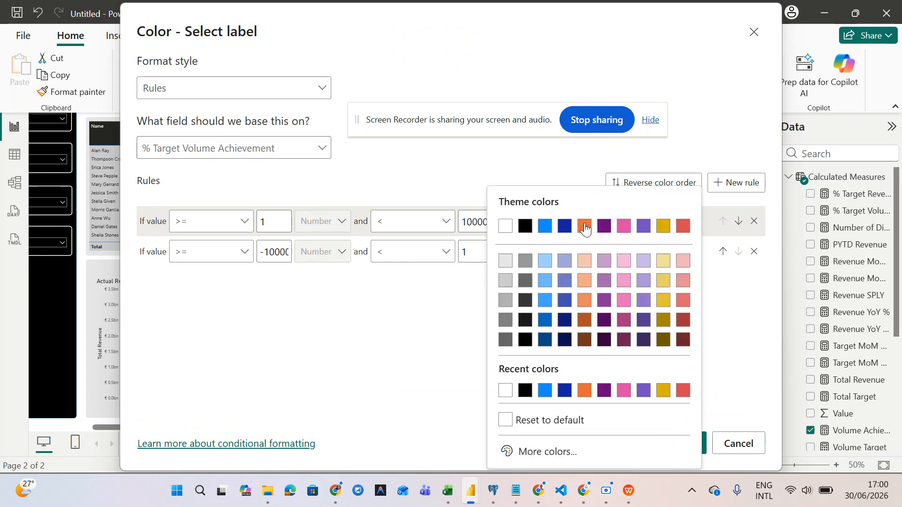
left_click(509, 451)
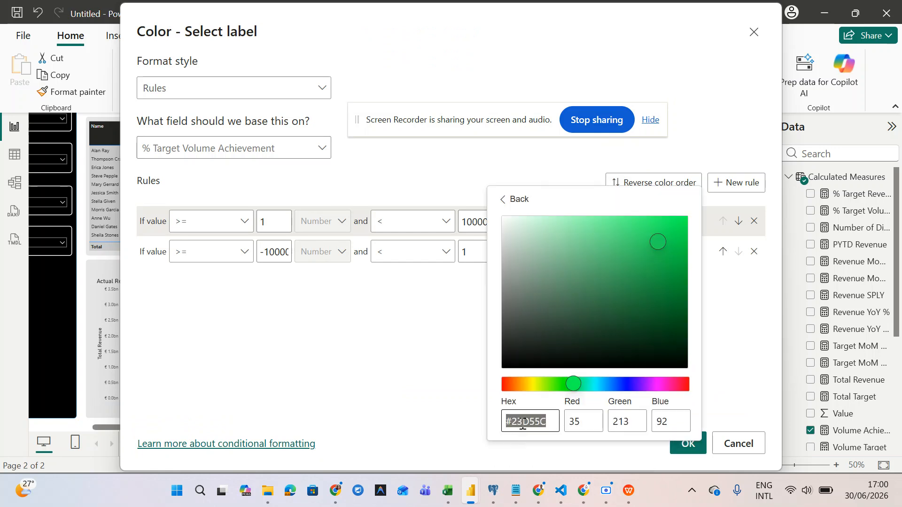
key("ctrl+v")
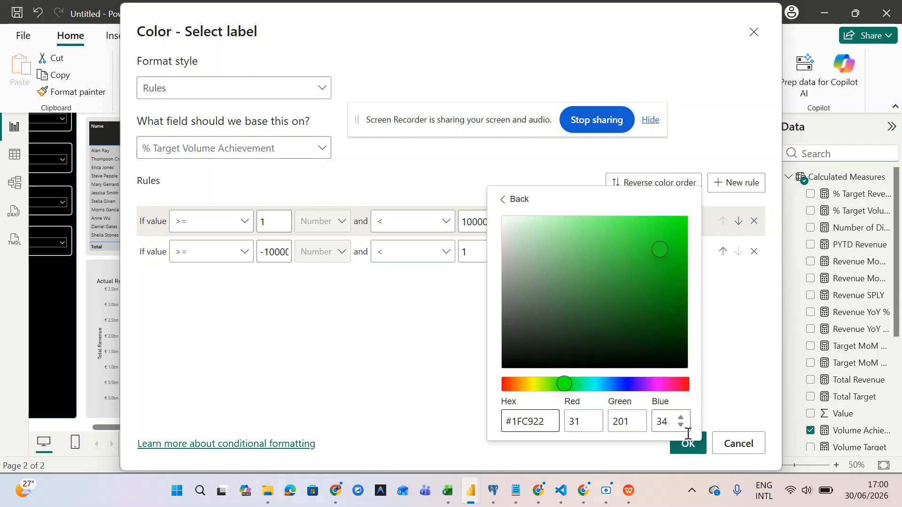
left_click(729, 393)
left_click(689, 445)
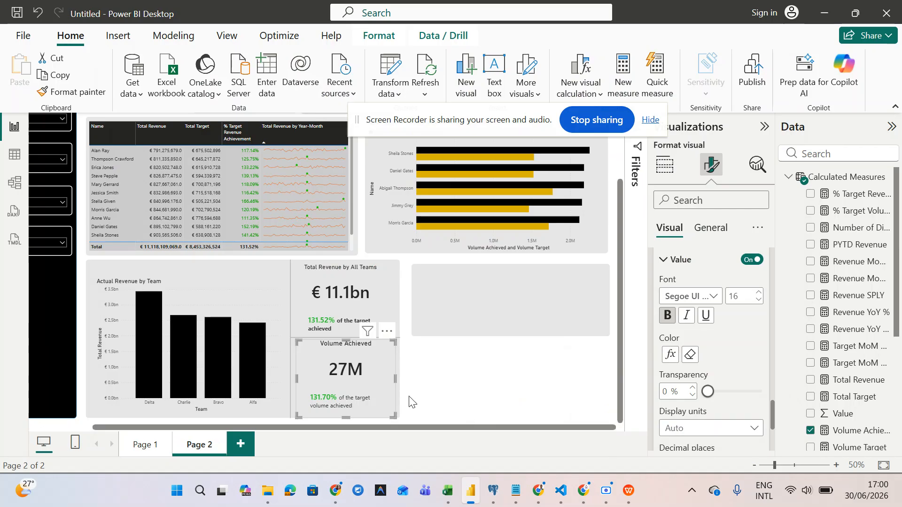
left_click(439, 395)
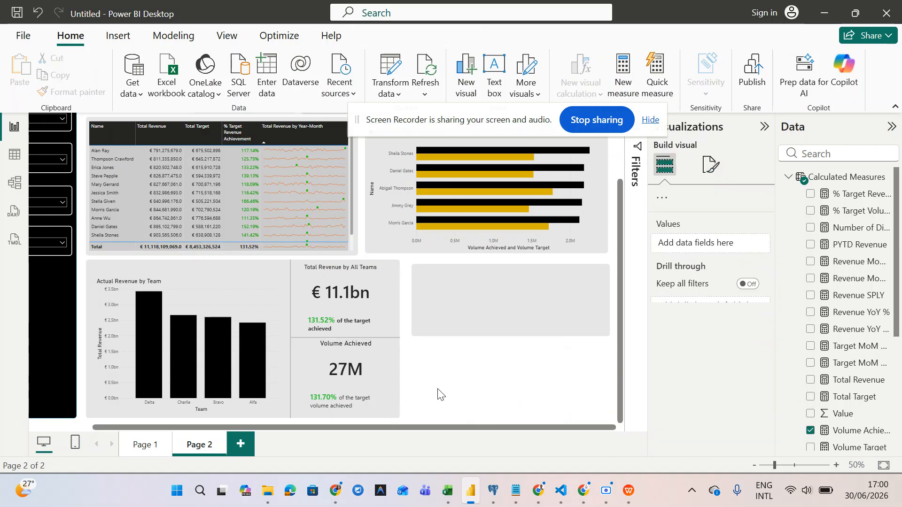
- Extend the left black panel and the grey background panel slightly downward
left_click(376, 391)
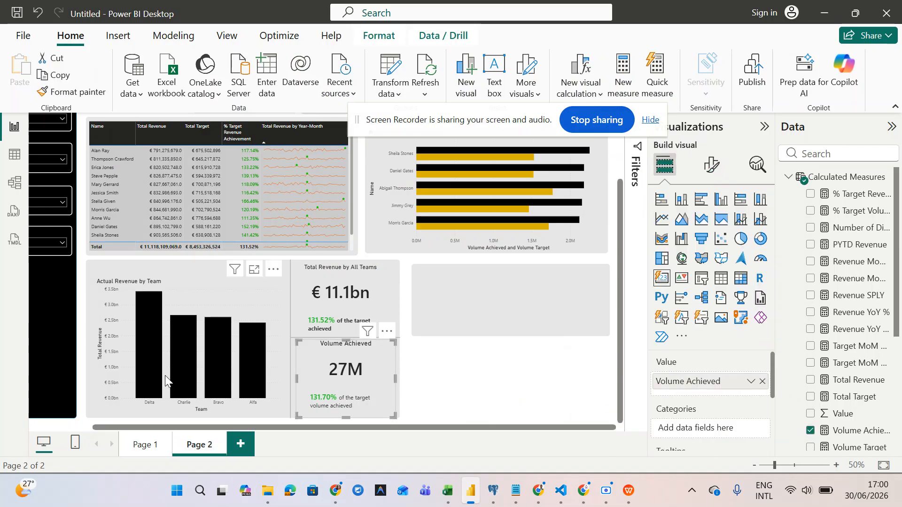
left_click(66, 414)
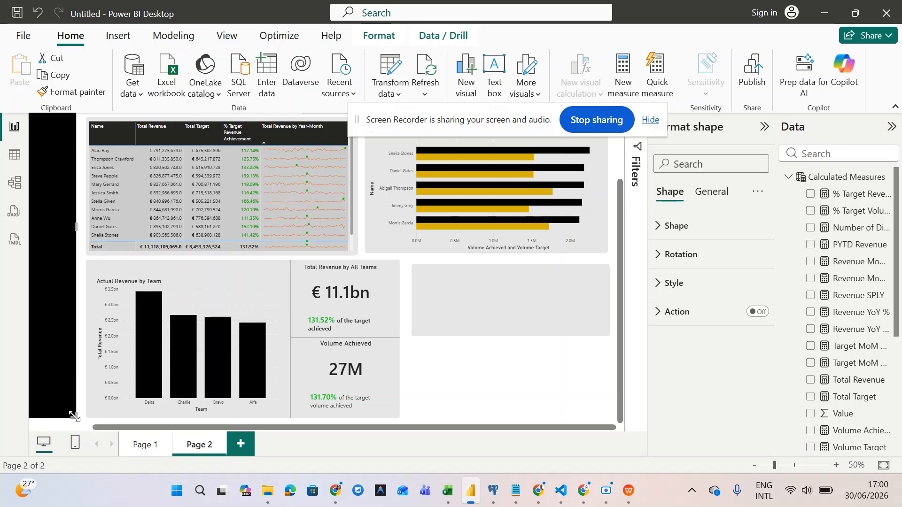
left_click_drag(74, 420, 77, 422)
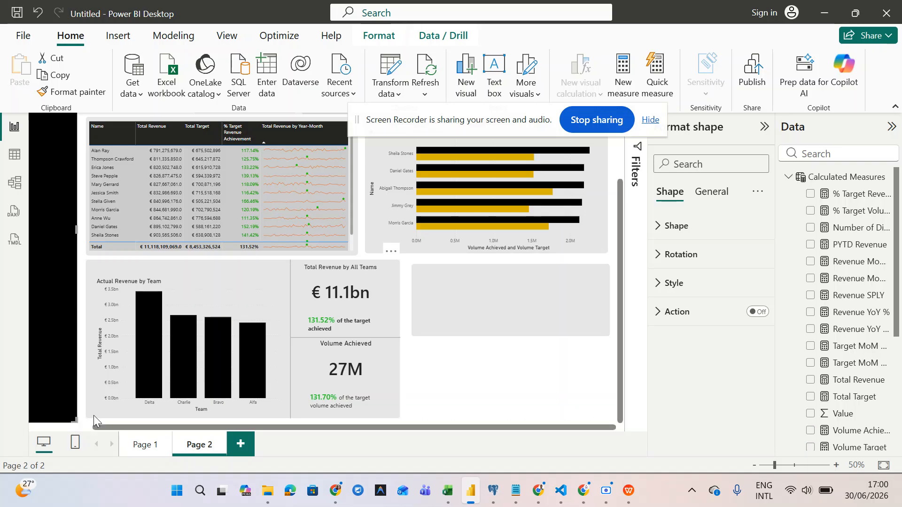
left_click(94, 415)
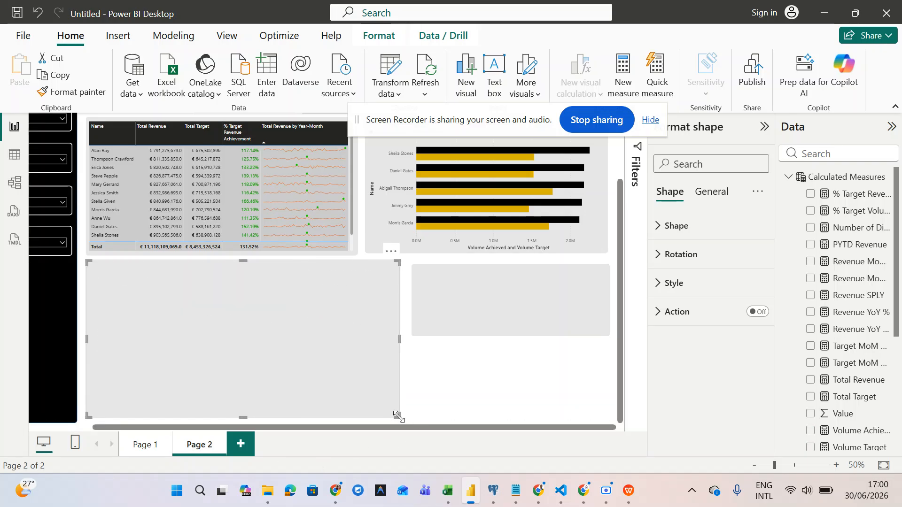
left_click_drag(398, 417, 398, 424)
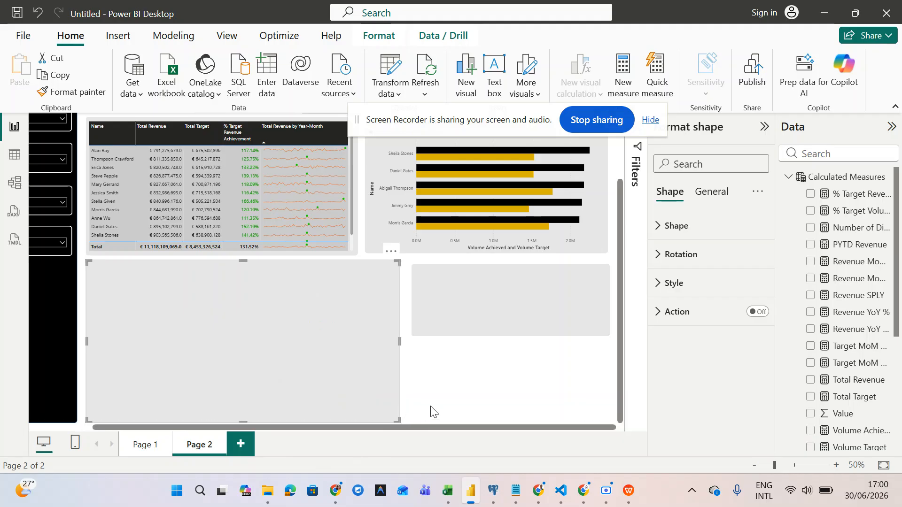
left_click(433, 412)
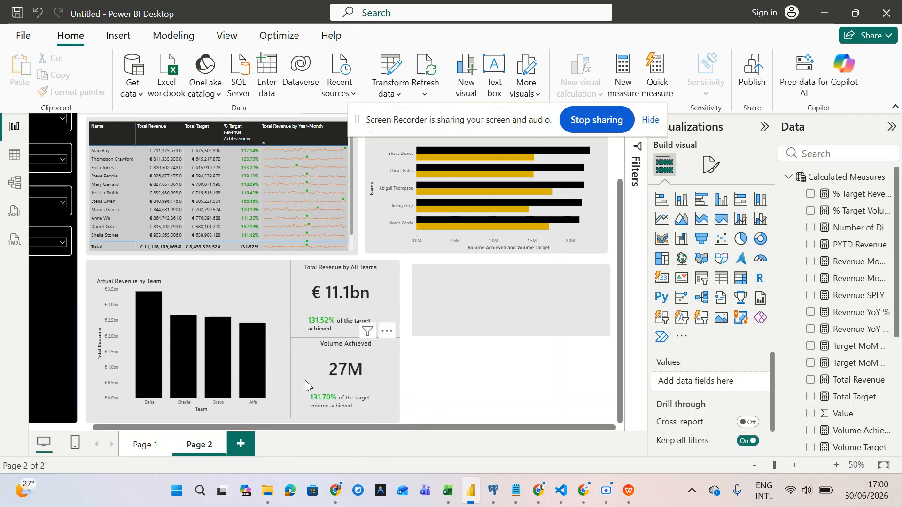
- Lengthen the vertical divider line and drop the Volume Achieved card slightly lower
left_click(289, 389)
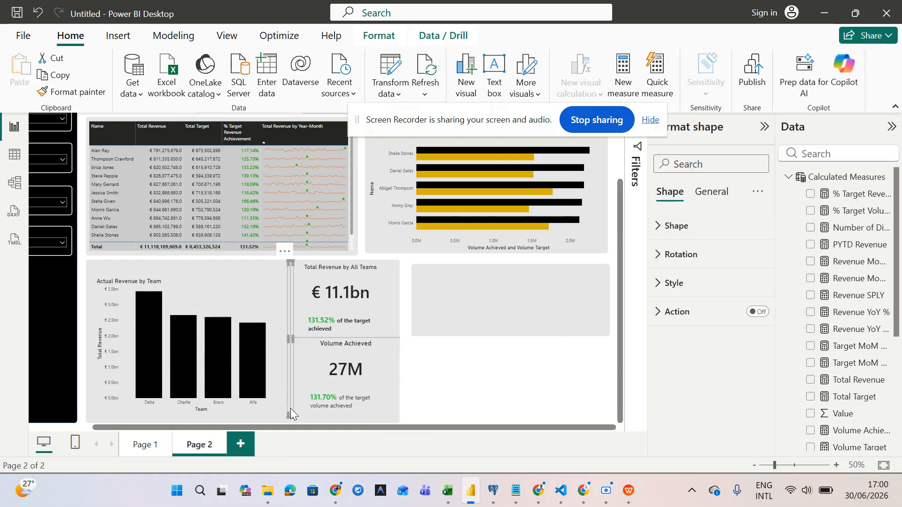
left_click_drag(290, 416, 290, 420)
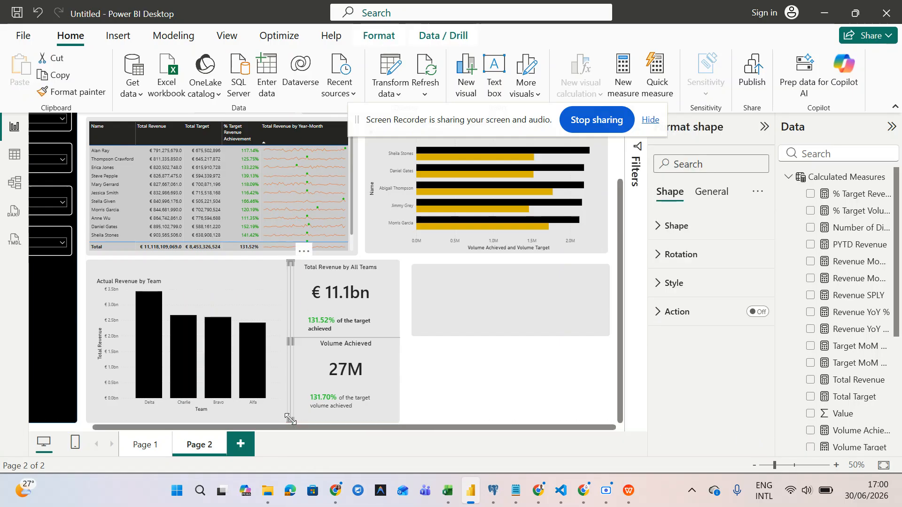
left_click(340, 387)
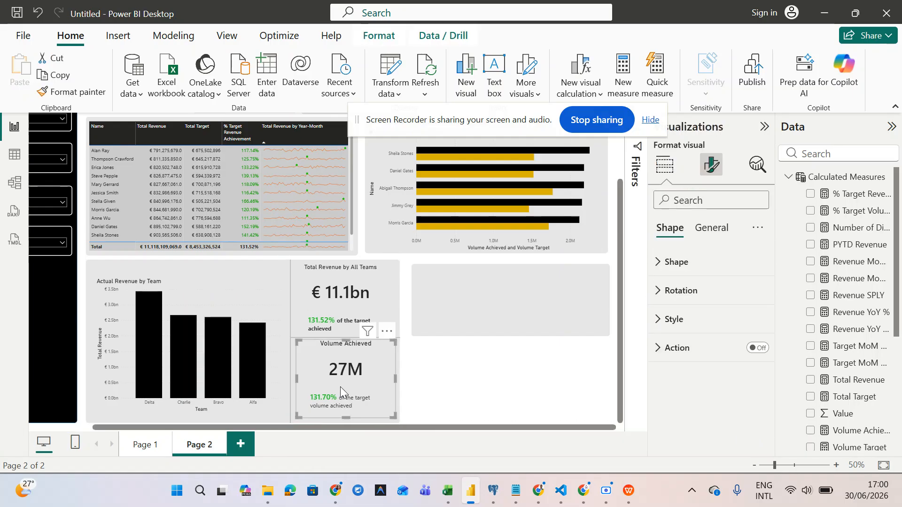
left_click_drag(341, 390, 341, 397)
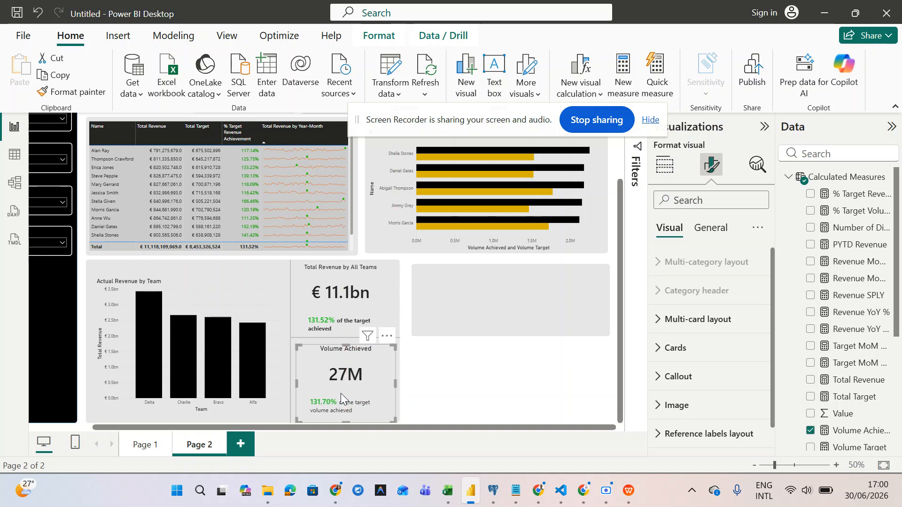
left_click(352, 300)
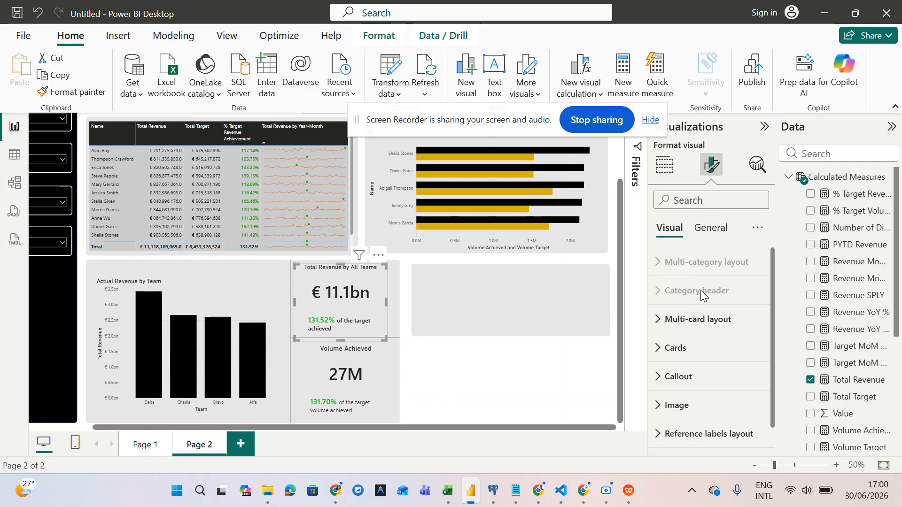
- Turn off bold for the Total Revenue card's reference label detail text
left_click(712, 231)
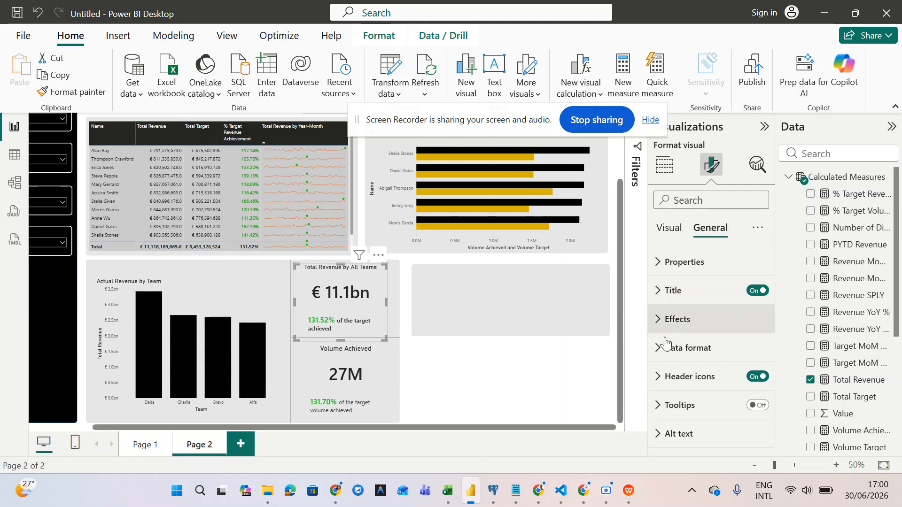
left_click(683, 230)
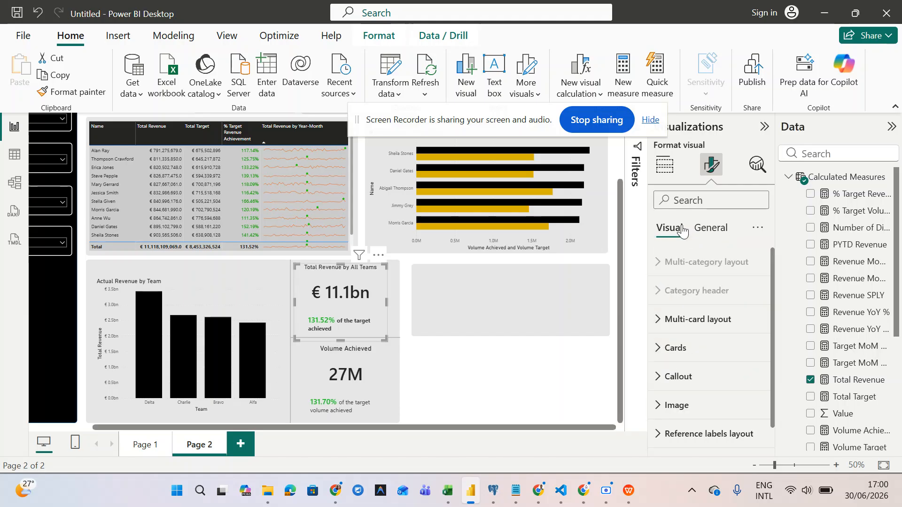
left_click(676, 385)
scroll(676, 389, "down", 10)
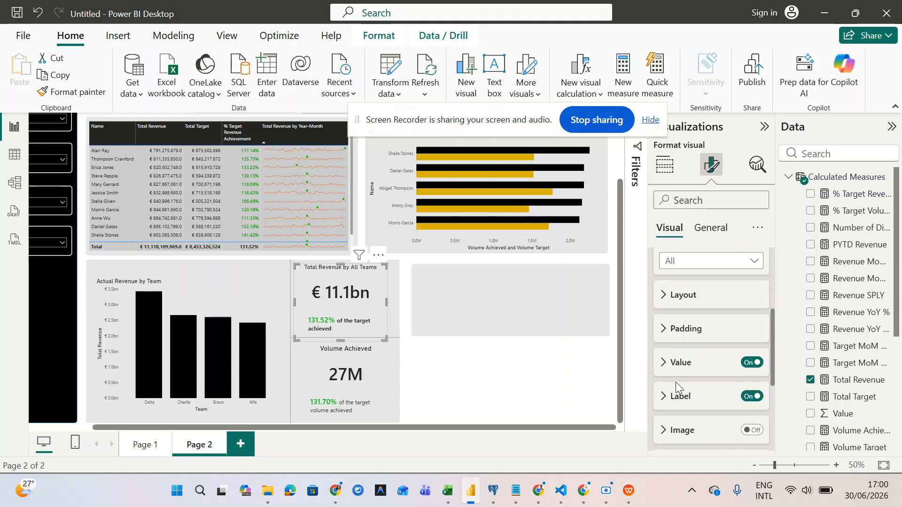
left_click(664, 436)
scroll(665, 425, "down", 5)
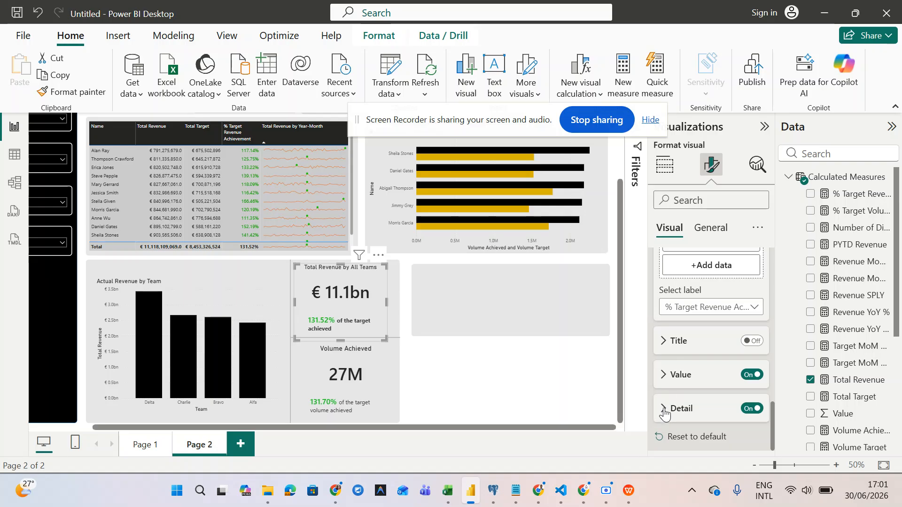
left_click(665, 411)
scroll(665, 416, "down", 2)
scroll(664, 414, "down", 4)
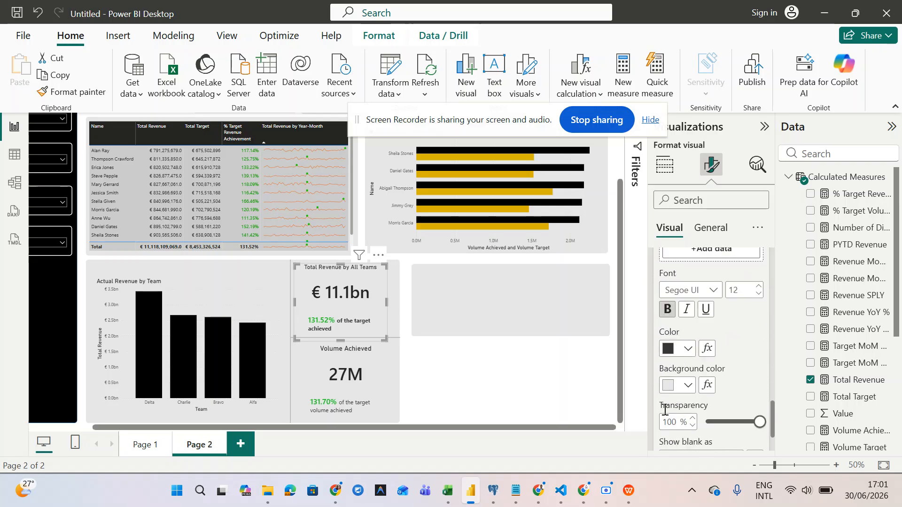
left_click(668, 310)
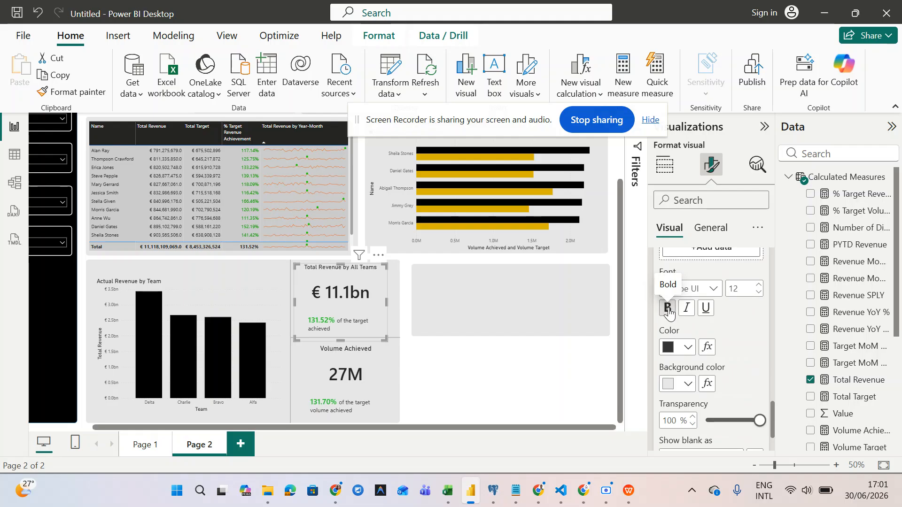
- Retitle the Volume Achieved card to 'Volume Achieved by All Teams'
left_click(373, 376)
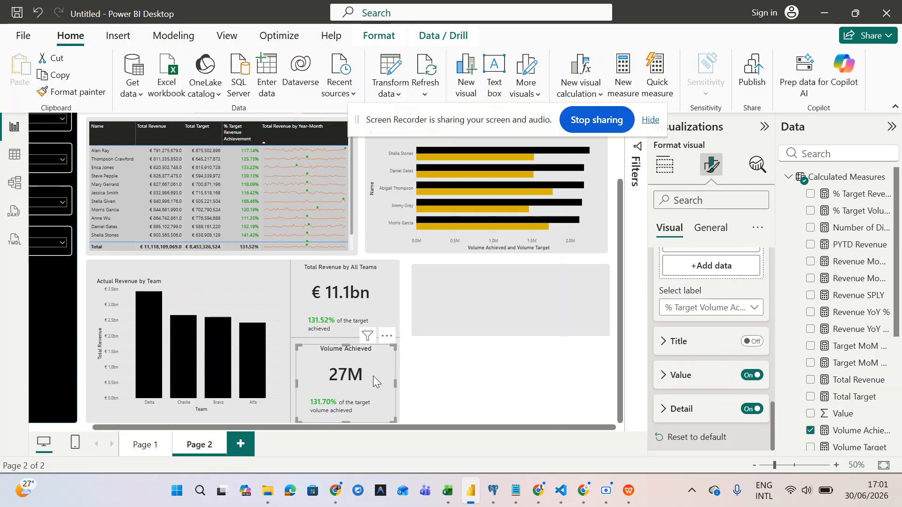
left_click(719, 234)
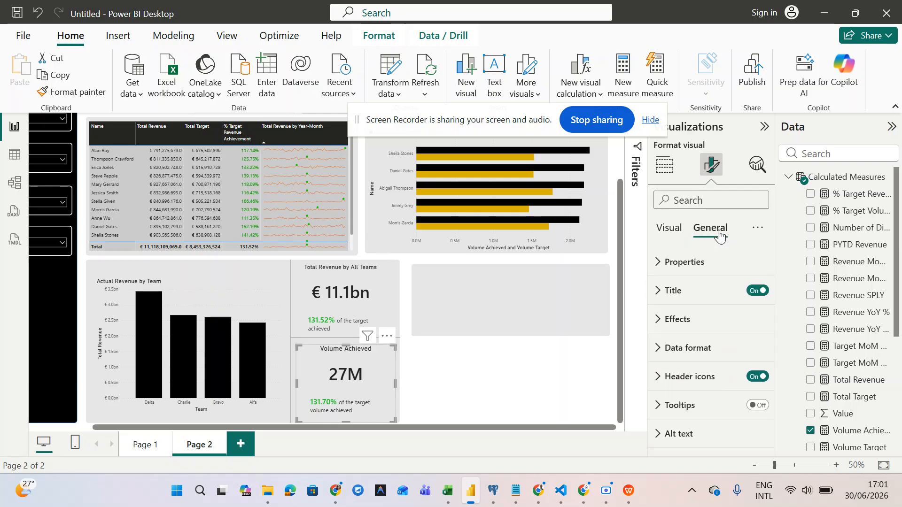
left_click(655, 290)
left_click(735, 362)
type("by")
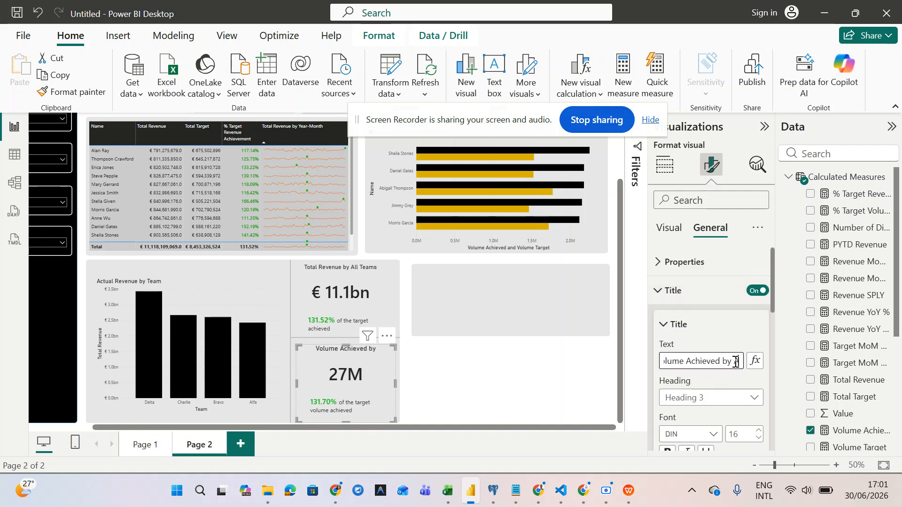
type(" All Teams")
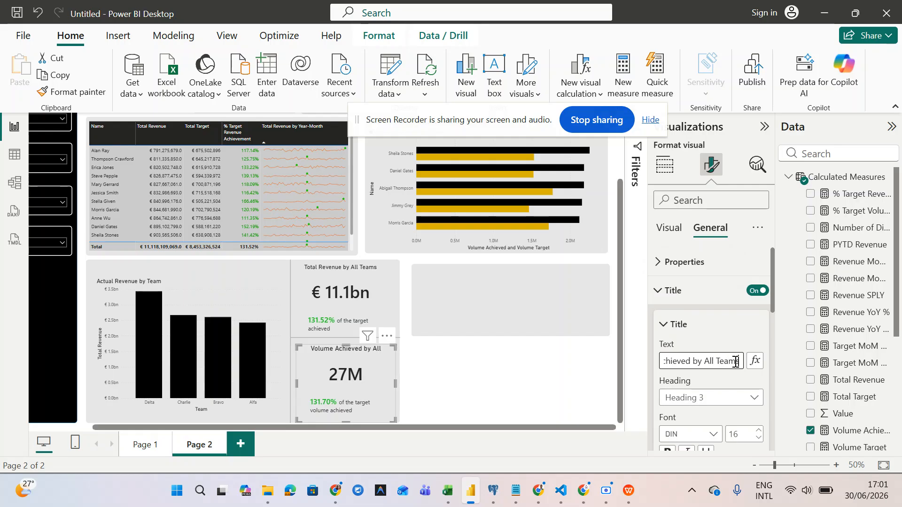
left_click(531, 393)
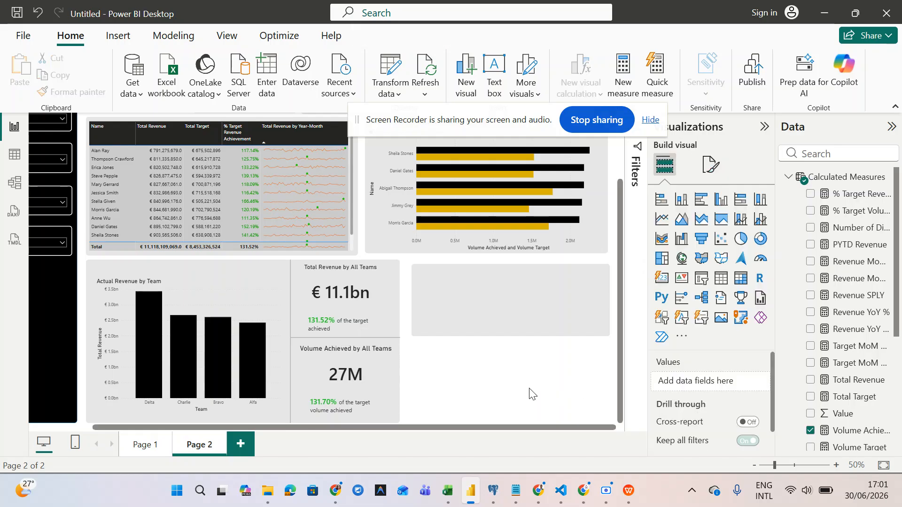
- Stretch the grey background shape down to the page bottom and up-left beside the cards
left_click(498, 333)
left_click_drag(497, 332, 497, 424)
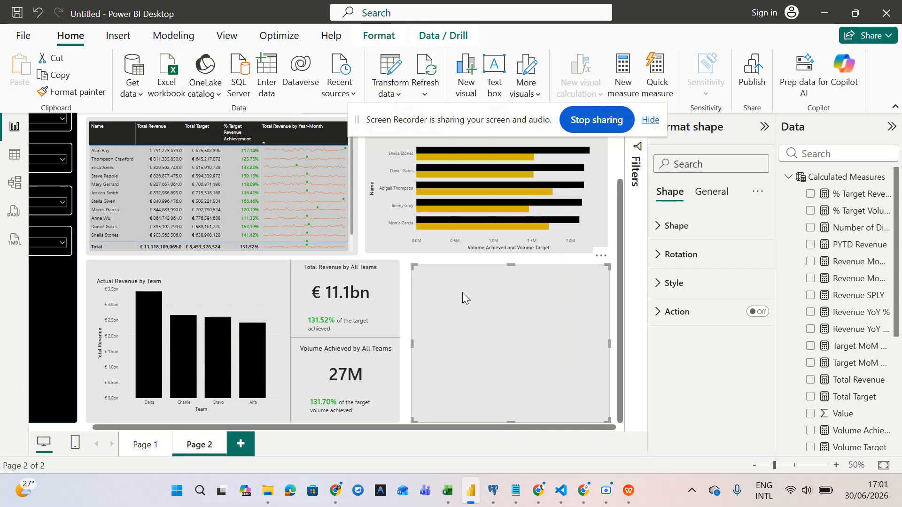
left_click_drag(414, 266, 406, 261)
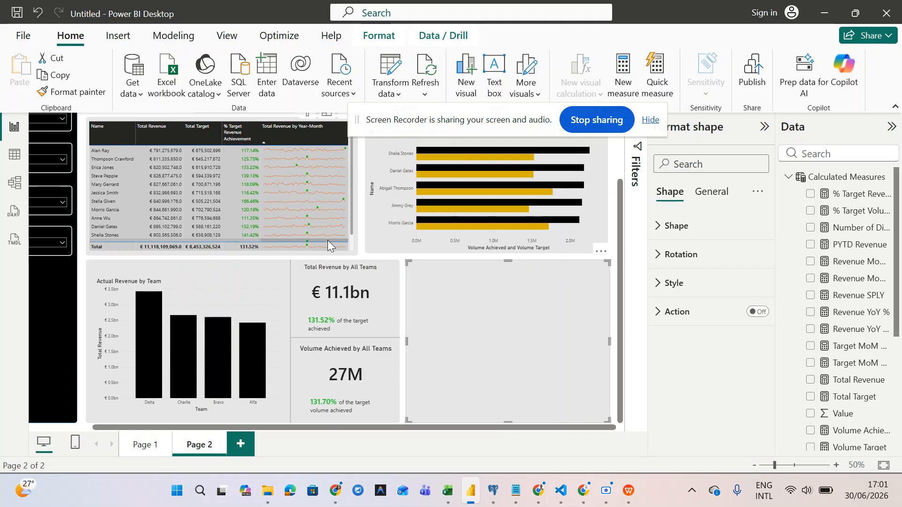
- Nudge the grey shape's left edge slightly further left
scroll(329, 243, "up", 1)
scroll(327, 241, "down", 3)
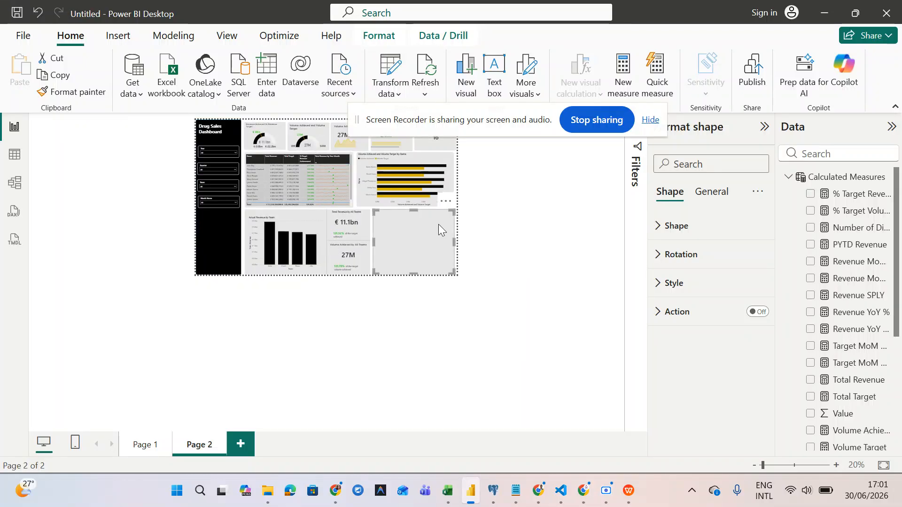
scroll(438, 224, "up", 2)
mouse_move(438, 225)
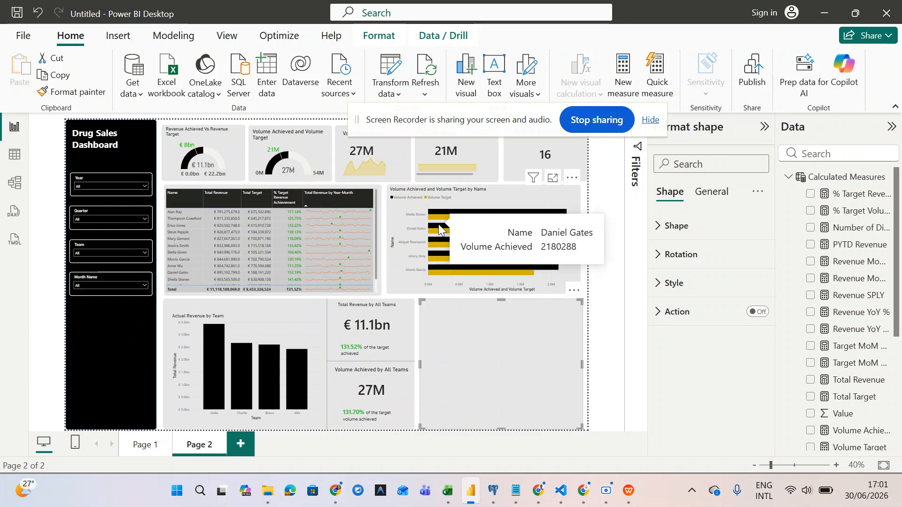
left_click(395, 284)
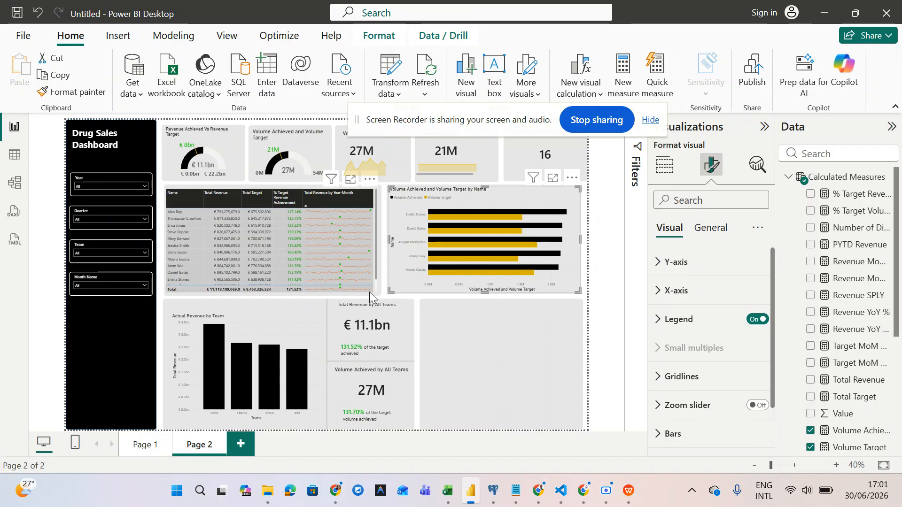
left_click(421, 314)
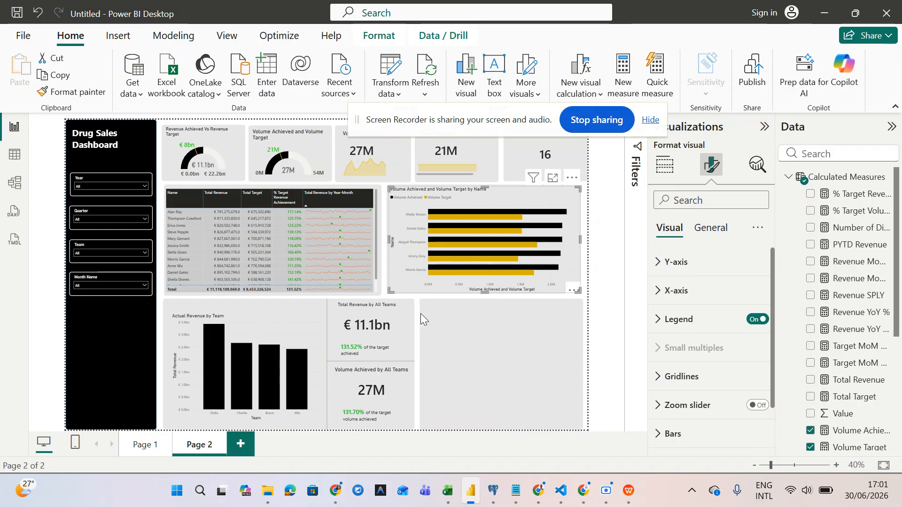
left_click_drag(421, 300, 414, 303)
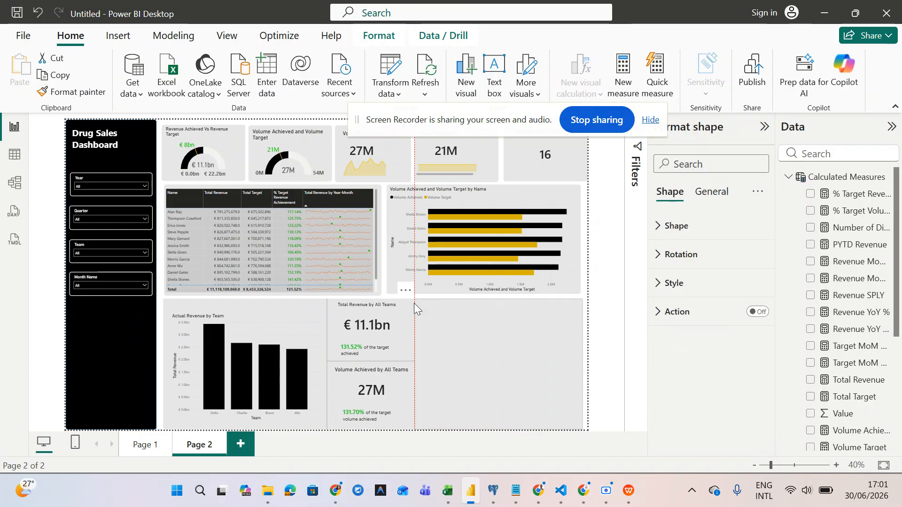
- Adjust the empty grey shape's left edge toward the Total Revenue card
scroll(494, 331, "up", 3)
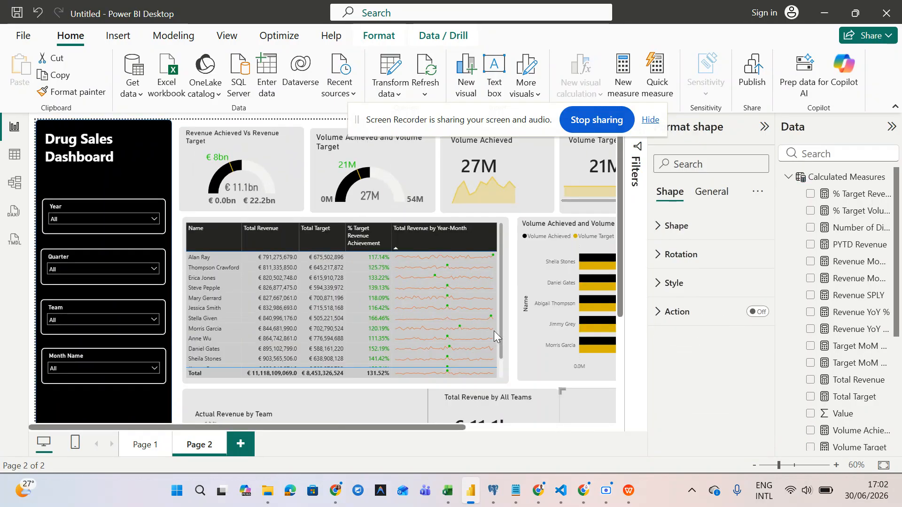
scroll(494, 331, "up", 1)
scroll(494, 330, "down", 5)
scroll(494, 331, "right", 6)
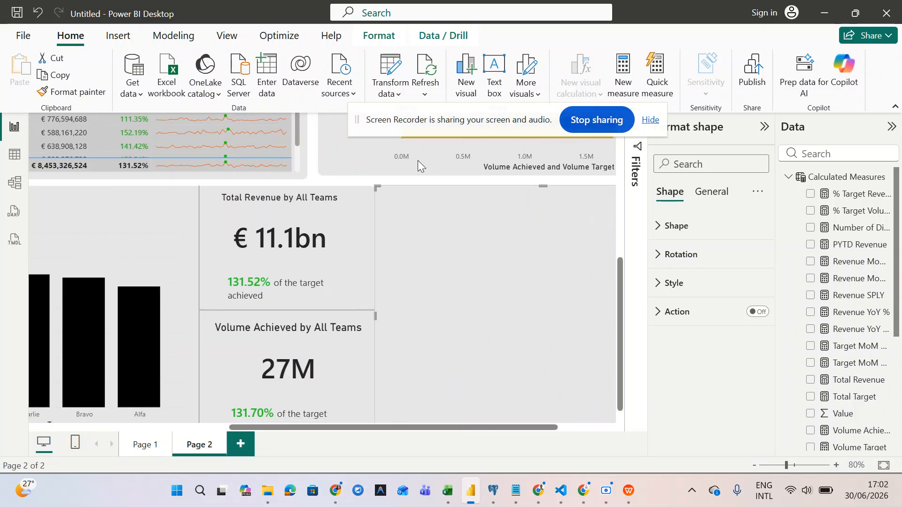
left_click_drag(374, 184, 379, 188)
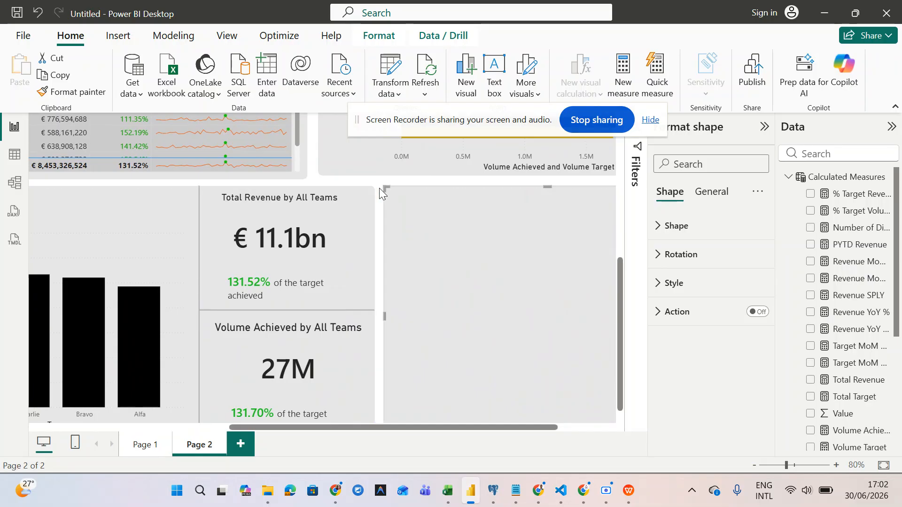
scroll(379, 188, "up", 3)
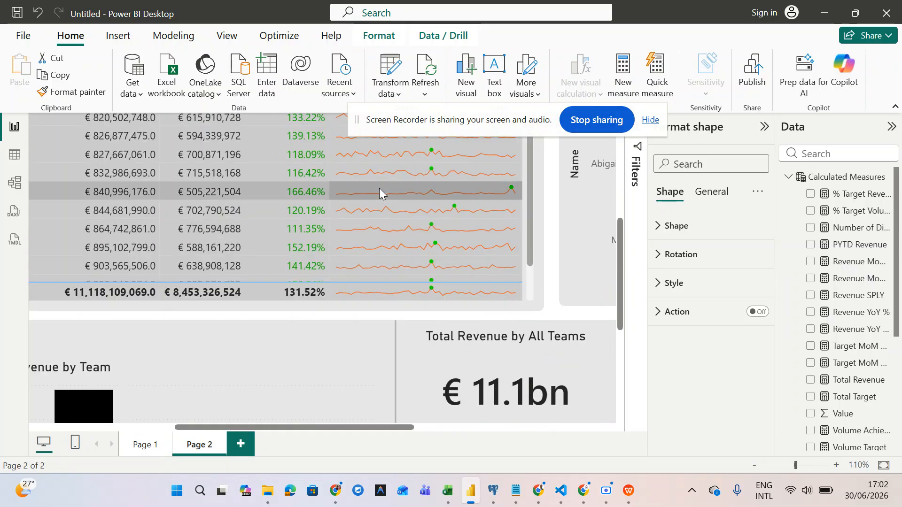
scroll(379, 188, "up", 2)
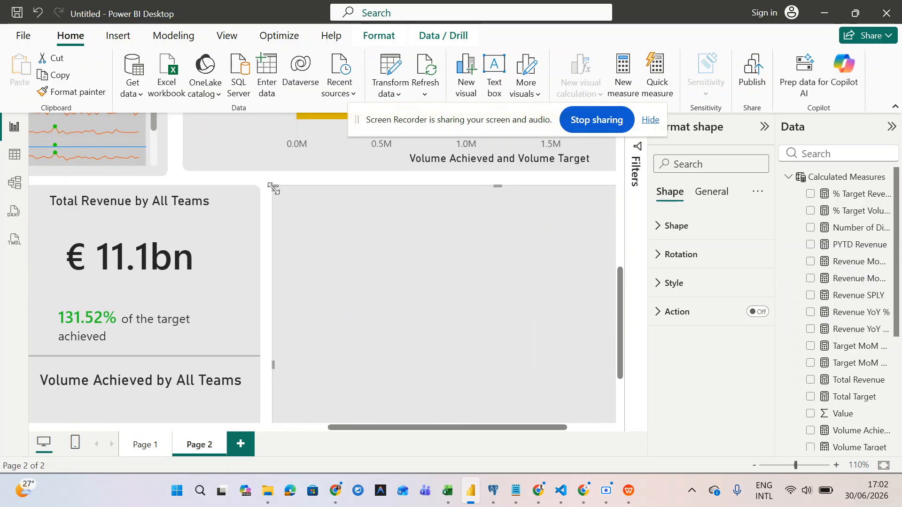
mouse_move(271, 188)
left_mouse_down()
mouse_move(259, 188)
mouse_move(267, 190)
left_mouse_up()
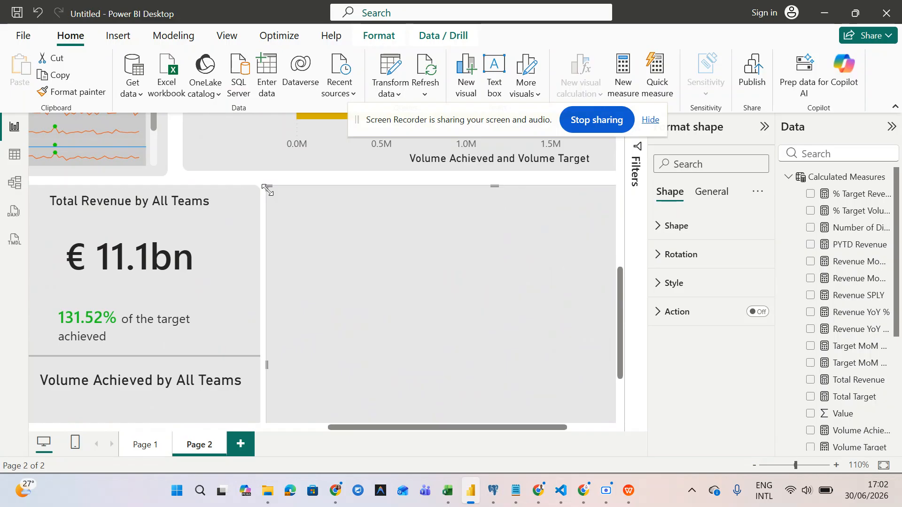
- Widen the grey shape behind the Volume Achieved and Volume Target by Name chart leftward
scroll(267, 191, "up", 1)
scroll(267, 189, "up", 3)
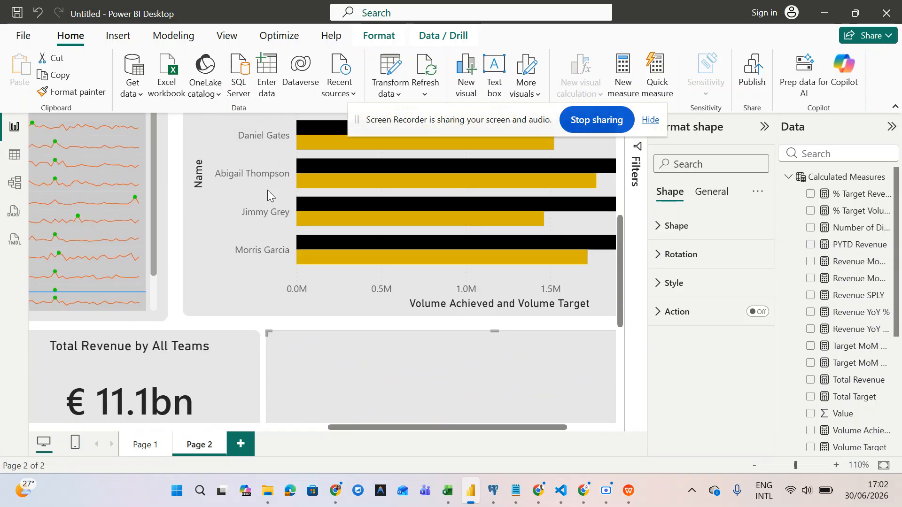
left_click(196, 308)
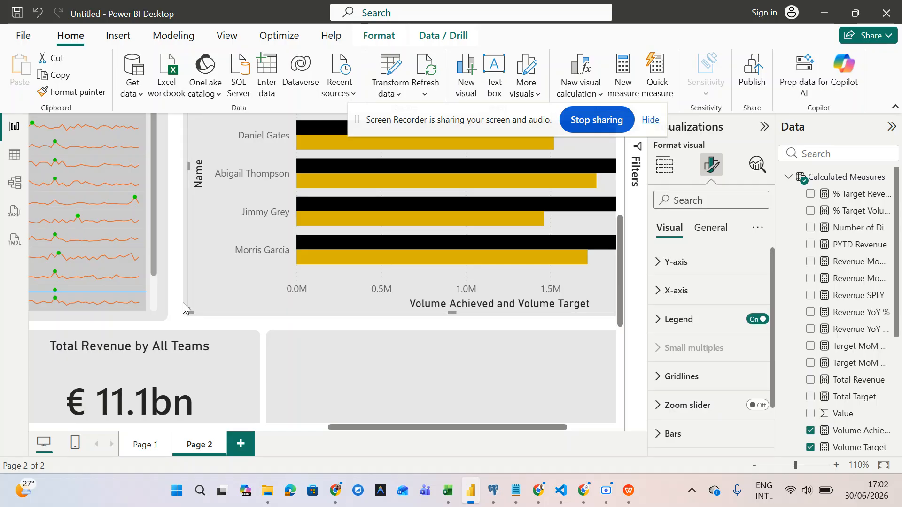
left_click(182, 302)
left_click_drag(183, 318, 176, 322)
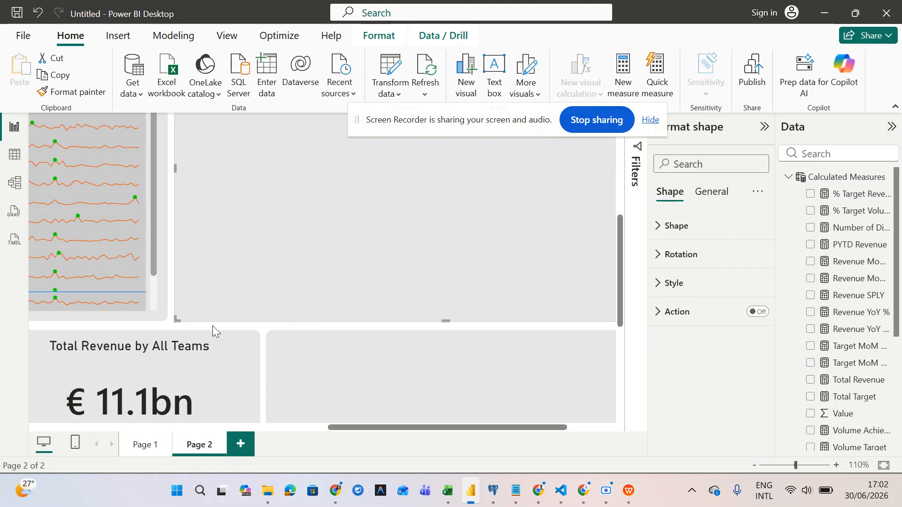
- Fit the whole of Page 2 in view
scroll(217, 328, "down", 3, "ctrl")
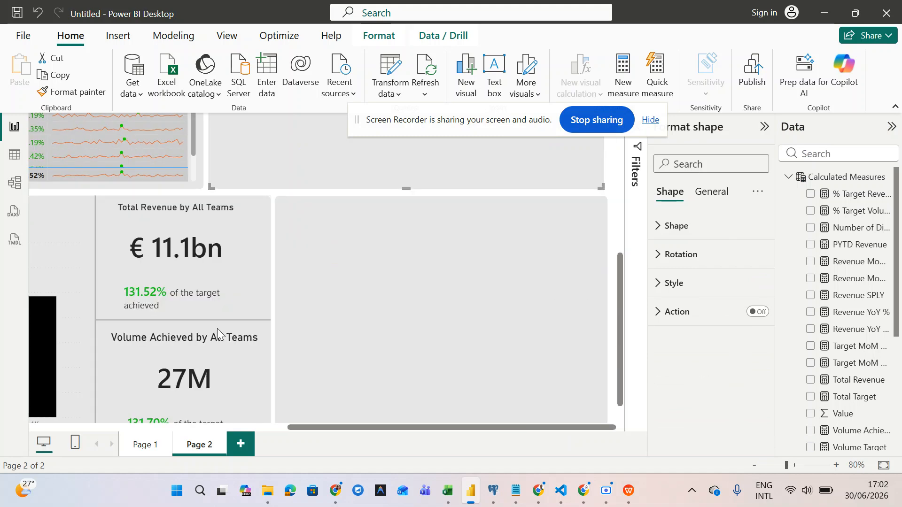
scroll(217, 329, "up", 5)
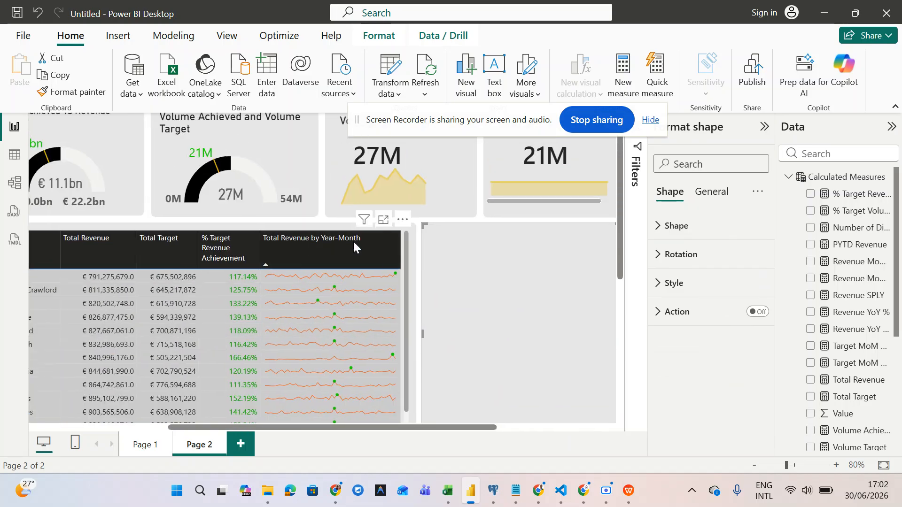
scroll(388, 266, "down", 3, "ctrl")
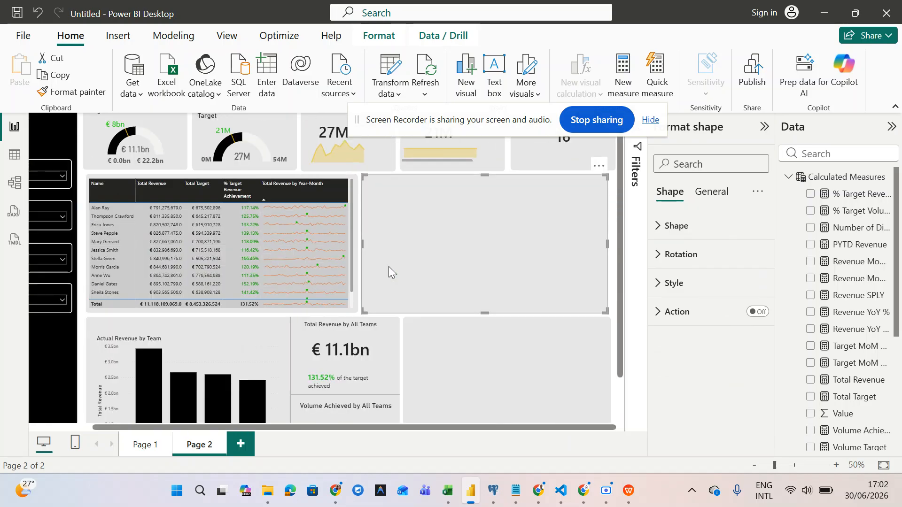
scroll(388, 266, "down", 2)
scroll(388, 266, "left", 3)
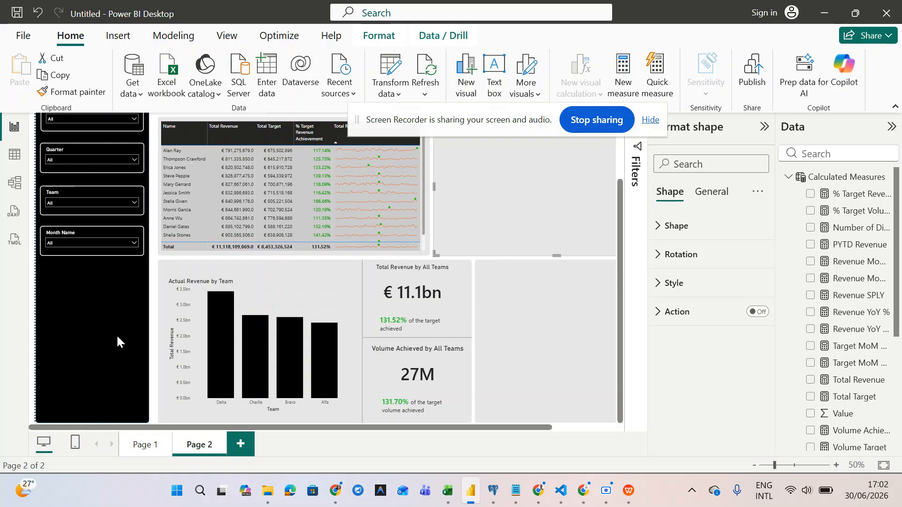
left_click(95, 336)
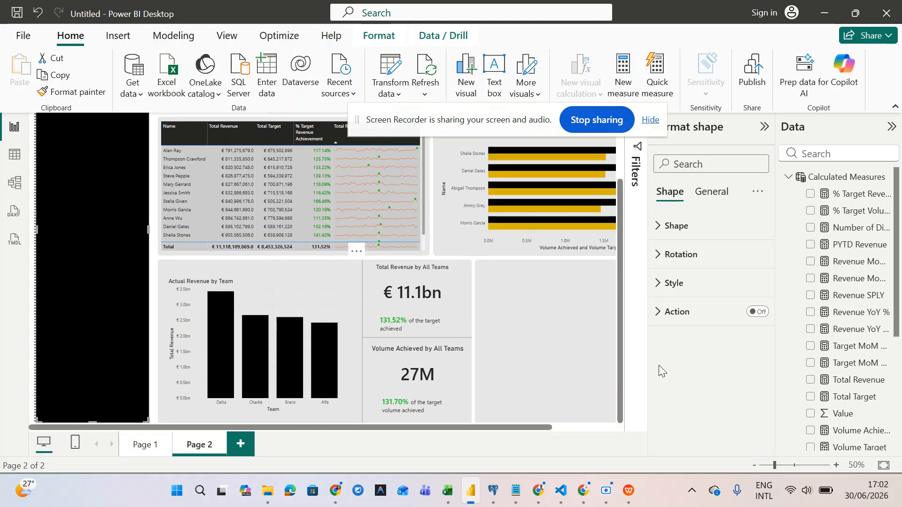
left_click(883, 466)
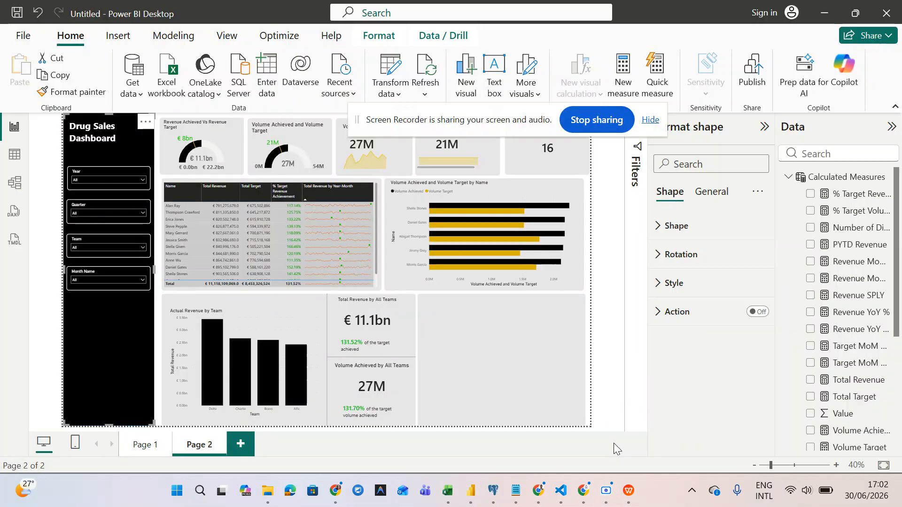
left_click(614, 444)
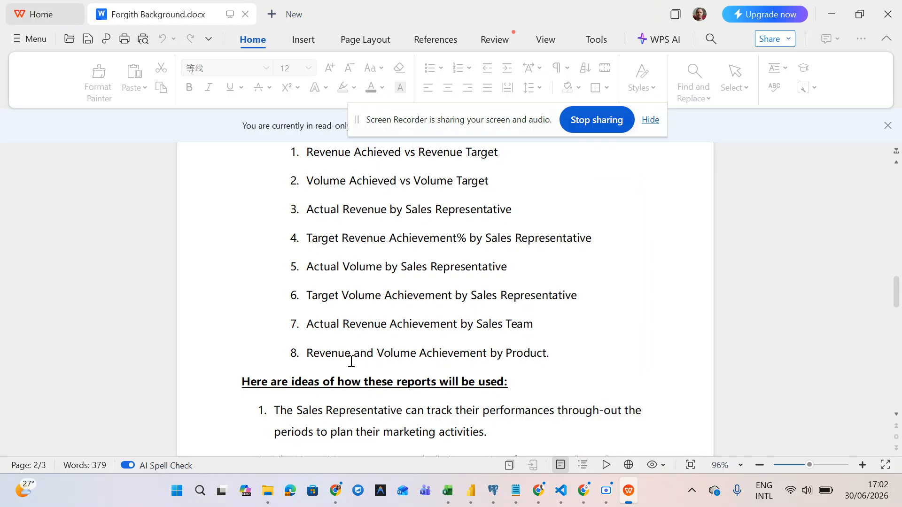
left_click(836, 10)
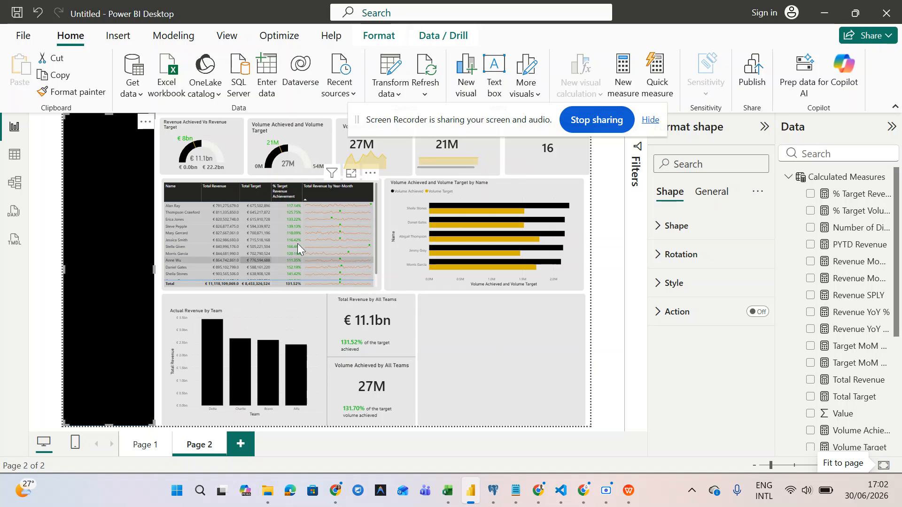
- Bring up the Build visual gallery, then deselect the bar chart so no visual is selected
left_click(391, 284)
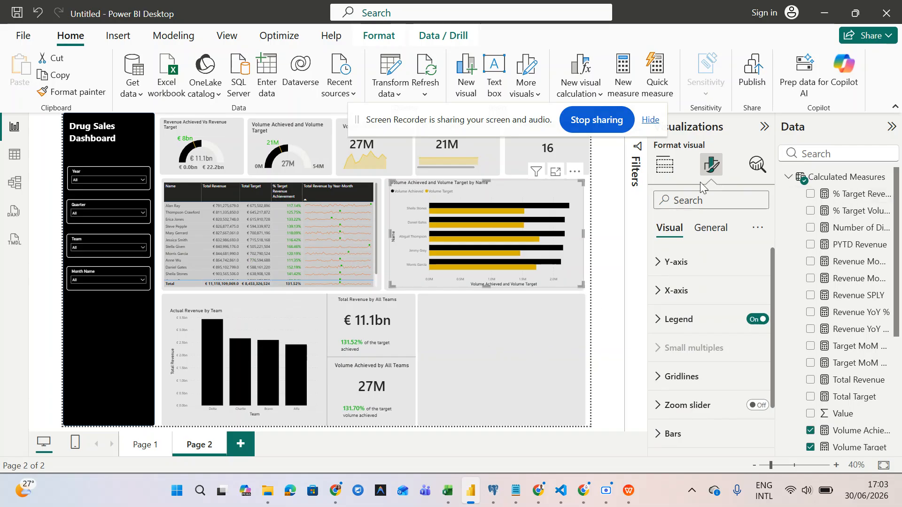
left_click(665, 165)
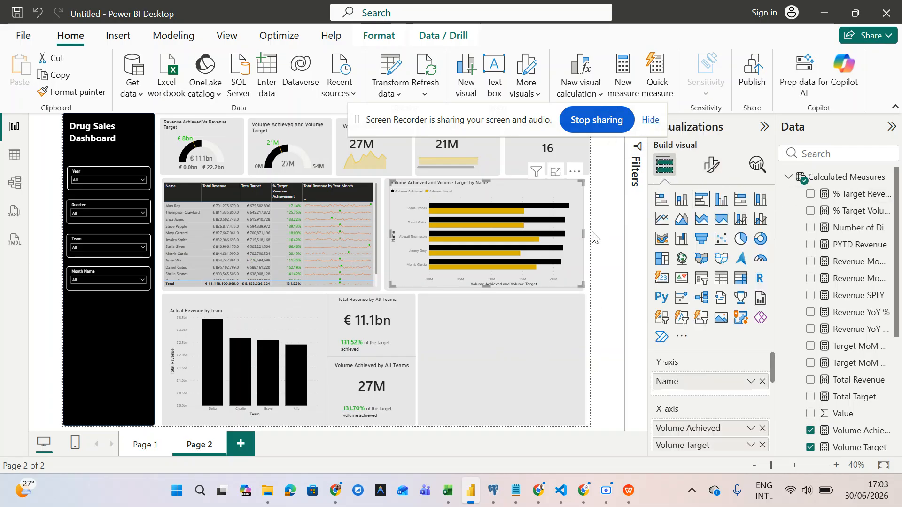
left_click(592, 237)
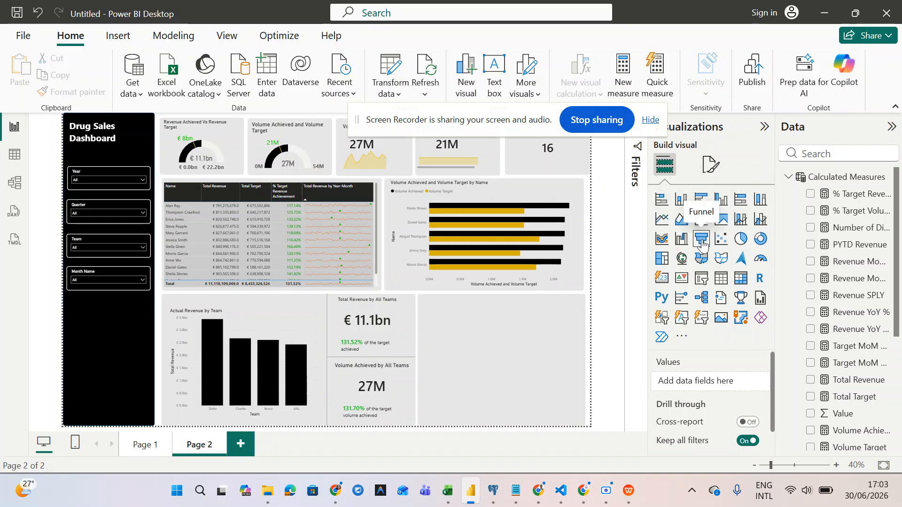
- Place a stacked column chart in the bottom-right gap, then delete it
left_click(684, 202)
left_click_drag(189, 228, 449, 340)
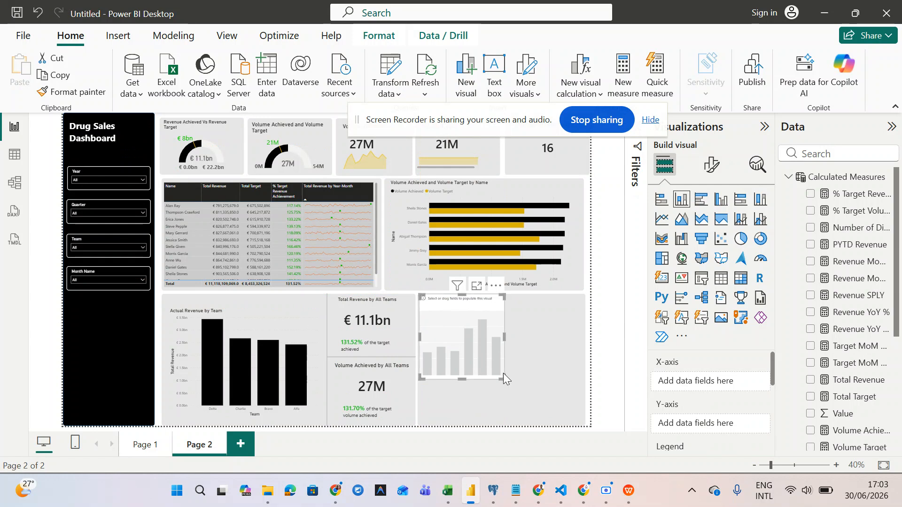
left_click_drag(505, 380, 545, 398)
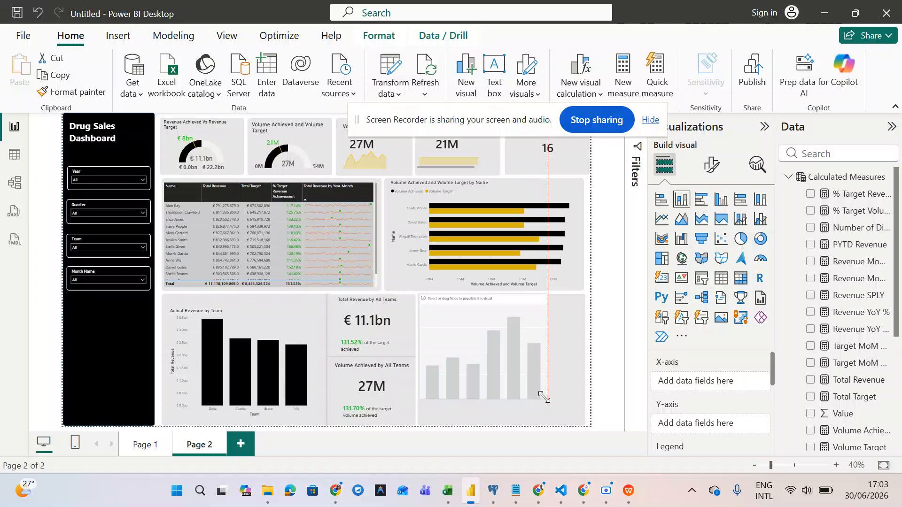
key("Delete")
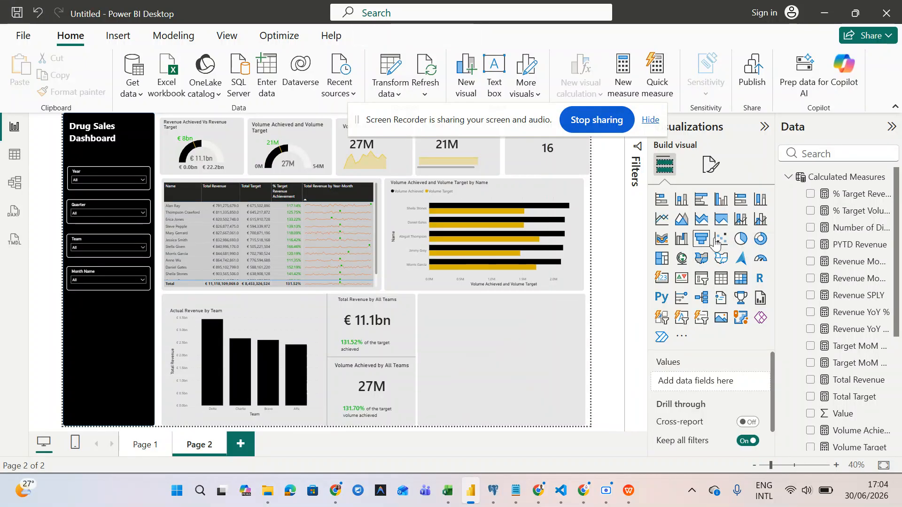
- Add a line and stacked column chart sized to fill the bottom-right gap
left_click(742, 224)
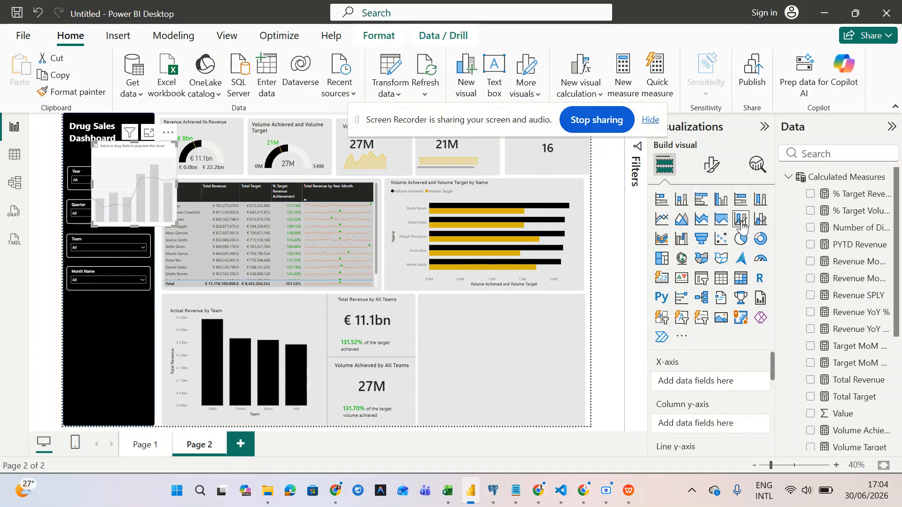
left_click_drag(132, 185, 463, 344)
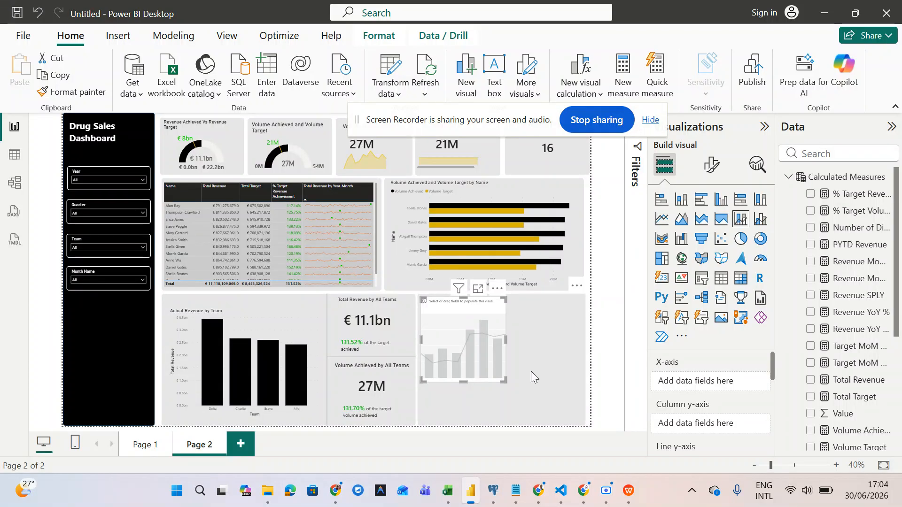
left_click_drag(503, 378, 578, 415)
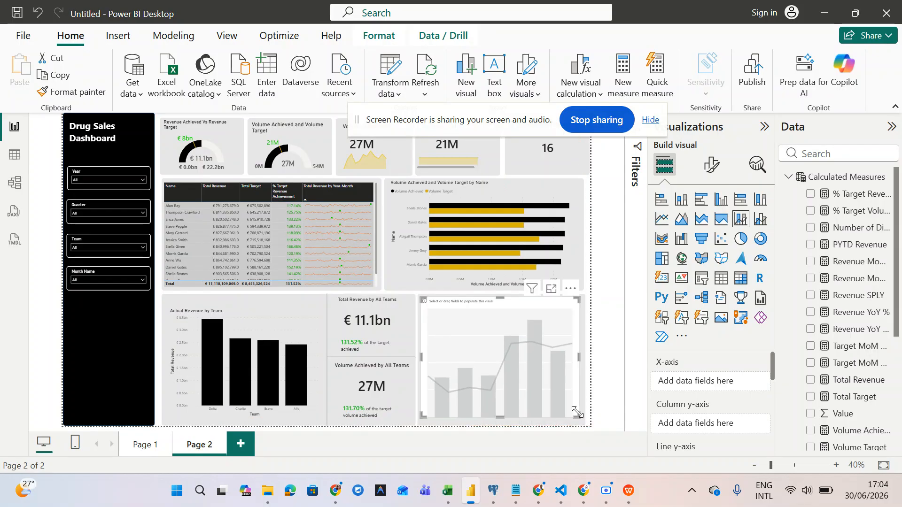
- Put DimProducts' ProductClass on the combo chart's X-axis
scroll(825, 376, "down", 2)
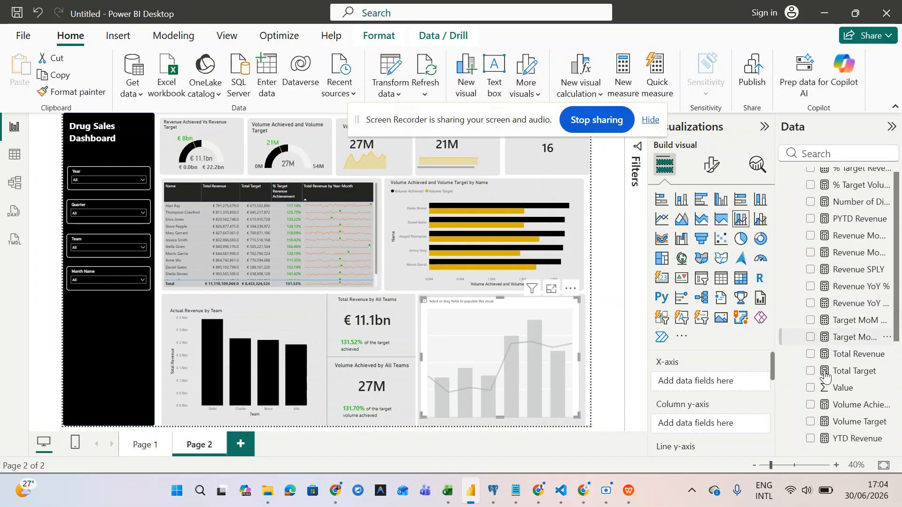
scroll(703, 384, "down", 2)
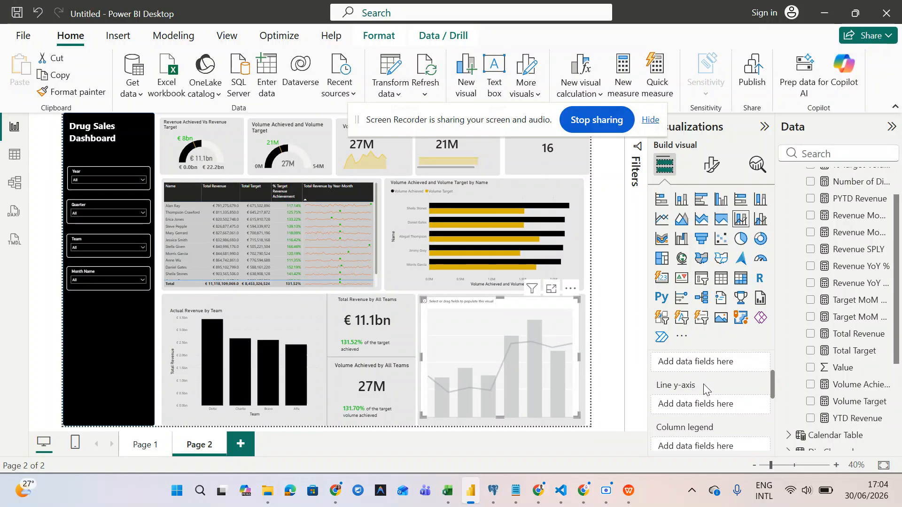
scroll(704, 385, "up", 1)
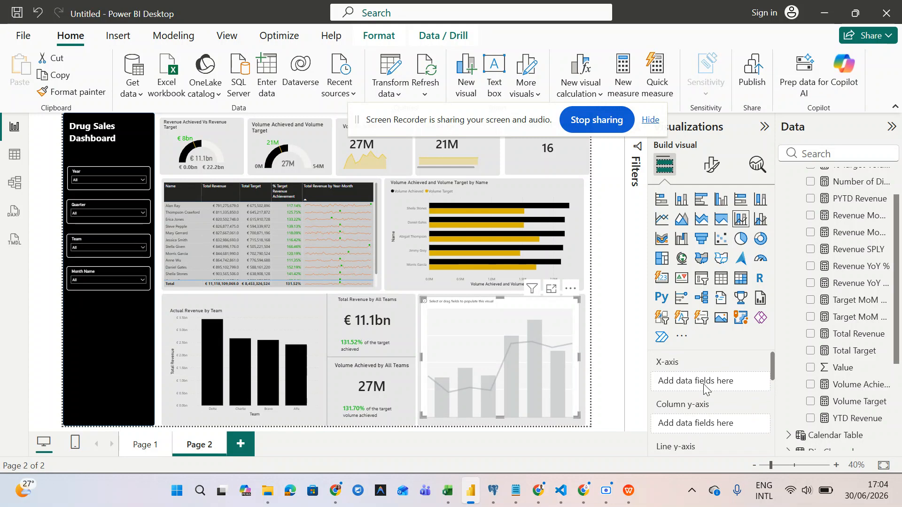
scroll(803, 408, "down", 4)
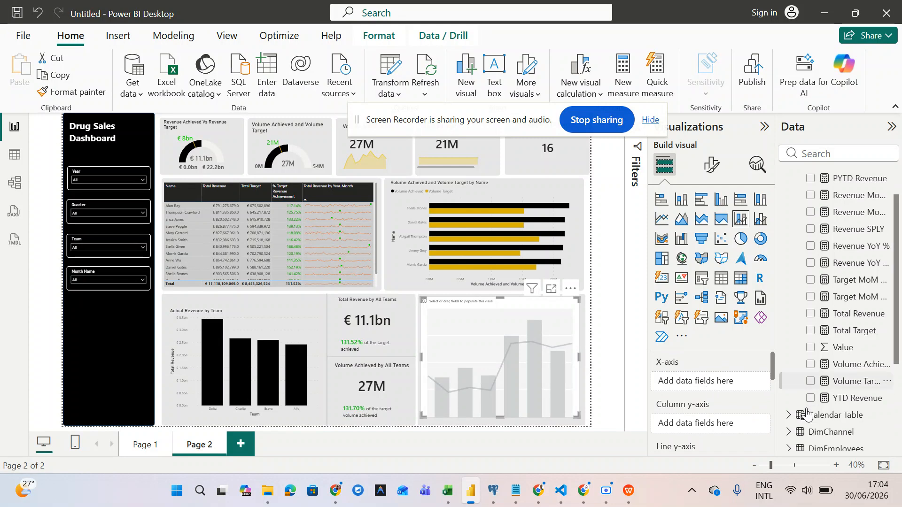
scroll(806, 412, "down", 2)
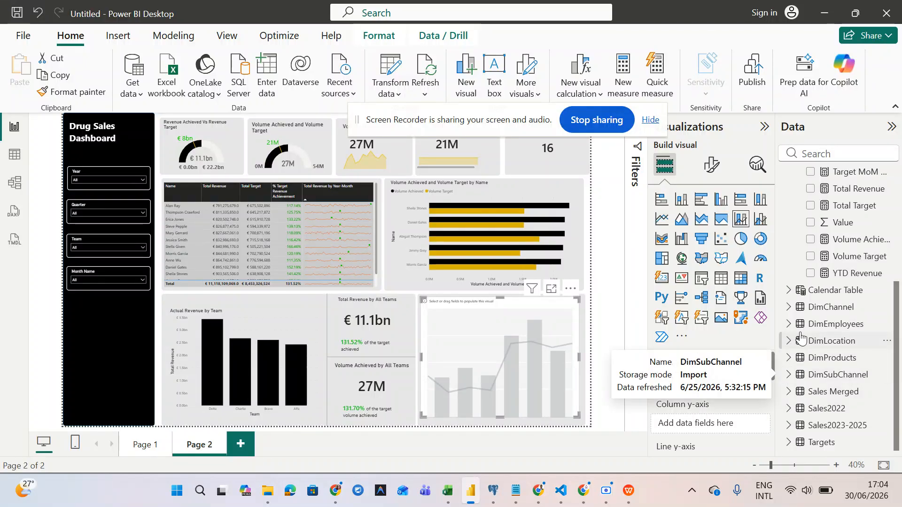
left_click(790, 358)
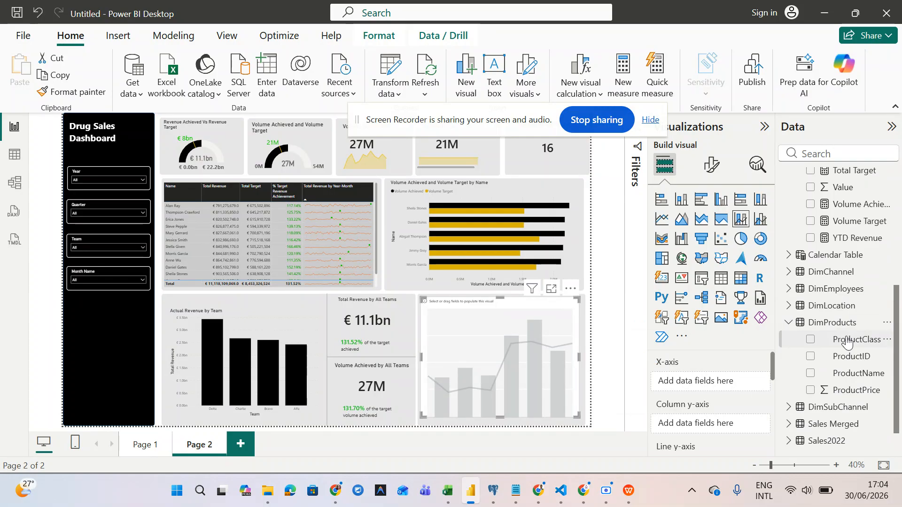
left_click_drag(847, 343, 722, 390)
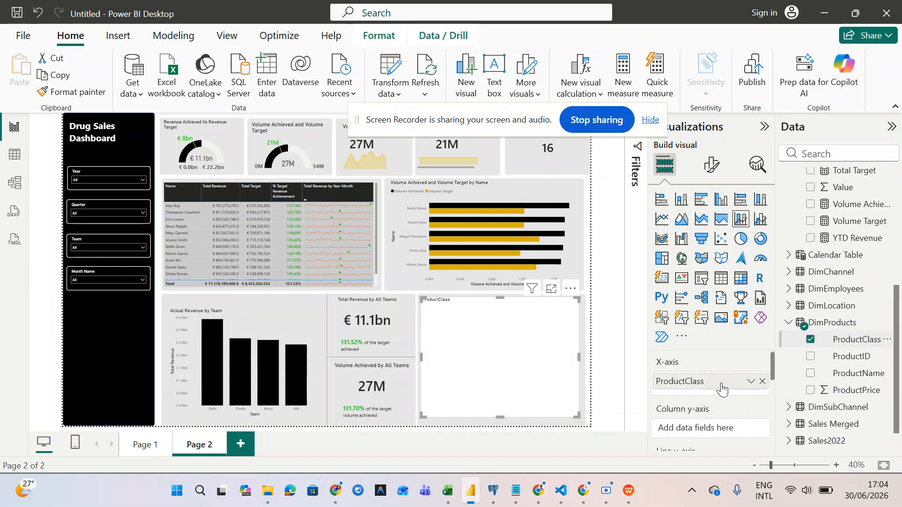
- Inspect the DimProducts table rows in Table view, then return to the report
left_click(13, 166)
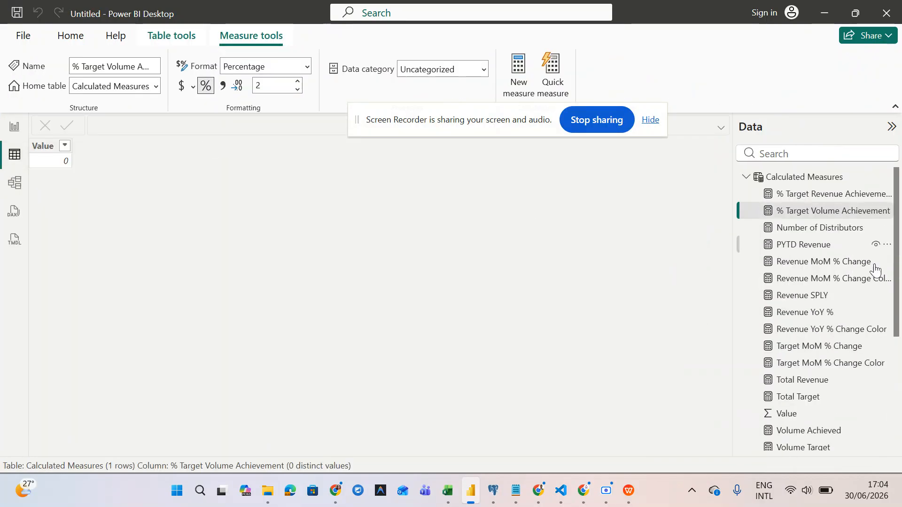
scroll(834, 332, "down", 5)
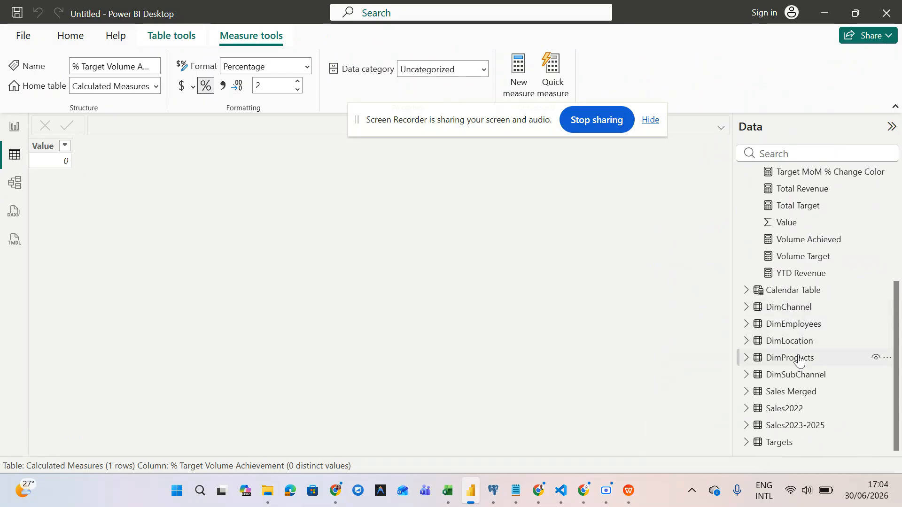
left_click(800, 360)
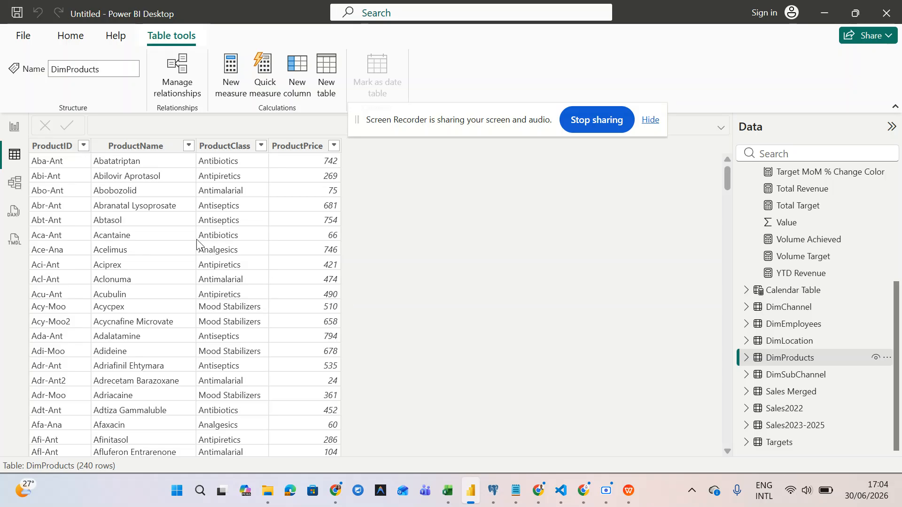
scroll(169, 311, "down", 7)
scroll(170, 310, "down", 1)
scroll(168, 310, "up", 8)
left_click(14, 127)
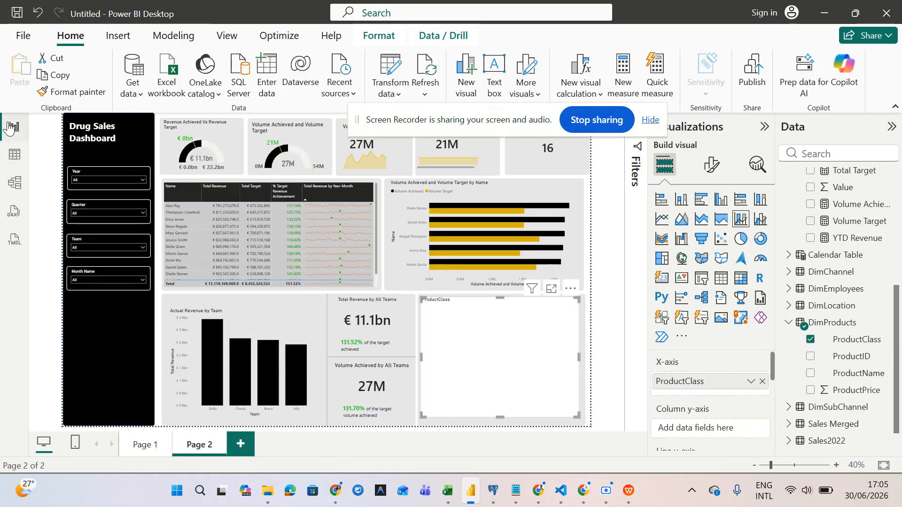
- Plot Total Revenue as the ProductClass chart's columns
scroll(723, 398, "down", 2)
scroll(723, 399, "up", 1)
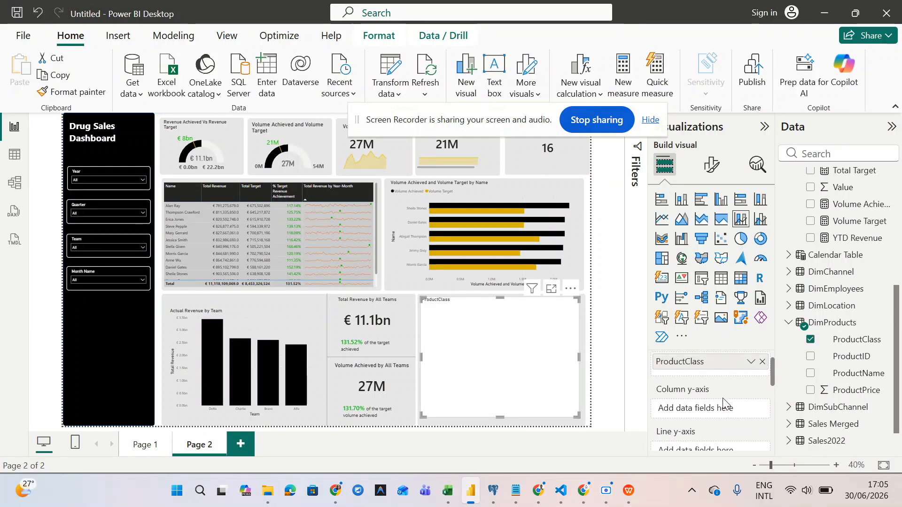
scroll(829, 295, "up", 5)
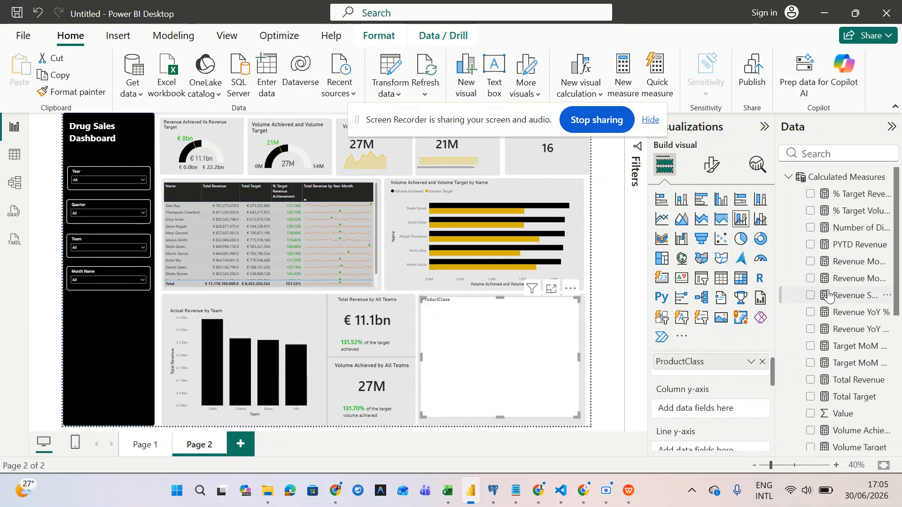
scroll(829, 295, "down", 2)
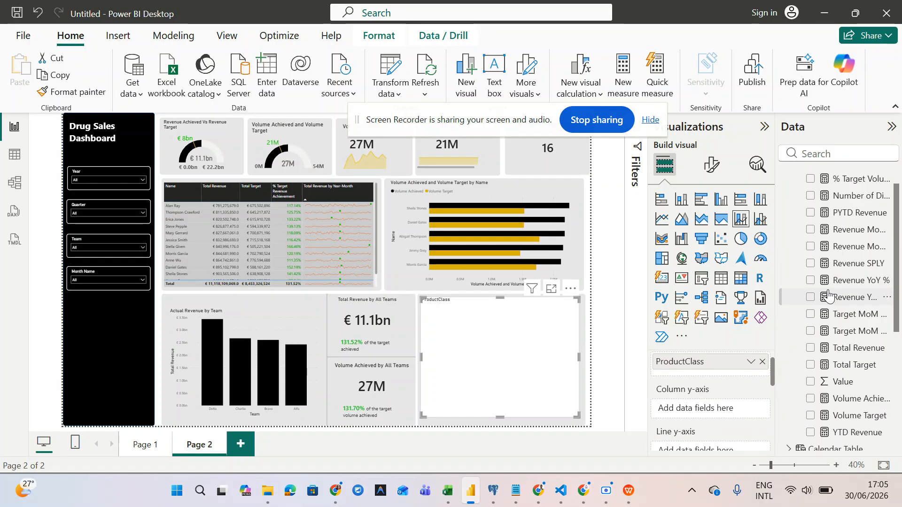
scroll(828, 294, "down", 1)
left_click_drag(837, 336, 738, 421)
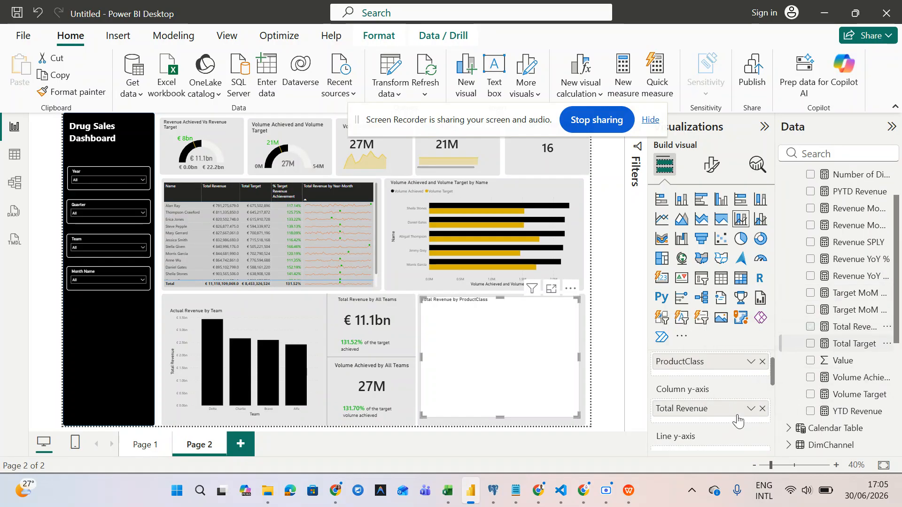
- Add Volume Achieved as the line and extend the chart to the page bottom
scroll(846, 359, "down", 3)
scroll(845, 359, "down", 2)
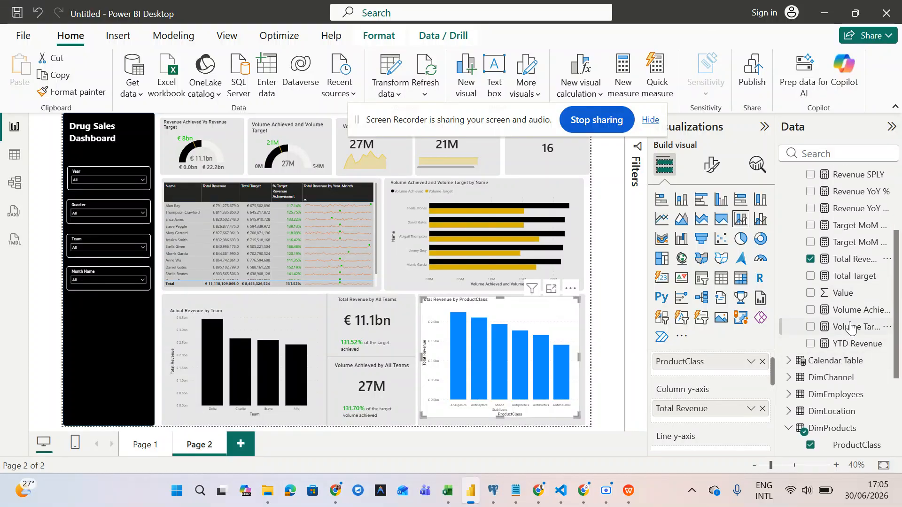
scroll(722, 380, "down", 2)
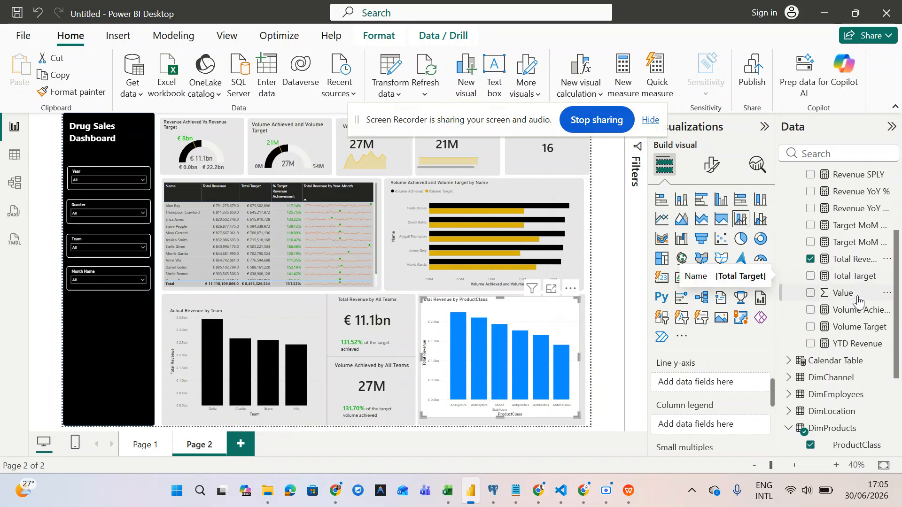
left_click_drag(841, 327, 734, 389)
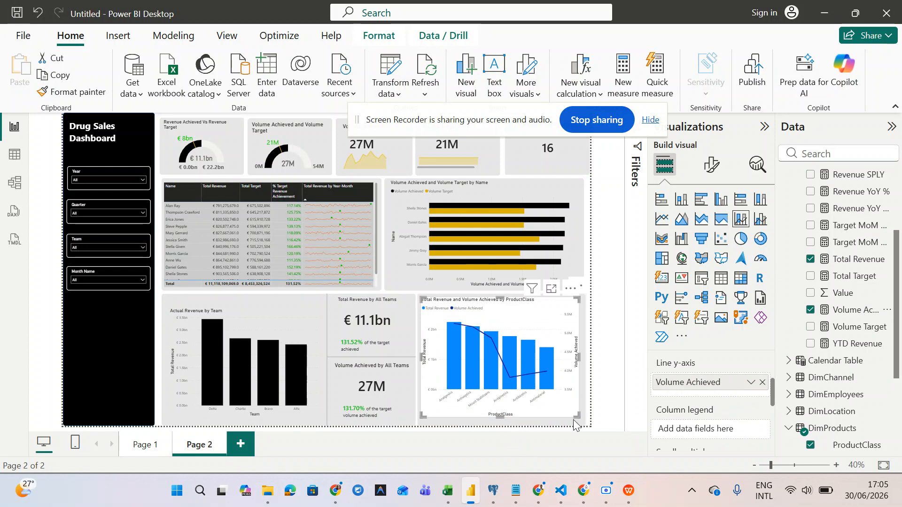
left_click_drag(577, 419, 578, 419)
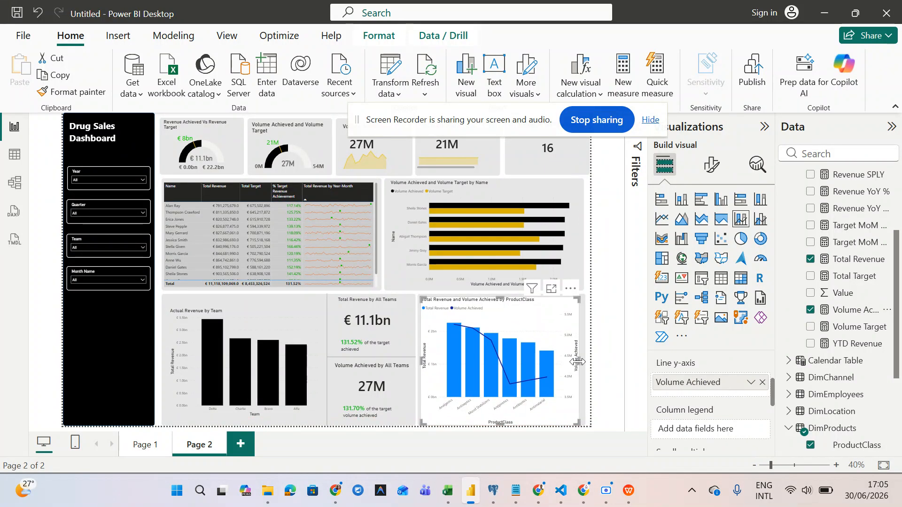
left_click_drag(580, 361, 581, 366)
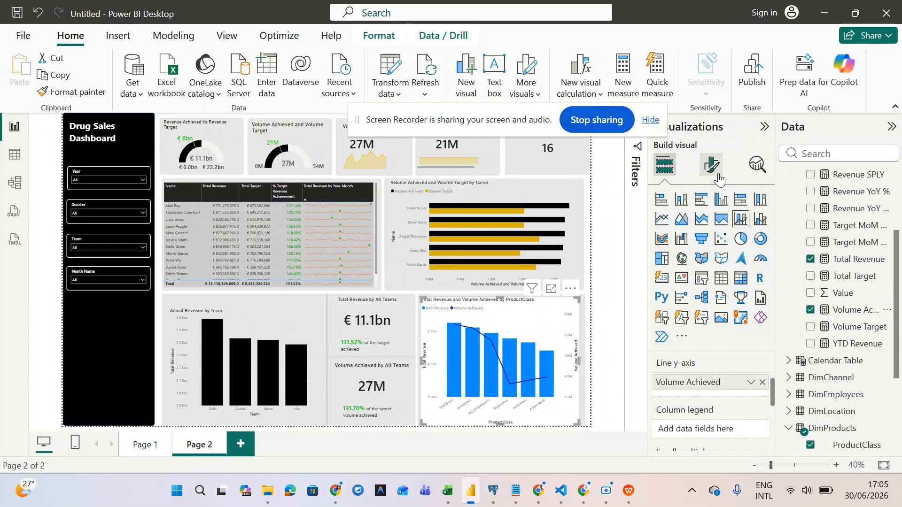
- Copy the by-Name bar chart's formatting onto the ProductClass chart with Format painter
left_click(714, 173)
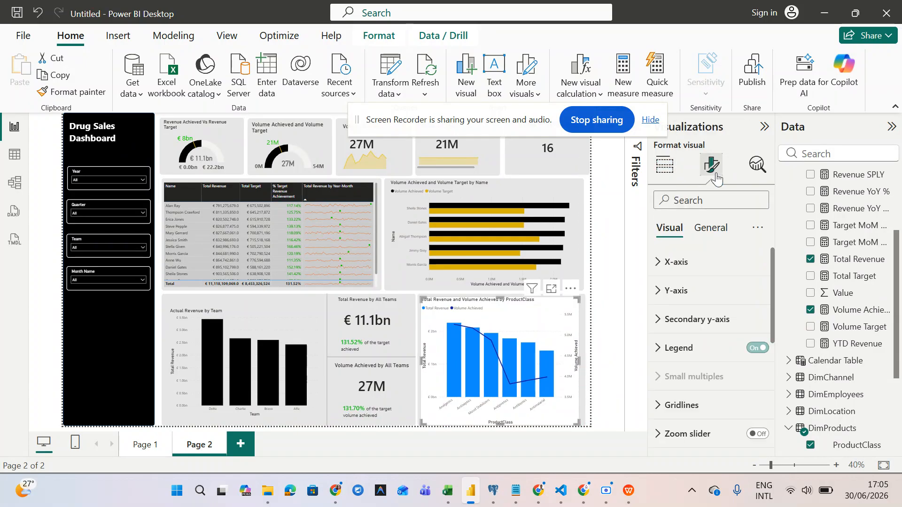
left_click(561, 215)
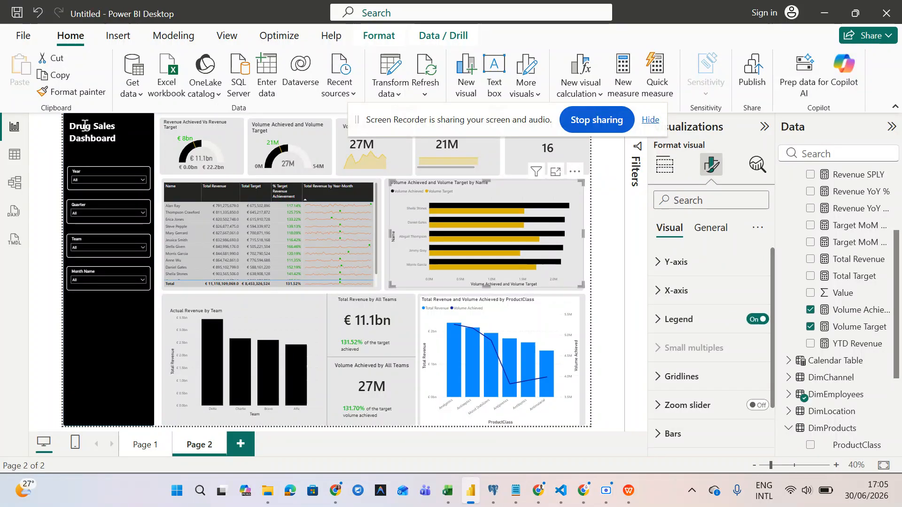
left_click(57, 94)
left_click(520, 332)
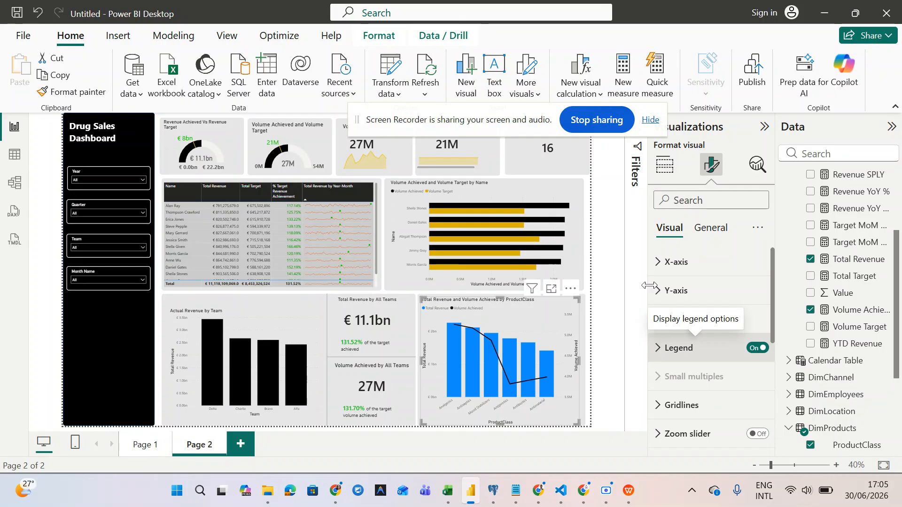
- Colour the combo chart's columns dark grey
scroll(664, 328, "down", 1)
scroll(664, 328, "down", 1)
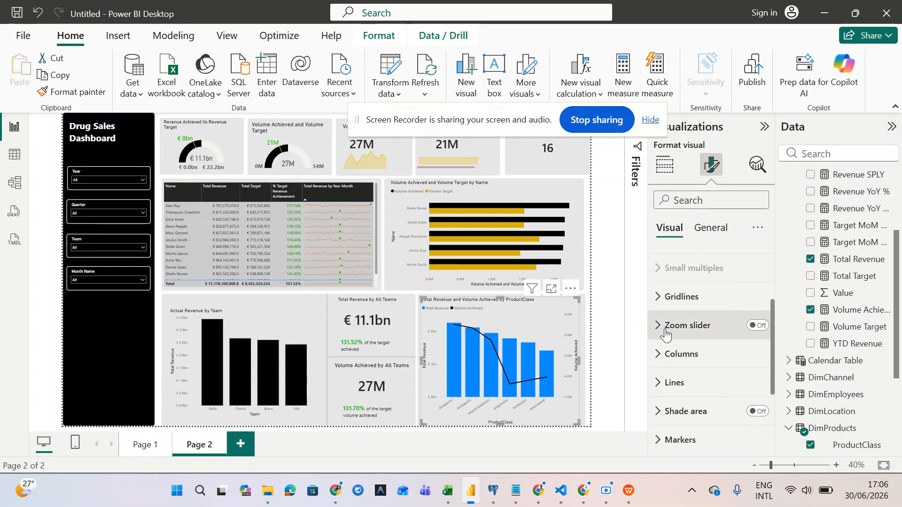
scroll(666, 334, "up", 2)
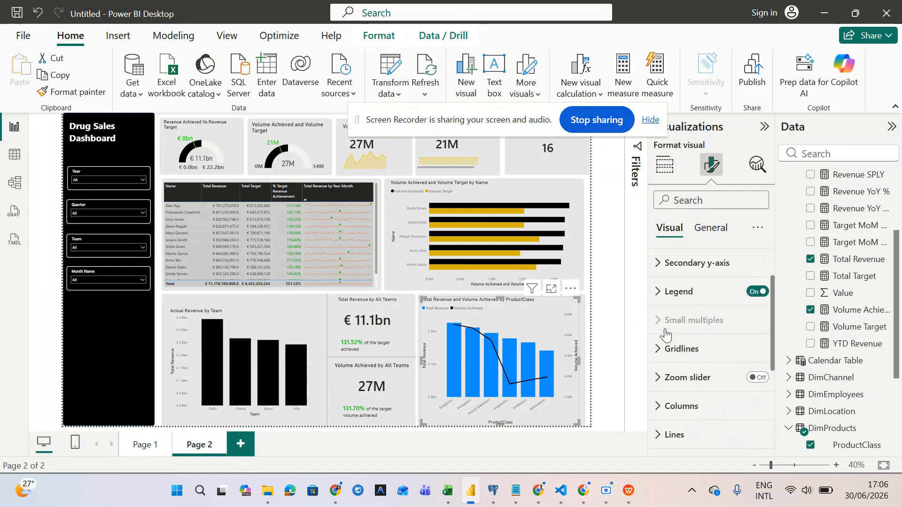
scroll(665, 332, "down", 2)
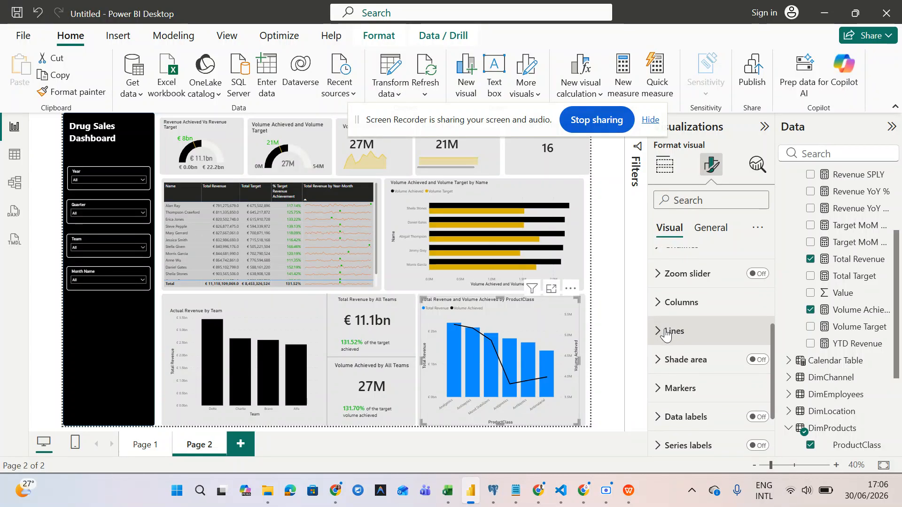
left_click(663, 300)
scroll(672, 329, "down", 2)
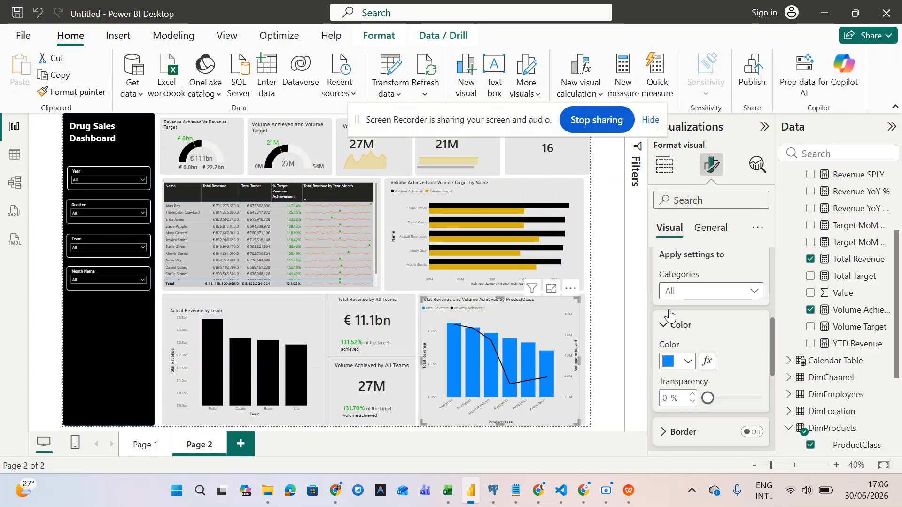
left_click(689, 365)
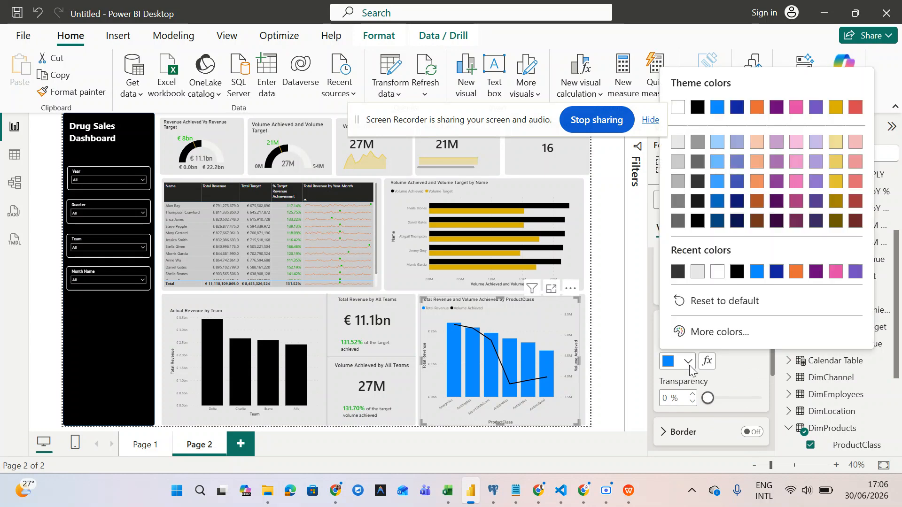
left_click(678, 271)
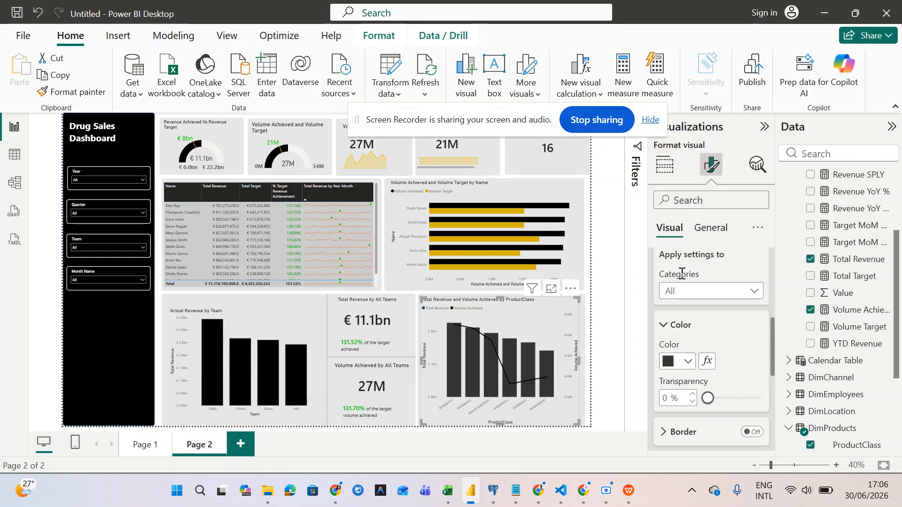
- Colour the Volume Achieved line gold (#e1c233) and refit the chart to its area
scroll(686, 375, "down", 2)
scroll(686, 373, "down", 3)
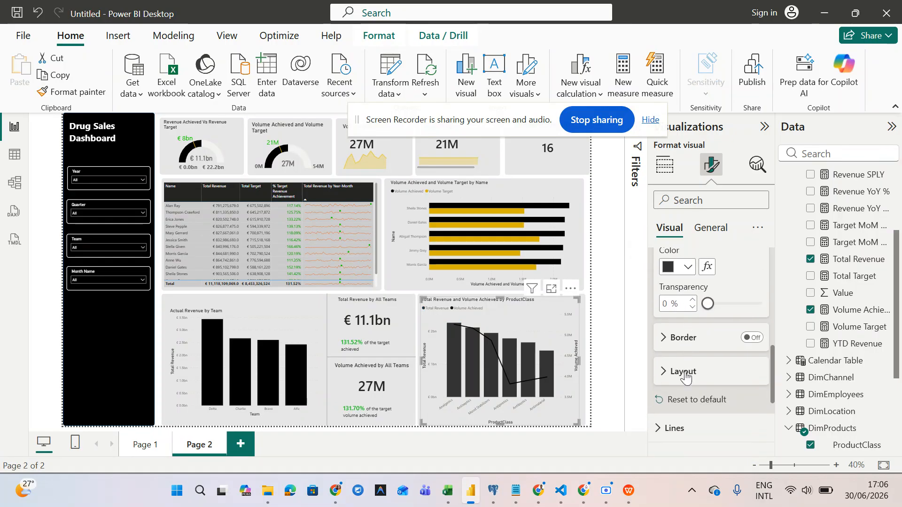
left_click(672, 380)
scroll(672, 379, "down", 4)
scroll(671, 376, "down", 3)
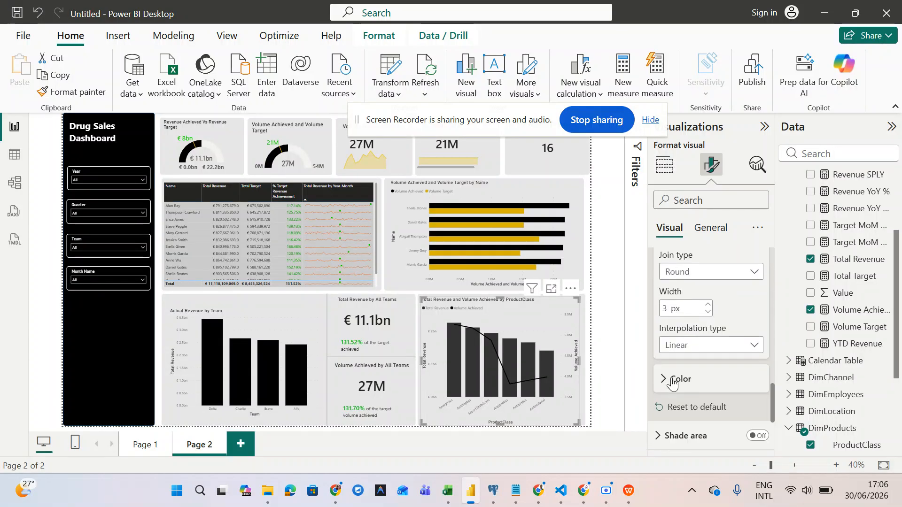
left_click(668, 365)
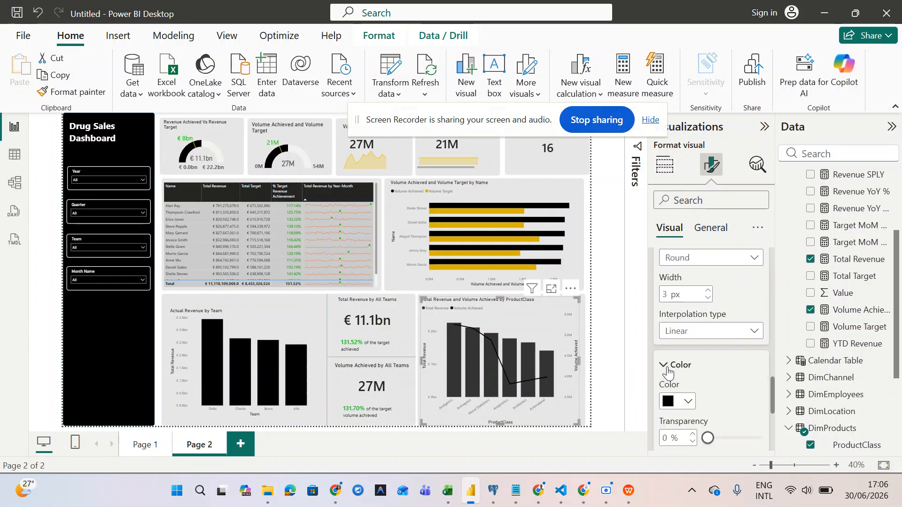
scroll(670, 373, "down", 2)
left_click(687, 331)
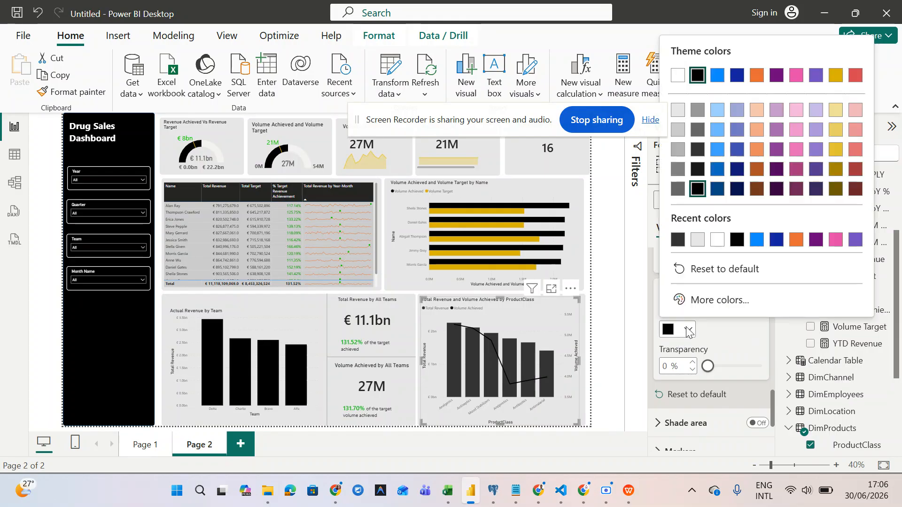
left_click(836, 150)
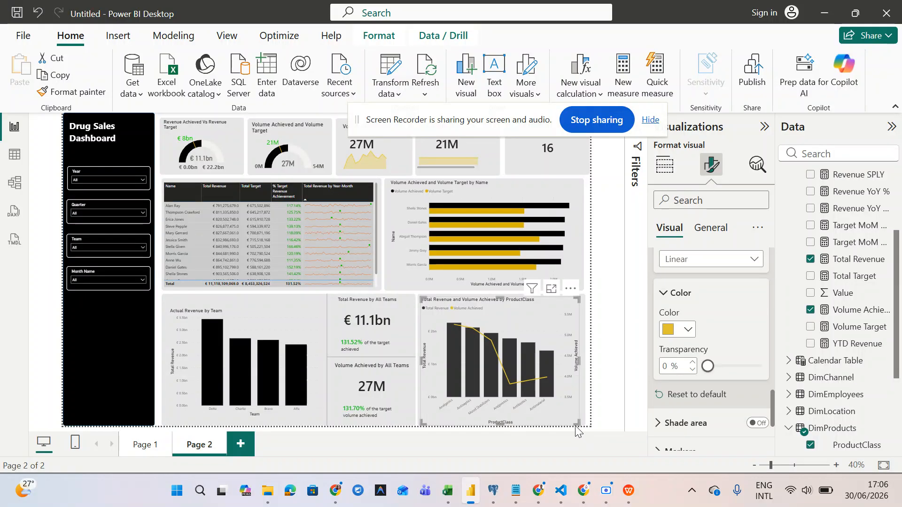
left_click_drag(577, 423, 582, 424)
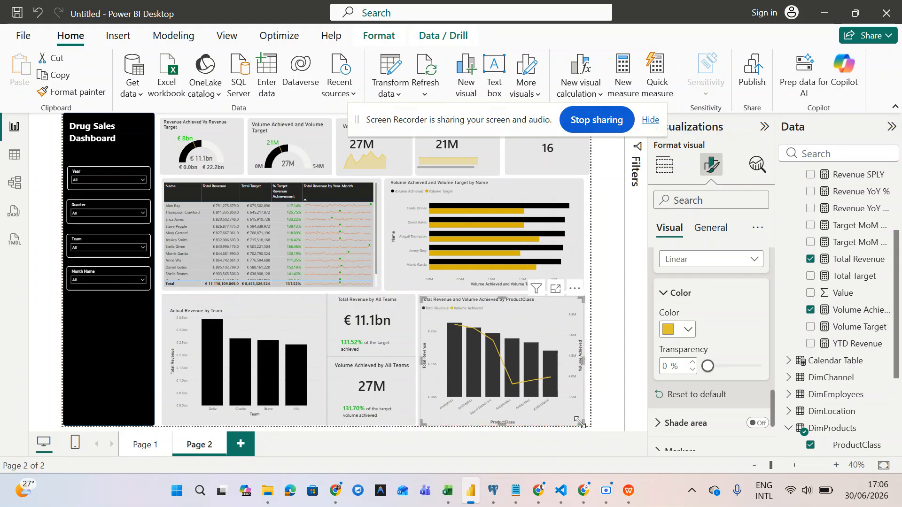
- Widen the by-Name bar chart and its background shape to the page's right edge
left_click(619, 399)
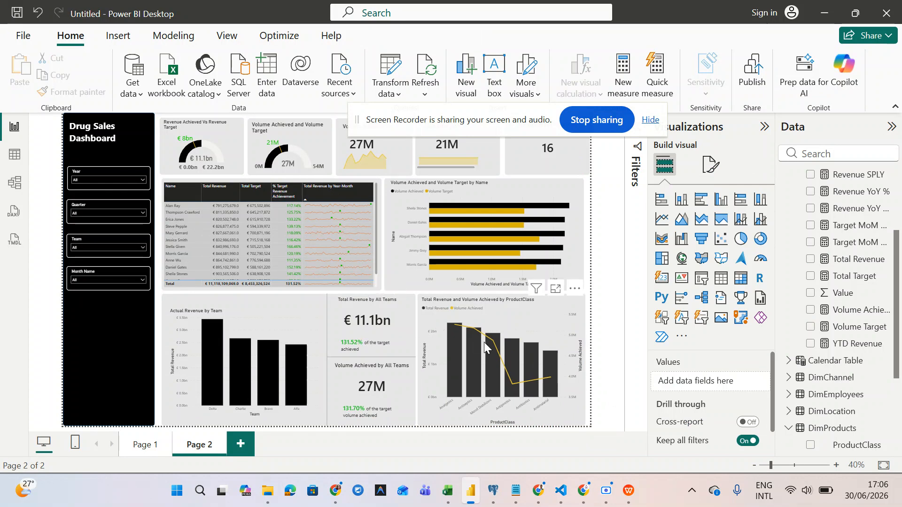
left_click(560, 324)
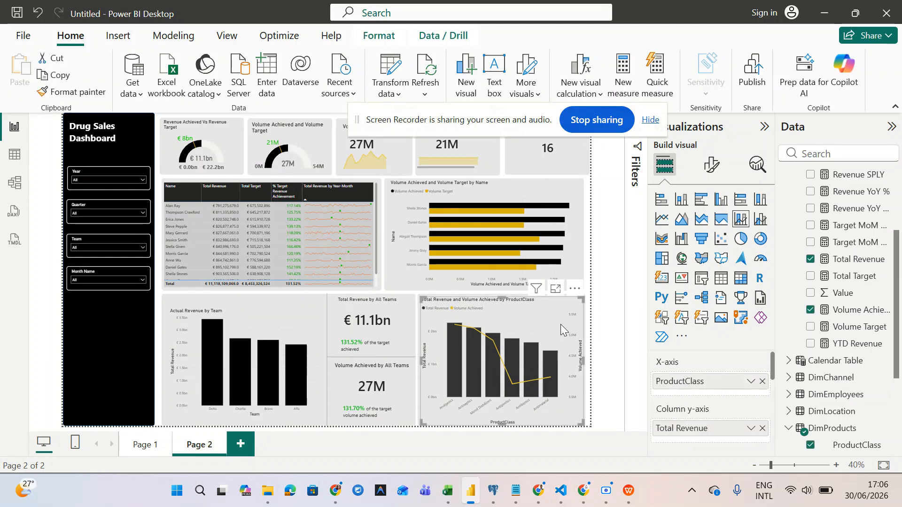
left_click(580, 258)
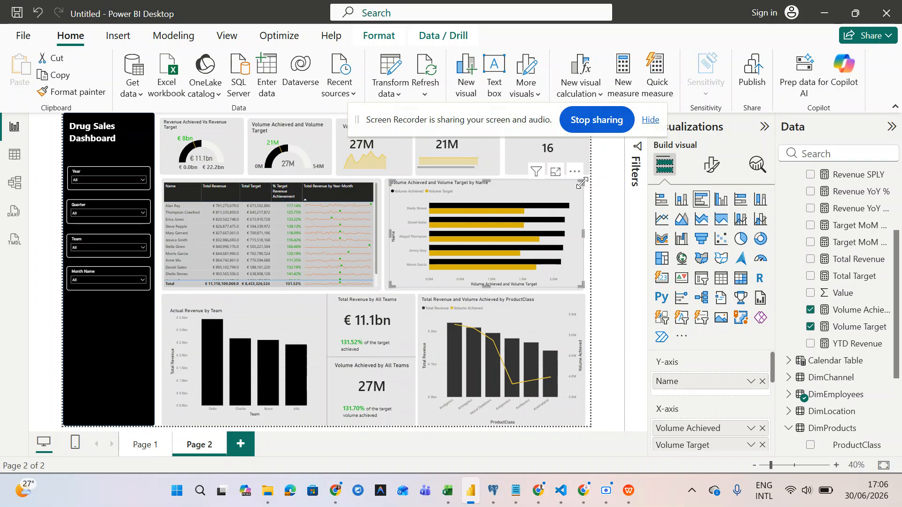
left_click_drag(584, 180, 586, 184)
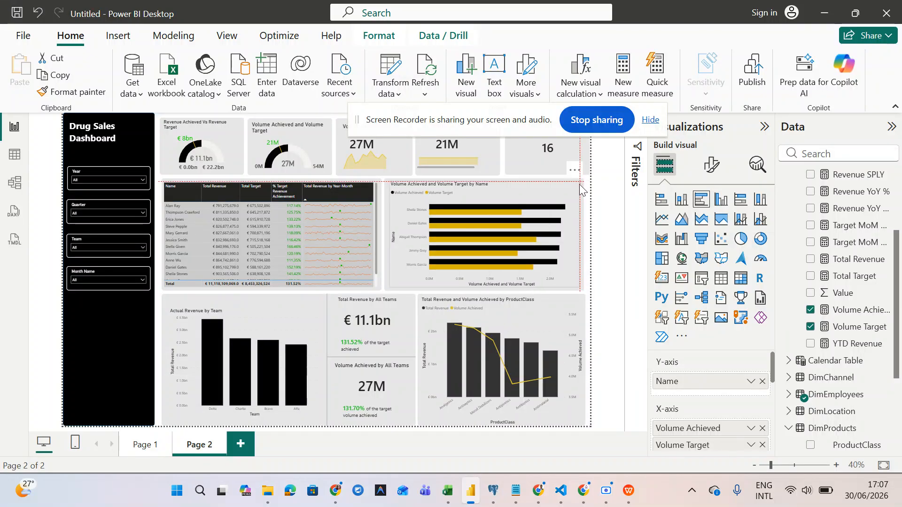
left_click(579, 185)
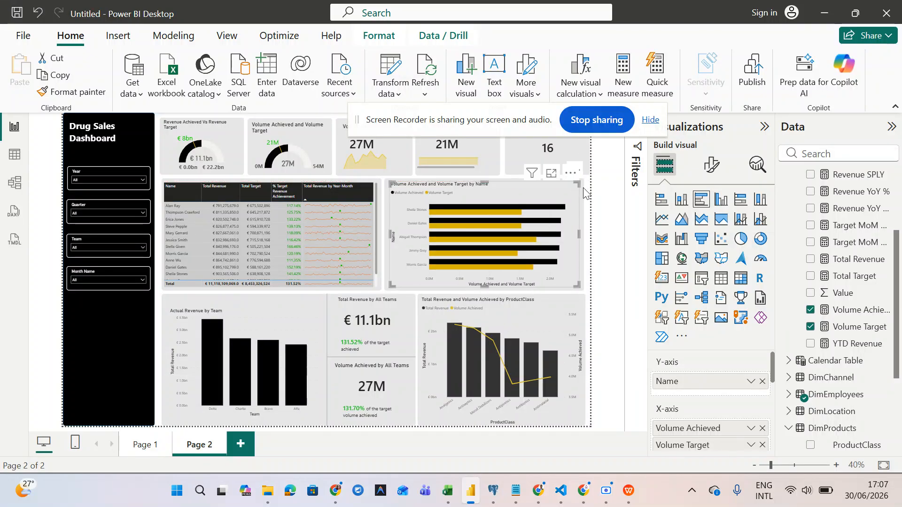
left_click(583, 188)
left_click_drag(582, 181, 589, 186)
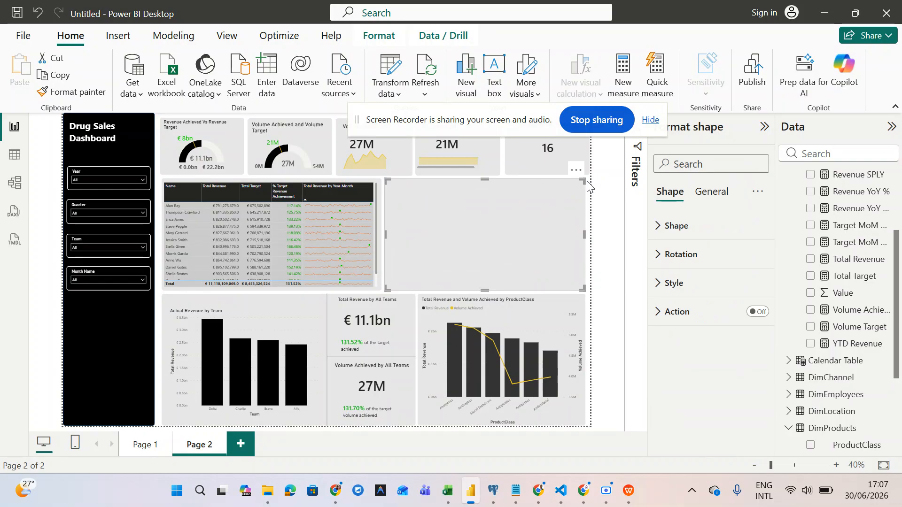
- Pull the top-right card background's right edge slightly left to line up
left_click(589, 167)
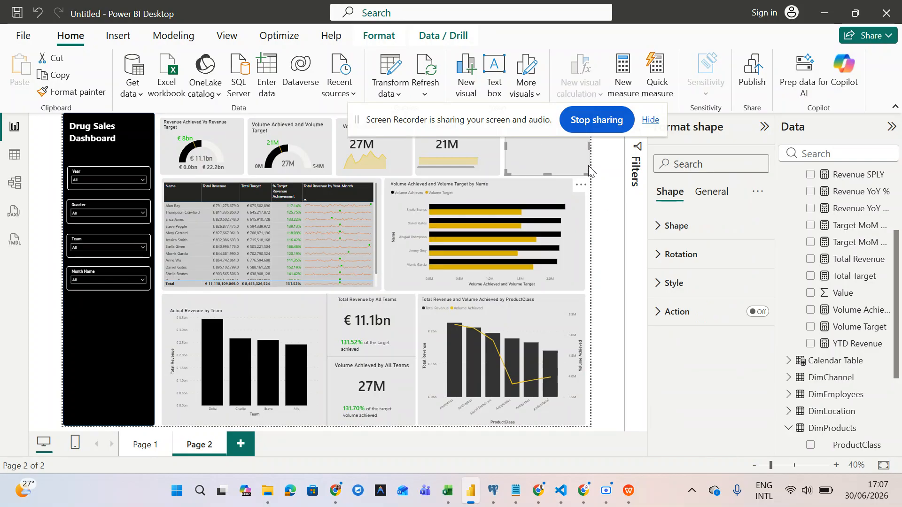
left_click_drag(585, 173, 579, 174)
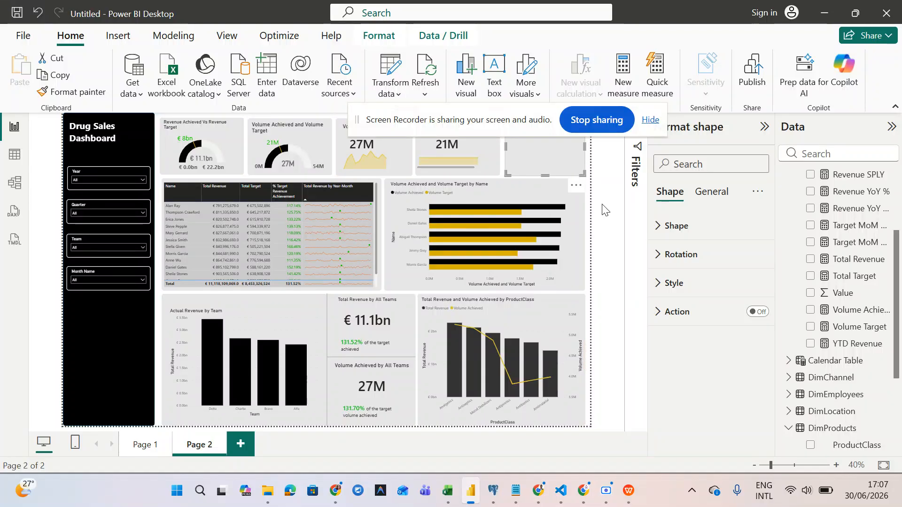
left_click(618, 260)
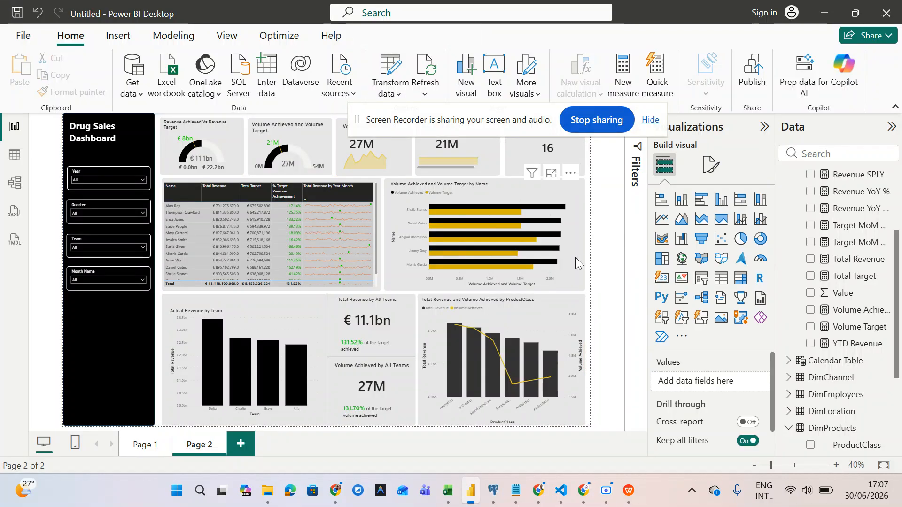
left_click(576, 257)
left_click(597, 266)
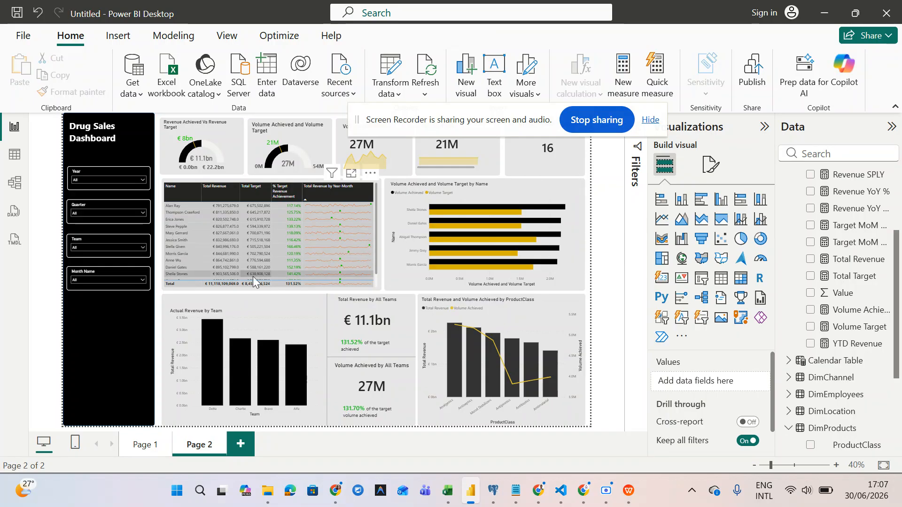
scroll(249, 268, "down", 2)
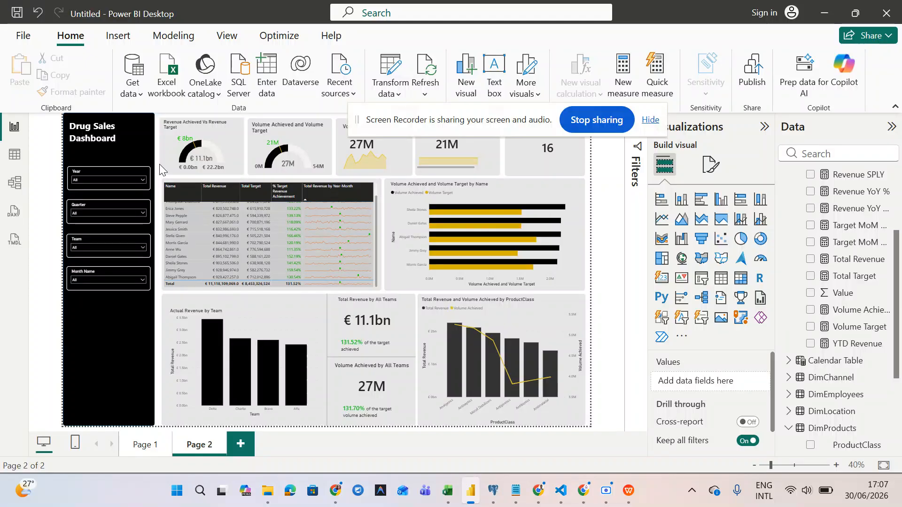
left_click_drag(122, 195, 33, 320)
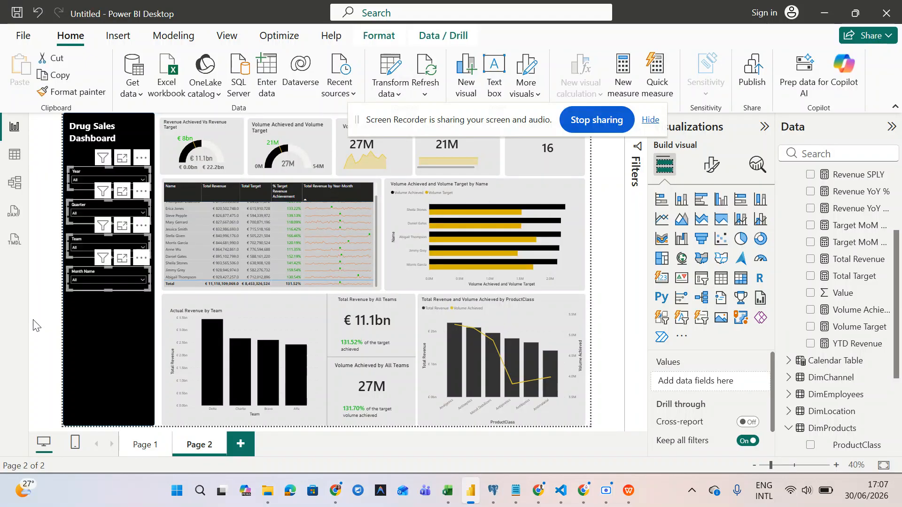
left_click(82, 241)
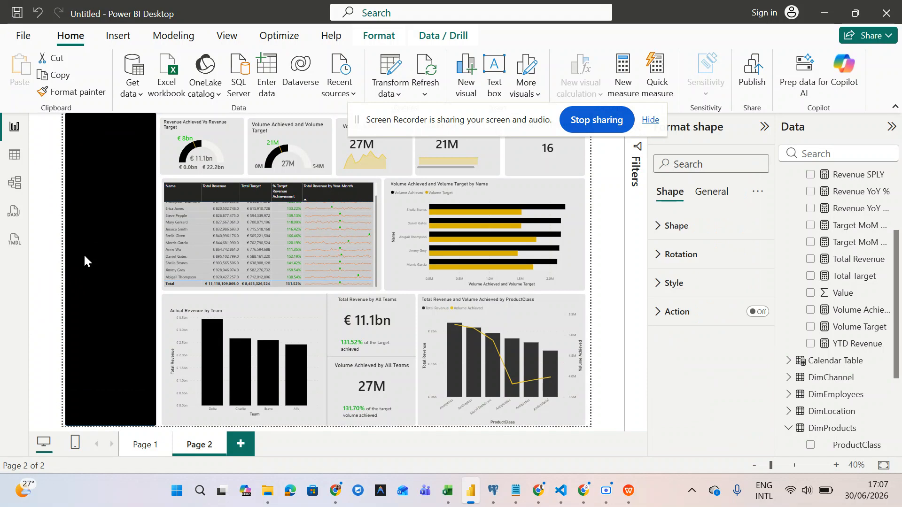
left_click(54, 230)
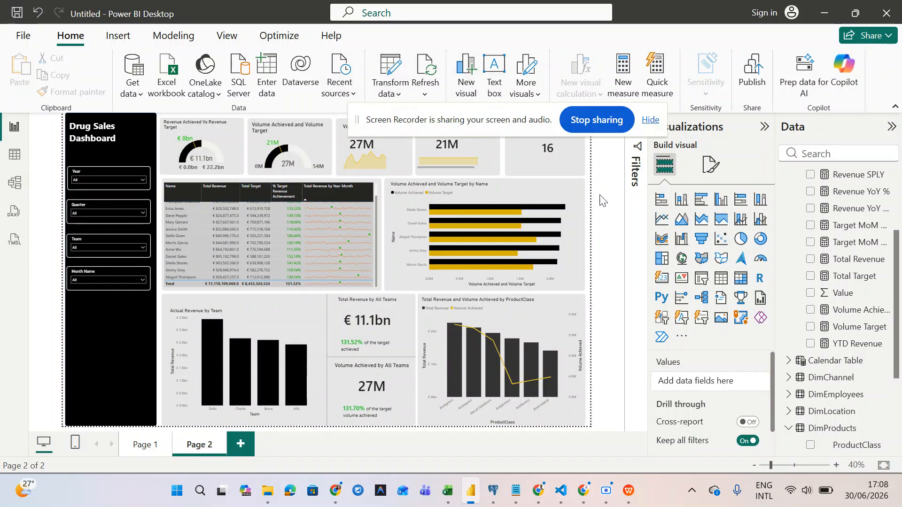
- Widen the Volume Achieved card slightly
left_click_drag(483, 120, 483, 80)
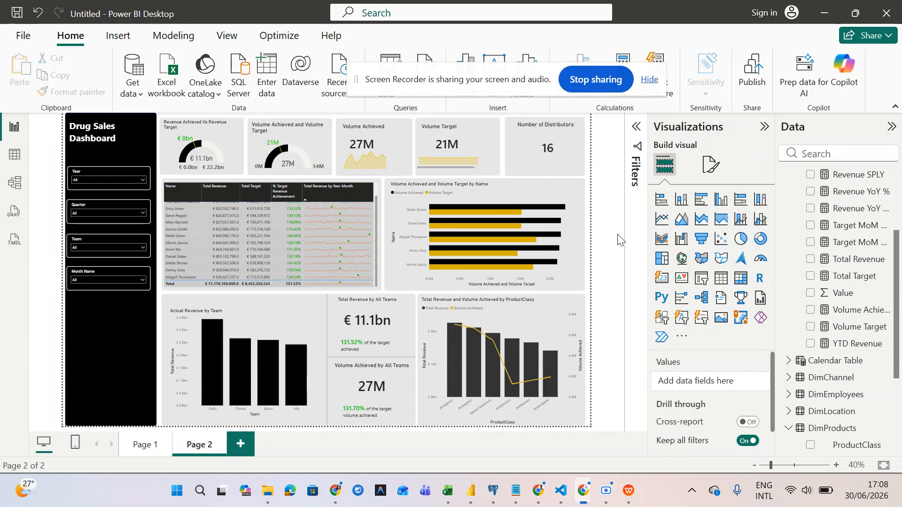
left_click(377, 163)
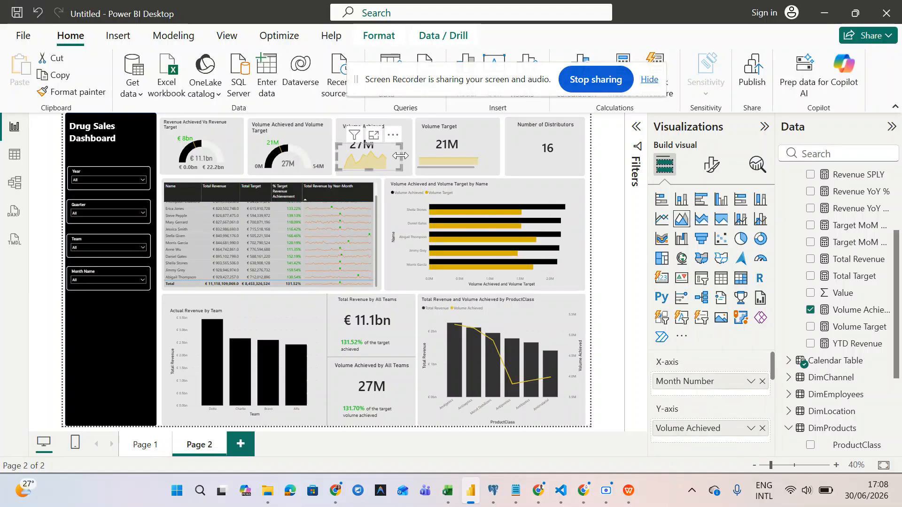
left_click_drag(405, 162, 409, 162)
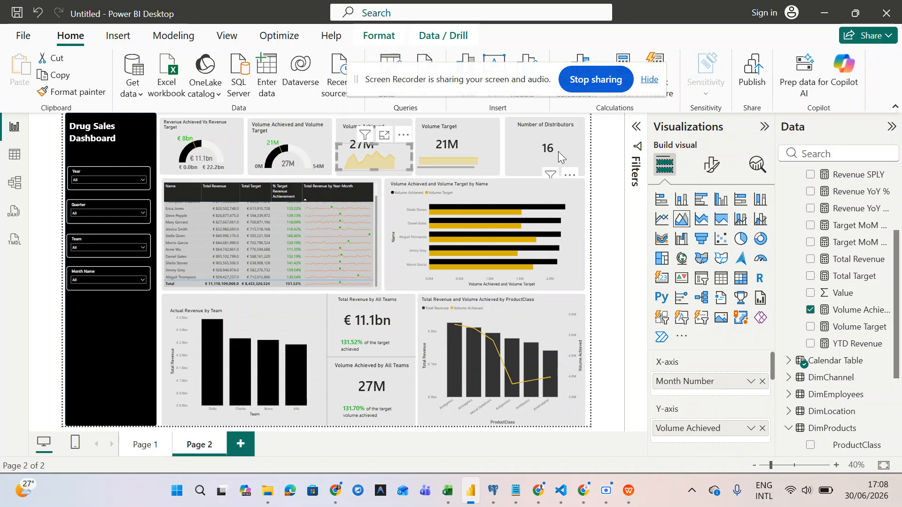
- Realign the Number of Distributors card in the top KPI row
left_click(546, 147)
left_click_drag(547, 146, 545, 151)
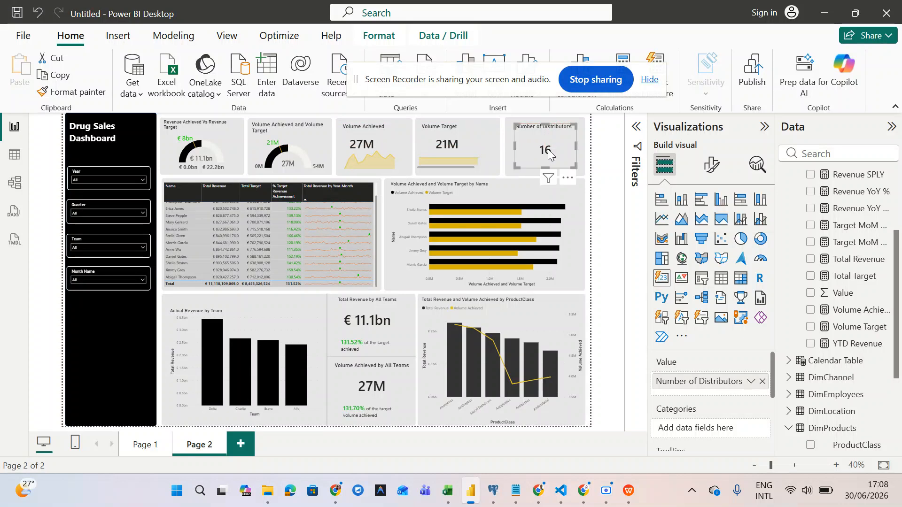
left_click(606, 217)
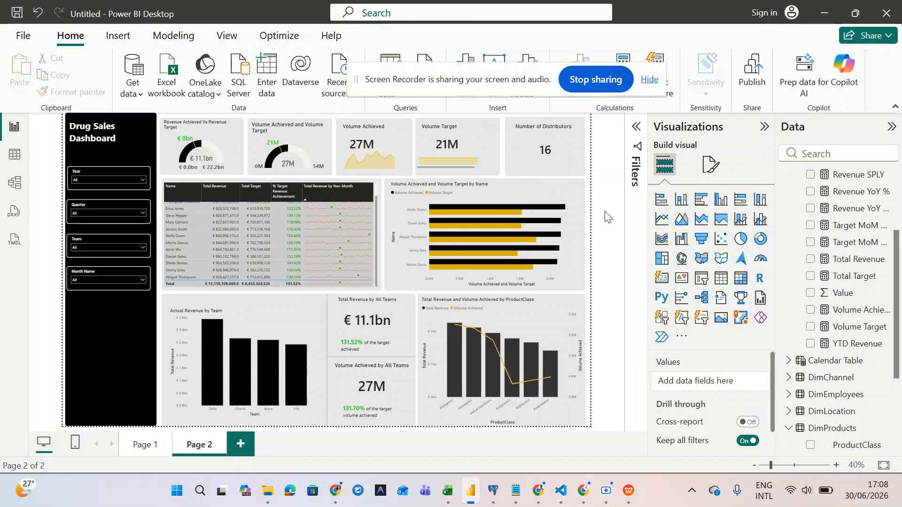
left_click(521, 327)
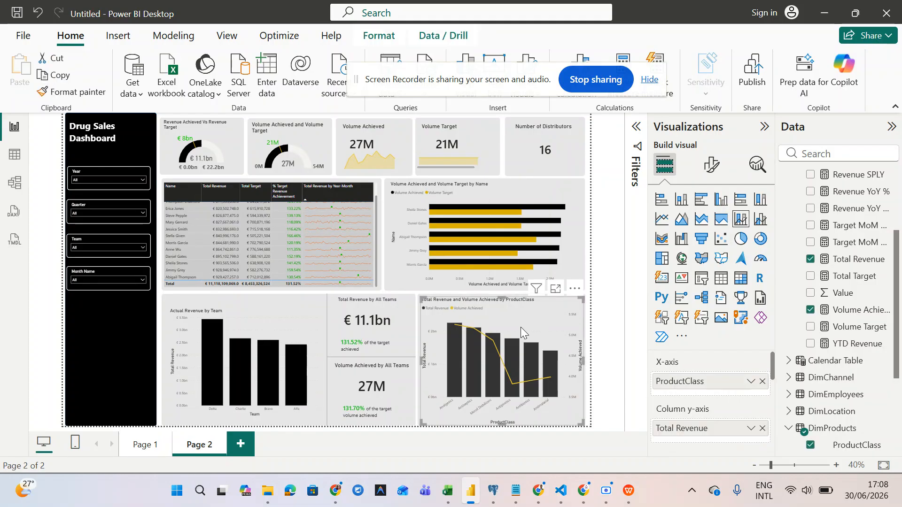
- Turn off the combo chart's Y-axis title so 'Volume Achieved' no longer shows on the secondary axis
left_click(710, 173)
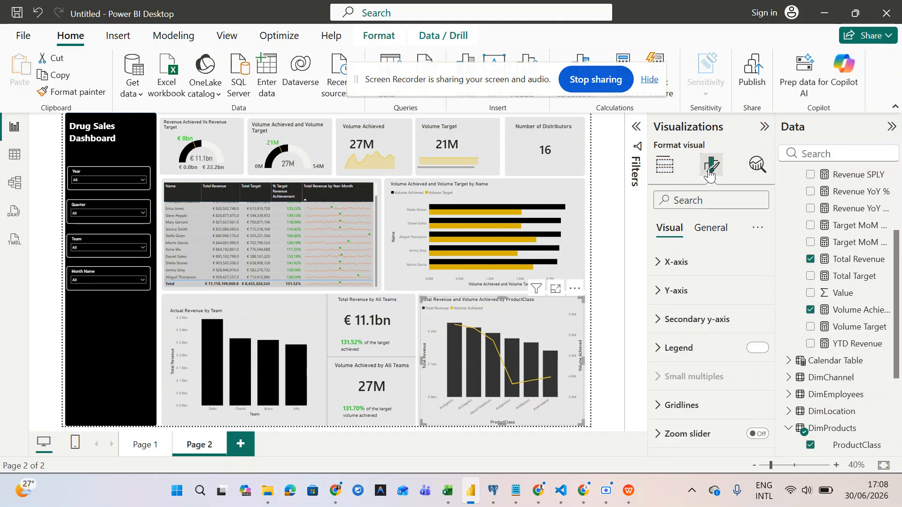
left_click(668, 293)
scroll(668, 296, "down", 5)
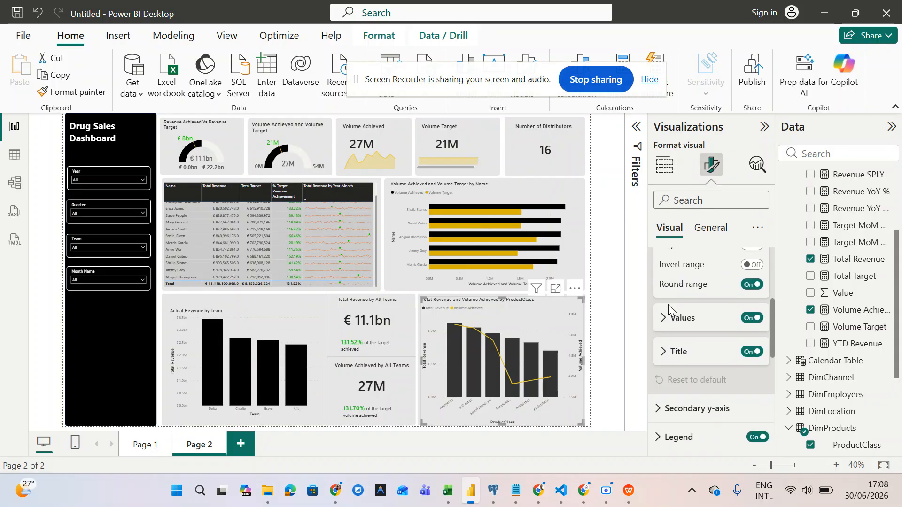
left_click(666, 324)
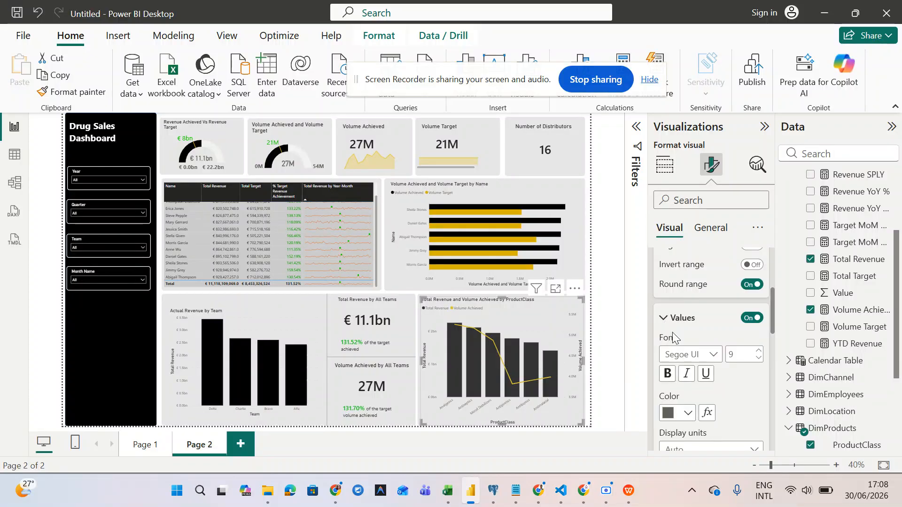
scroll(710, 418, "down", 4)
scroll(711, 434, "up", 2)
scroll(711, 434, "down", 3)
scroll(711, 435, "down", 1)
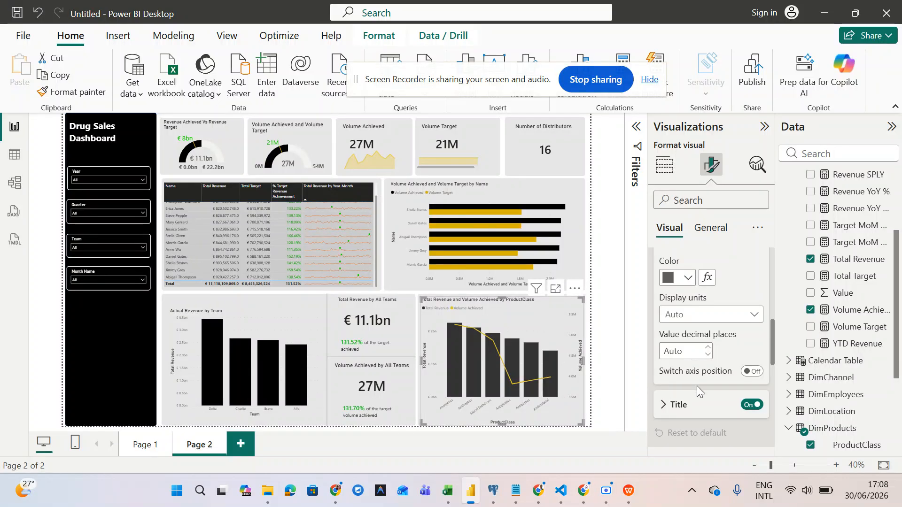
left_click(754, 407)
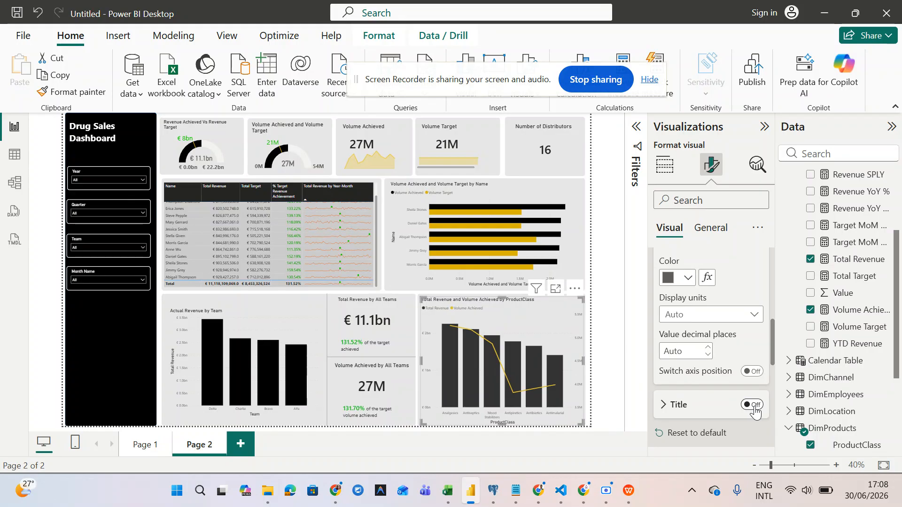
left_click(754, 407)
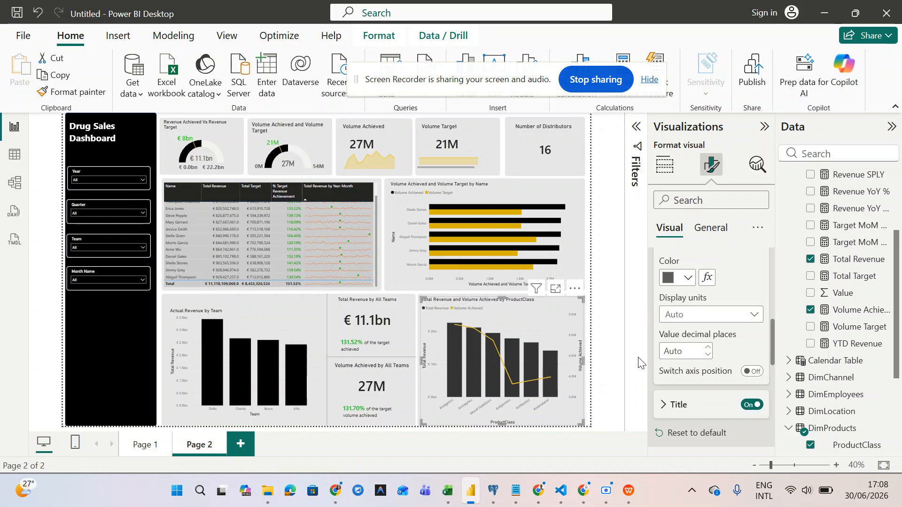
left_click(753, 405)
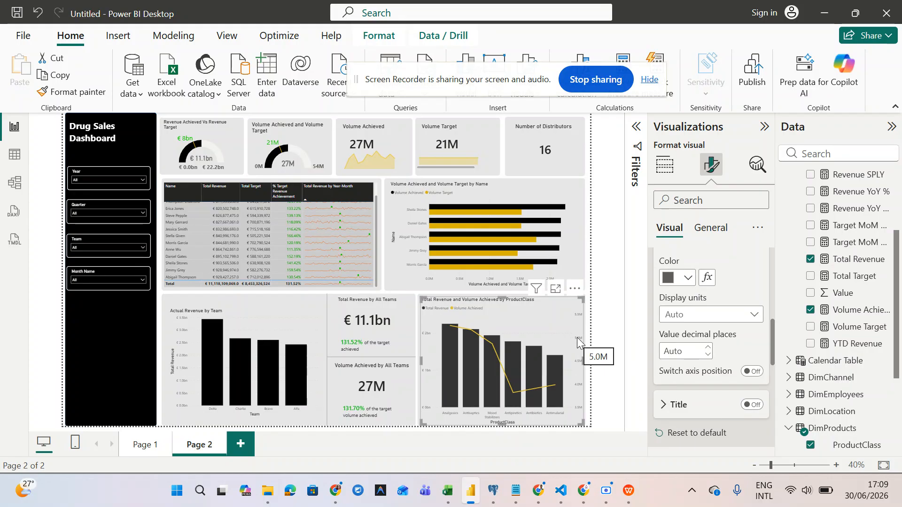
- Try the zoom slider on the combo chart, then turn it back off
scroll(711, 382, "down", 2)
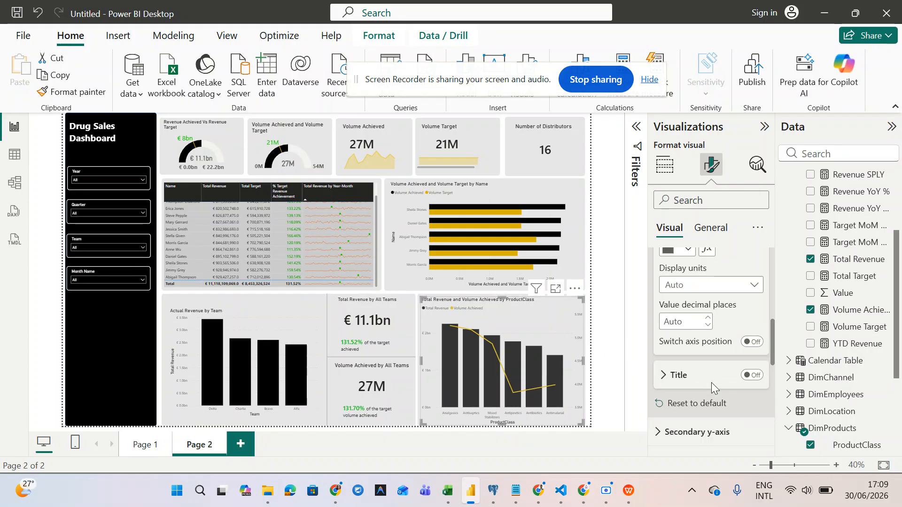
scroll(712, 384, "down", 3)
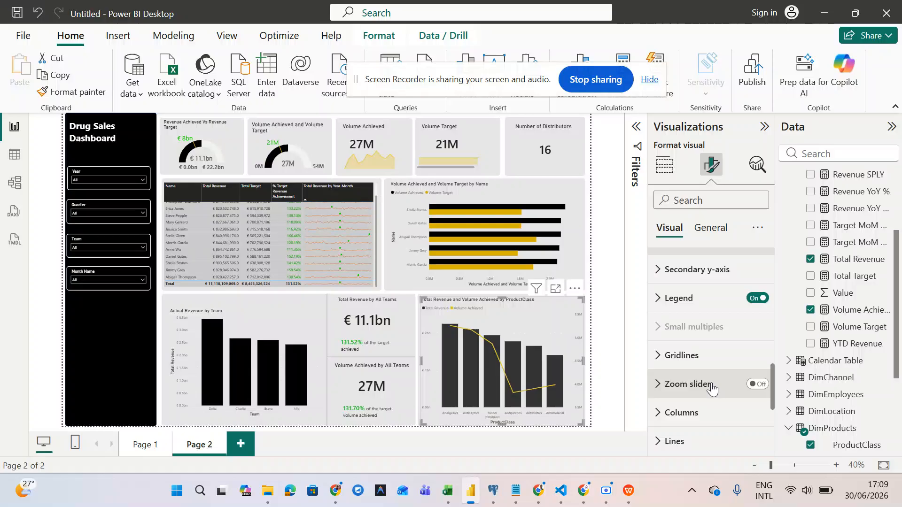
scroll(712, 389, "down", 1)
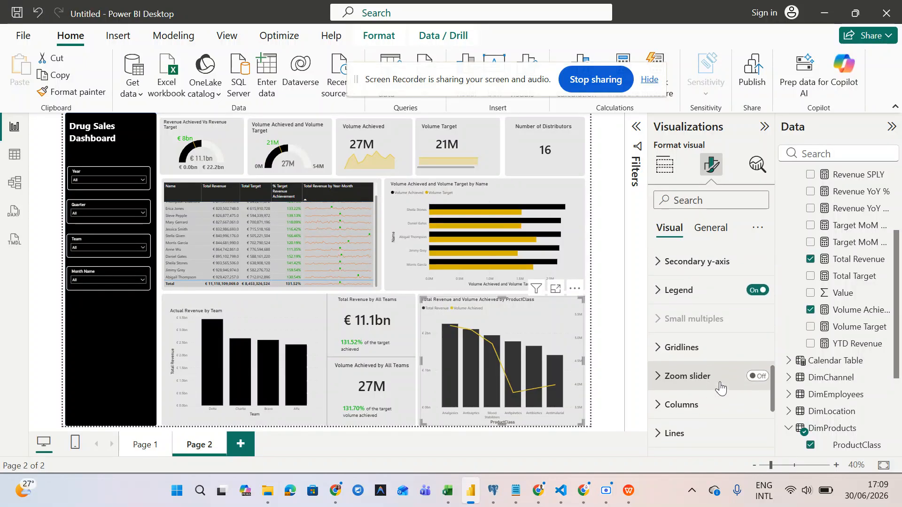
left_click(757, 381)
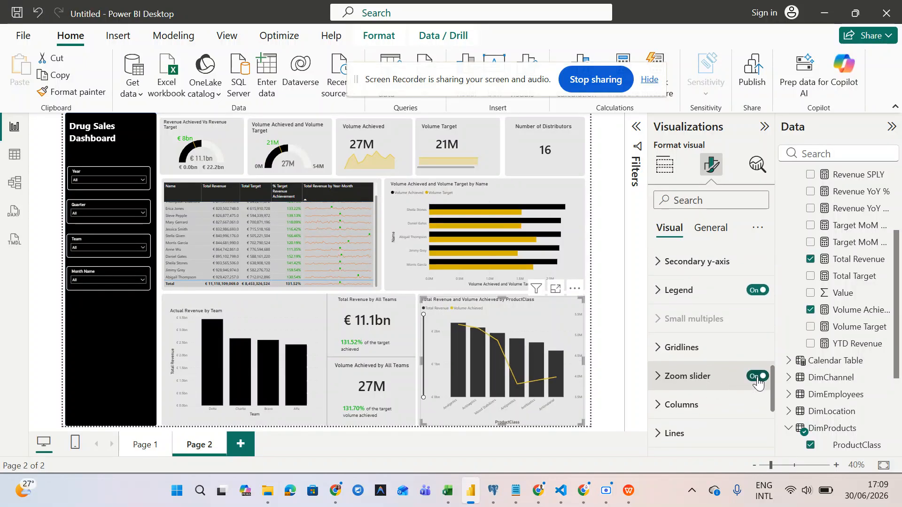
left_click(758, 380)
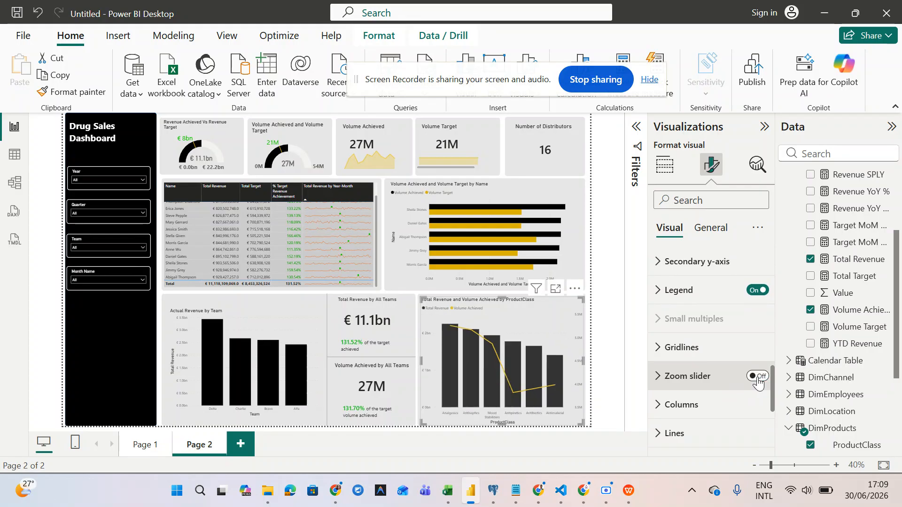
- Raise the X-axis category label font size from 9 to 10, then collapse the X-axis section
scroll(733, 387, "down", 4)
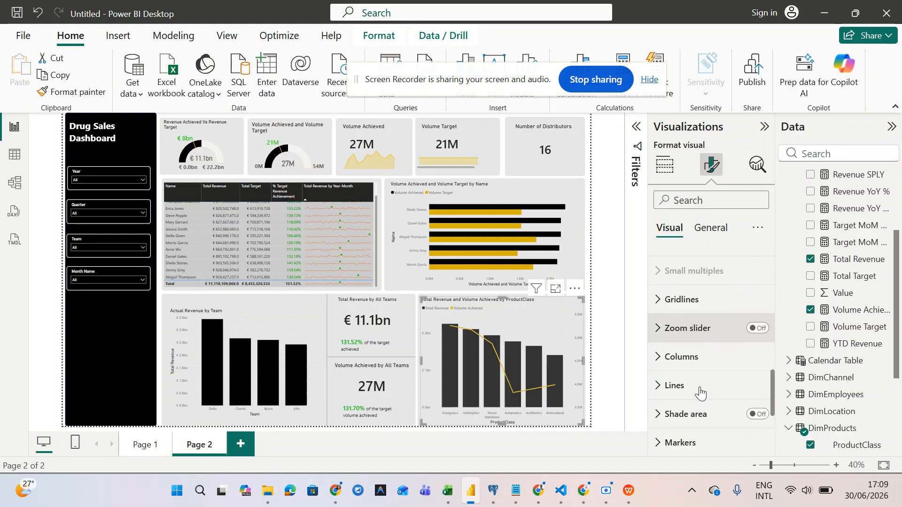
scroll(700, 394, "down", 1)
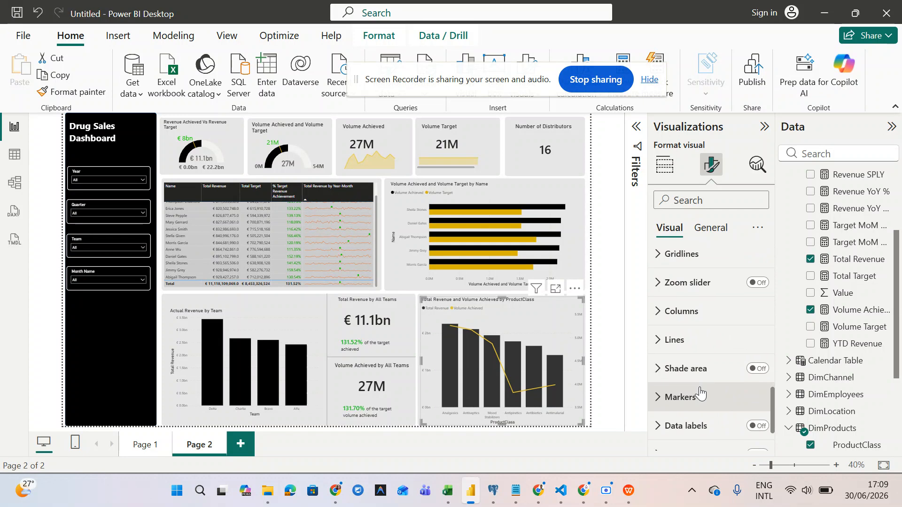
scroll(700, 394, "up", 5)
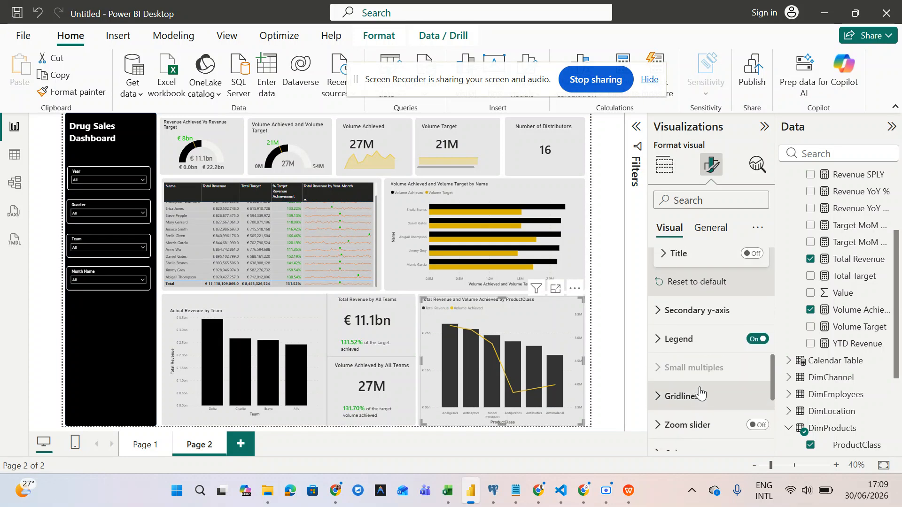
scroll(700, 390, "down", 3)
scroll(700, 393, "up", 2)
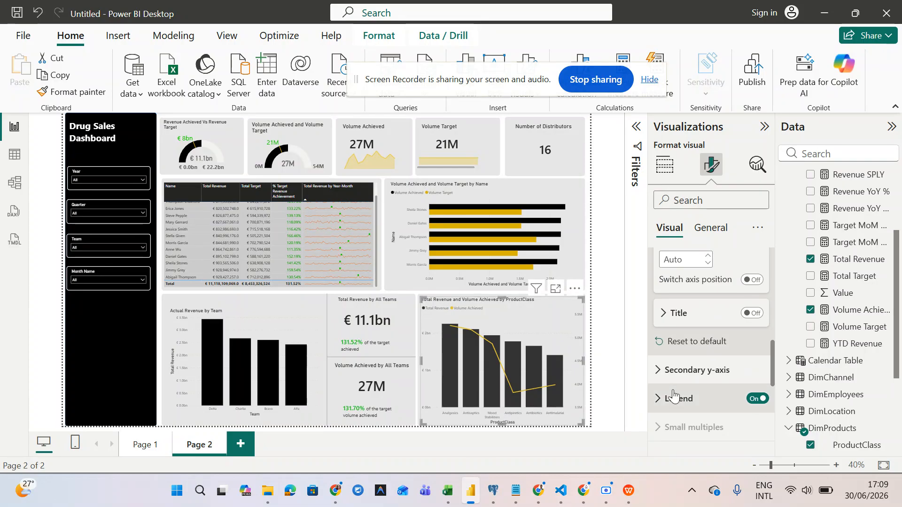
scroll(760, 366, "up", 10)
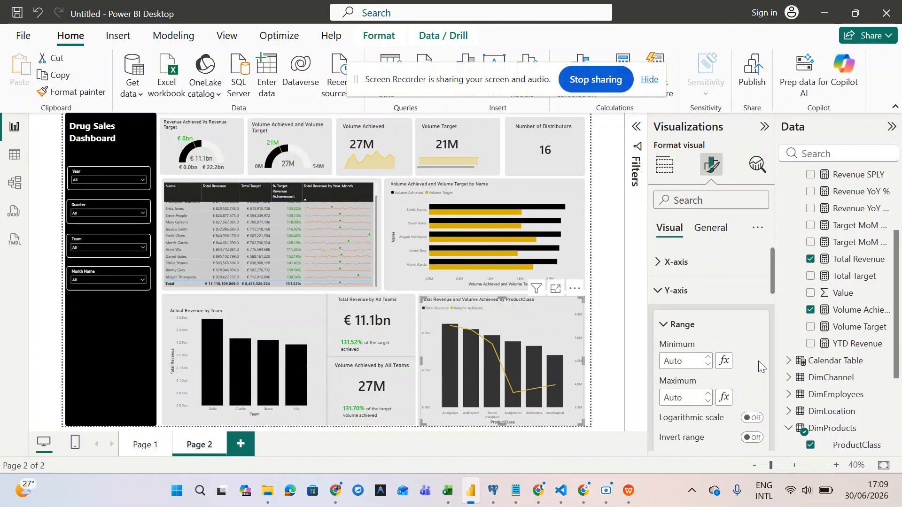
left_click(658, 261)
scroll(676, 346, "down", 2)
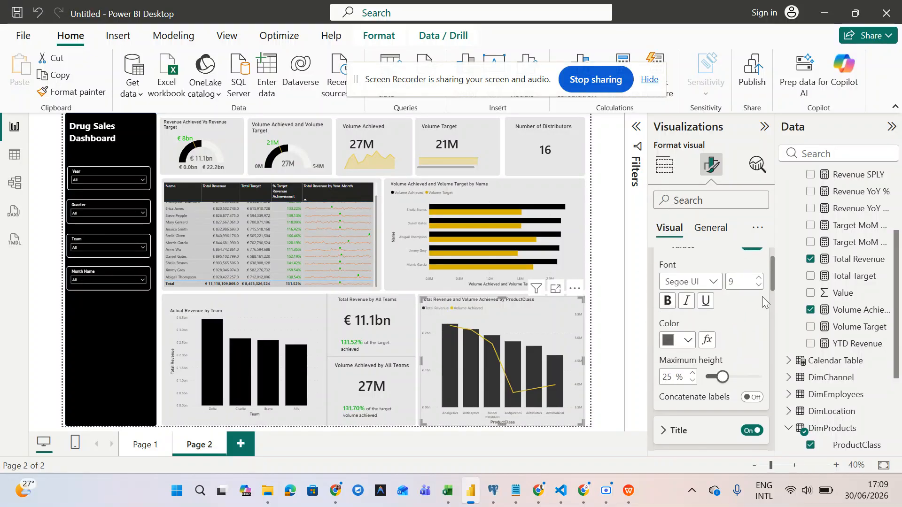
left_click(759, 278)
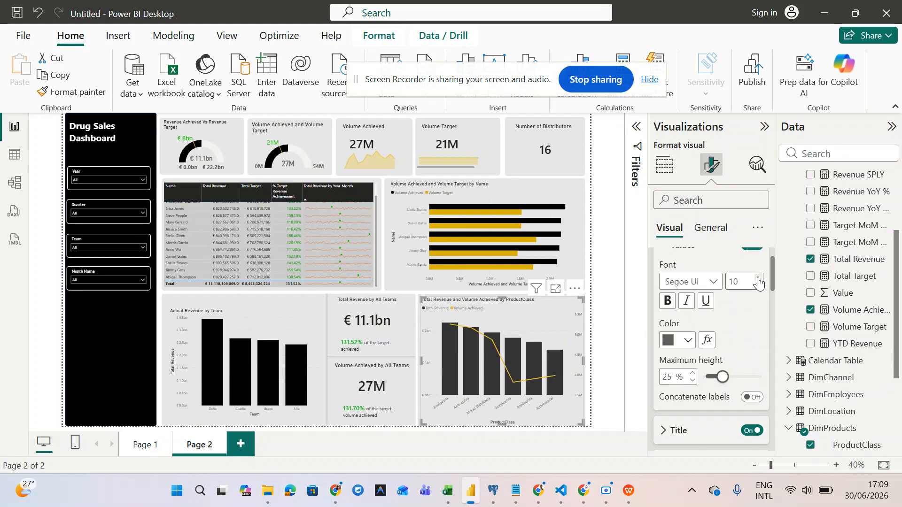
scroll(726, 332, "up", 2)
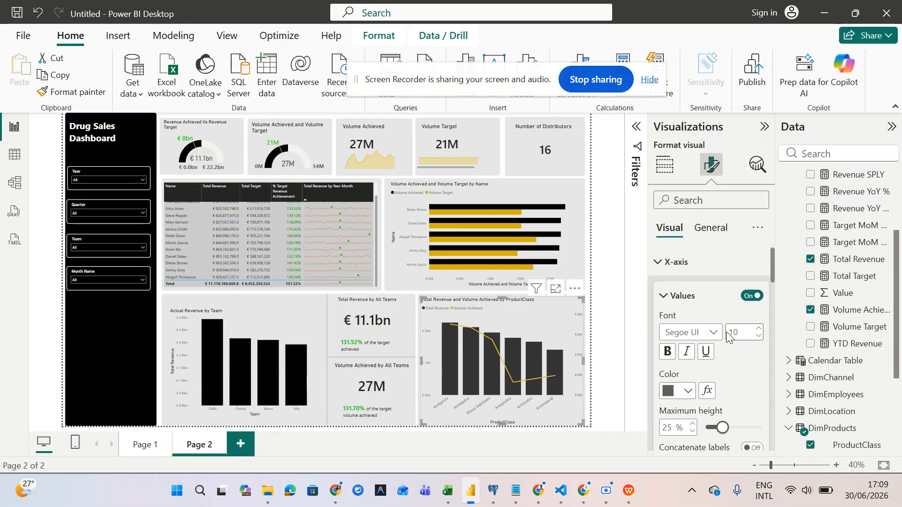
left_click(662, 300)
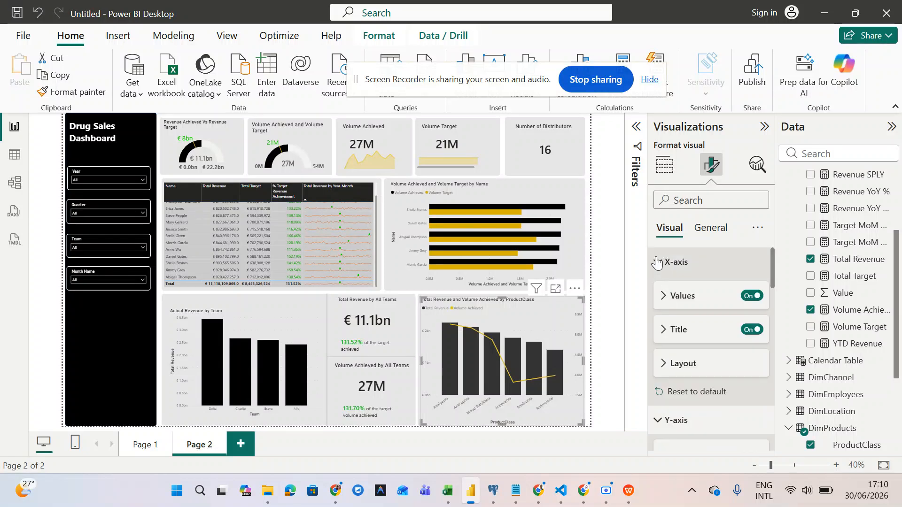
left_click(656, 263)
- Set the title font size to 15 and add a space in 'Product Class' in the title
left_click(709, 229)
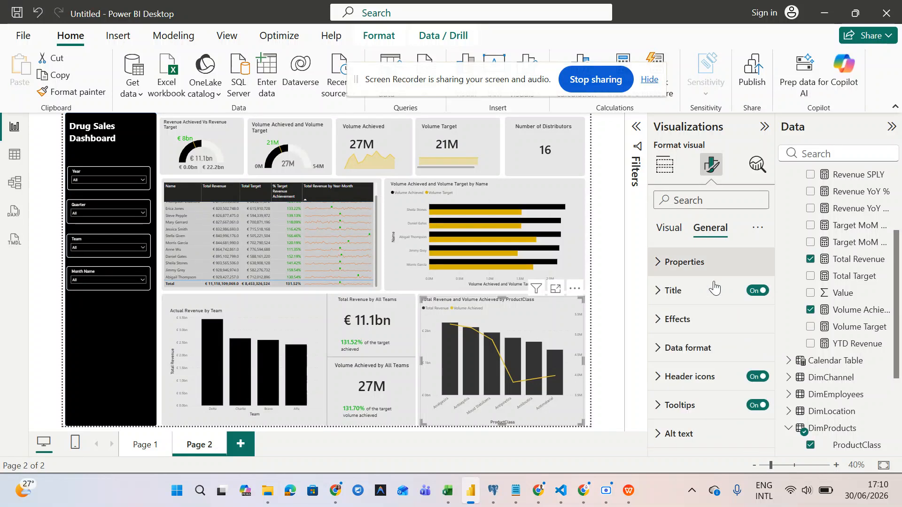
left_click(660, 291)
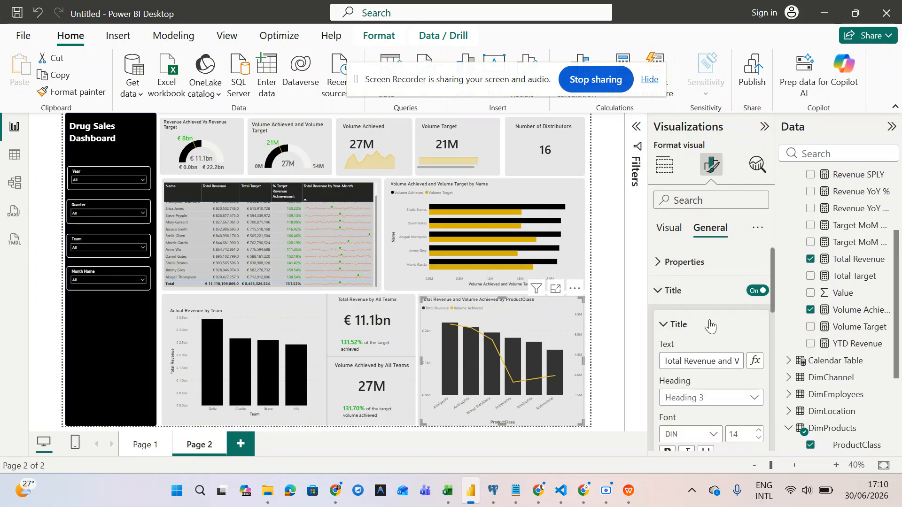
scroll(745, 418, "down", 1)
left_click(759, 412)
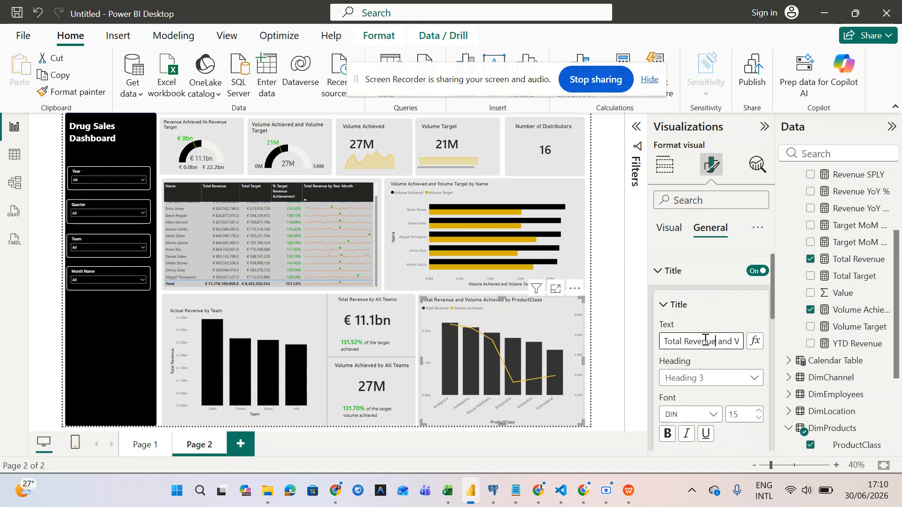
key("Right")
key("Right")
key("Right")
key("Right")
key("Right")
key("Right")
key("Right")
key("Right")
key("Right")
key("Right")
key("Right")
key("Right")
key("Right")
key("Right")
key("Right")
key("Right")
key("Right")
key("Right")
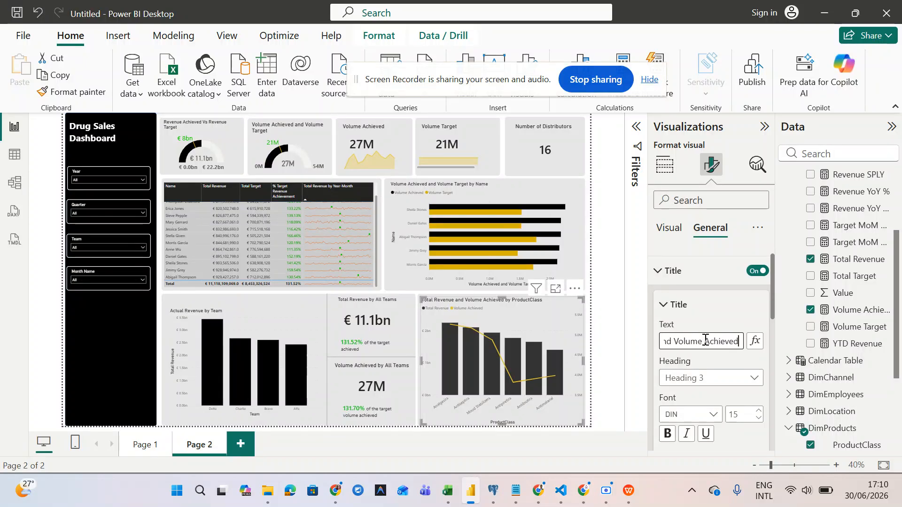
key("Right")
key("Right")
key("Right")
key("Right")
key("Right")
key("Right")
key("Right")
key("Right")
key("Right")
key("Right")
key("Right")
key("Right")
key("Right")
key("Right")
key("Left")
key("Left")
key("Left")
key("Left")
key("Left")
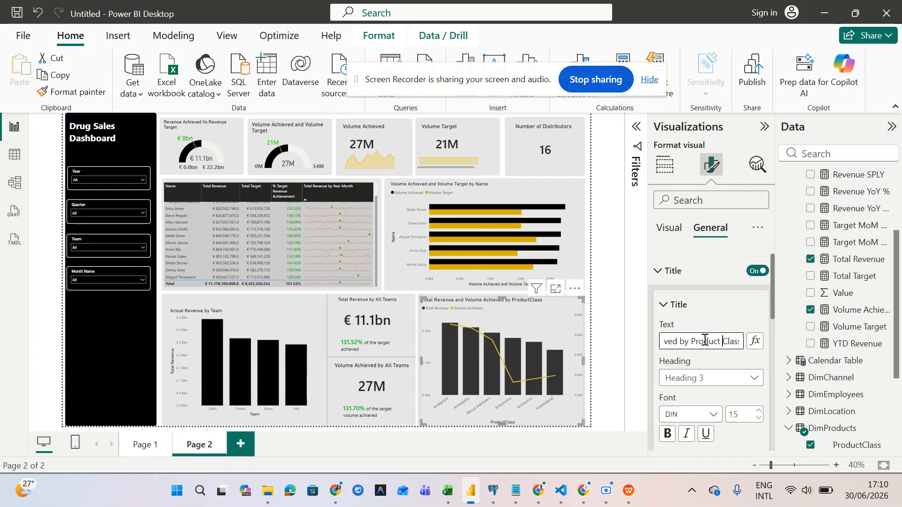
left_click(609, 346)
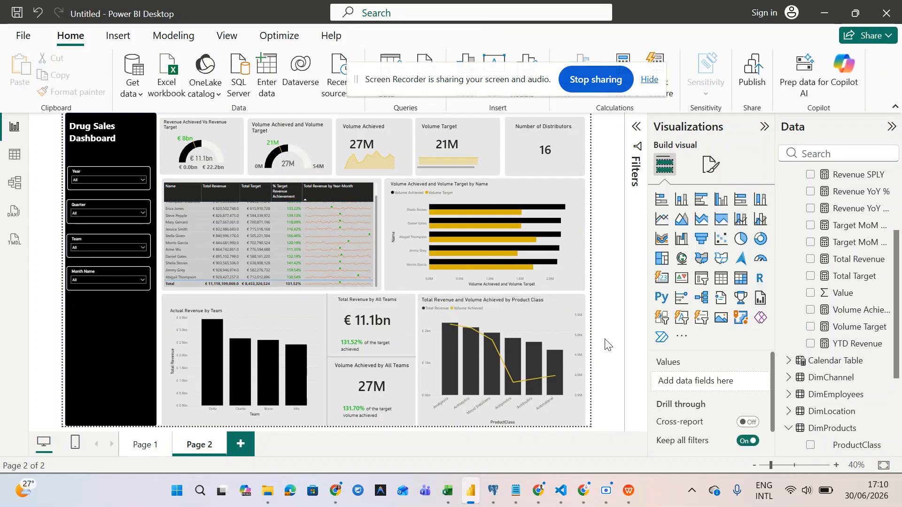
- Drag the Actual Revenue by Team chart's top edge and bottom-left corner to make it slightly taller
left_click(287, 332)
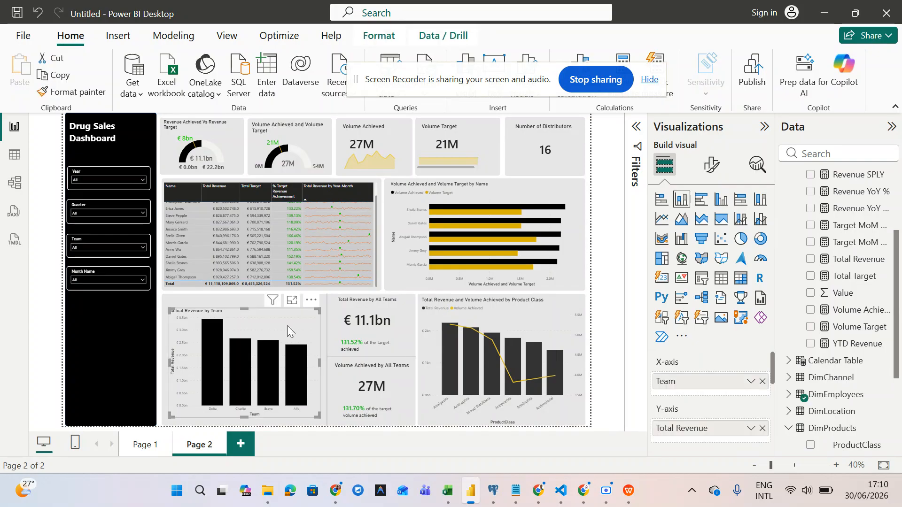
left_click(243, 305)
left_click(129, 308)
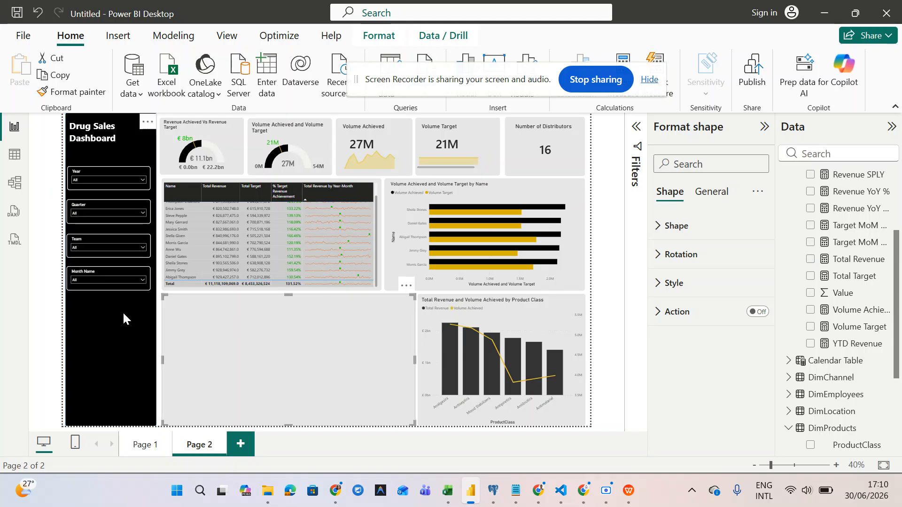
left_click(243, 309)
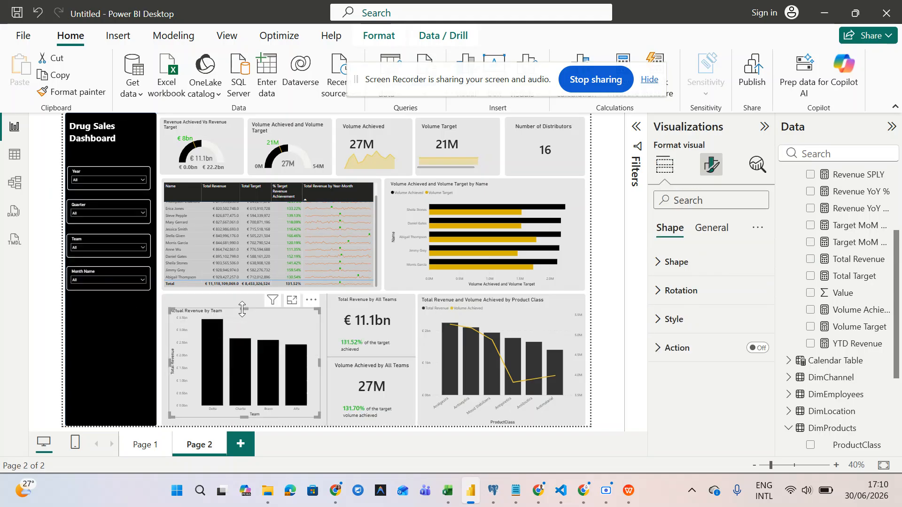
left_click_drag(247, 308, 242, 303)
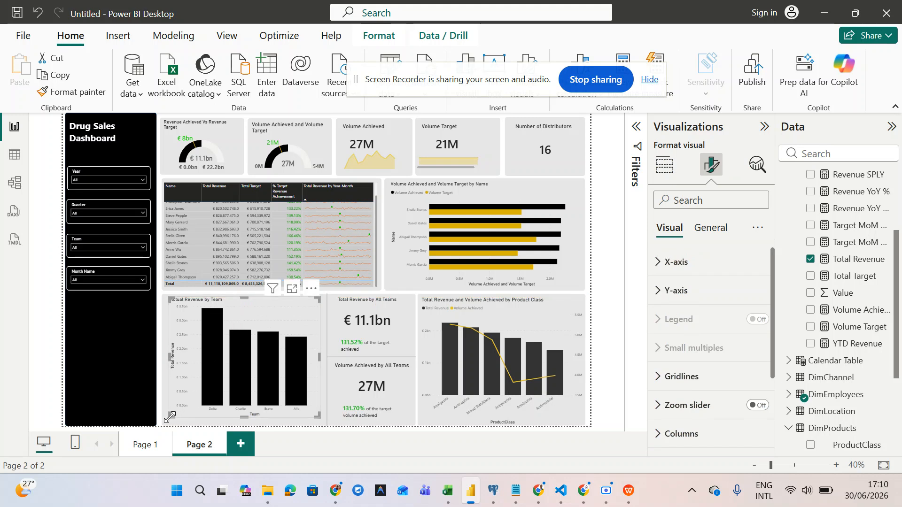
left_click_drag(169, 418, 169, 418)
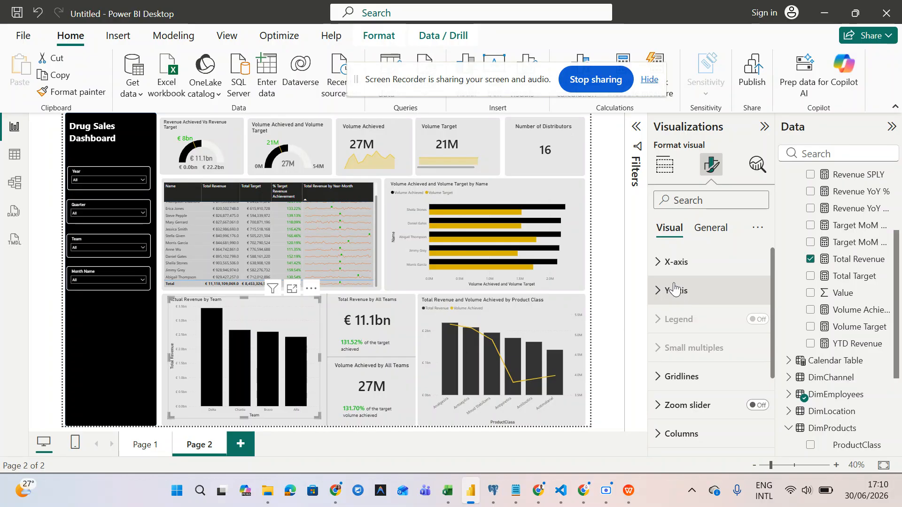
- Expand the team chart's X-axis and Layout formatting sections
left_click(659, 267)
scroll(699, 359, "down", 3)
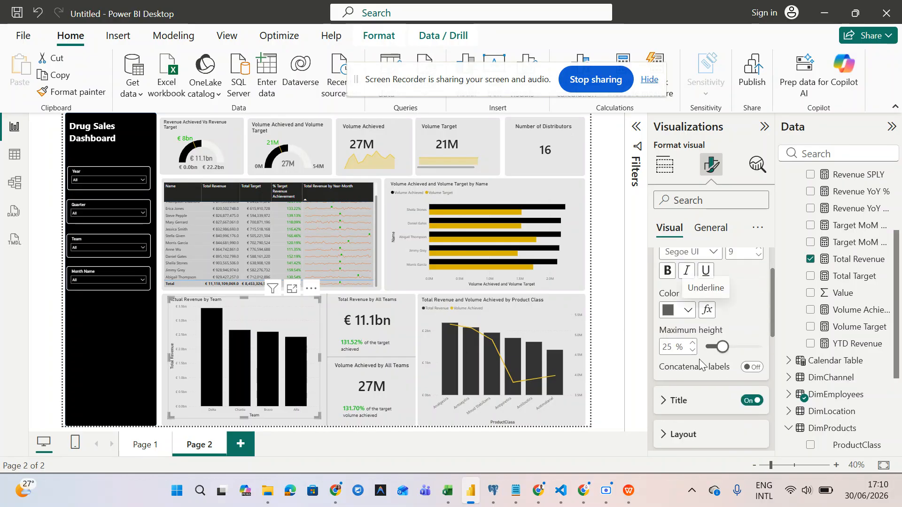
scroll(700, 359, "down", 2)
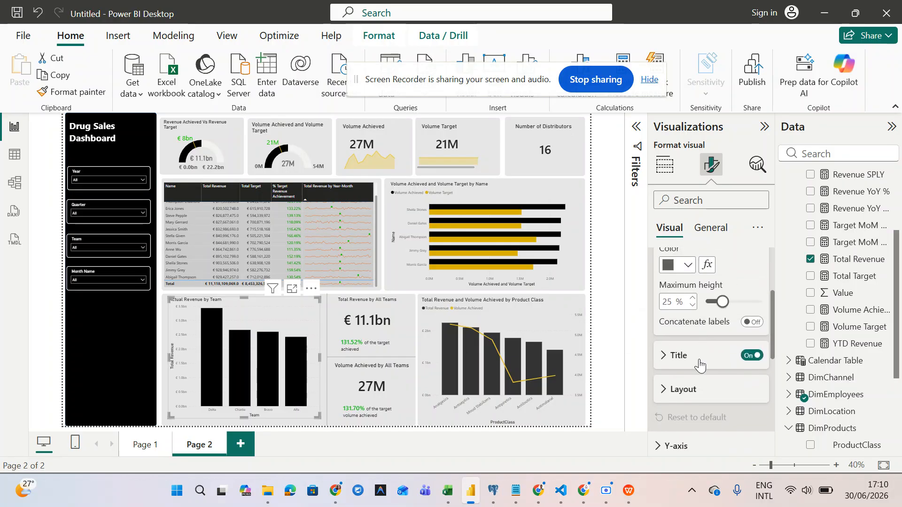
left_click(665, 362)
scroll(665, 364, "down", 1)
scroll(664, 363, "down", 1)
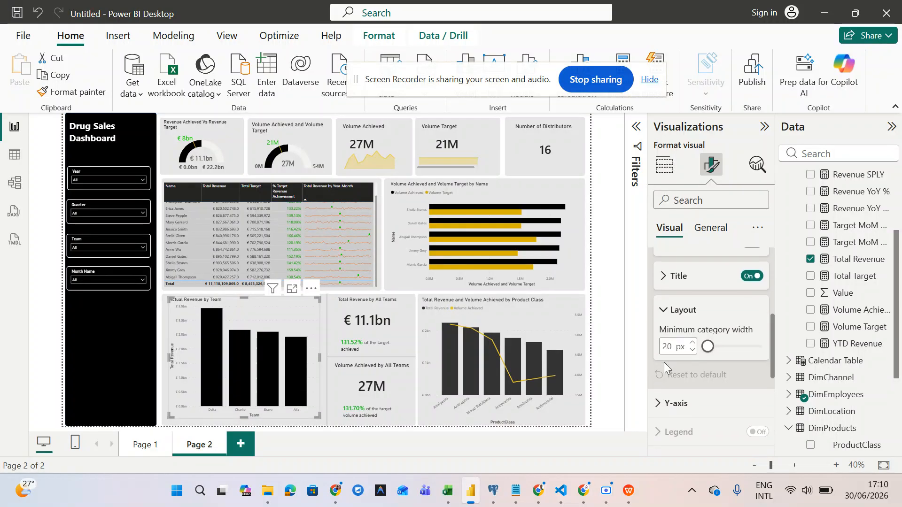
scroll(664, 362, "up", 7)
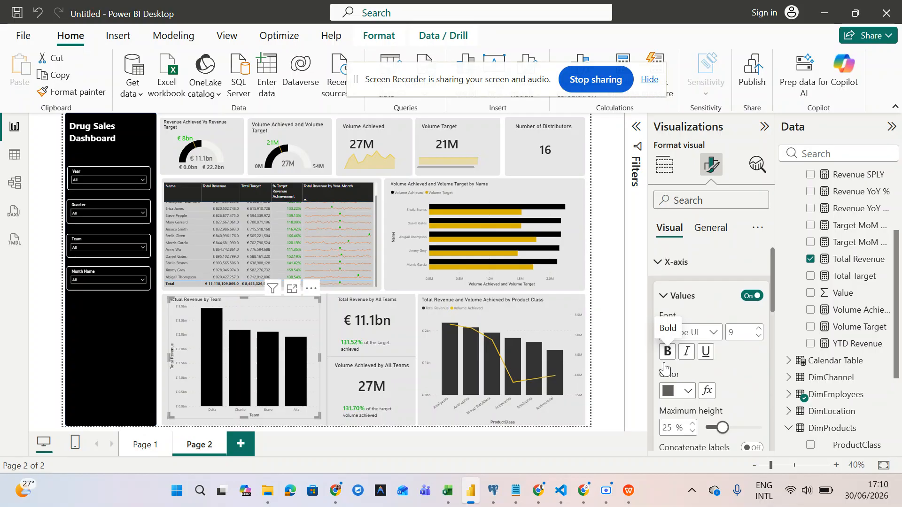
scroll(664, 366, "down", 2)
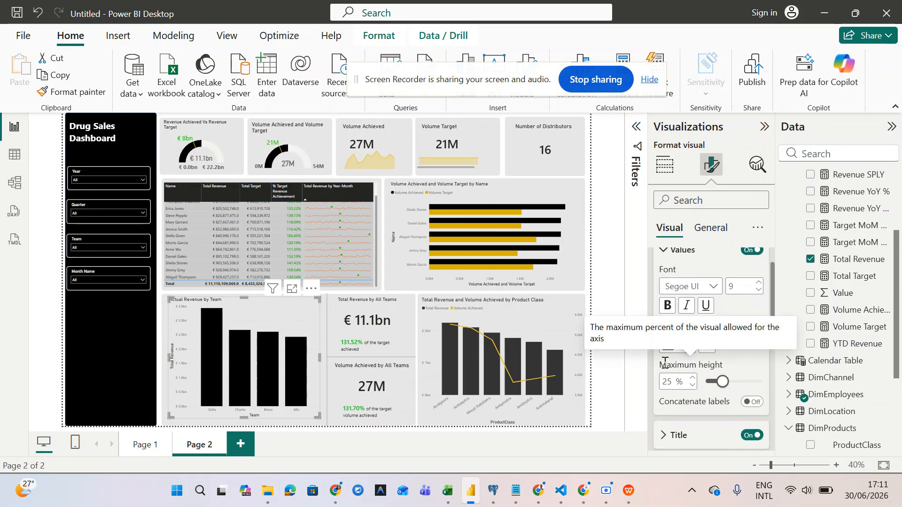
scroll(665, 364, "down", 4)
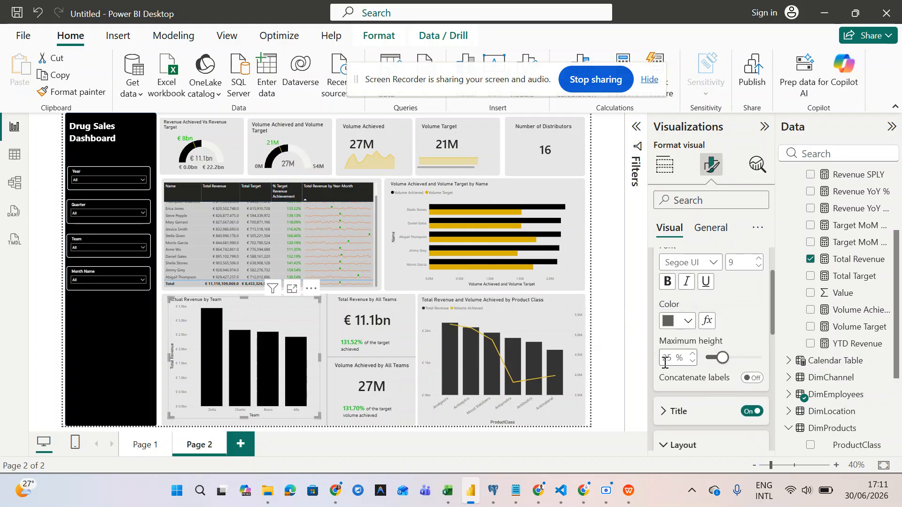
scroll(665, 366, "down", 5)
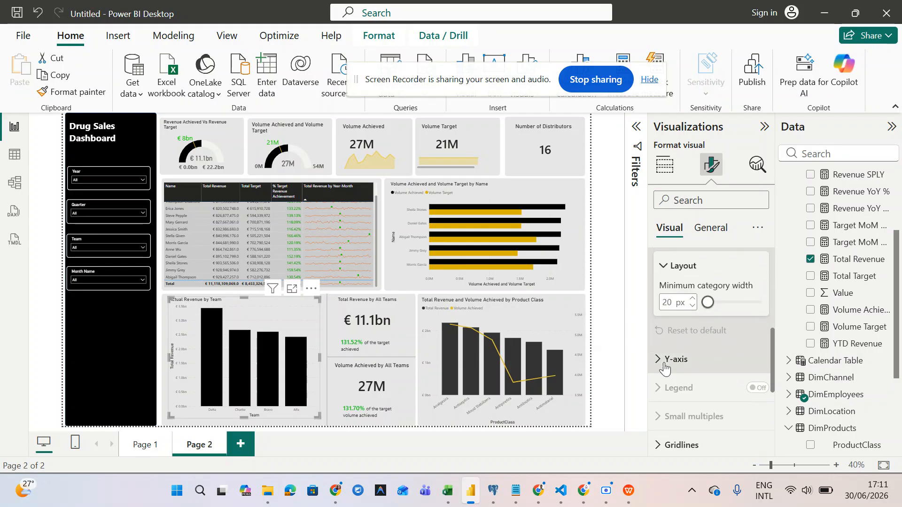
- Hide the team chart's Total Revenue Y-axis title while keeping the Y-axis values shown
left_click(664, 360)
scroll(665, 366, "down", 6)
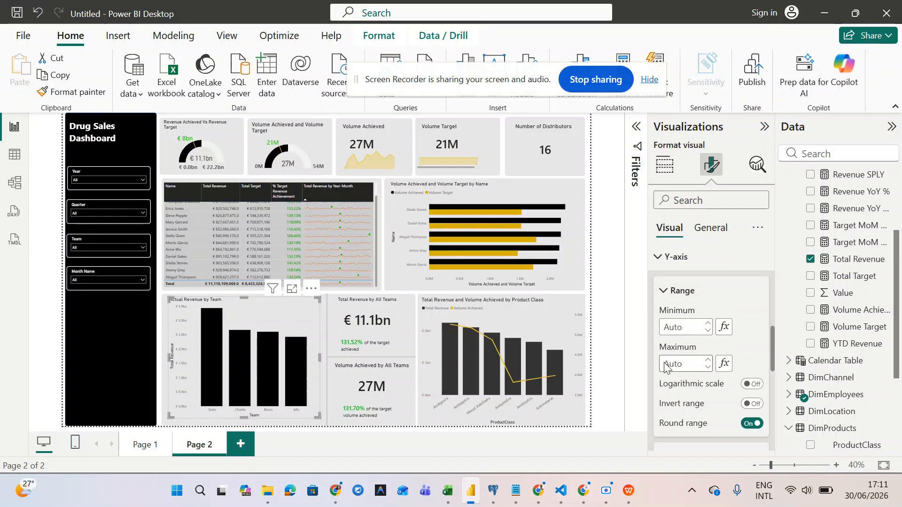
scroll(665, 364, "down", 3)
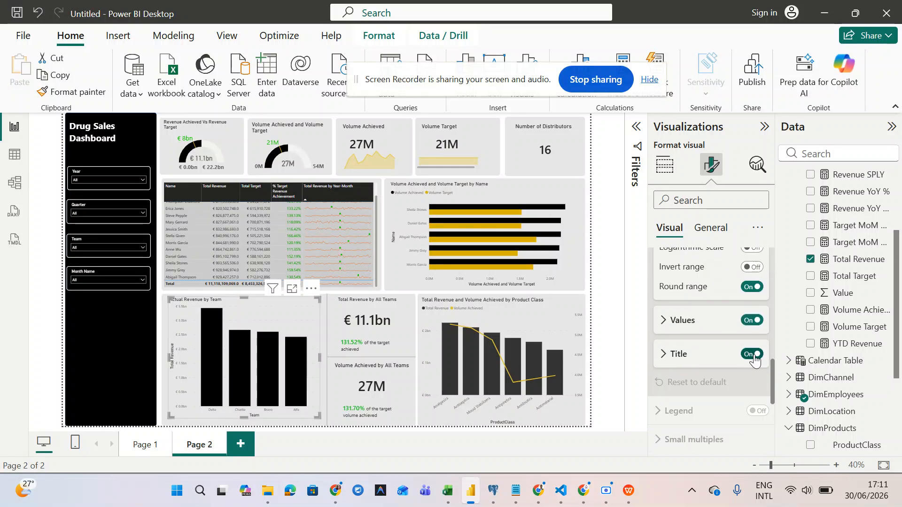
left_click(753, 355)
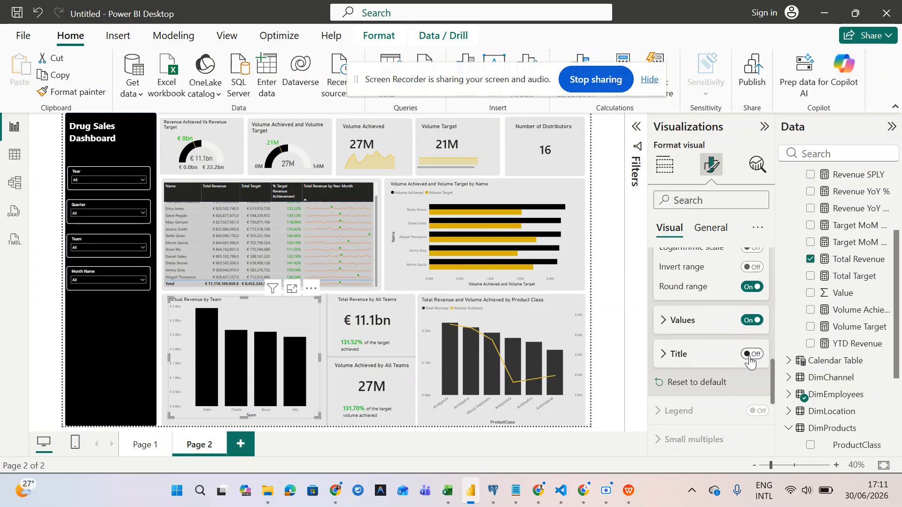
scroll(692, 415, "down", 3)
scroll(692, 415, "up", 7)
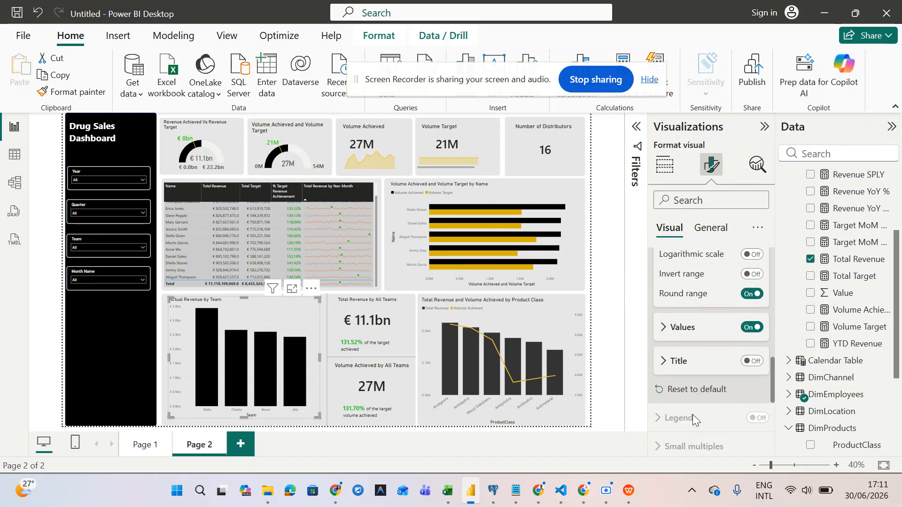
scroll(693, 414, "up", 2)
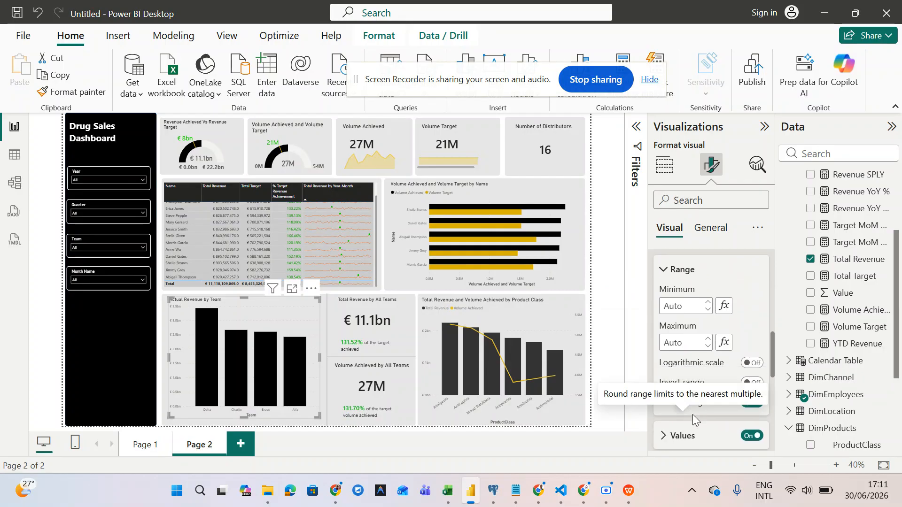
scroll(693, 414, "down", 2)
scroll(706, 391, "up", 12)
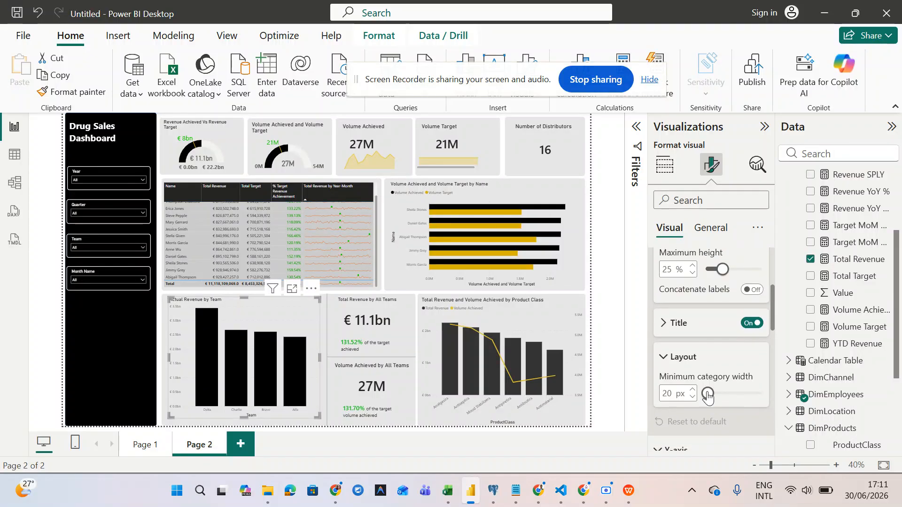
scroll(706, 393, "up", 2)
scroll(706, 393, "down", 3)
scroll(707, 391, "down", 2)
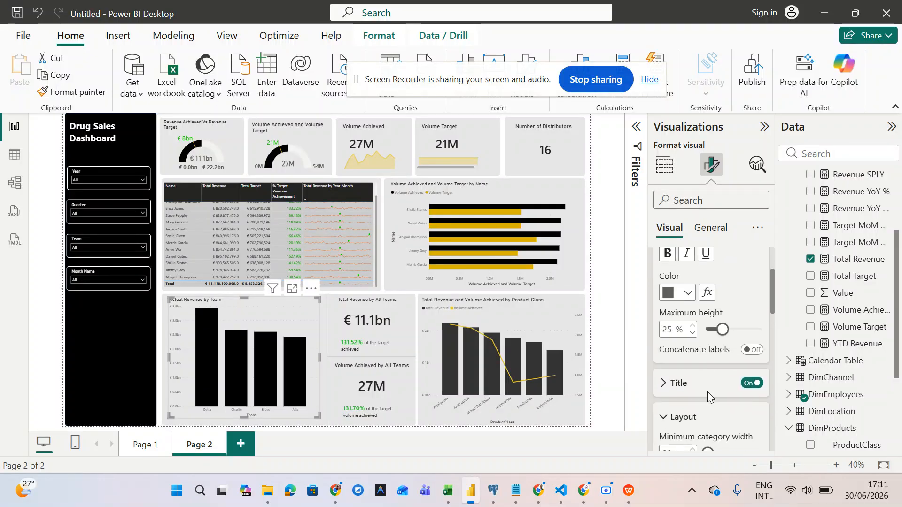
scroll(707, 391, "down", 2)
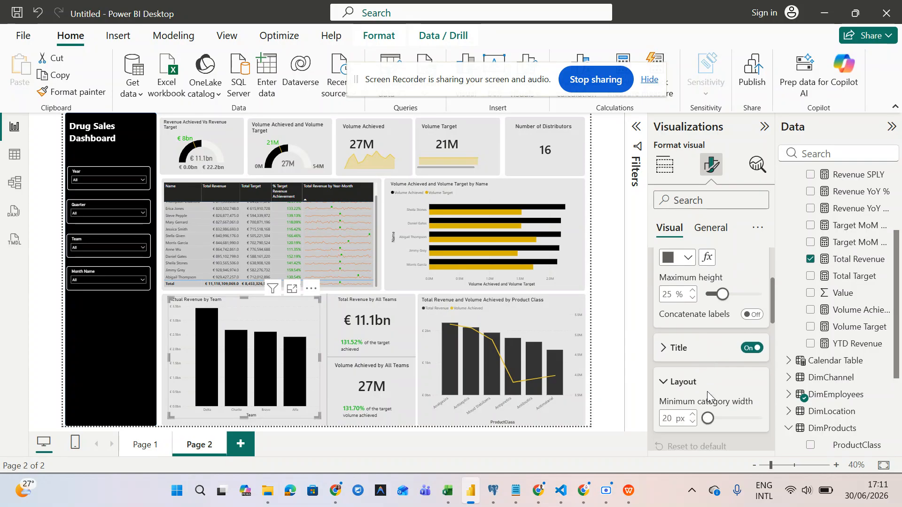
scroll(707, 390, "up", 3)
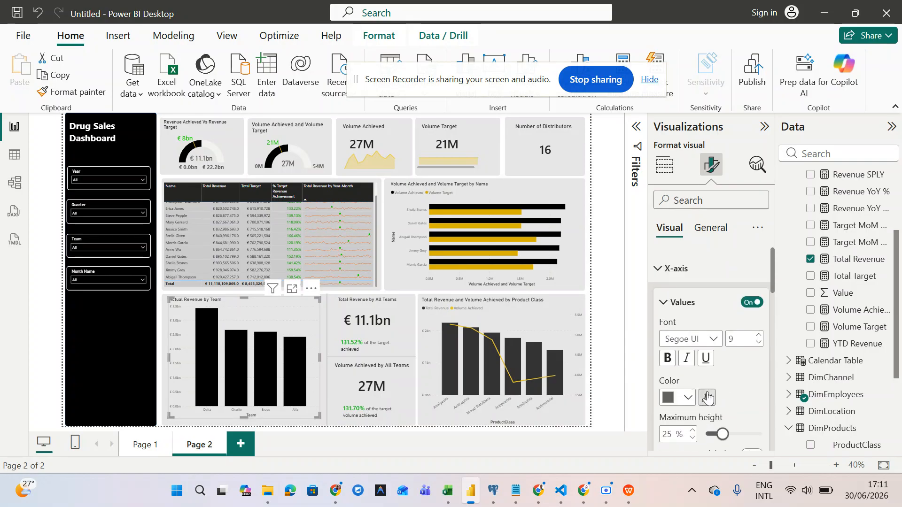
- Compare chart types and settle on line and stacked column for the Actual Revenue by Team visual
left_click(666, 164)
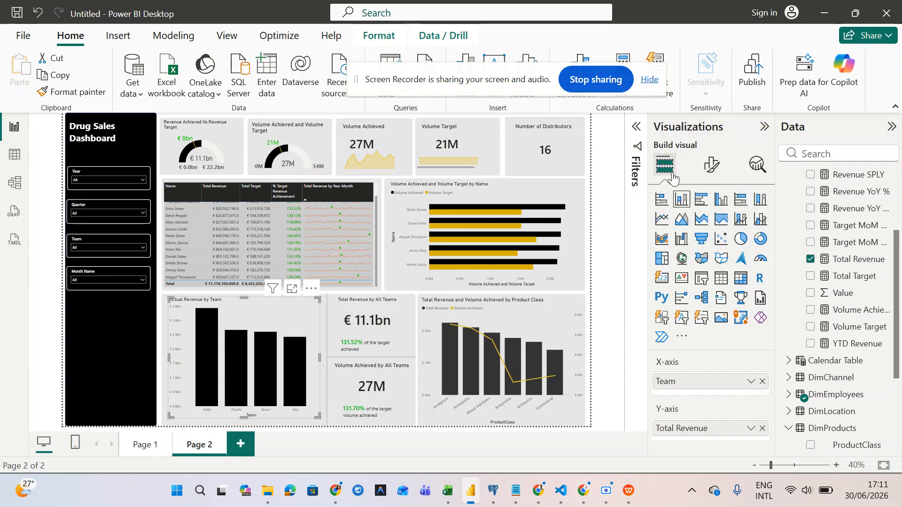
left_click(743, 220)
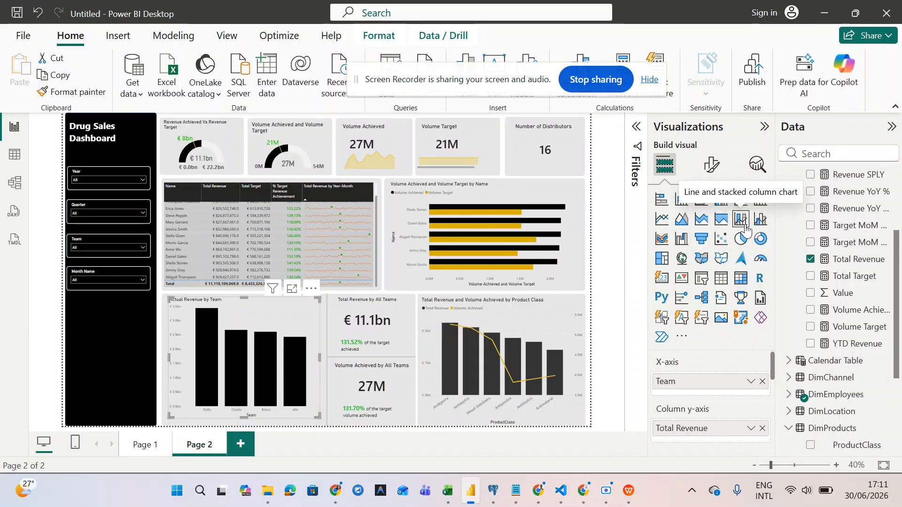
left_click(761, 221)
left_click(741, 221)
left_click(679, 211)
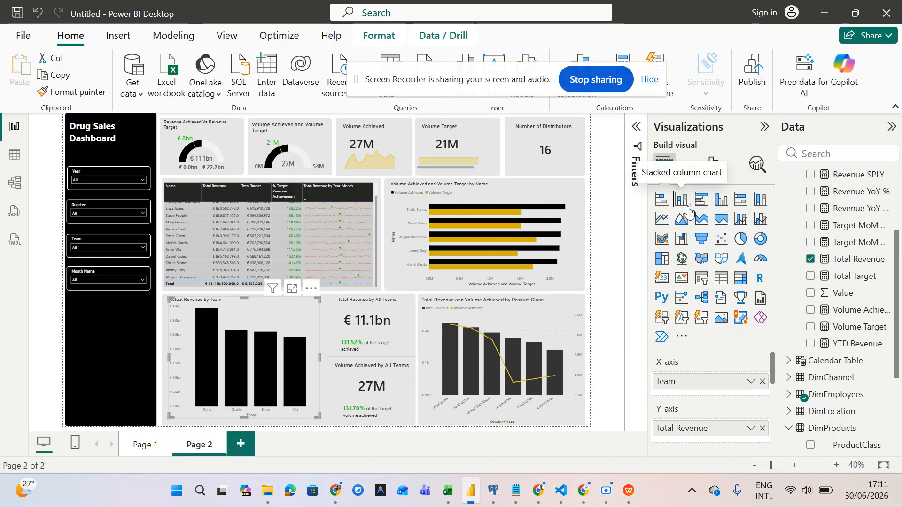
left_click(743, 220)
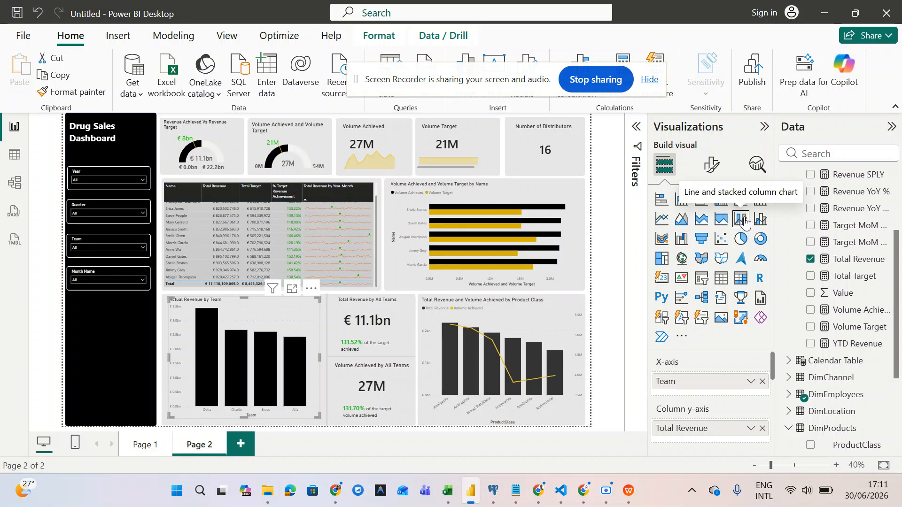
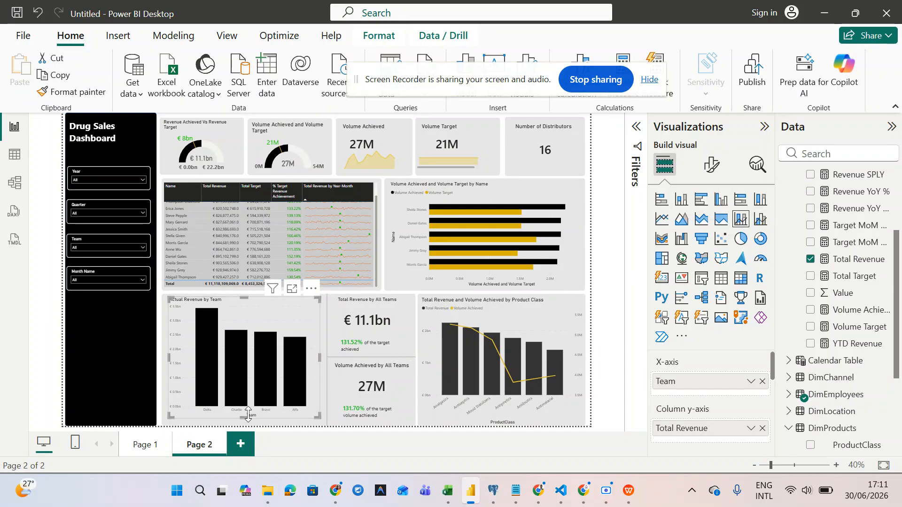
- Resize the Actual Revenue by Team chart so its bottom sits just above the page edge
left_click_drag(248, 421, 249, 425)
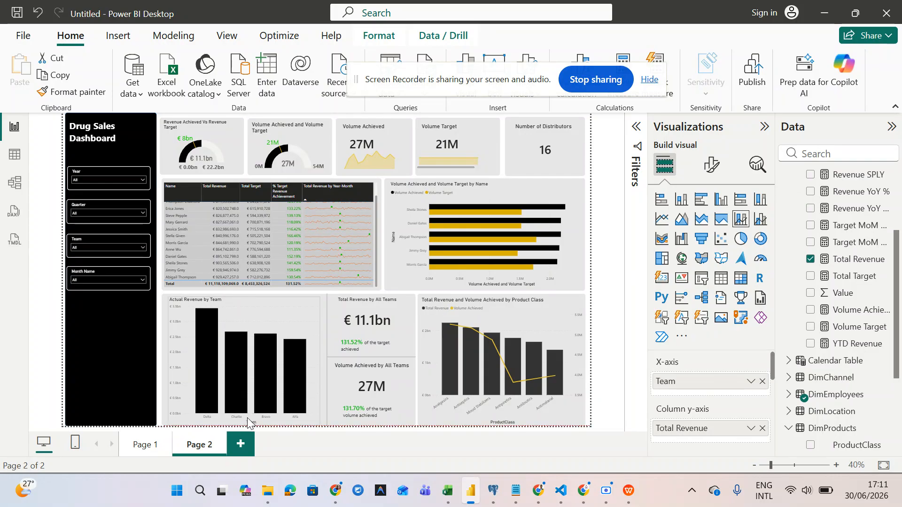
left_click_drag(248, 418, 248, 417)
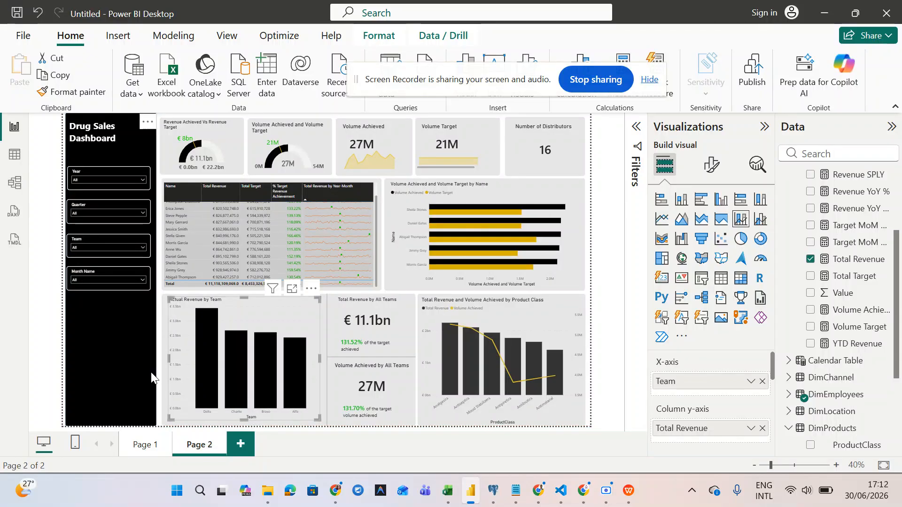
left_click(139, 369)
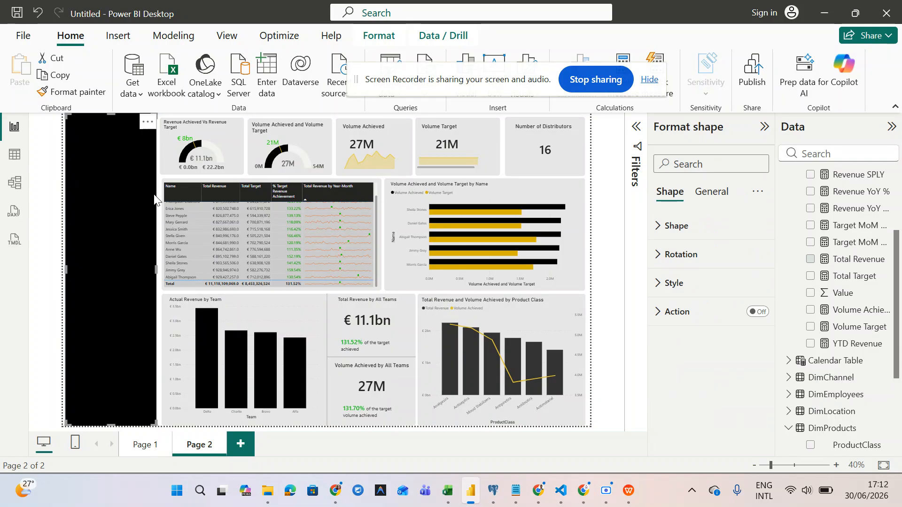
- Move the Year, Quarter, Team and Month Name slicers together lower down the sidebar
left_click(159, 177)
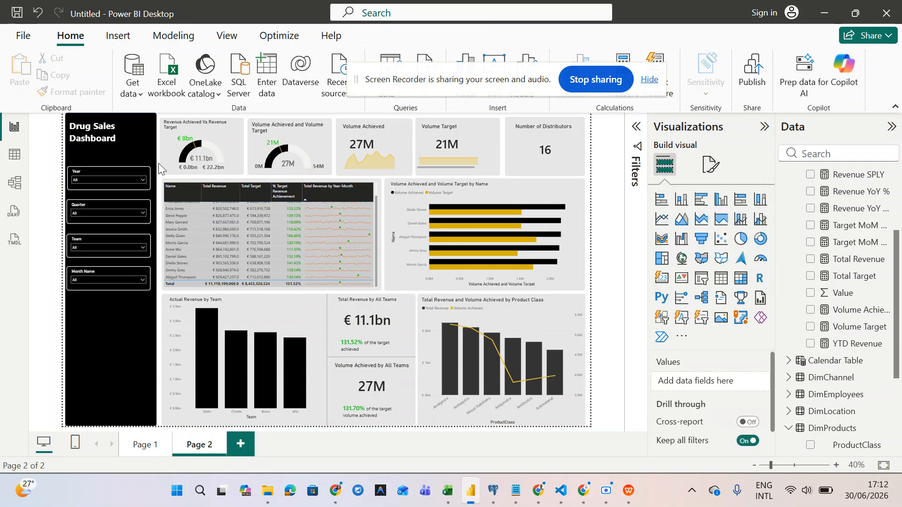
left_click_drag(139, 186, 52, 327)
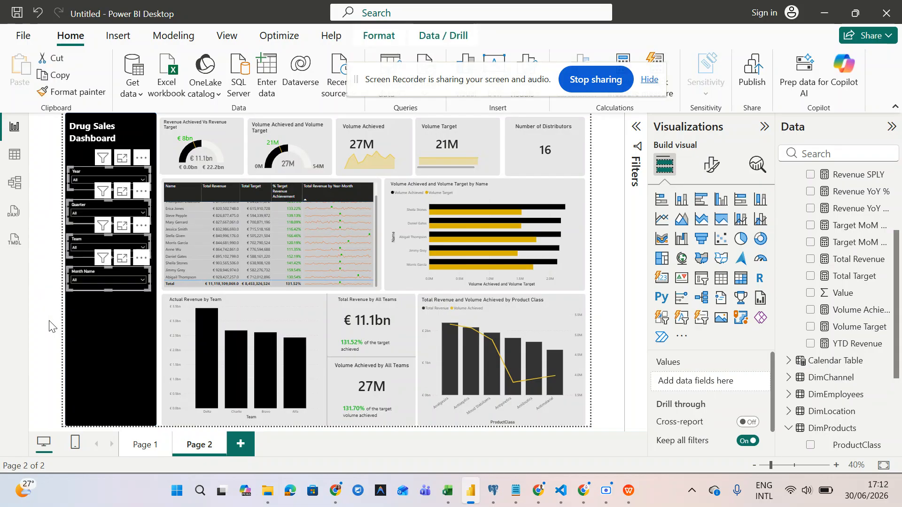
left_click_drag(84, 224, 85, 312)
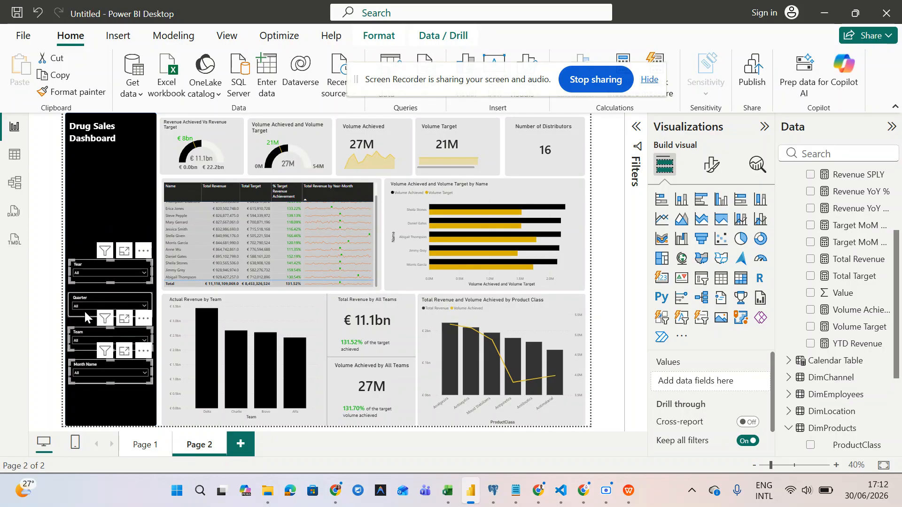
left_click(84, 311)
left_click(29, 292)
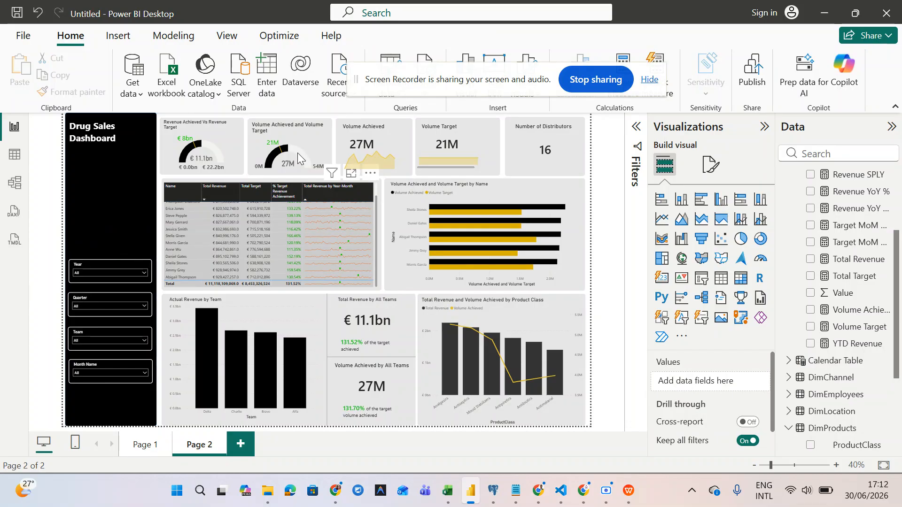
left_click_drag(492, 79, 432, 36)
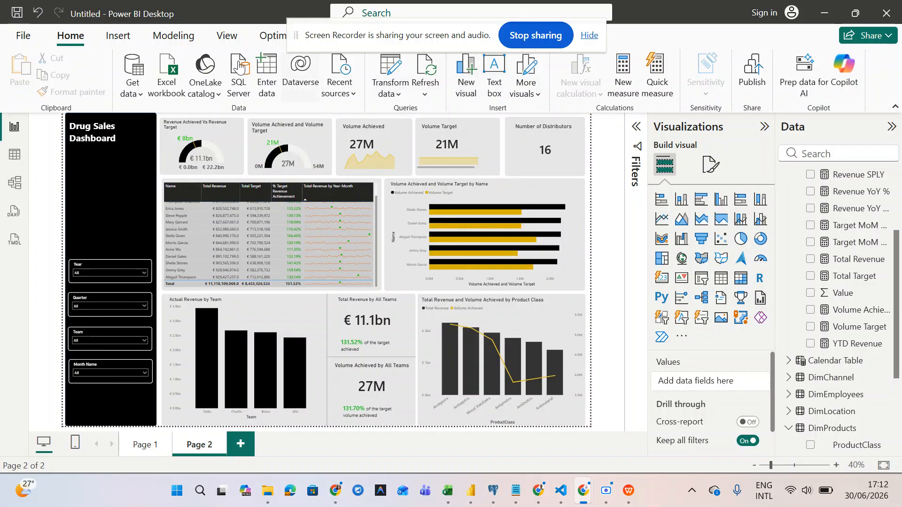
- Insert a rounded rectangle shape and size it to fit under the sidebar title
left_click(119, 38)
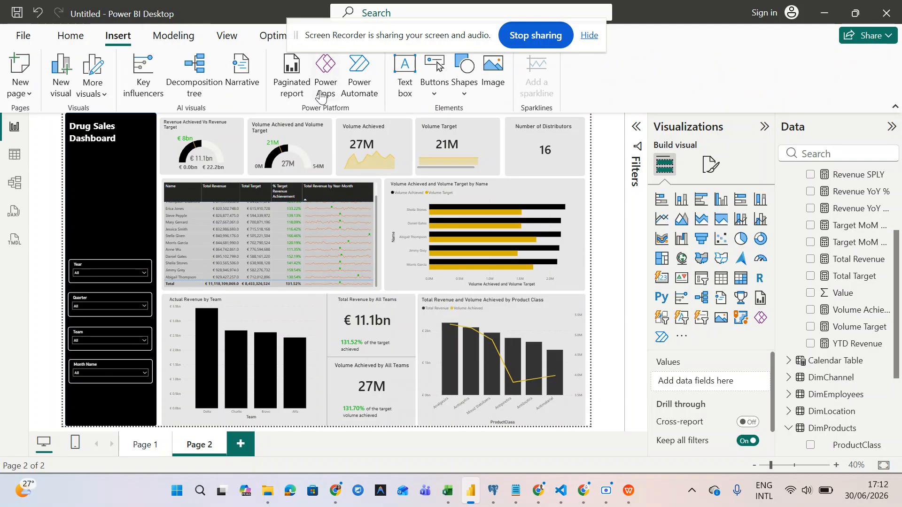
left_click(458, 94)
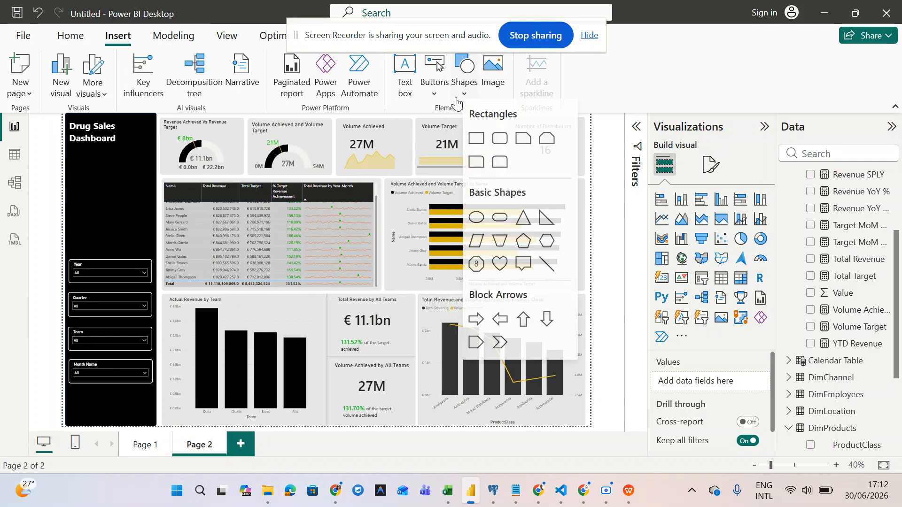
left_click(499, 144)
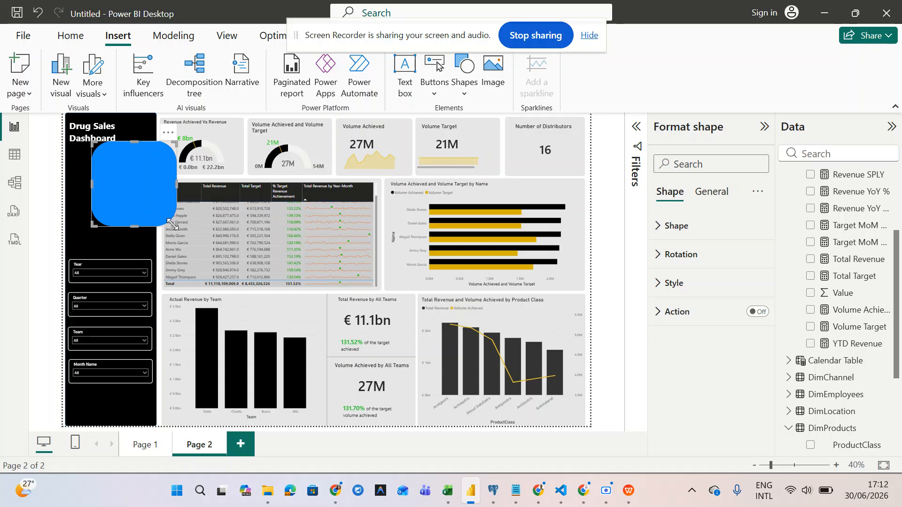
left_click_drag(171, 224, 106, 218)
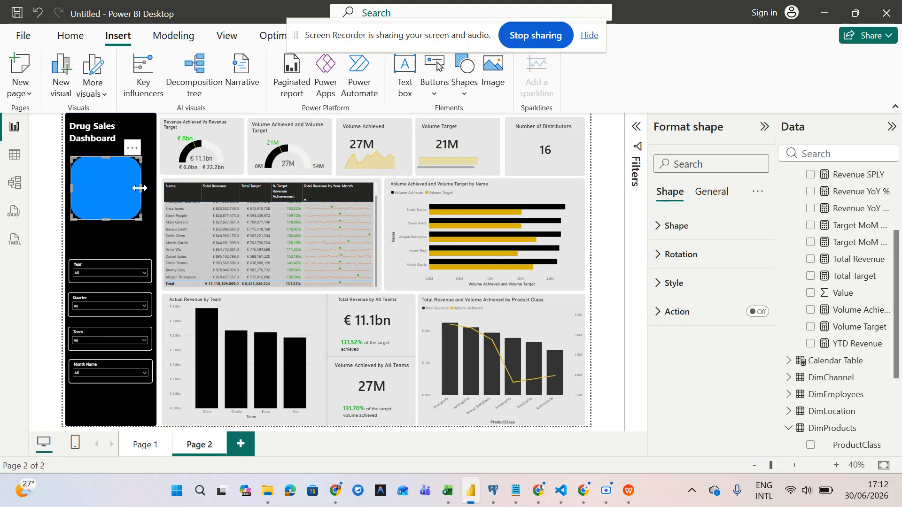
left_click_drag(139, 186, 148, 186)
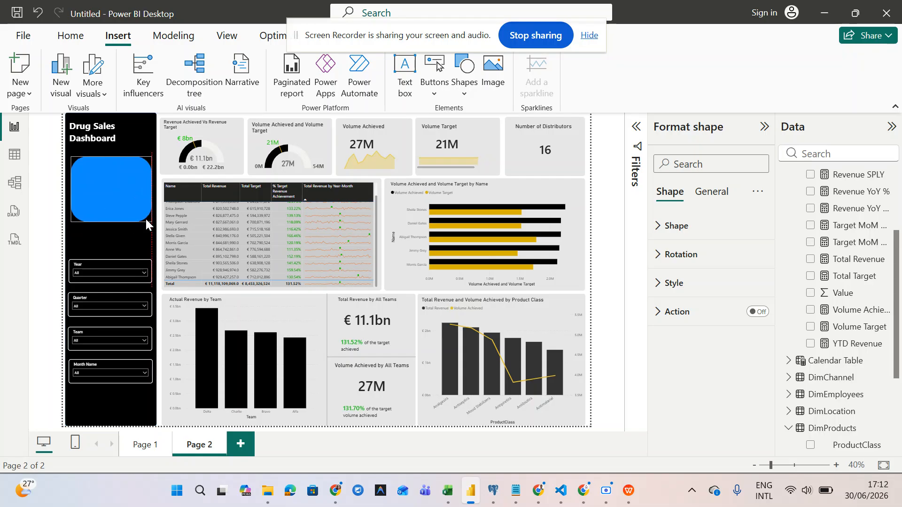
left_click_drag(147, 217, 147, 226)
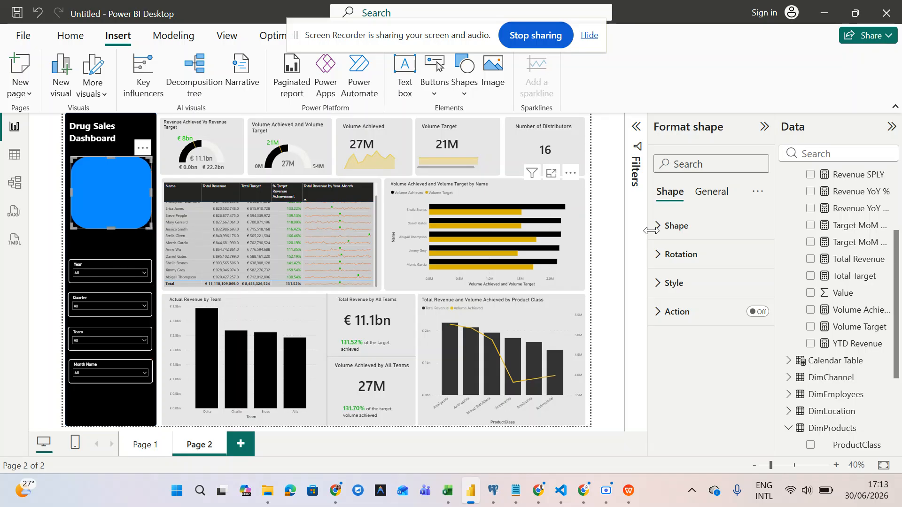
- Set the rectangle's corner radius to 3% and its fill transparency to 100%
left_click(658, 282)
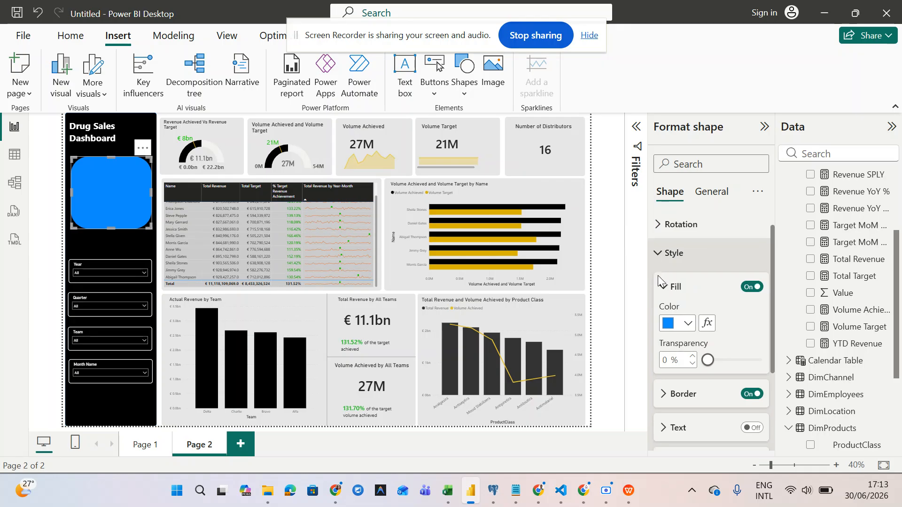
scroll(685, 358, "down", 3)
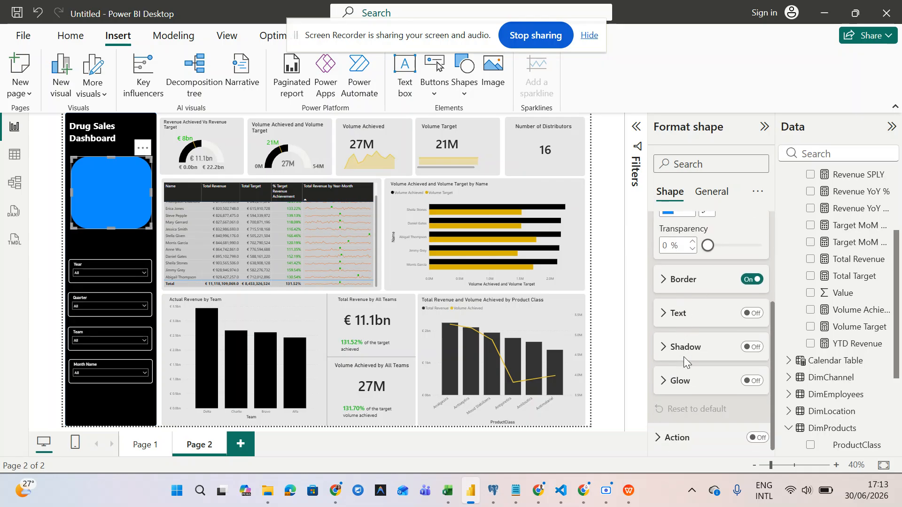
scroll(684, 358, "up", 5)
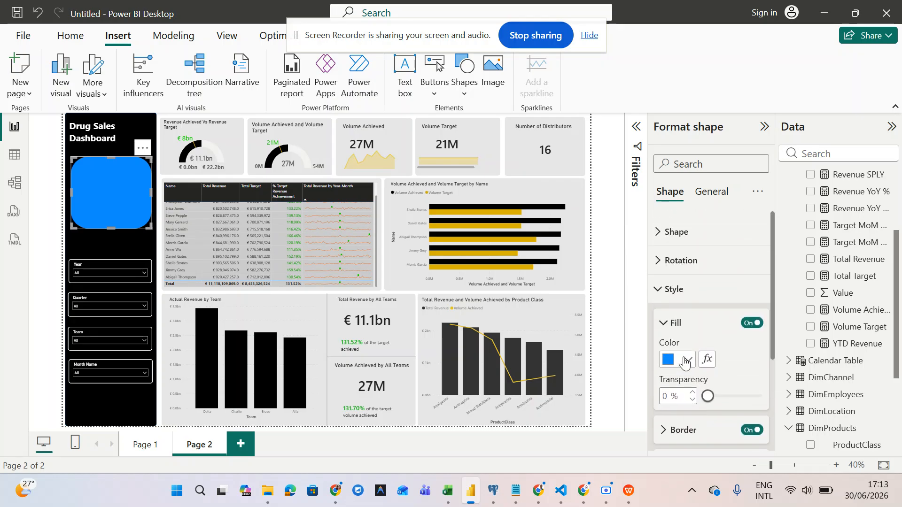
left_click(658, 226)
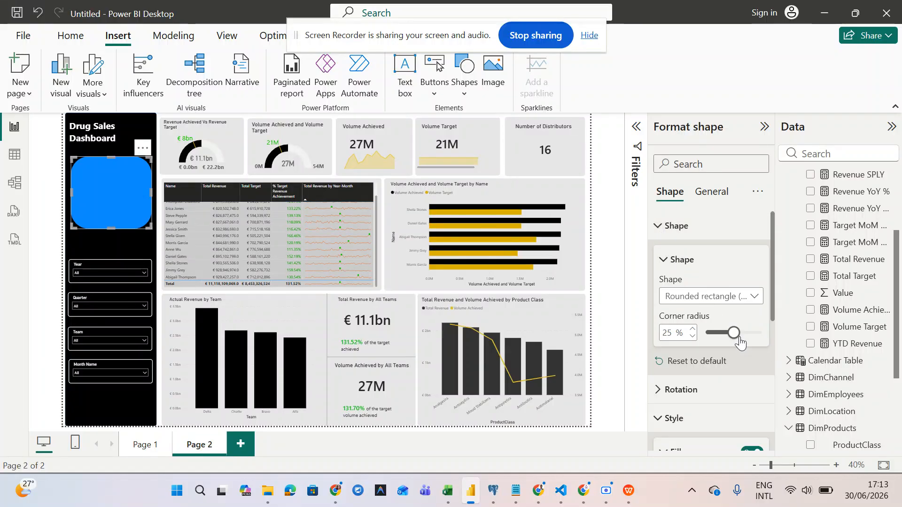
left_click_drag(734, 333, 712, 335)
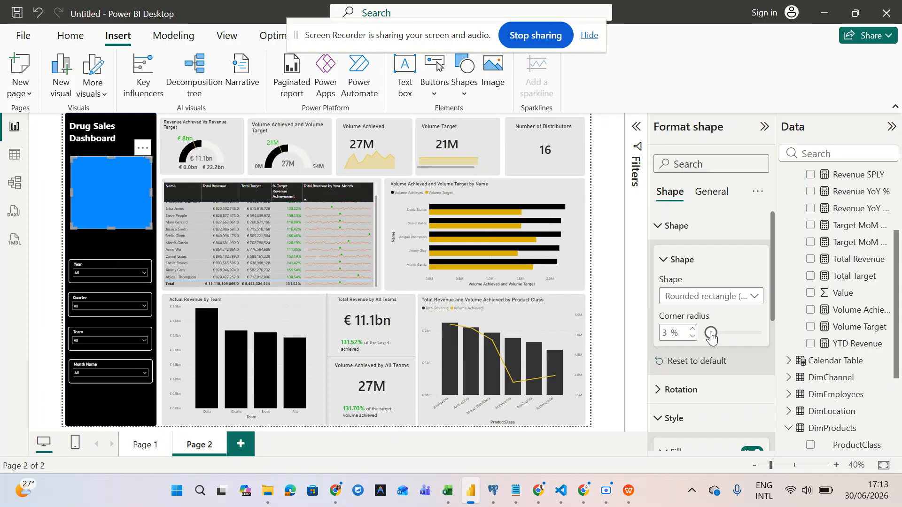
scroll(667, 341, "down", 2)
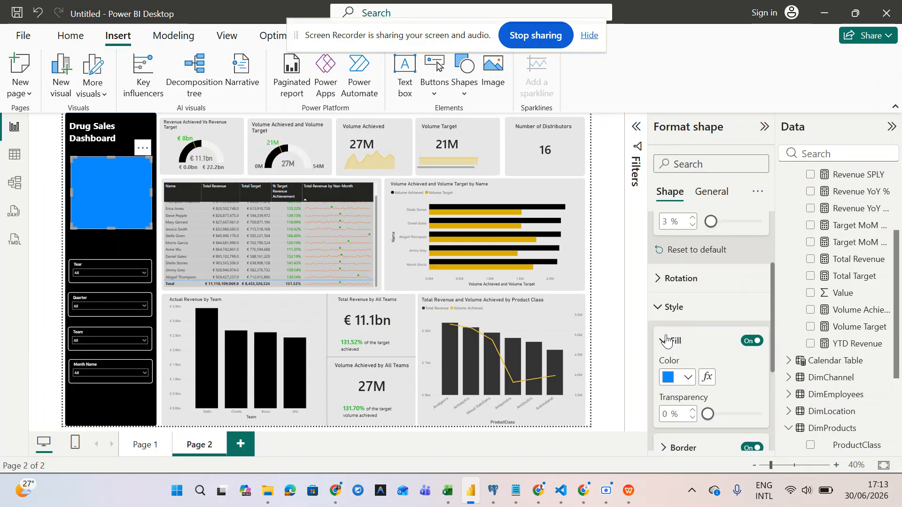
left_click(688, 378)
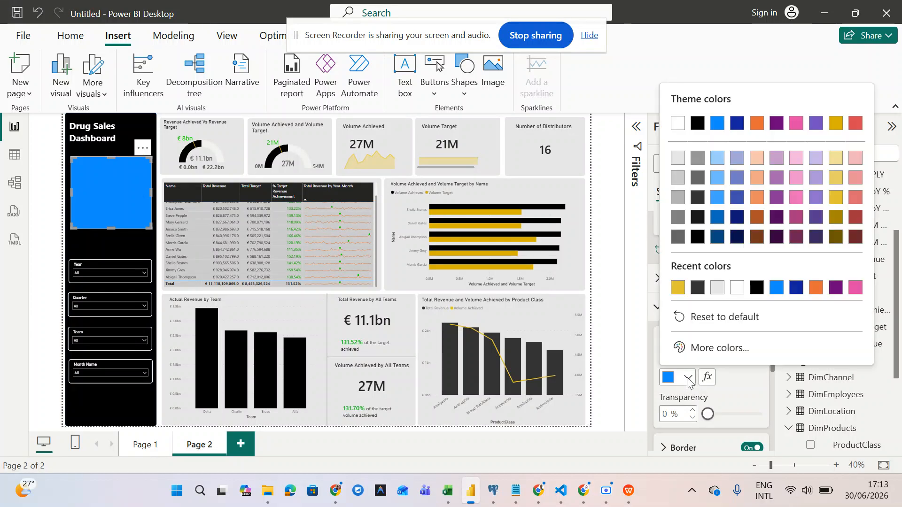
left_click(749, 409)
left_click_drag(708, 414, 809, 416)
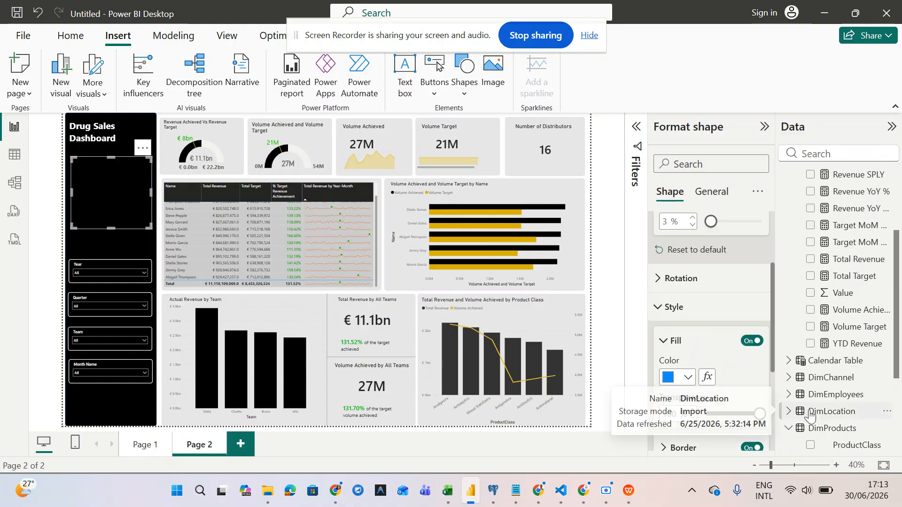
- Give the rectangle a white border and make it slightly smaller
scroll(726, 377, "down", 3)
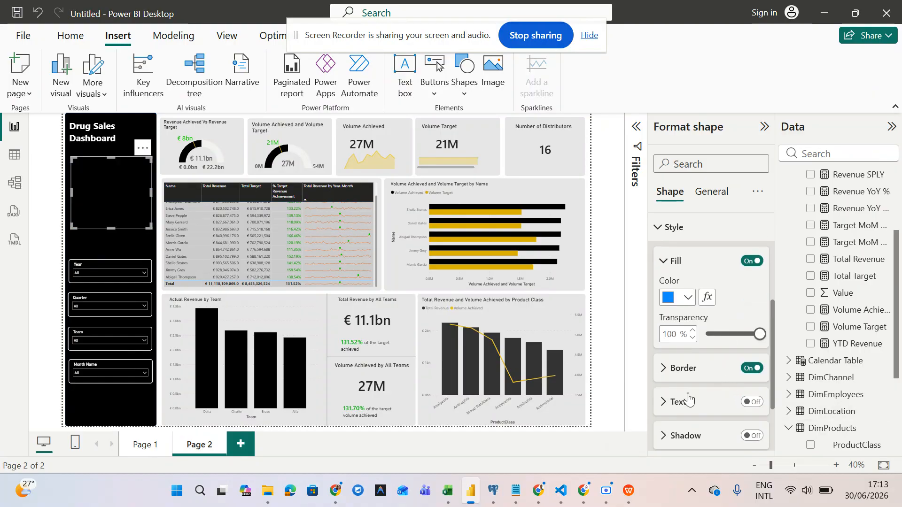
left_click(663, 369)
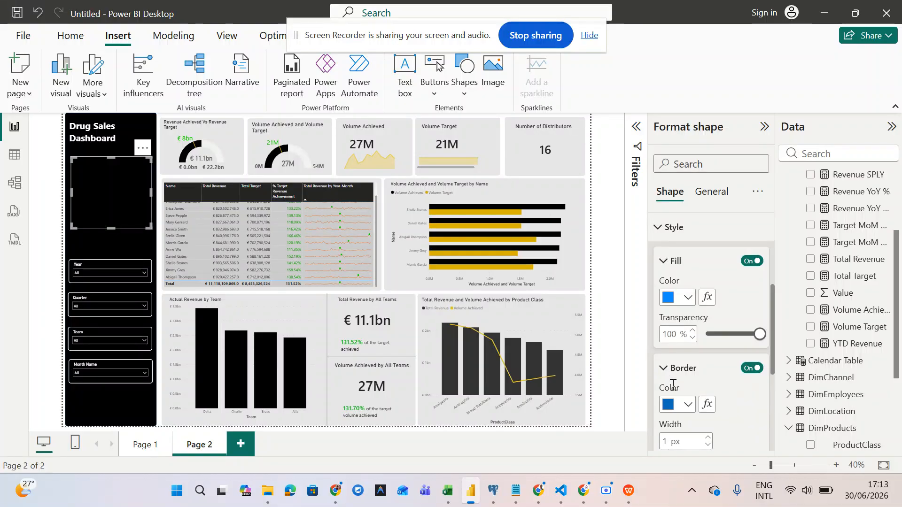
left_click(688, 405)
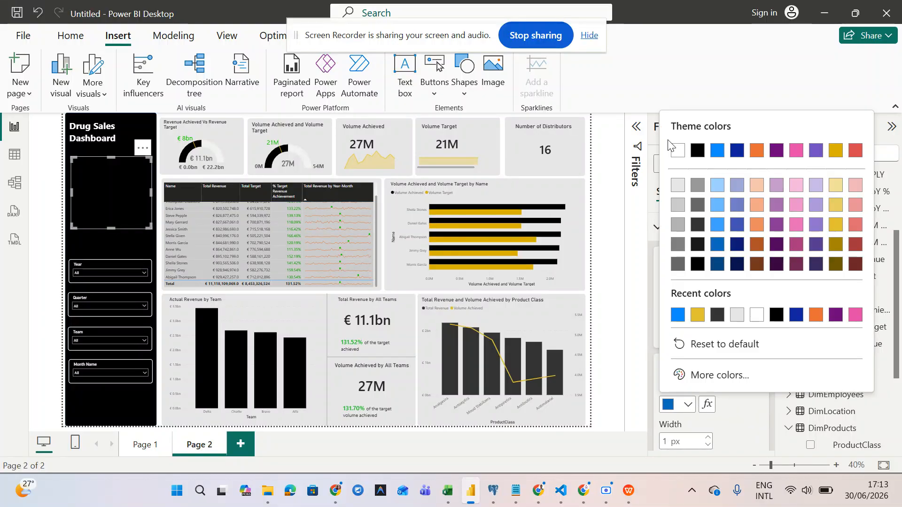
left_click(678, 150)
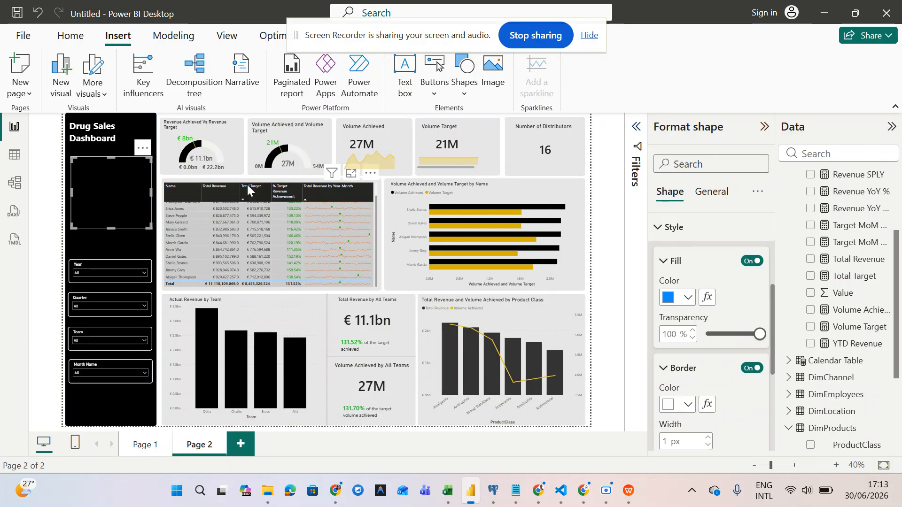
left_click_drag(151, 228, 150, 220)
left_click_drag(148, 217, 143, 217)
left_click(38, 222)
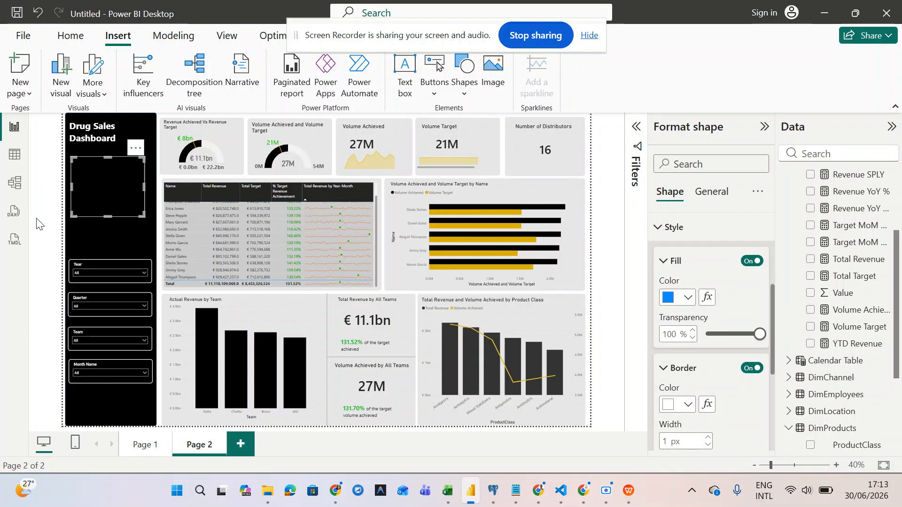
- Enlarge the box slightly, review the Year slicer's visual border settings, then reselect the box
left_click(122, 187)
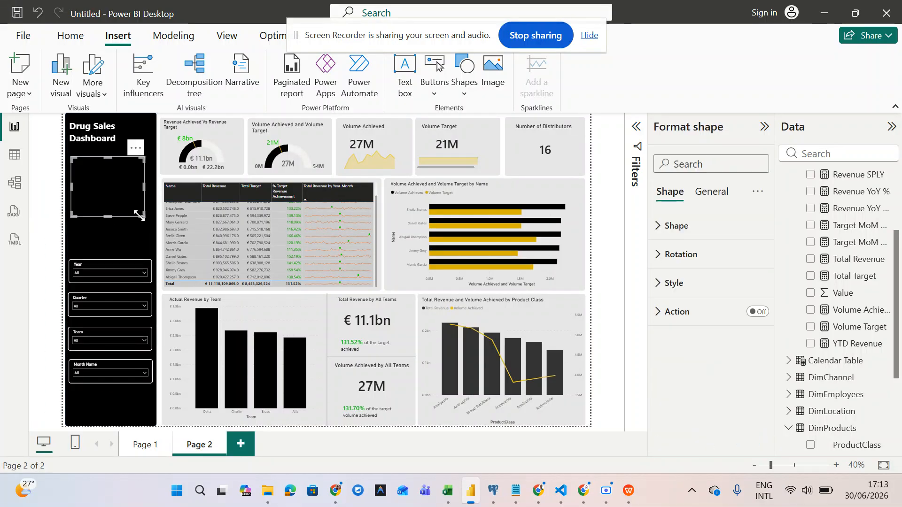
left_click_drag(142, 219, 145, 221)
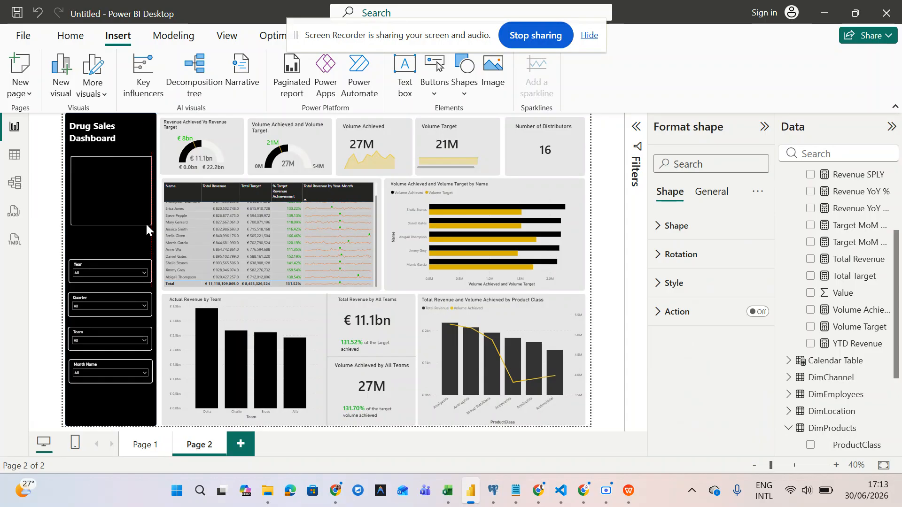
left_click(143, 269)
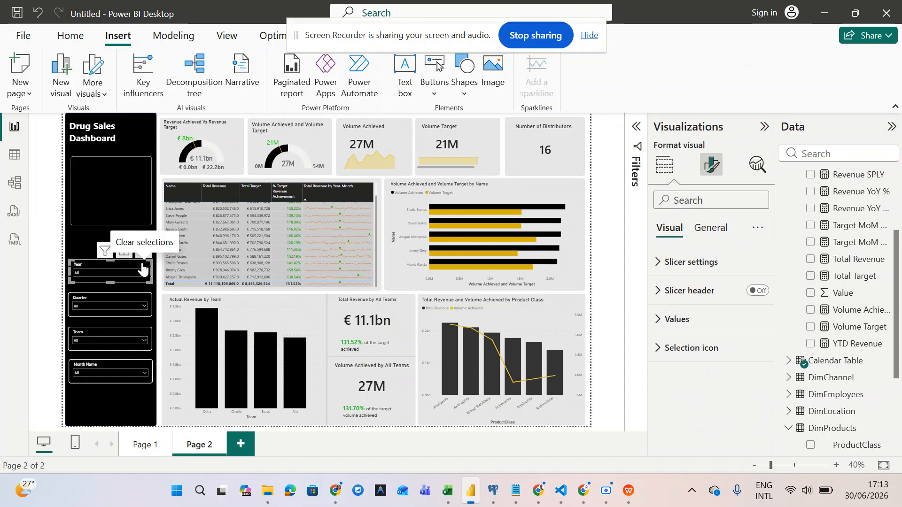
left_click(709, 228)
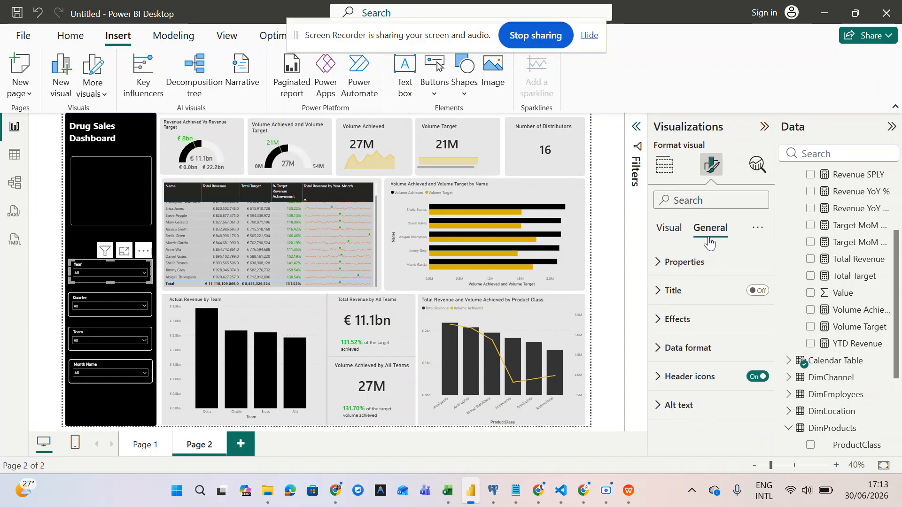
left_click(692, 324)
scroll(692, 322, "down", 3)
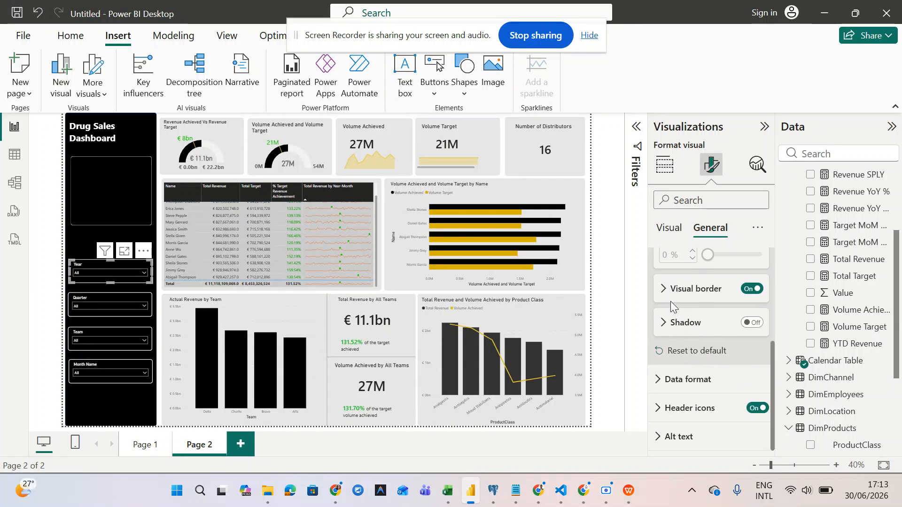
left_click(667, 299)
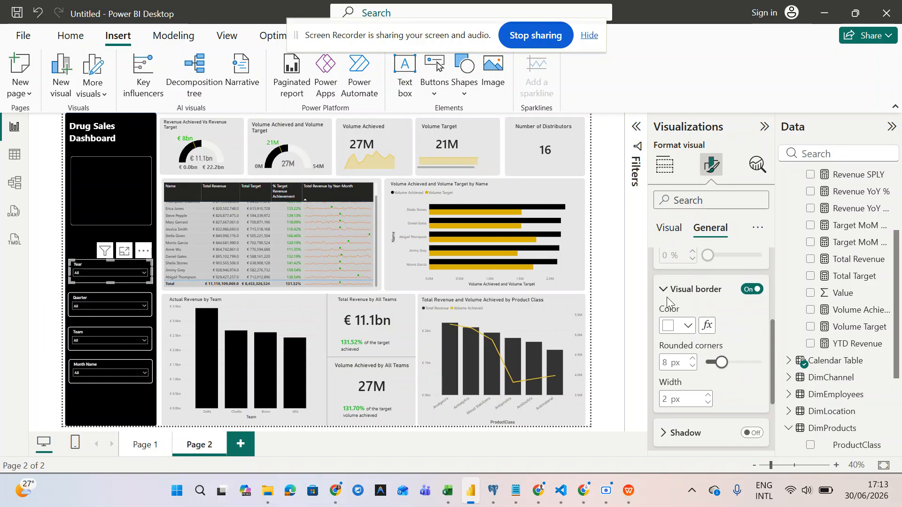
left_click(120, 187)
scroll(719, 292, "up", 3)
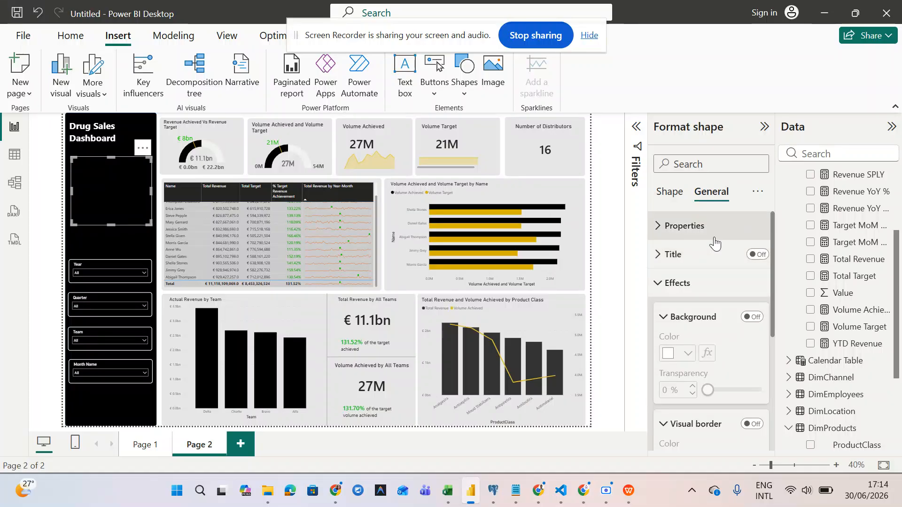
- Browse the box's Shape style and border options, then return to its General effects
scroll(726, 346, "down", 2)
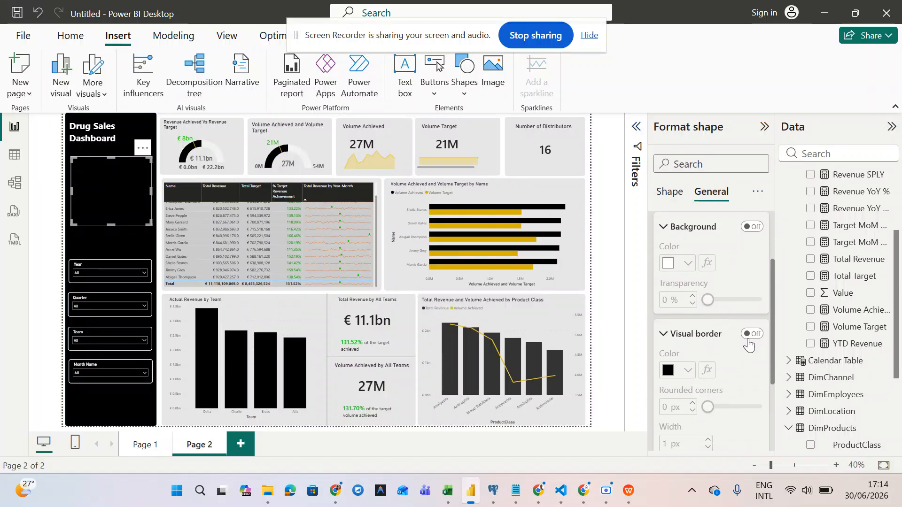
scroll(749, 336, "up", 3)
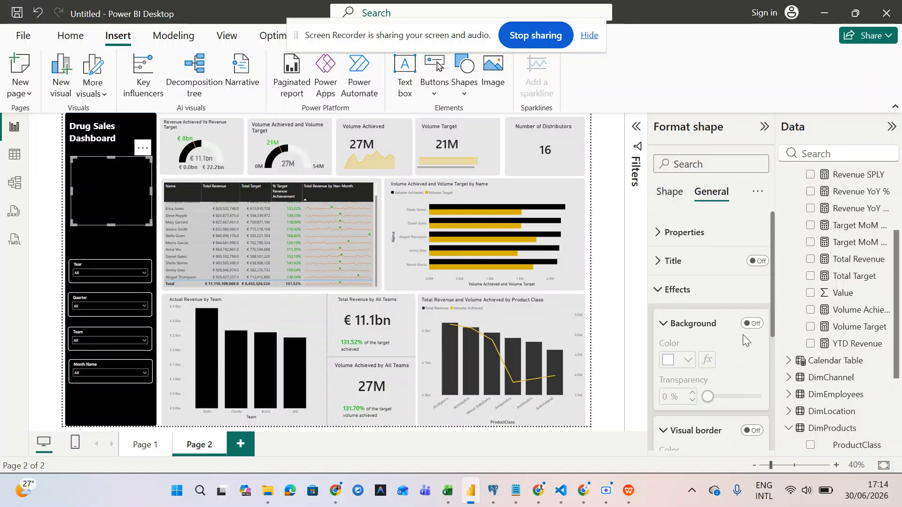
left_click(670, 192)
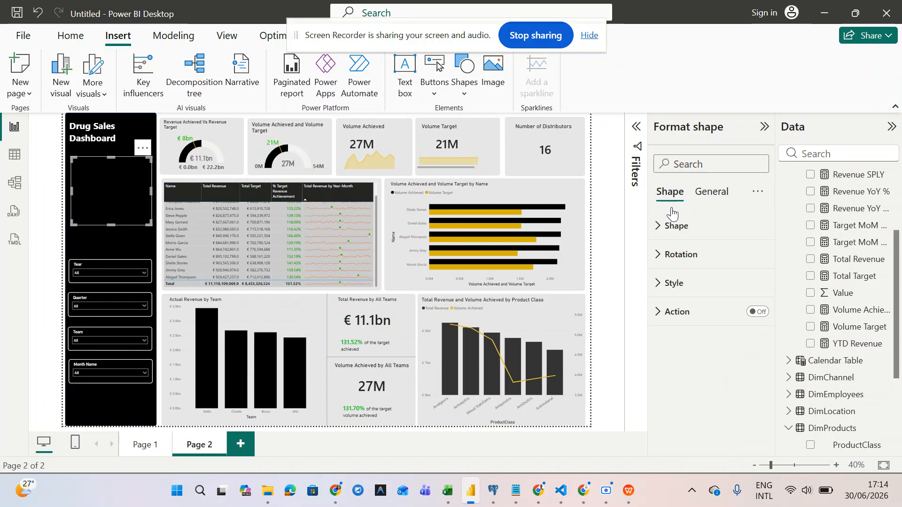
left_click(674, 283)
scroll(673, 288, "down", 1)
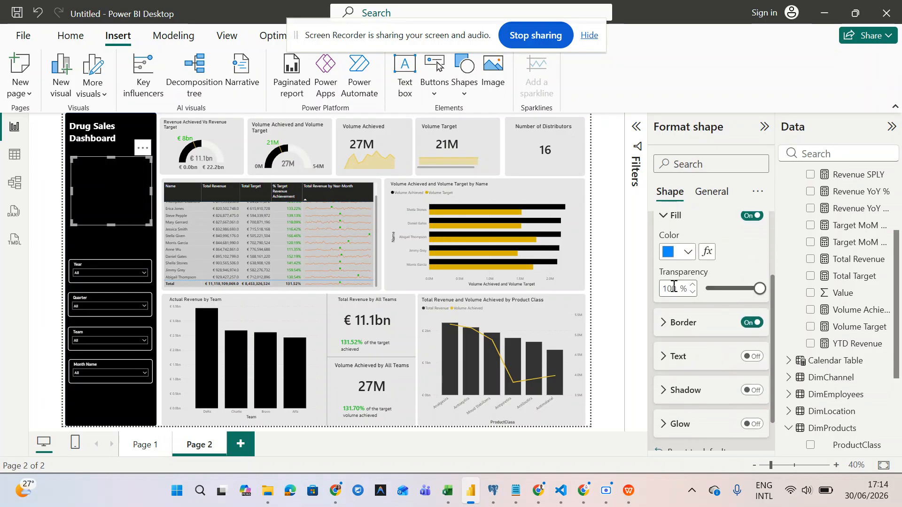
left_click(670, 329)
scroll(714, 397, "down", 4)
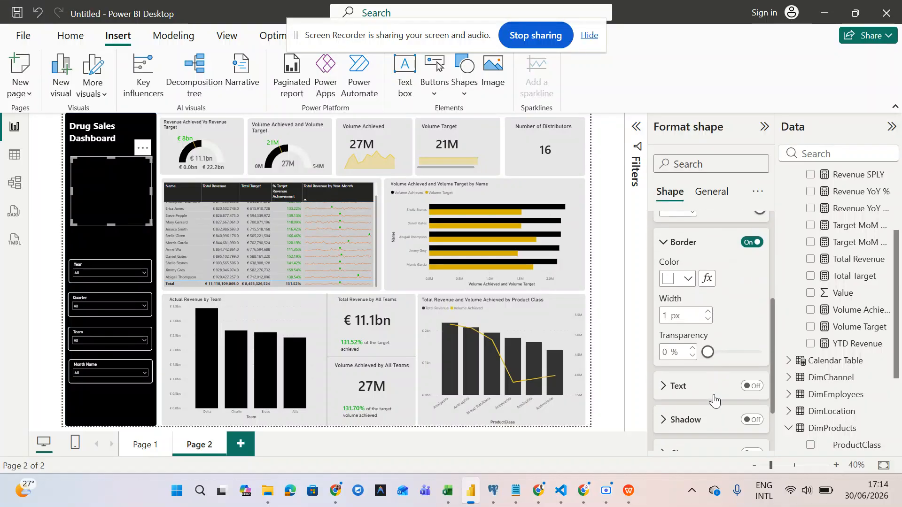
scroll(714, 394, "up", 5)
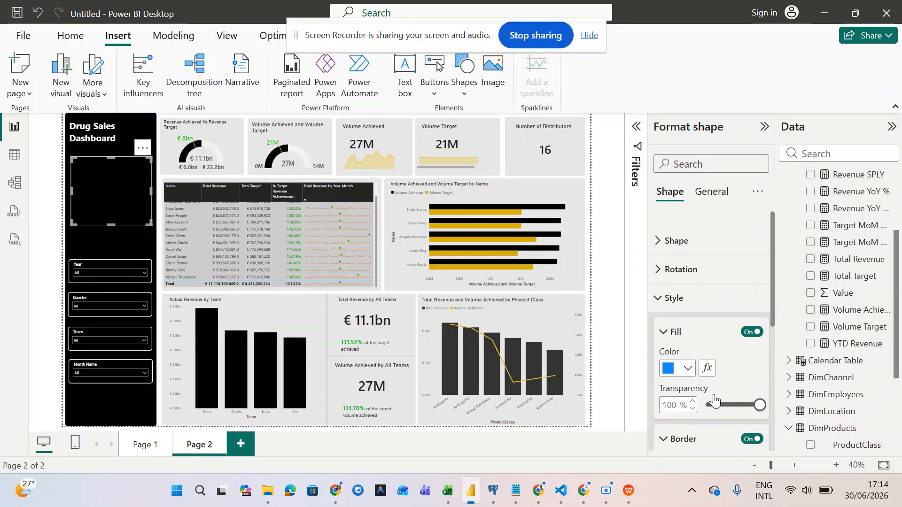
left_click(662, 293)
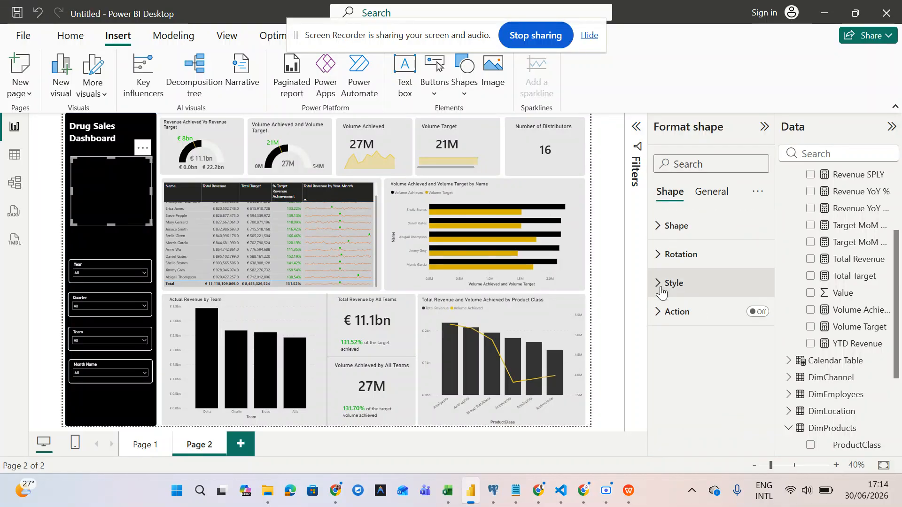
left_click(703, 201)
scroll(707, 342, "down", 3)
- Turn on the box's visual border with 8 px rounded corners
left_click(750, 329)
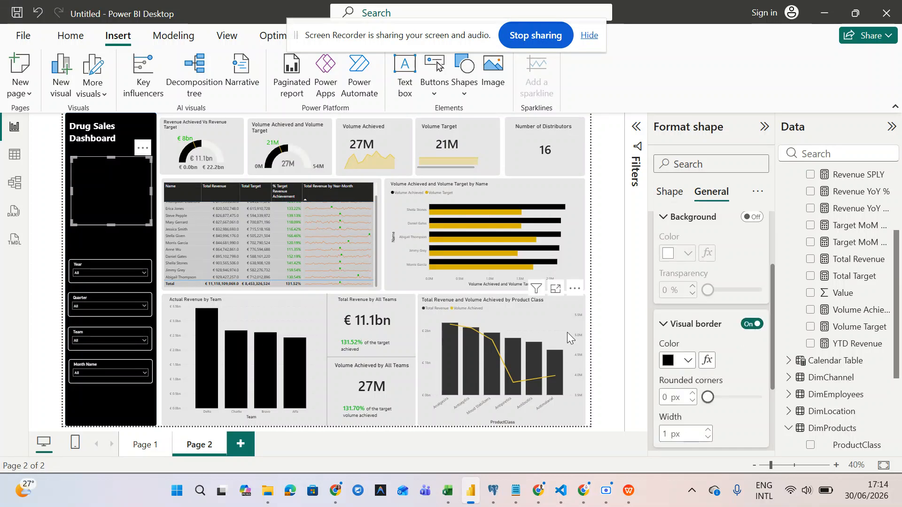
left_click(210, 135)
left_click(136, 169)
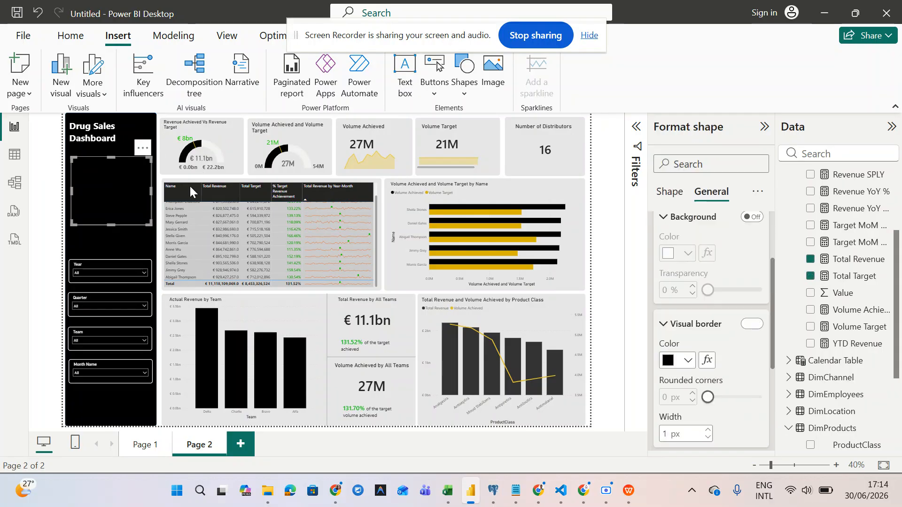
left_click(752, 324)
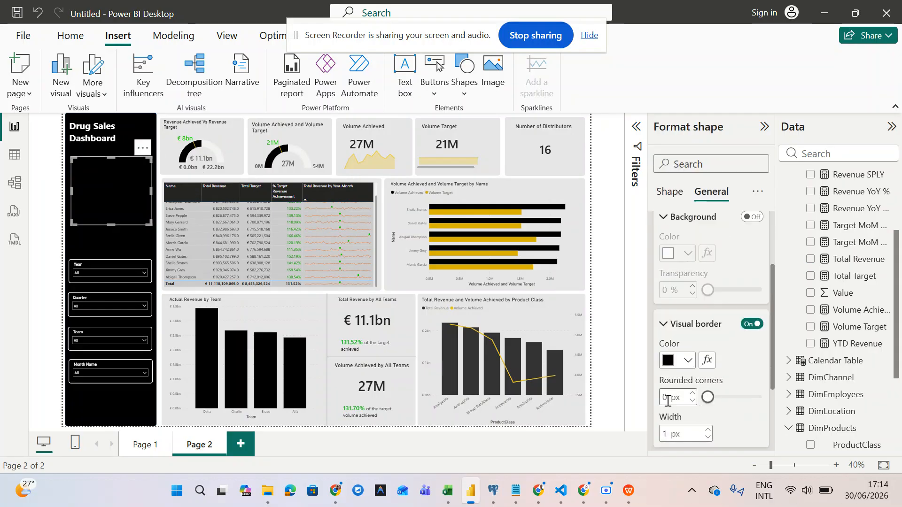
type("8")
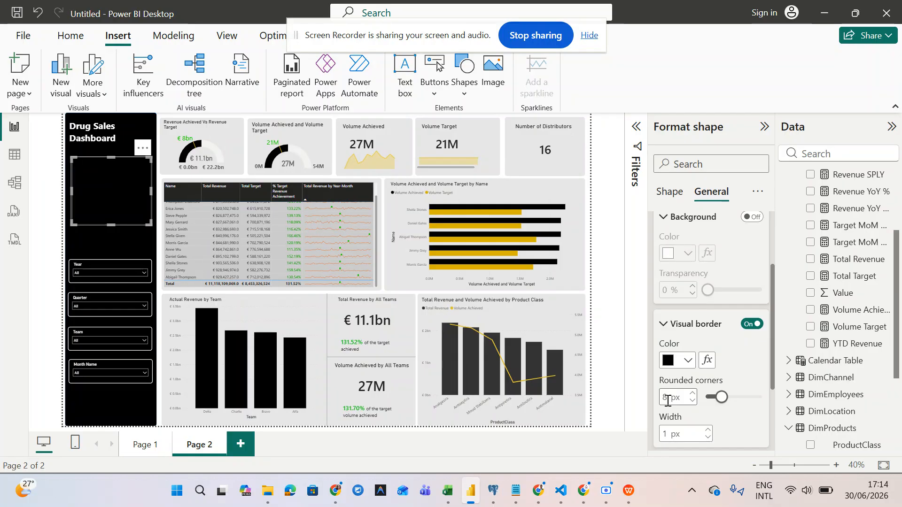
left_click(368, 230)
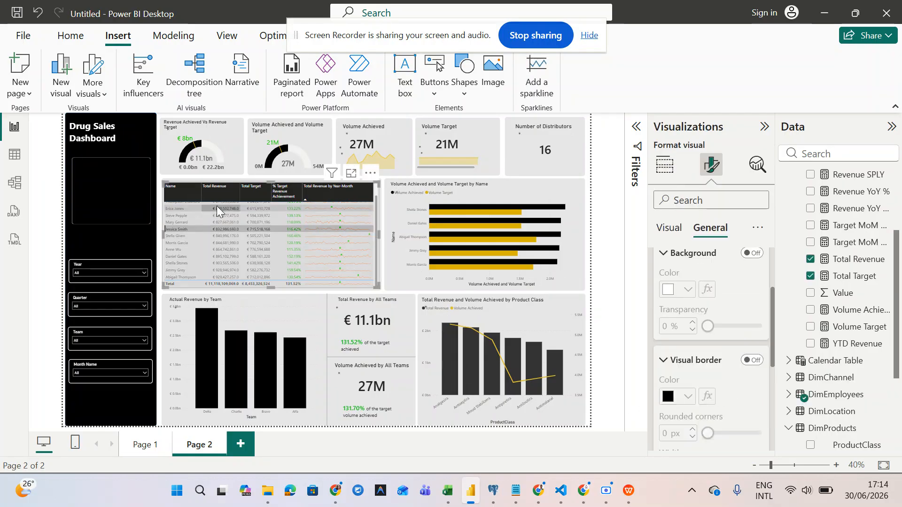
left_click(118, 183)
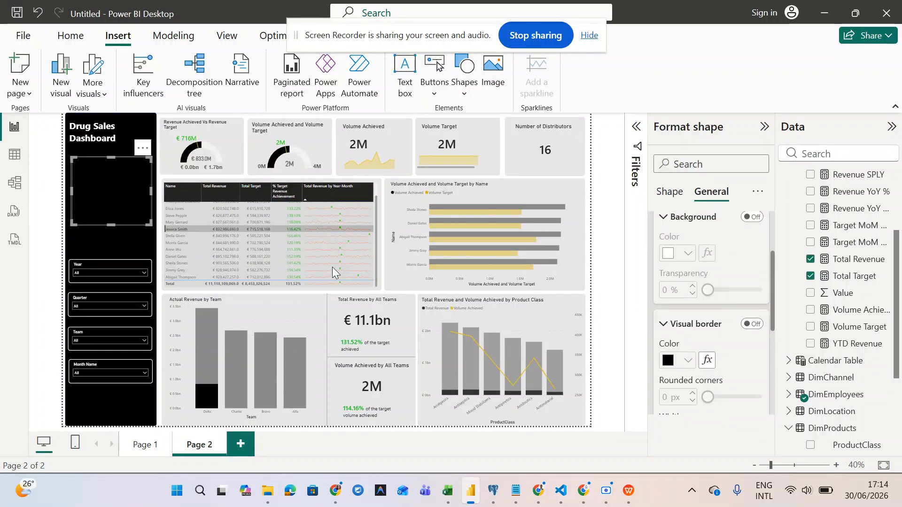
left_click(752, 324)
- Set the box's visual border width to 3 px
scroll(670, 402, "down", 1)
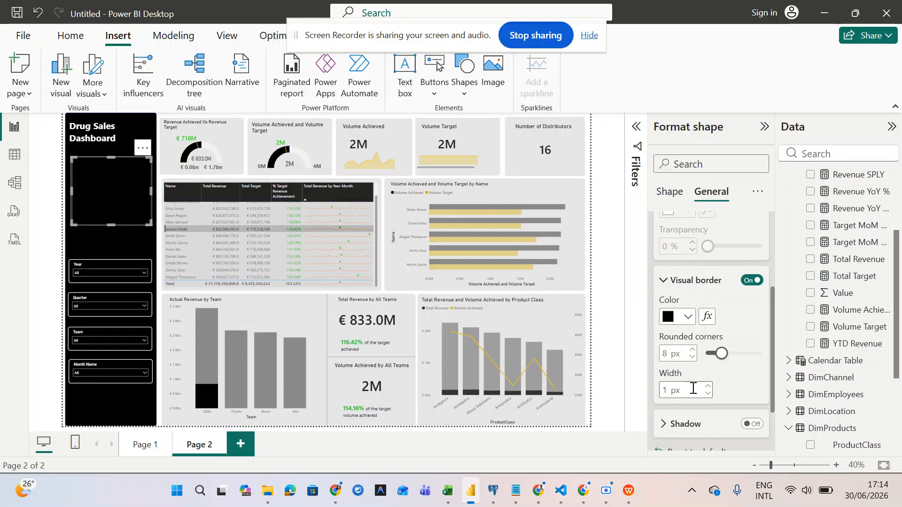
left_click(708, 387)
left_click(708, 387)
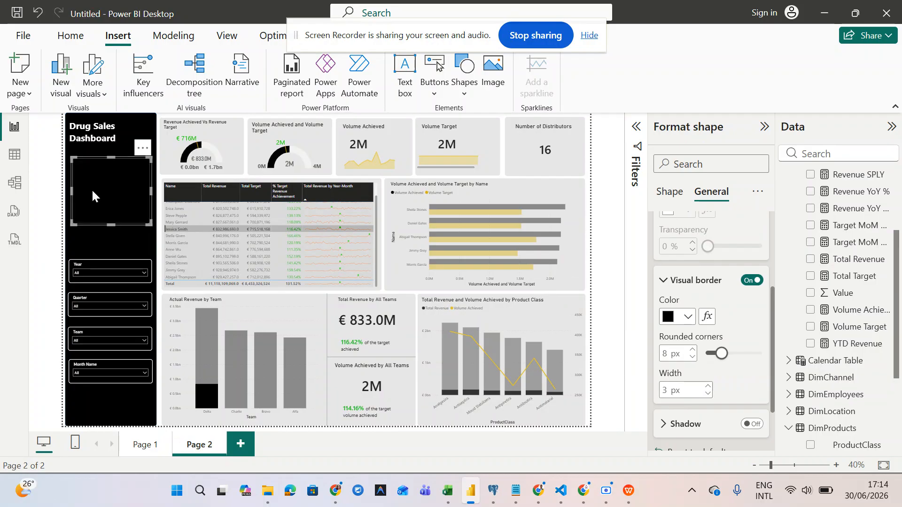
left_click(102, 239)
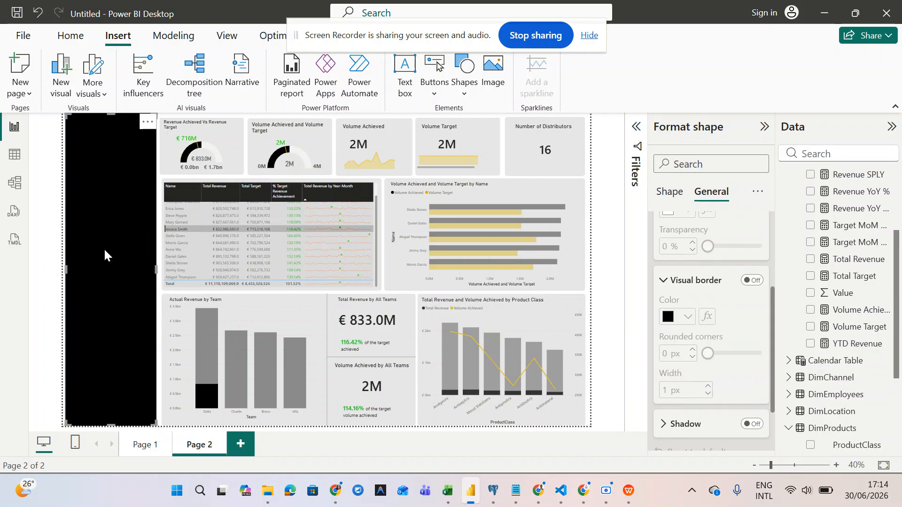
left_click(243, 198)
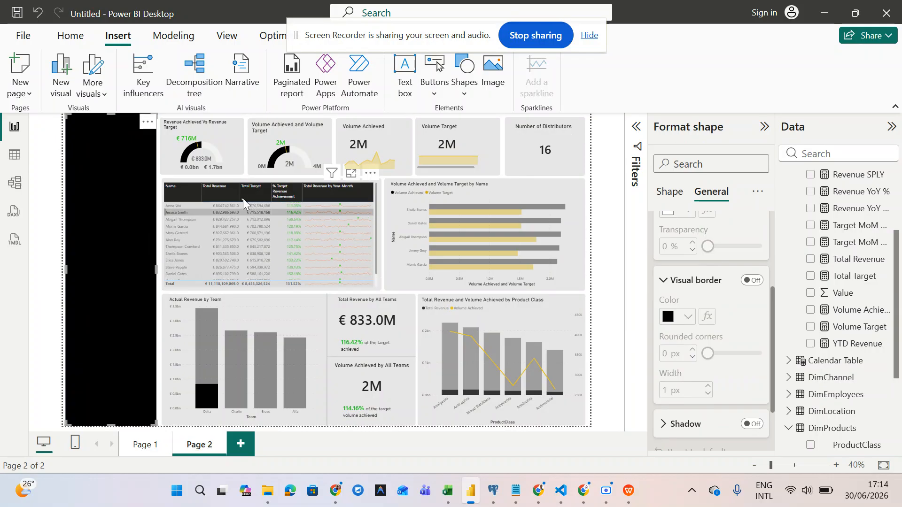
left_click(229, 227)
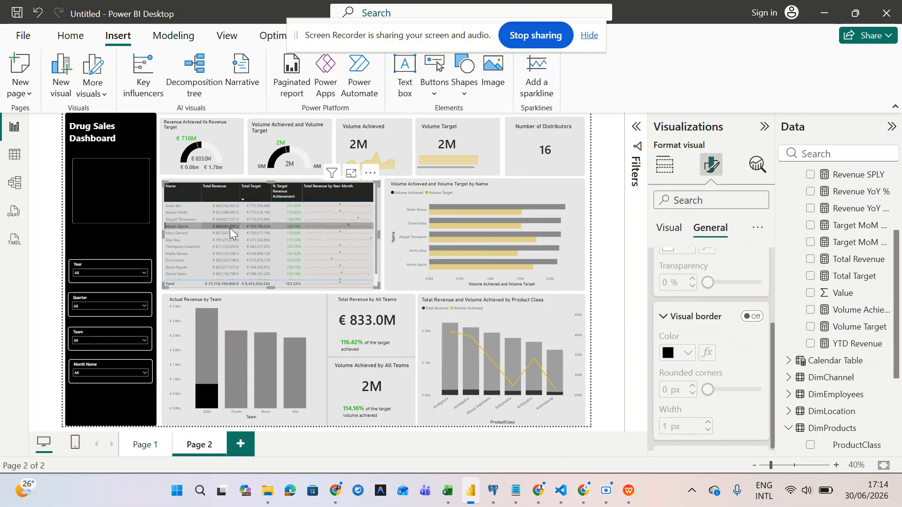
- Make the box's visual border colour white
left_click(119, 166)
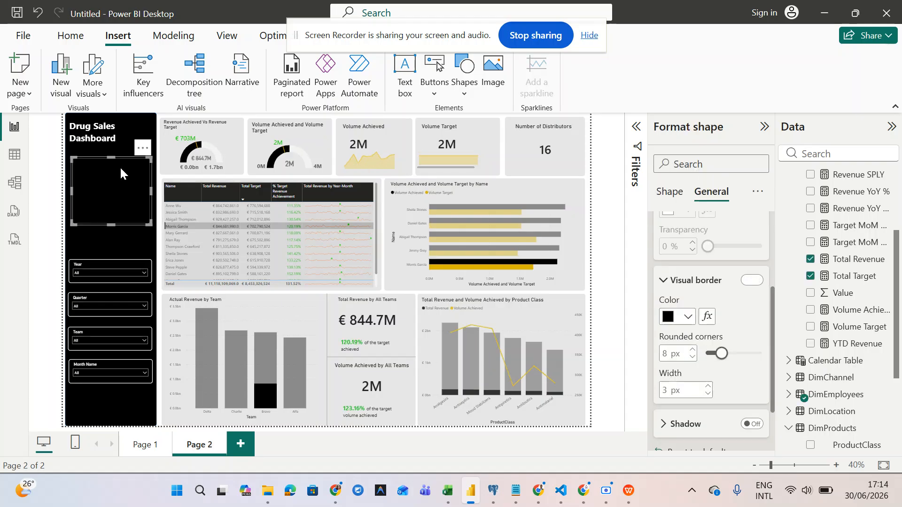
left_click(689, 318)
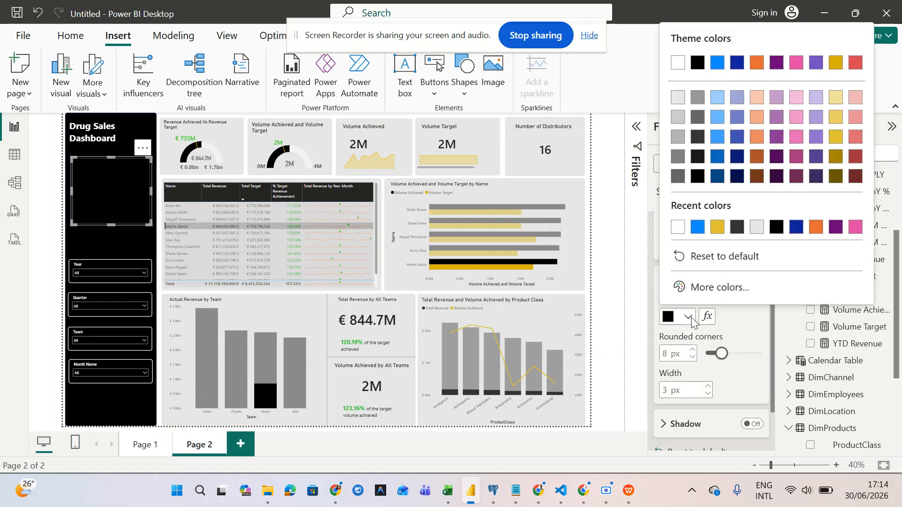
left_click(678, 229)
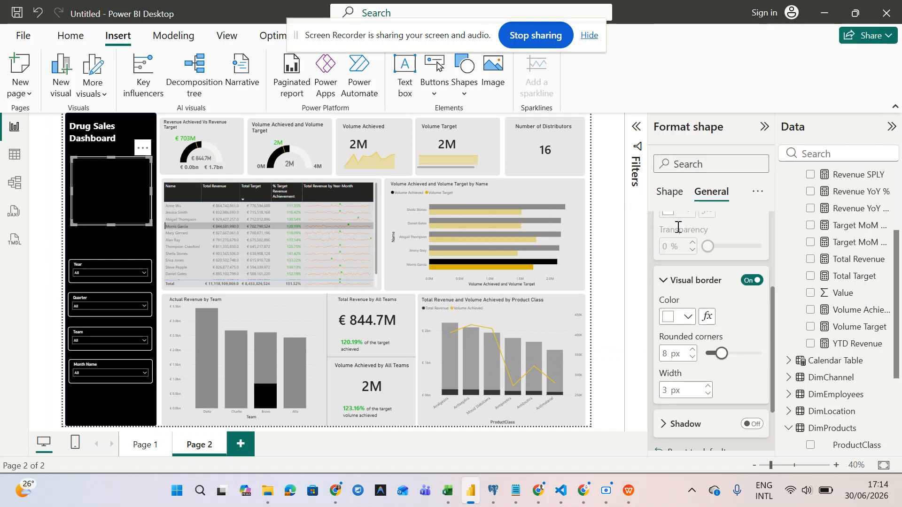
left_click(102, 373)
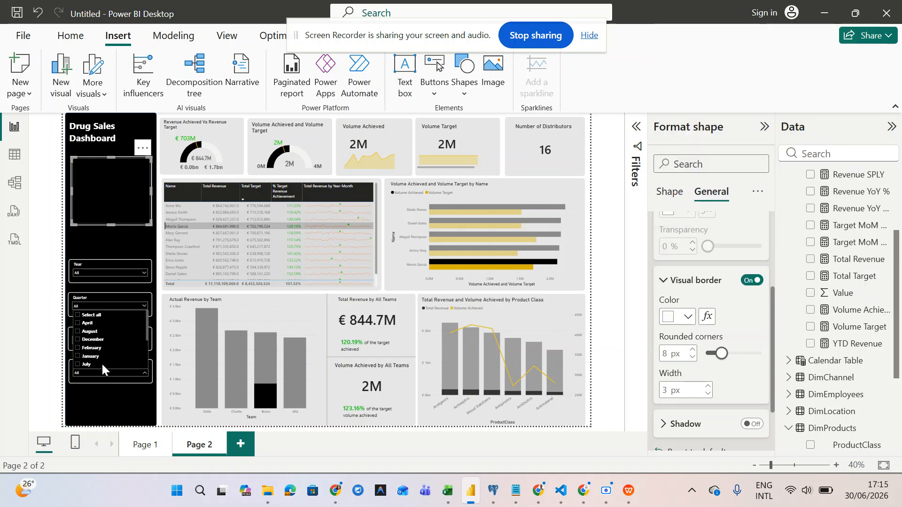
left_click(199, 271)
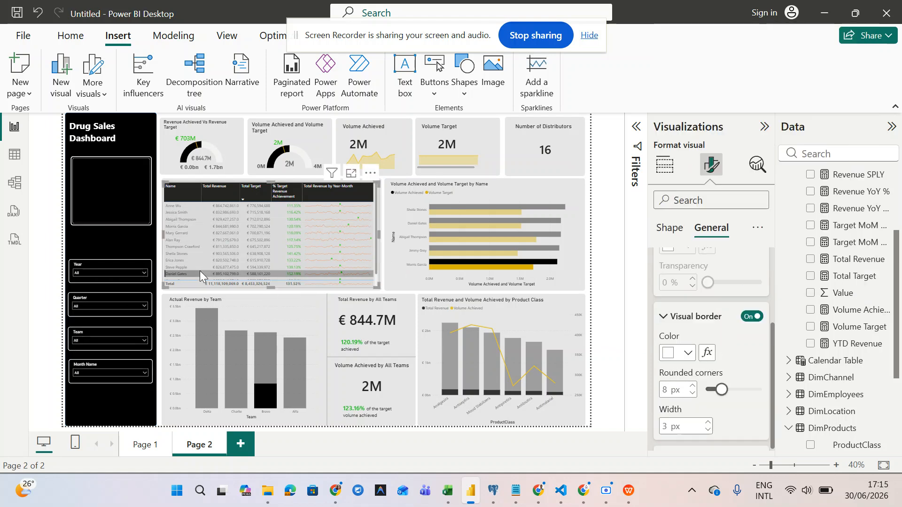
left_click(123, 191)
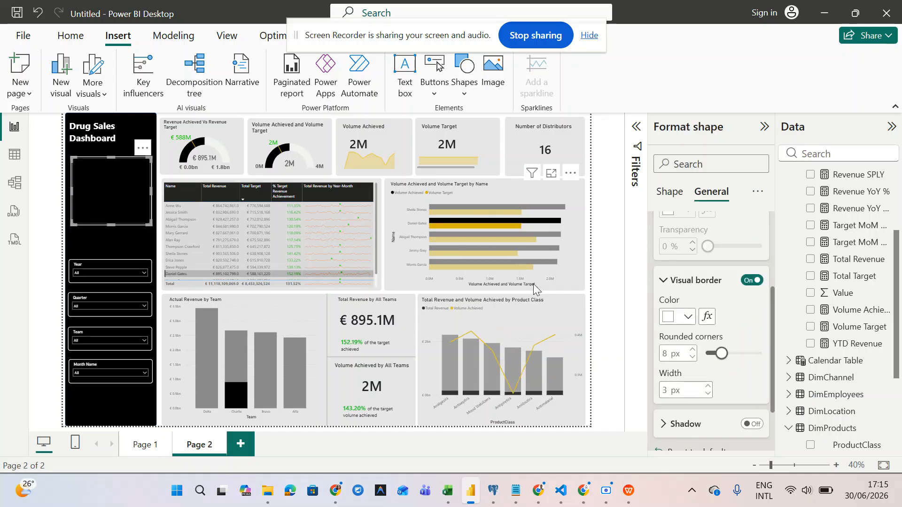
scroll(715, 332, "up", 3)
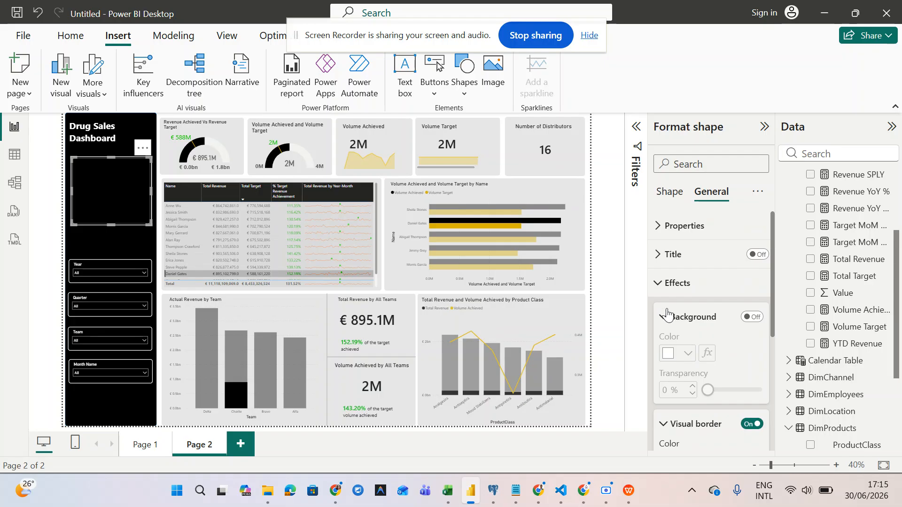
- Move from Effects to the box's Shape settings and review its style and corner options
left_click(660, 287)
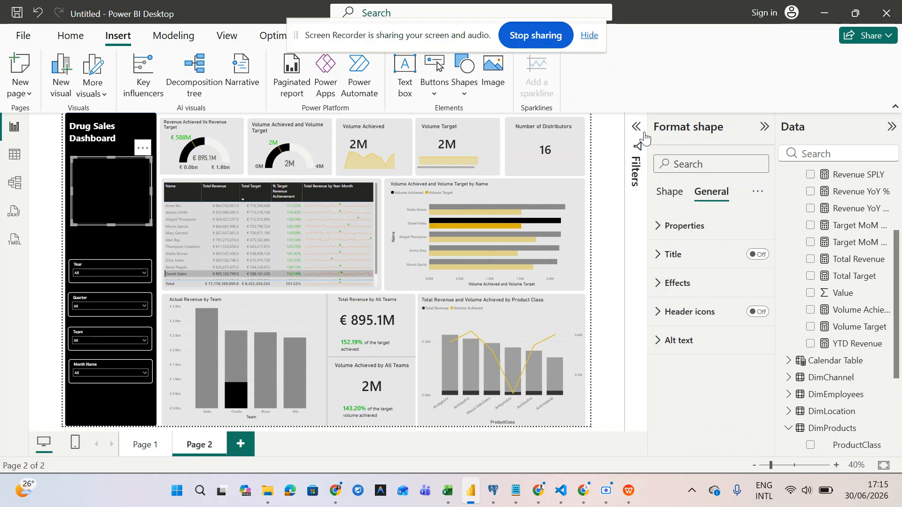
left_click(670, 193)
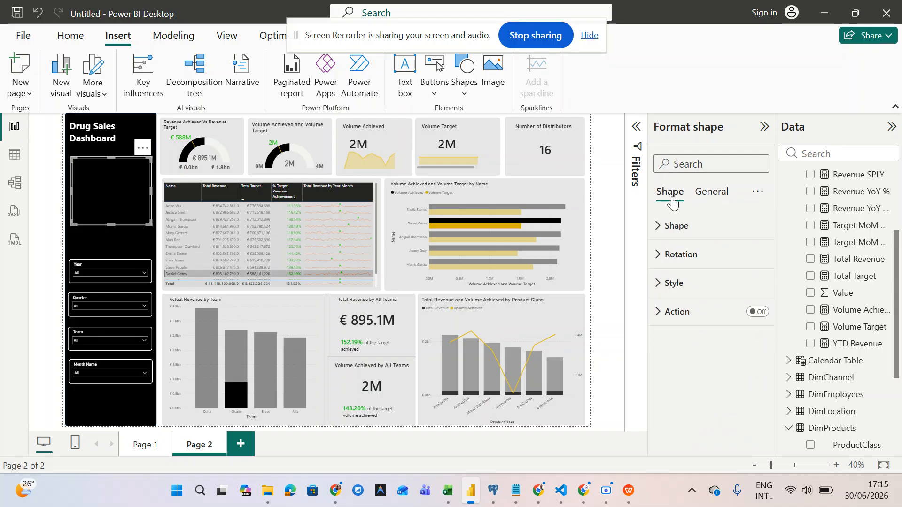
left_click(670, 283)
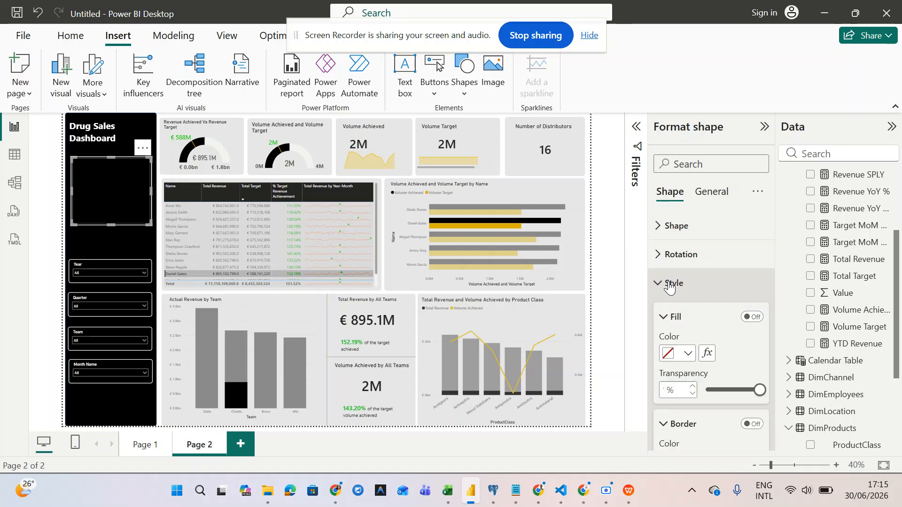
scroll(669, 283, "down", 5)
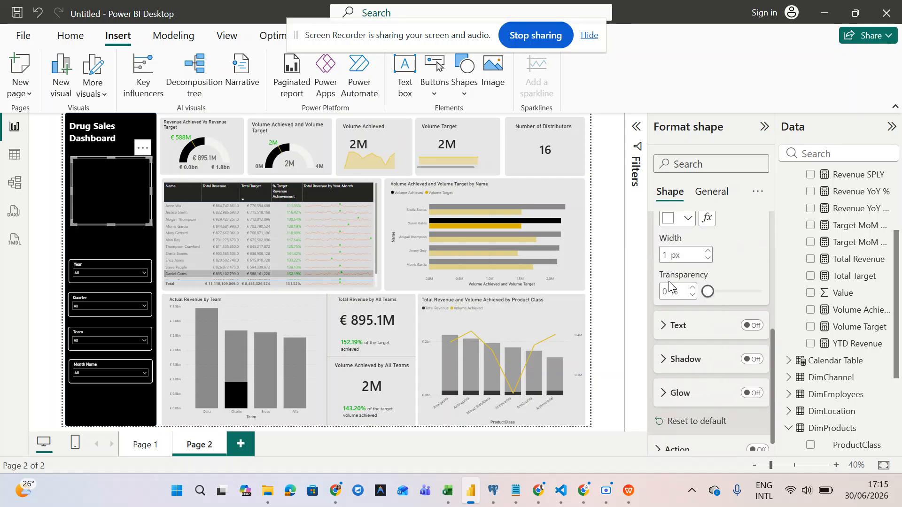
scroll(669, 282, "up", 5)
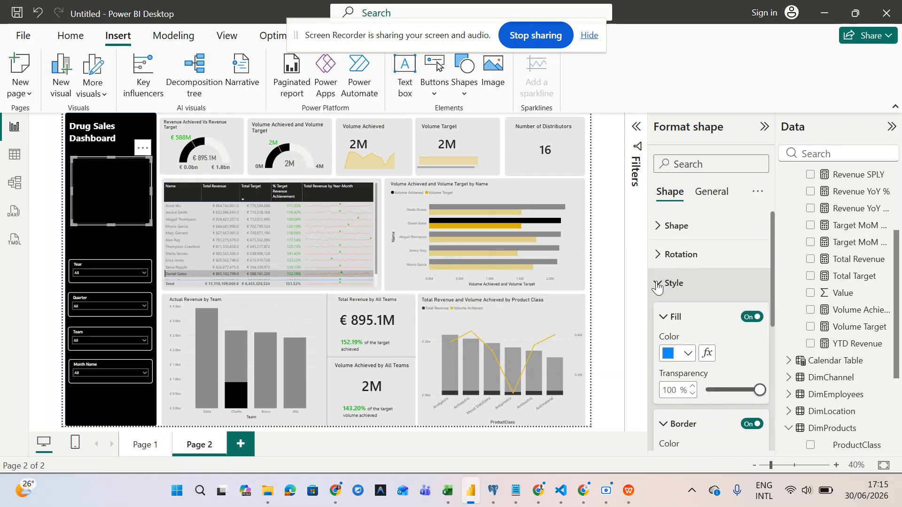
left_click(657, 282)
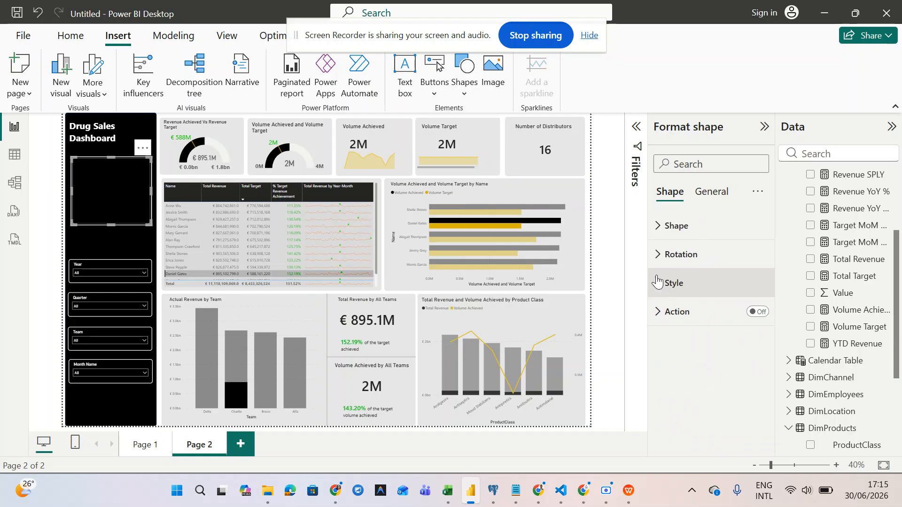
left_click(662, 227)
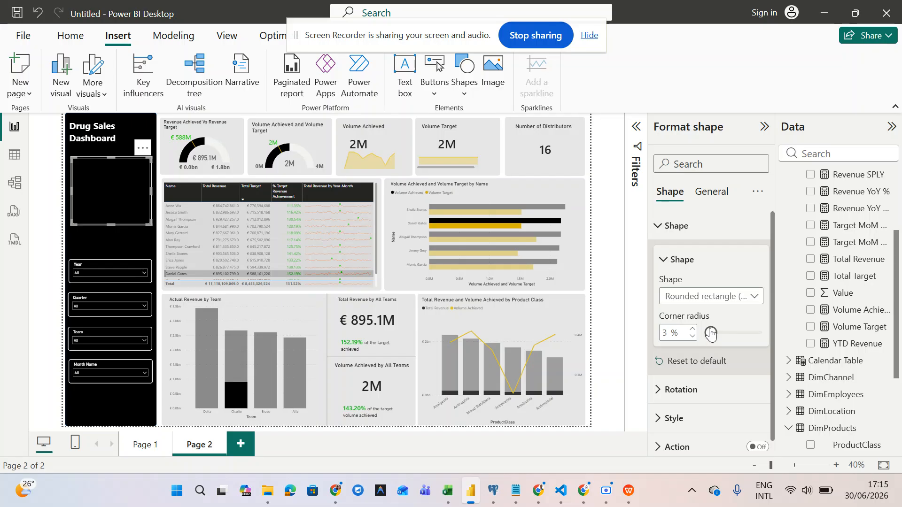
scroll(709, 319, "down", 1)
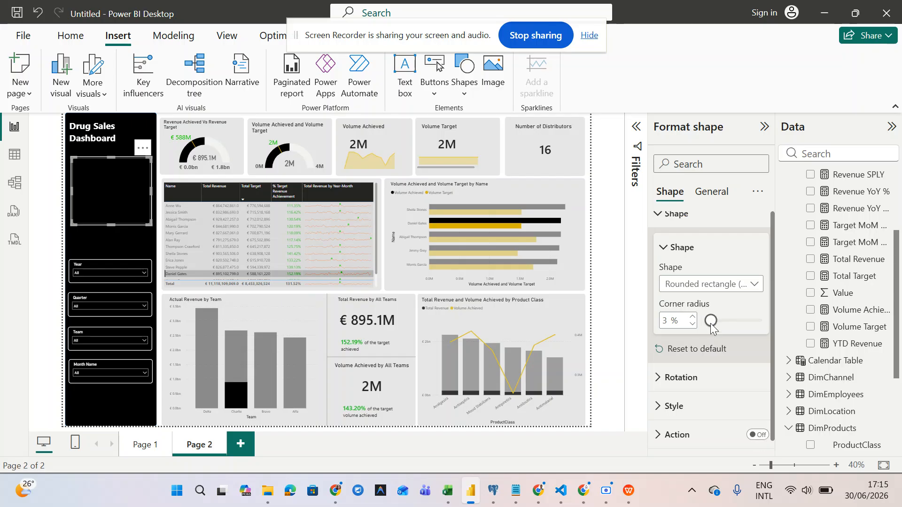
- Switch off the shape's own border, keeping its fill 100% transparent
left_click(662, 404)
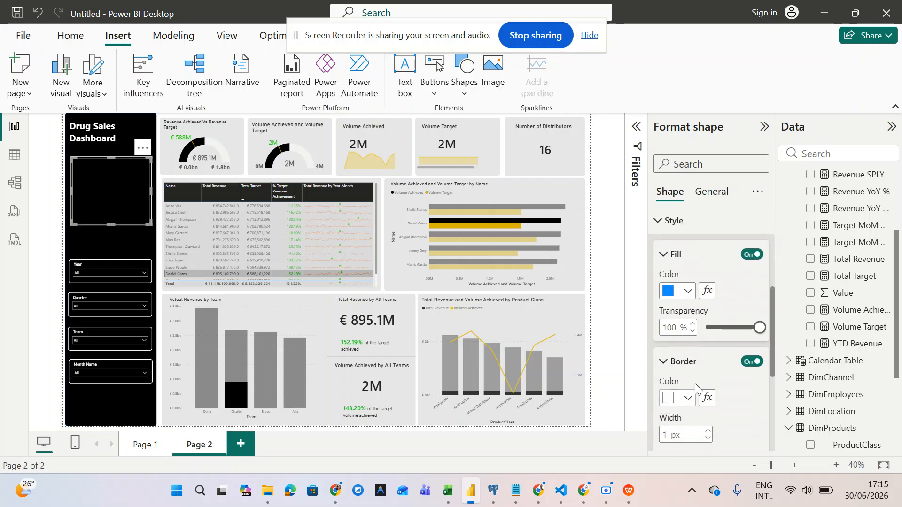
left_click(750, 362)
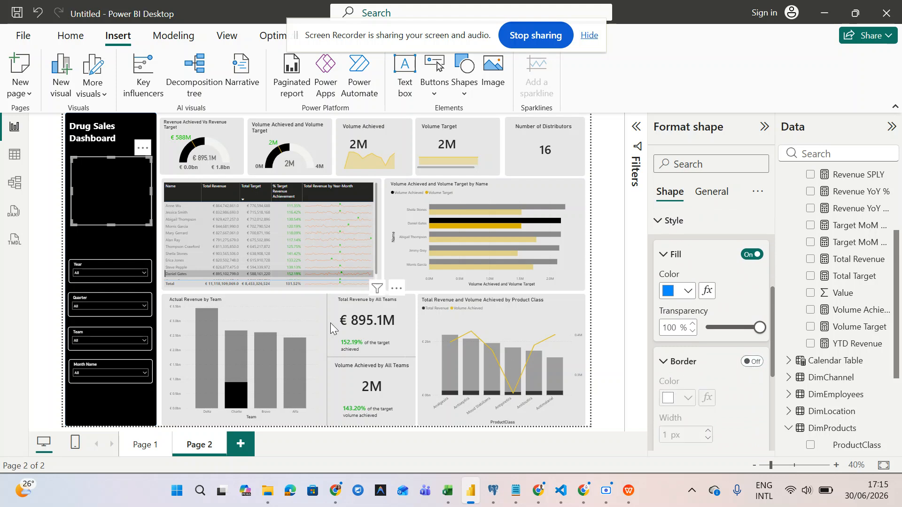
left_click(143, 233)
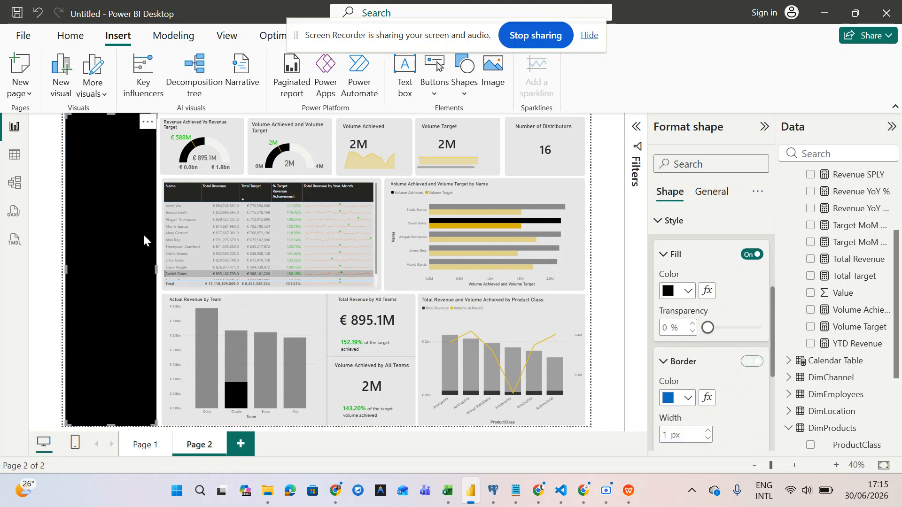
left_click(188, 158)
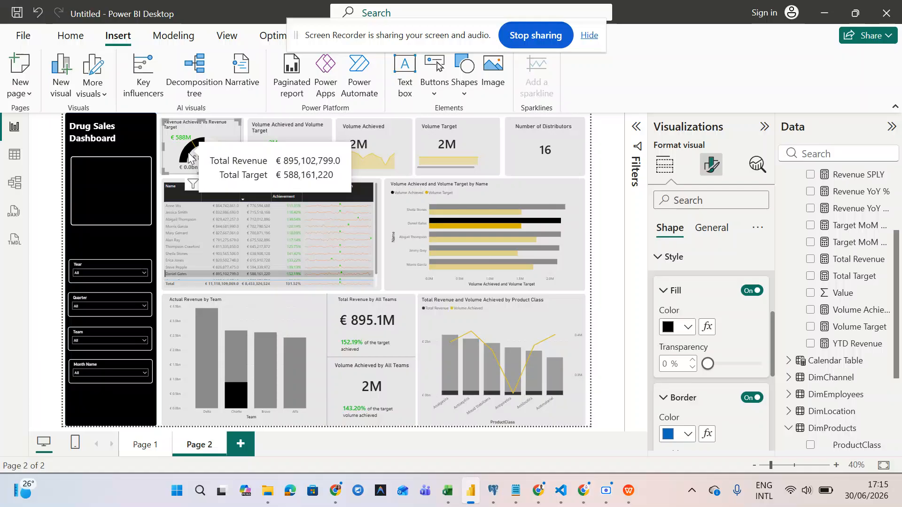
left_click(105, 216)
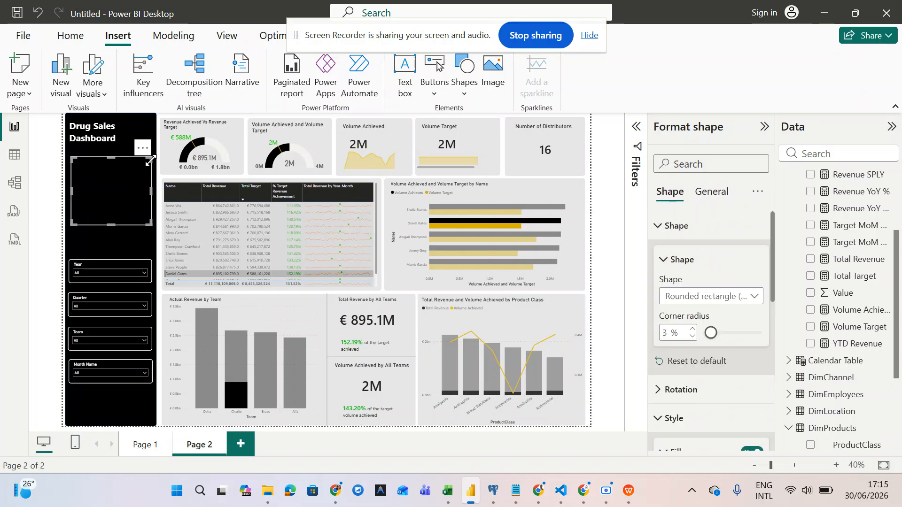
- Move the sidebar button shape slightly lower and make it taller
left_click_drag(148, 171, 119, 188)
left_click_drag(149, 216, 150, 226)
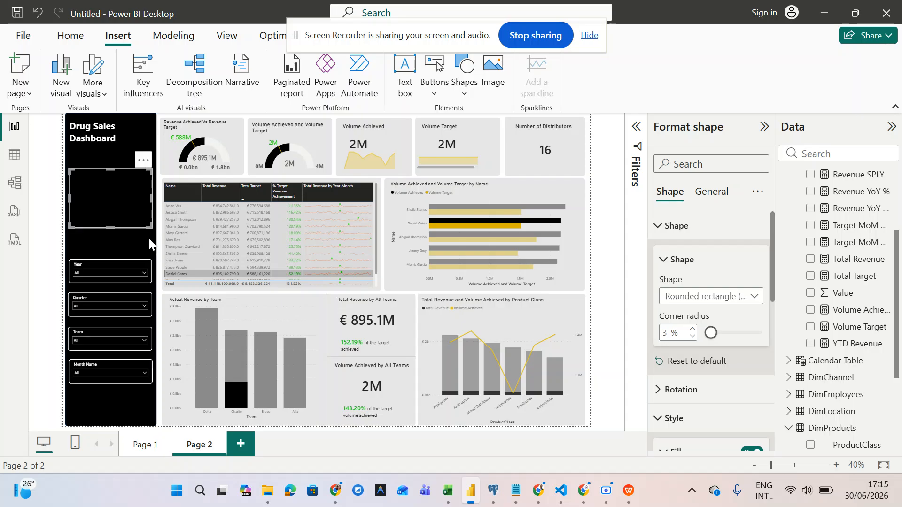
left_click(145, 247)
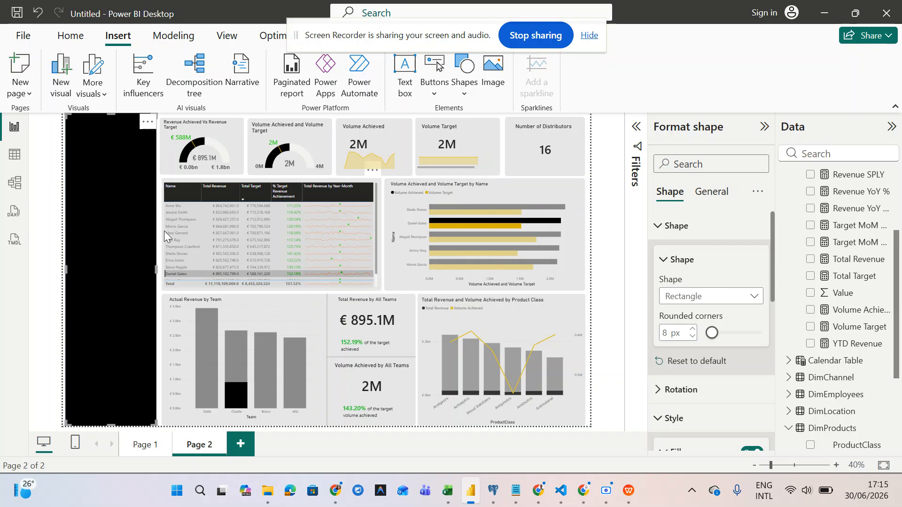
left_click(177, 227)
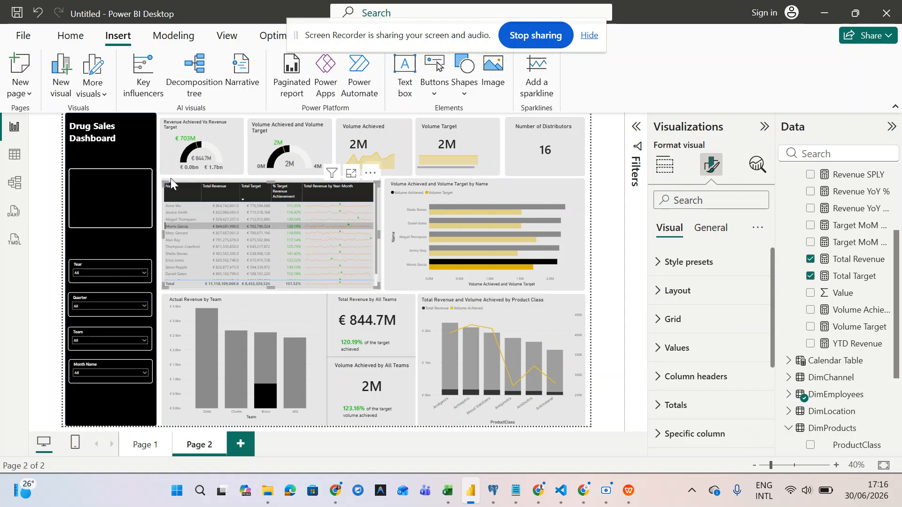
- Align the grey background panels behind the table and lower-left charts to the red guides
left_click(161, 183)
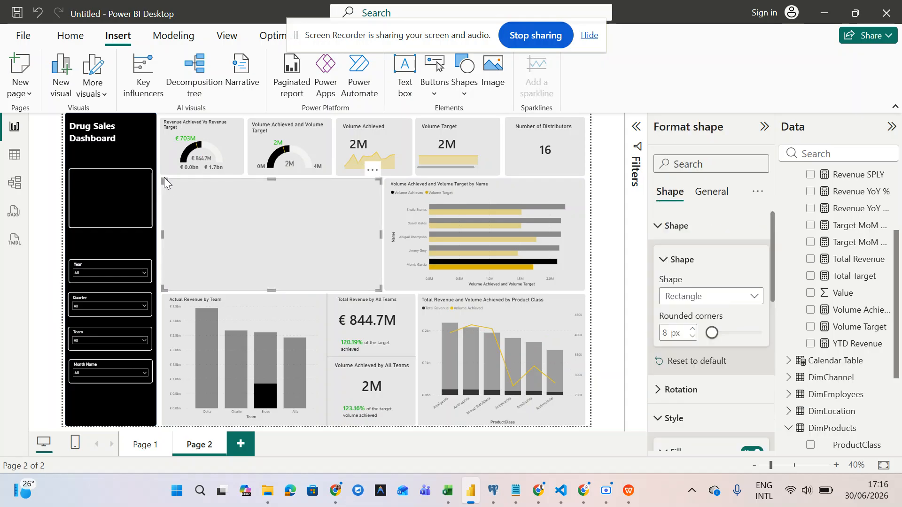
left_click_drag(162, 177, 162, 179)
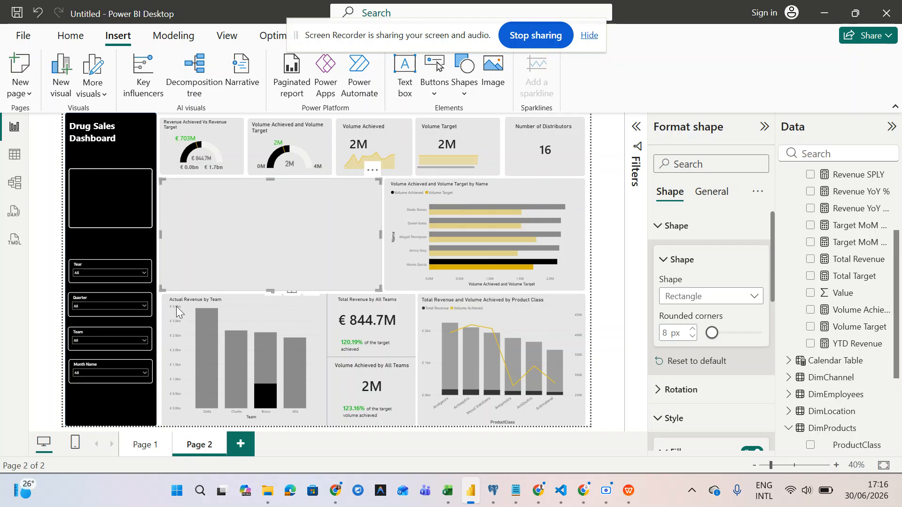
left_click(162, 298)
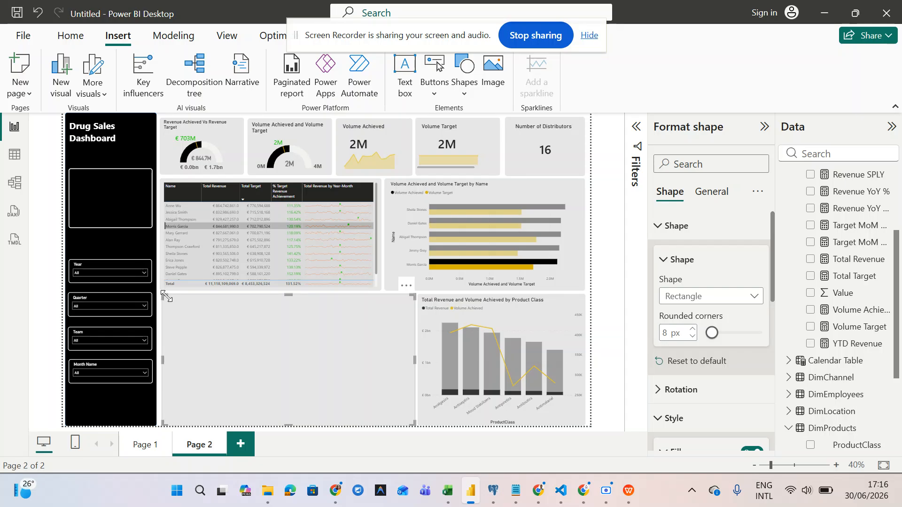
left_click_drag(158, 293, 158, 292)
left_click(140, 410)
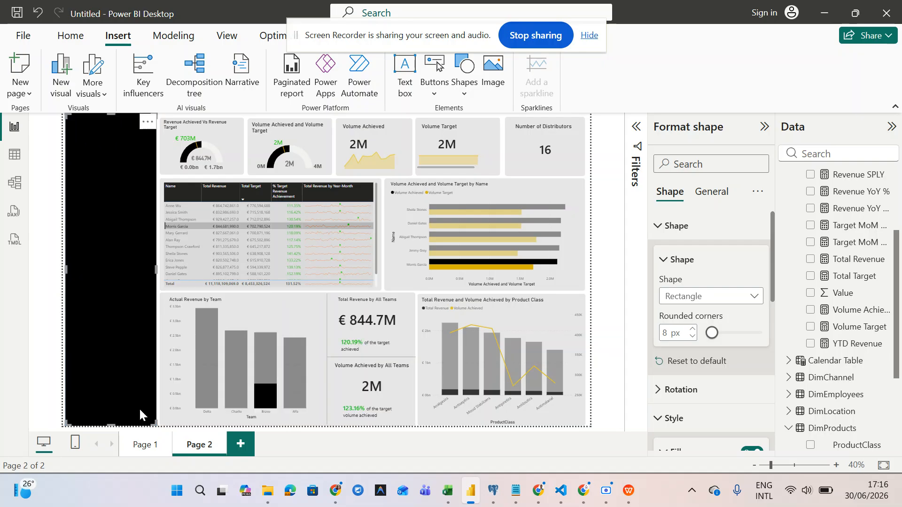
left_click(169, 294)
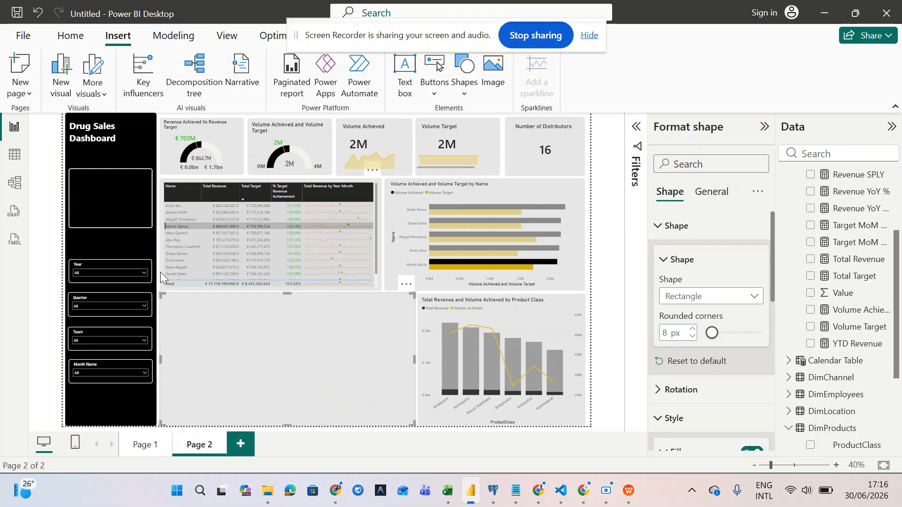
left_click_drag(341, 43, 535, 53)
left_click(121, 196)
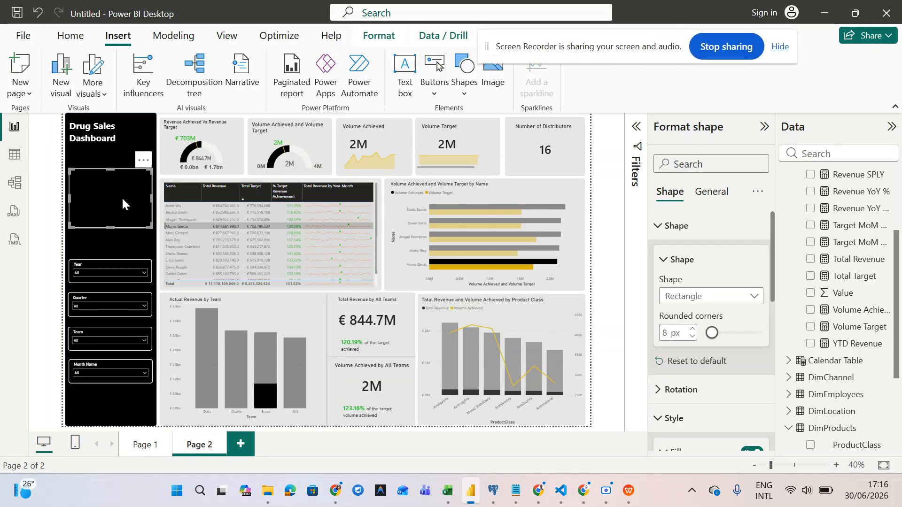
- On Page 1, move the four sidebar slicers lower together
left_click(148, 454)
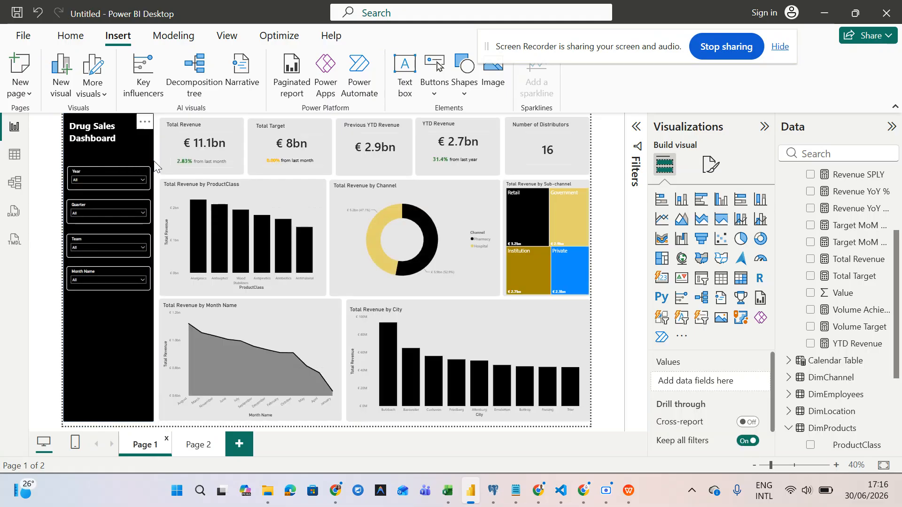
left_click_drag(156, 159, 38, 342)
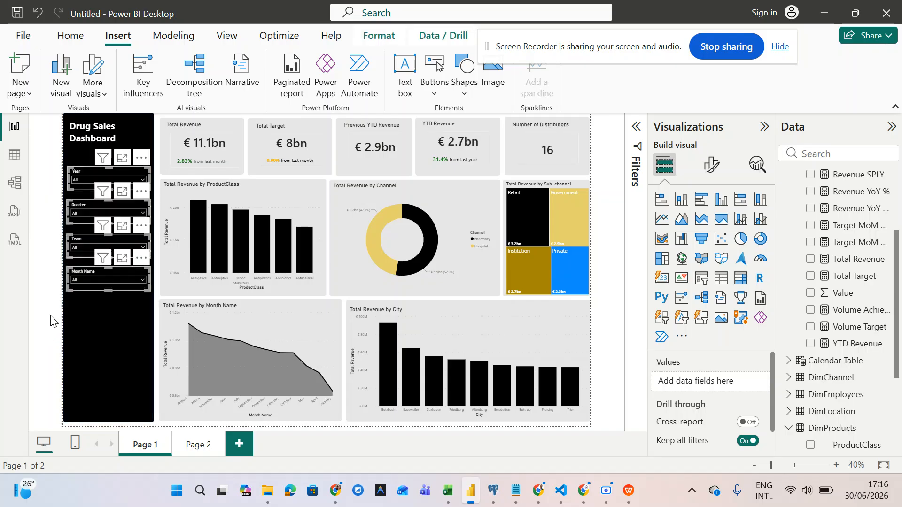
left_click_drag(89, 240, 90, 334)
left_click(89, 332)
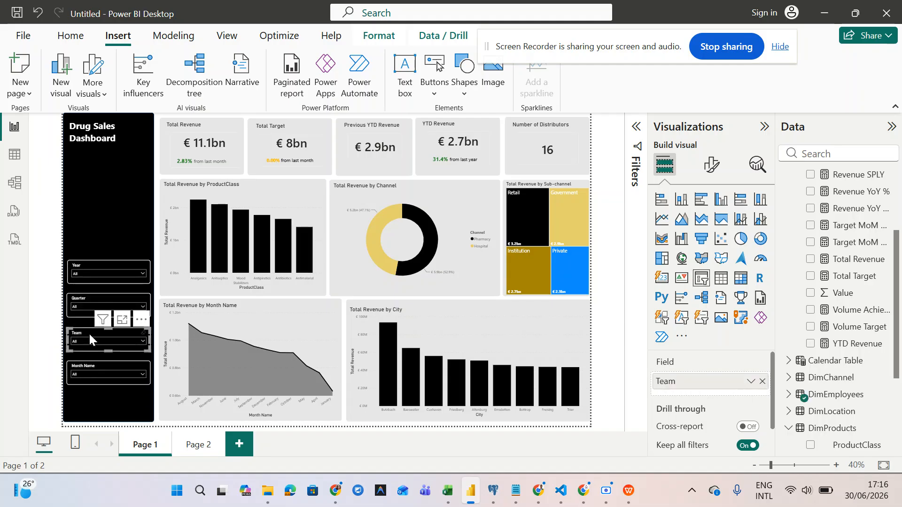
left_click(35, 297)
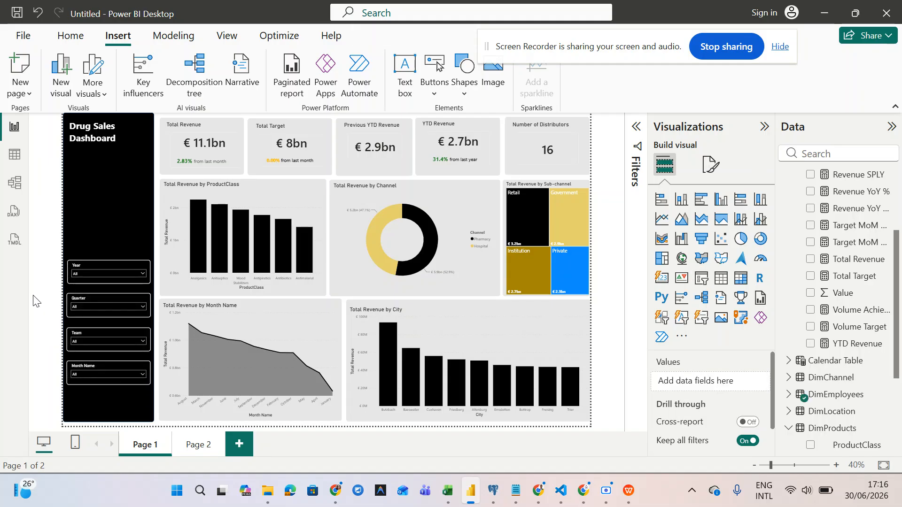
- Paste the copied button shape onto Page 1 and place it under the dashboard title
left_click(192, 448)
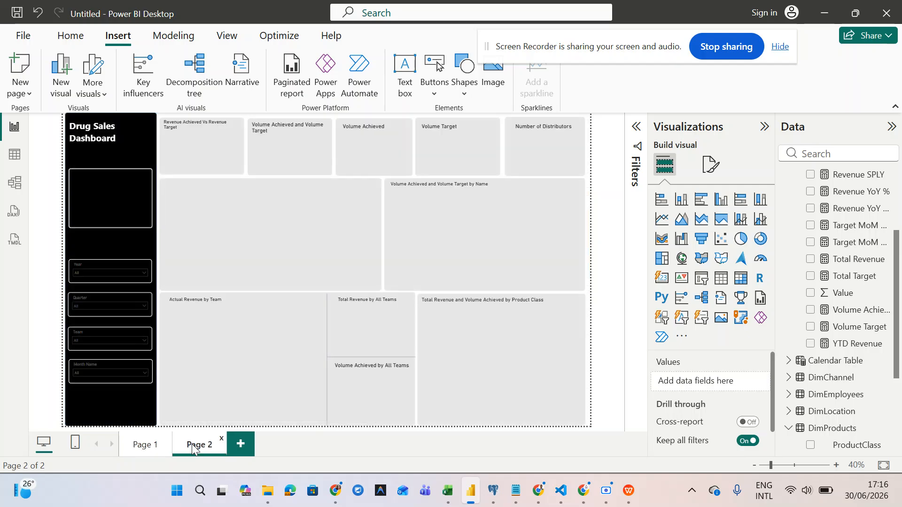
left_click(135, 445)
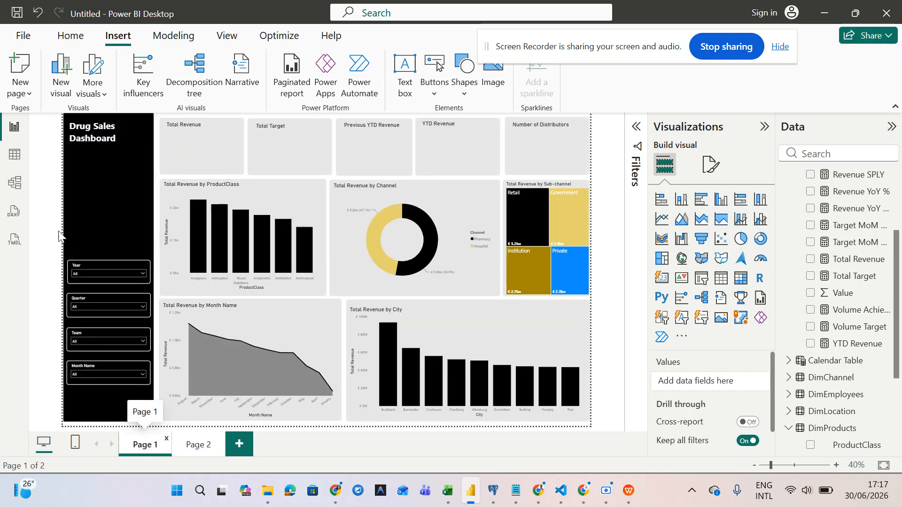
key("ctrl+v")
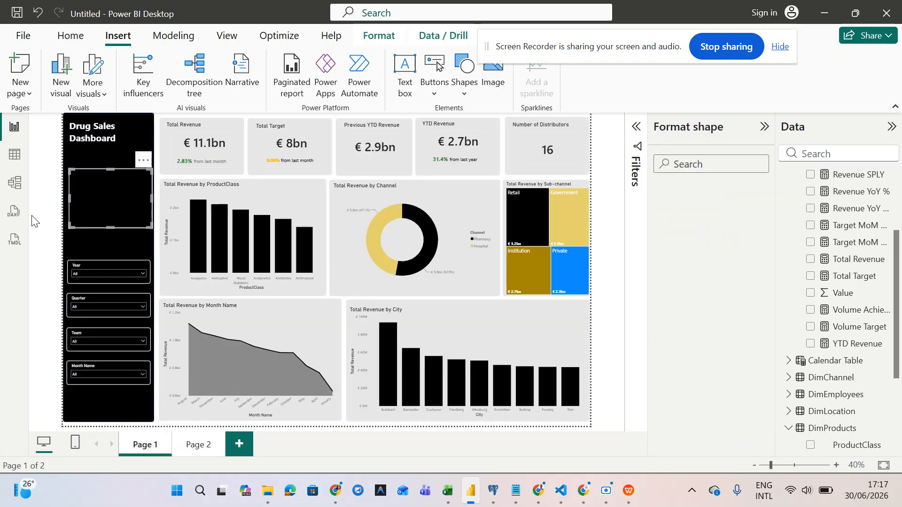
left_click_drag(119, 185, 119, 192)
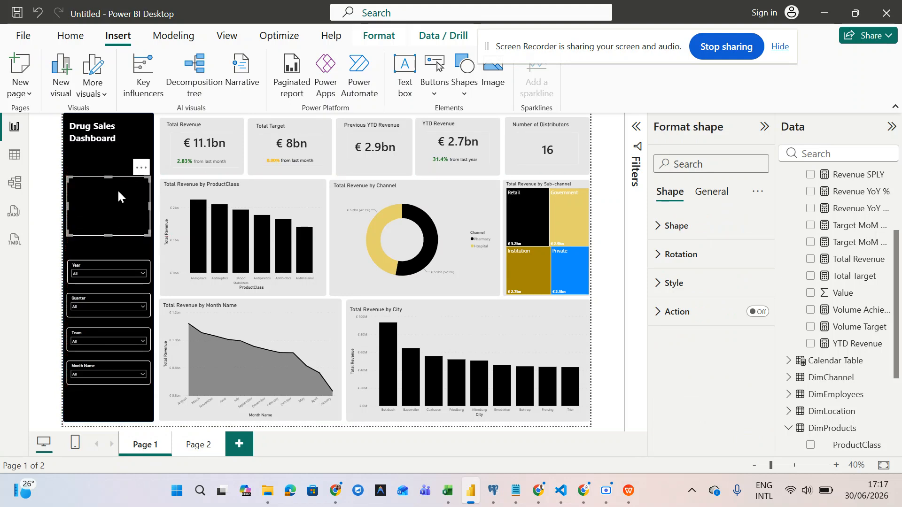
left_click(54, 194)
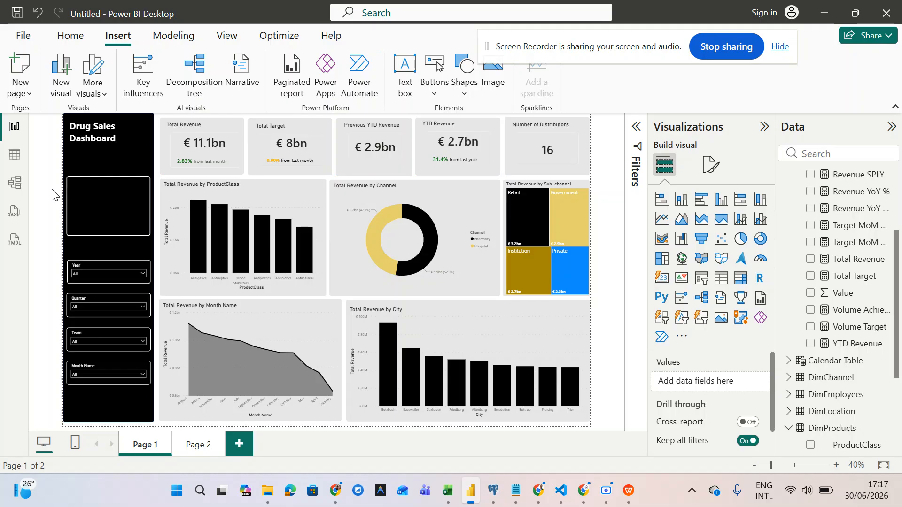
- Add a Blank button from the Buttons list and select it in the sidebar
left_click(440, 99)
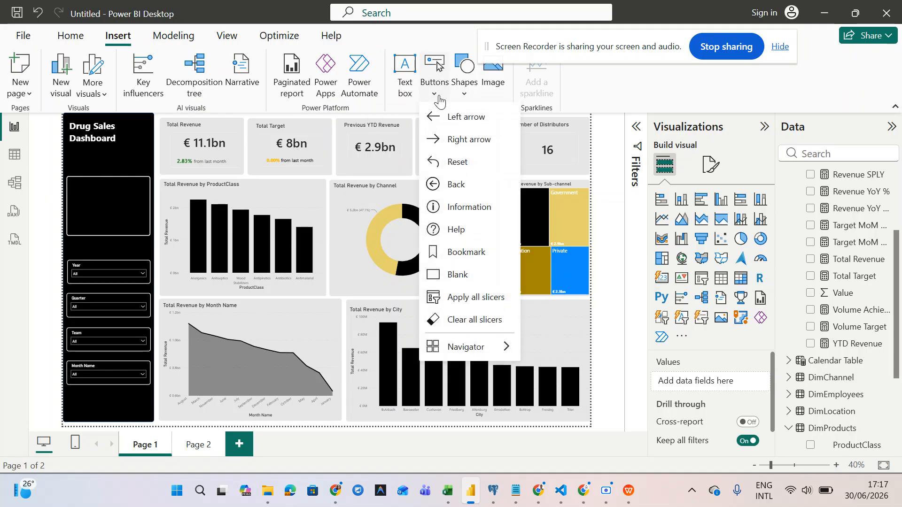
left_click(474, 281)
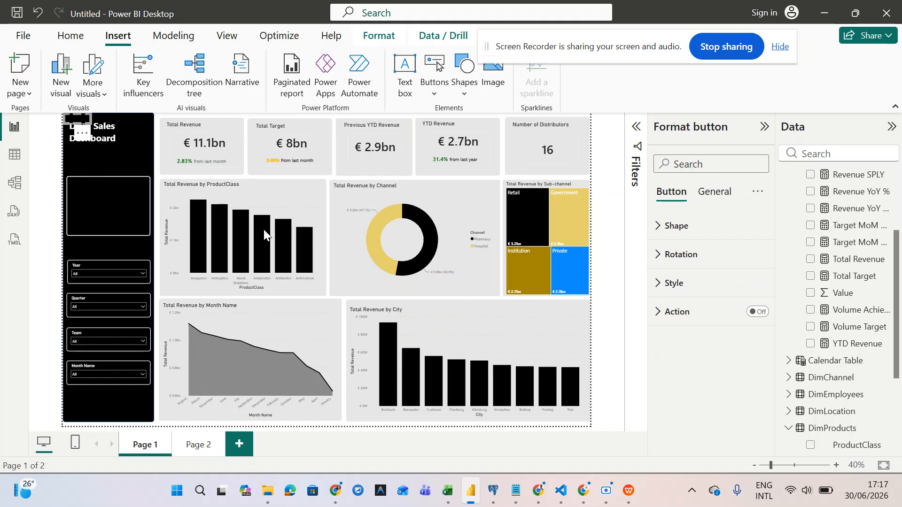
left_click(112, 160)
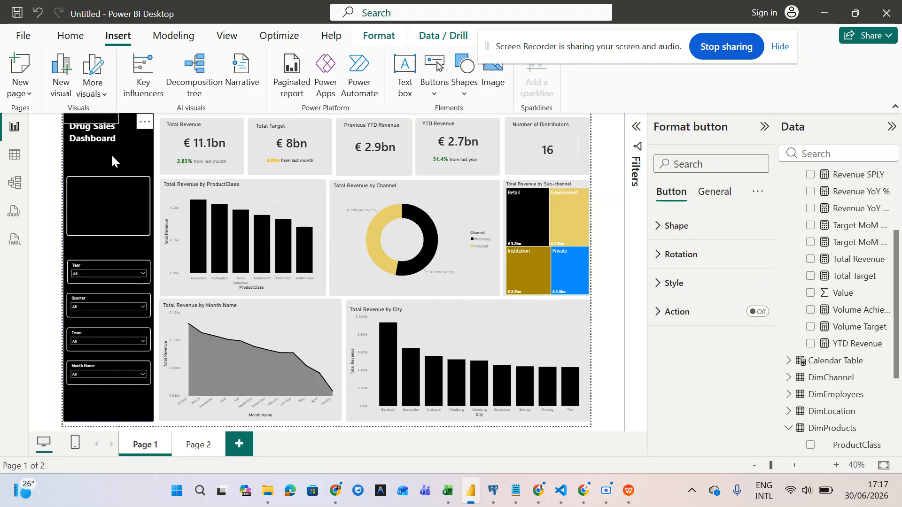
left_click(97, 126)
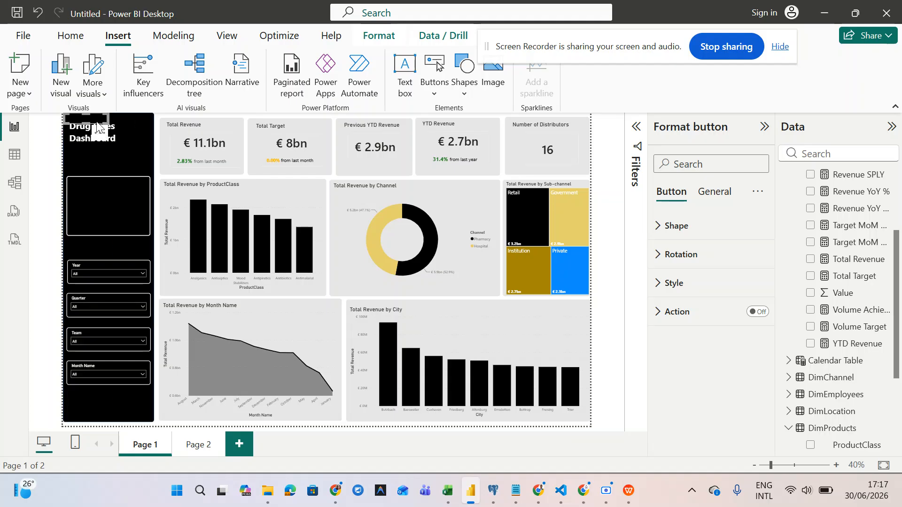
- Move the blank button into the sidebar box, shrink it to fit, and stack a second button below it
left_click_drag(98, 126, 144, 201)
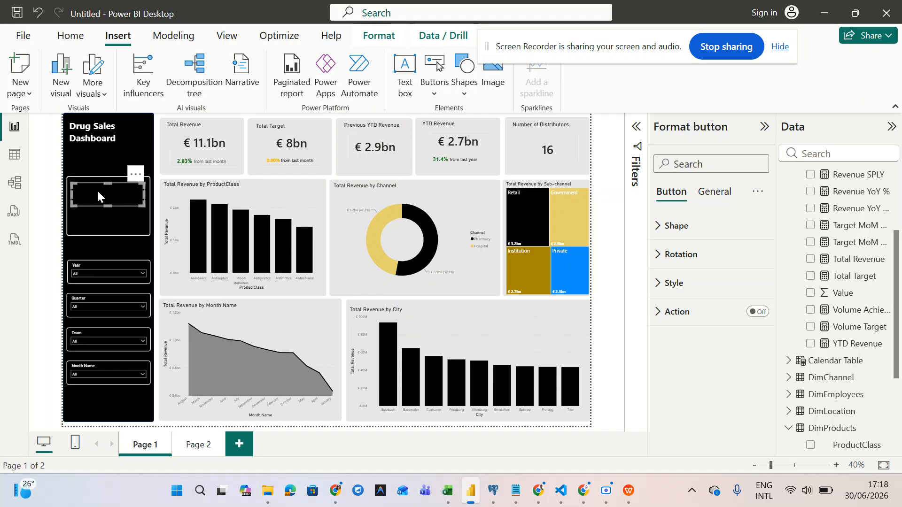
left_click_drag(143, 205, 144, 201)
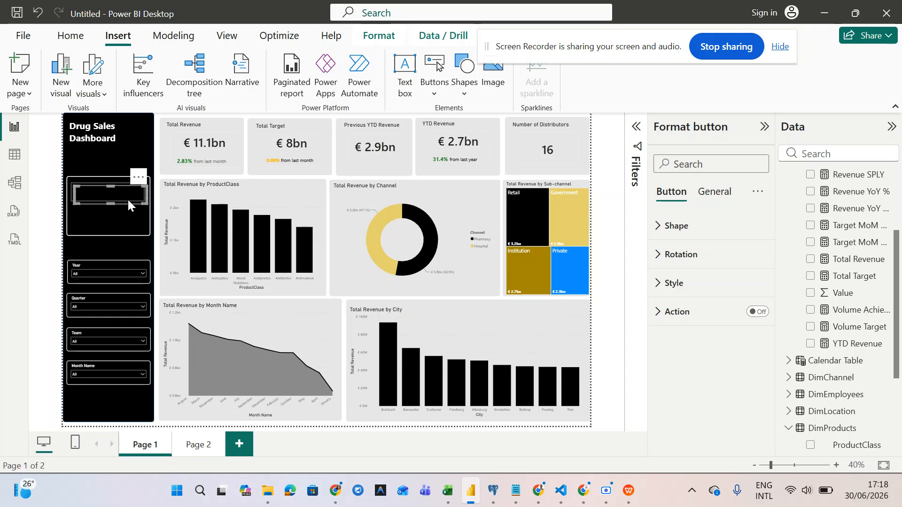
left_click_drag(123, 200, 124, 223)
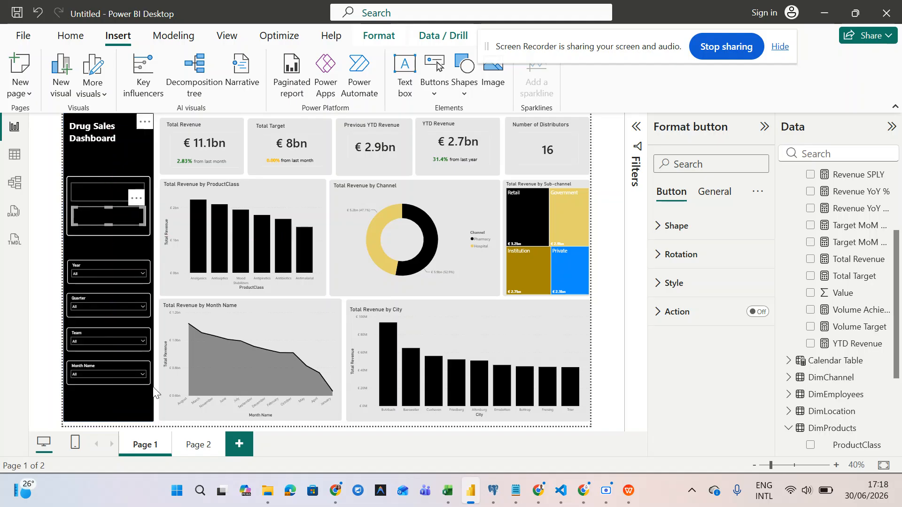
- Rename Page 1 to 'Sales Overview'
double_click(147, 446)
key("ctrl+a")
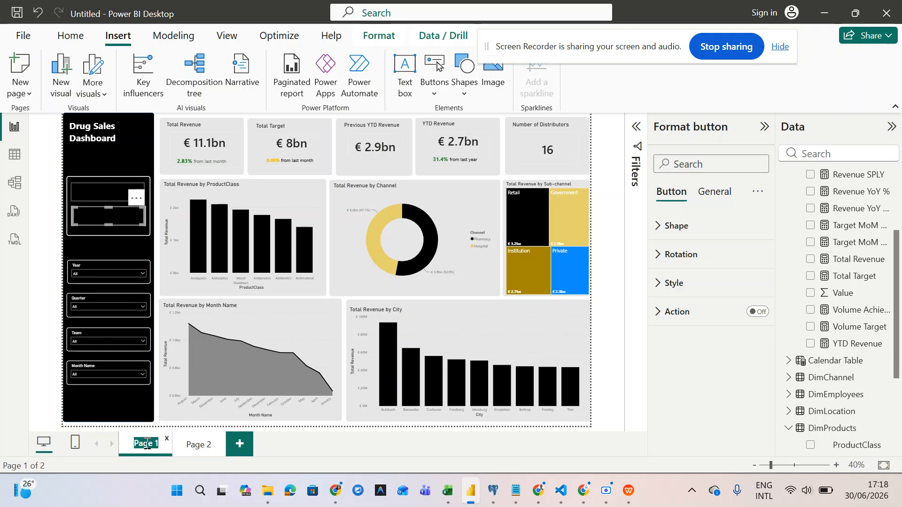
type("Sales")
type(" Over")
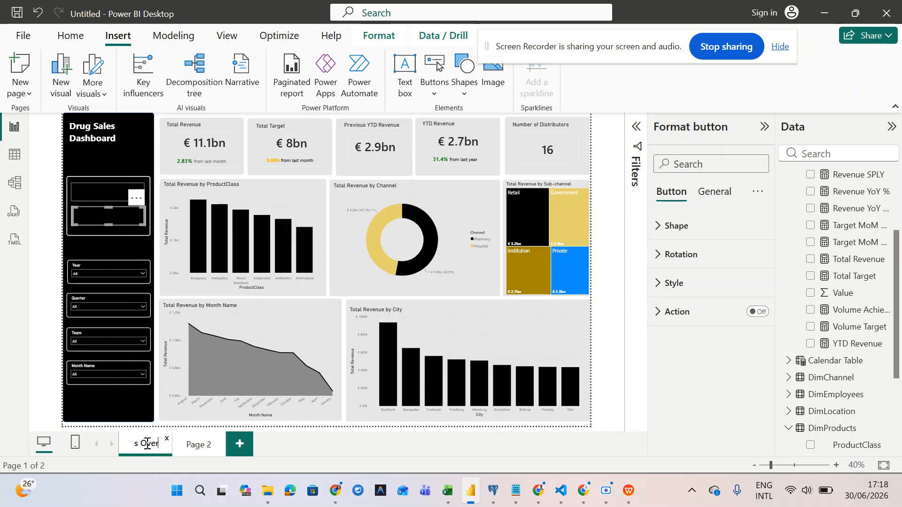
type("view")
key("Return")
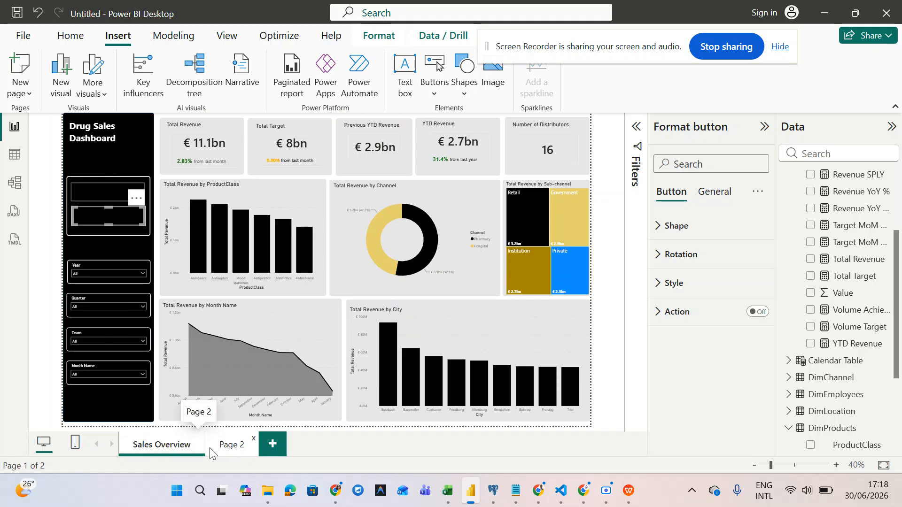
- Rename Page 2 to 'Team Performance' and return to the Sales Overview page
left_click(237, 448)
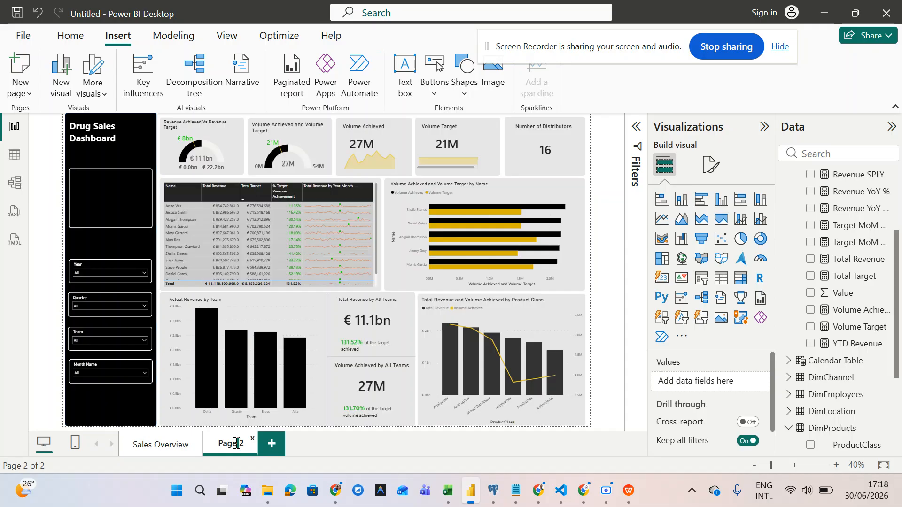
double_click(236, 444)
type("Team")
type(" Perfor")
type("ace")
key("BackSpace")
key("BackSpace")
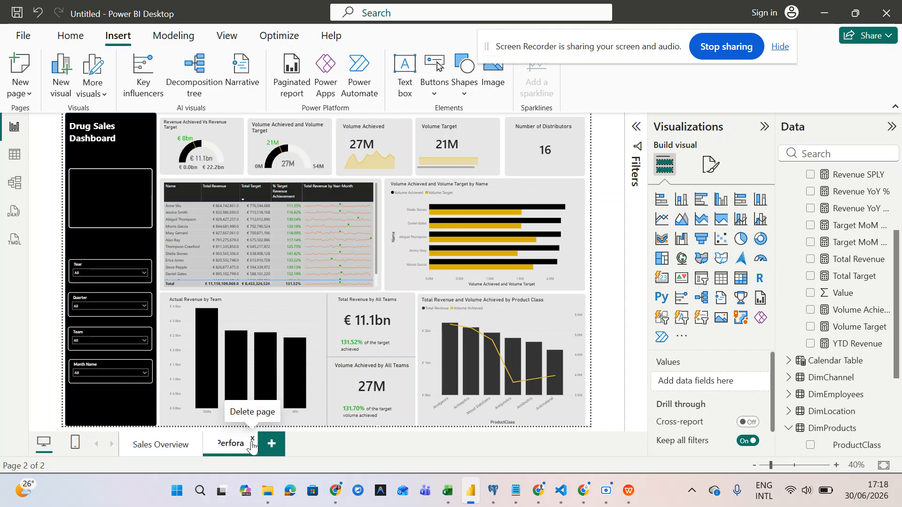
key("BackSpace")
type("mance")
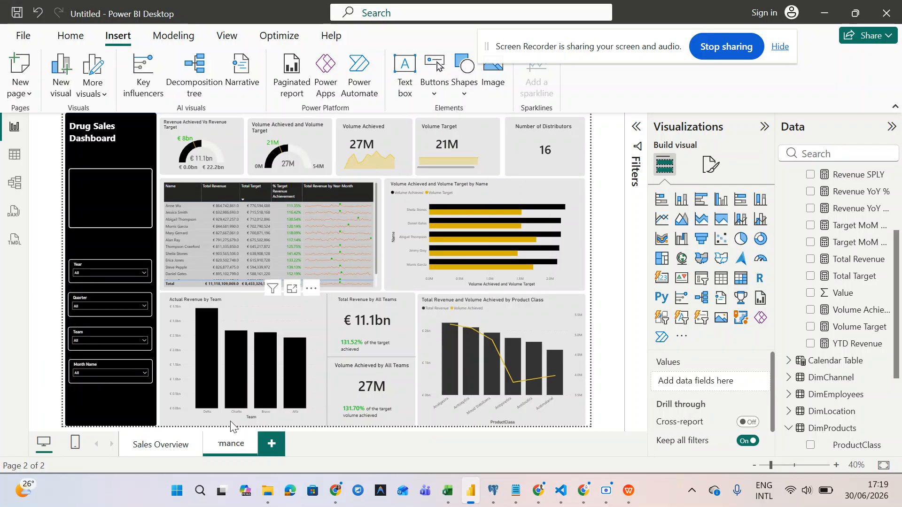
key("Return")
left_click(167, 450)
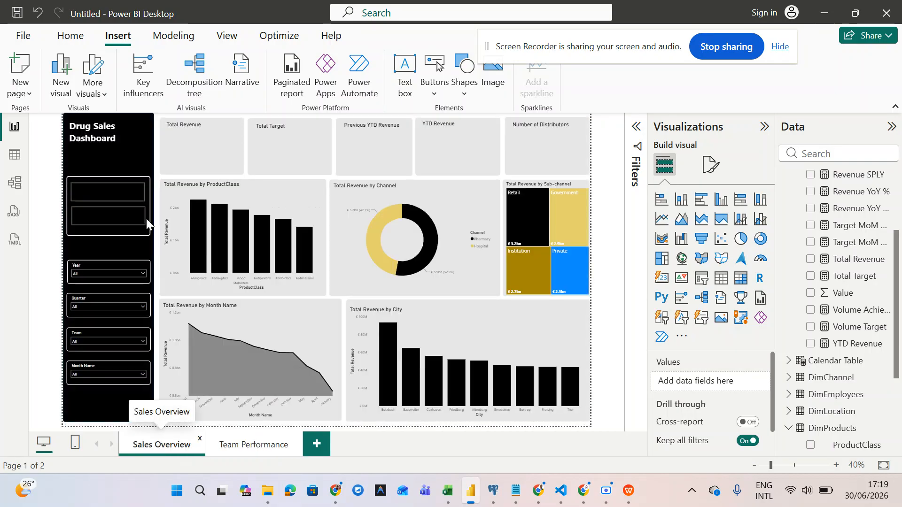
- Select the top sidebar button and round its corners to 8 px
left_click(126, 195)
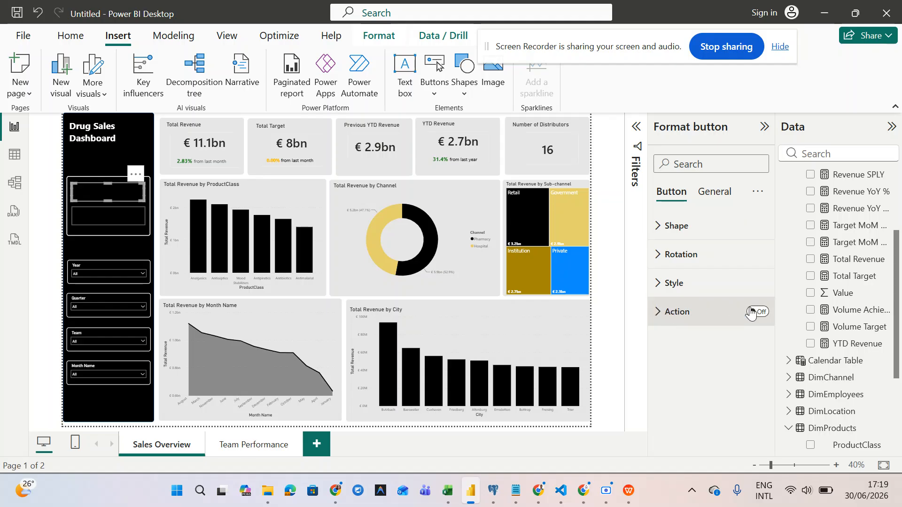
left_click(659, 235)
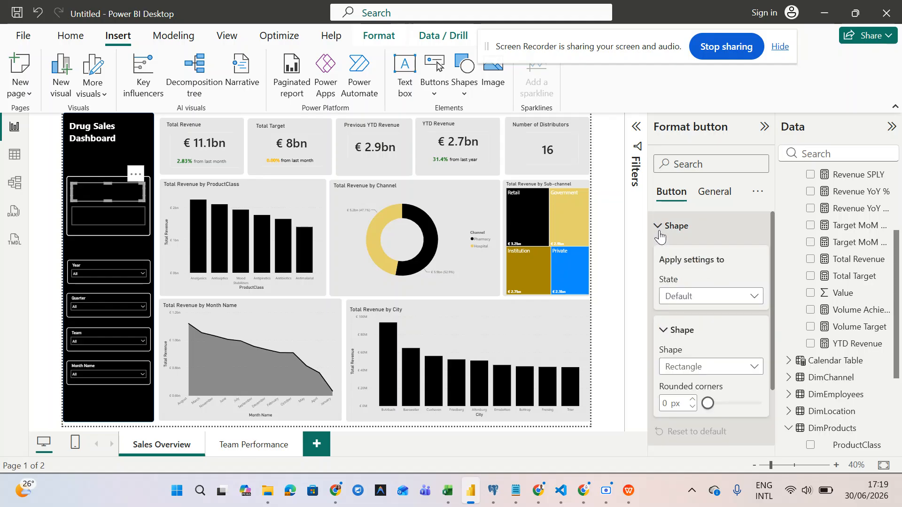
left_click(720, 300)
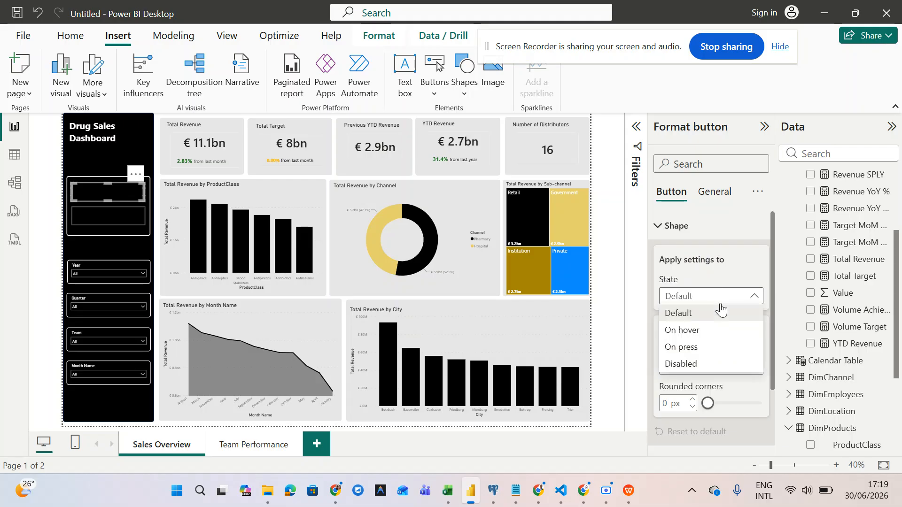
left_click(721, 310)
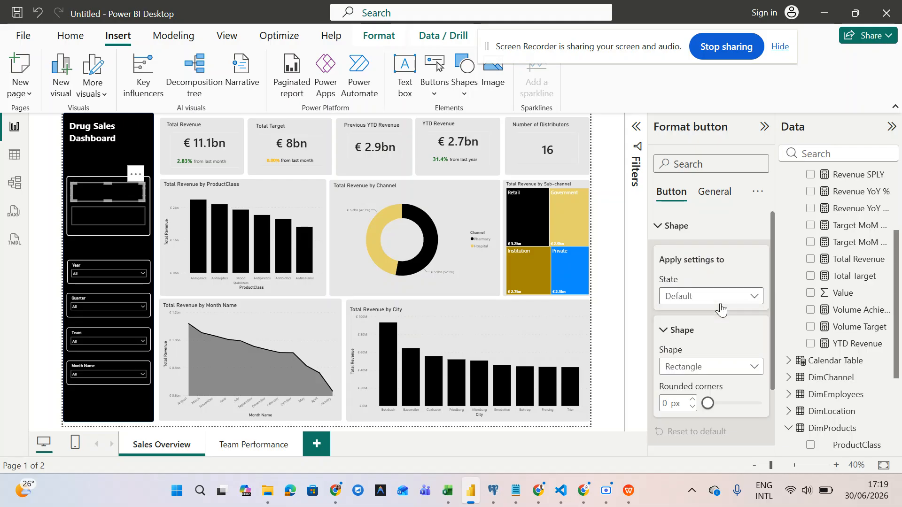
scroll(721, 303, "down", 1)
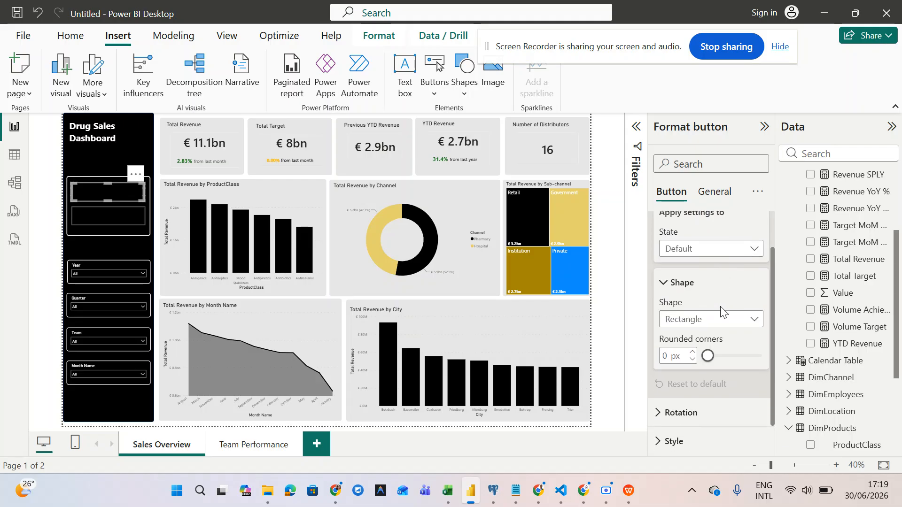
left_click_drag(709, 361, 713, 362)
- Turn the button's Style fill on, then off again, leaving it unfilled
scroll(713, 364, "down", 1)
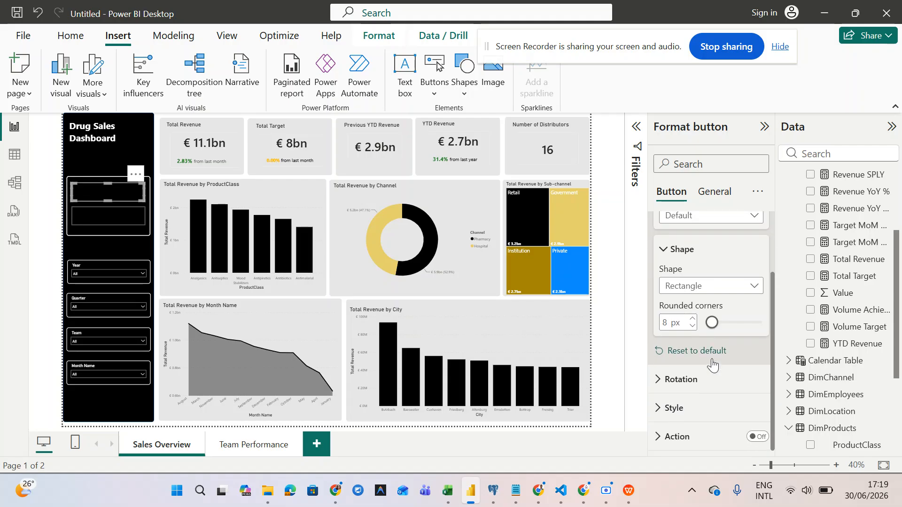
left_click(666, 408)
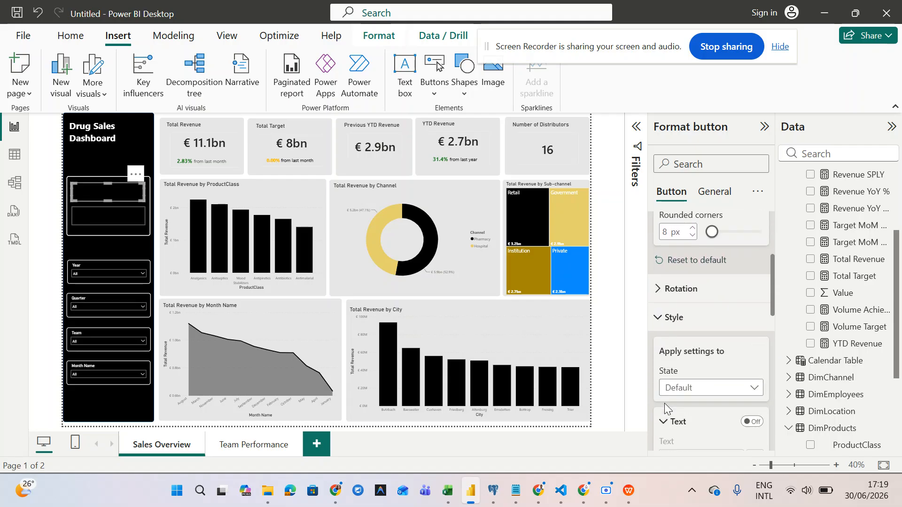
scroll(664, 405, "down", 5)
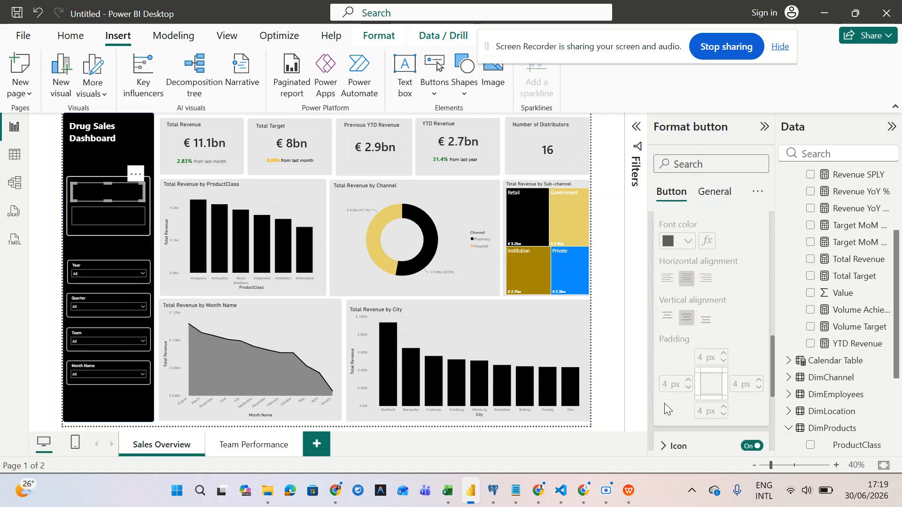
scroll(664, 405, "down", 2)
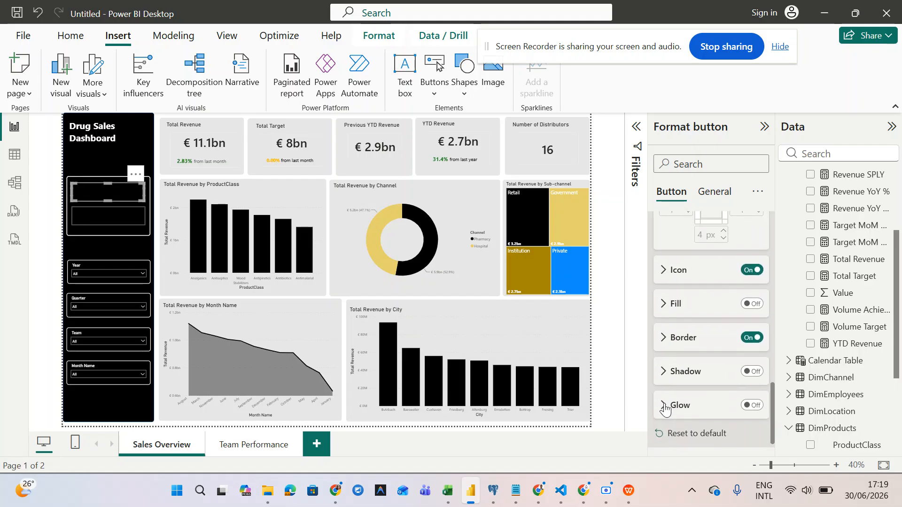
left_click(752, 304)
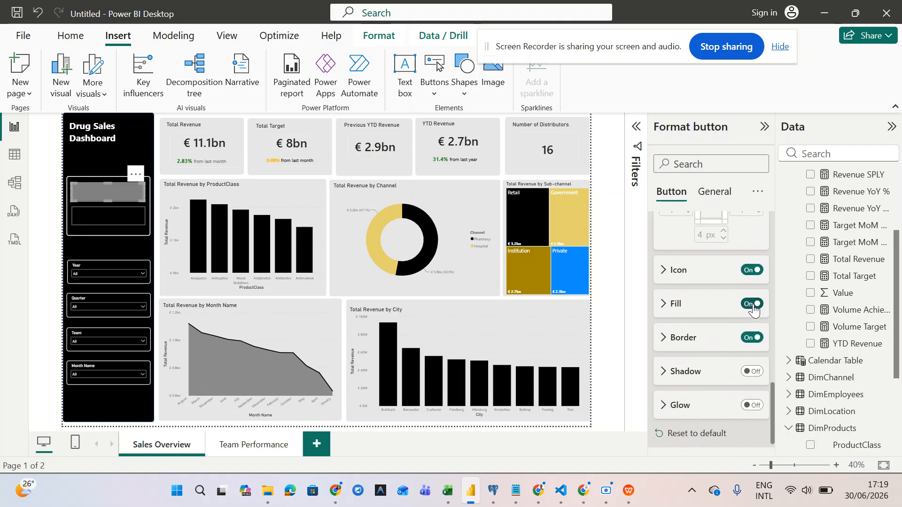
left_click(667, 304)
scroll(695, 372, "down", 4)
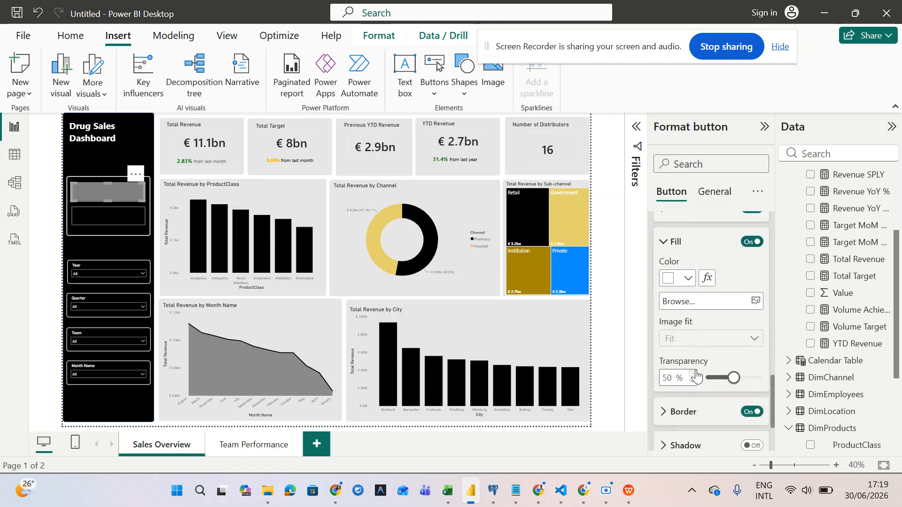
scroll(696, 374, "up", 2)
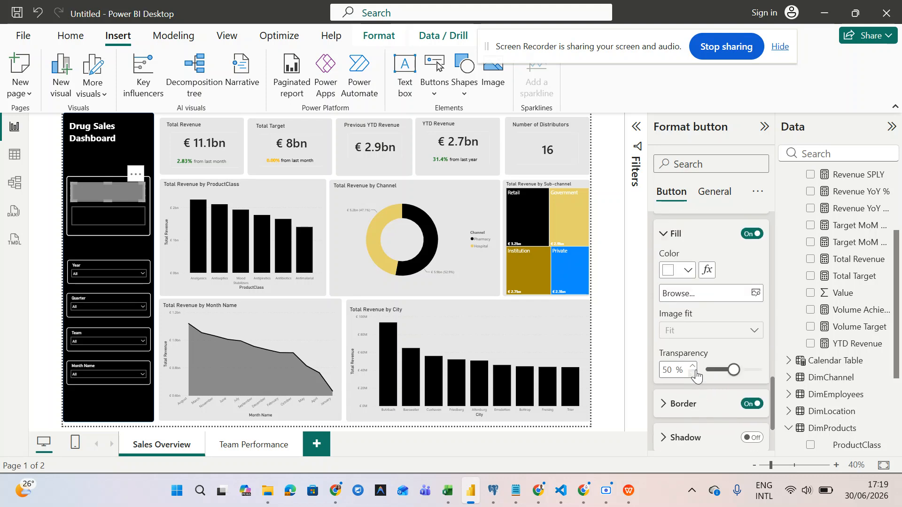
left_click(752, 233)
scroll(675, 311, "up", 6)
scroll(676, 311, "down", 5)
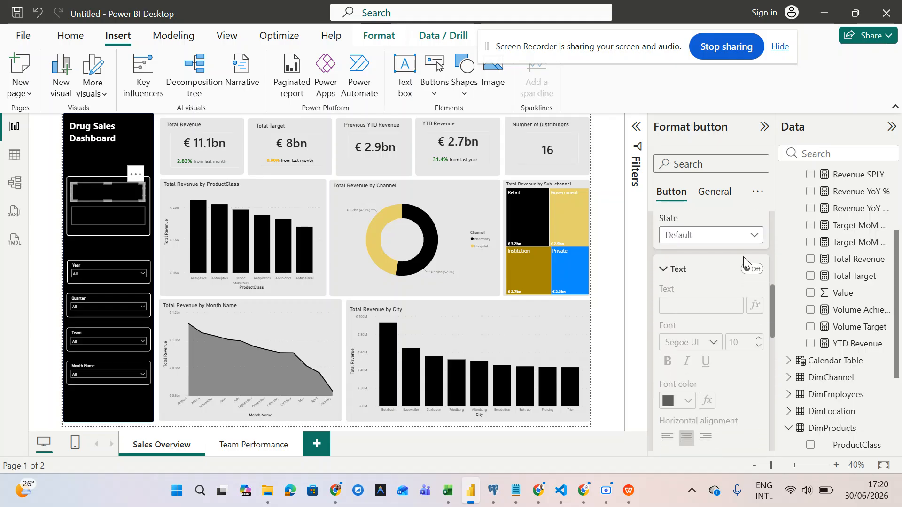
- Turn on the button's text and enter the label 'Sales Overview'
left_click(752, 269)
left_click(690, 310)
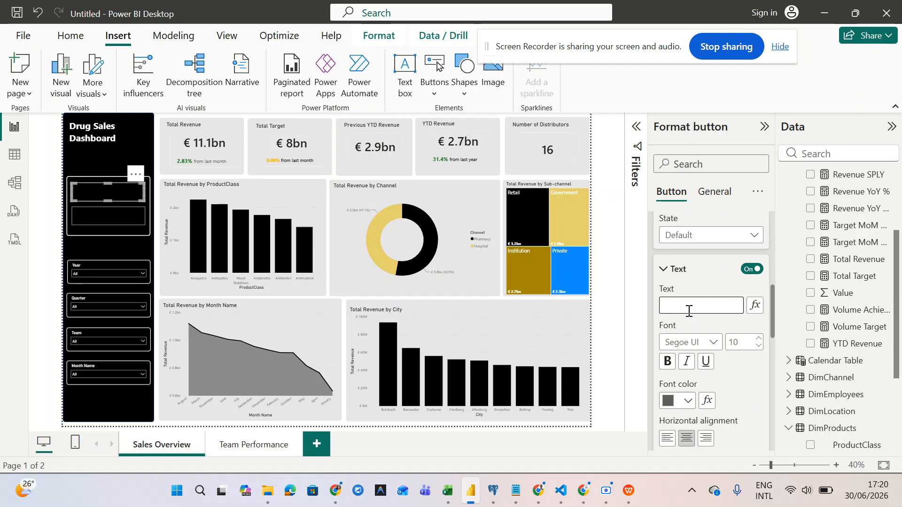
type("Sales Overw")
key("BackSpace")
type("view")
- Make the label white, right-aligned, at font size 20
left_click(688, 401)
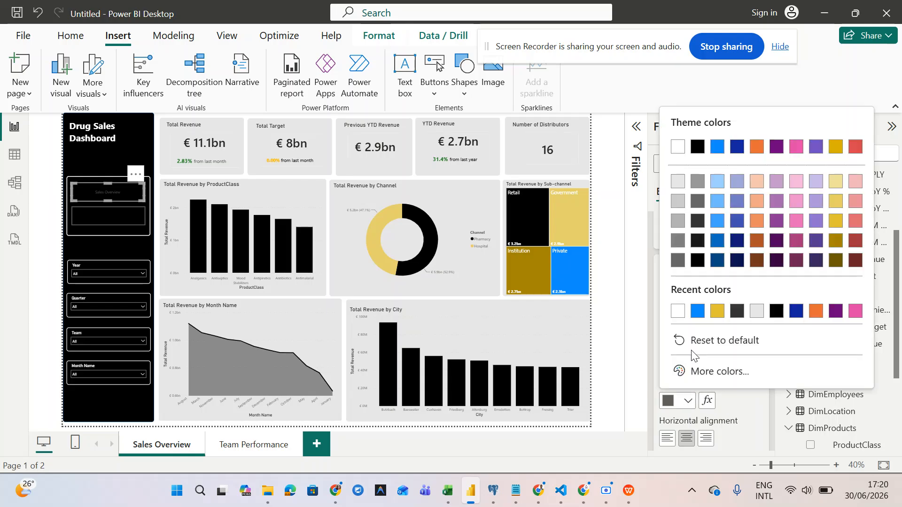
left_click(677, 312)
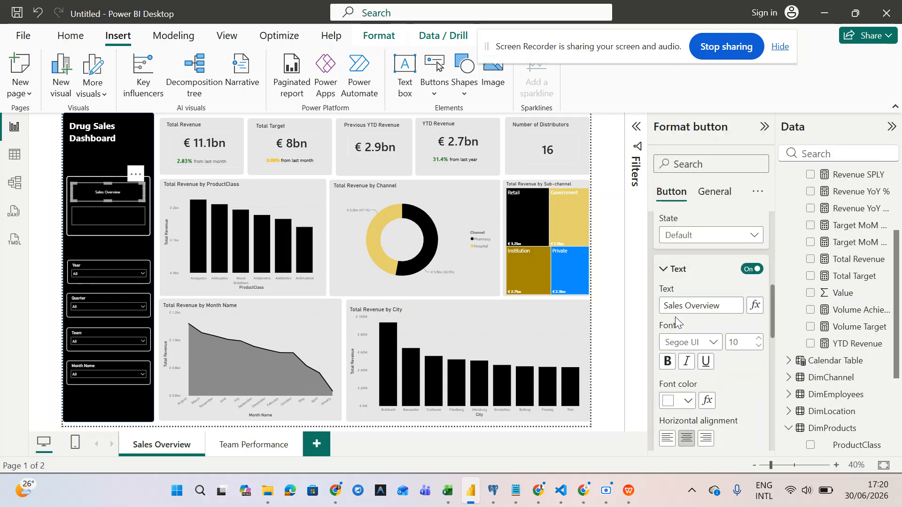
scroll(690, 421, "down", 1)
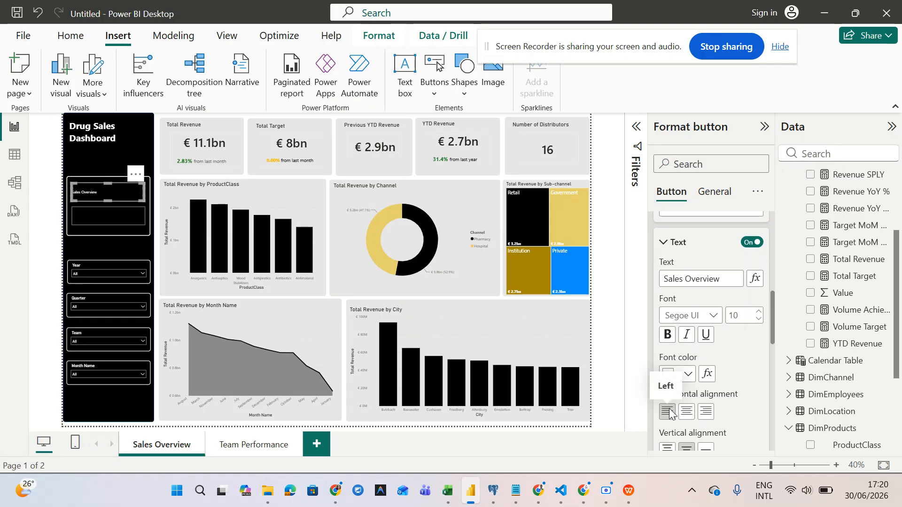
left_click(758, 311)
left_click(756, 312)
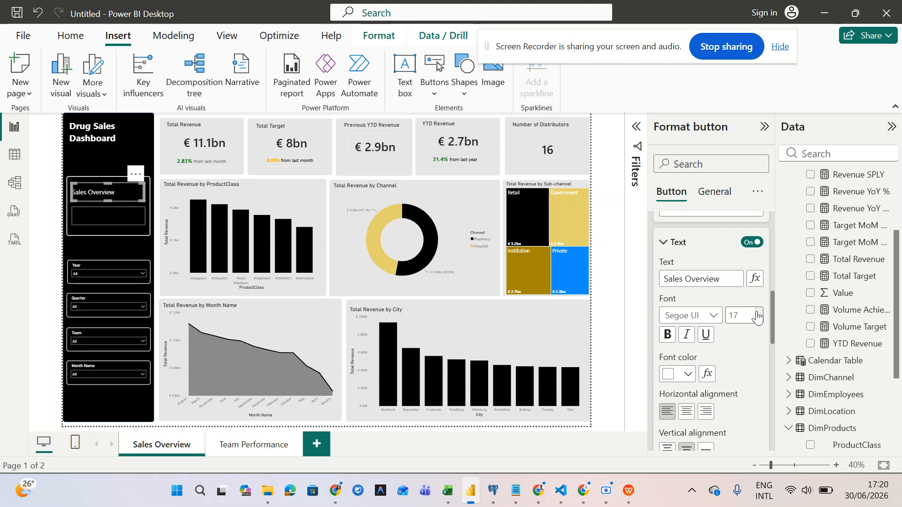
left_click(710, 416)
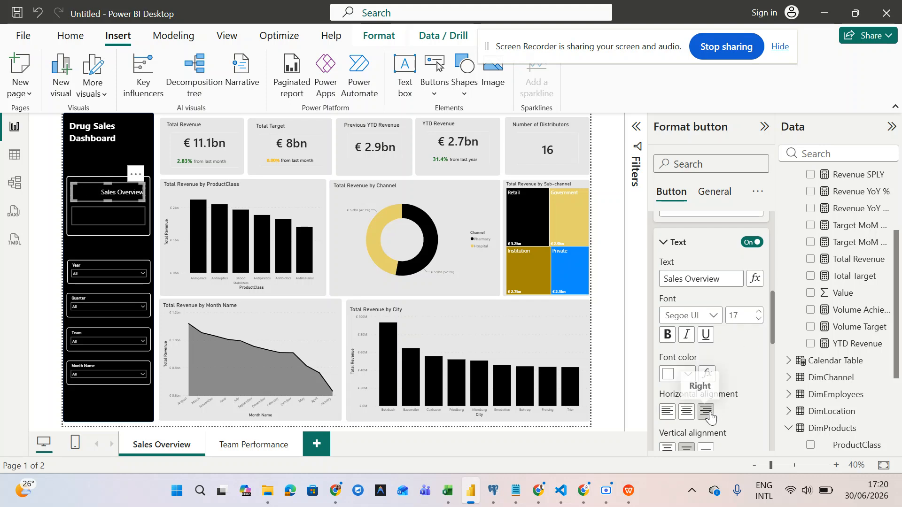
left_click(760, 311)
left_click(760, 311)
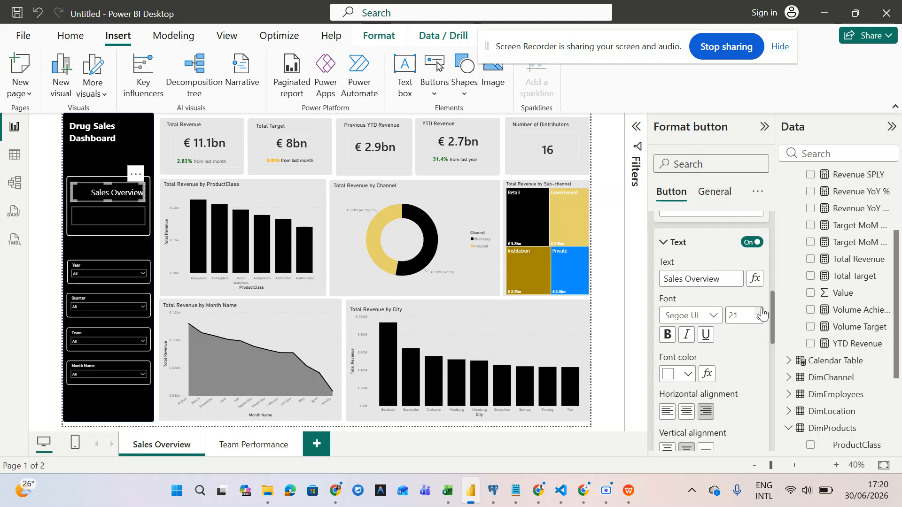
left_click(760, 321)
left_click(760, 321)
- Select the lower button, turn its text on, and enter the label 'Team Performance'
left_click(122, 215)
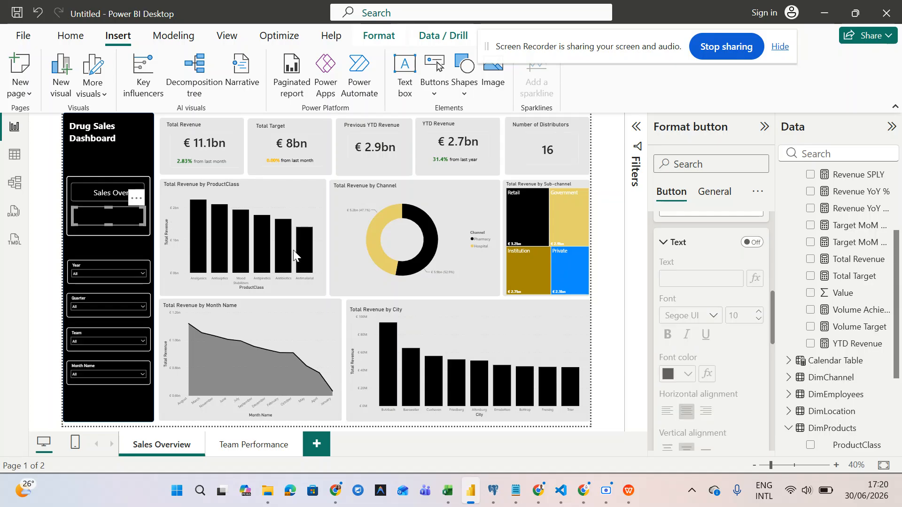
scroll(709, 348, "up", 2)
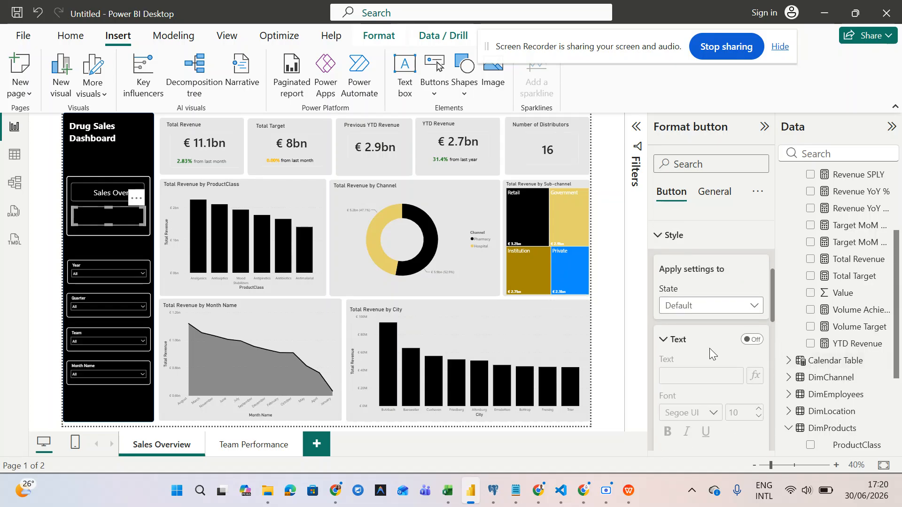
scroll(712, 356, "down", 2)
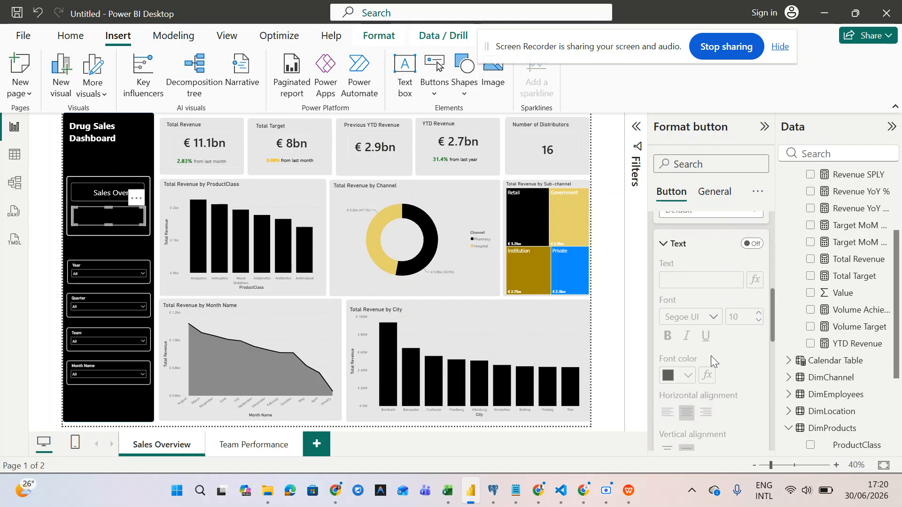
left_click(751, 244)
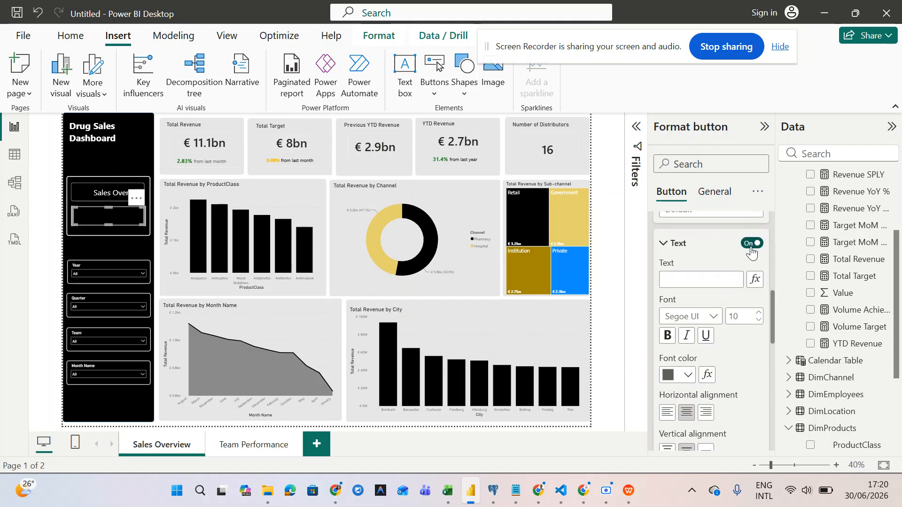
left_click(690, 282)
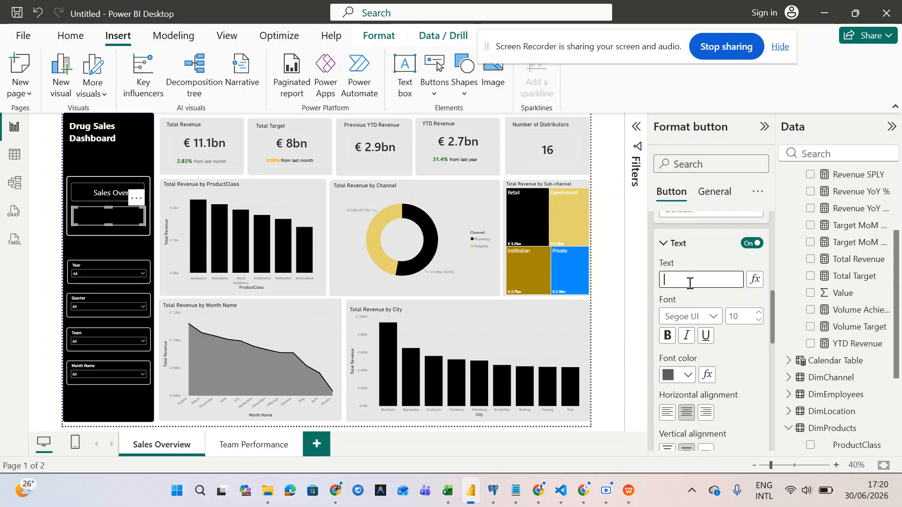
type("Team Performance")
- Make the label white, right-aligned, and size 20 to match the Sales Overview button
left_click(689, 376)
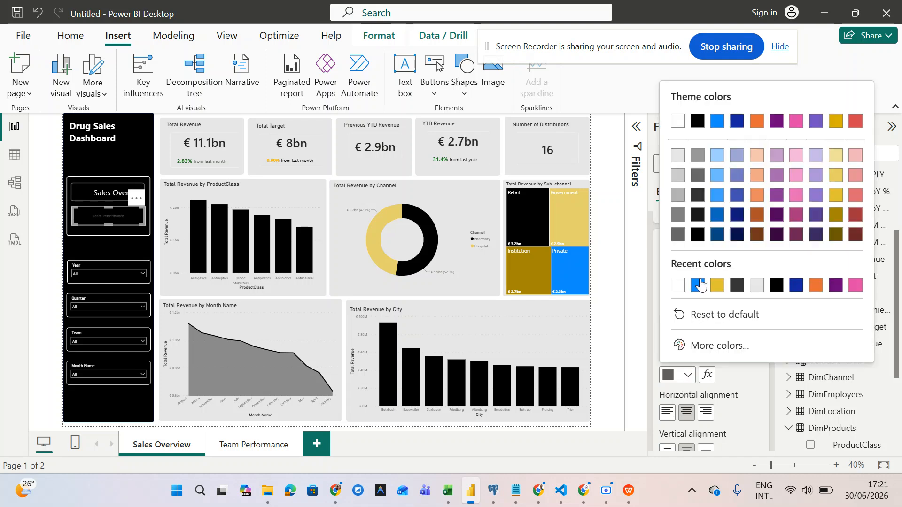
left_click(678, 285)
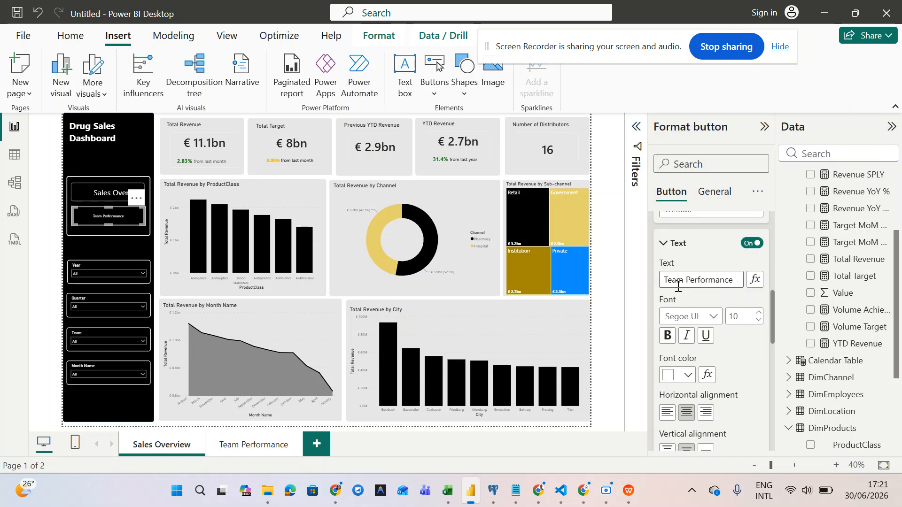
left_click(705, 413)
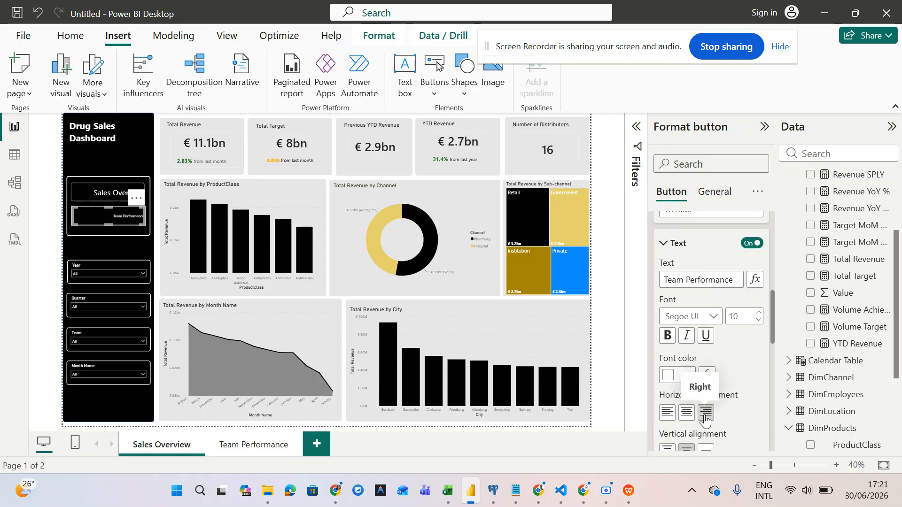
left_click(760, 313)
left_click(761, 313)
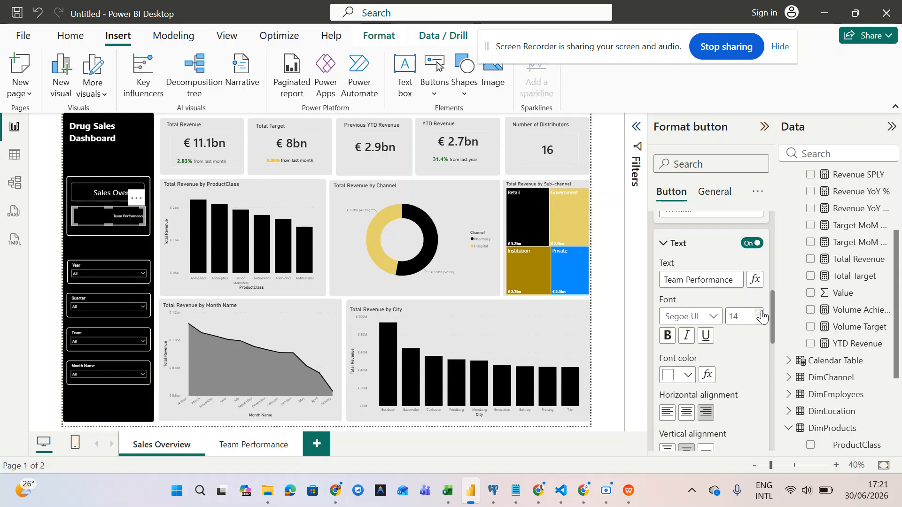
left_click(762, 313)
left_click(761, 313)
left_click(84, 199)
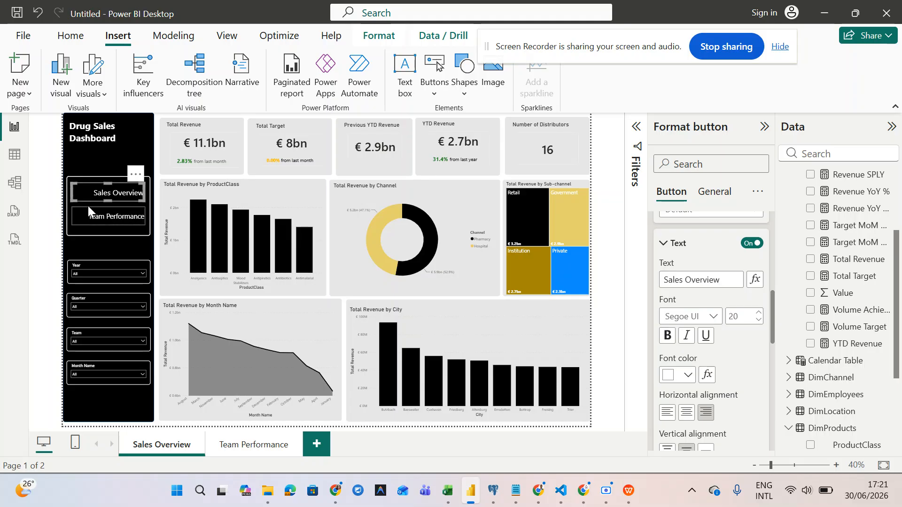
left_click(89, 217)
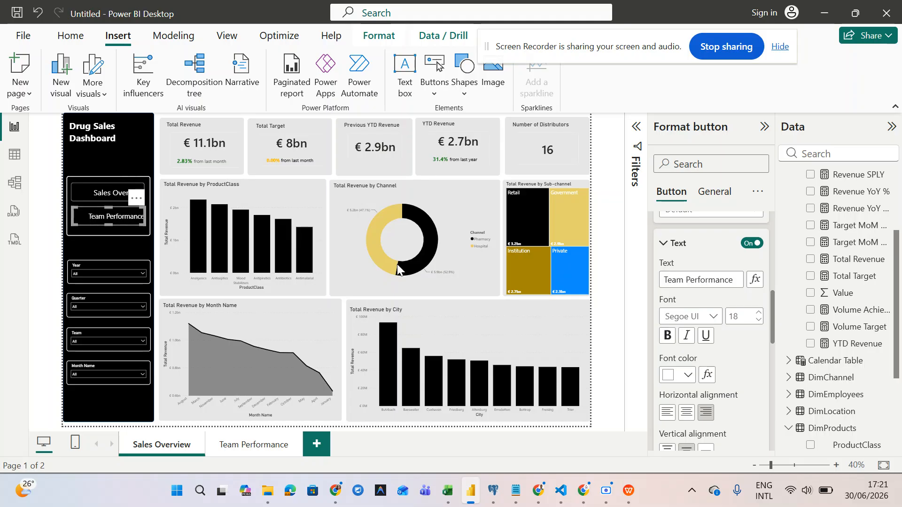
left_click(760, 313)
left_click(87, 194)
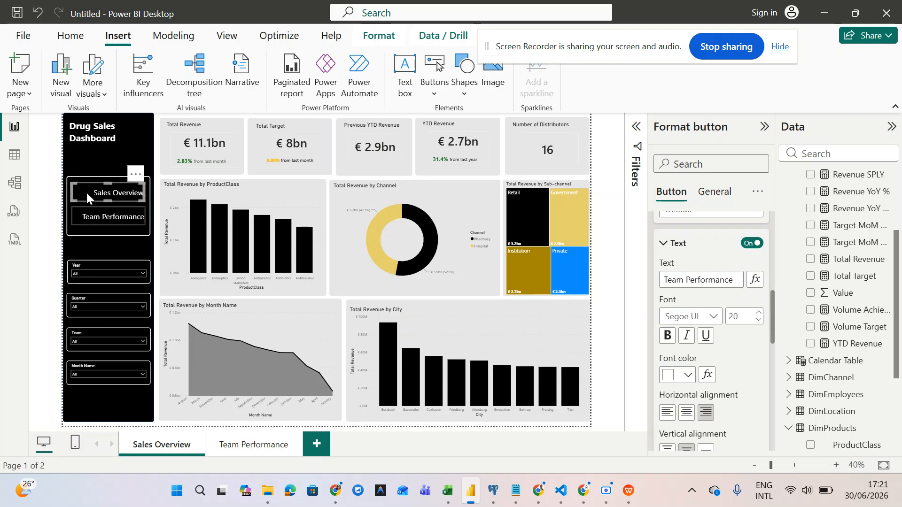
left_click(88, 215)
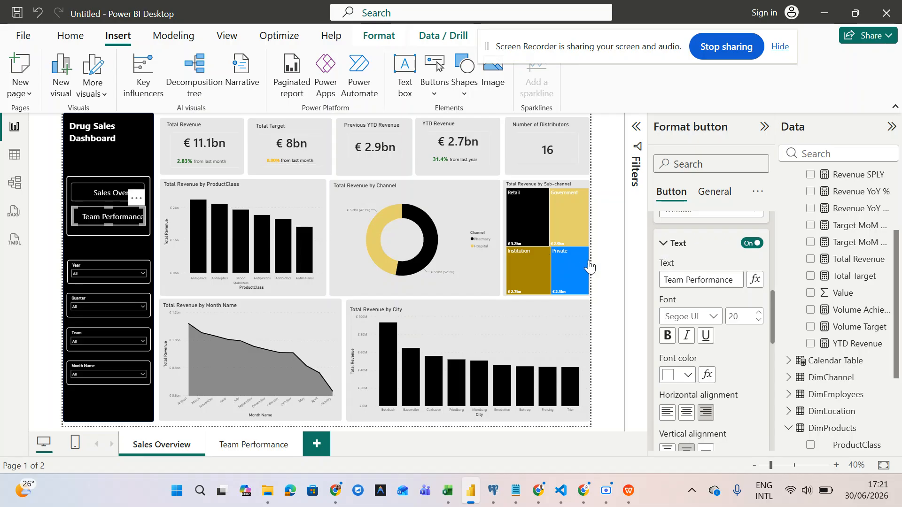
left_click(96, 193)
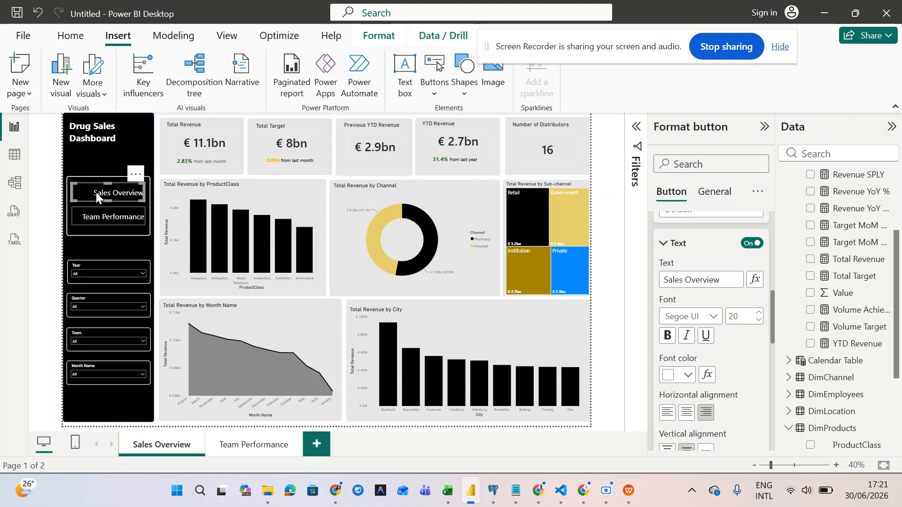
left_click(96, 210)
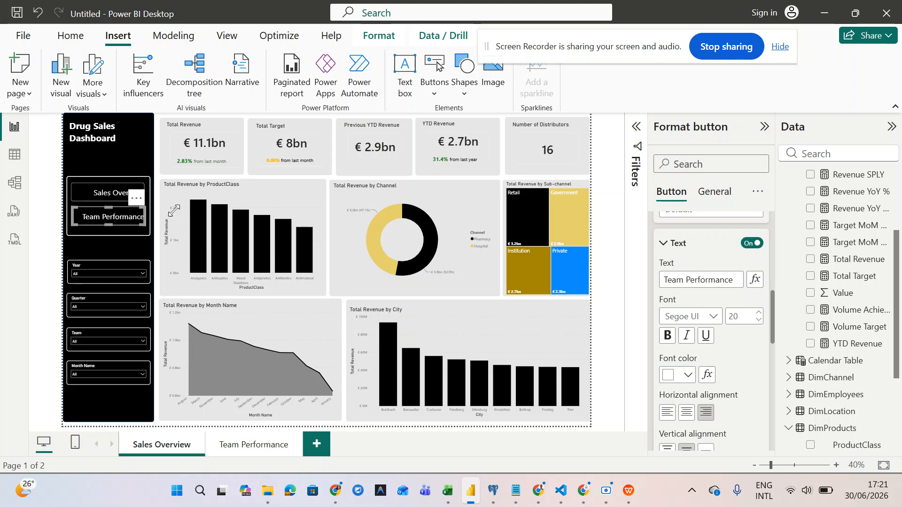
- Turn on the button's action as Page navigation with destination Team Performance
scroll(686, 275, "up", 3)
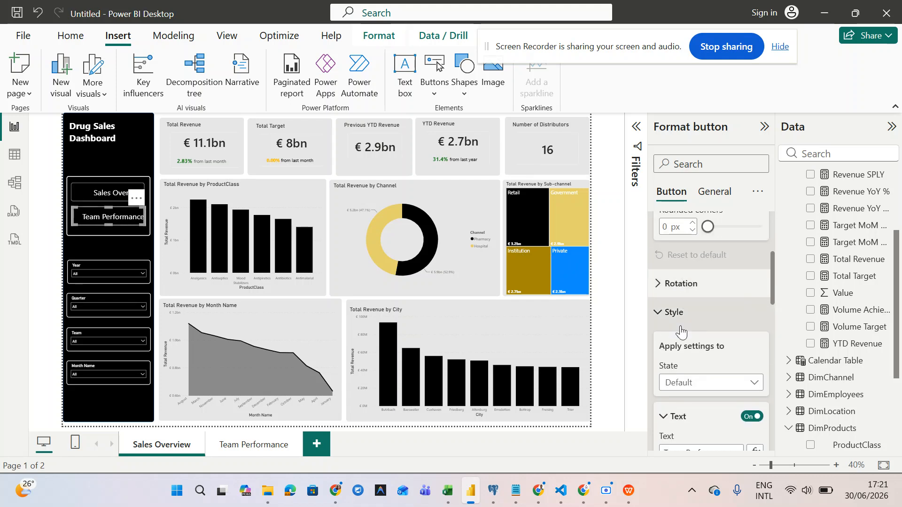
left_click(659, 311)
scroll(658, 312, "up", 2)
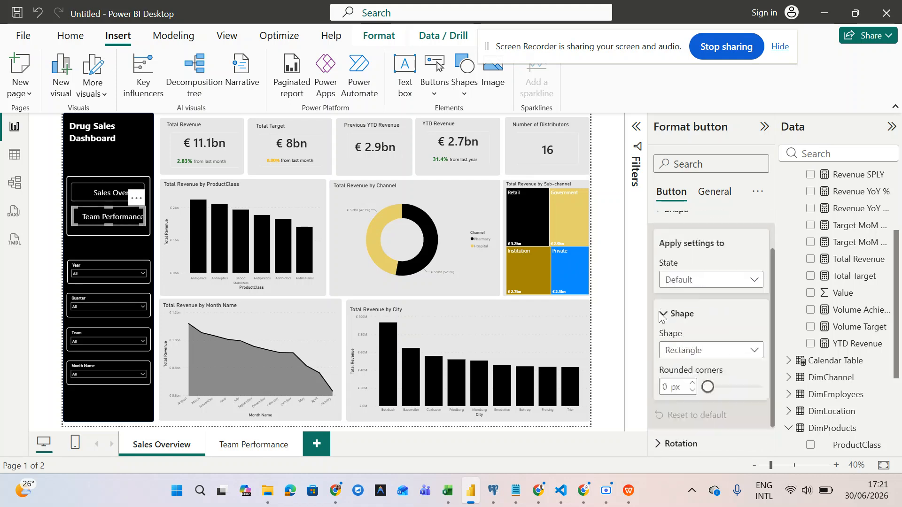
left_click(660, 229)
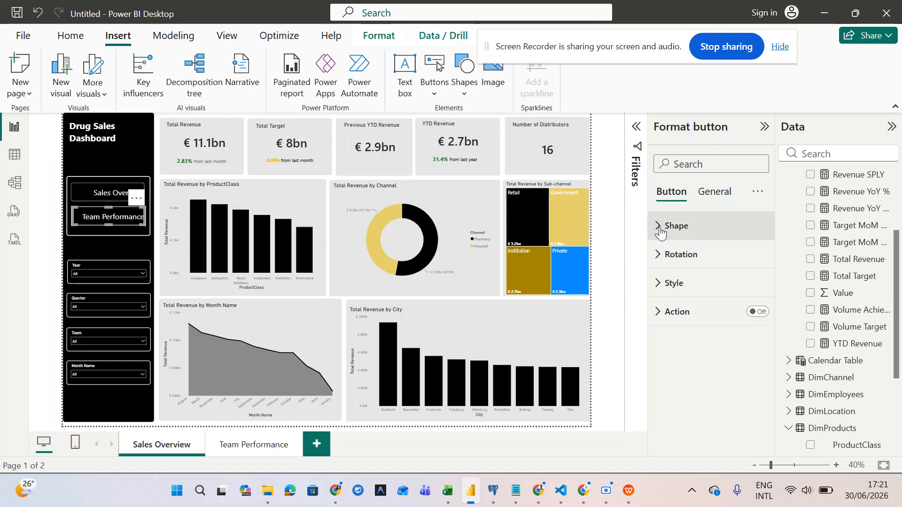
left_click(765, 313)
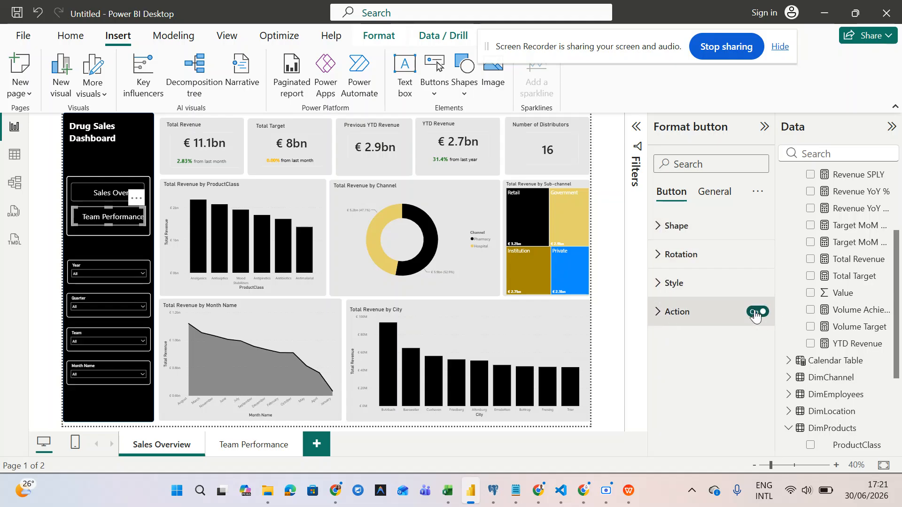
left_click(659, 312)
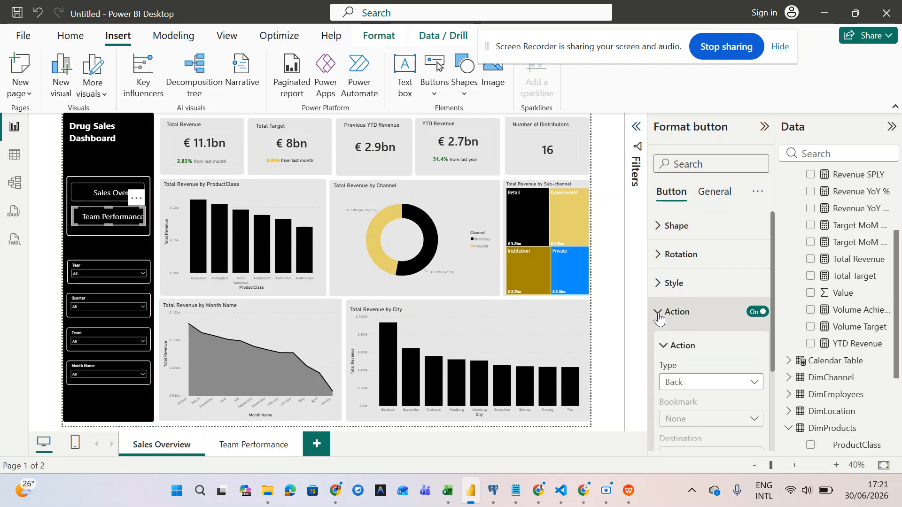
scroll(658, 312, "down", 2)
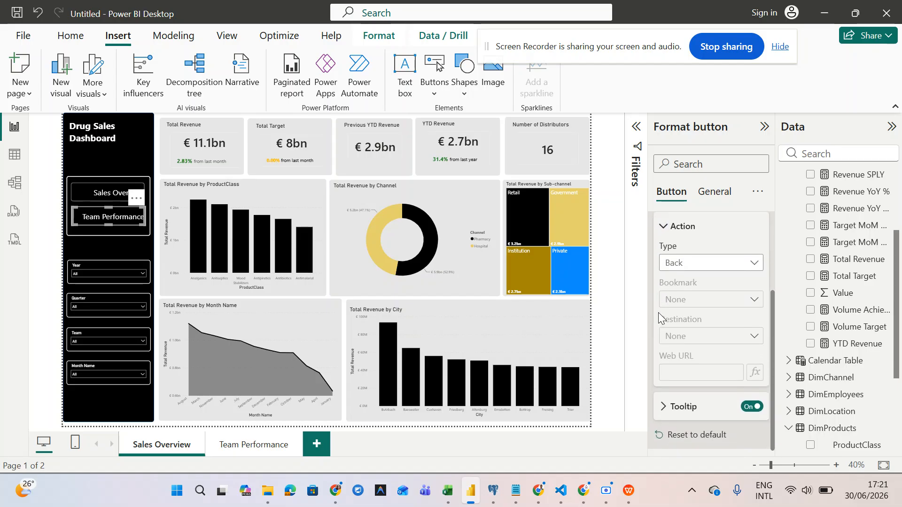
left_click(700, 267)
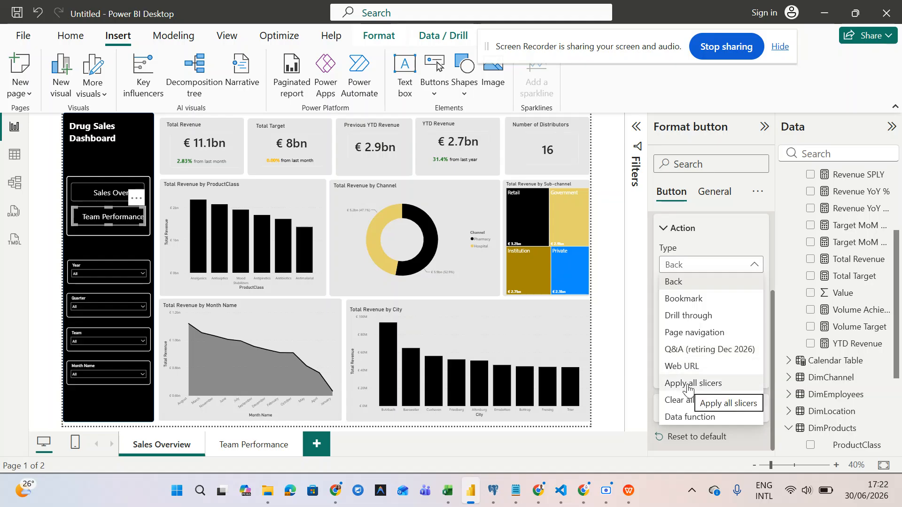
left_click(694, 333)
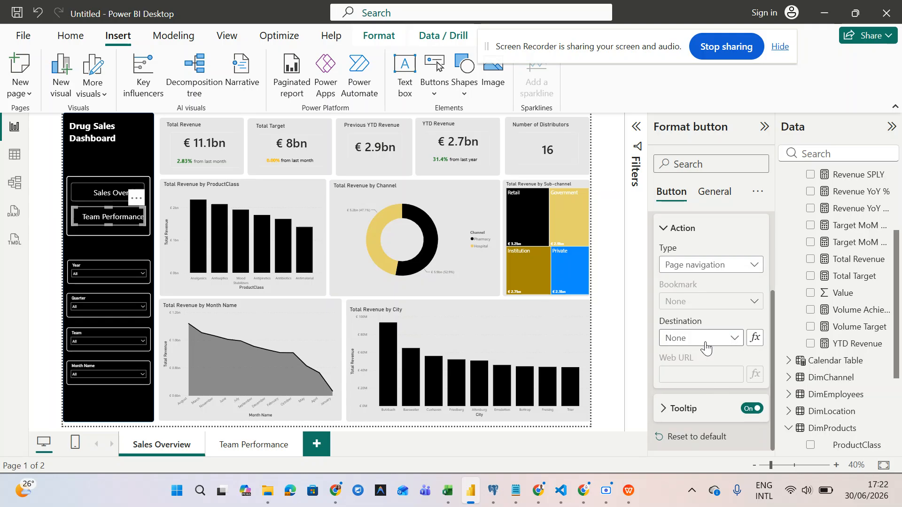
left_click(707, 347)
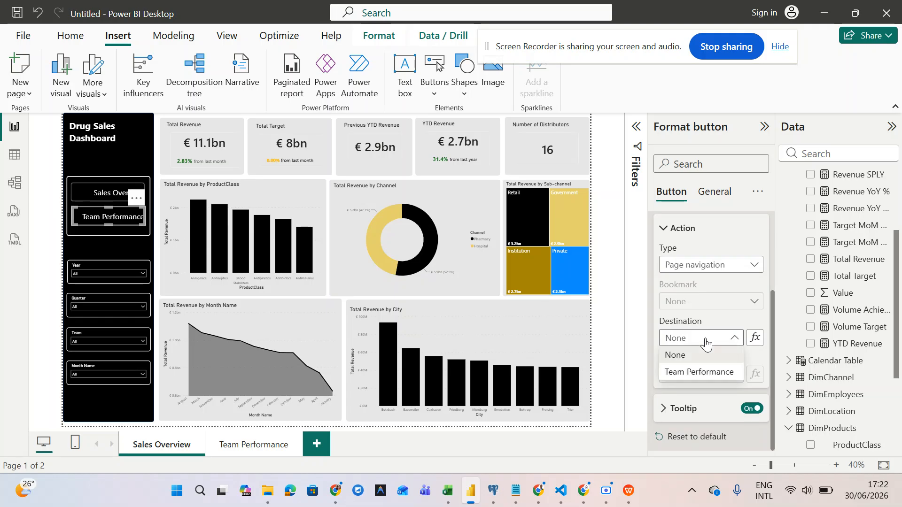
left_click(700, 372)
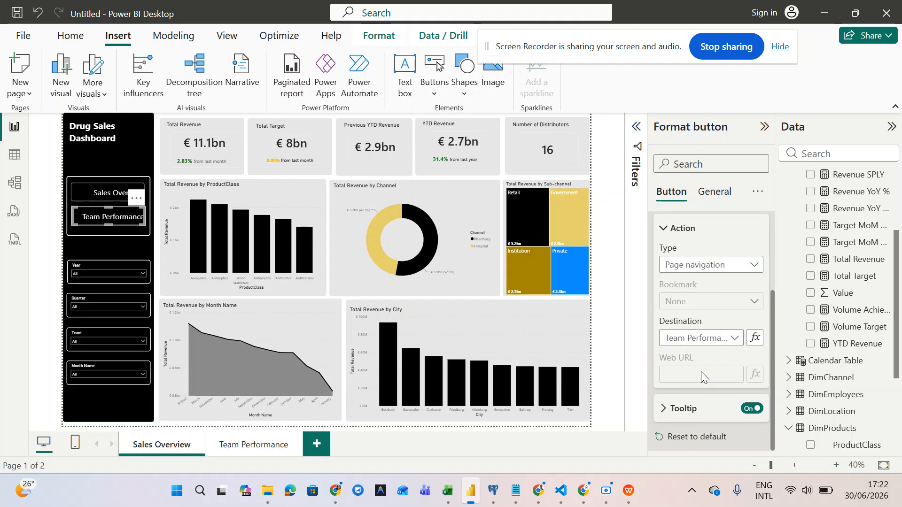
scroll(701, 372, "up", 3)
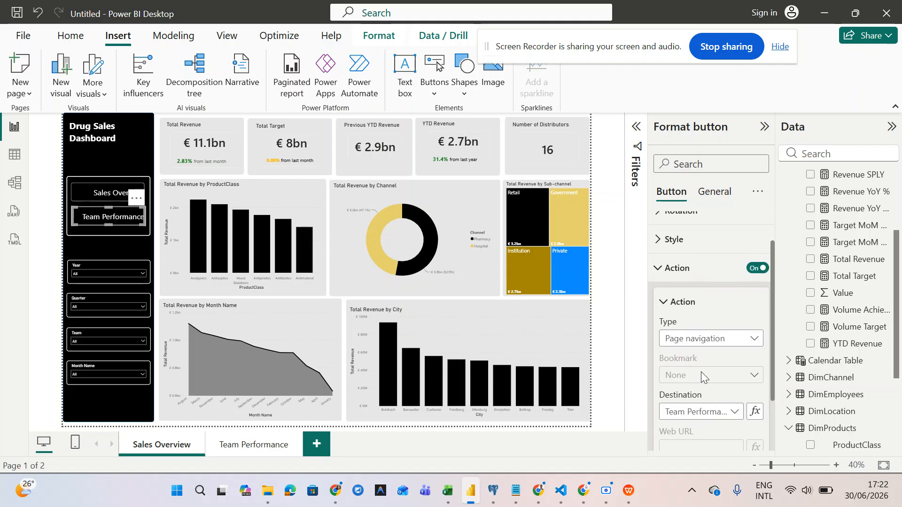
scroll(701, 371, "down", 3)
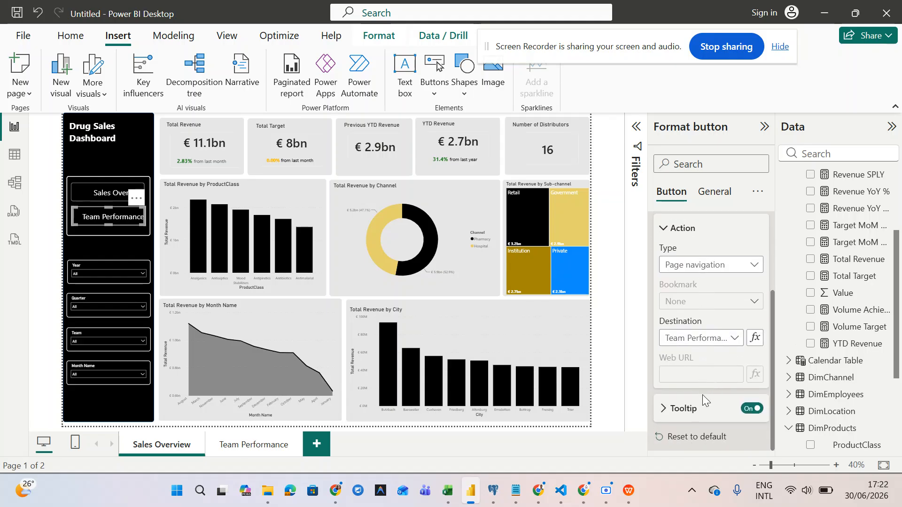
- Give the Team Performance button the tooltip text 'Take me to team performance page'
left_click(663, 416)
left_click(667, 407)
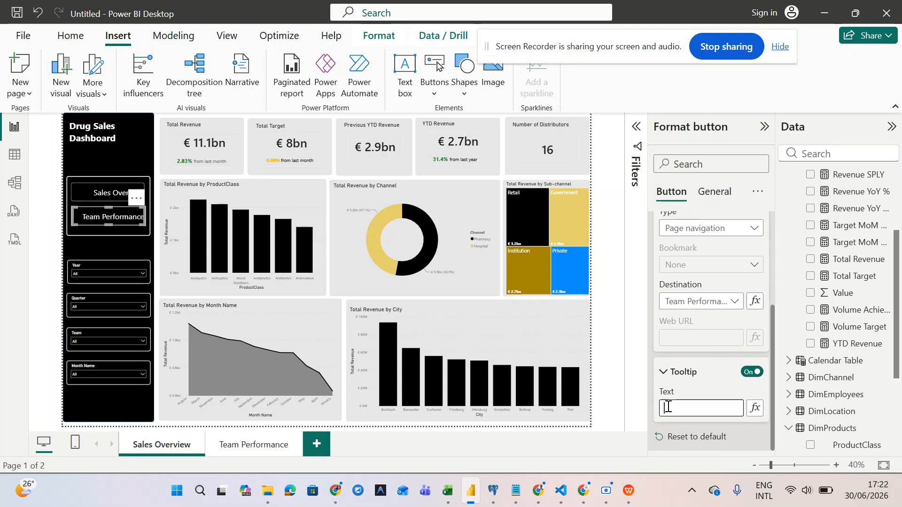
type("Take m")
type("e to")
type(" team perfo")
type("rmanc")
type("e")
type(" page")
mouse_move(129, 224)
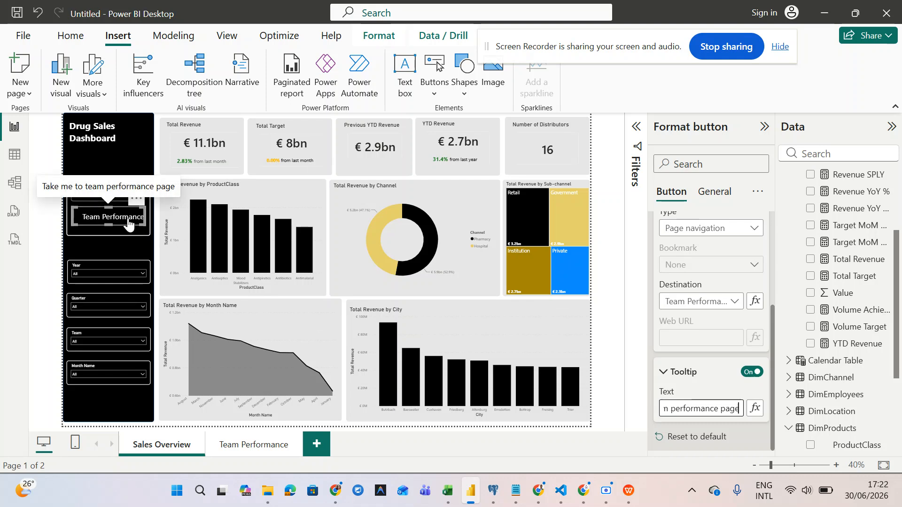
left_click(118, 226, "ctrl")
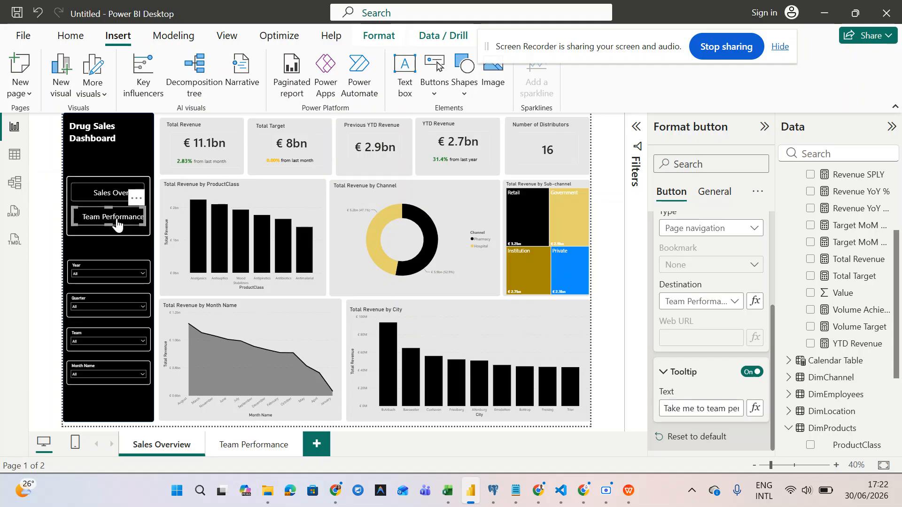
- Select the Sales Overview and Team Performance button group and carry it to the Team Performance page
left_click(117, 221, "ctrl")
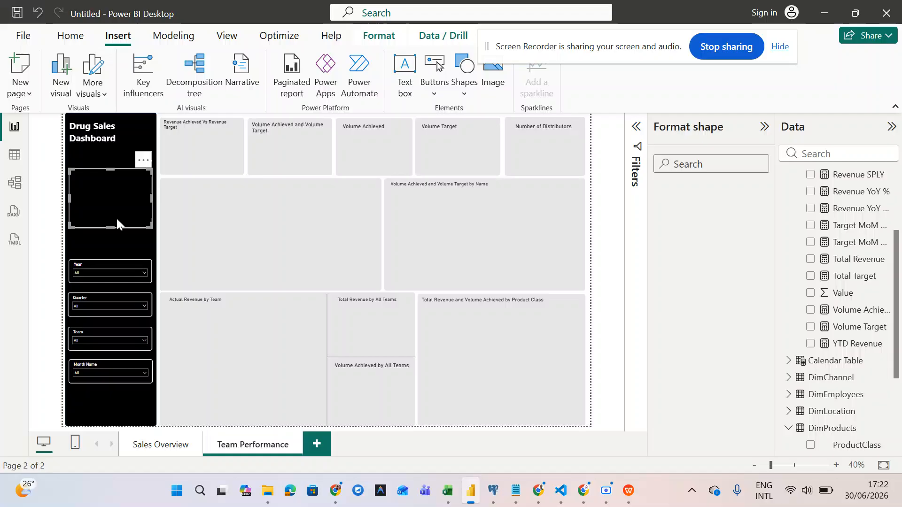
left_click(151, 446)
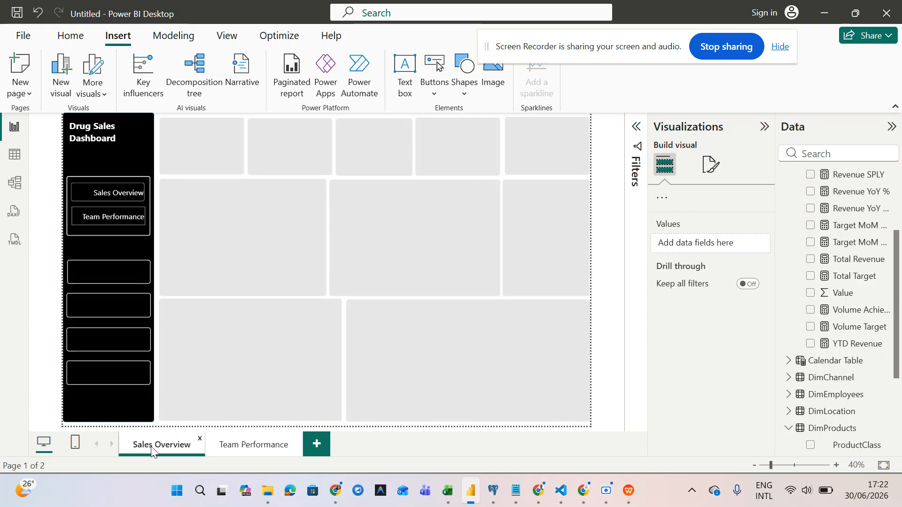
left_click(122, 195)
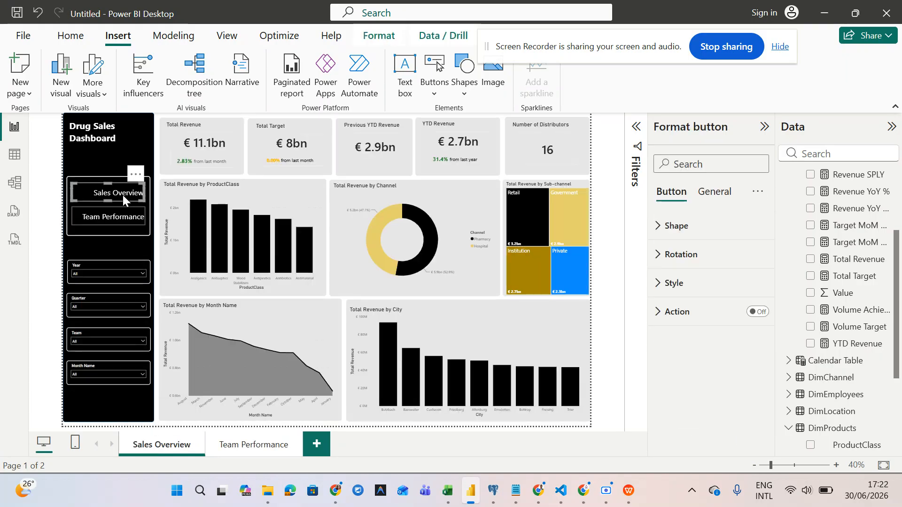
left_click(234, 450)
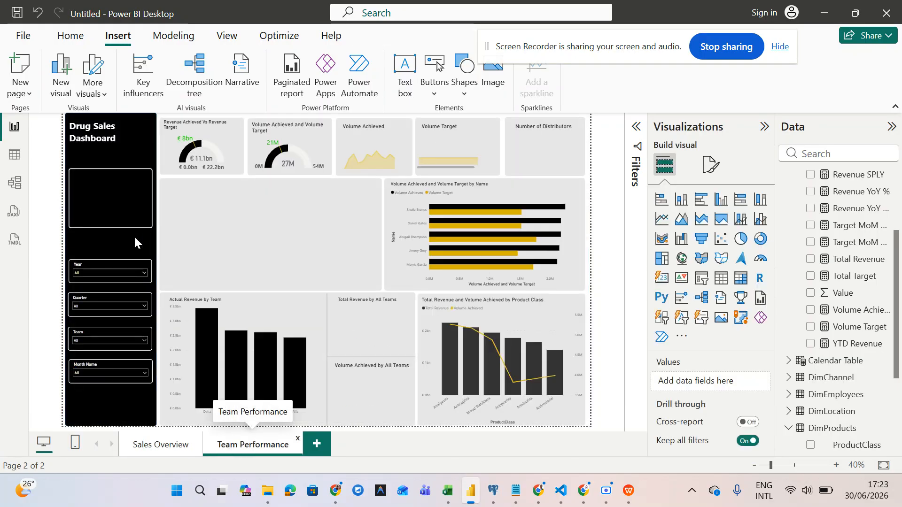
left_click(160, 446)
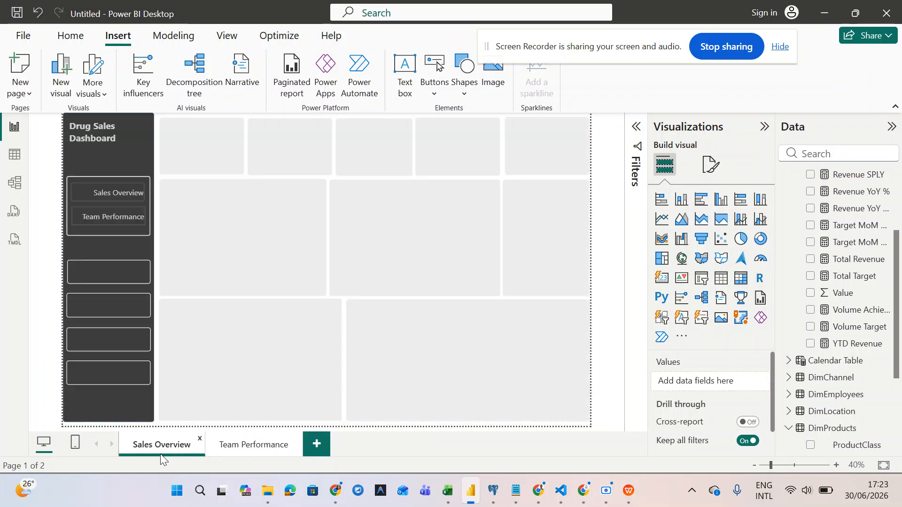
left_click(111, 220)
left_click(106, 177)
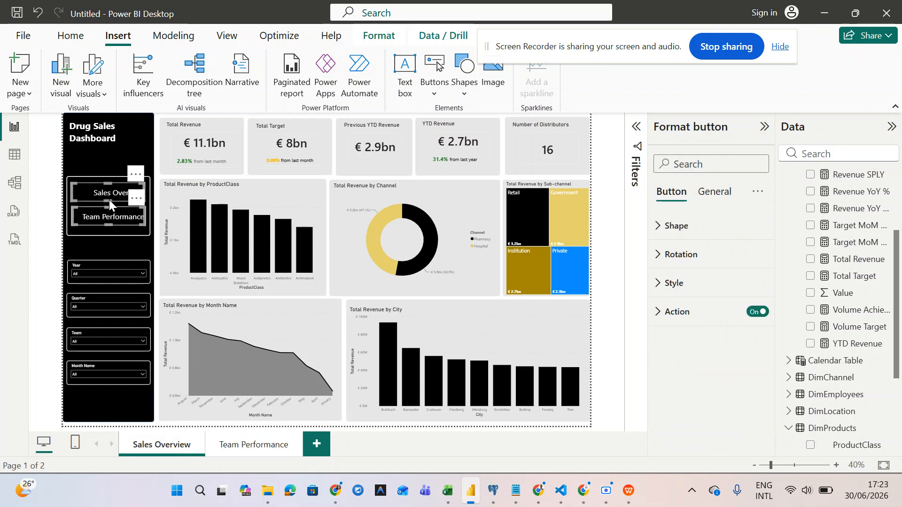
left_click(238, 450)
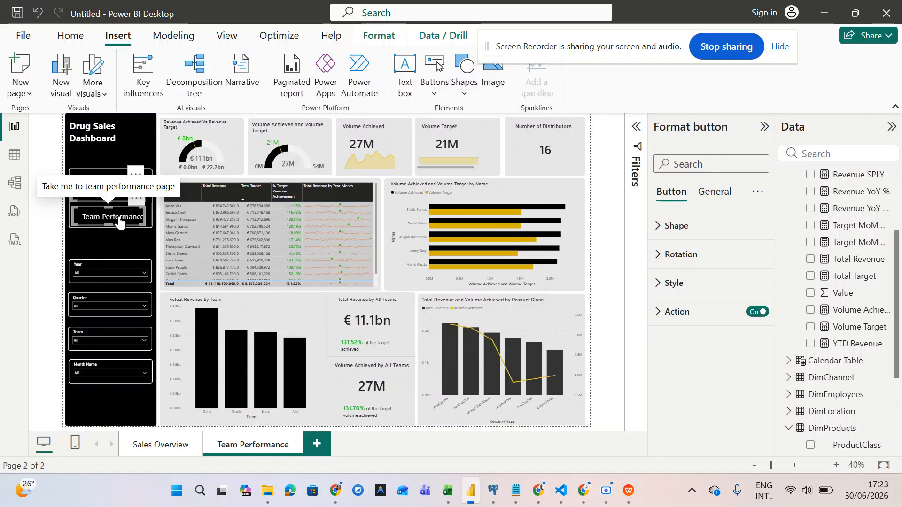
- Select the copied Sales Overview button, turn its action on, and browse the type and destination lists
left_click(83, 192)
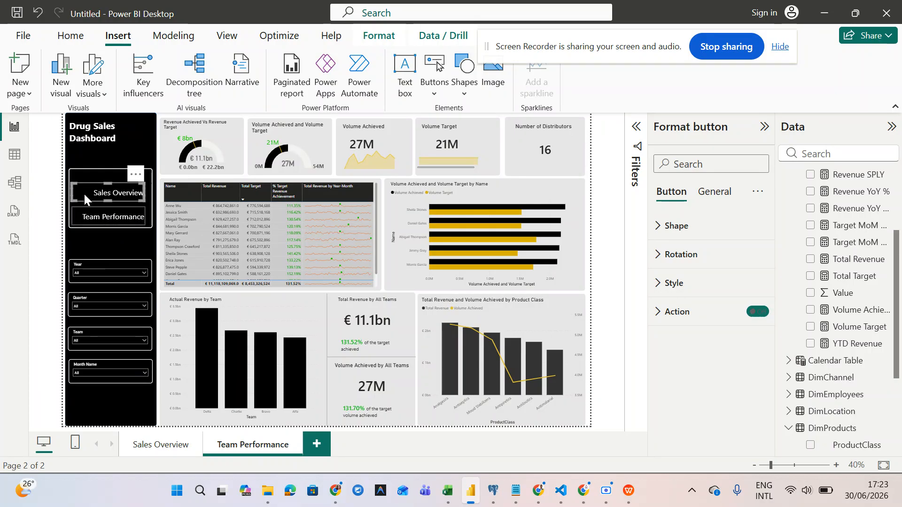
left_click(754, 311)
left_click(657, 313)
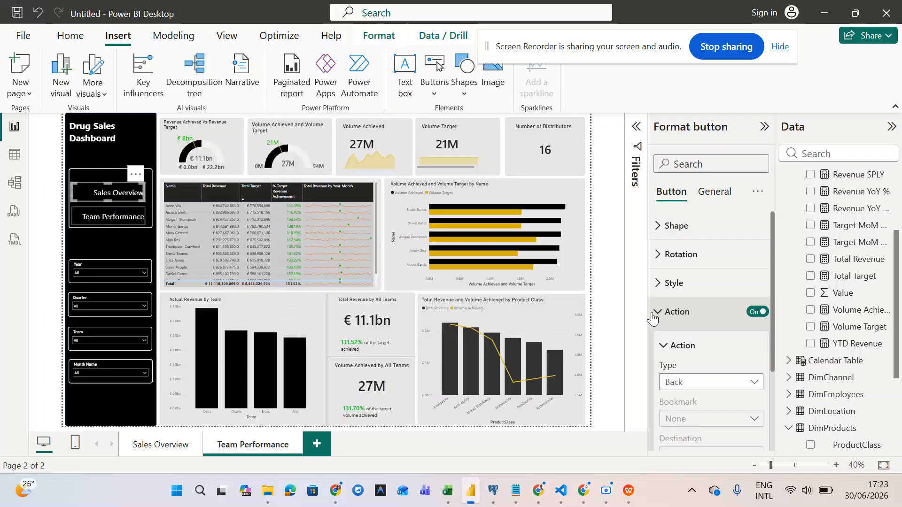
left_click(684, 384)
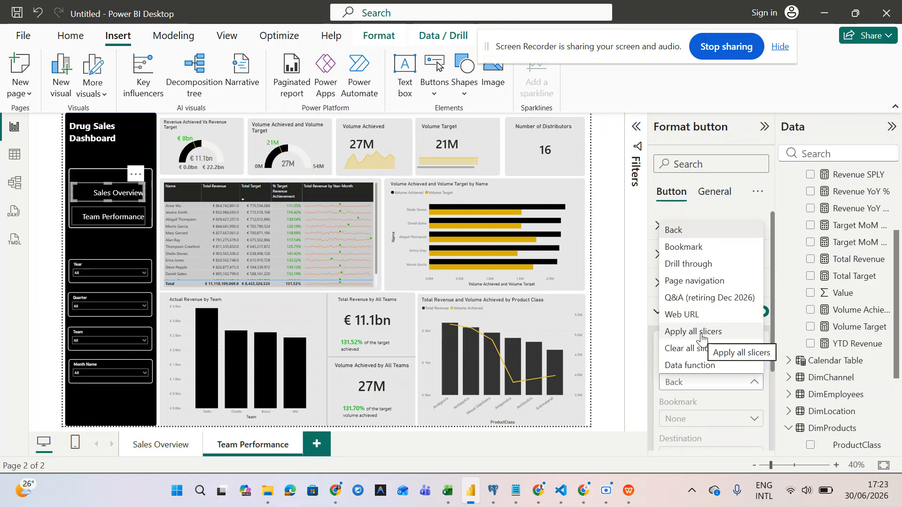
left_click(702, 282)
scroll(697, 393, "down", 1)
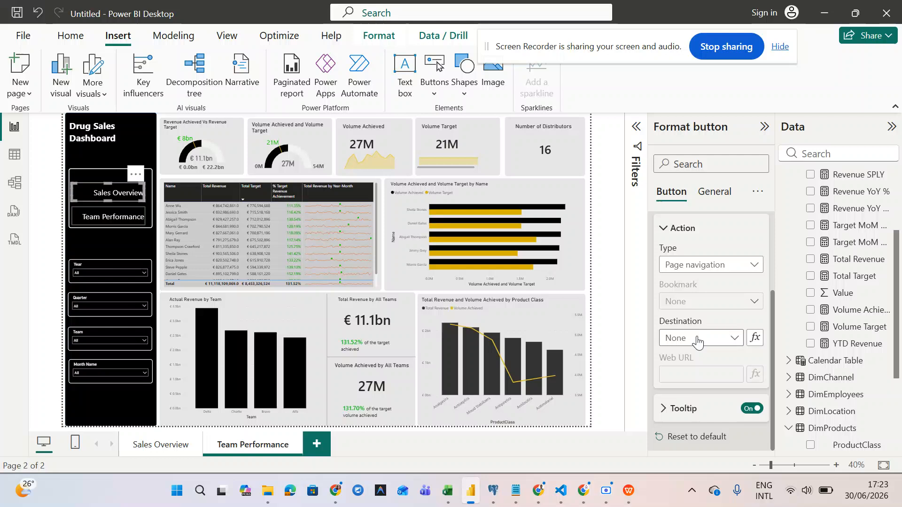
left_click(697, 340)
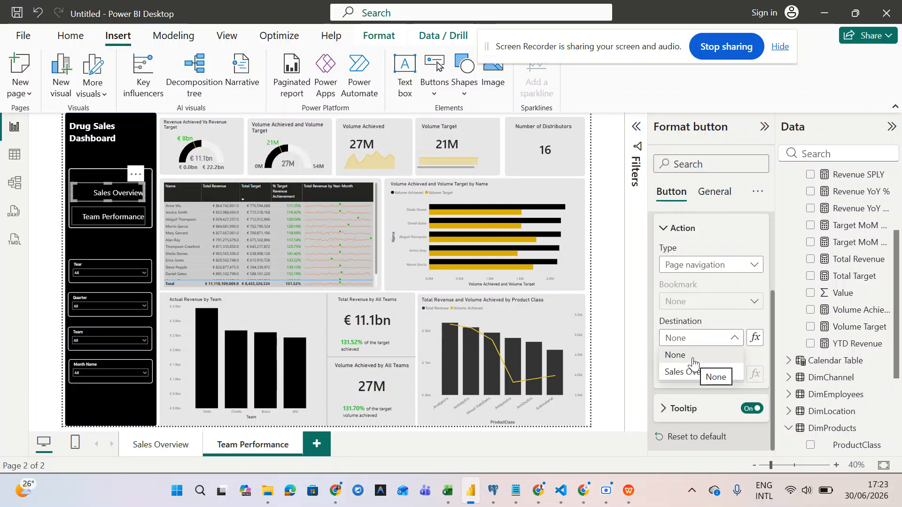
left_click(698, 268)
left_click(699, 269)
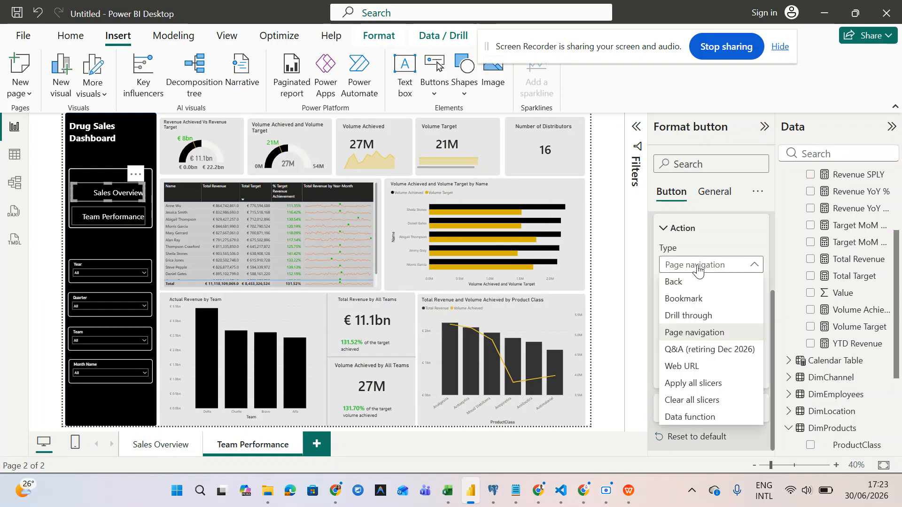
left_click(697, 281)
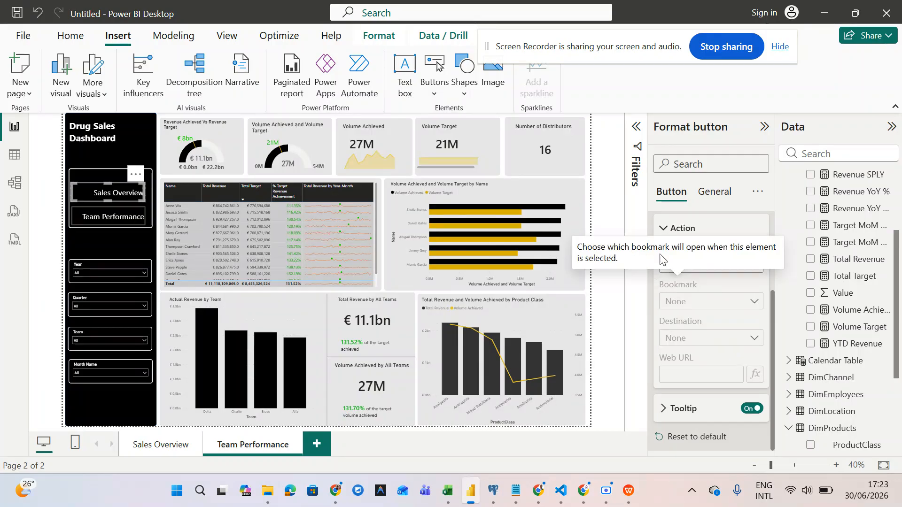
- Set the action type to Page navigation, leaving the destination unselected
scroll(706, 297, "up", 1)
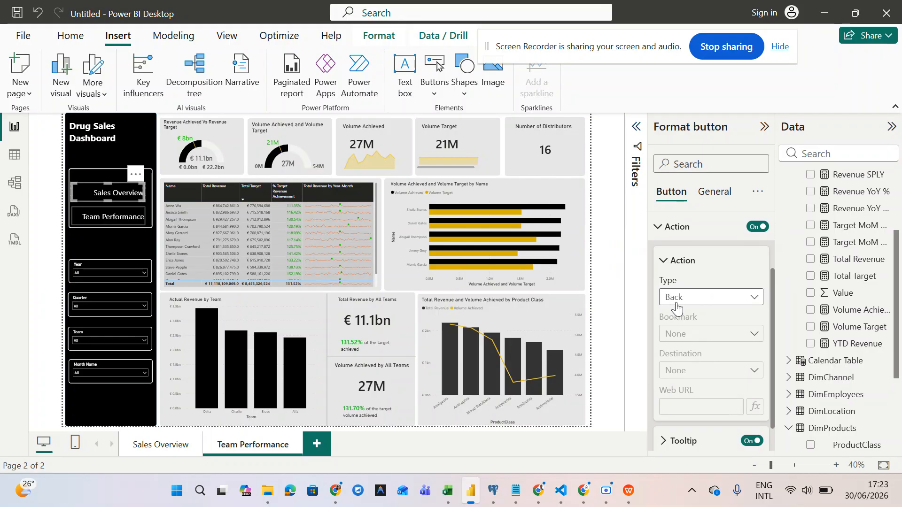
left_click(676, 301)
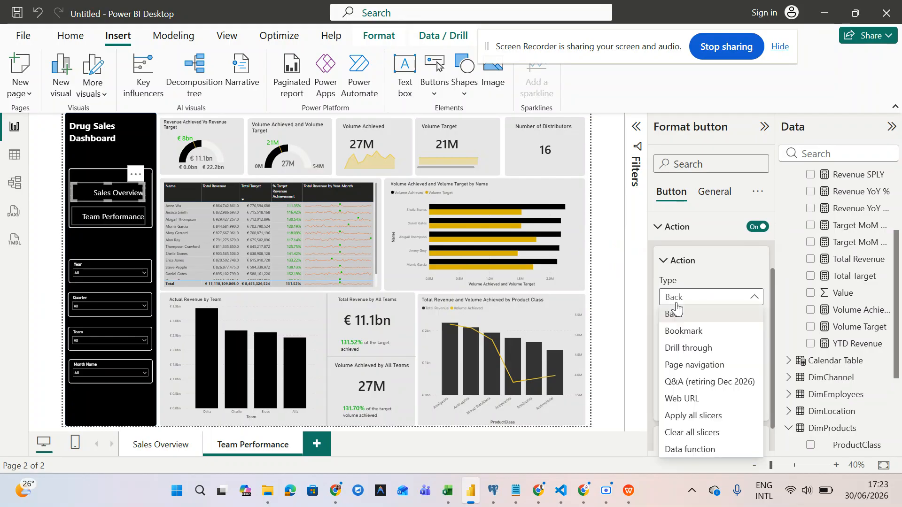
left_click(685, 367)
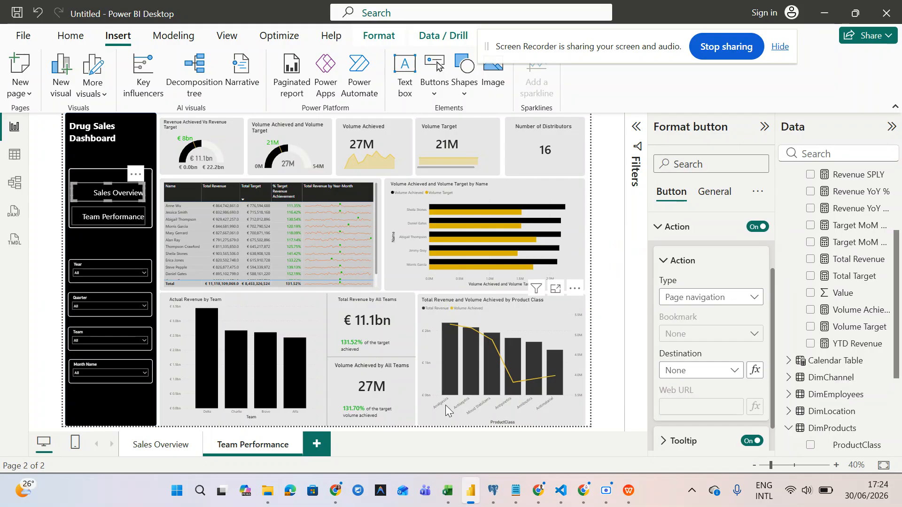
left_click(712, 371)
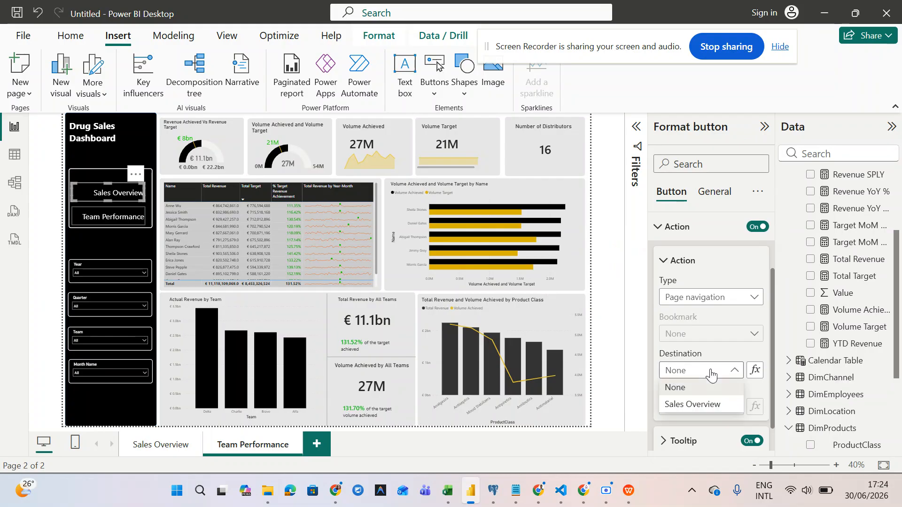
left_click(704, 388)
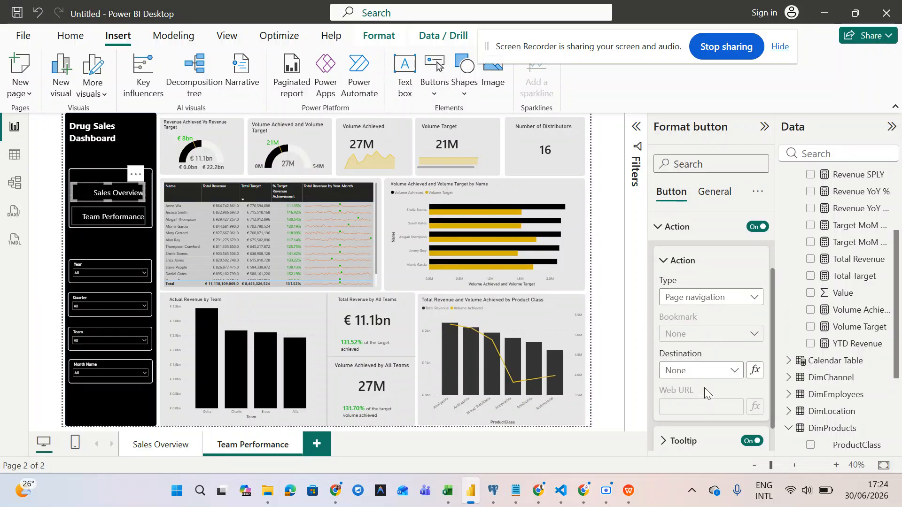
scroll(704, 388, "down", 1)
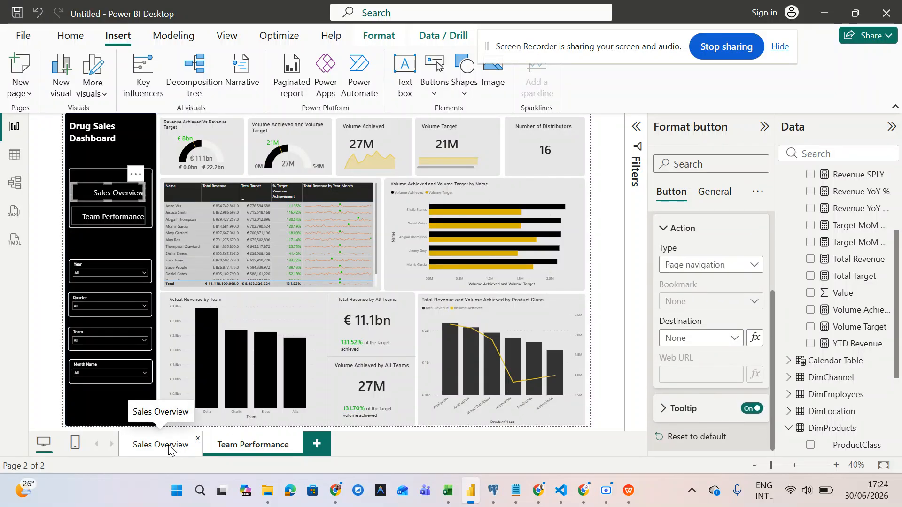
- Switch on the action of the Sales Overview button on the Sales Overview page
left_click(168, 446)
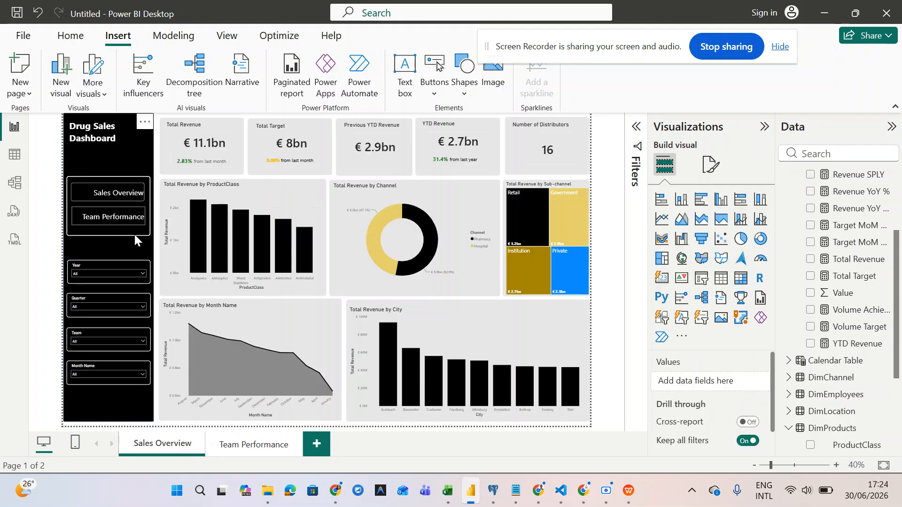
left_click(117, 192)
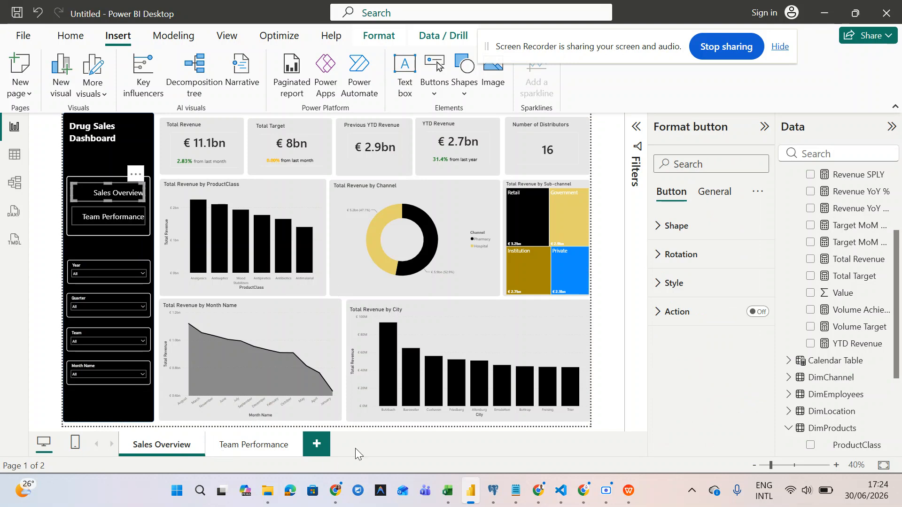
left_click(751, 314)
left_click(233, 445)
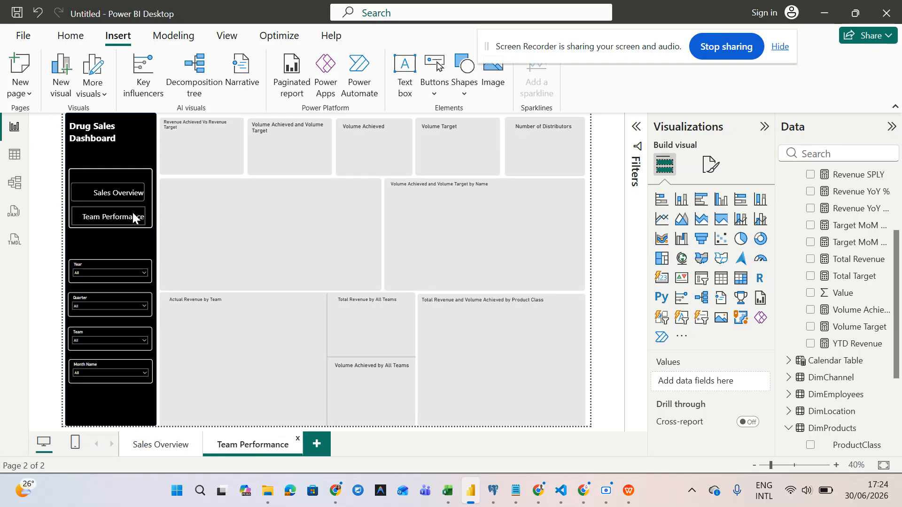
left_click(117, 222)
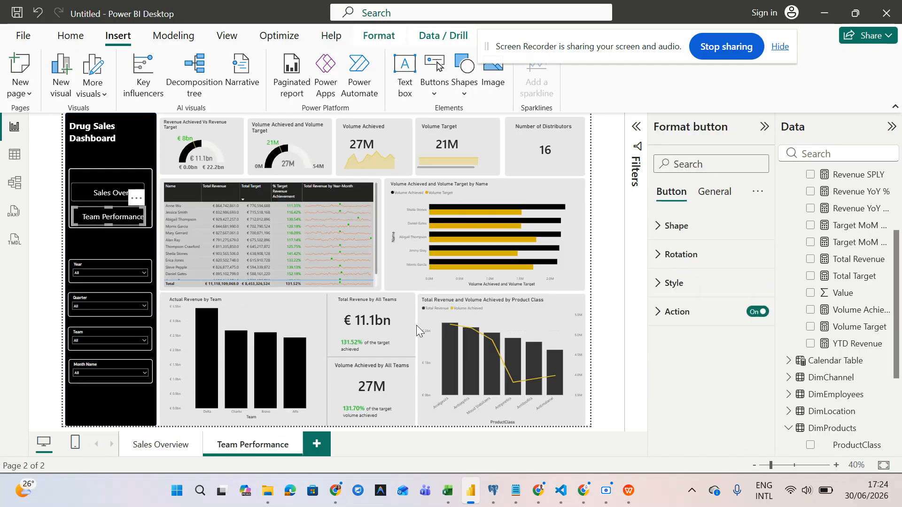
left_click(159, 445)
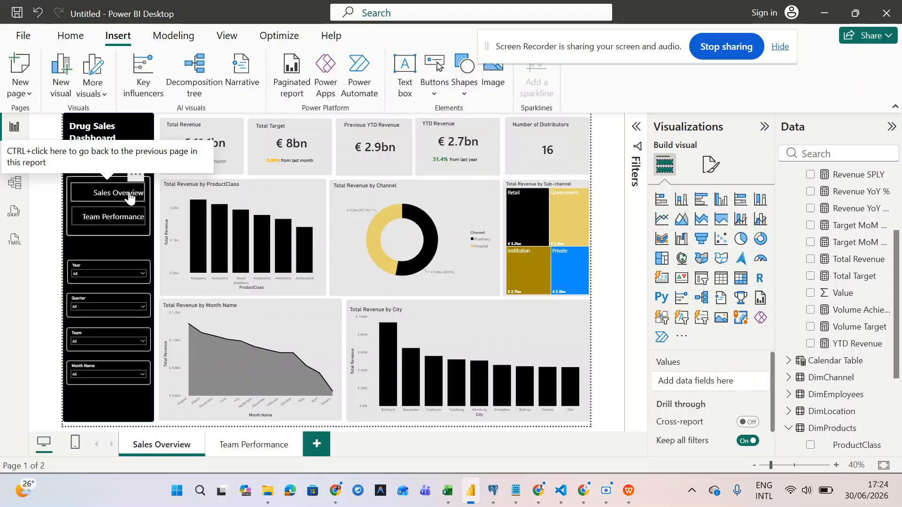
- Change the Sales Overview button's action type to Page navigation, leaving its destination at None
left_click(130, 197)
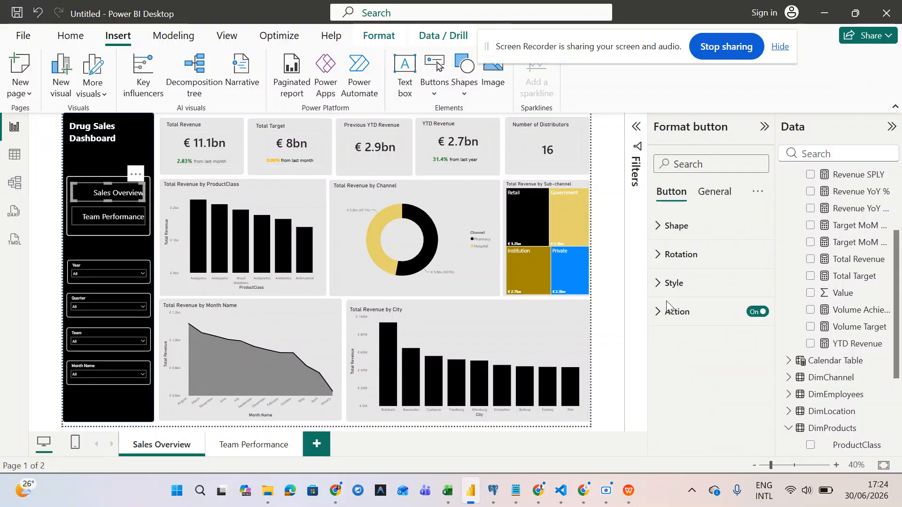
left_click(665, 318)
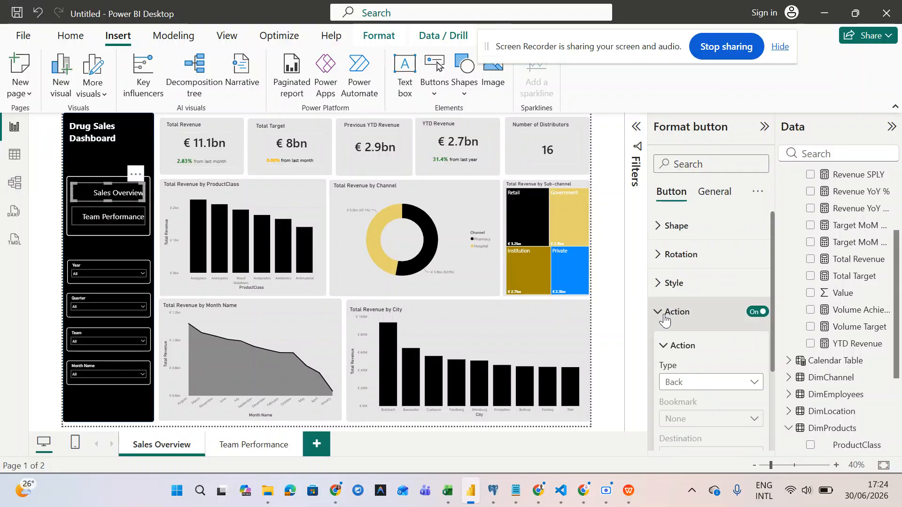
left_click(700, 382)
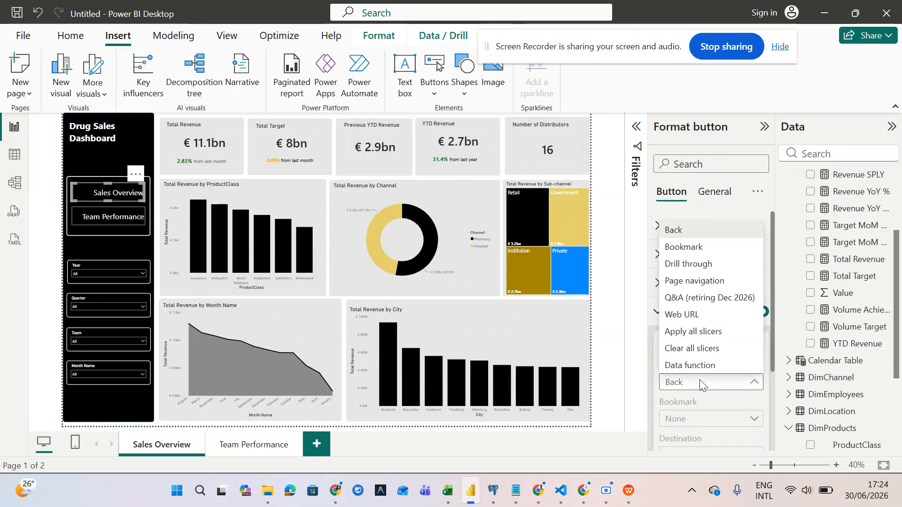
left_click(695, 280)
scroll(709, 343, "down", 2)
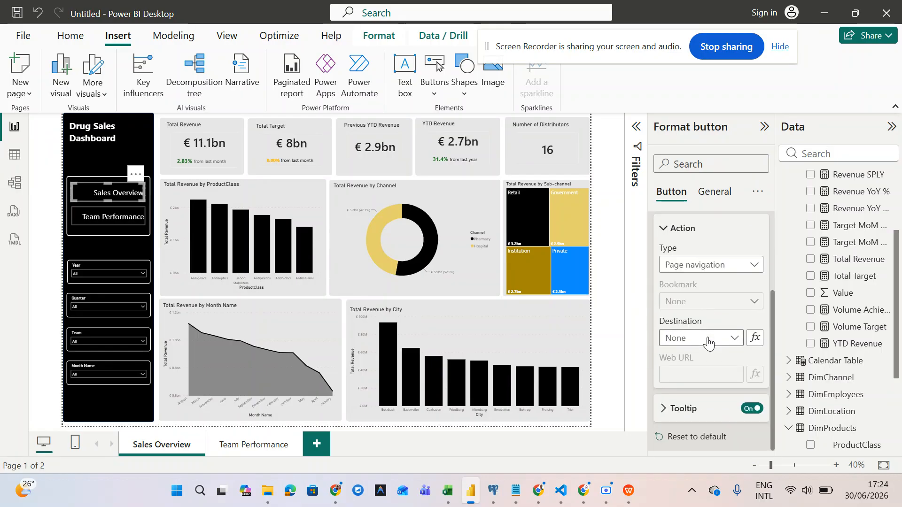
left_click(708, 343)
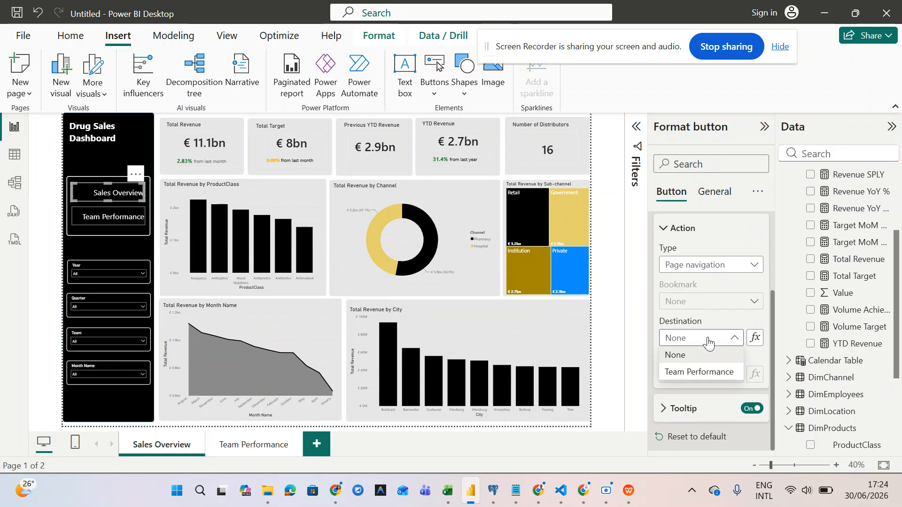
left_click(708, 343)
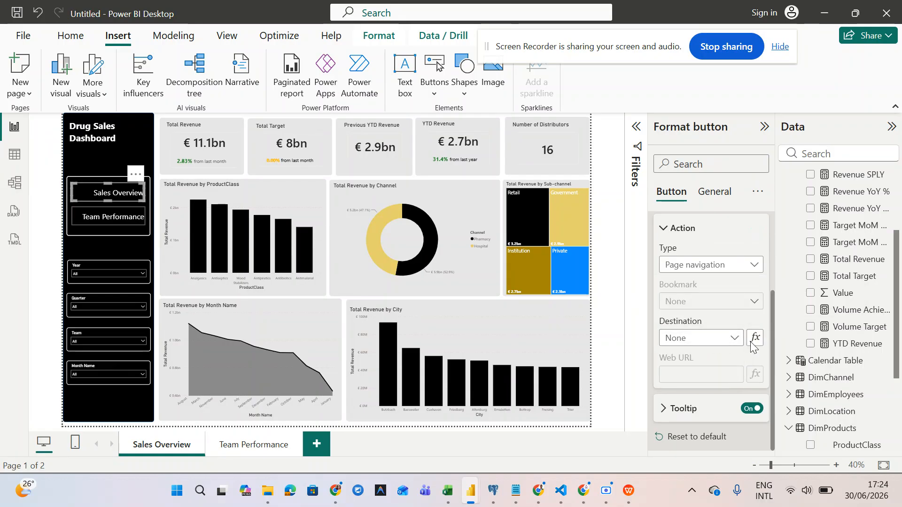
left_click(754, 344)
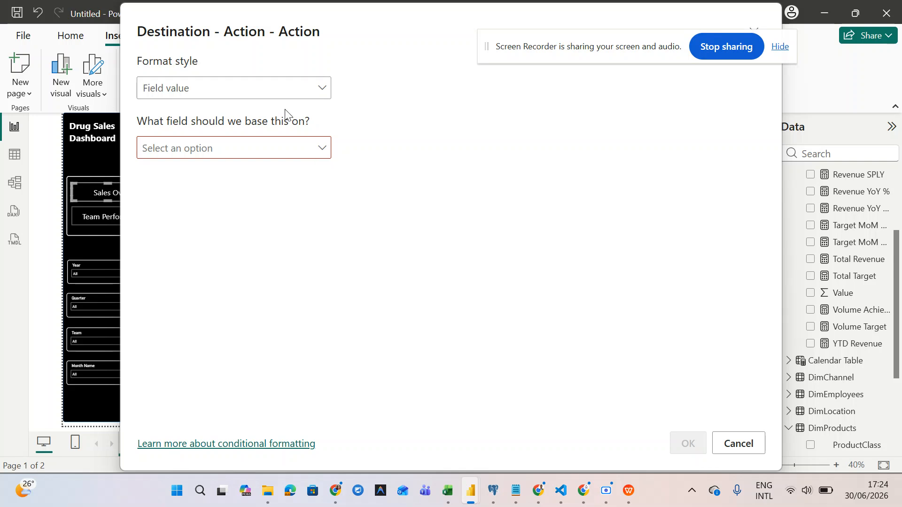
- Check the destination's Field value format style and field list, then cancel without changes
left_click(282, 87)
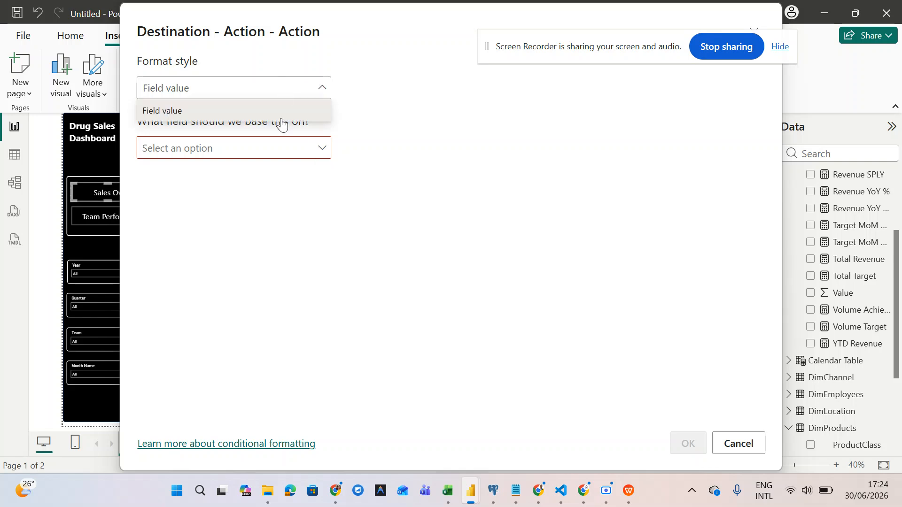
left_click(278, 148)
left_click(277, 149)
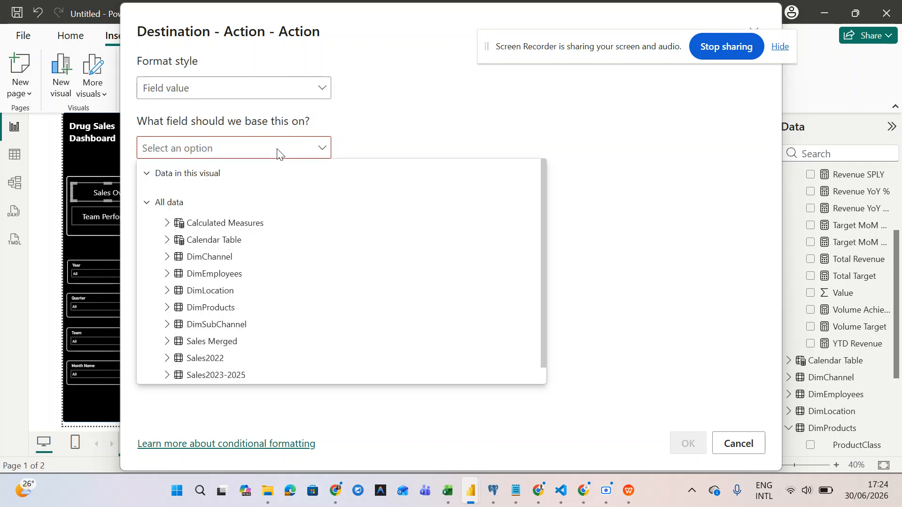
left_click(277, 149)
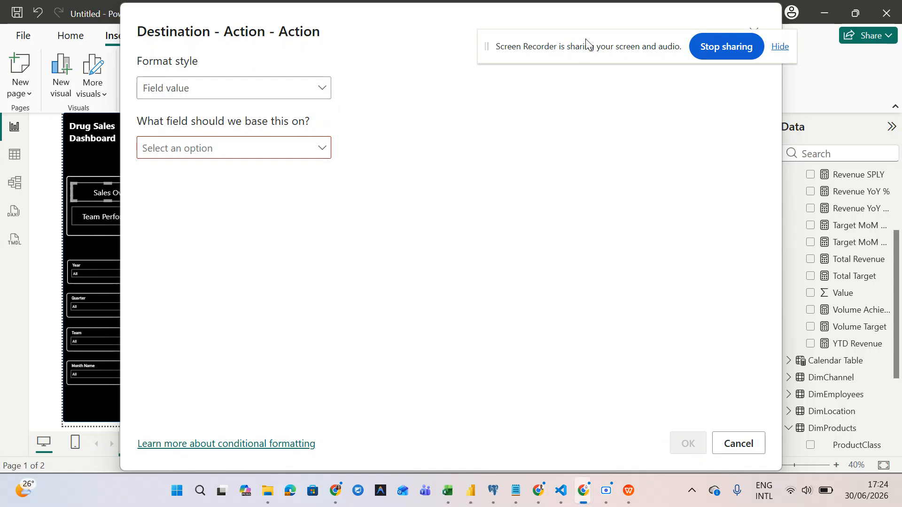
left_click_drag(585, 45, 516, 108)
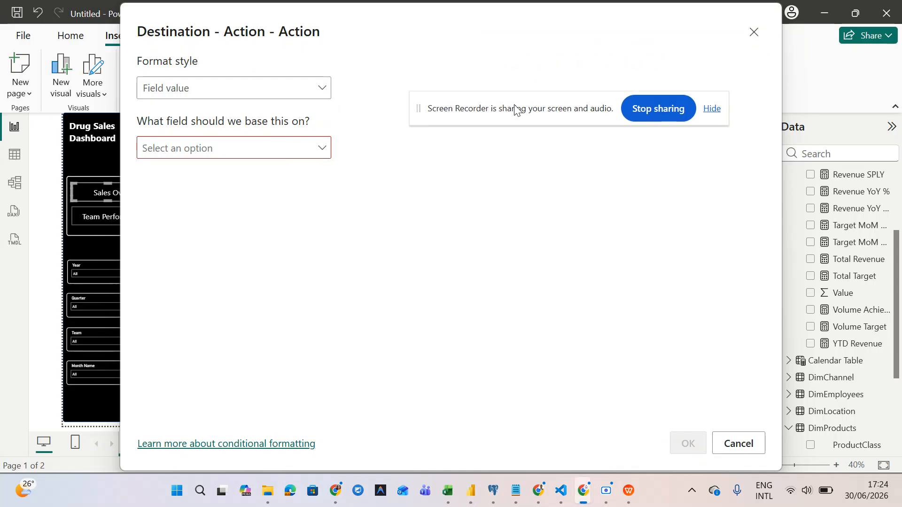
left_click(749, 438)
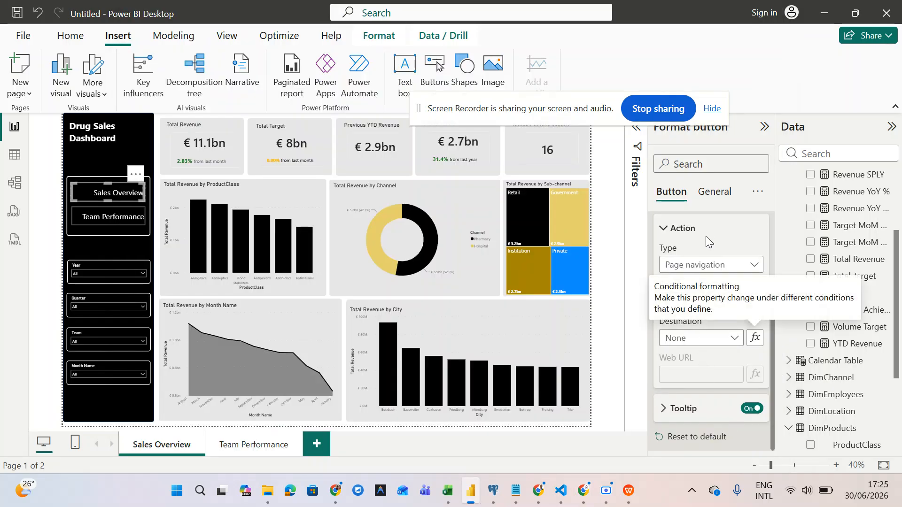
- Set the button action back to Back and test navigating between Sales Overview and Team Performance
left_click(707, 266)
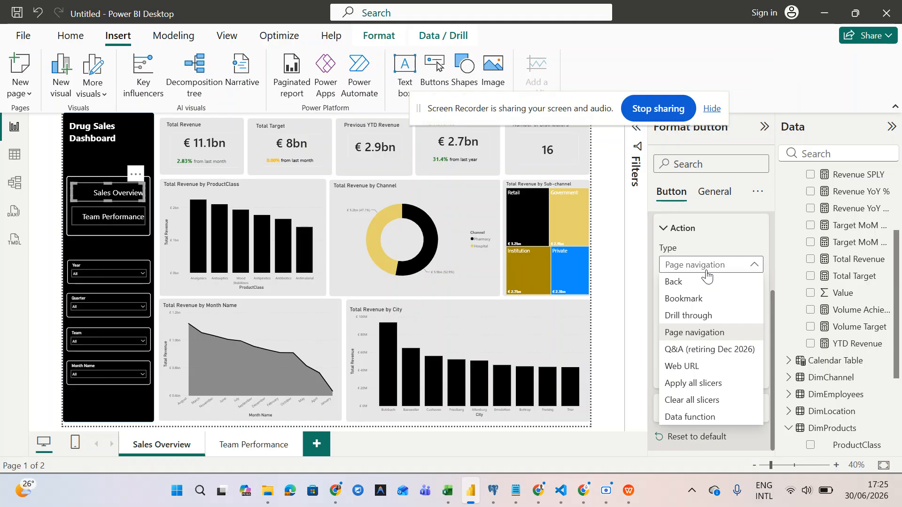
left_click(690, 298)
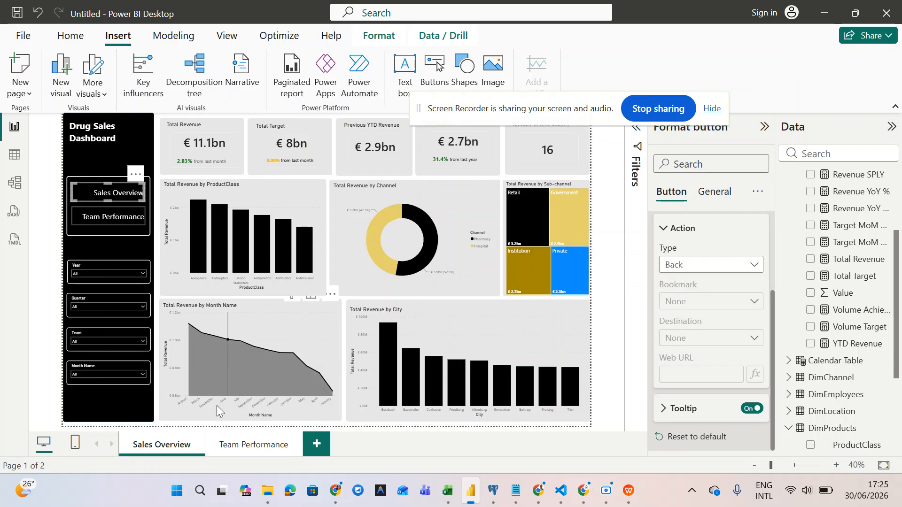
left_click(235, 446)
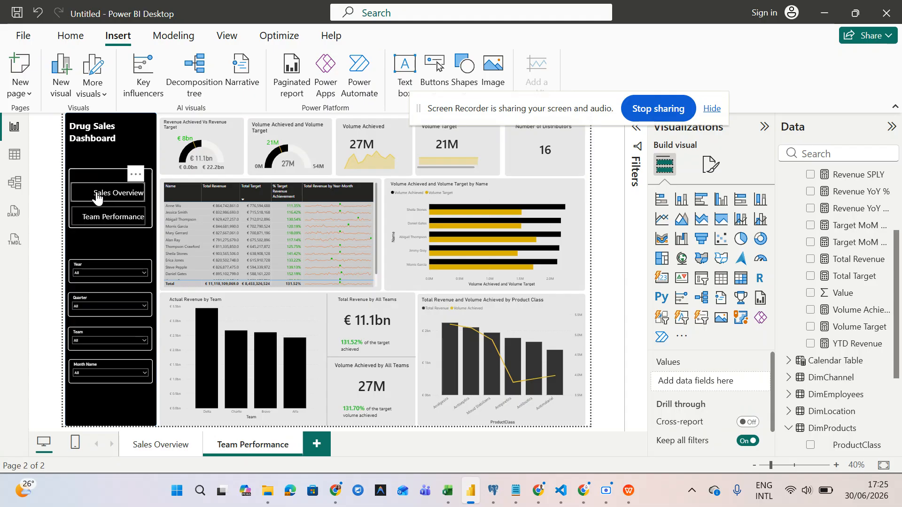
left_click(150, 450)
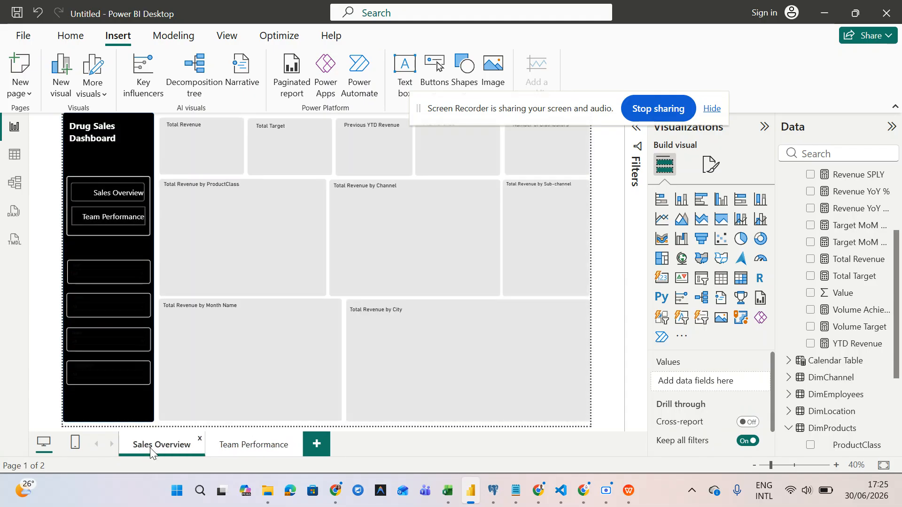
left_click(113, 223, "ctrl")
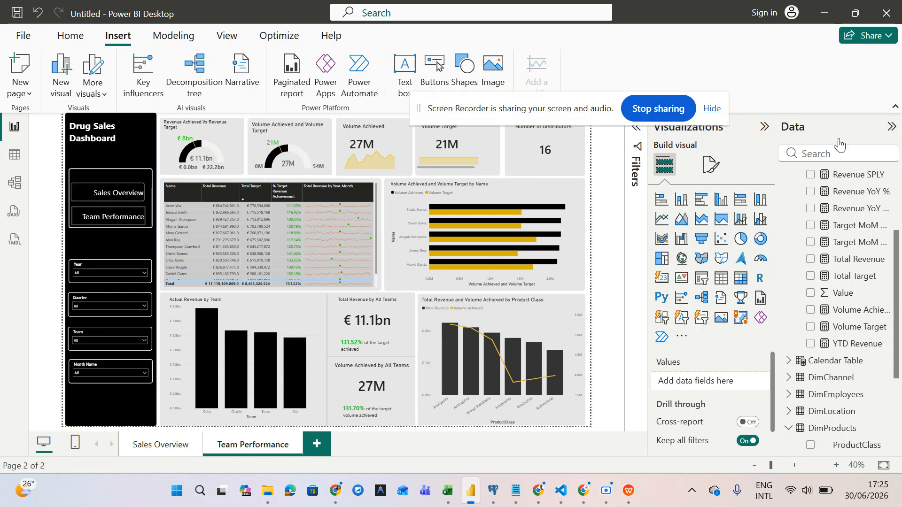
- Give the Sales Overview button's Default state an 8 px right padding
left_click(130, 198)
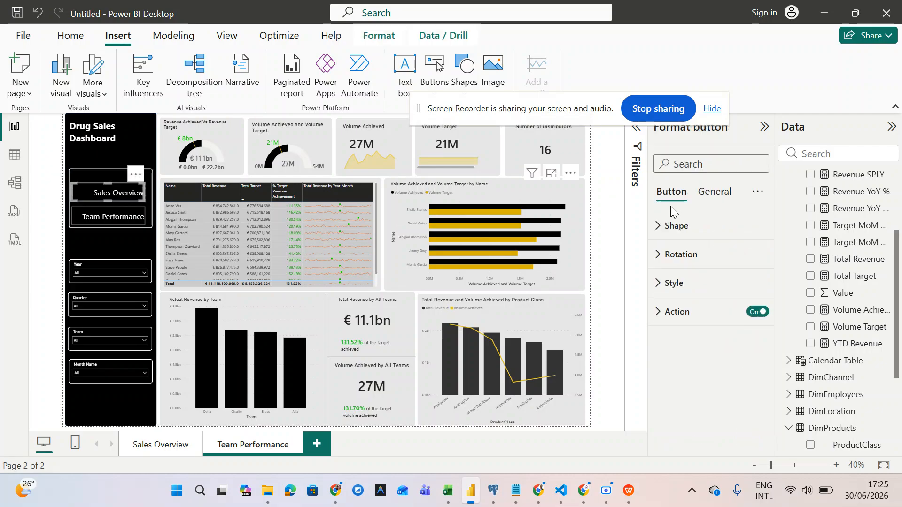
left_click(660, 295)
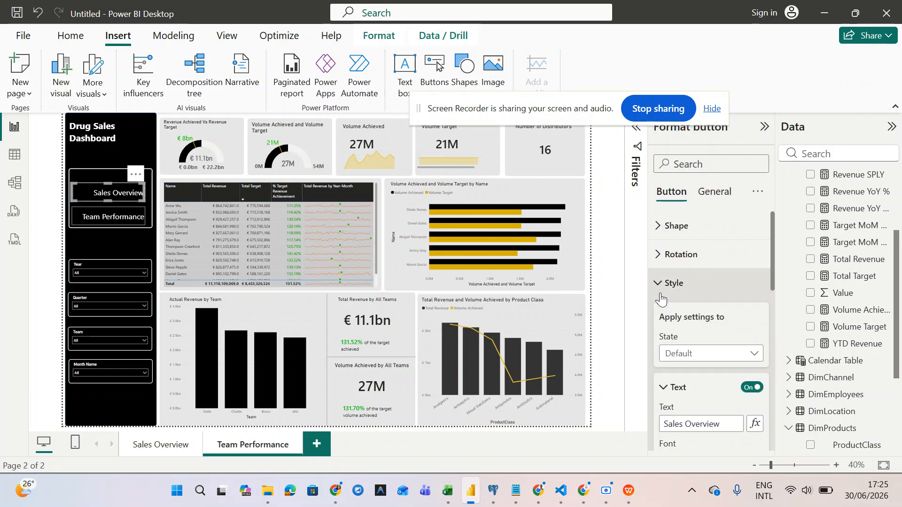
scroll(660, 295, "down", 1)
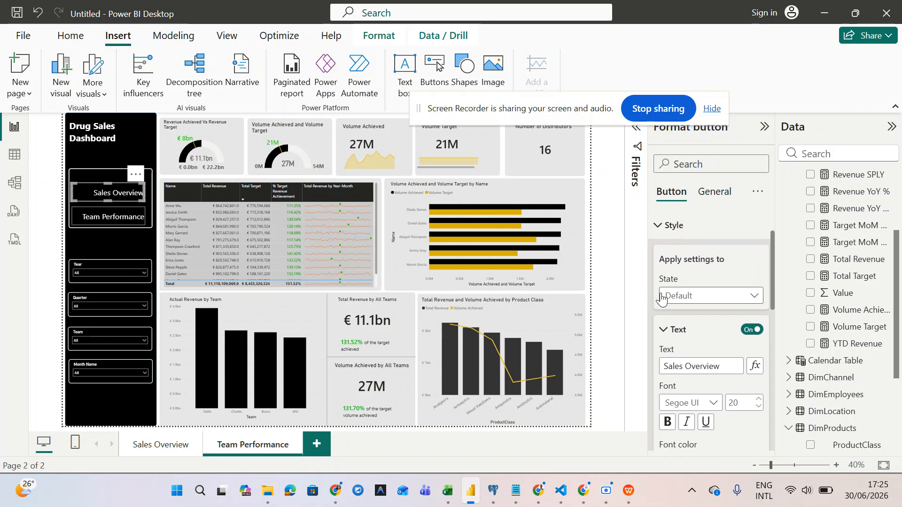
left_click(688, 298)
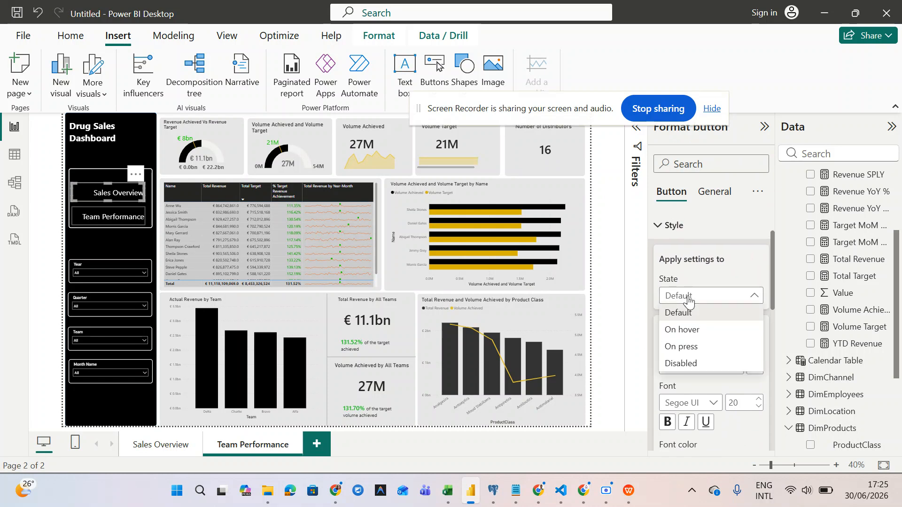
left_click(688, 298)
scroll(708, 350, "down", 1)
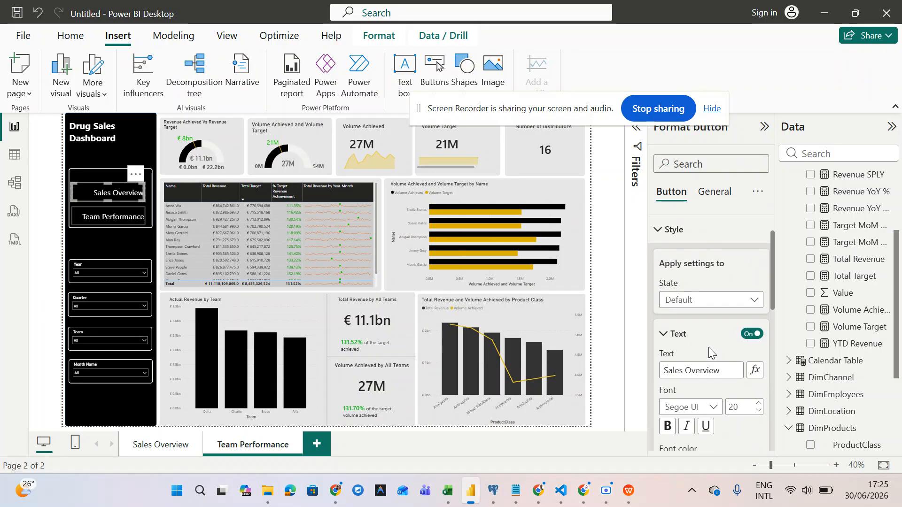
scroll(709, 348, "down", 5)
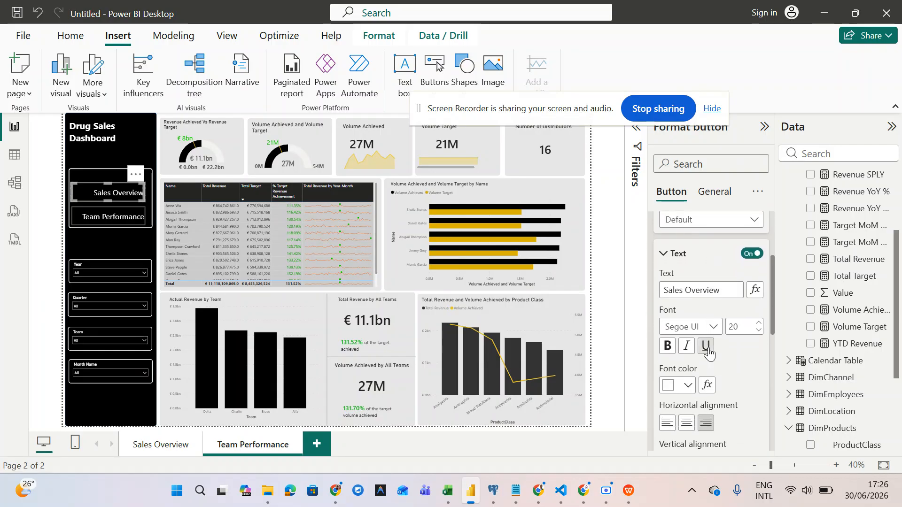
scroll(709, 349, "down", 3)
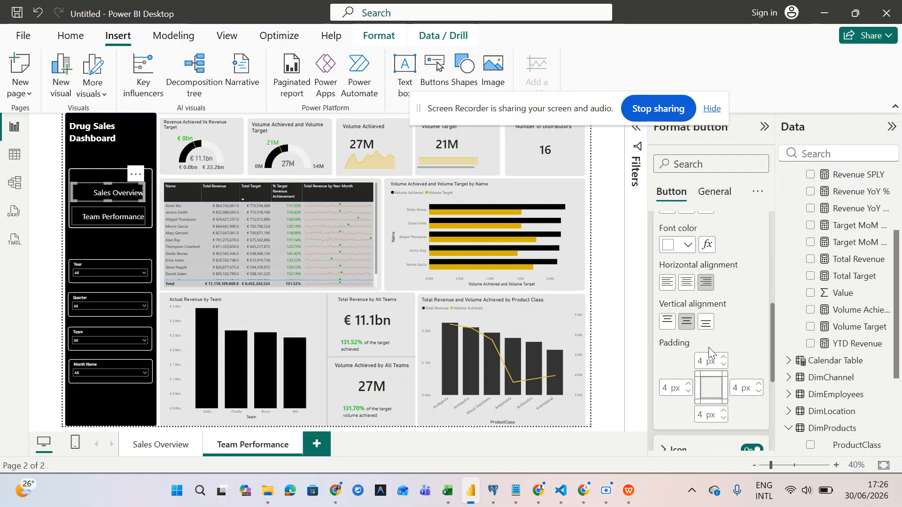
left_click(746, 391)
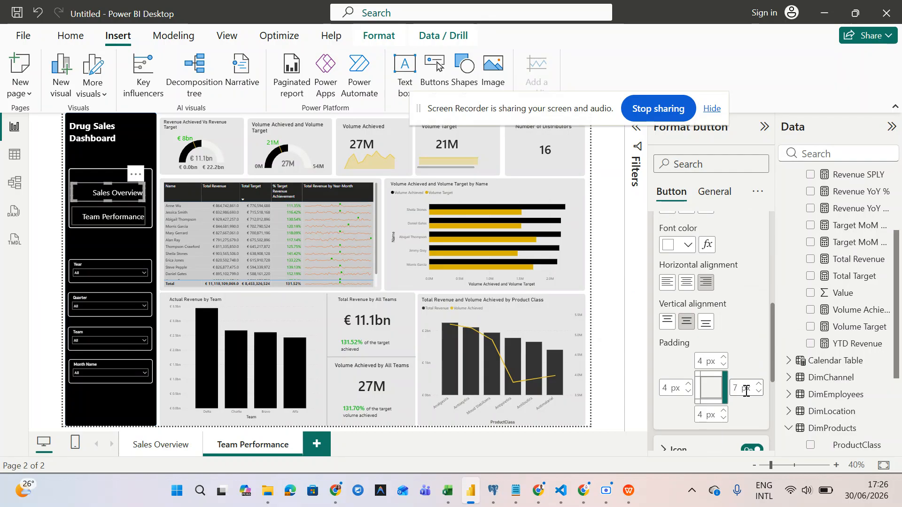
type("7")
key("BackSpace")
type("8")
- Apply the same 8 px right padding to the Team Performance button
left_click(107, 217)
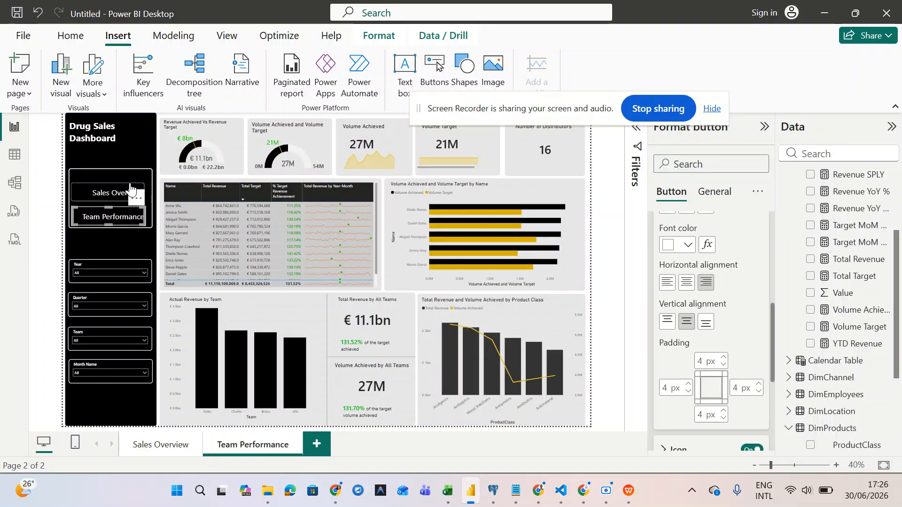
left_click(741, 389)
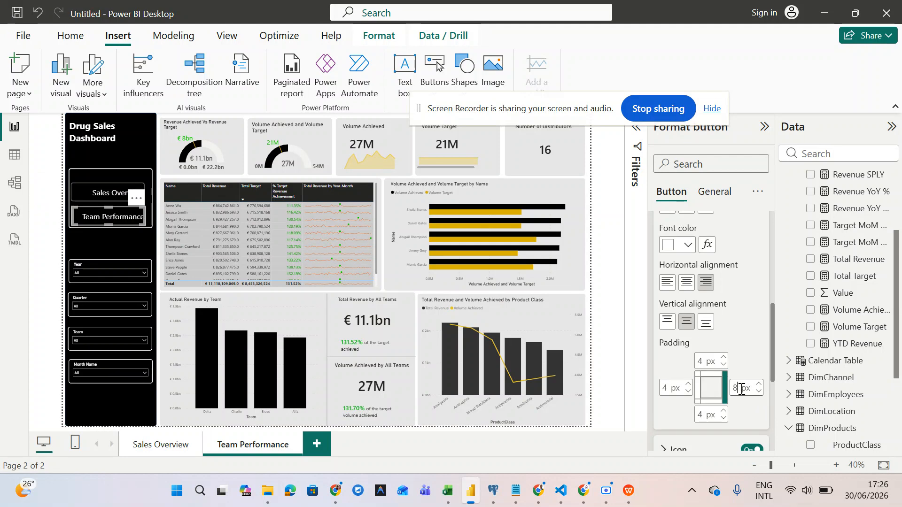
left_click(628, 287)
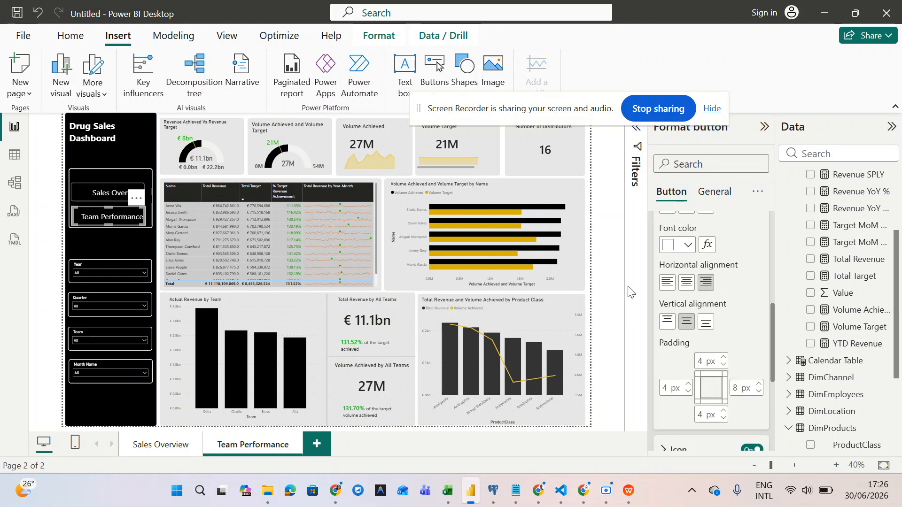
left_click(576, 266)
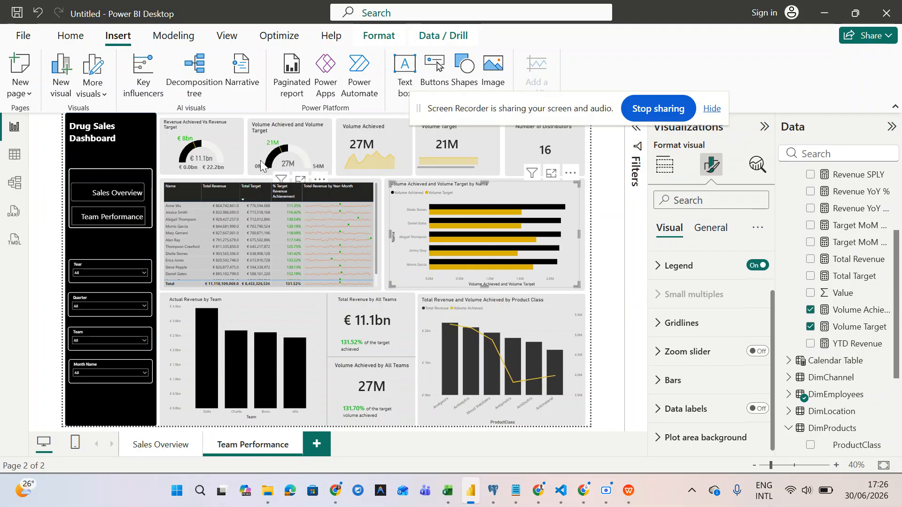
- Set the Sales Overview button's right padding to 11 px
left_click(133, 192)
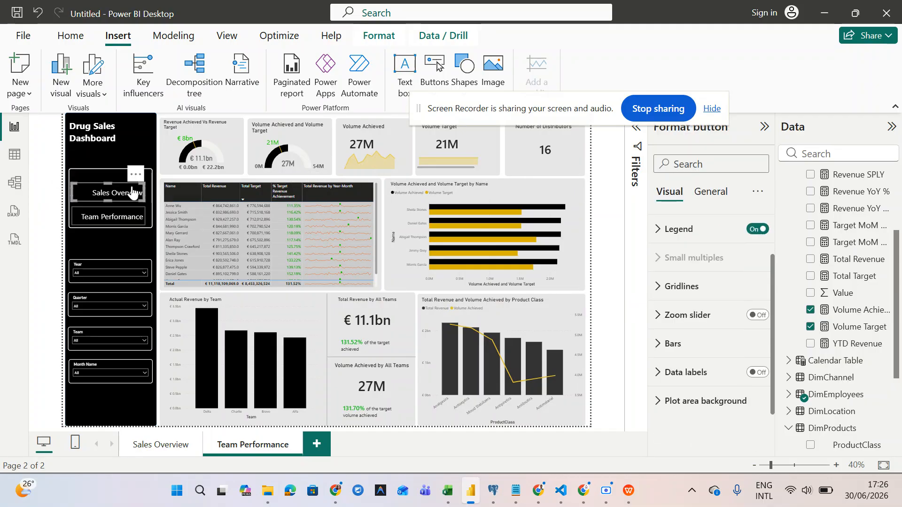
scroll(691, 408, "down", 5)
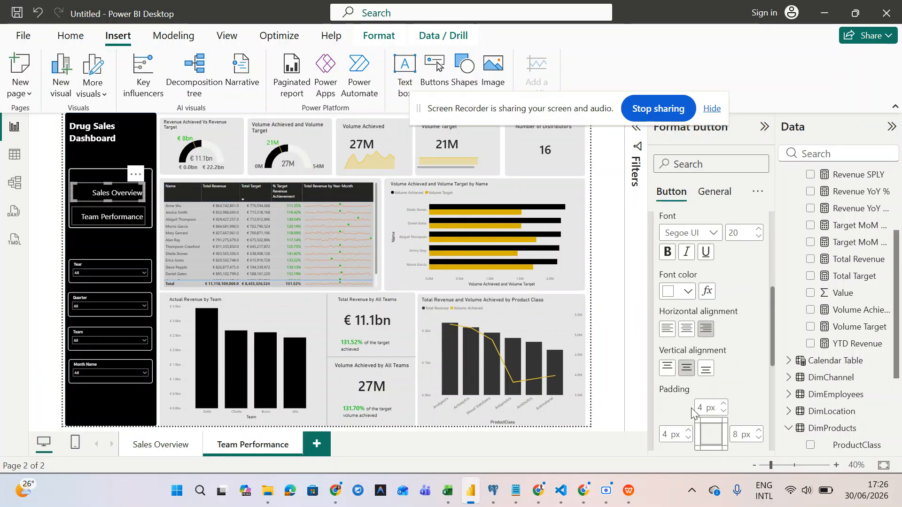
scroll(691, 408, "down", 2)
left_click(739, 343)
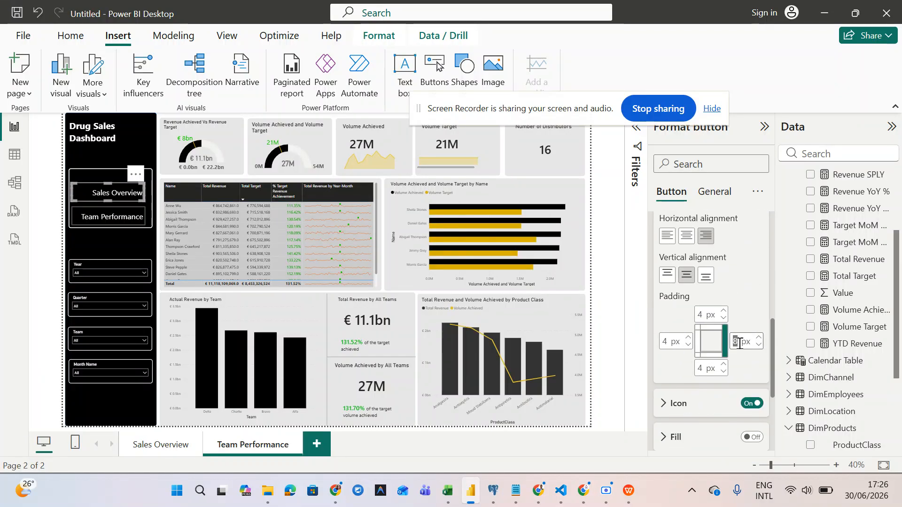
type("11")
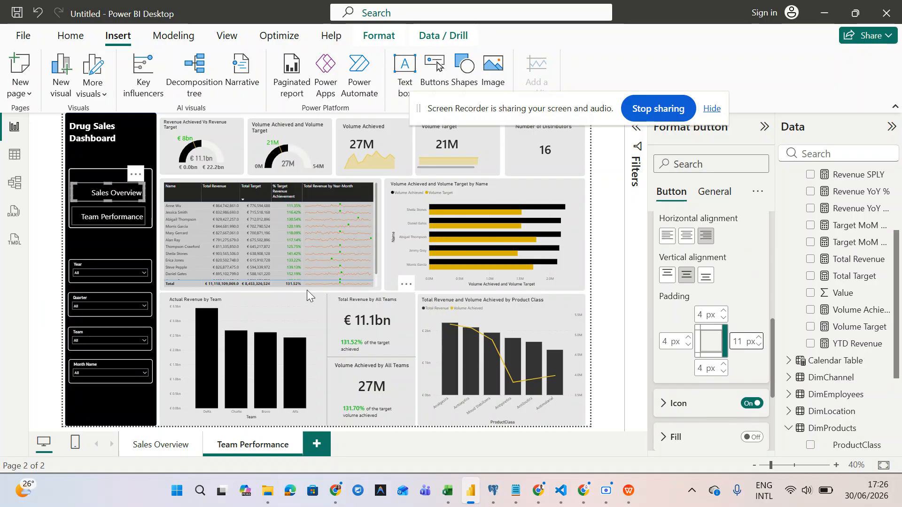
- Set the Team Performance button's right padding to 11 px as well
left_click(135, 218)
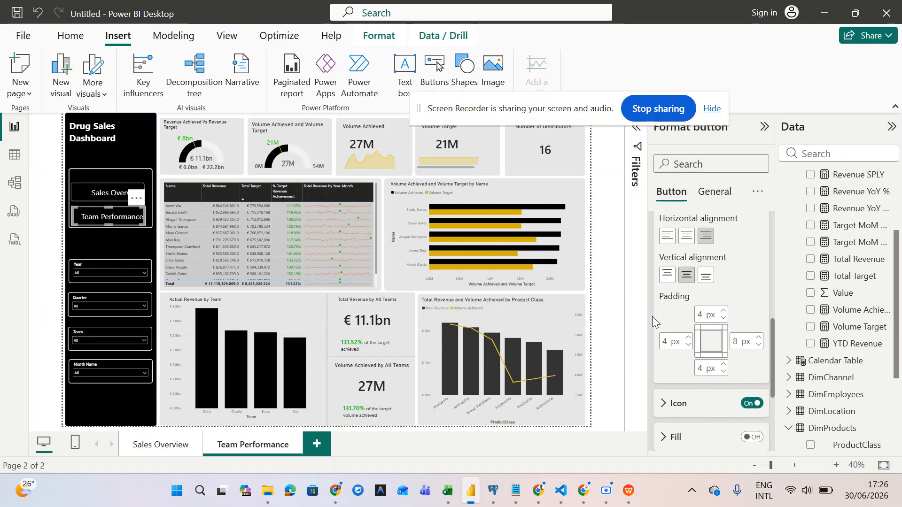
left_click(739, 345)
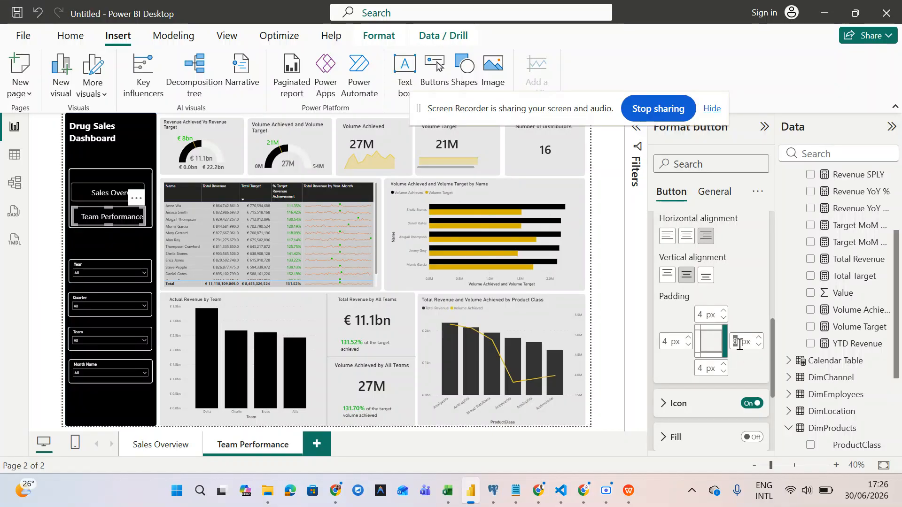
type("11")
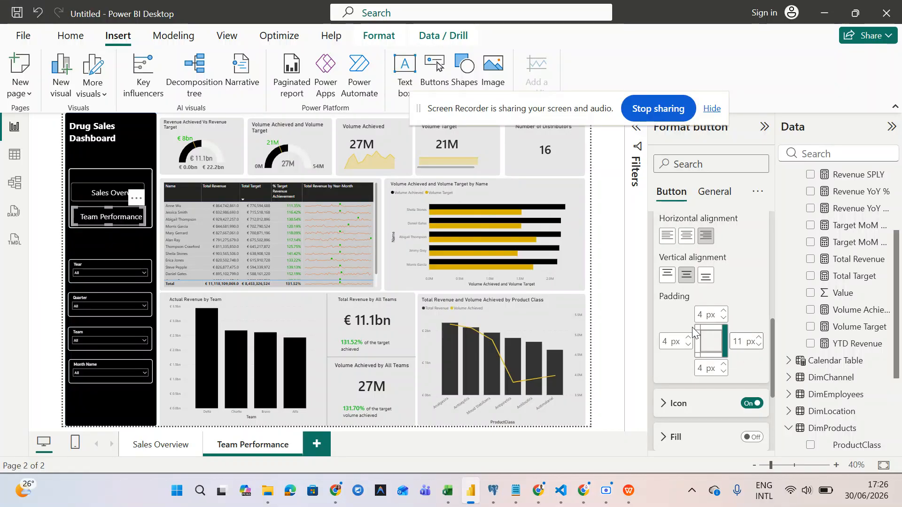
left_click(92, 192)
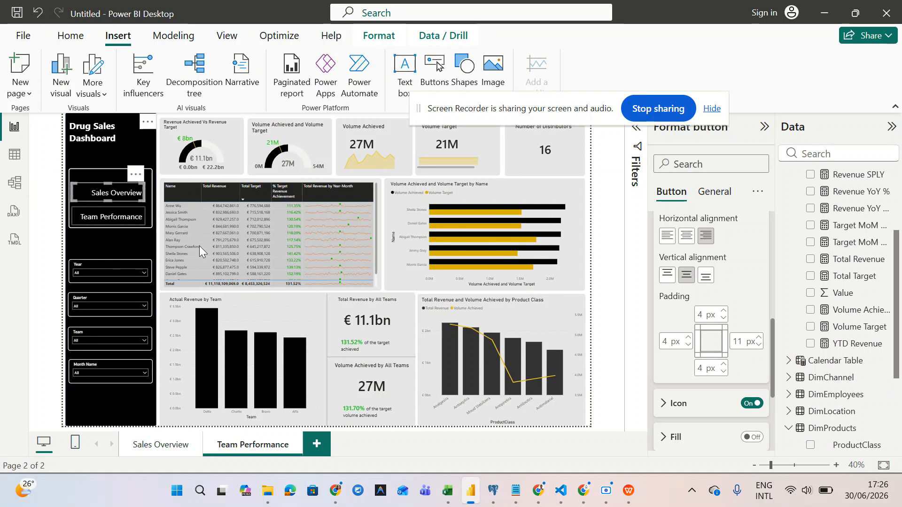
left_click(668, 403)
- Set the Sales Overview button's icon type to Custom, cancelling the image file picker for now
scroll(668, 403, "down", 3)
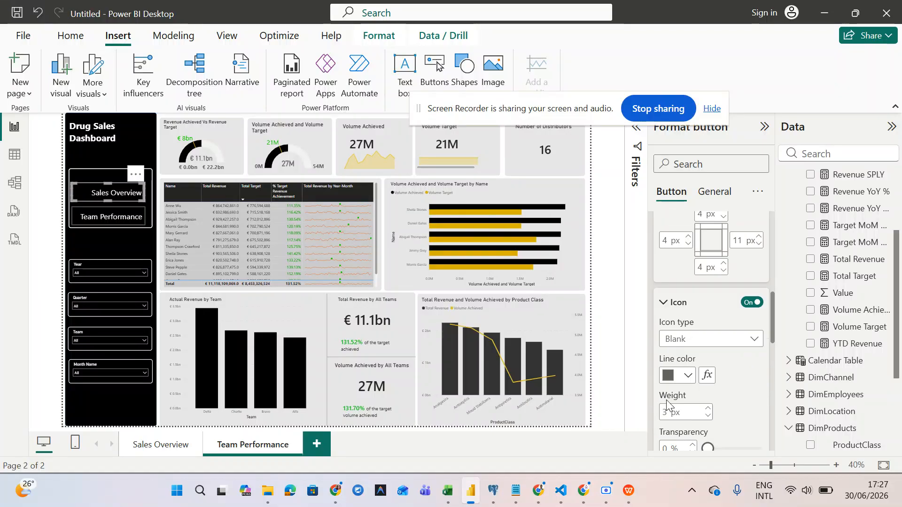
scroll(668, 403, "down", 2)
scroll(668, 403, "up", 4)
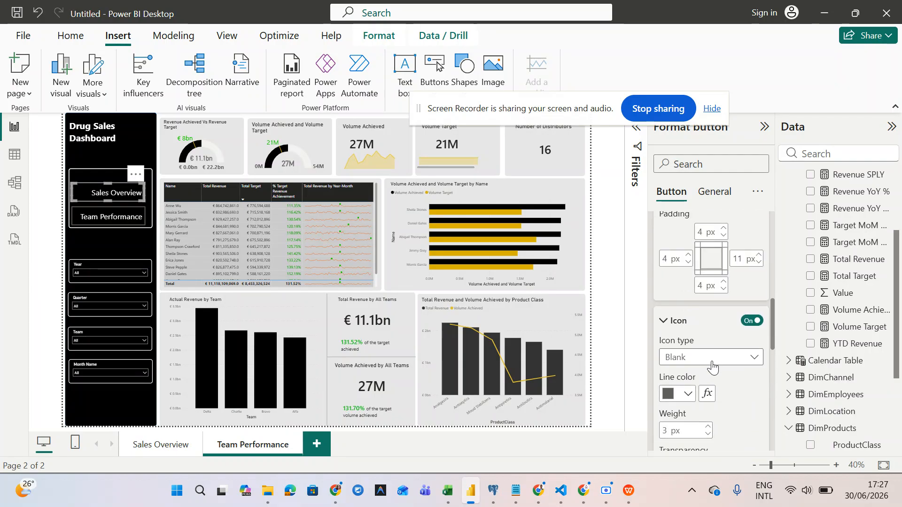
left_click(712, 361)
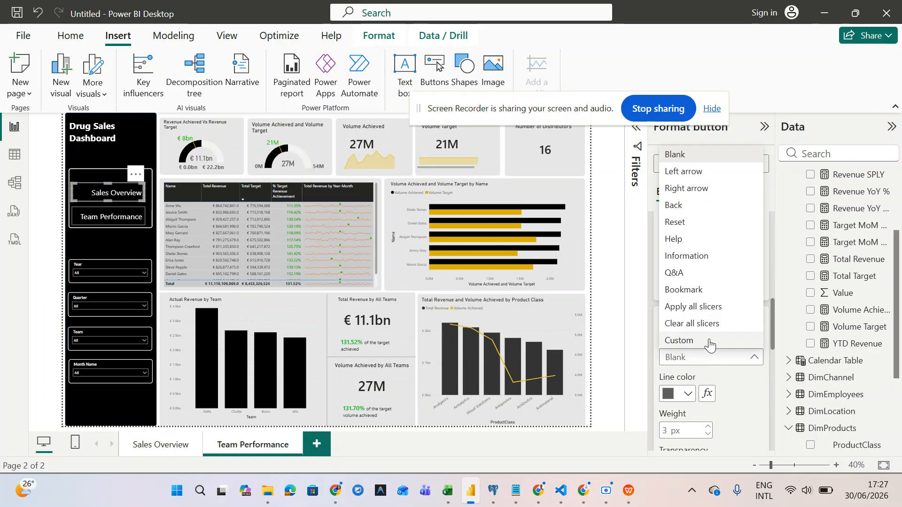
left_click(709, 339)
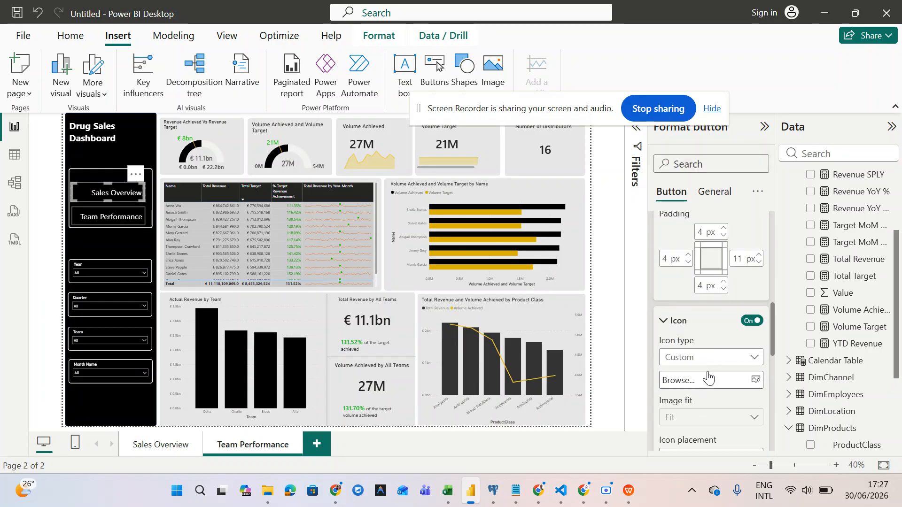
scroll(707, 371, "down", 1)
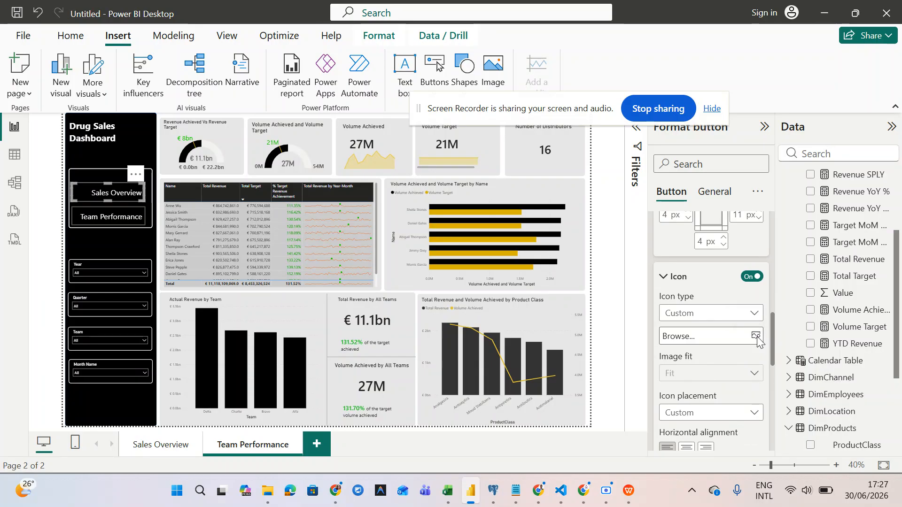
left_click(757, 338)
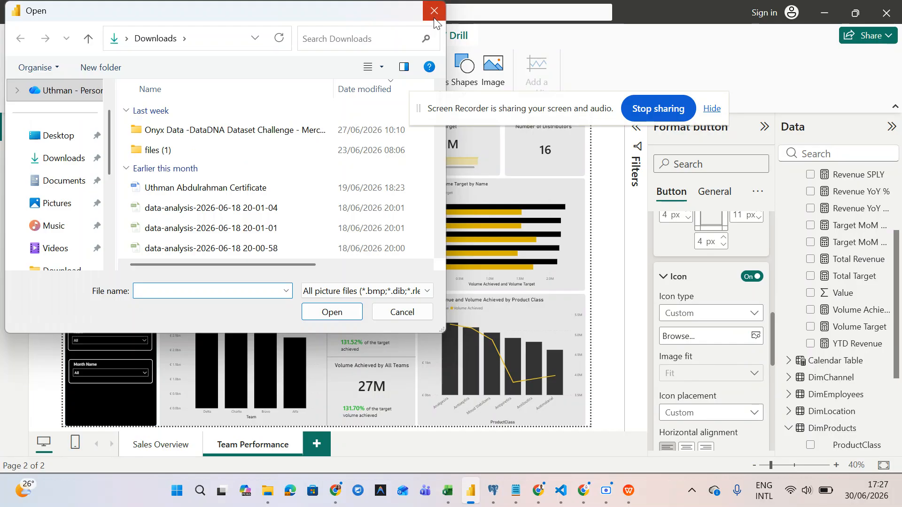
left_click(433, 18)
scroll(683, 349, "down", 2)
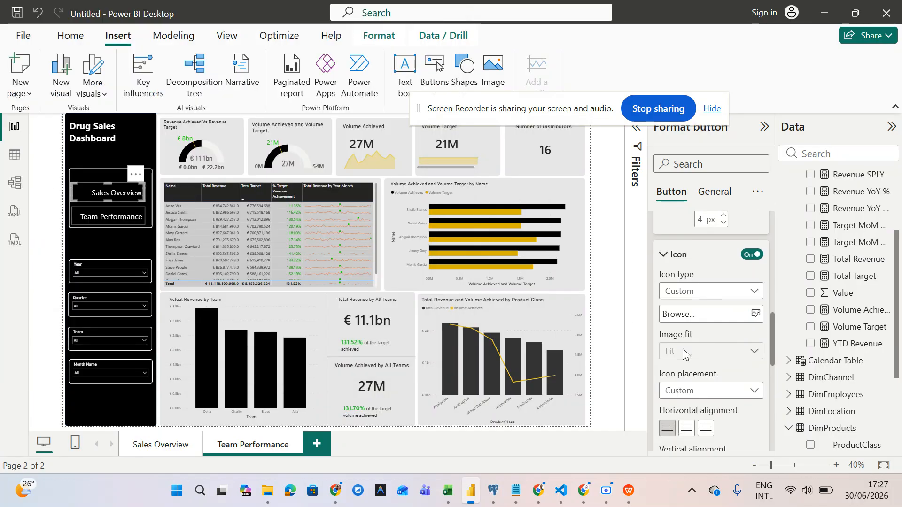
scroll(683, 350, "down", 5)
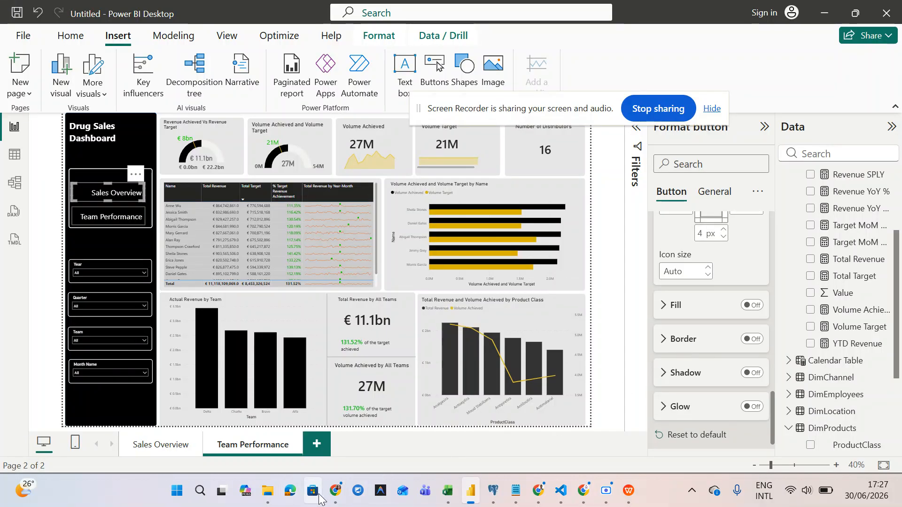
- In Chrome, search Google for icons8 in a new tab and open the Icons8 site
left_click(335, 490)
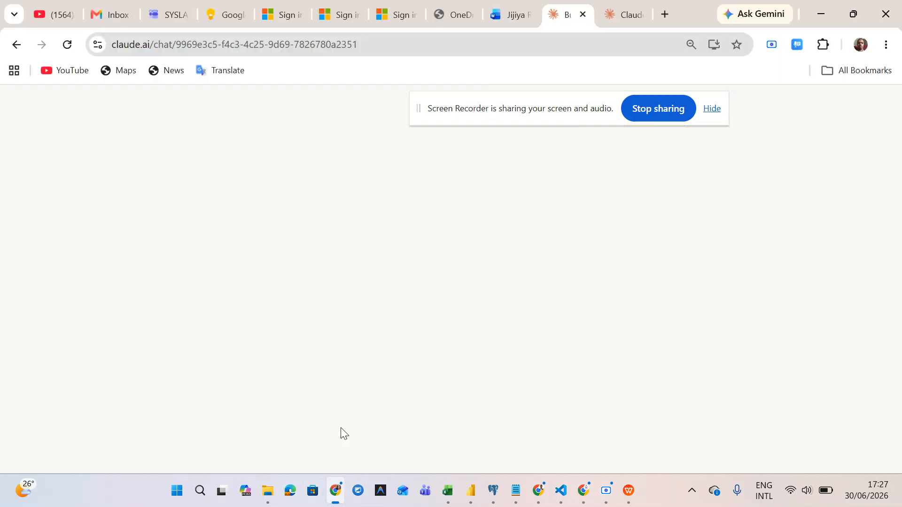
left_click(666, 9)
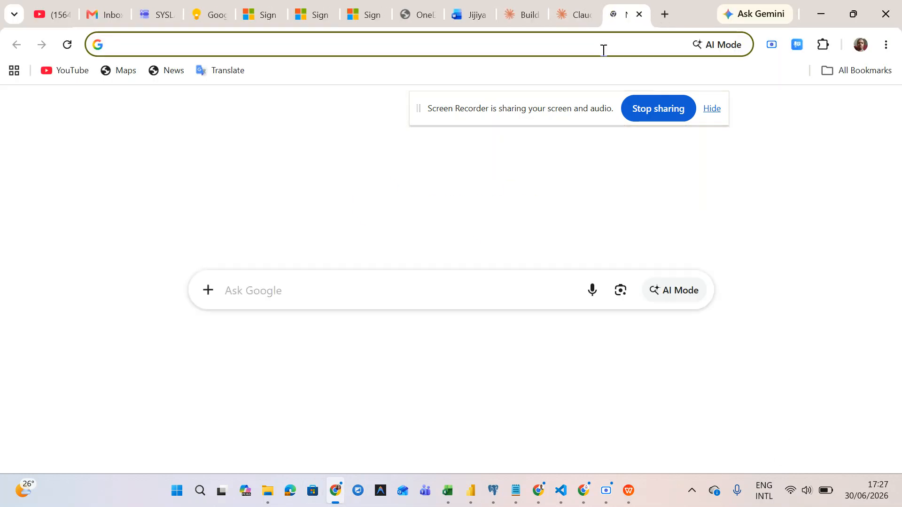
type("icons")
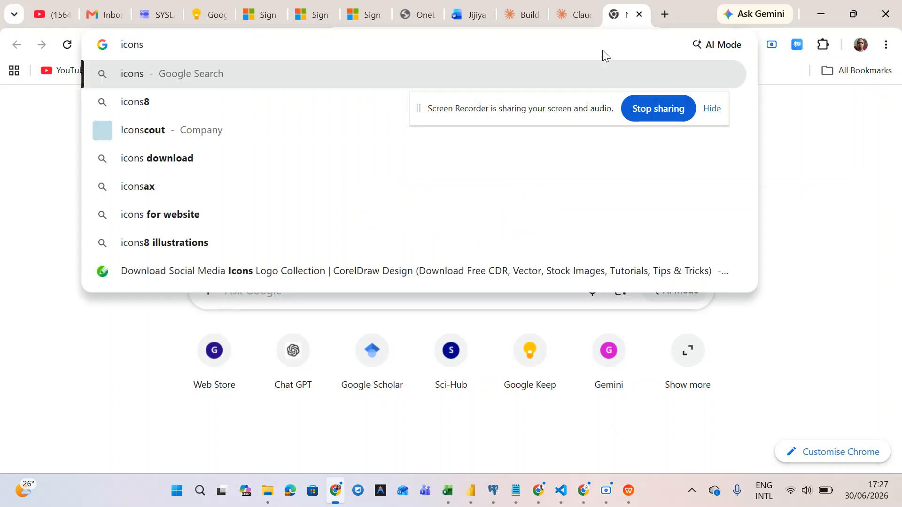
left_click(230, 105)
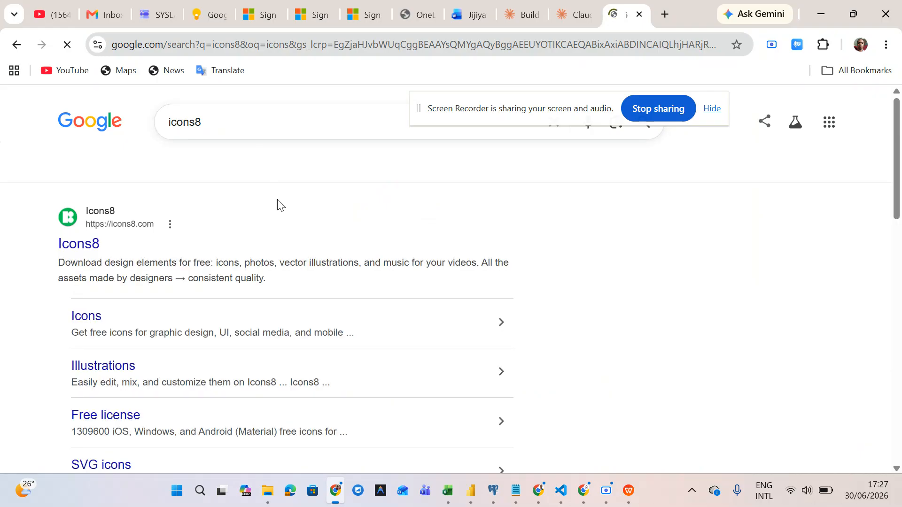
left_click(93, 235)
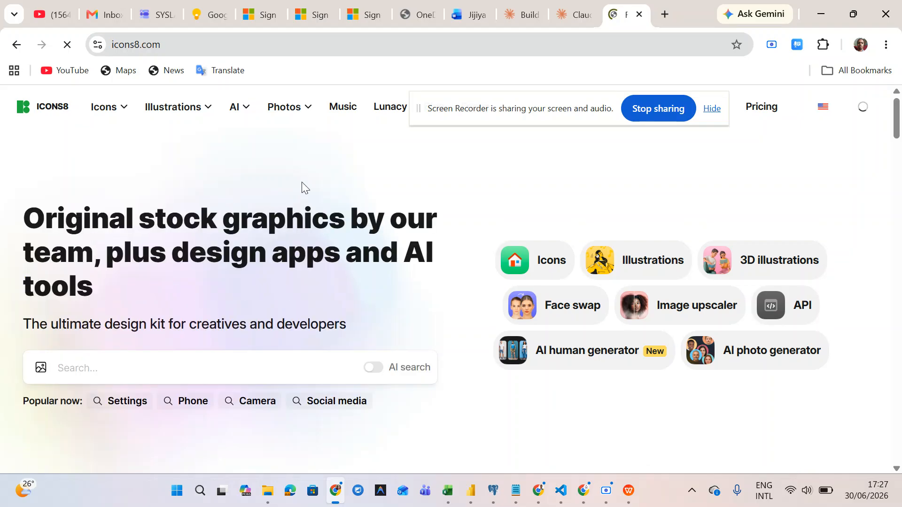
scroll(301, 182, "down", 5)
- Search Icons8 for 'sales overview' icons and browse the 6,132 results
left_click(239, 147)
type("s")
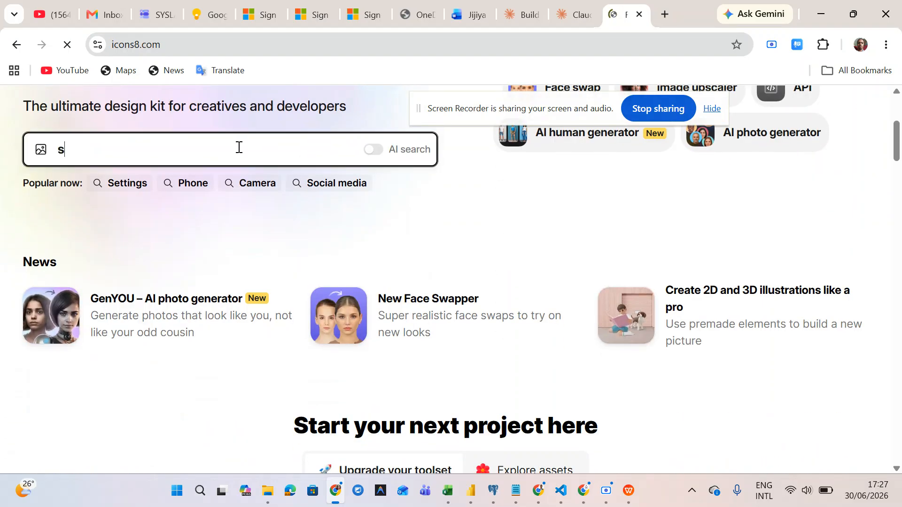
type("ales over")
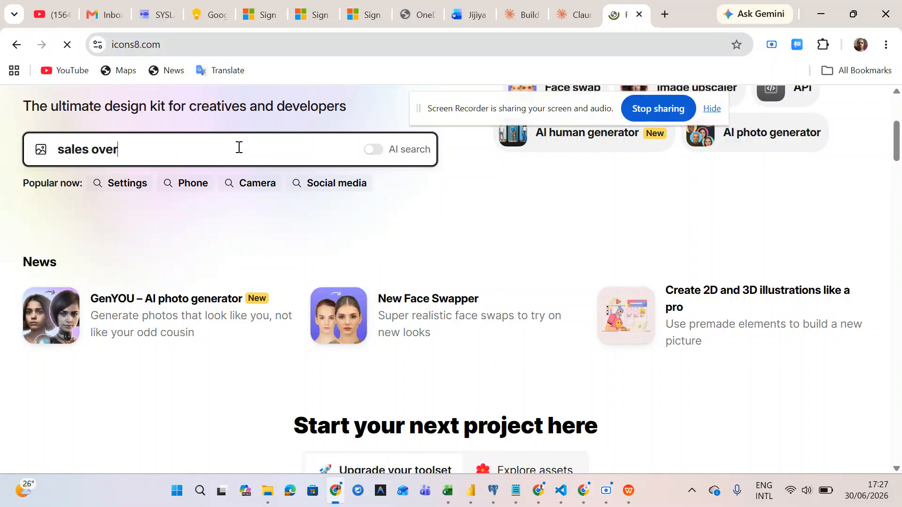
type("view")
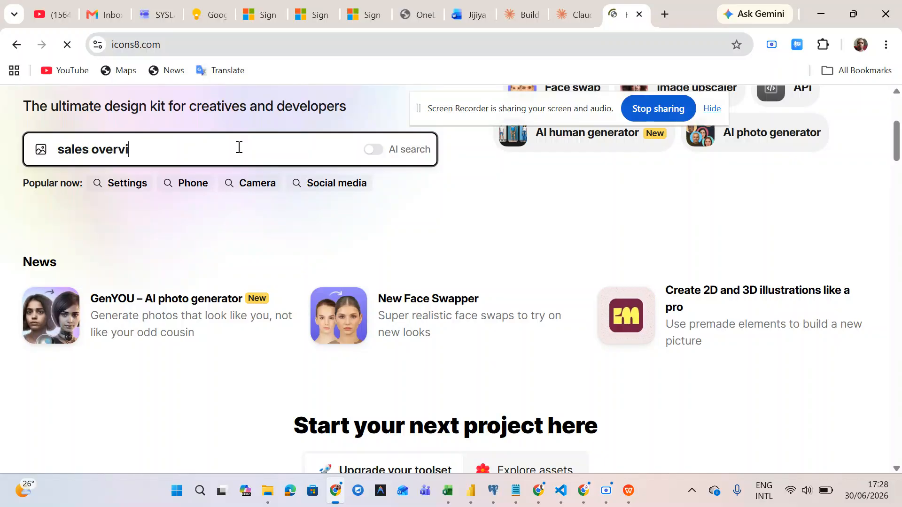
key("Return")
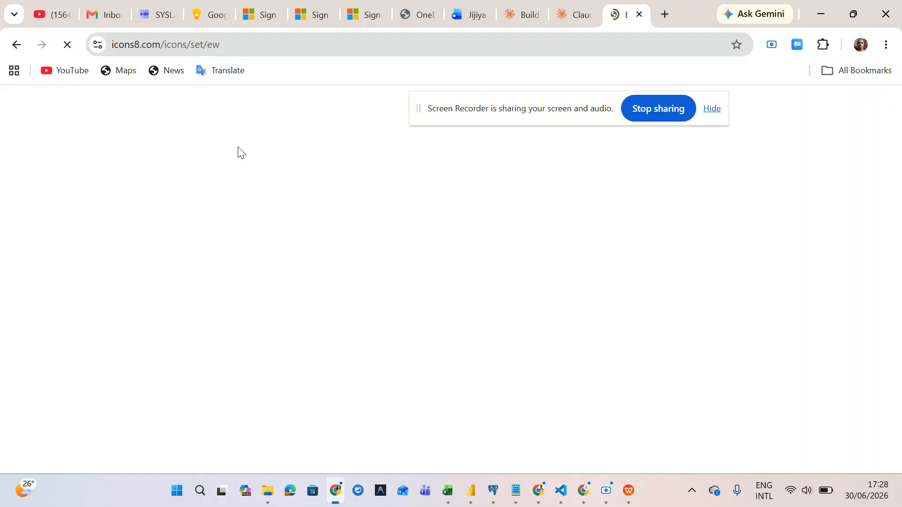
left_click(410, 161)
key("BackSpace")
key("BackSpace")
type("sales overview")
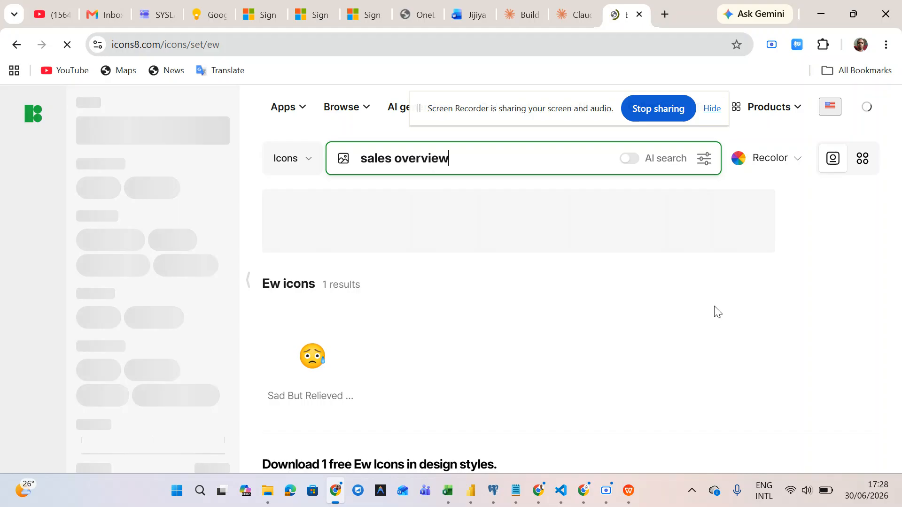
left_click(791, 490)
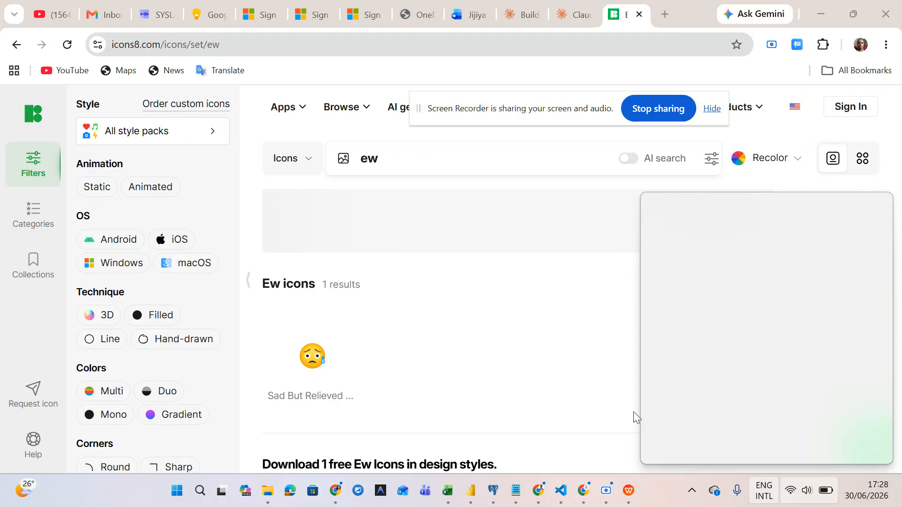
left_click(497, 170)
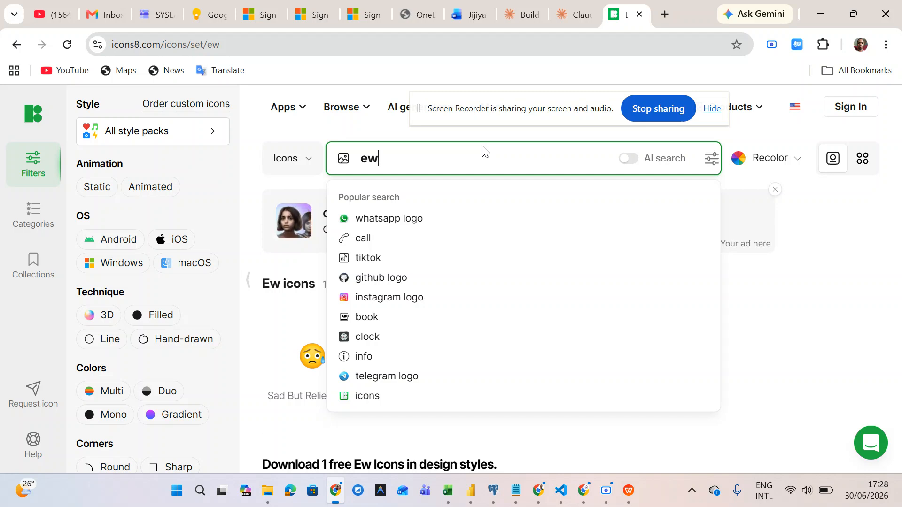
key("BackSpace")
key("BackSpace")
type("sales over")
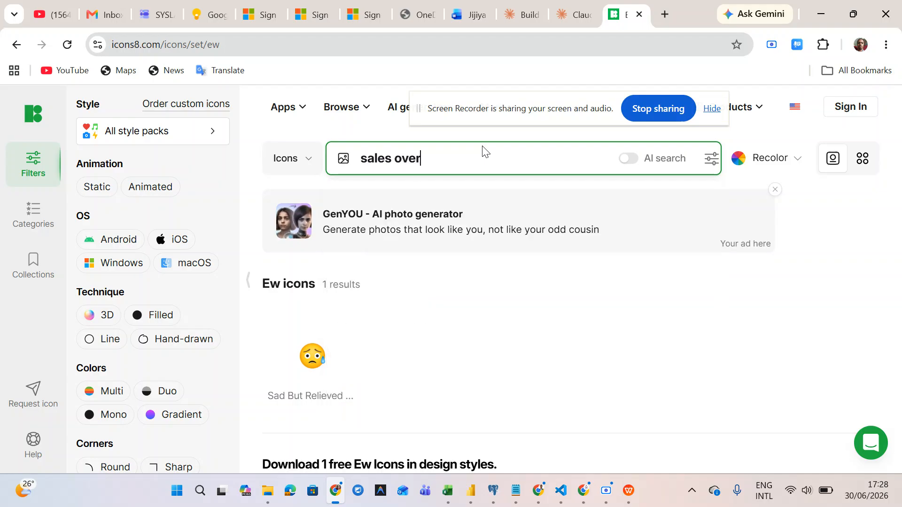
type("view")
key("Return")
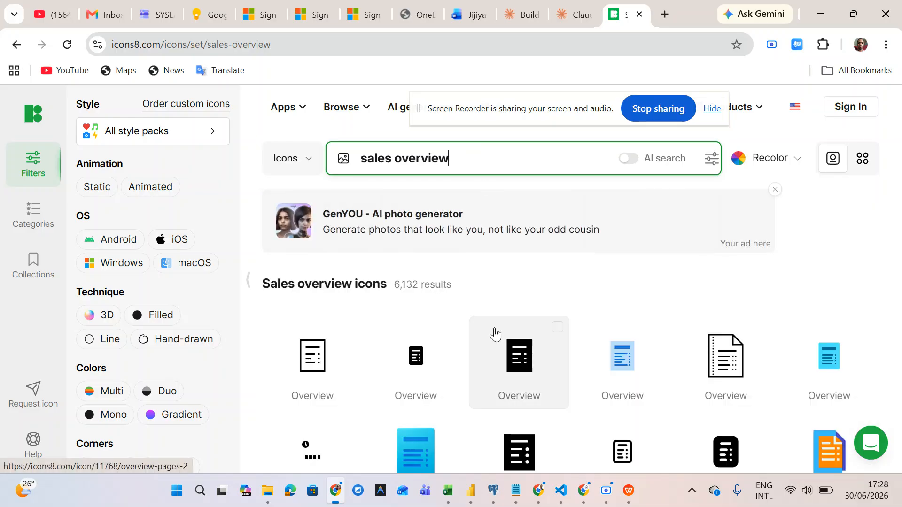
scroll(493, 332, "down", 7)
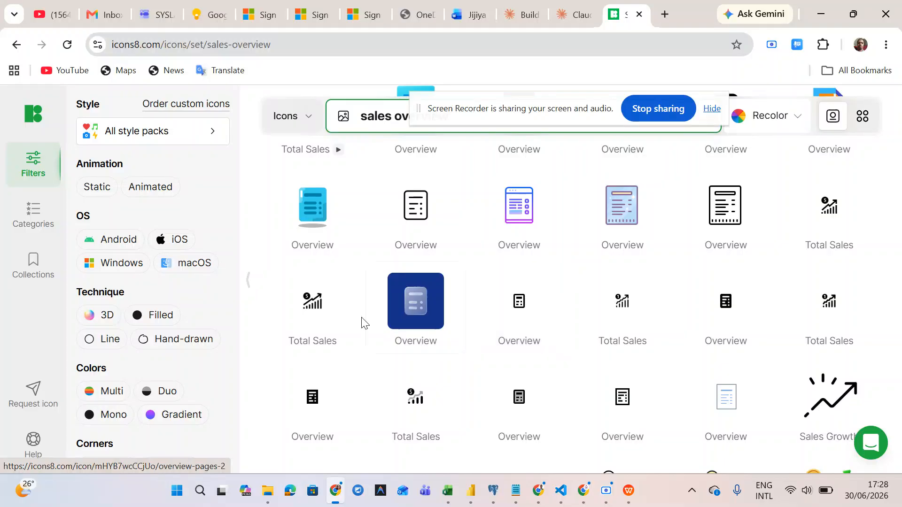
- Recolour the Total Sales icon to dark brown #5B4E4E with almost full transparency
left_click(411, 407)
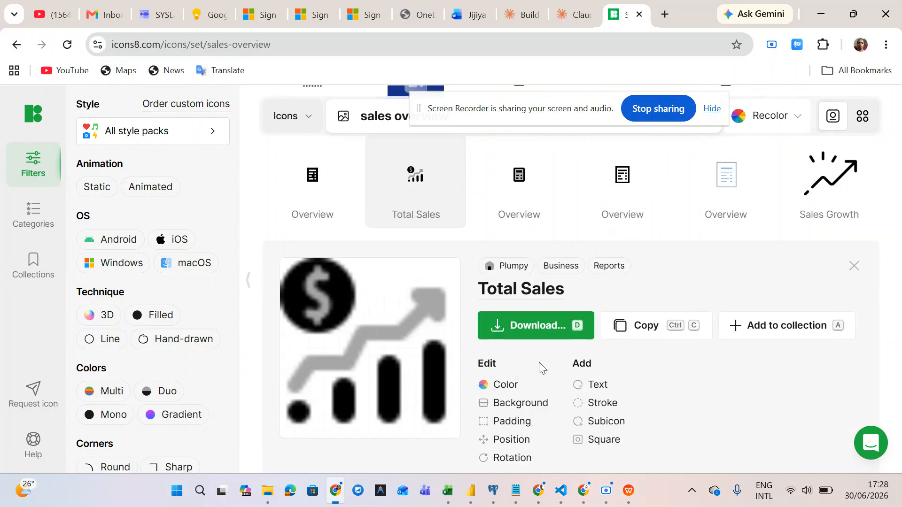
left_click(500, 384)
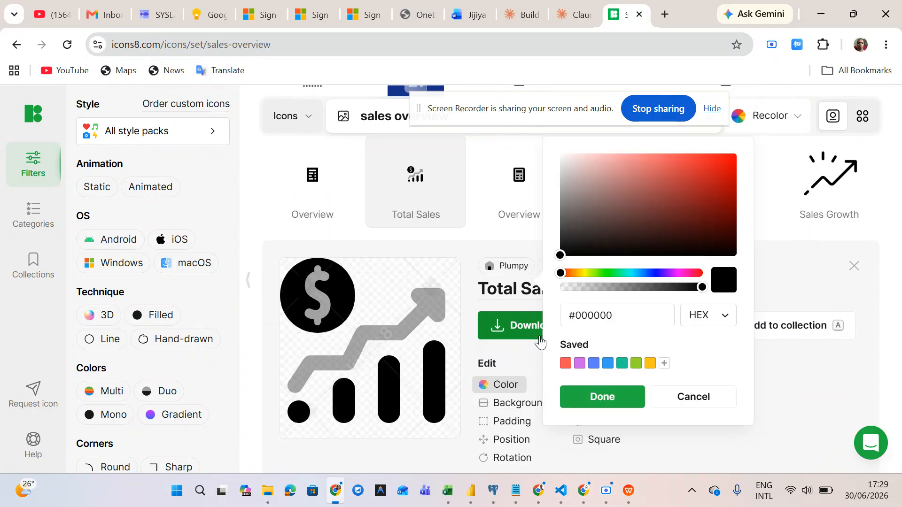
left_click(573, 170)
left_click(584, 182)
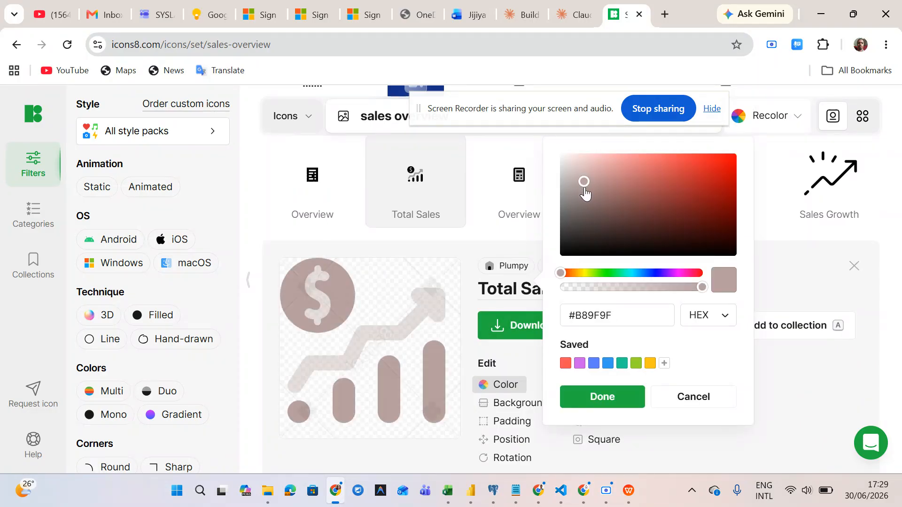
left_click(585, 219)
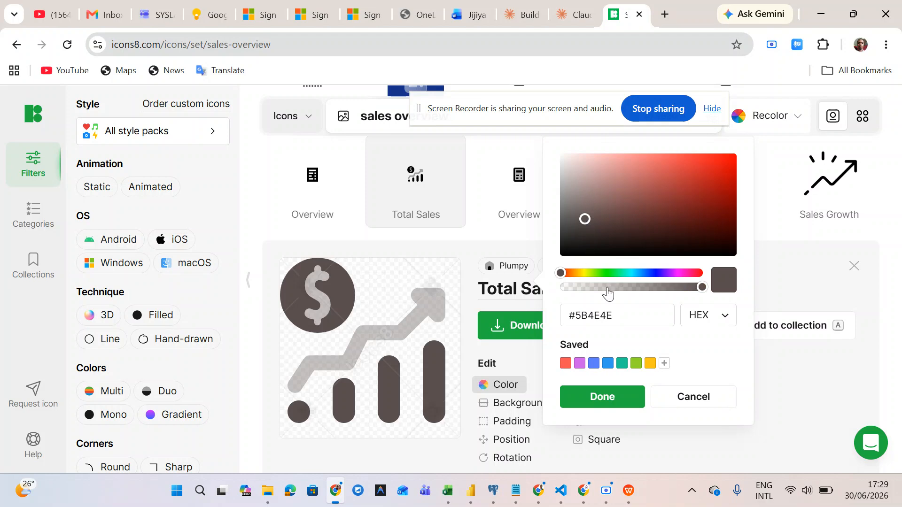
left_click(583, 288)
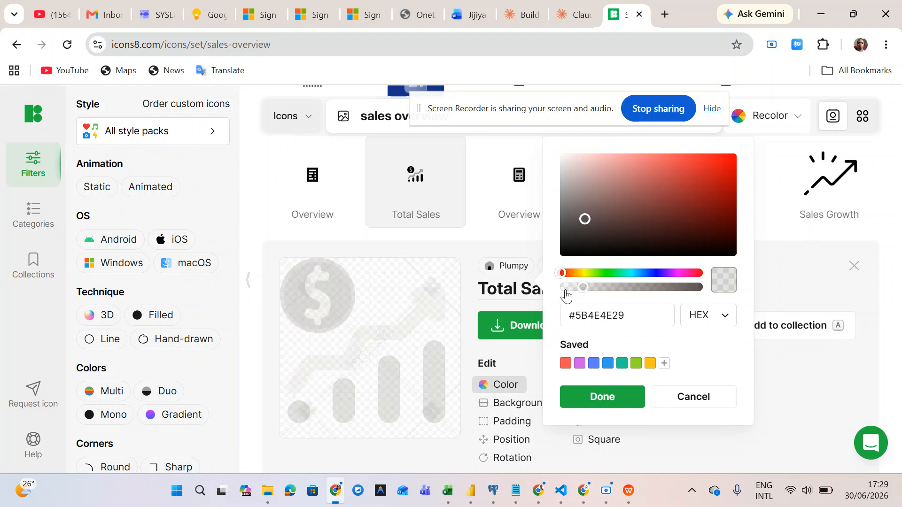
left_click(566, 289)
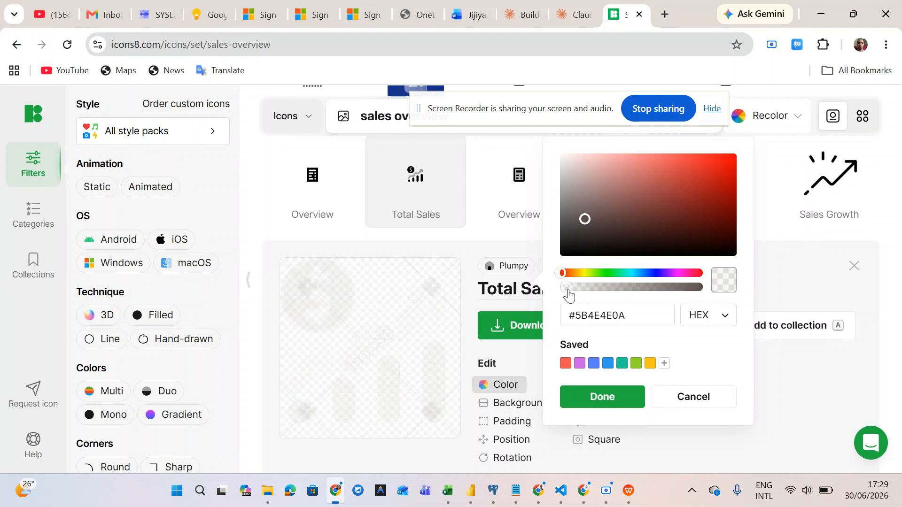
left_click(600, 405)
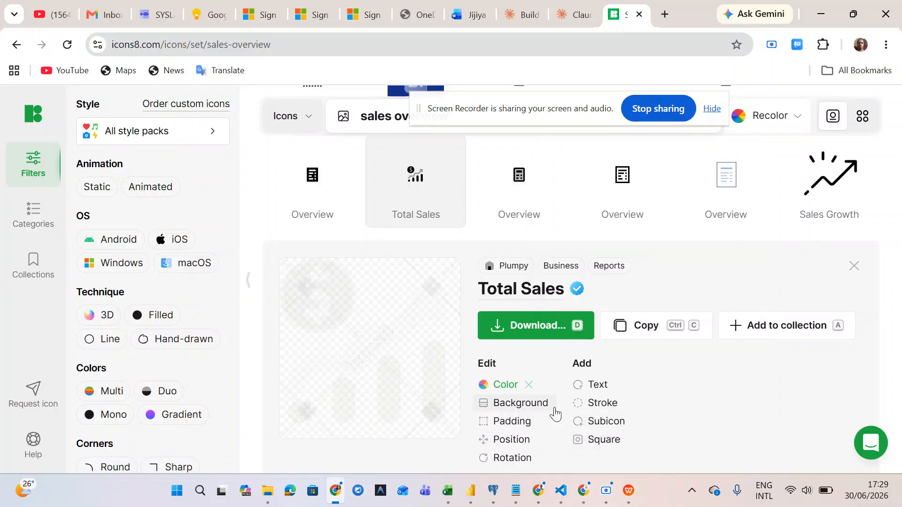
- Download the recoloured icon as the 24×24 PNG icons8-total-sales-24.png
scroll(556, 414, "down", 2)
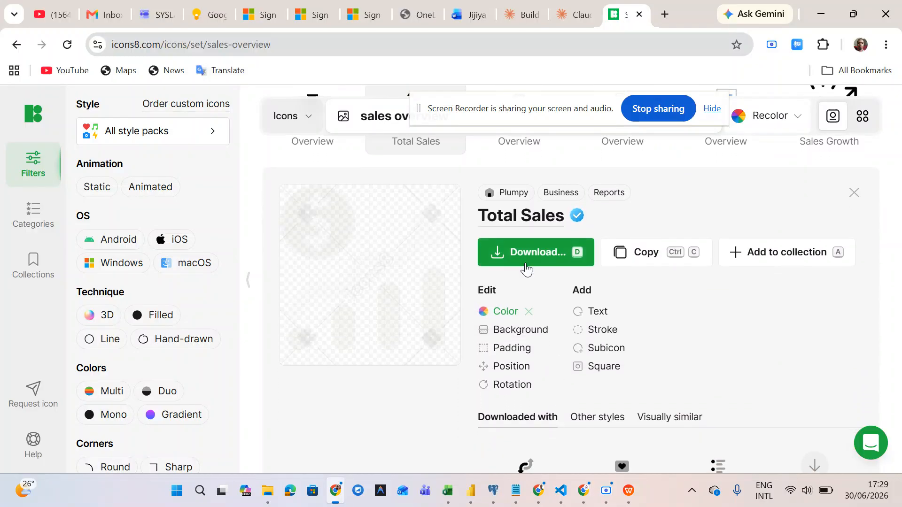
left_click(523, 256)
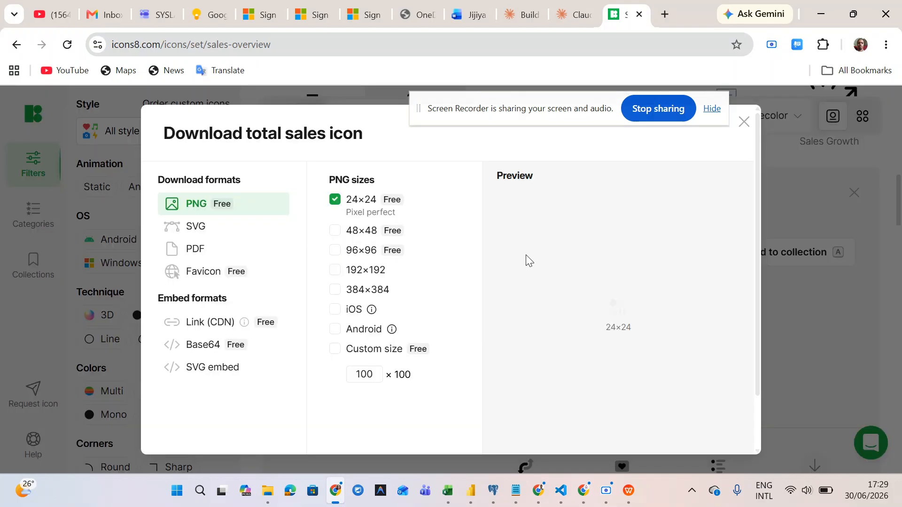
scroll(390, 297, "down", 2)
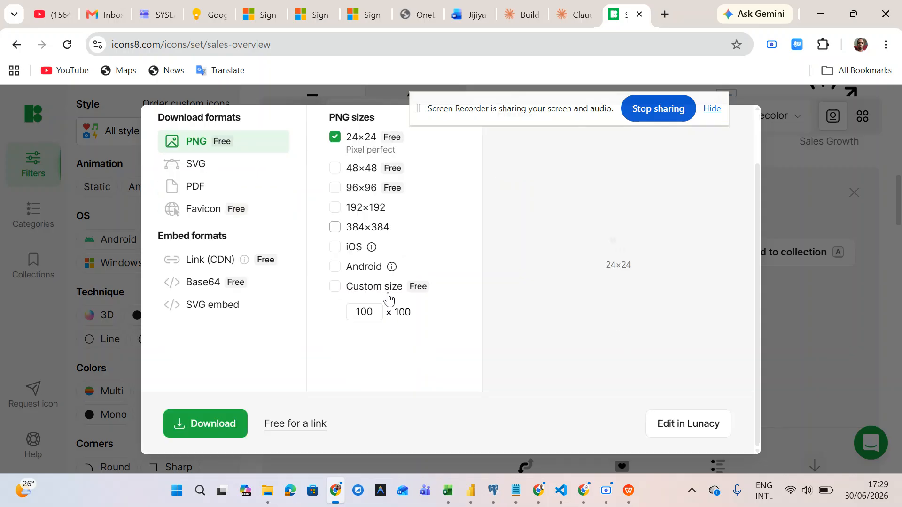
left_click(183, 426)
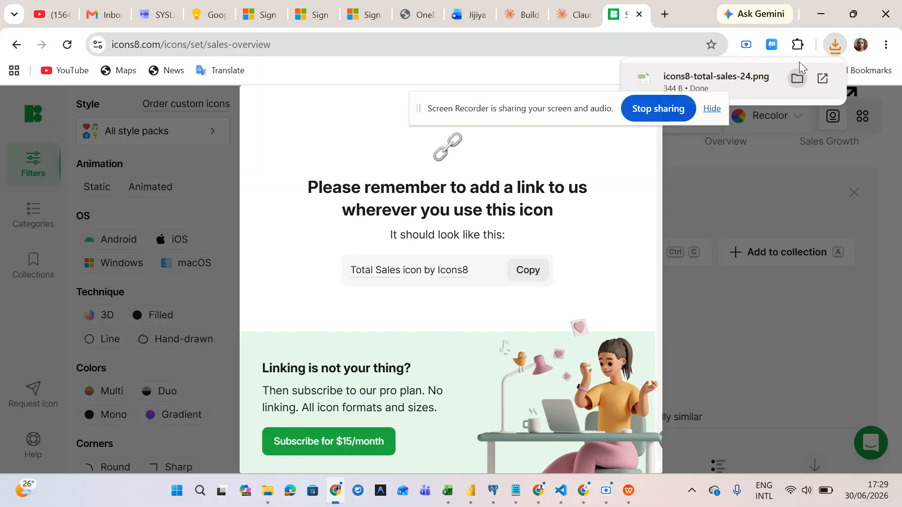
- Load icons8-total-sales-24.png as the Sales Overview button's custom icon image
left_click(817, 22)
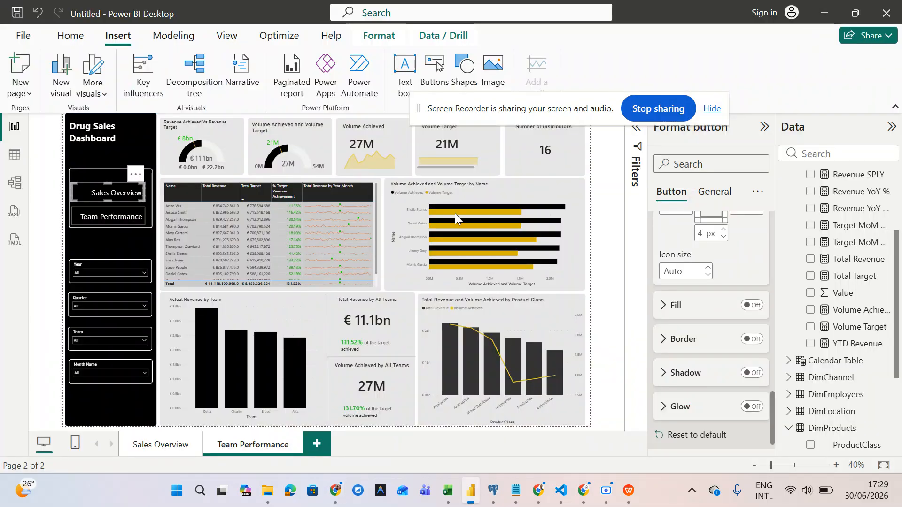
scroll(692, 318, "up", 5)
scroll(692, 318, "down", 6)
scroll(691, 314, "up", 5)
scroll(692, 311, "down", 2)
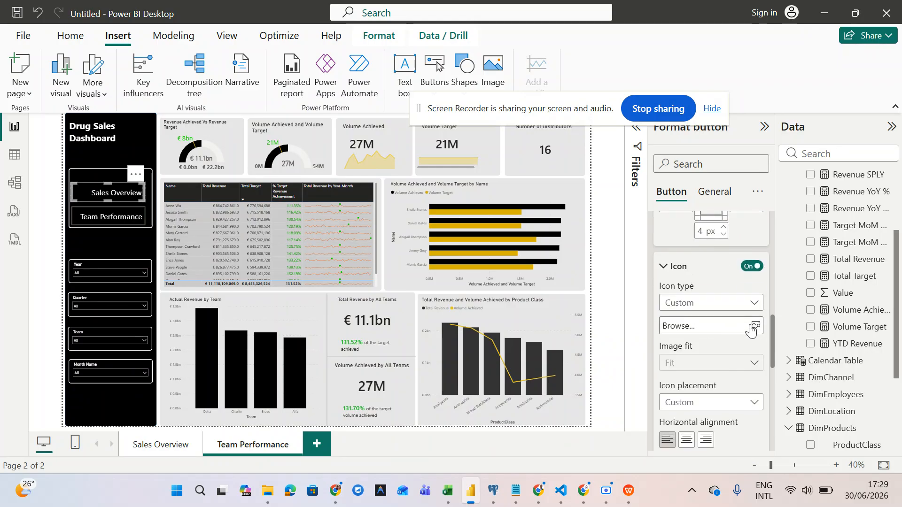
left_click(751, 325)
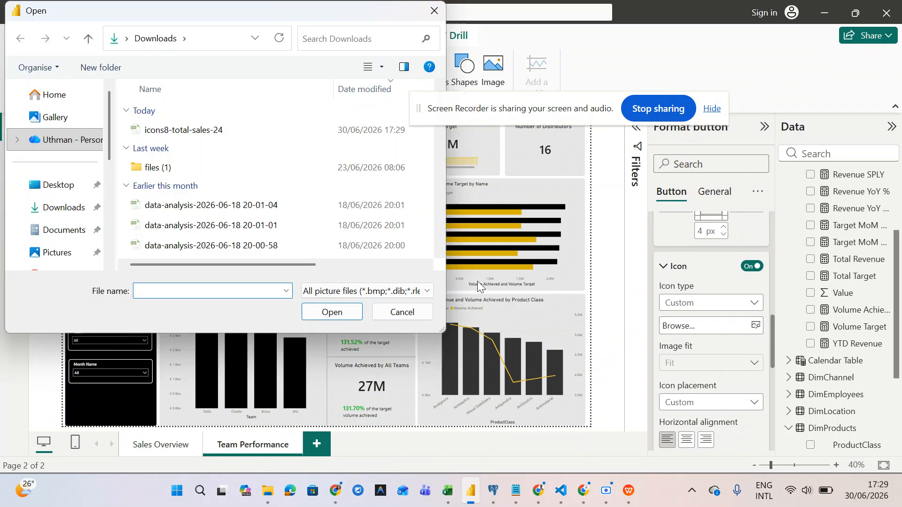
left_click(183, 129)
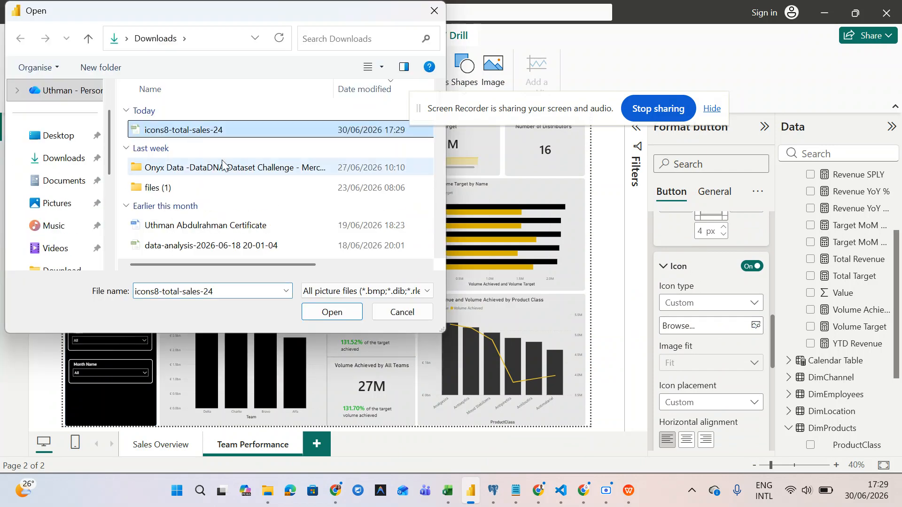
left_click(332, 313)
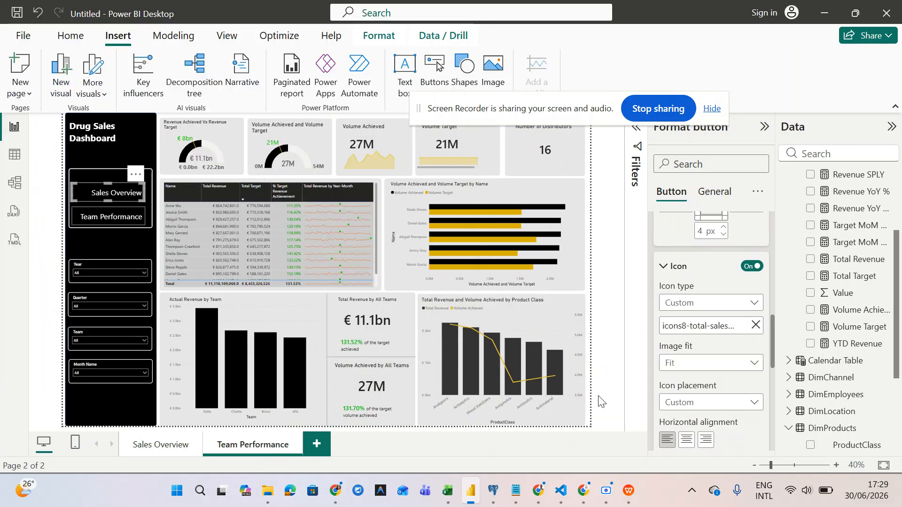
- Keep the custom icon's image fit set to Fit
scroll(676, 394, "down", 3)
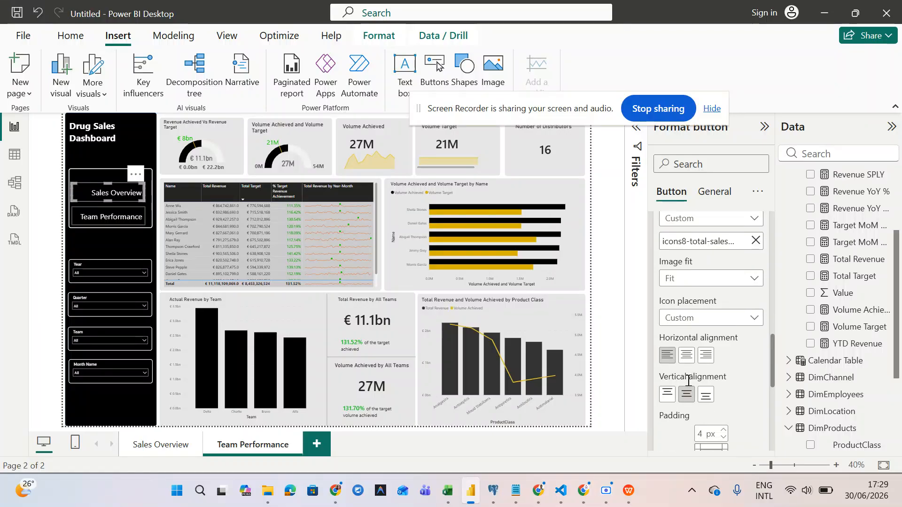
scroll(688, 382, "down", 1)
scroll(688, 384, "down", 3)
scroll(688, 384, "up", 3)
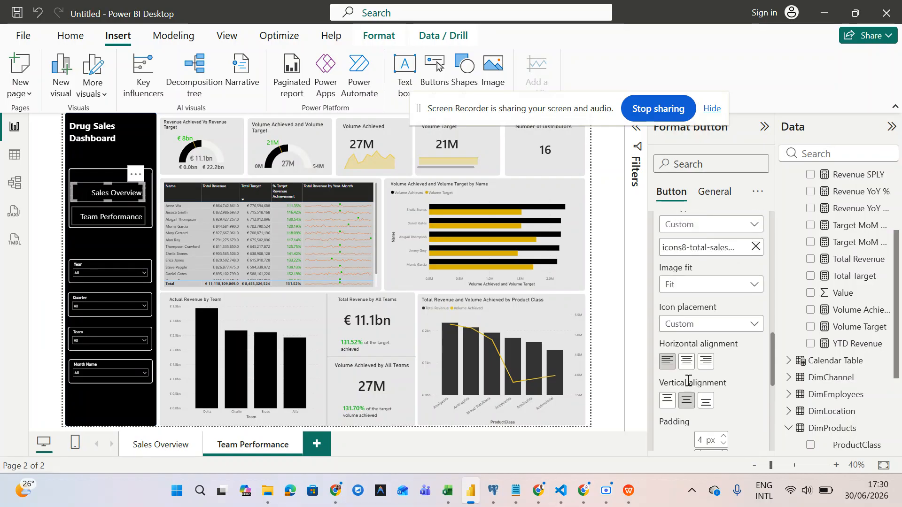
scroll(688, 381, "up", 2)
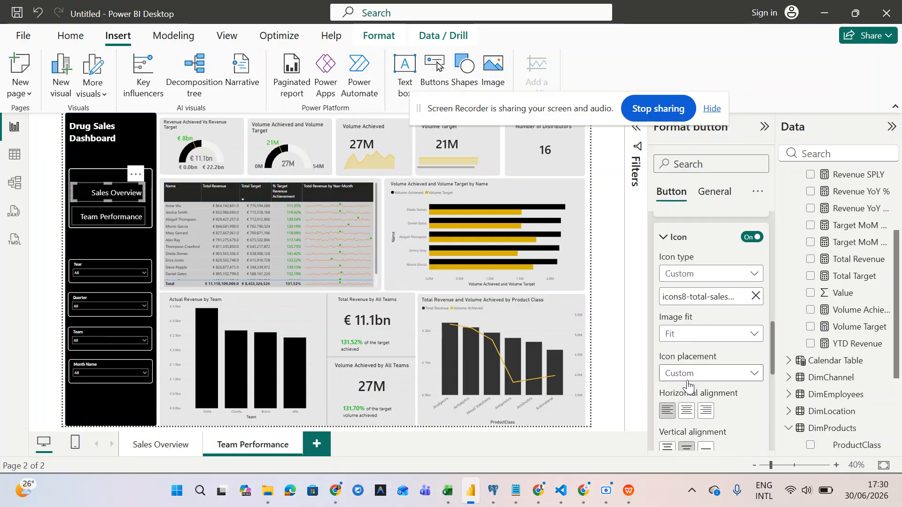
left_click(696, 335)
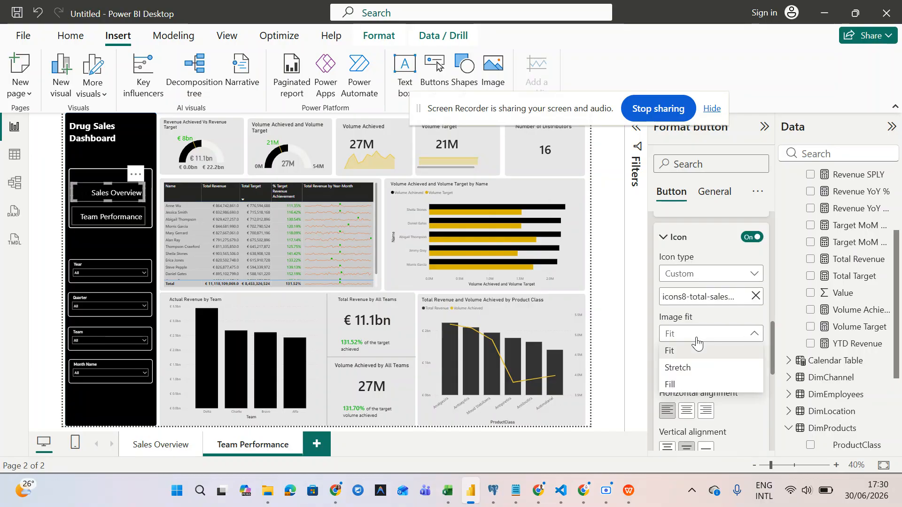
left_click(696, 338)
scroll(697, 342, "down", 5)
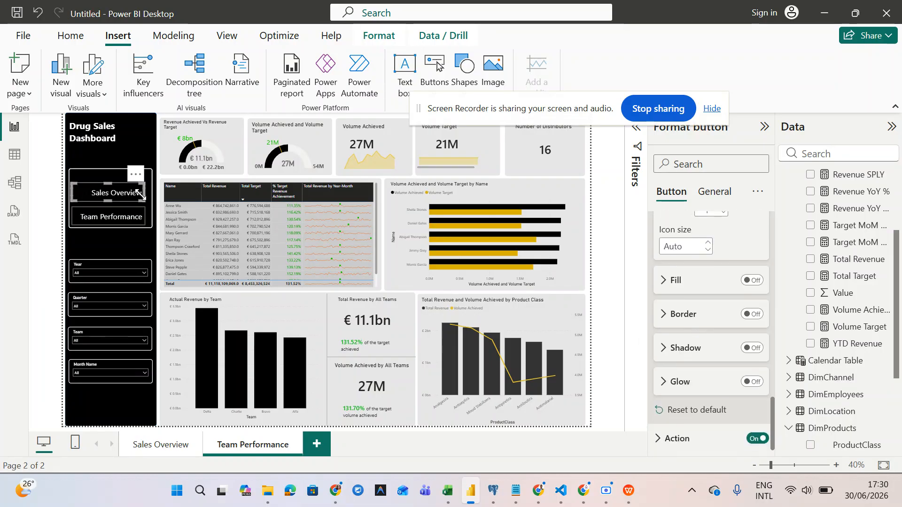
- Enlarge the Sales Overview button and move it up over the top of the table
left_click_drag(141, 199, 207, 266)
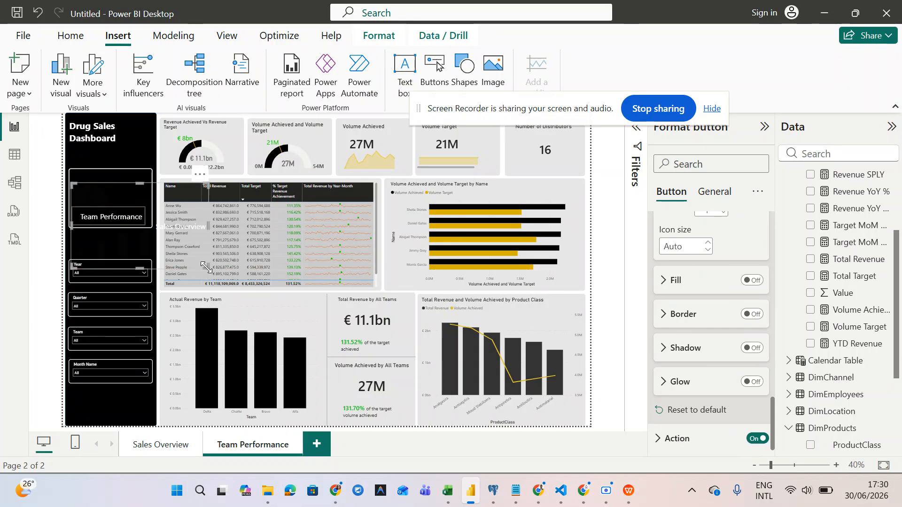
left_click_drag(173, 223, 211, 197)
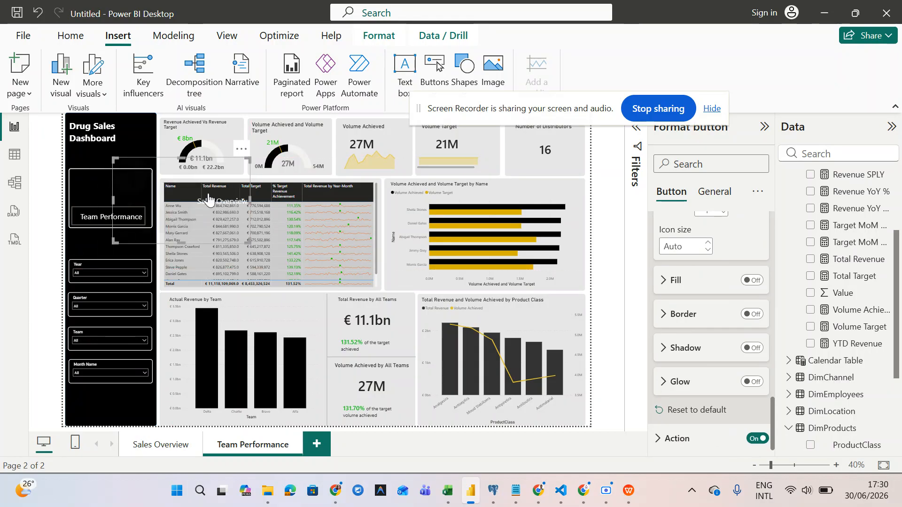
scroll(707, 348, "up", 10)
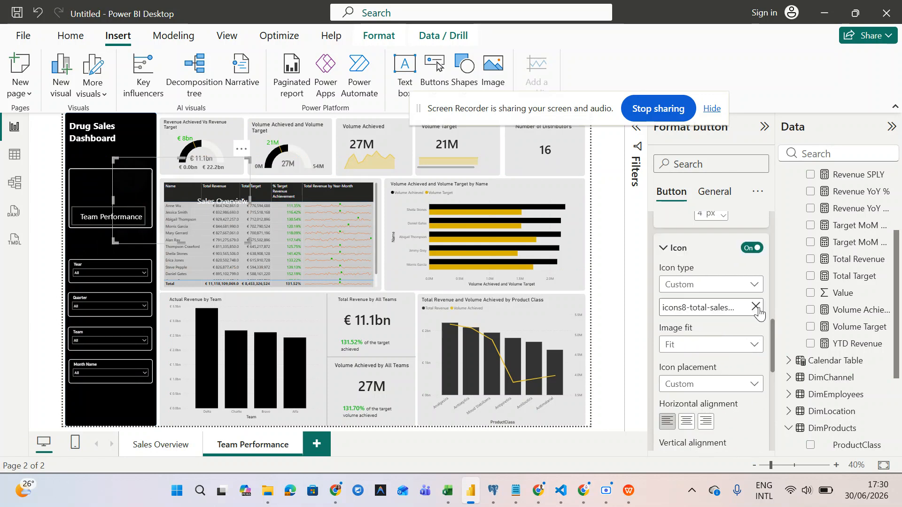
- Reload icons8-total-sales-24 as the button's icon image, then bring up File Explorer at Home
left_click(756, 307)
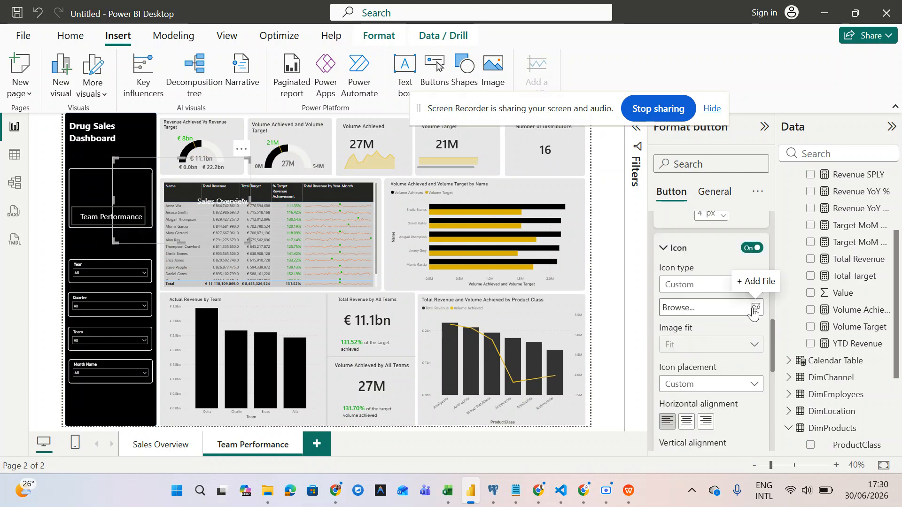
left_click(753, 308)
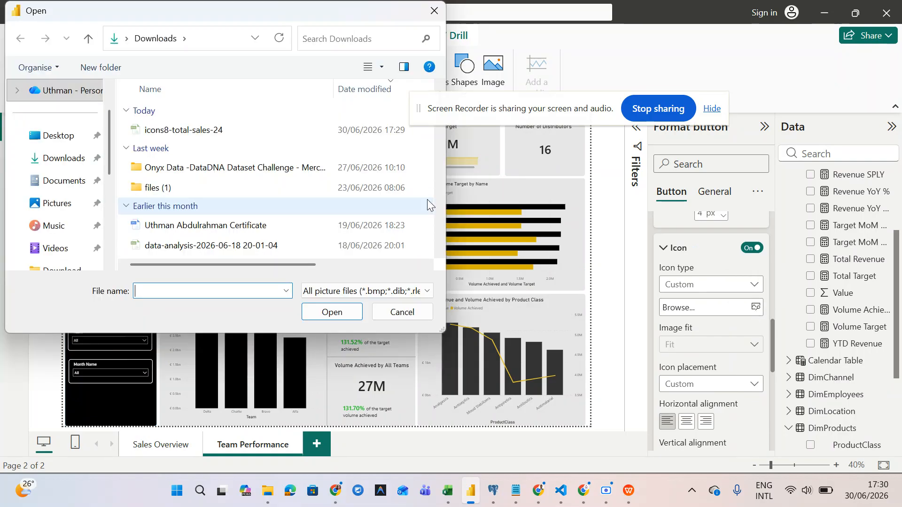
left_click(281, 129)
left_click(318, 313)
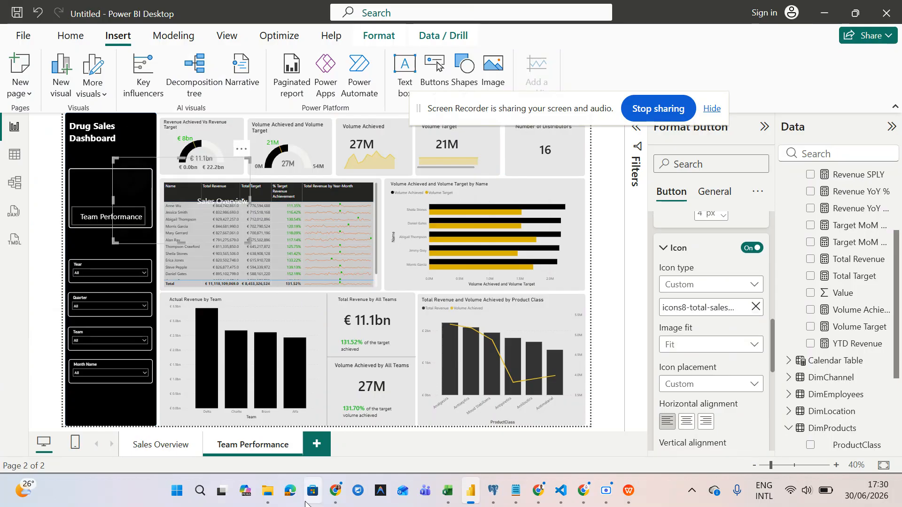
left_click(268, 491)
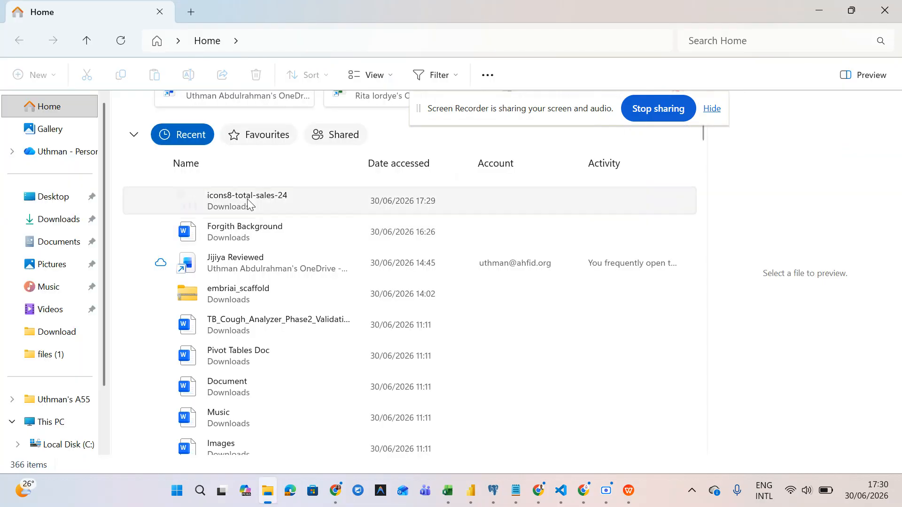
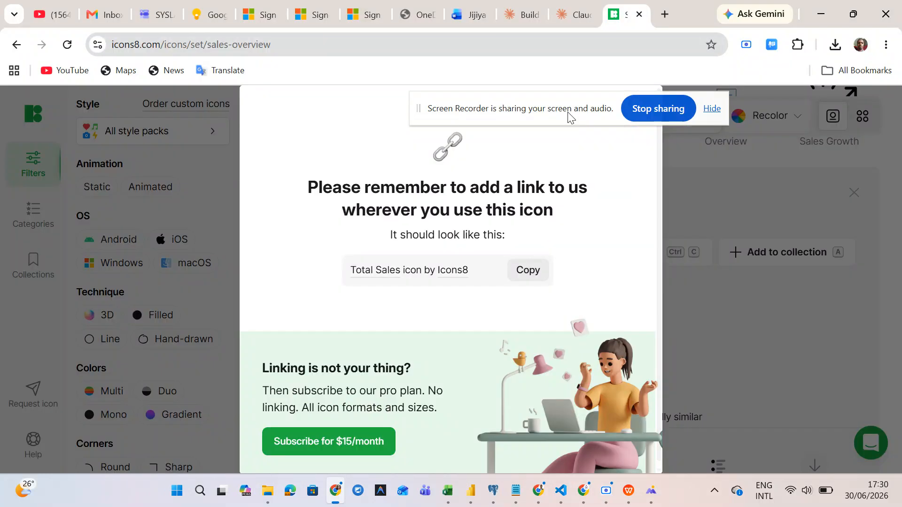
- Recolour the Total Sales icon a faint green (#5CAC5A0A) and scroll back up to the icon grid
left_click_drag(565, 111, 629, 50)
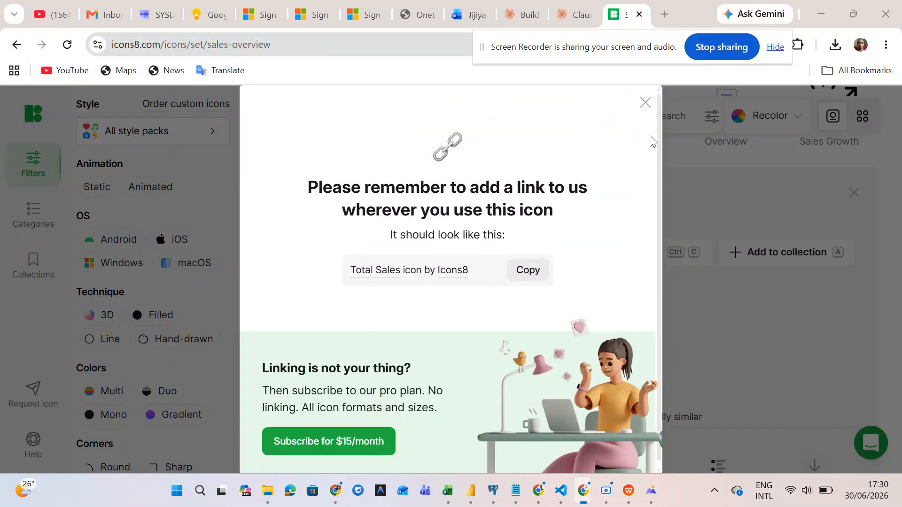
left_click(645, 102)
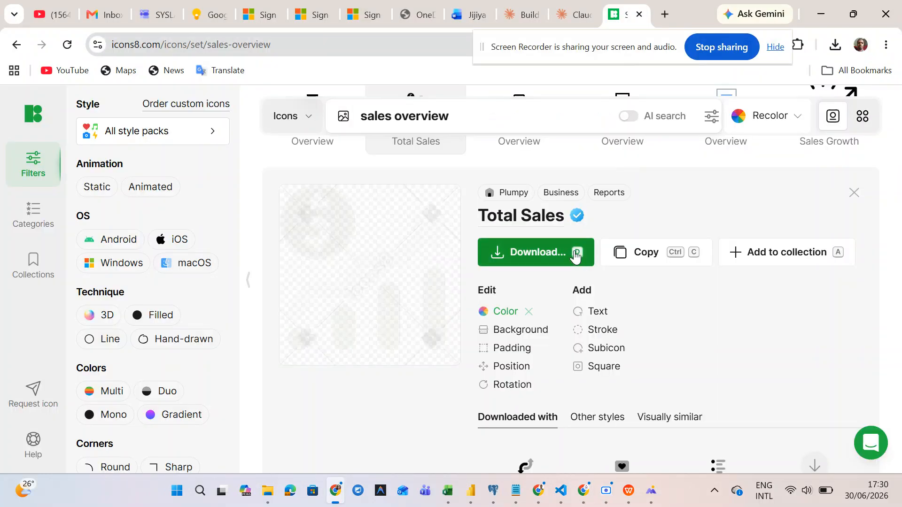
left_click(506, 313)
left_click(622, 279)
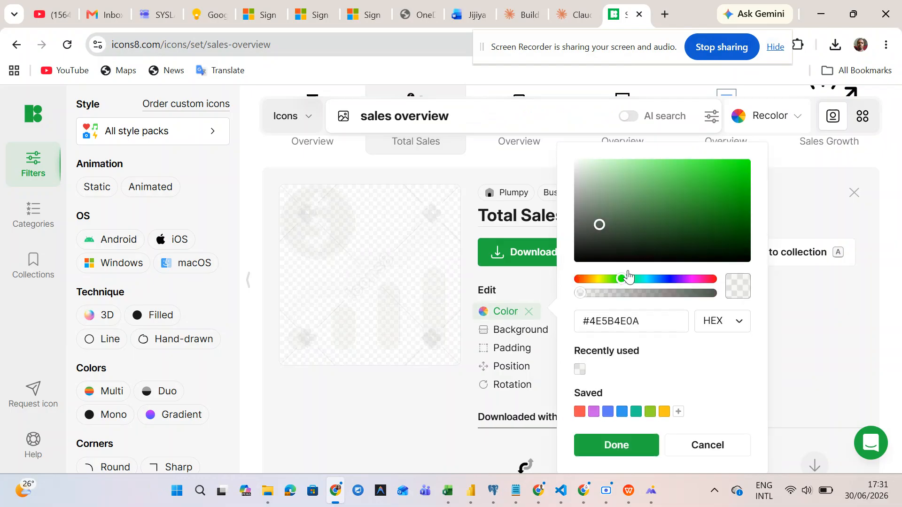
left_click(719, 199)
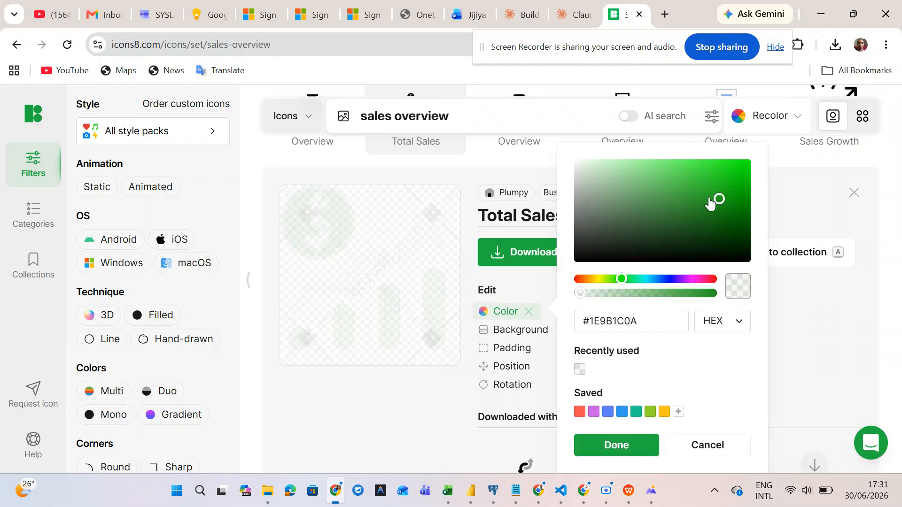
left_click(681, 192)
left_click(658, 192)
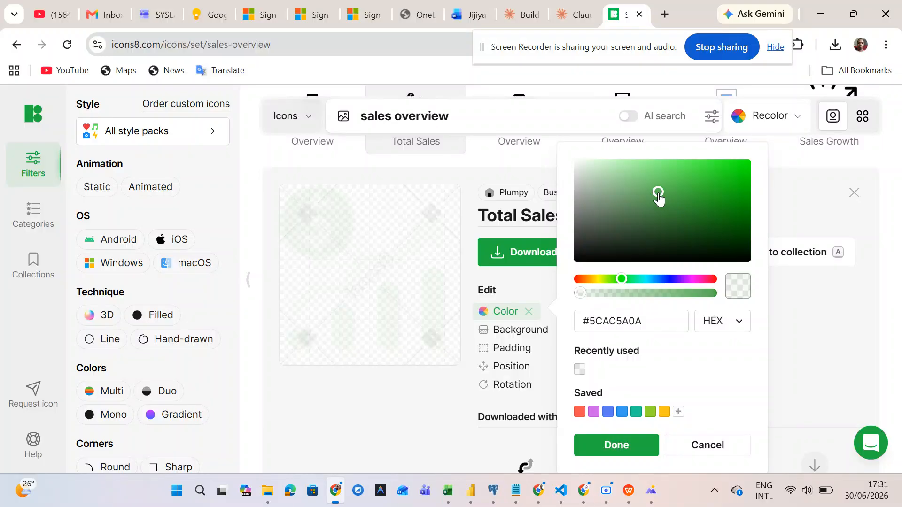
left_click(615, 446)
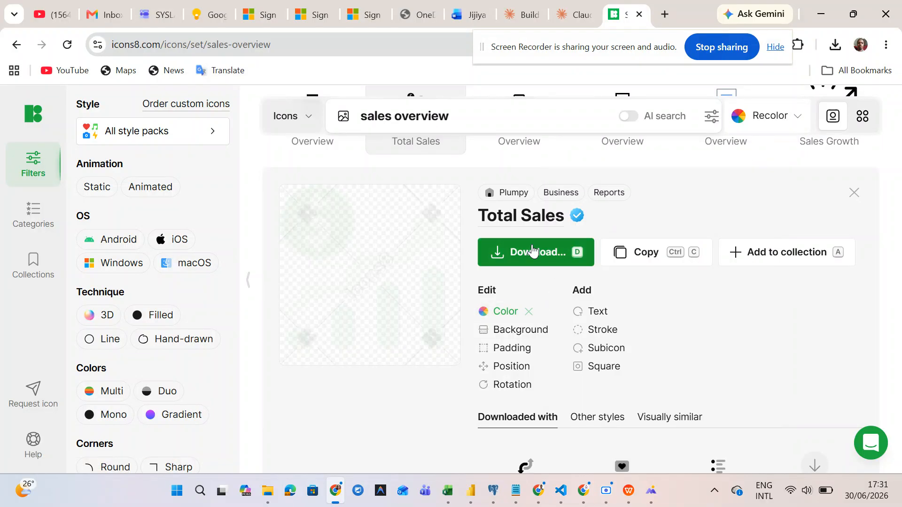
scroll(531, 222, "up", 3)
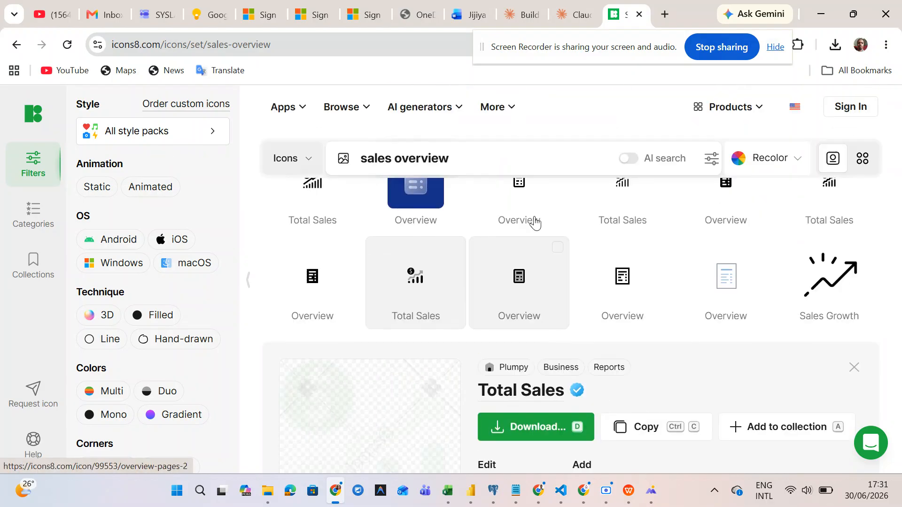
scroll(339, 288, "up", 1)
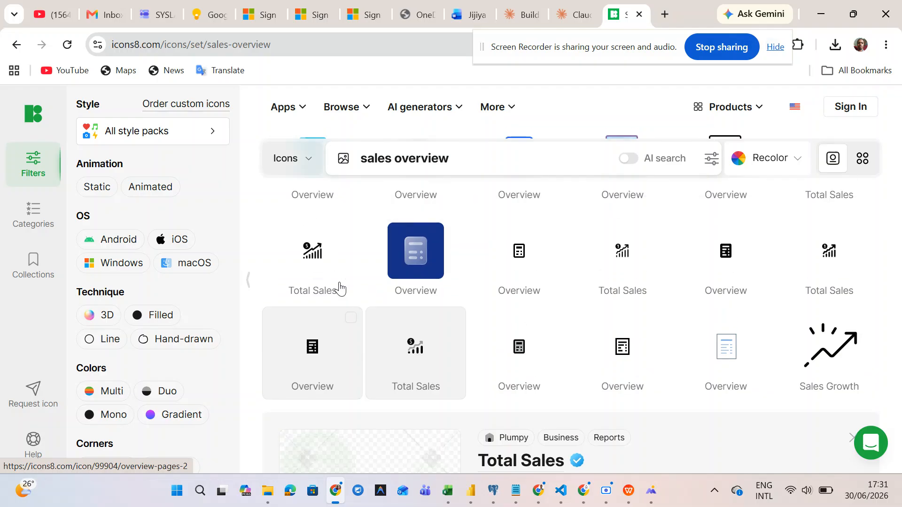
- Open the Overview icon and pick an opaque green in its colour picker
left_click(328, 374)
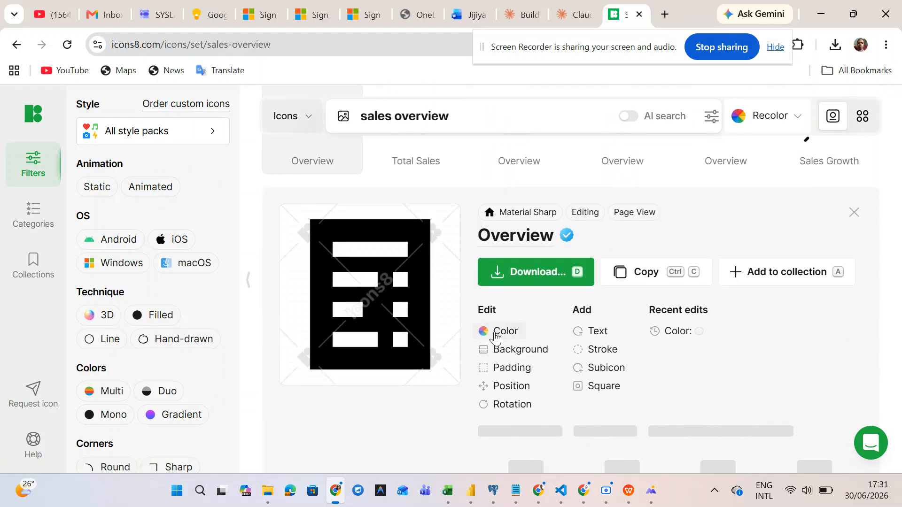
left_click(500, 330)
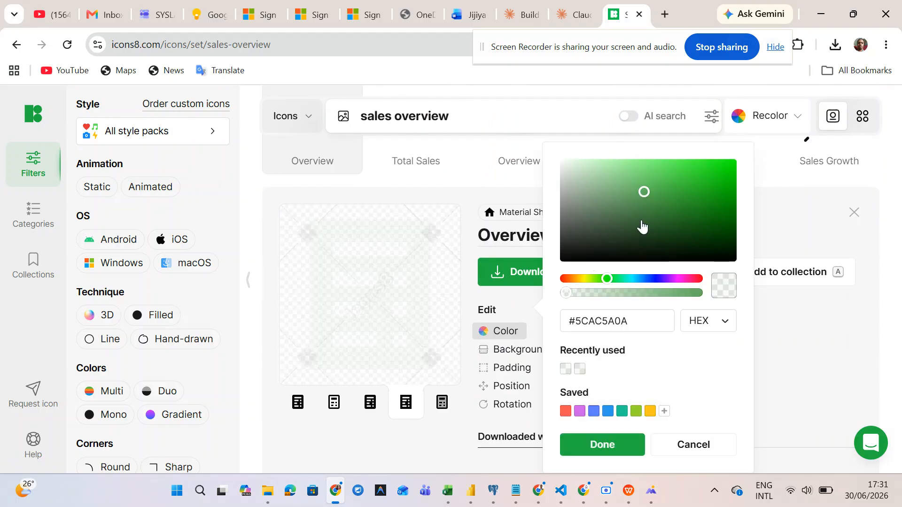
left_click(697, 199)
left_click(638, 191)
left_click(602, 279)
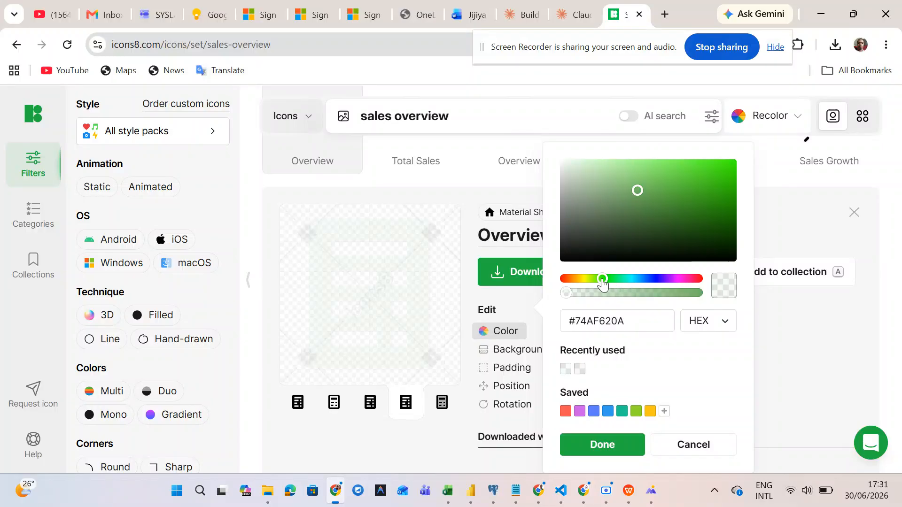
left_click_drag(570, 297, 701, 299)
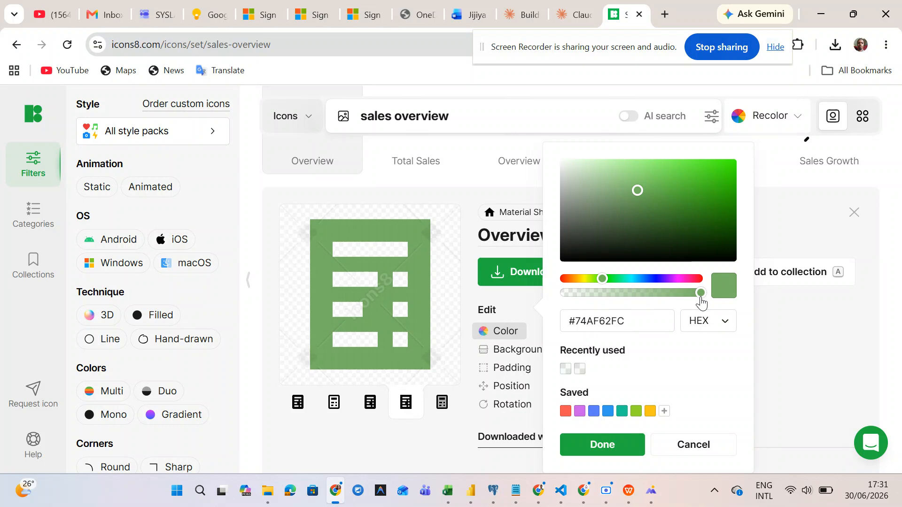
- Replace the icon's hex colour with #1FC922 and apply it
left_click(635, 320)
key("ctrl+a")
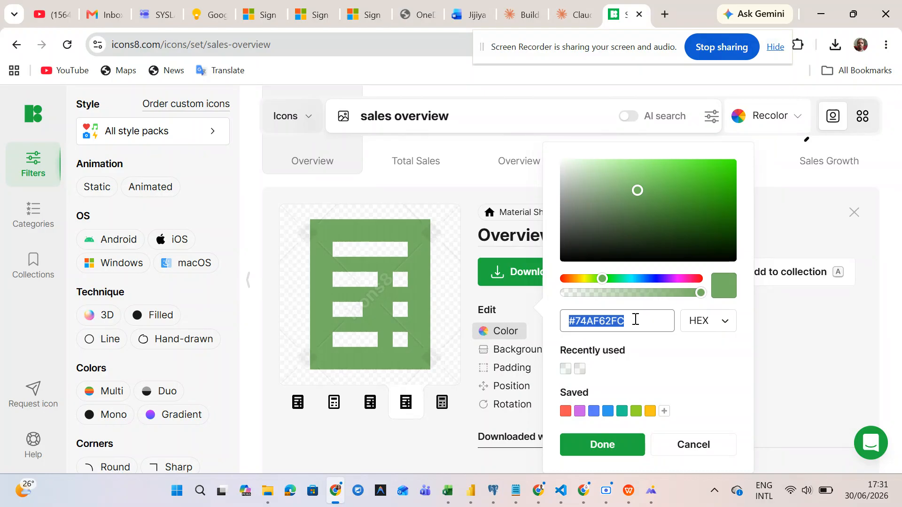
key("super+v")
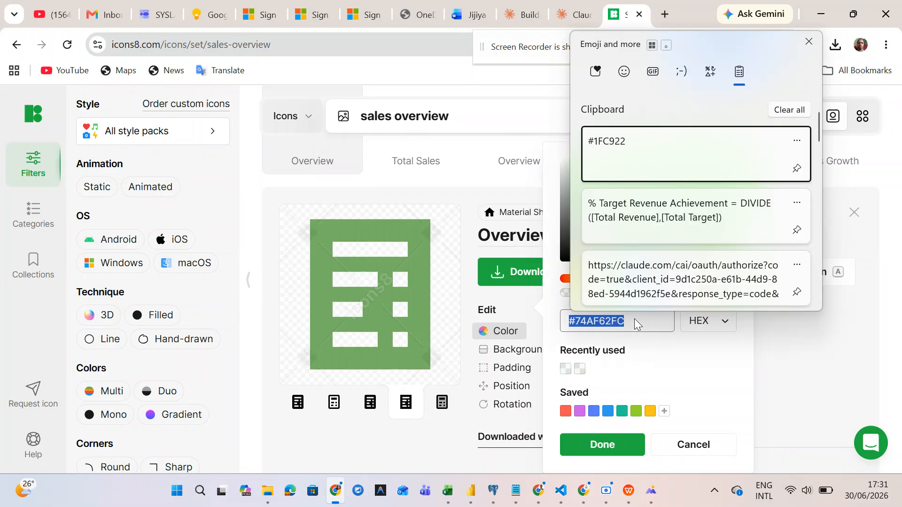
left_click(658, 156)
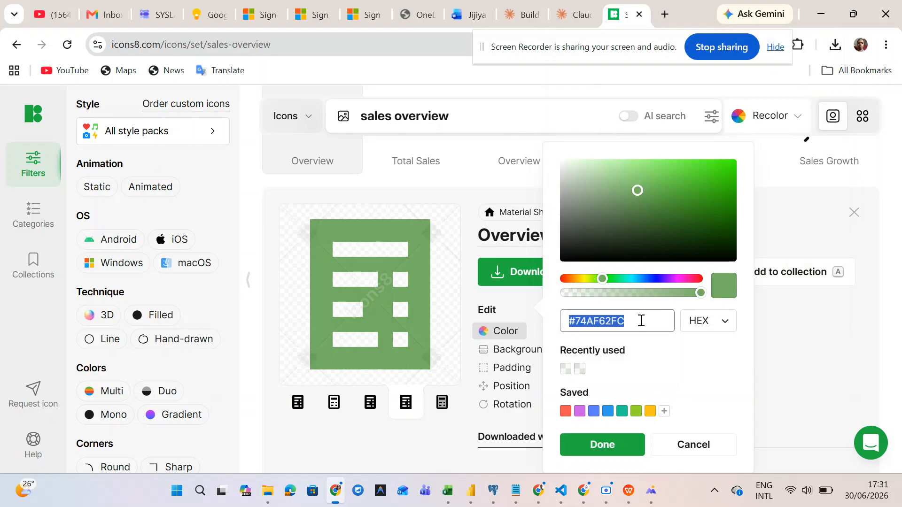
type("#1FC922")
key("super+v")
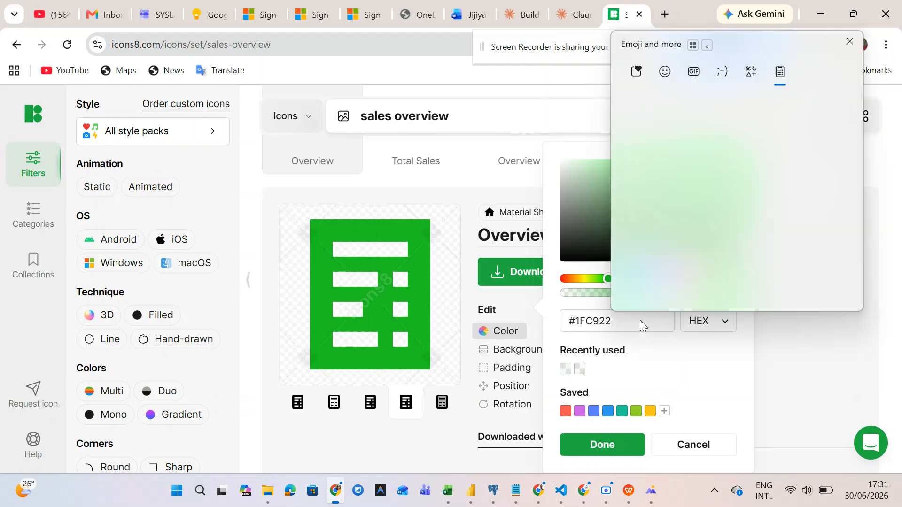
left_click(556, 124)
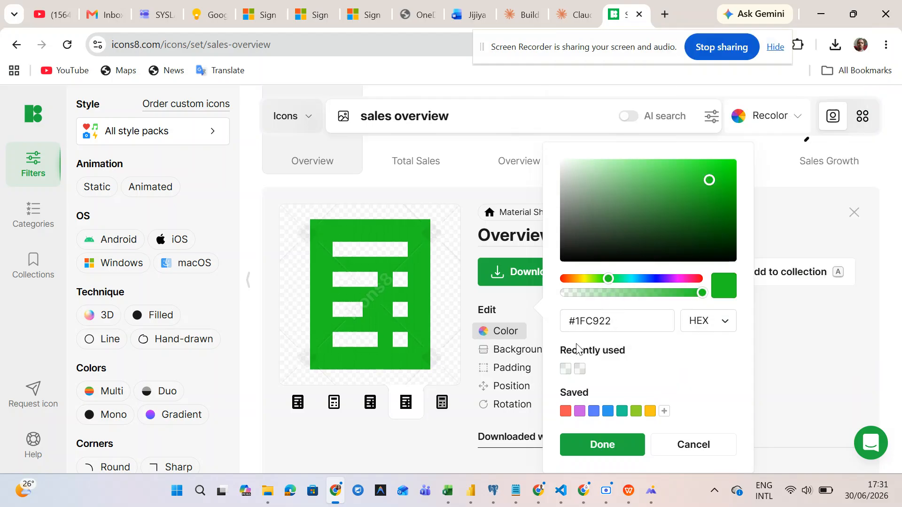
left_click(612, 453)
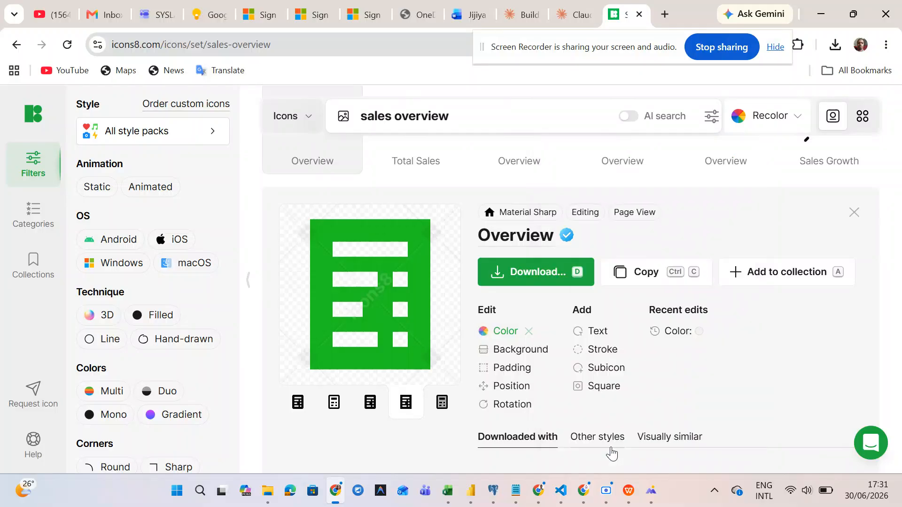
- Download the green Overview icon as a 24×24 PNG and return to Power BI Desktop
left_click(505, 276)
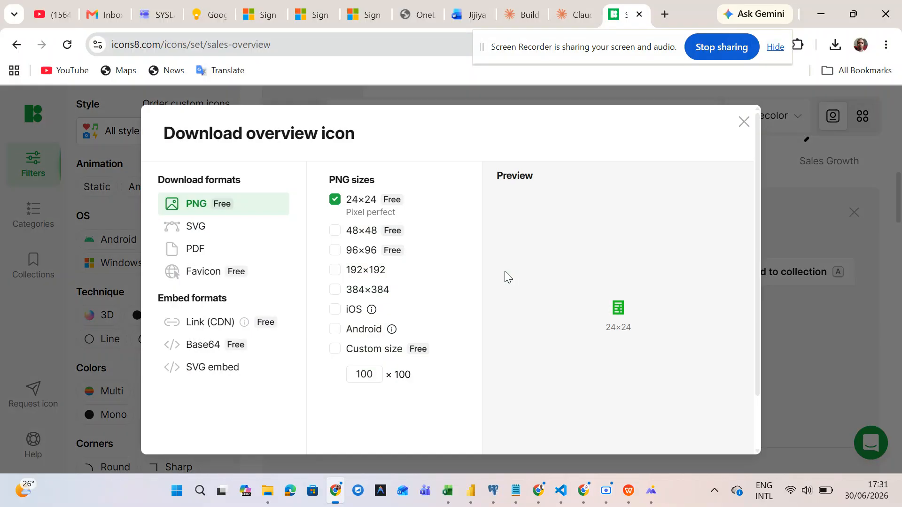
scroll(495, 348, "down", 2)
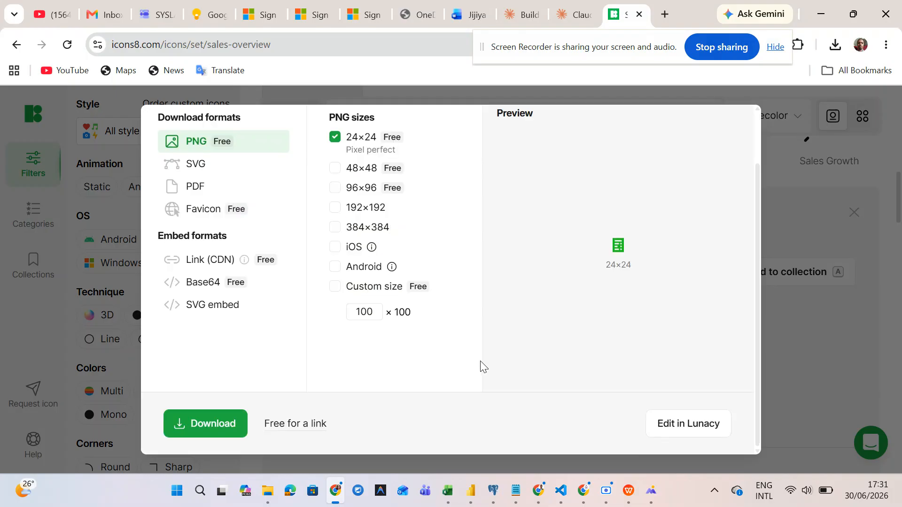
left_click(182, 436)
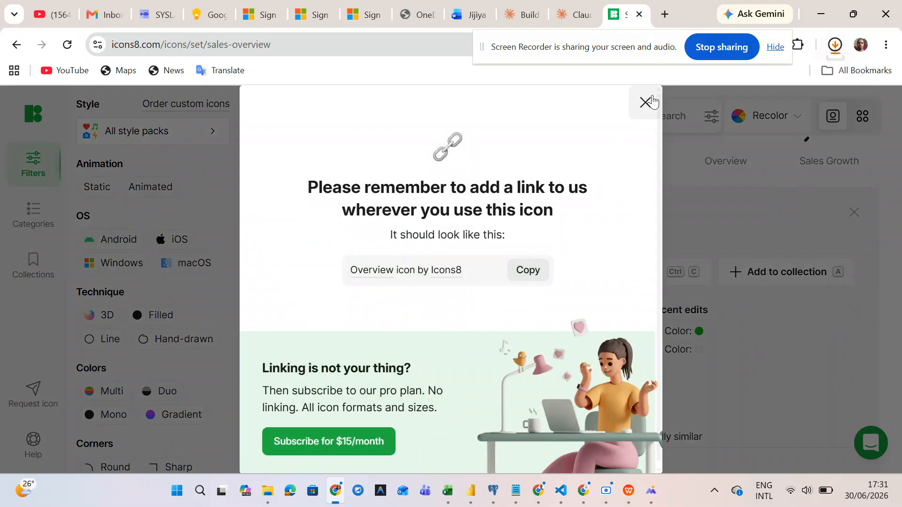
left_click(645, 102)
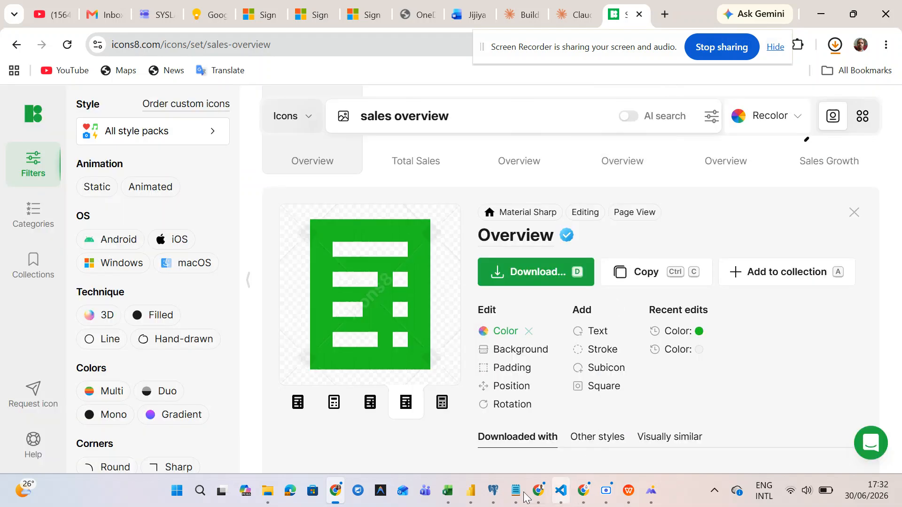
mouse_move(470, 491)
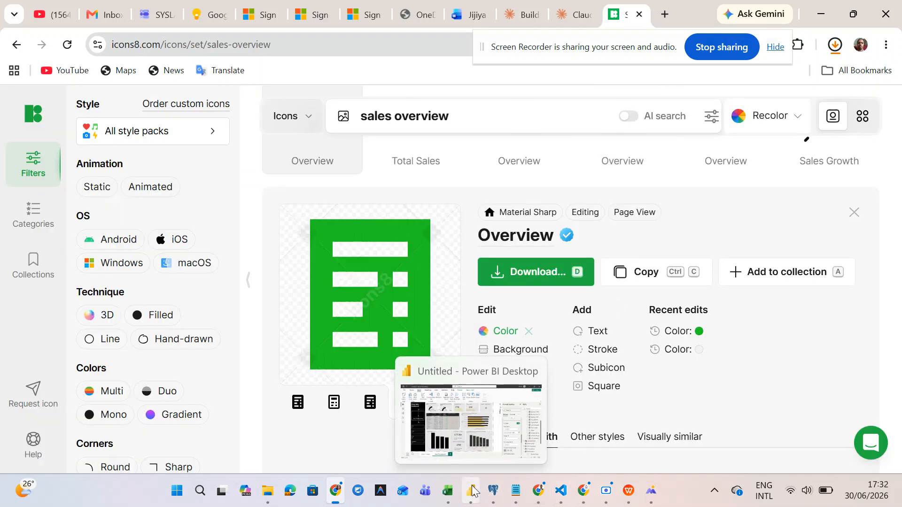
left_click(484, 436)
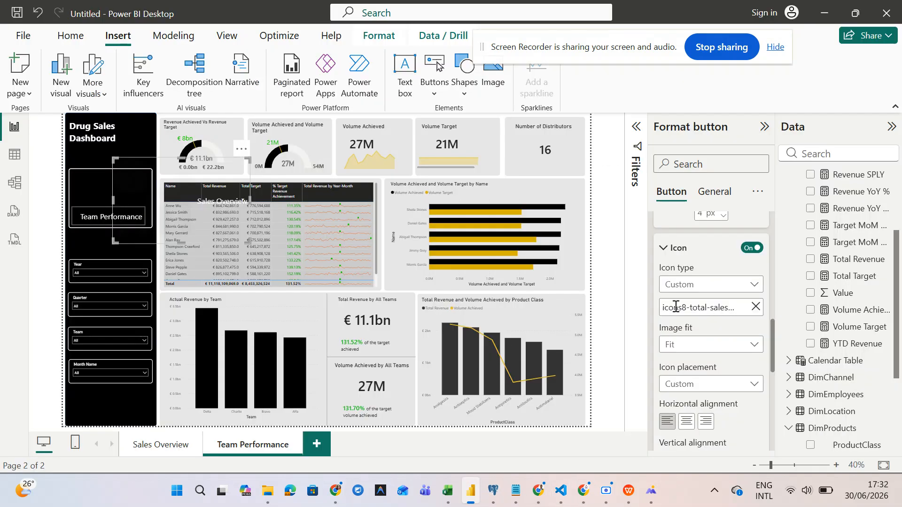
- Swap the Sales Overview button's icon for icons8-overview-24 and resize the button
left_click(754, 308)
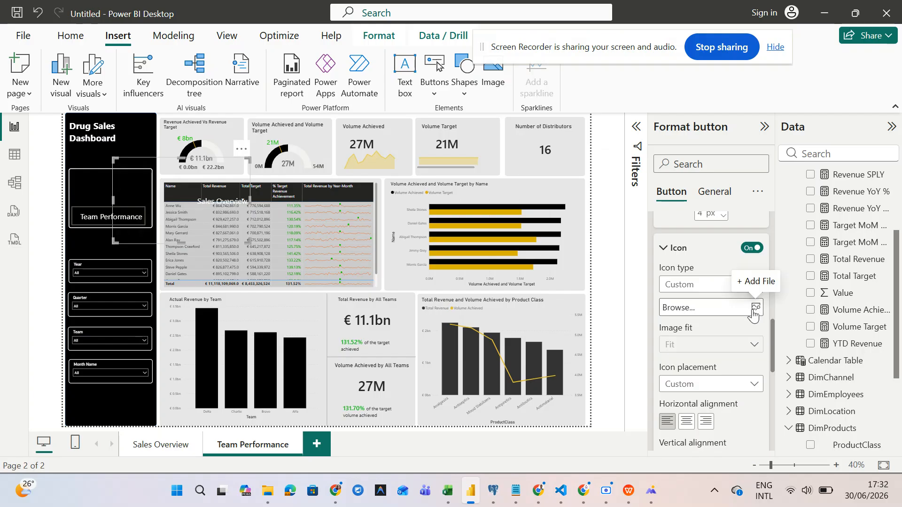
left_click(753, 314)
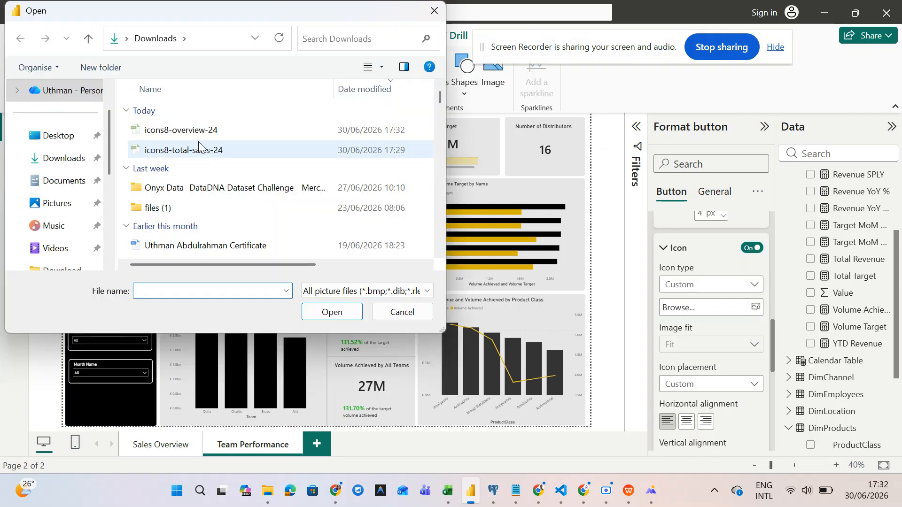
left_click(200, 130)
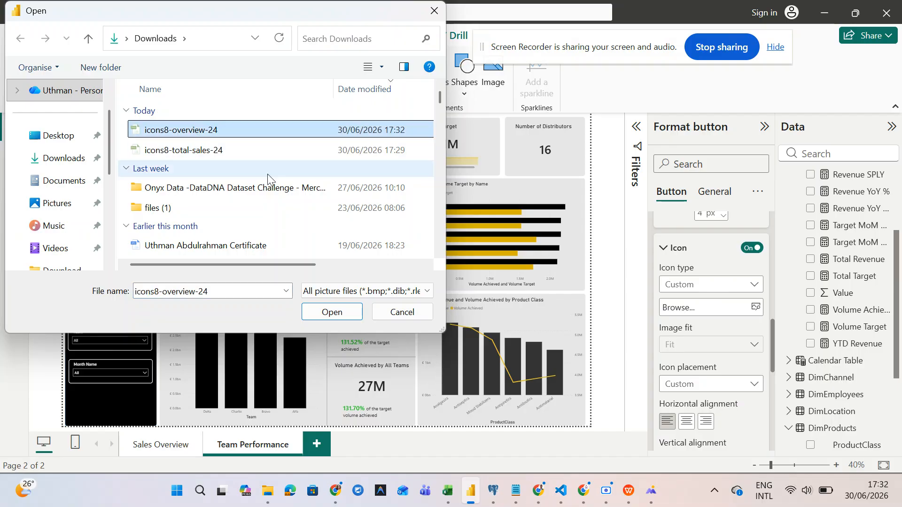
left_click(332, 312)
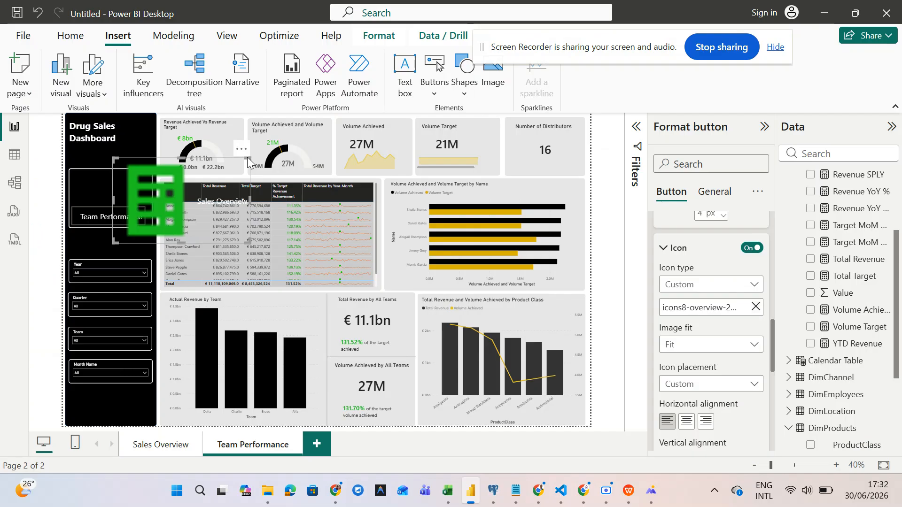
left_click_drag(245, 168, 143, 198)
- Review the Sales Overview button's icon settings, then select the Team Performance button
left_click(133, 223)
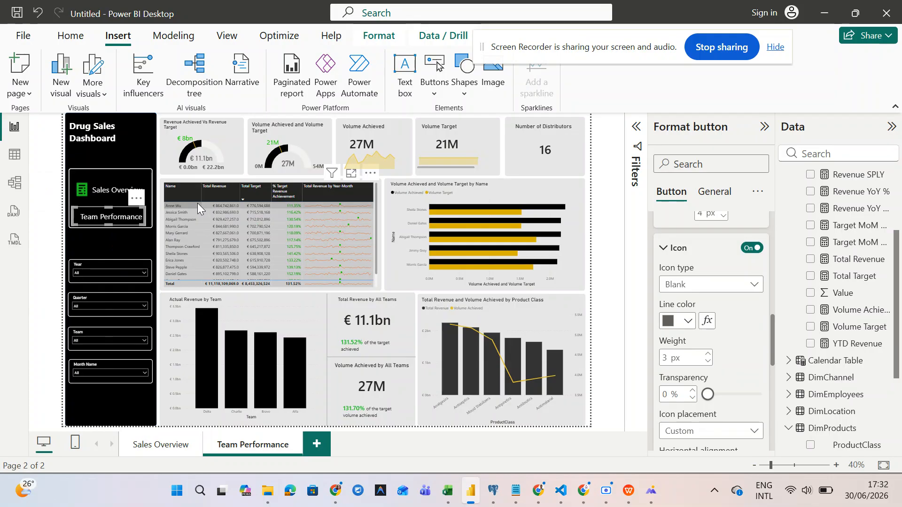
left_click(86, 191)
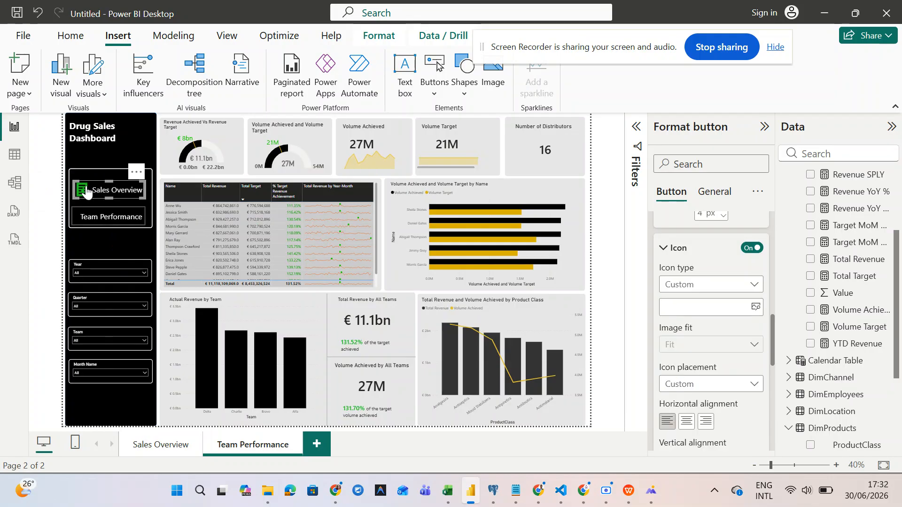
scroll(688, 412, "down", 2)
scroll(687, 408, "down", 5)
scroll(688, 408, "down", 1)
scroll(687, 408, "up", 1)
scroll(687, 413, "up", 5)
scroll(739, 364, "up", 2)
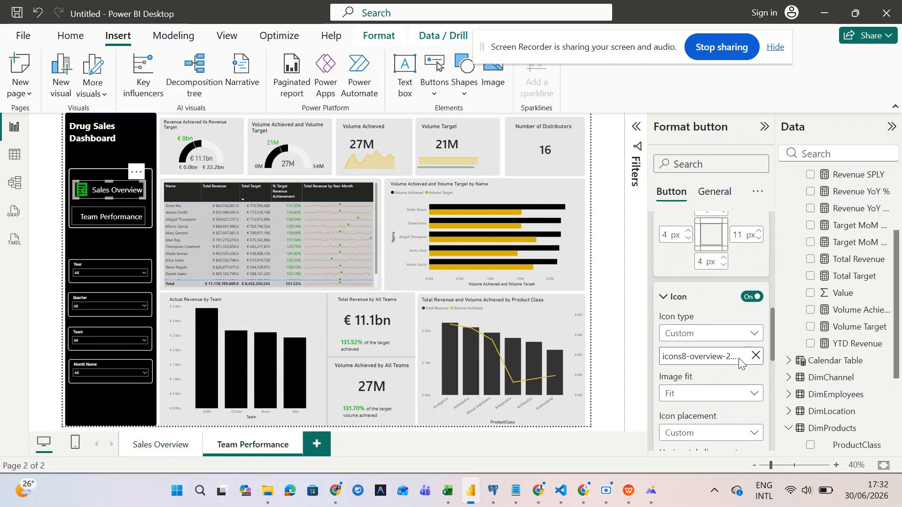
scroll(739, 364, "up", 1)
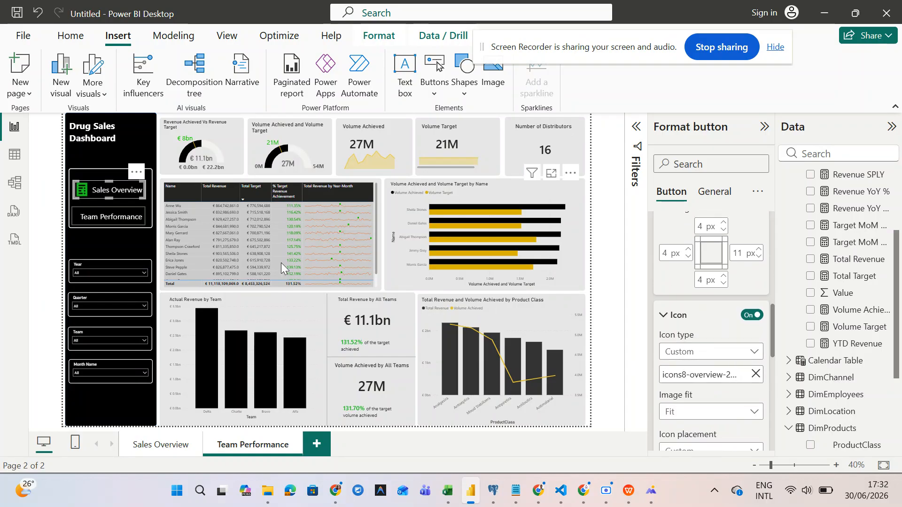
left_click(118, 217)
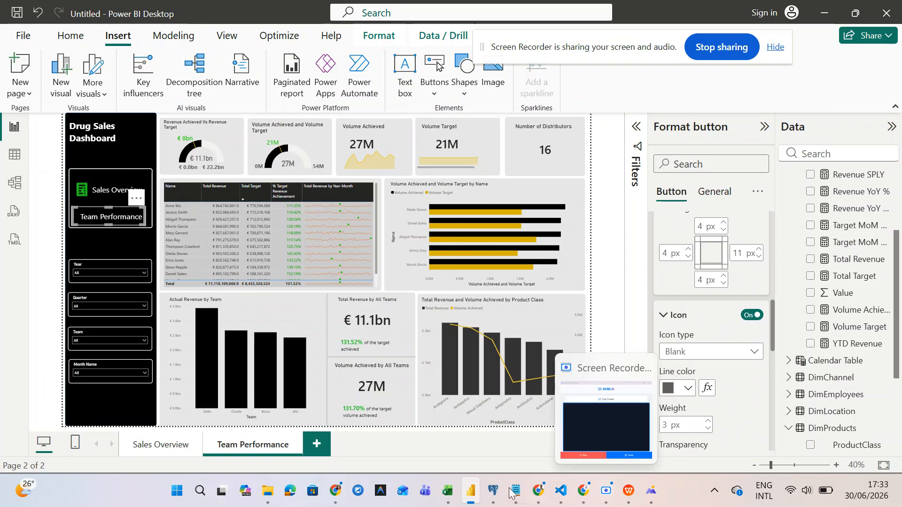
- Search Icons8 for 'performance' icons
mouse_move(335, 490)
left_click(337, 416)
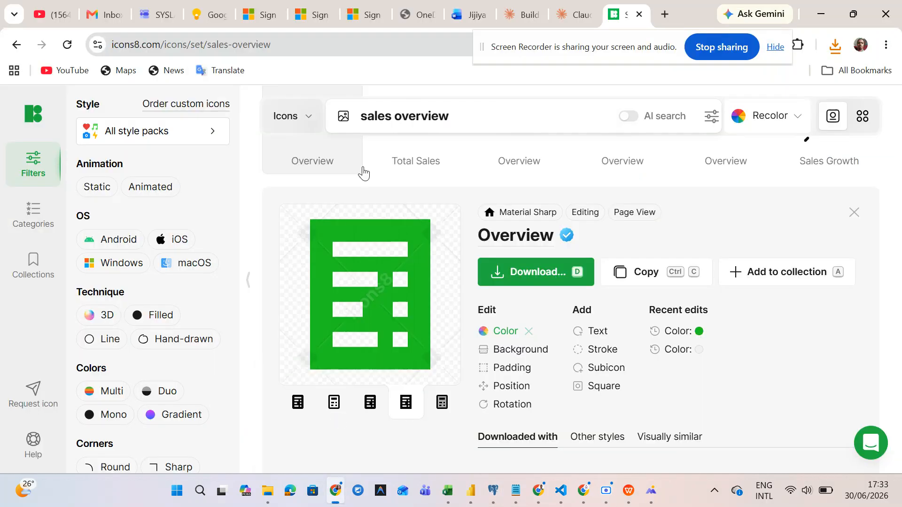
scroll(364, 172, "up", 3)
left_click(466, 165)
left_click_drag(465, 165, 312, 155)
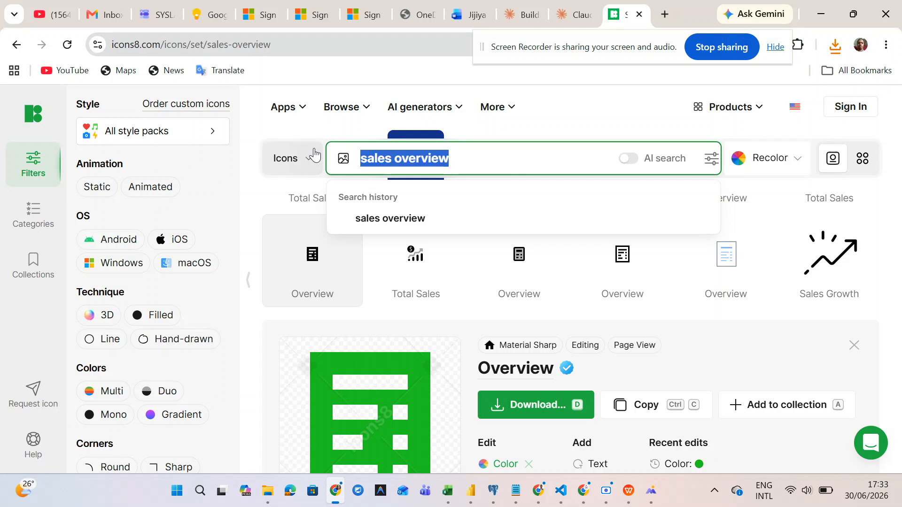
type("perffo")
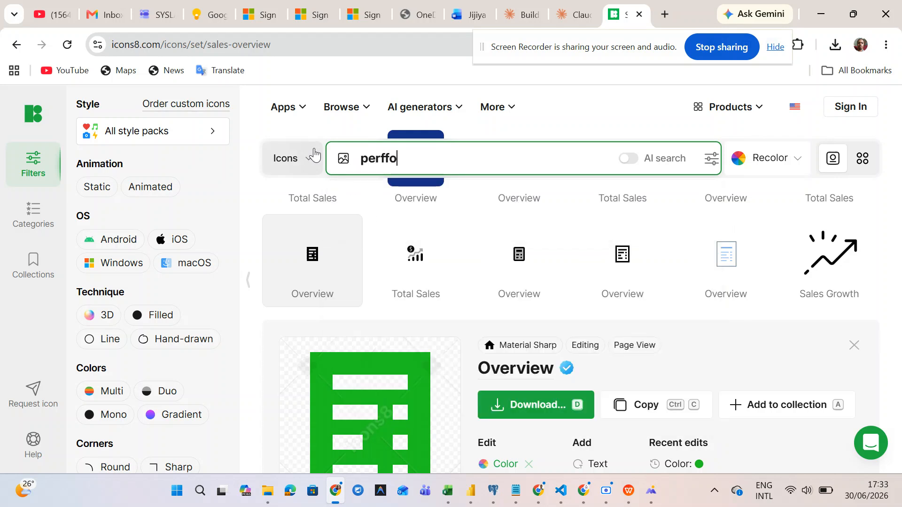
key("BackSpace")
key("BackSpace")
type("ormance")
key("BackSpace")
key("BackSpace")
key("BackSpace")
key("BackSpace")
key("BackSpace")
key("BackSpace")
key("BackSpace")
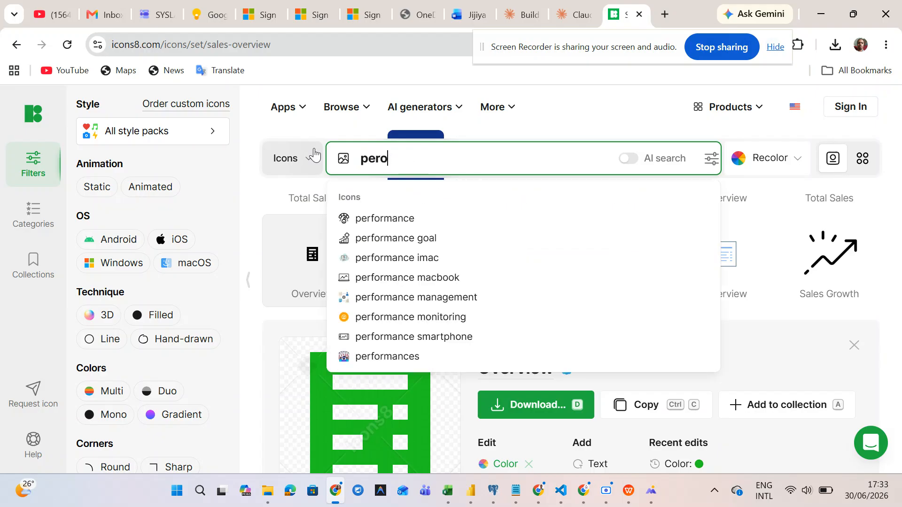
type("formance")
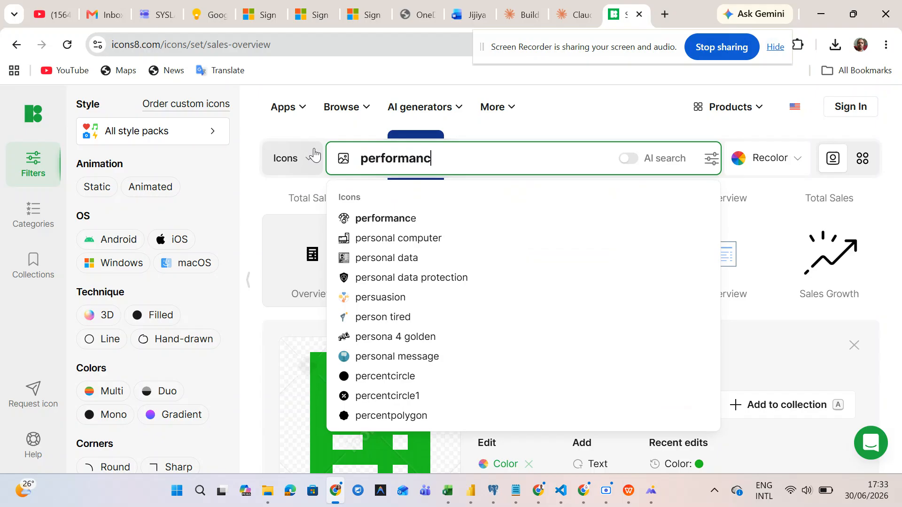
key("Return")
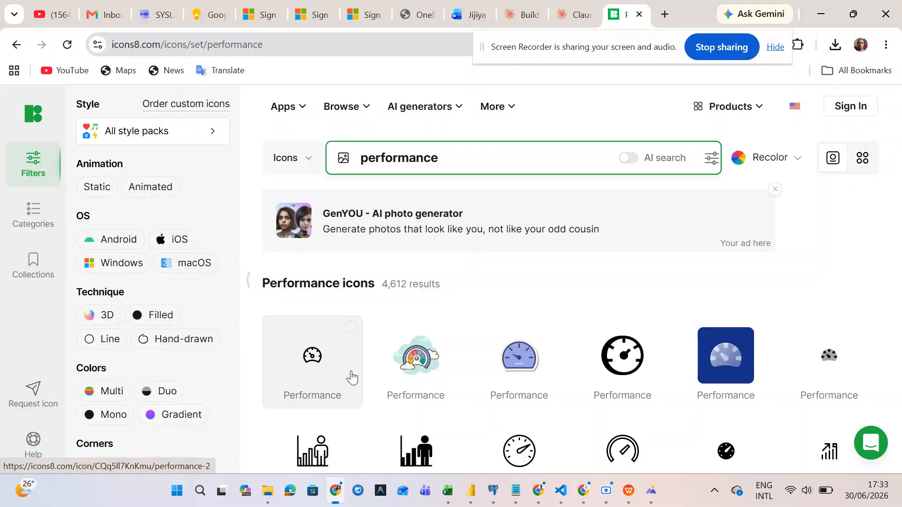
- Open the person-with-bar-chart Performance icon and colour it #1FC922 green
scroll(383, 405, "down", 1)
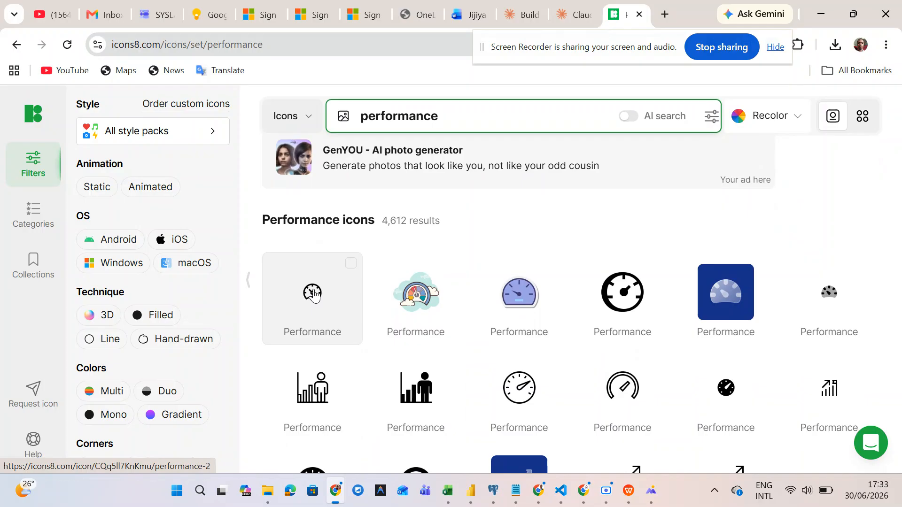
scroll(314, 371, "down", 1)
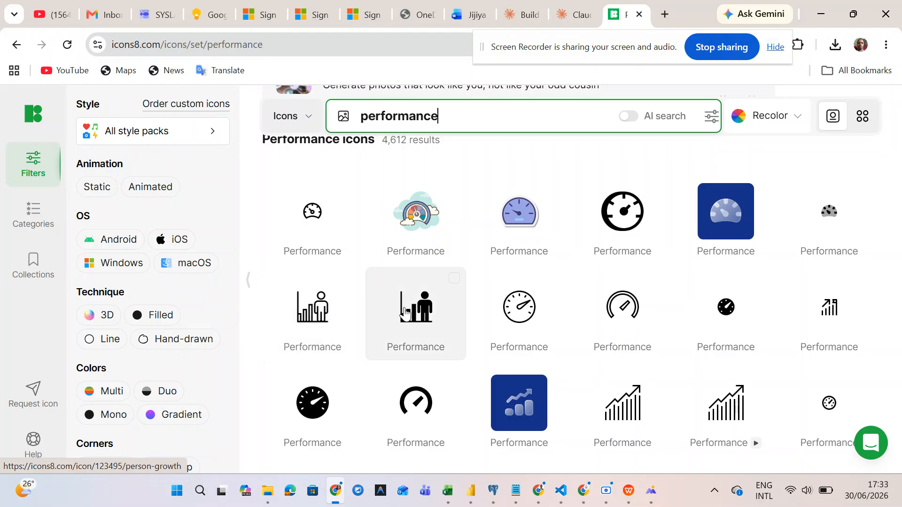
left_click(344, 319)
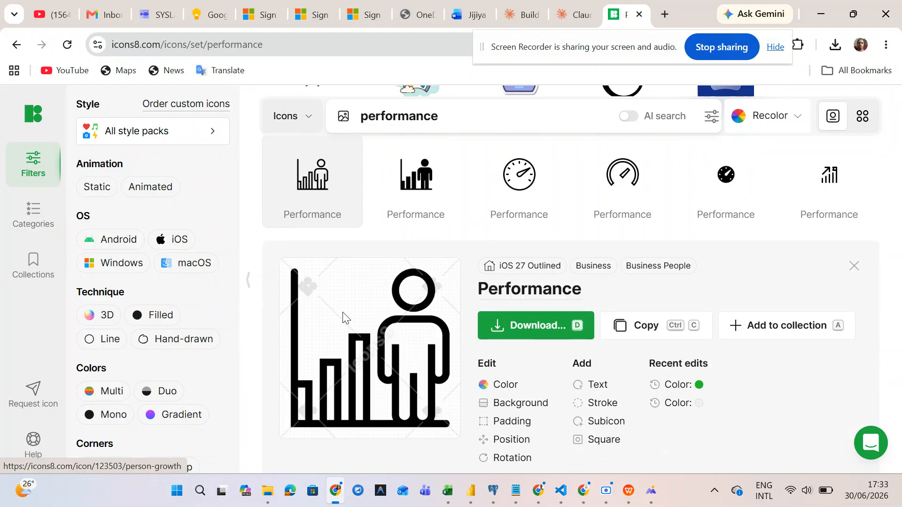
left_click(499, 388)
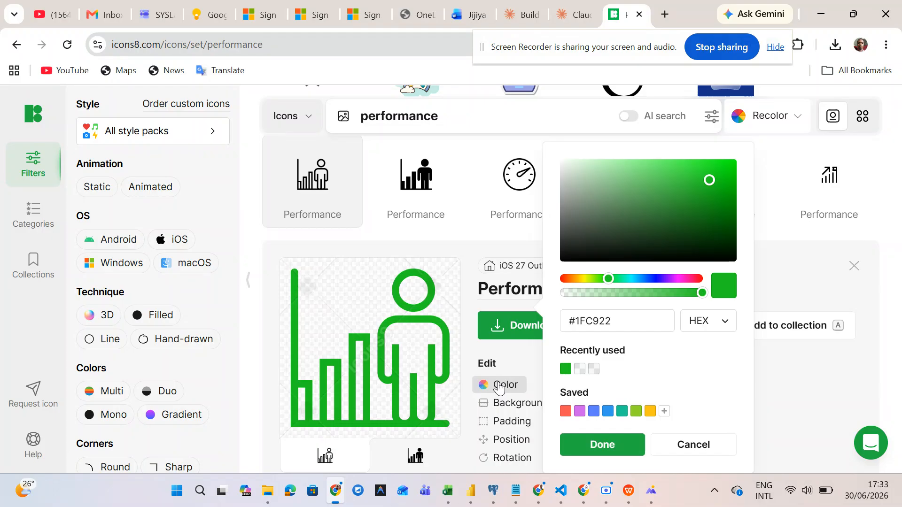
left_click(626, 322)
key("ctrl+a")
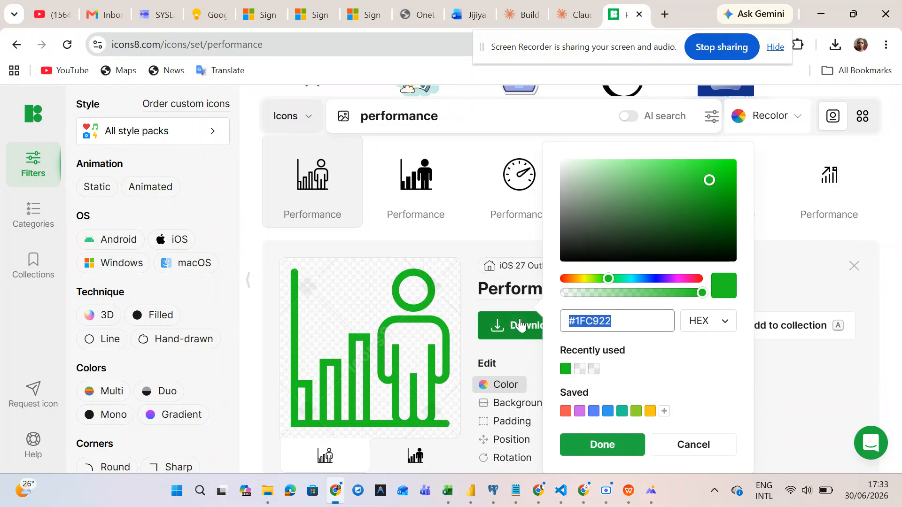
type("#1FC922")
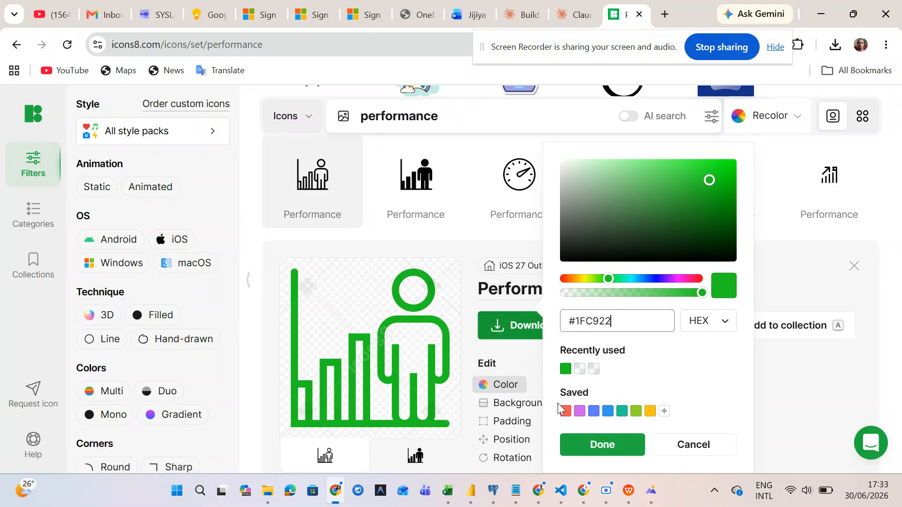
left_click(602, 444)
- Download the green icon as the 50×50 PNG icons8-performance-50 and return to Power BI
scroll(557, 407, "down", 4)
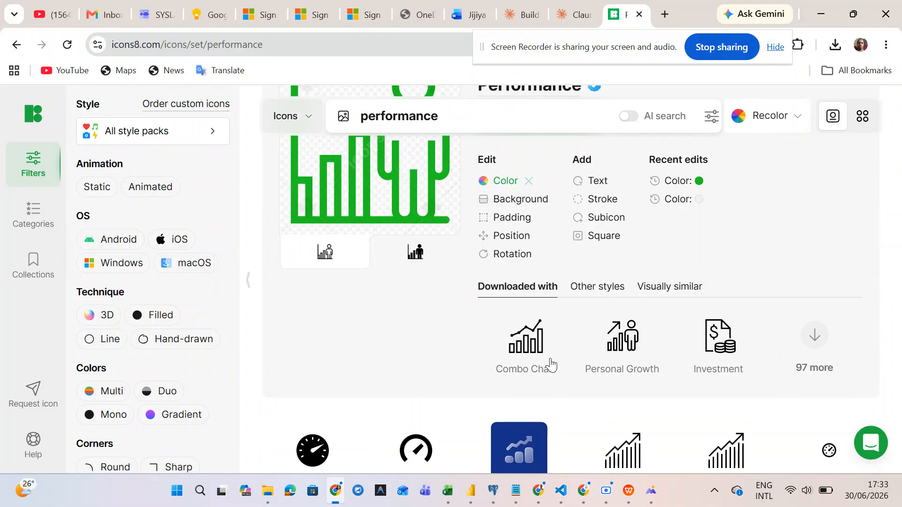
scroll(548, 334, "up", 1)
scroll(547, 334, "up", 2)
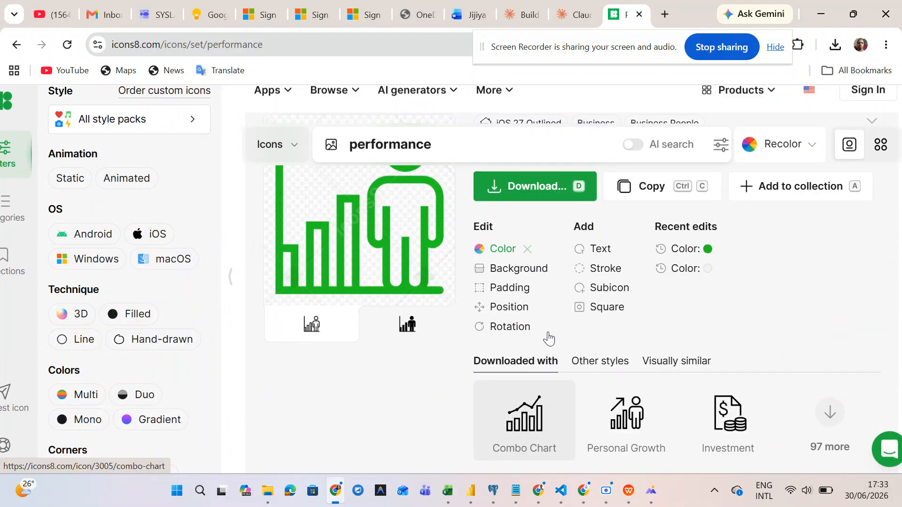
left_click(526, 186)
scroll(517, 273, "down", 2)
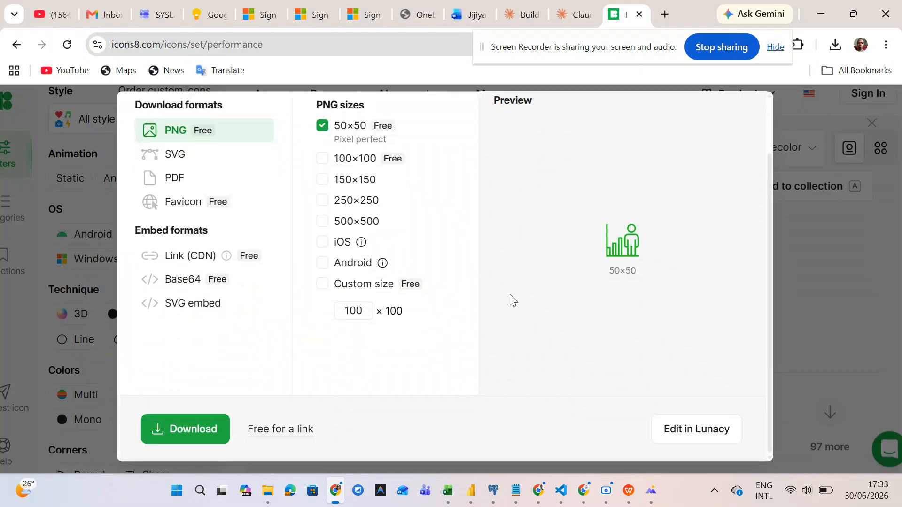
left_click(178, 430)
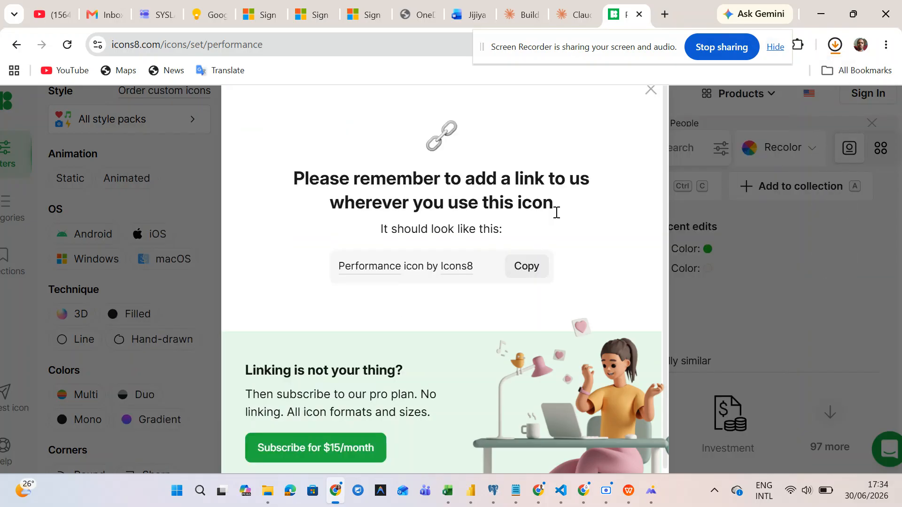
left_click(650, 90)
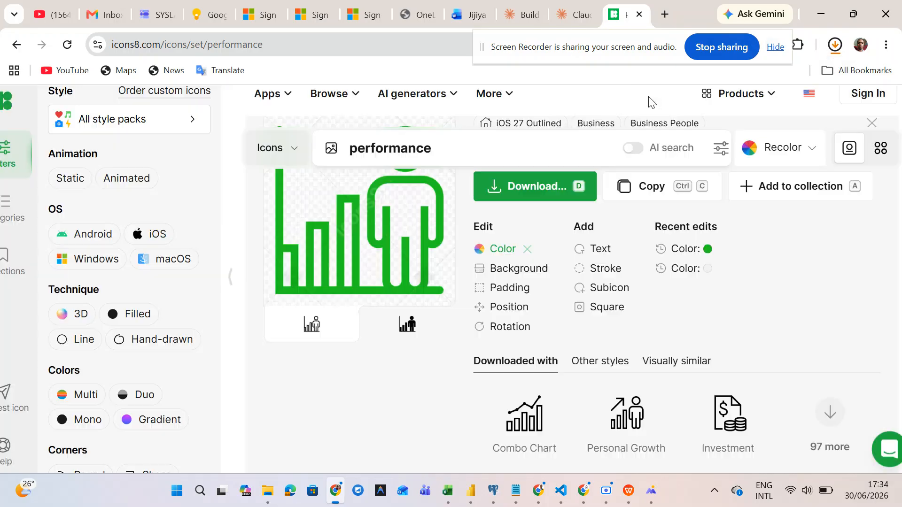
left_click(817, 17)
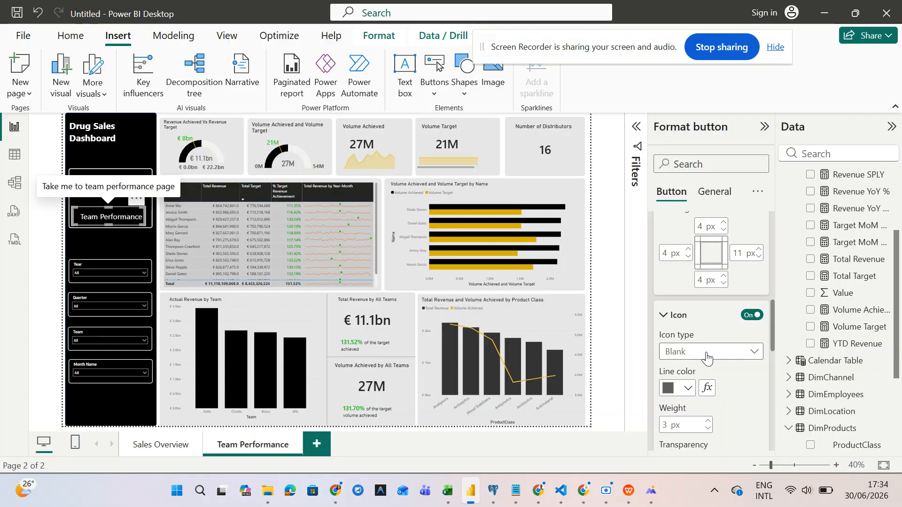
- Give the Team Performance button a custom icon using the icons8-performance-50 image
left_click(714, 193)
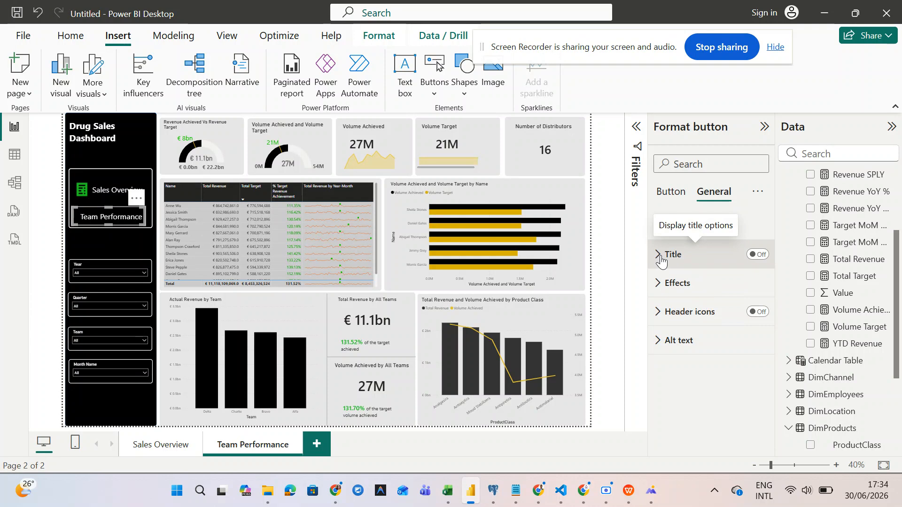
left_click(671, 193)
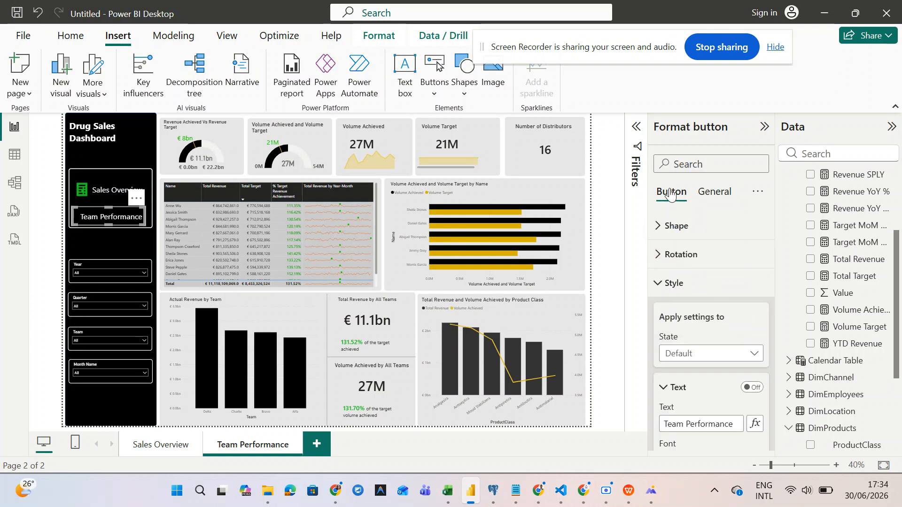
scroll(709, 367, "down", 5)
scroll(709, 370, "up", 2)
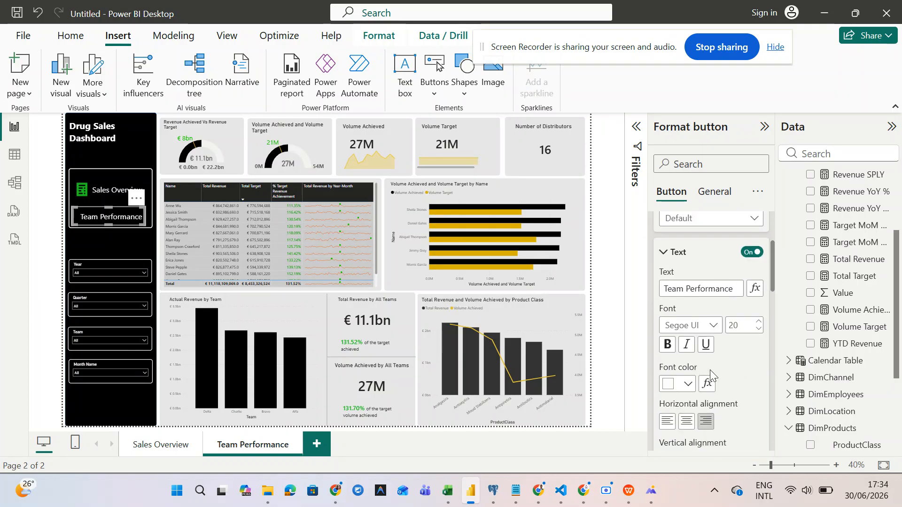
scroll(711, 373, "down", 5)
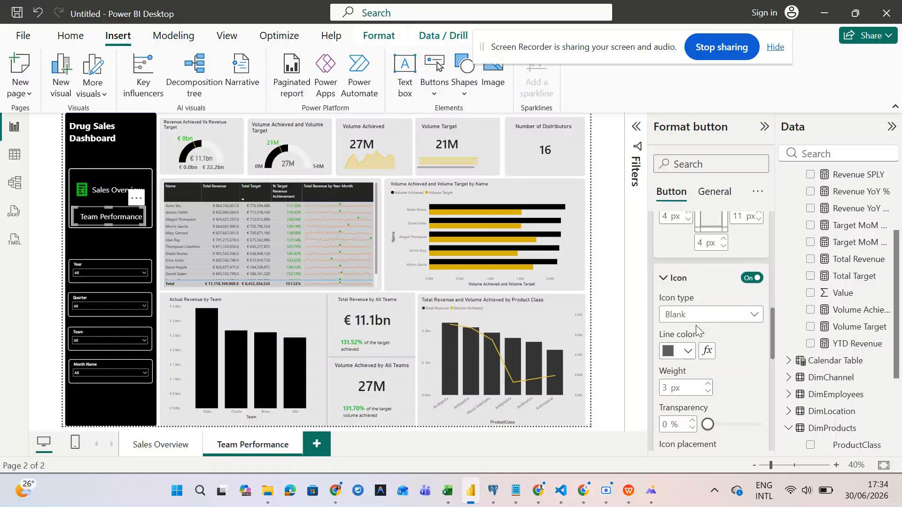
left_click(706, 320)
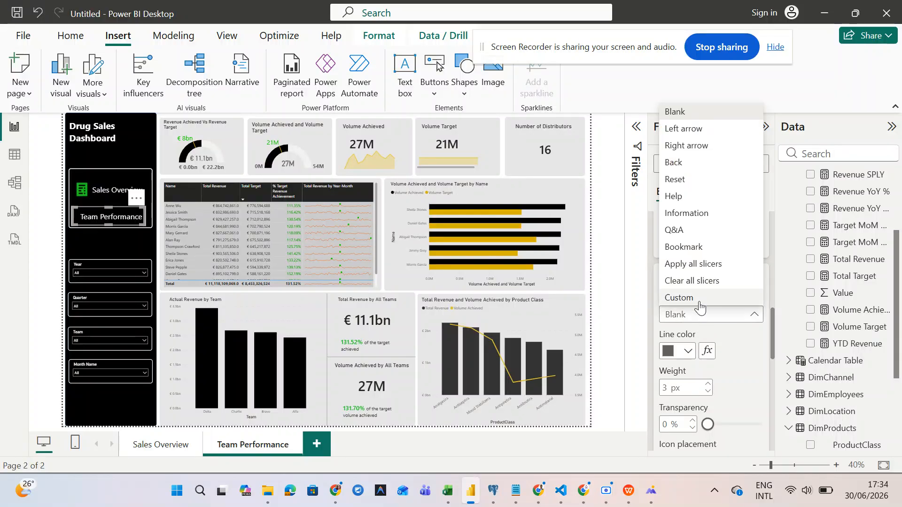
left_click(699, 297)
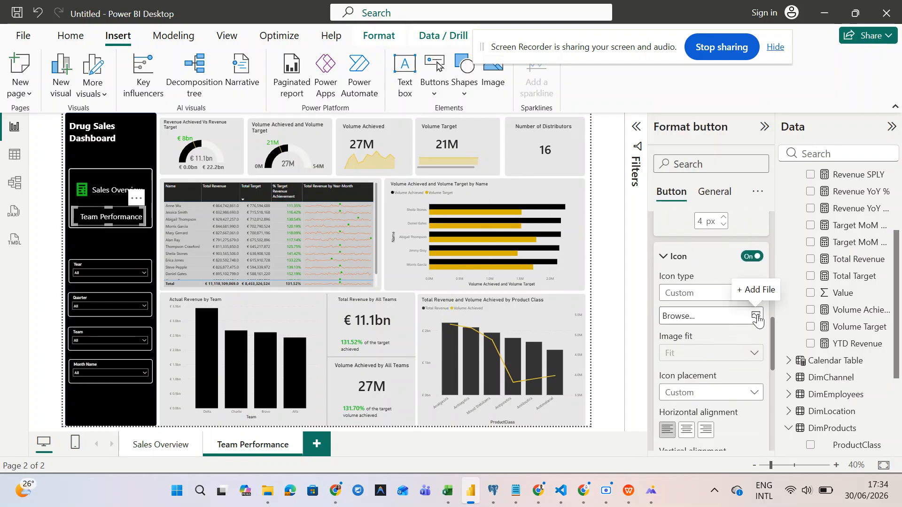
left_click(756, 316)
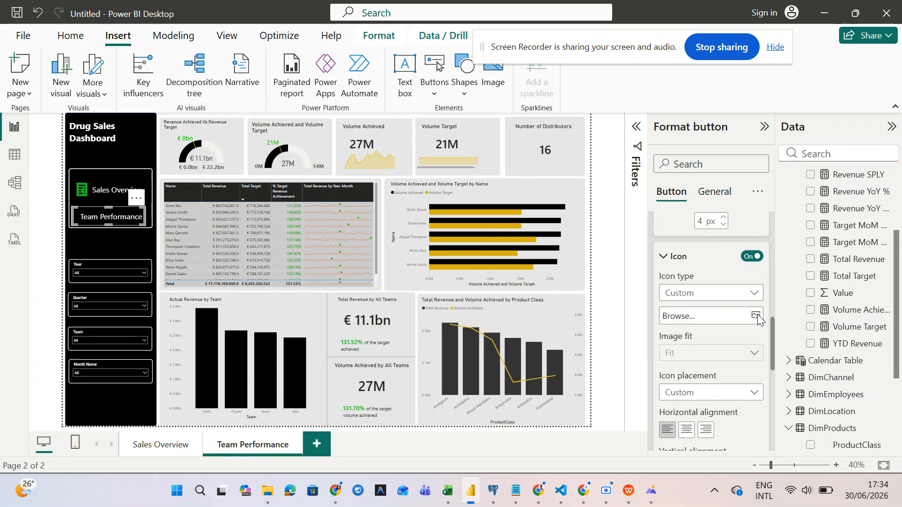
left_click(286, 133)
left_click(322, 313)
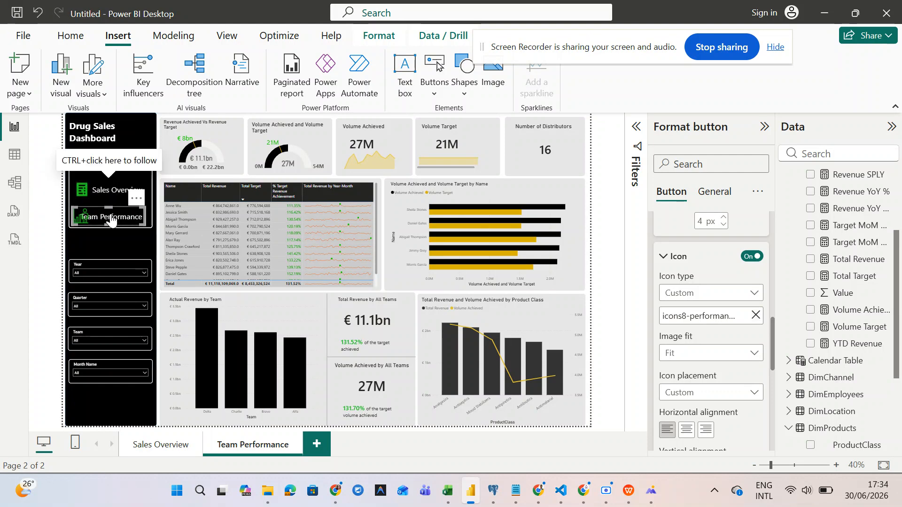
scroll(111, 206, "up", 3)
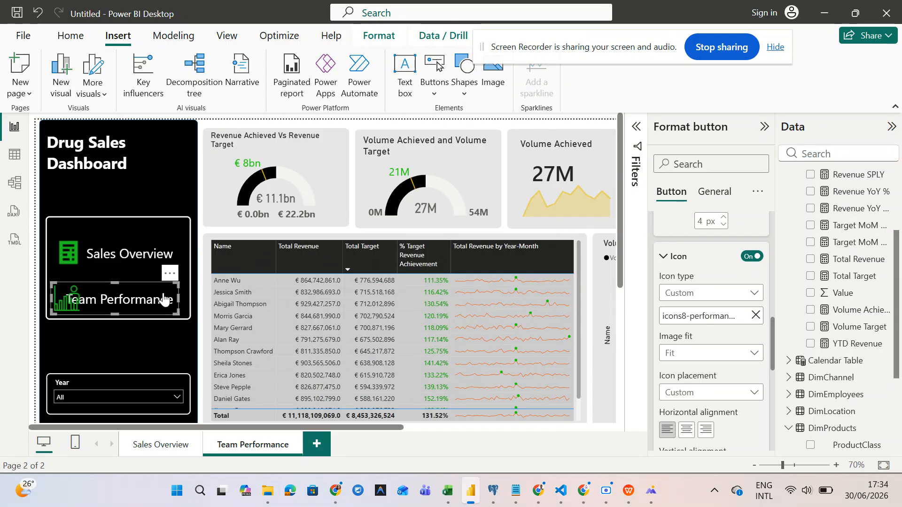
- Widen the Team Performance and Sales Overview buttons so icon and label share one line
left_click_drag(181, 296, 199, 296)
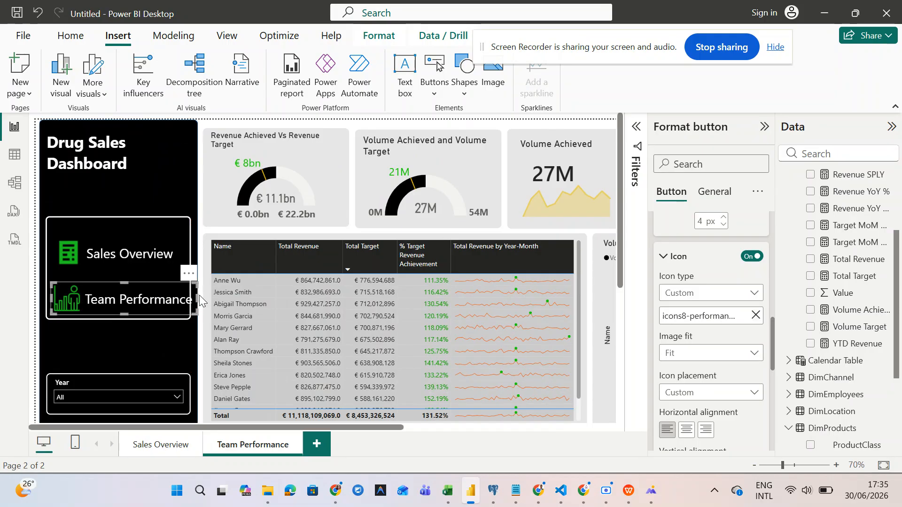
left_click(157, 263)
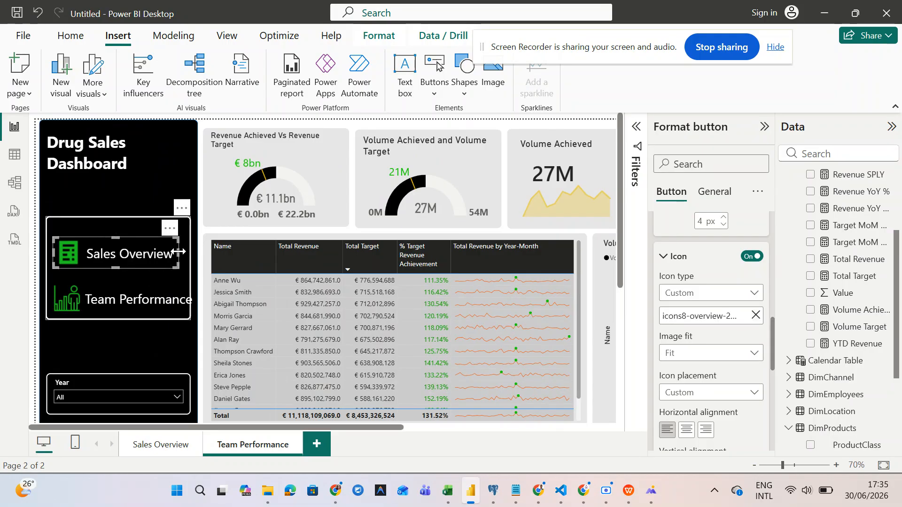
left_click_drag(179, 252, 187, 255)
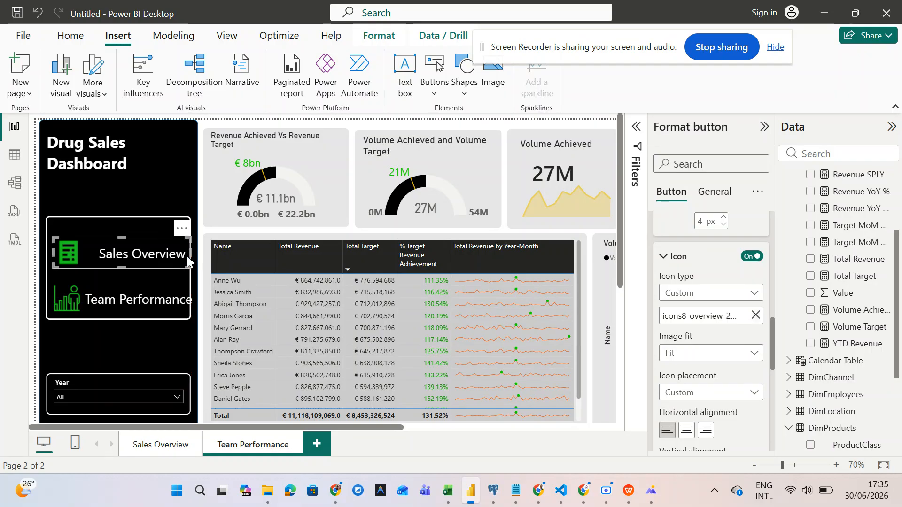
left_click(150, 218)
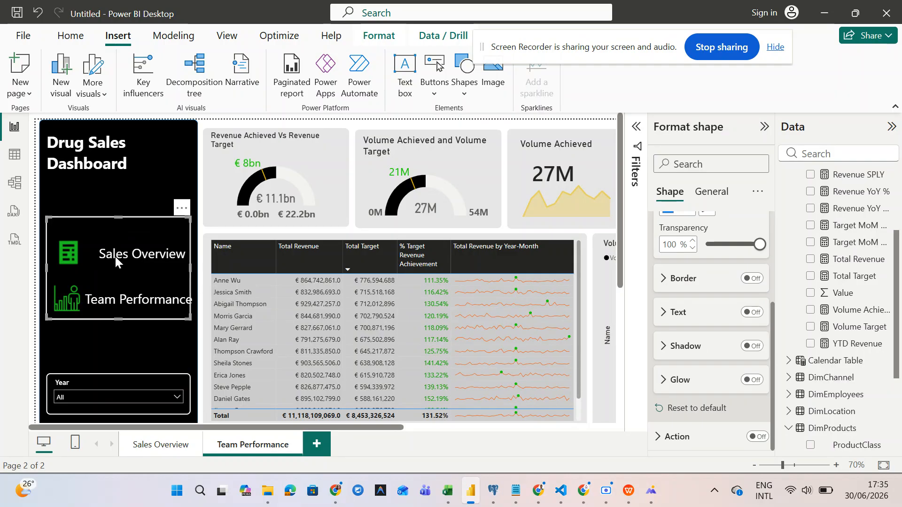
left_click(136, 329)
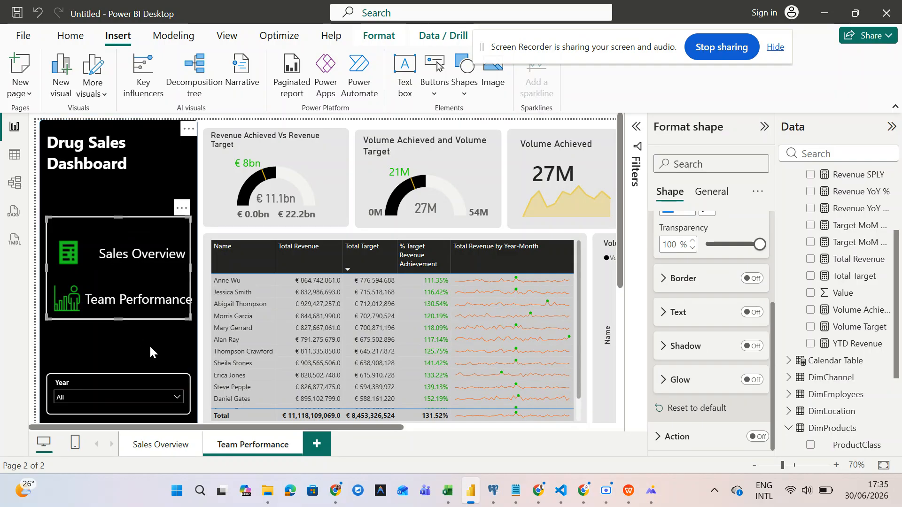
left_click(199, 315)
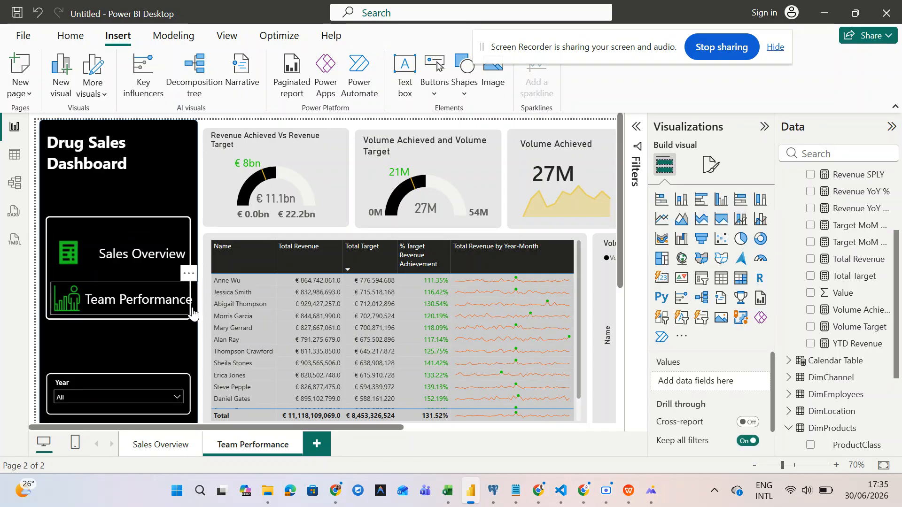
- Select the Team Performance button and expand its text style settings
left_click(194, 313)
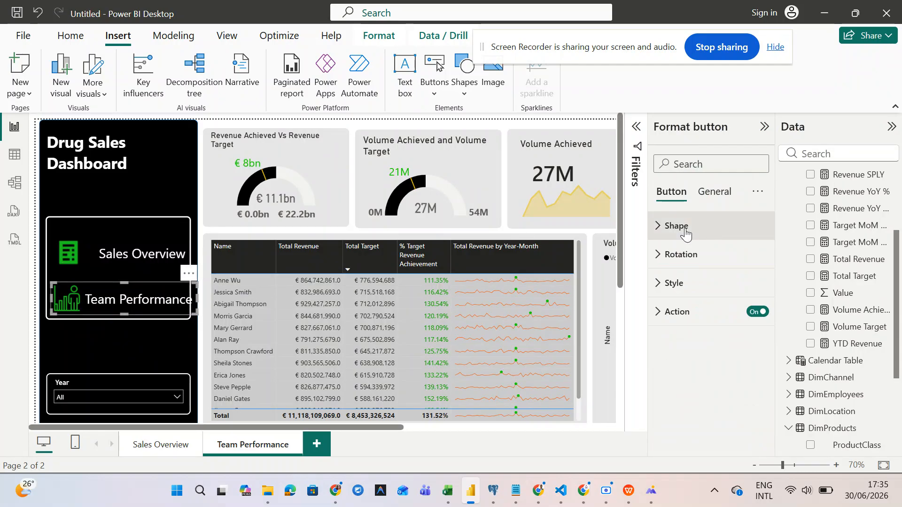
left_click(716, 190)
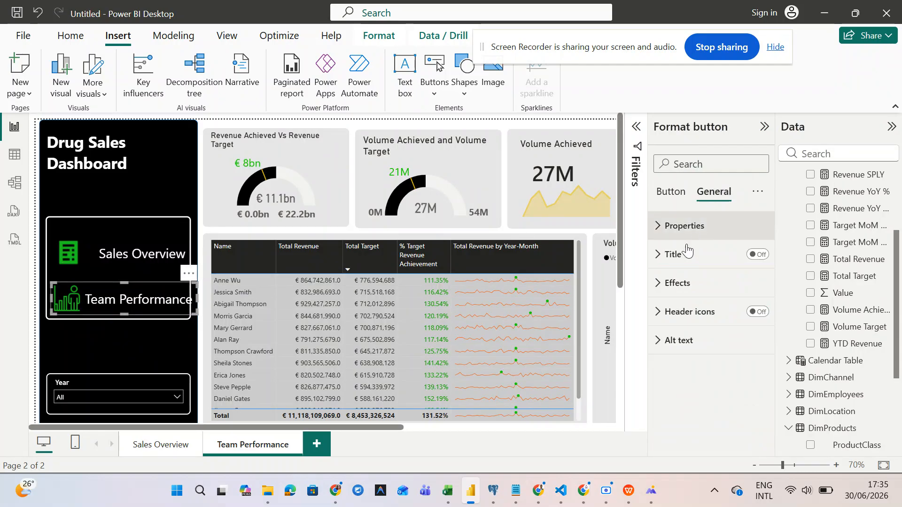
left_click(670, 192)
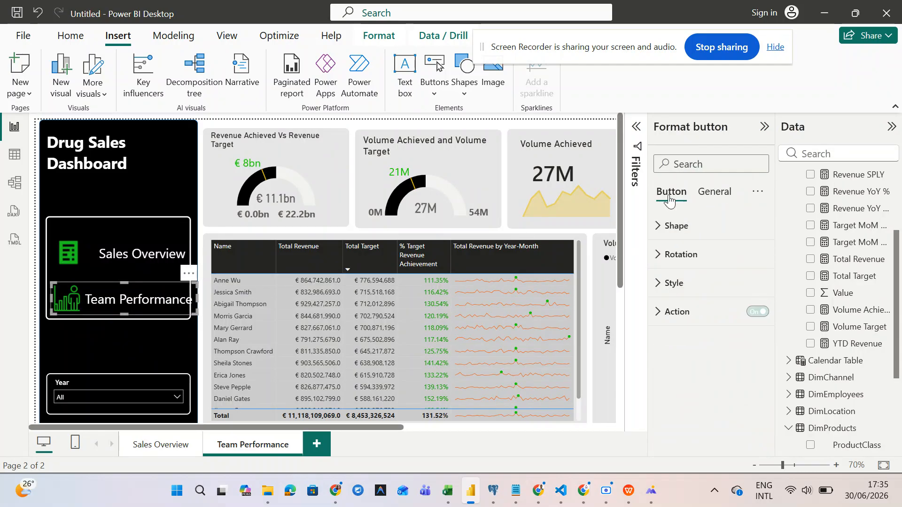
left_click(668, 283)
- Set the Team Performance label to font size 17 and narrow the button to fit the sidebar
scroll(695, 310, "down", 3)
double_click(740, 341)
type("18")
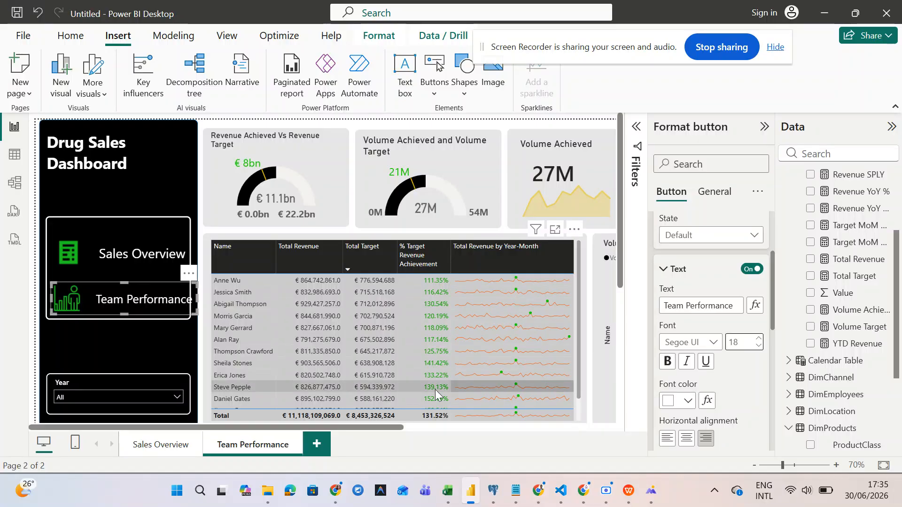
left_click_drag(198, 296, 185, 298)
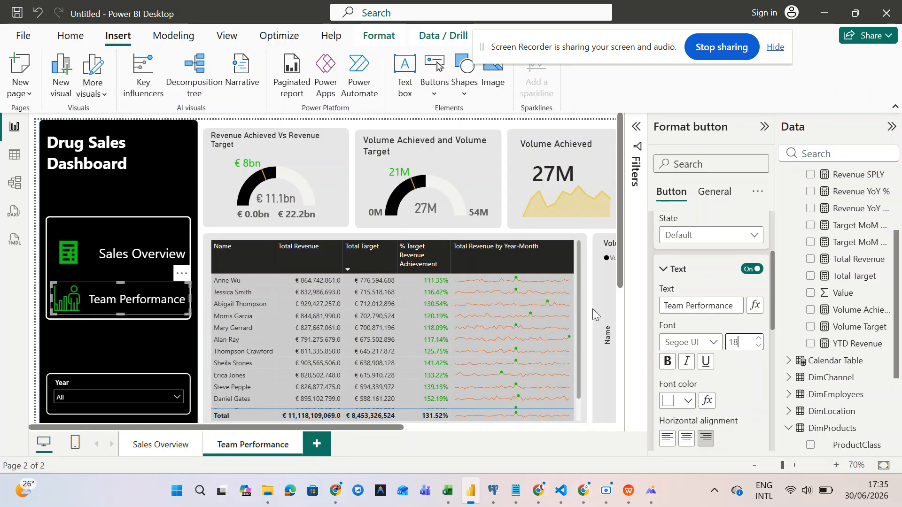
key("BackSpace")
type("7")
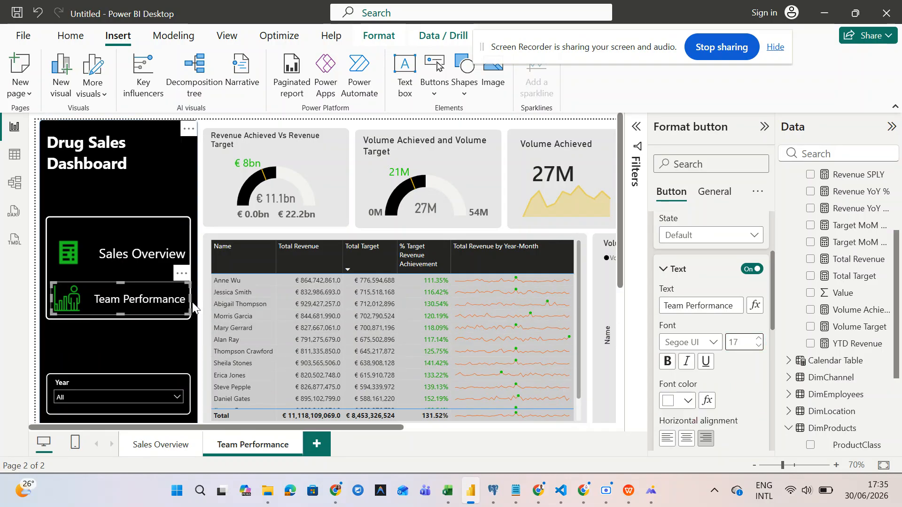
left_click_drag(190, 298, 182, 292)
- Set the Sales Overview label to font size 17 and narrow that button to match
left_click(147, 257)
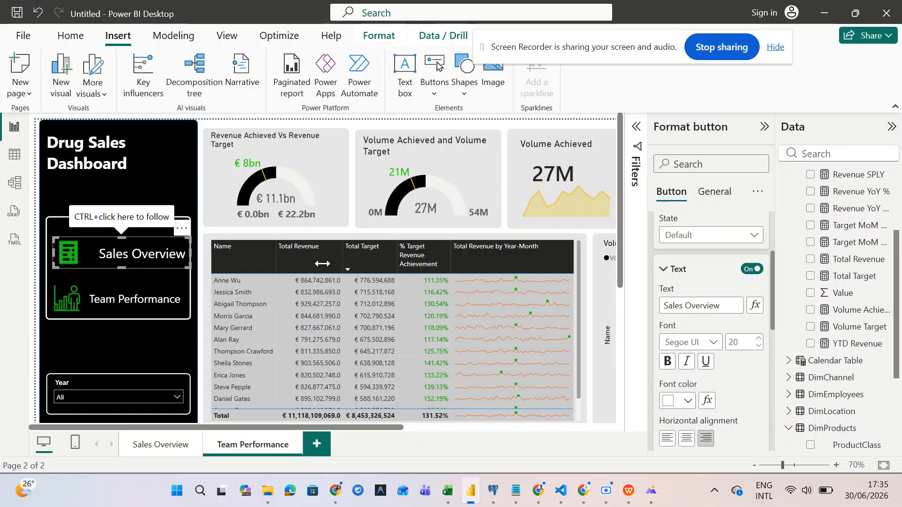
double_click(735, 342)
type("1")
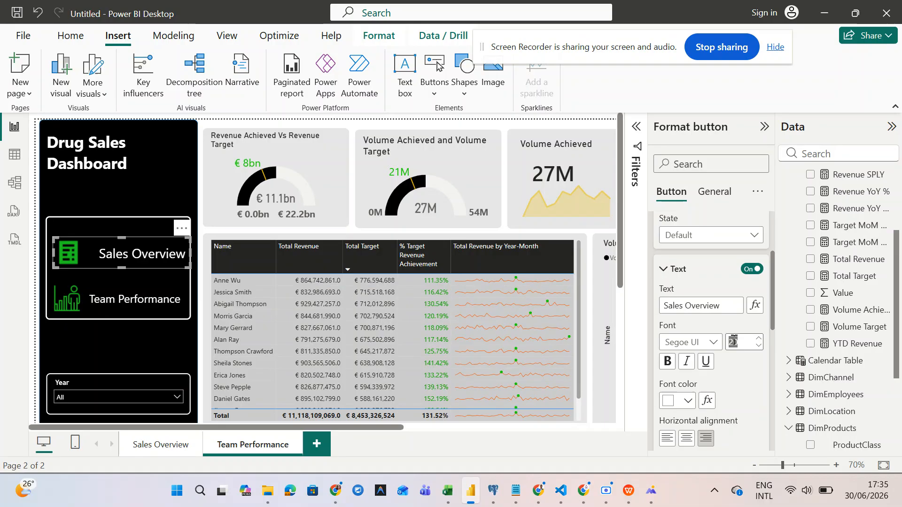
type("7")
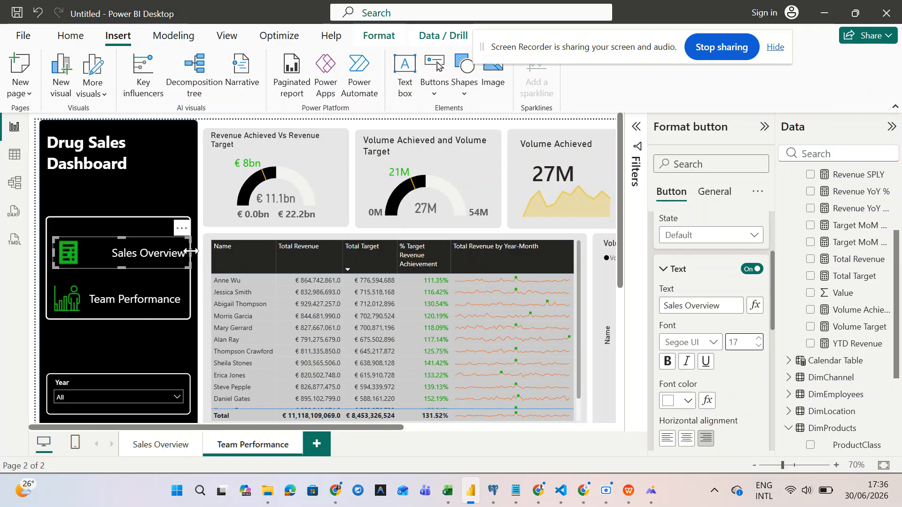
left_click_drag(190, 252, 184, 252)
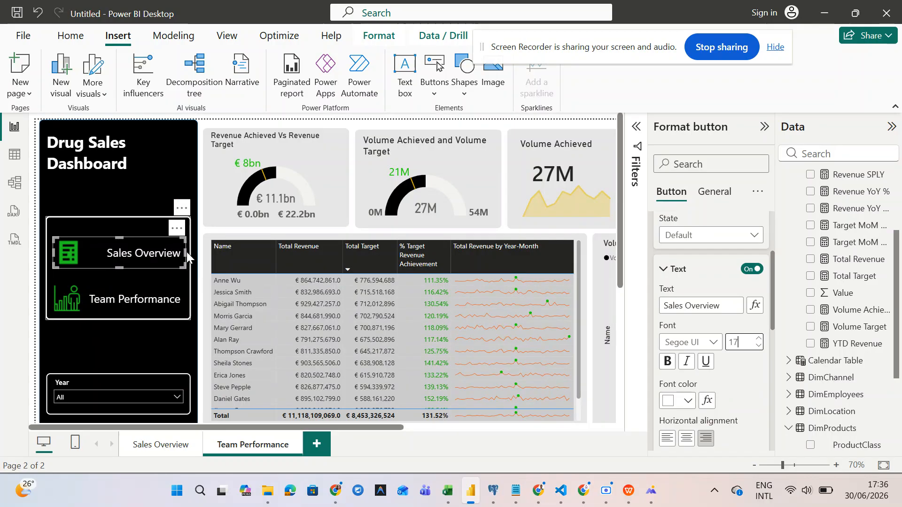
left_click(142, 311)
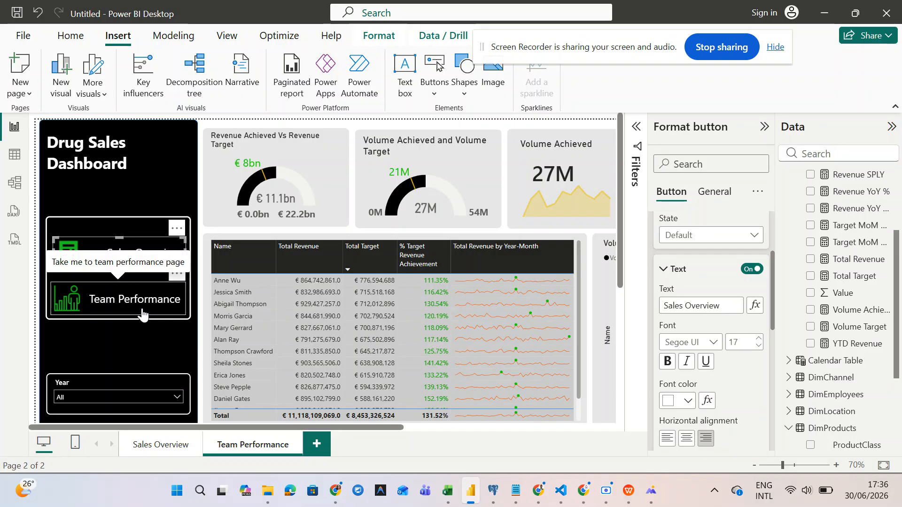
left_click(111, 248)
scroll(724, 334, "down", 3)
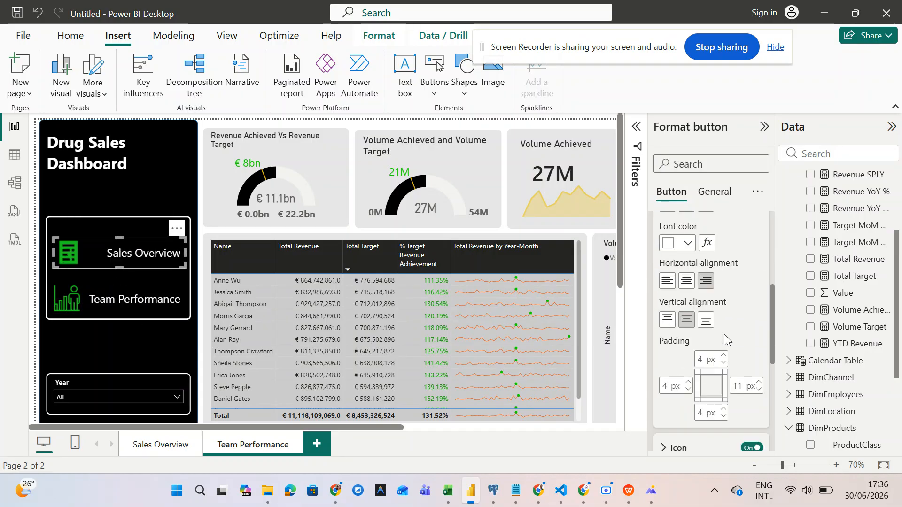
left_click(164, 339)
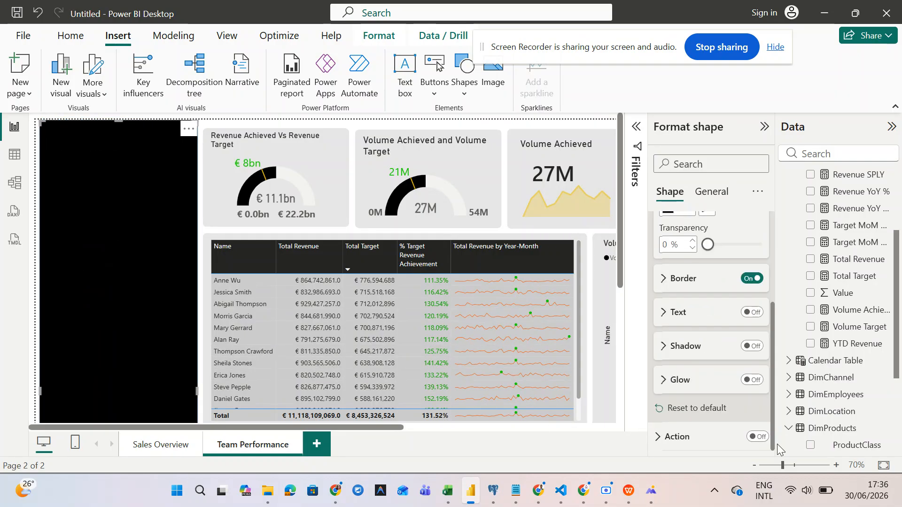
- Fit the page in view and nudge the Team Performance button's left edge inward
left_click(884, 465)
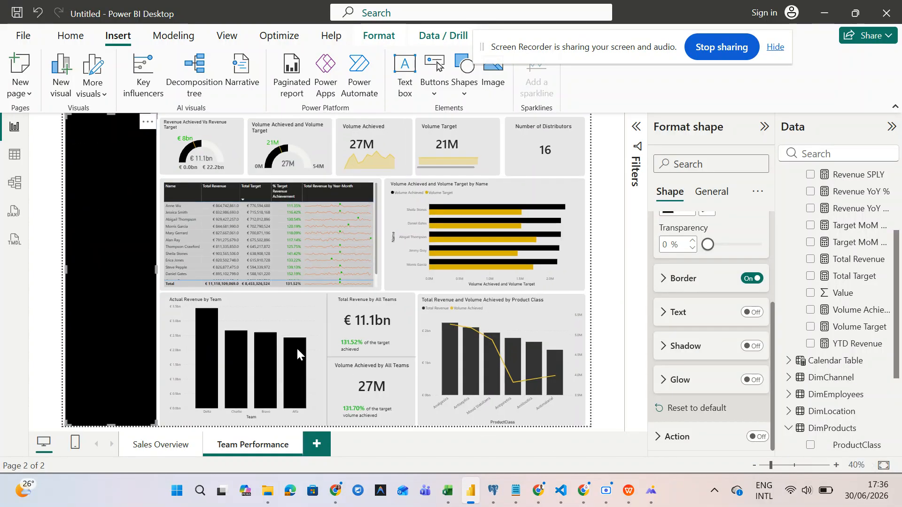
left_click(161, 233)
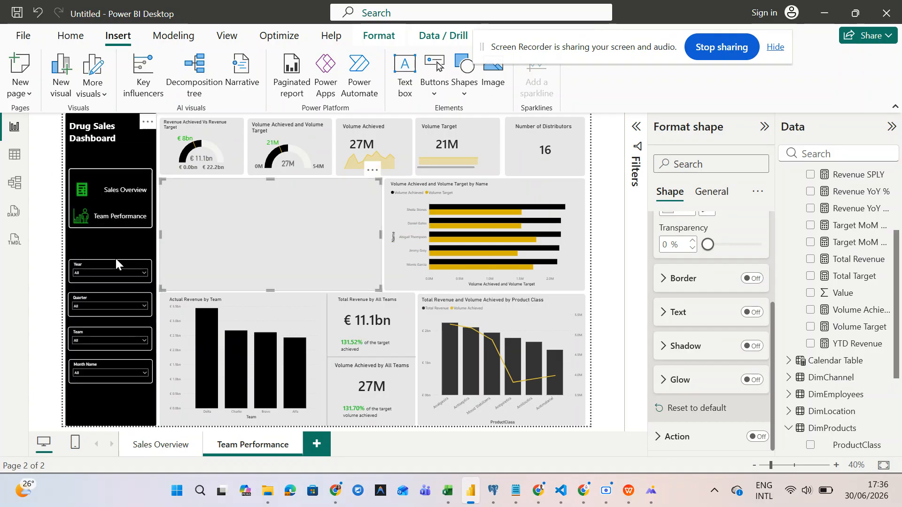
left_click(93, 217)
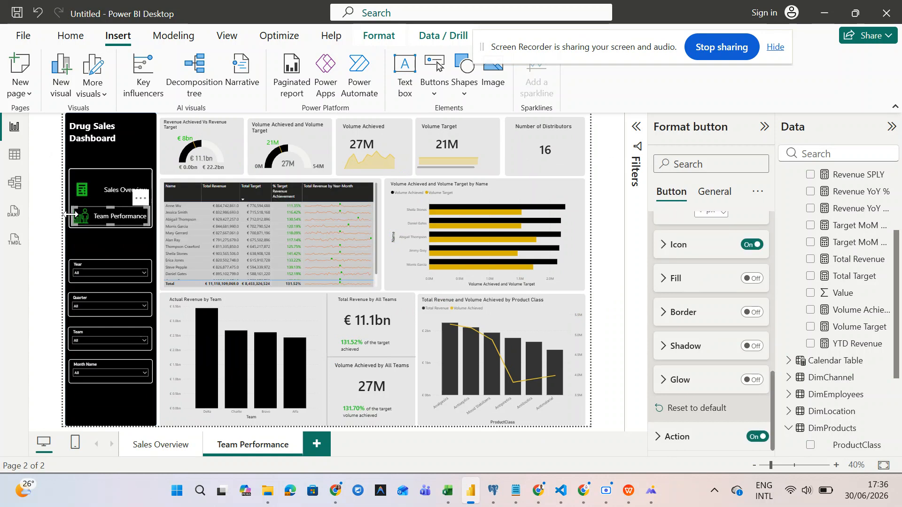
left_click_drag(72, 215, 74, 214)
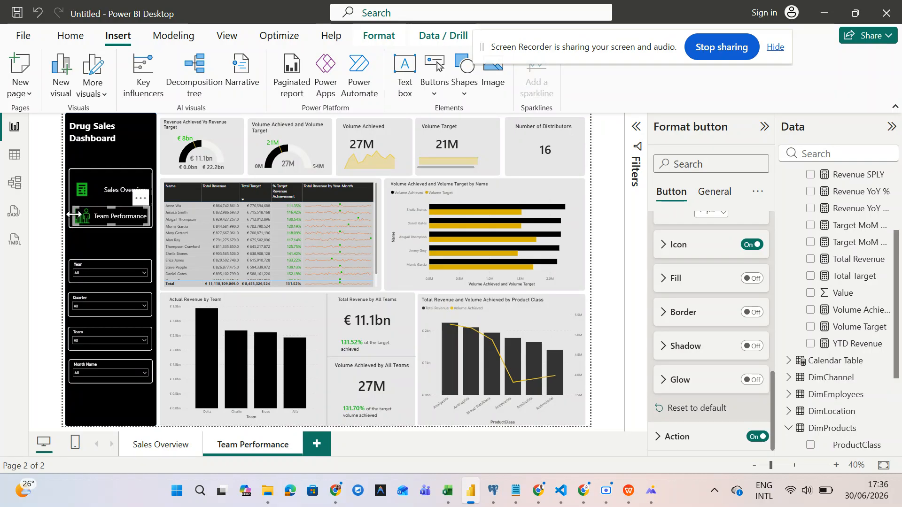
left_click(77, 247)
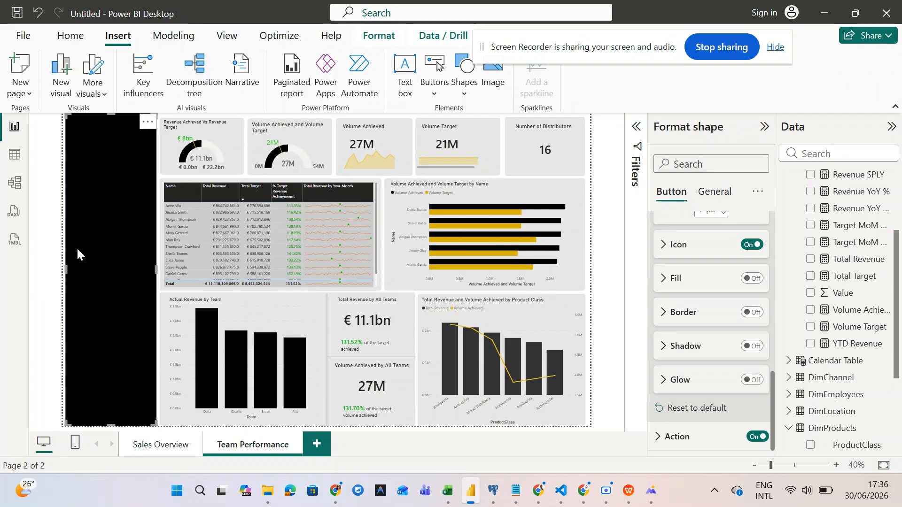
left_click(170, 165)
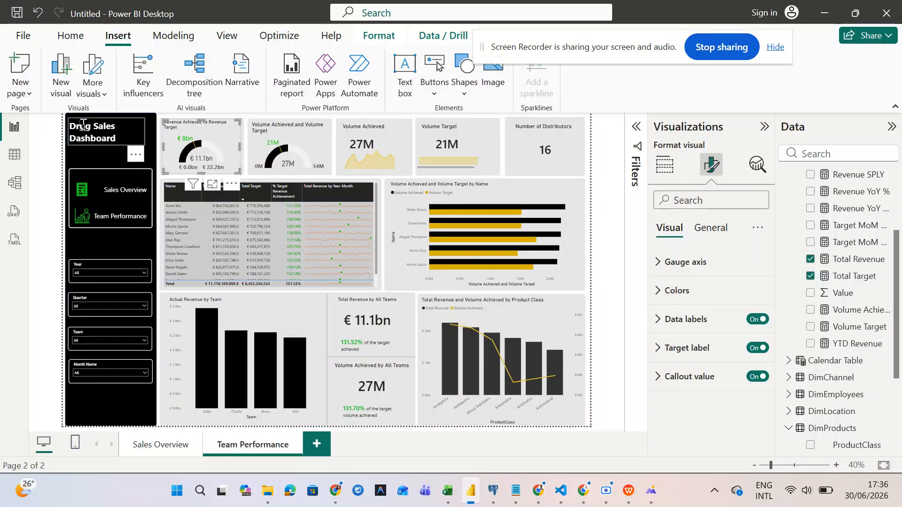
- Move the Drug Sales Dashboard title down slightly, select both navigation buttons, then open Sales Overview
left_click(113, 144)
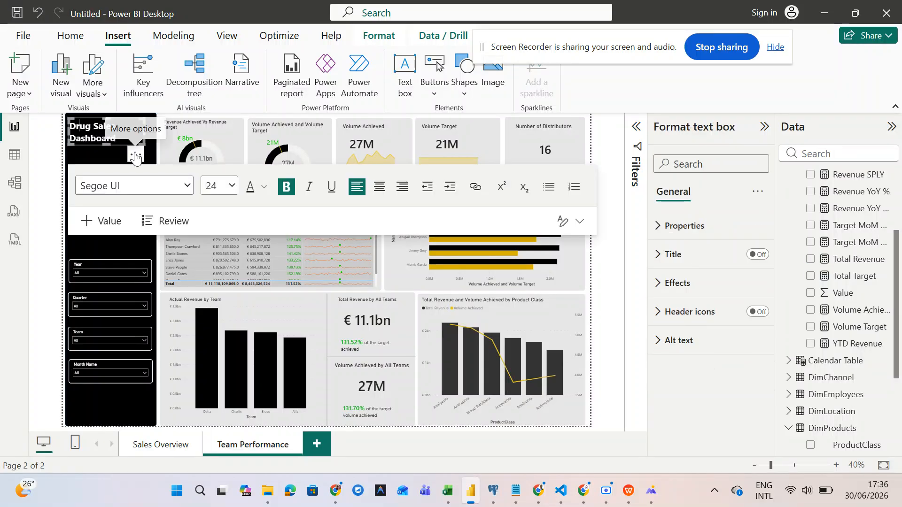
left_click_drag(135, 153, 135, 155)
left_click(43, 253)
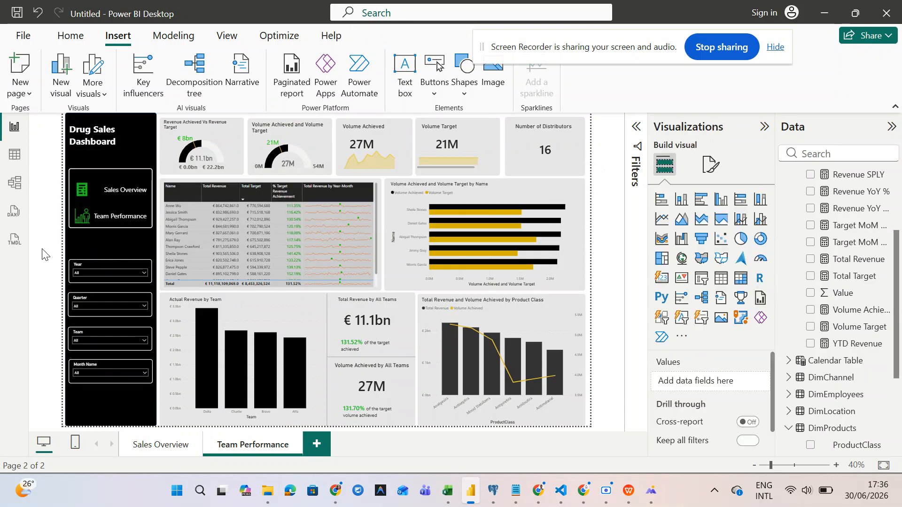
left_click(106, 217)
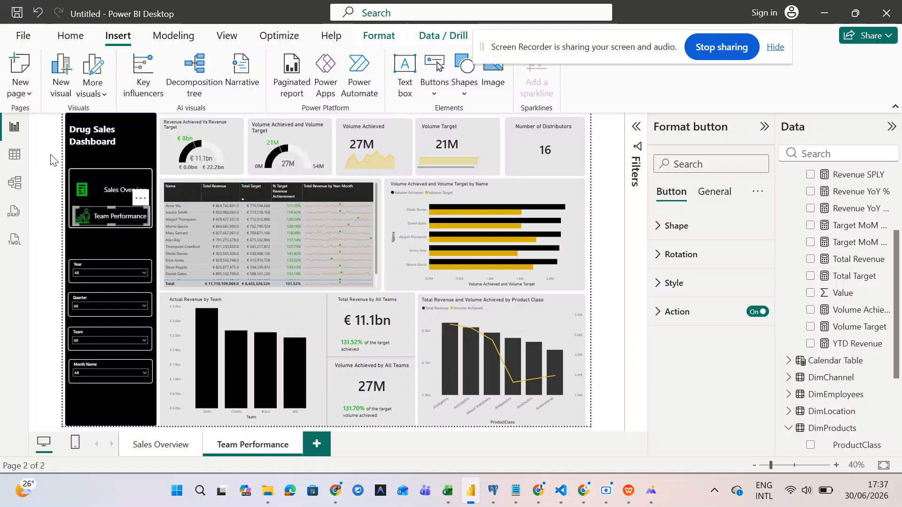
left_click(69, 170)
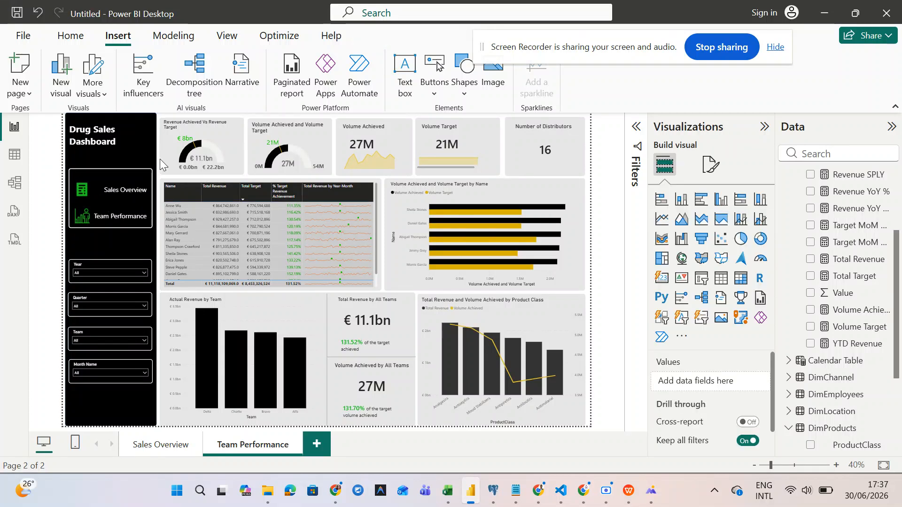
mouse_move(159, 159)
left_mouse_down()
mouse_move(155, 193)
mouse_move(85, 238)
mouse_move(56, 243)
left_mouse_up()
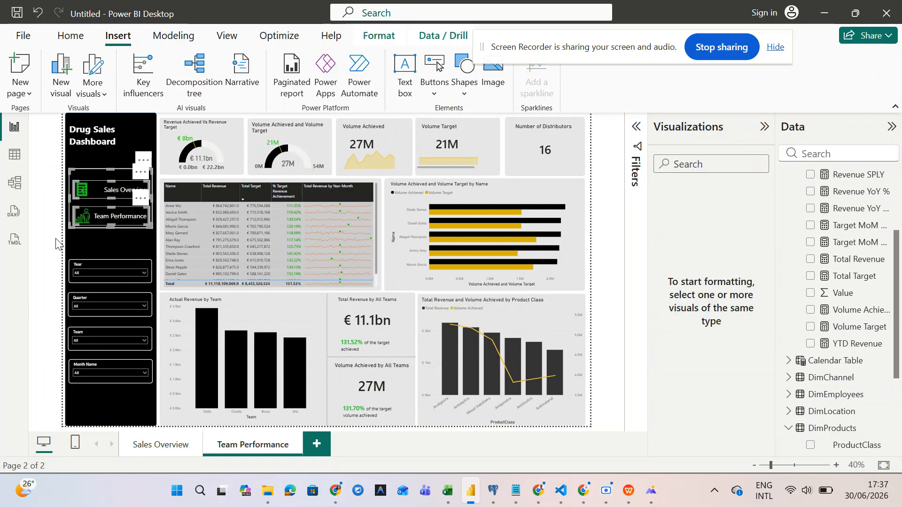
left_click(151, 444)
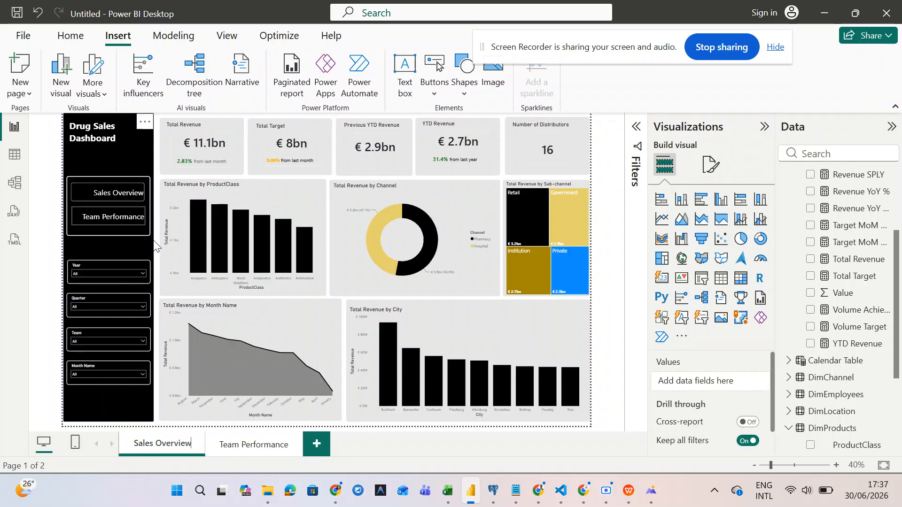
left_click(139, 230)
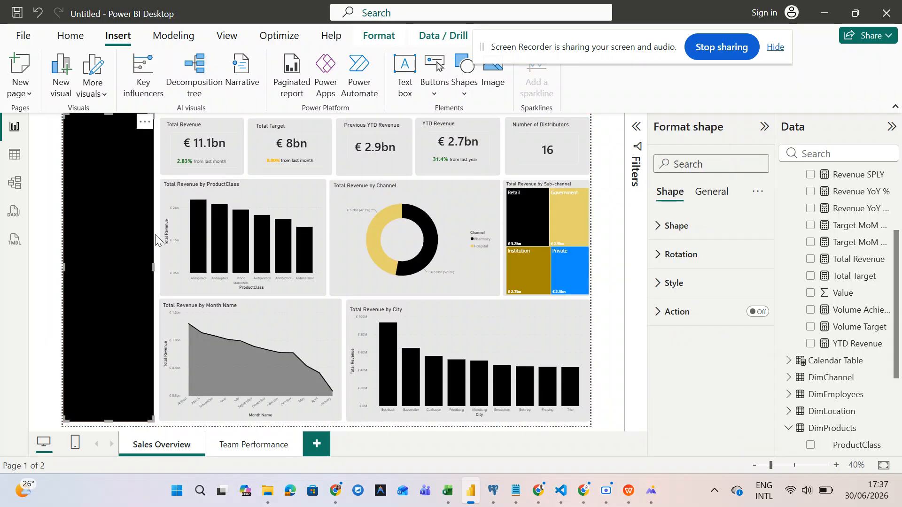
- Delete the Sales Overview sidebar's plain navigation buttons and paste in the icon buttons
left_click(157, 241)
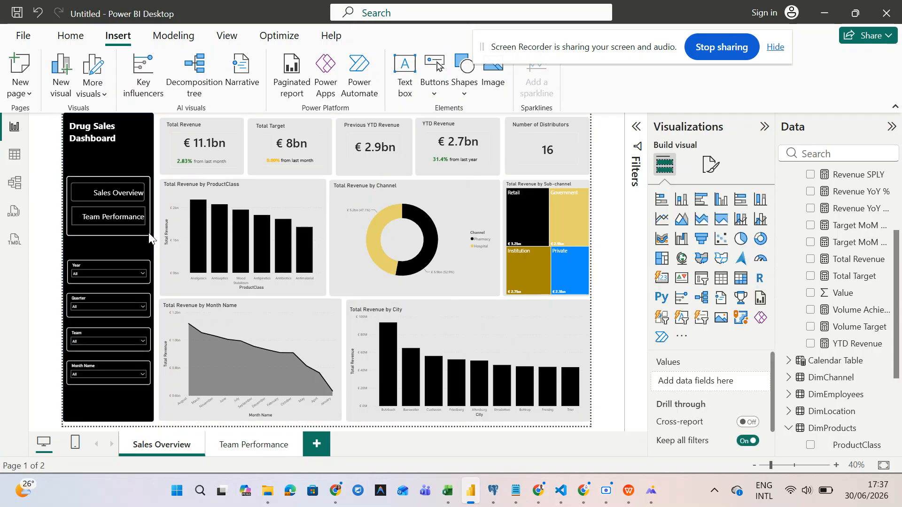
left_click_drag(111, 210, 35, 152)
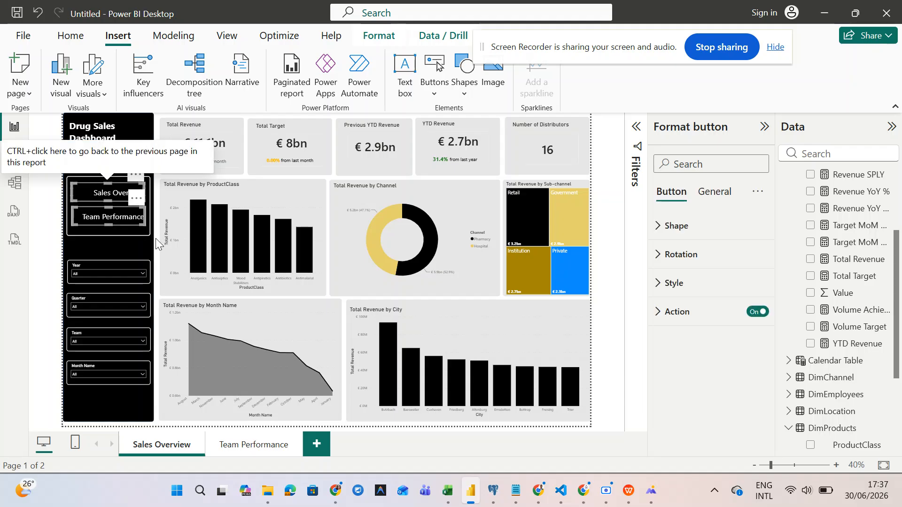
left_click(141, 233)
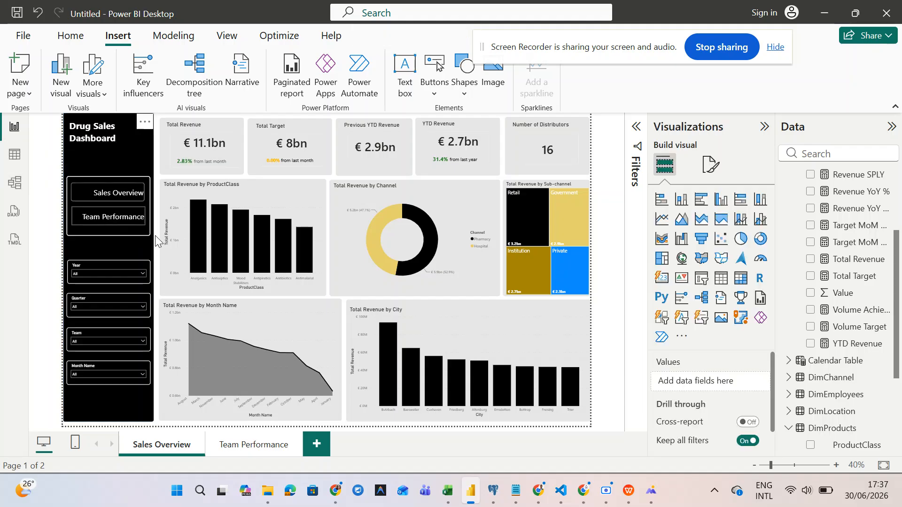
left_click_drag(141, 230, 40, 161)
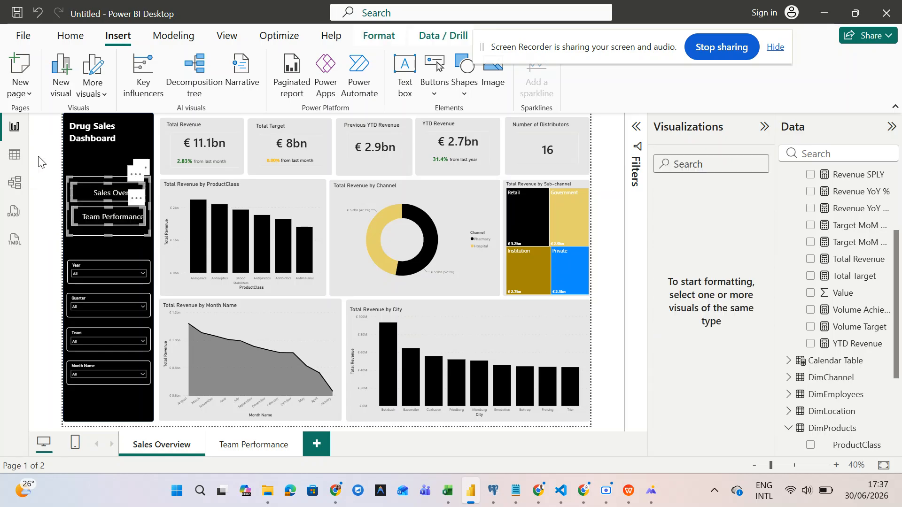
key("Delete")
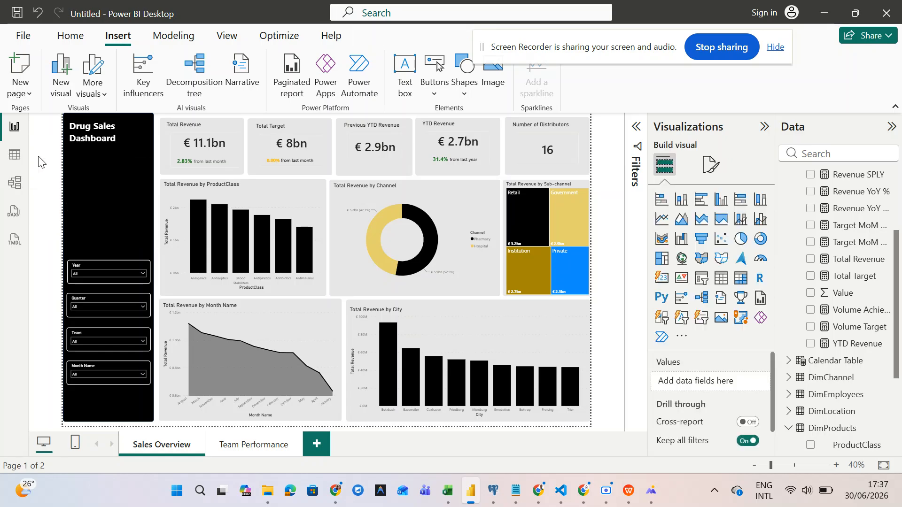
key("ctrl+z")
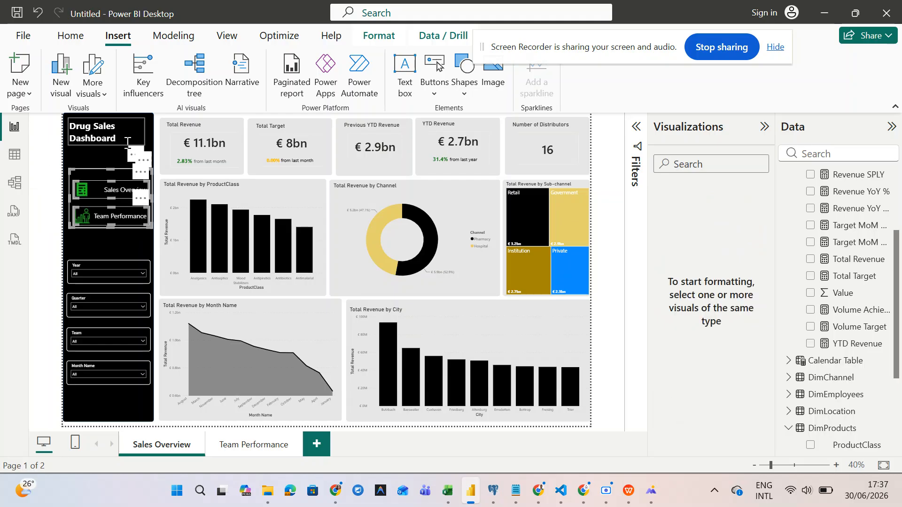
left_click(157, 152)
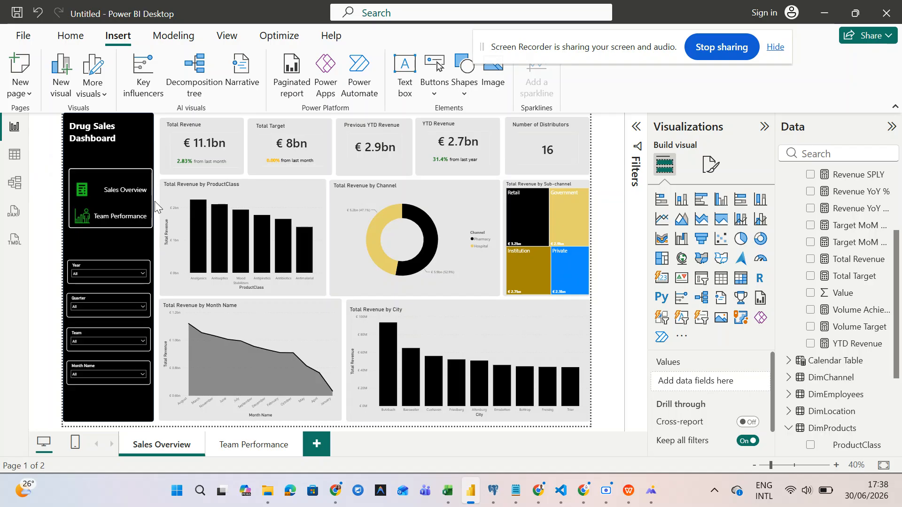
- Test the sidebar's Team Performance button, which jumps to the Team Performance page
left_click(123, 190)
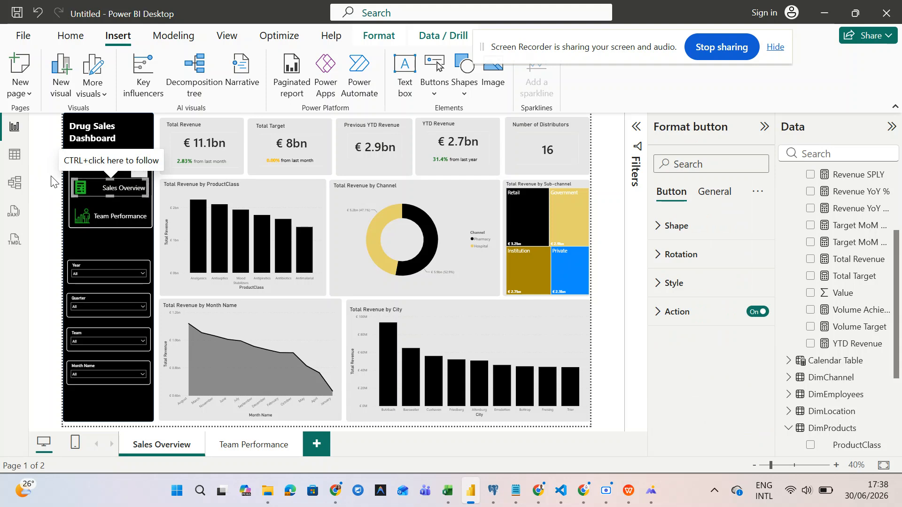
left_click(156, 207)
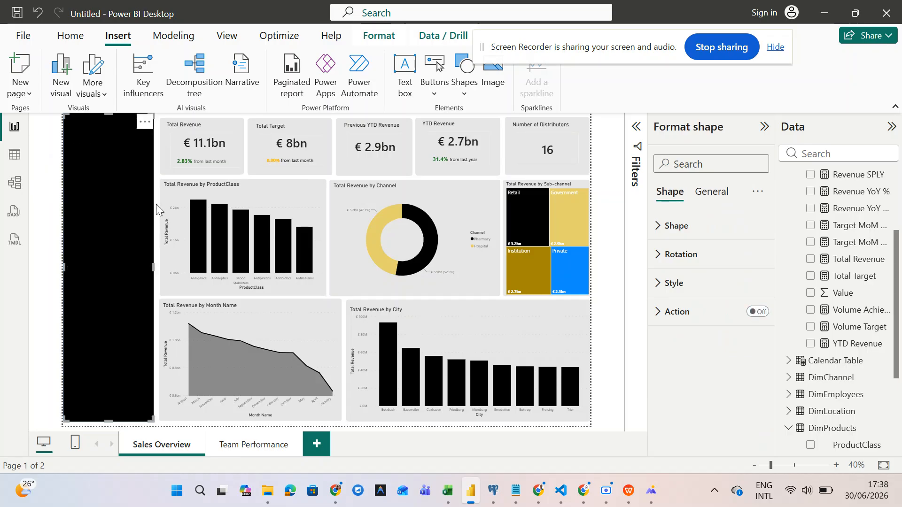
left_click(156, 204)
left_click_drag(156, 204, 29, 241)
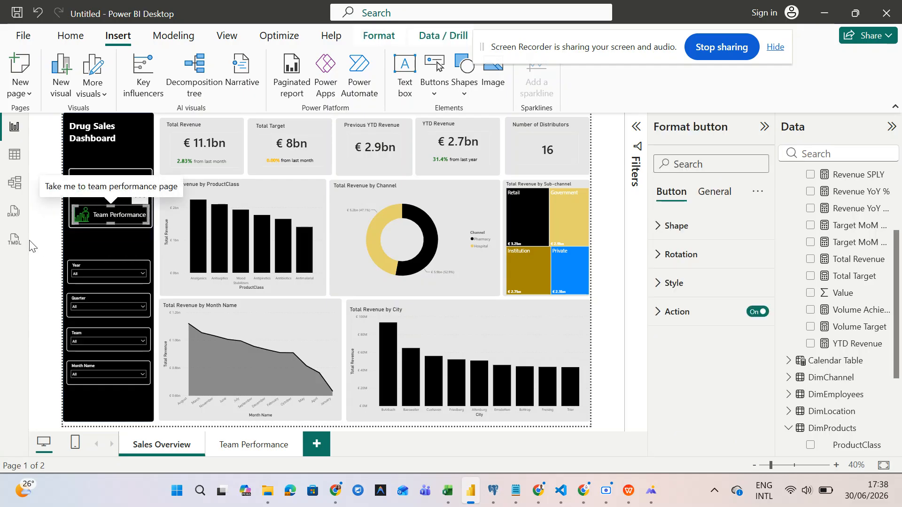
left_click(155, 232)
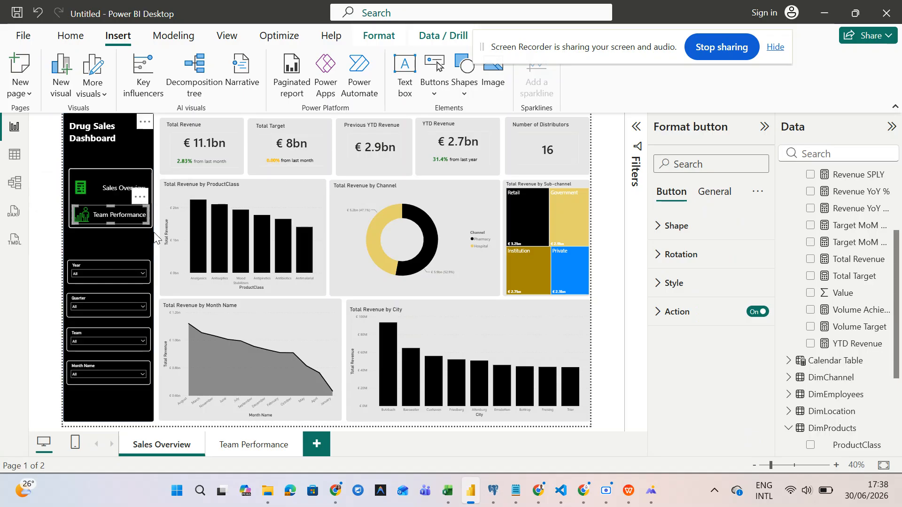
left_click(164, 191)
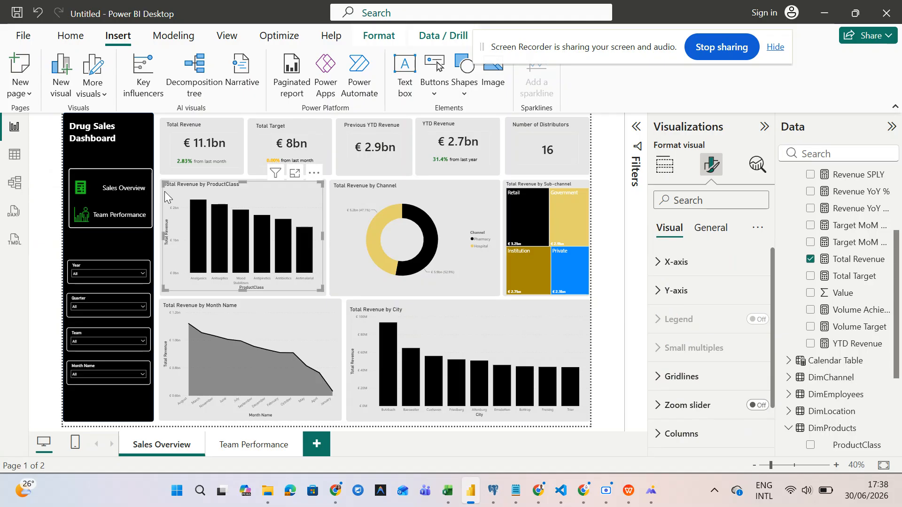
left_click(126, 217, "ctrl")
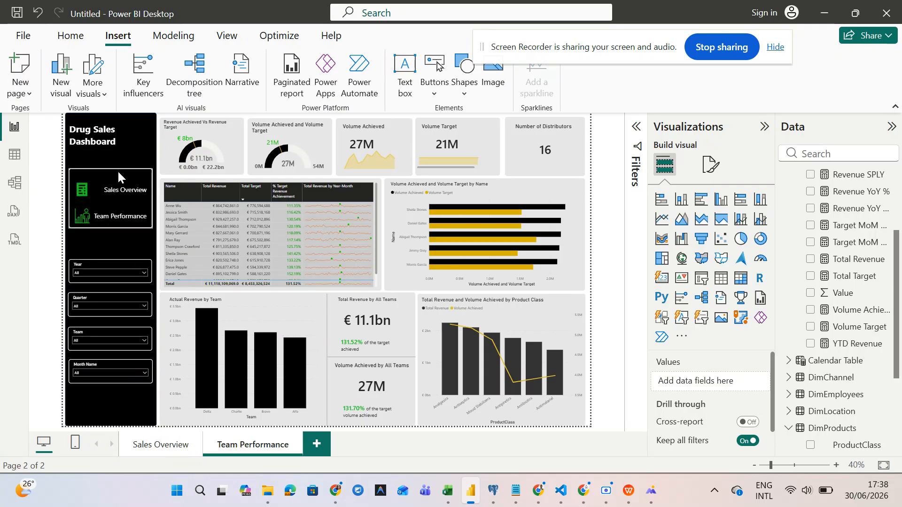
- Set the Sales Overview button's action destination to the Sales Overview page
left_click(121, 196)
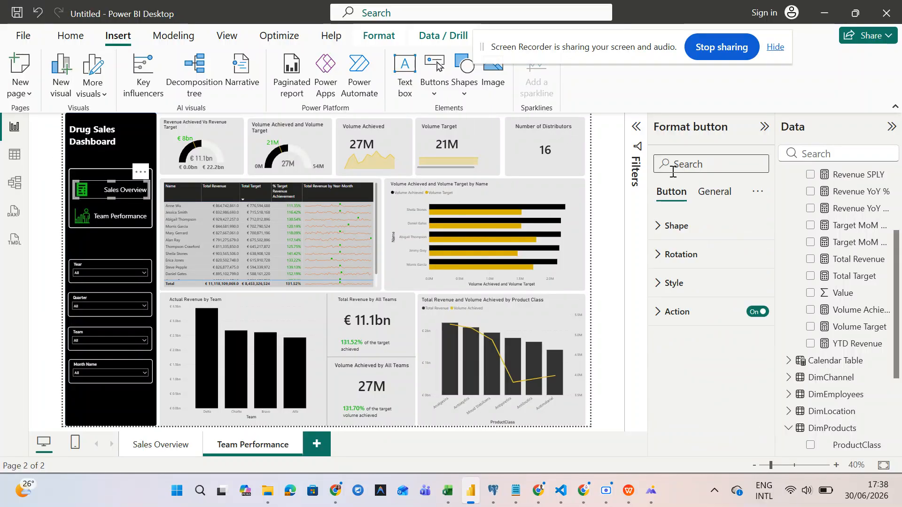
left_click(655, 311)
scroll(656, 311, "down", 3)
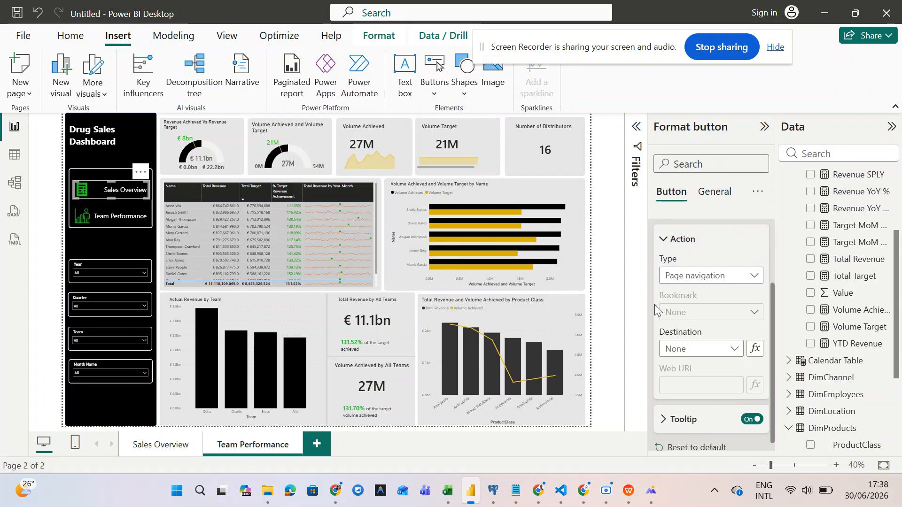
left_click(709, 352)
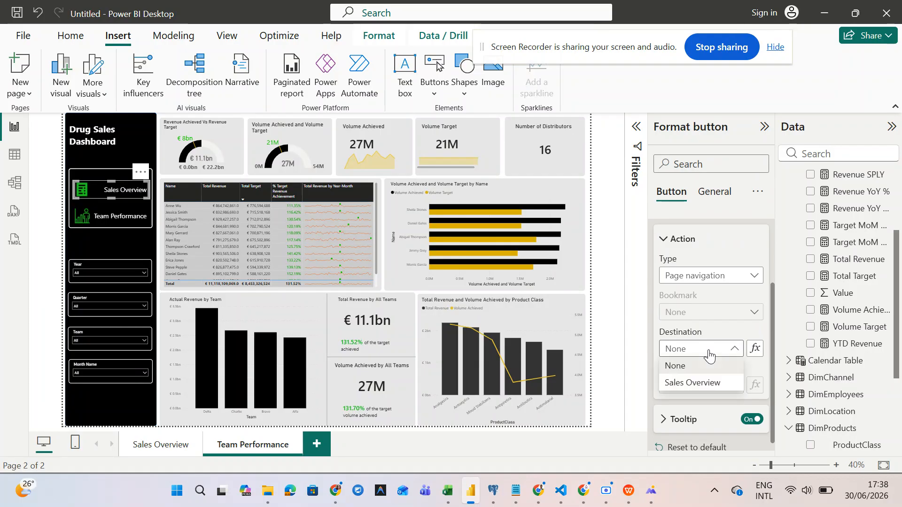
left_click(701, 383)
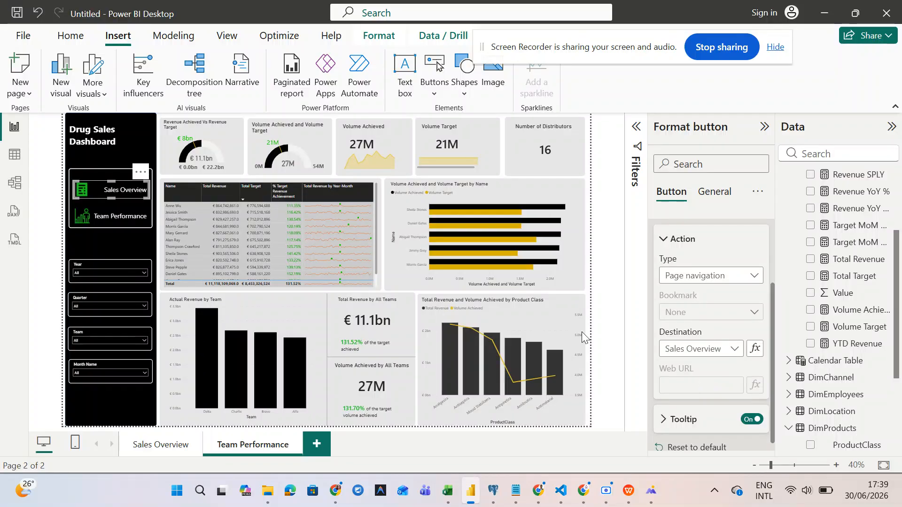
- Turn on the button's tooltip with the text 'Take me to Sales Overview Page'
scroll(690, 377, "down", 1)
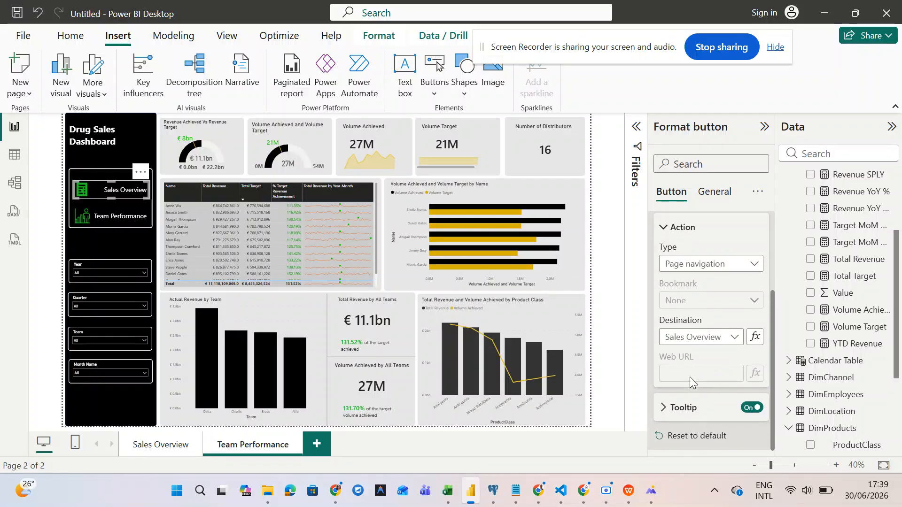
left_click(668, 409)
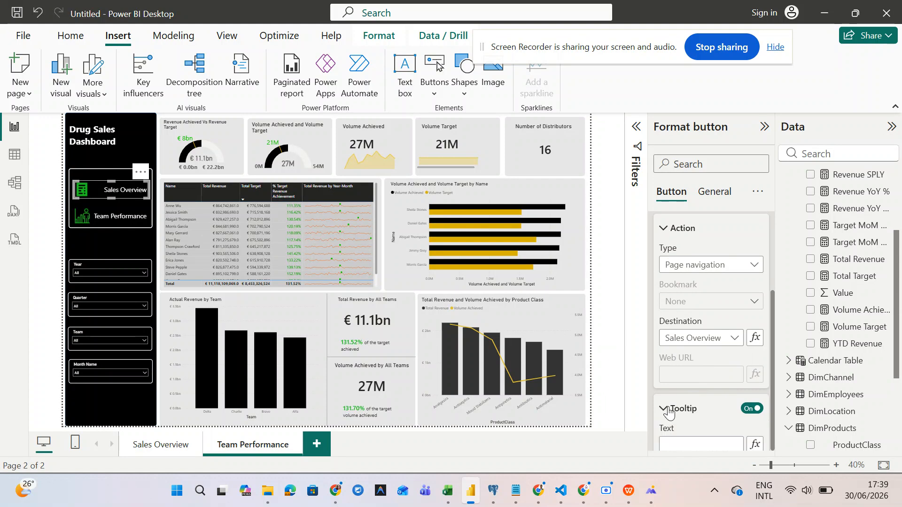
left_click(683, 443)
left_click(683, 443)
type("Take me t")
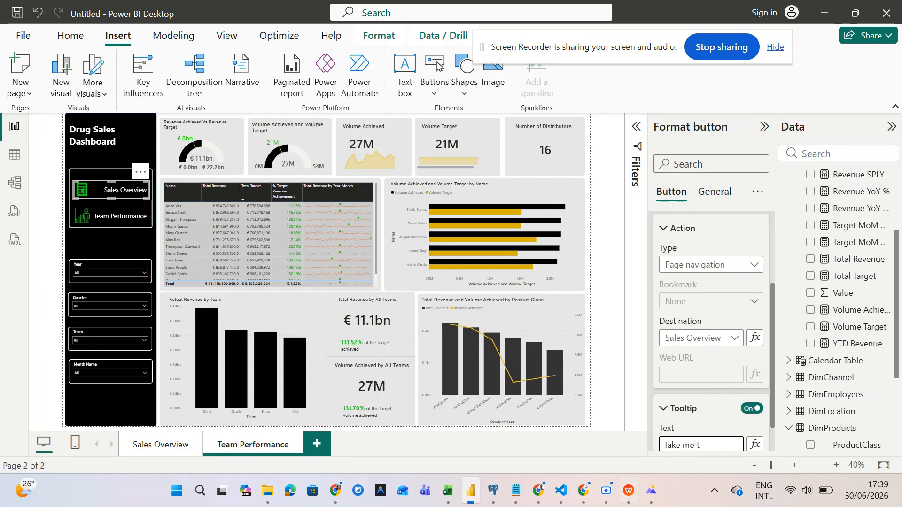
mouse_move(606, 490)
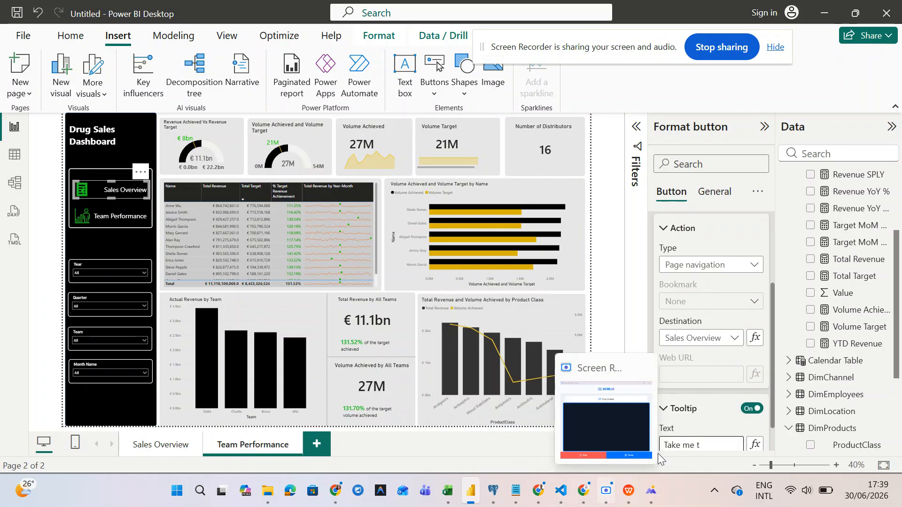
type("o s")
type("Sa")
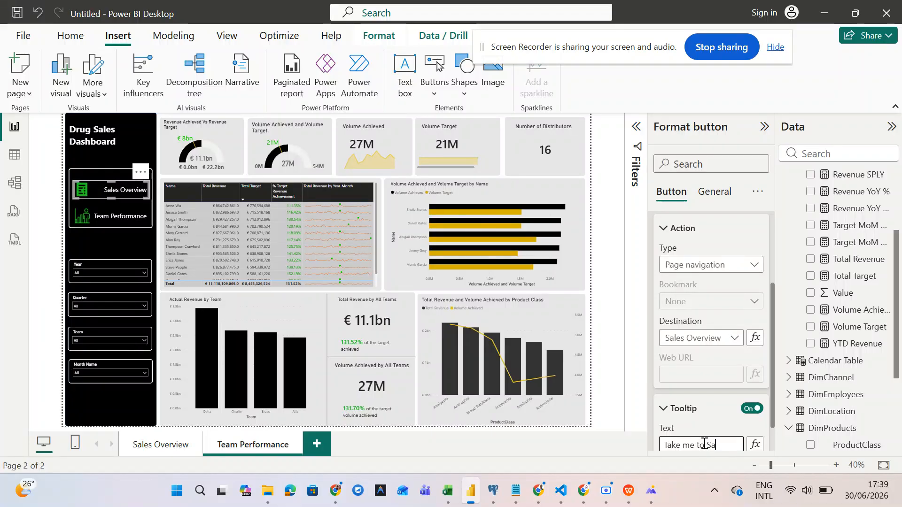
type("les Overview Page")
left_click(607, 382)
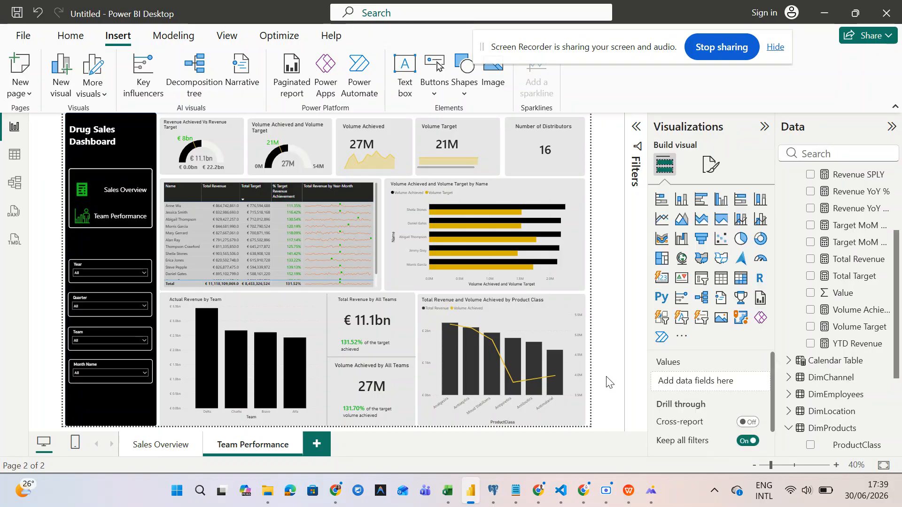
- Delete the old navigation buttons from the Sales Overview sidebar
scroll(255, 241, "down", 3)
scroll(255, 241, "up", 3)
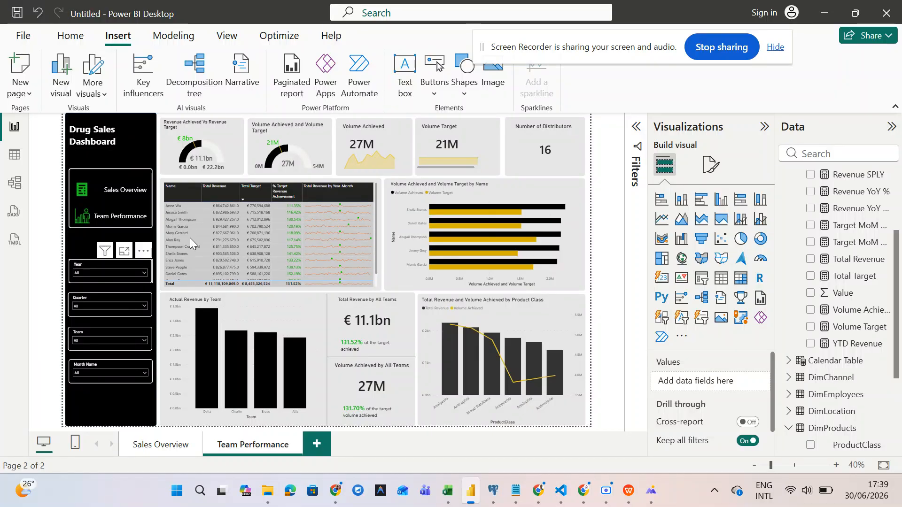
scroll(336, 256, "down", 2)
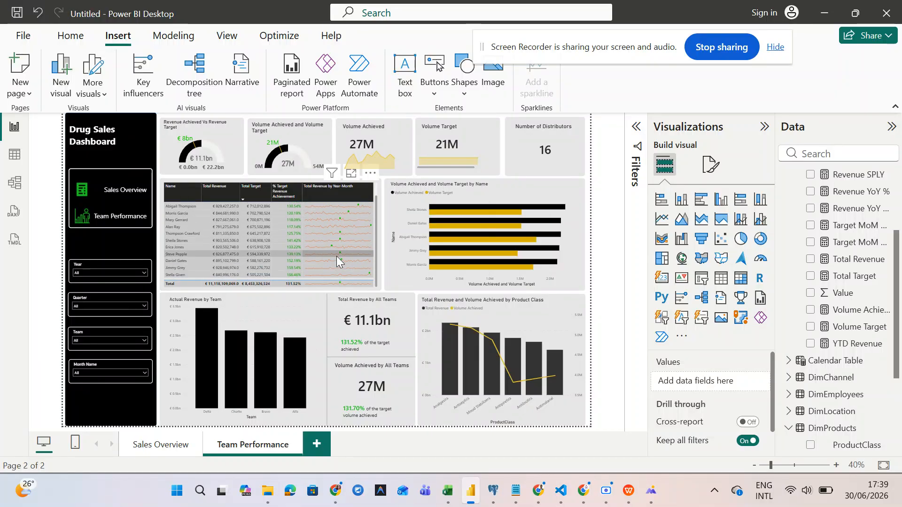
left_click(166, 447)
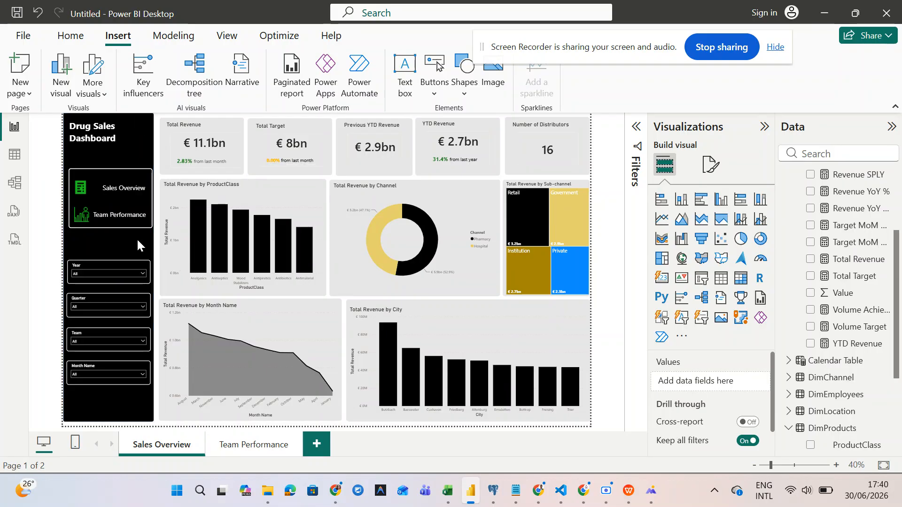
left_click_drag(157, 232, 36, 153)
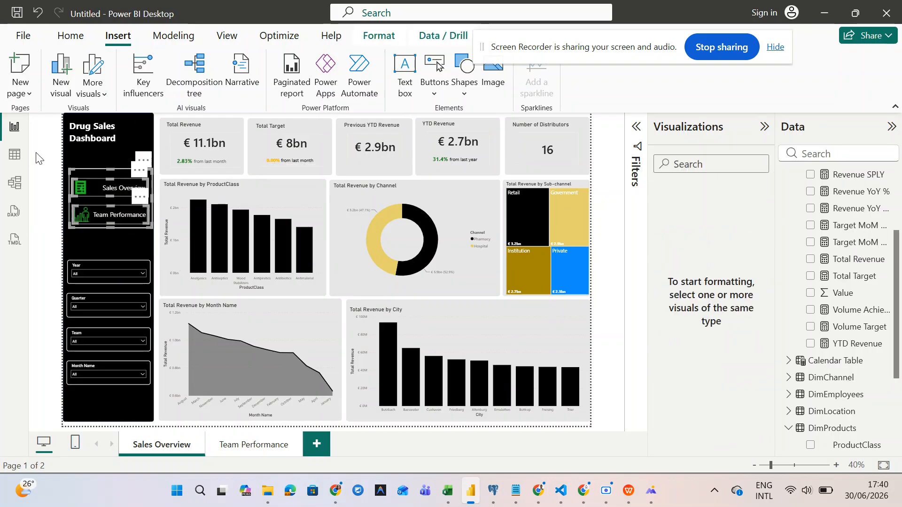
key("Delete")
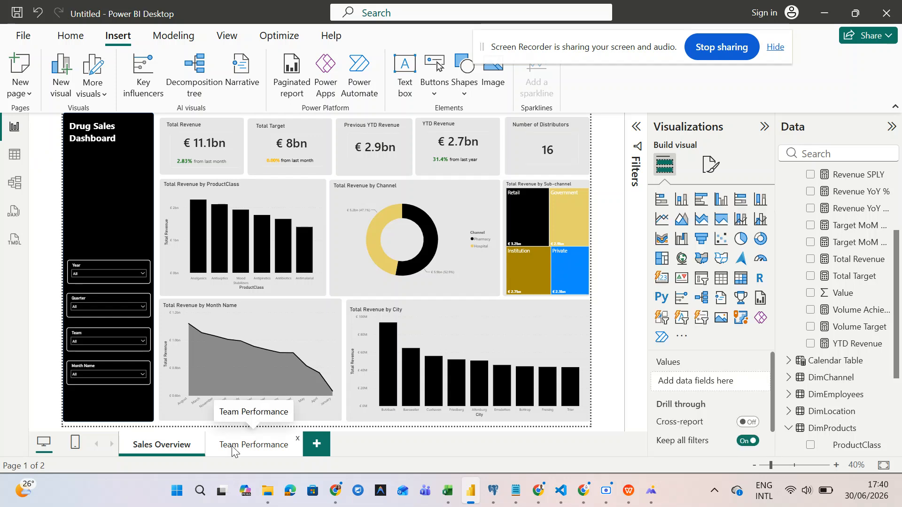
- Copy the Team Performance navigation buttons and paste them onto the Sales Overview page
left_click(232, 451)
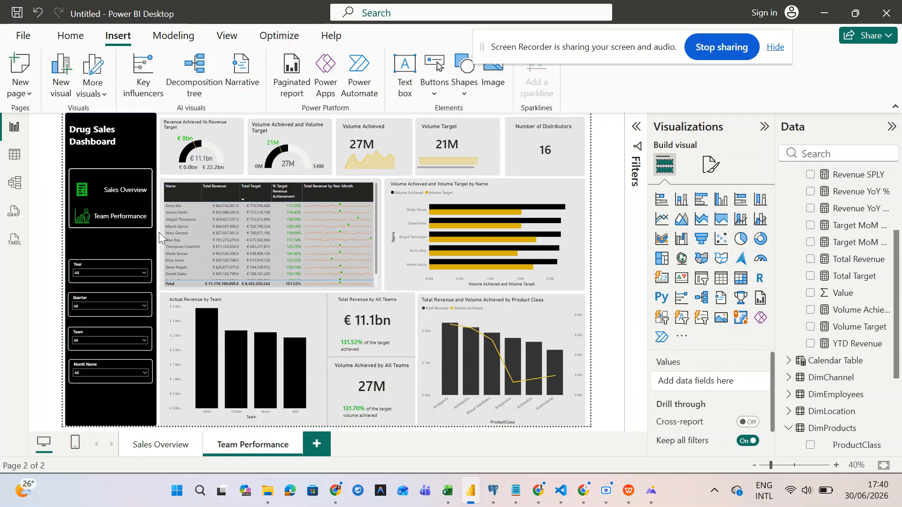
left_click_drag(158, 232, 47, 150)
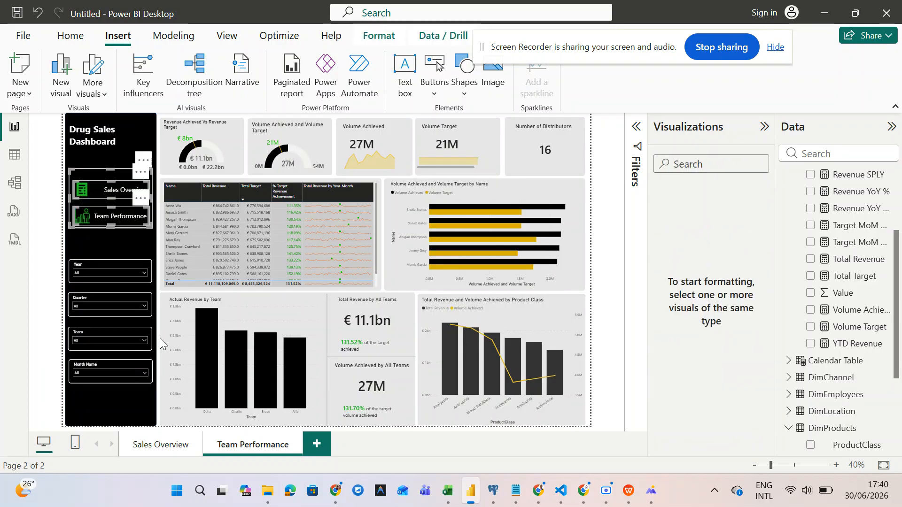
left_click(157, 444)
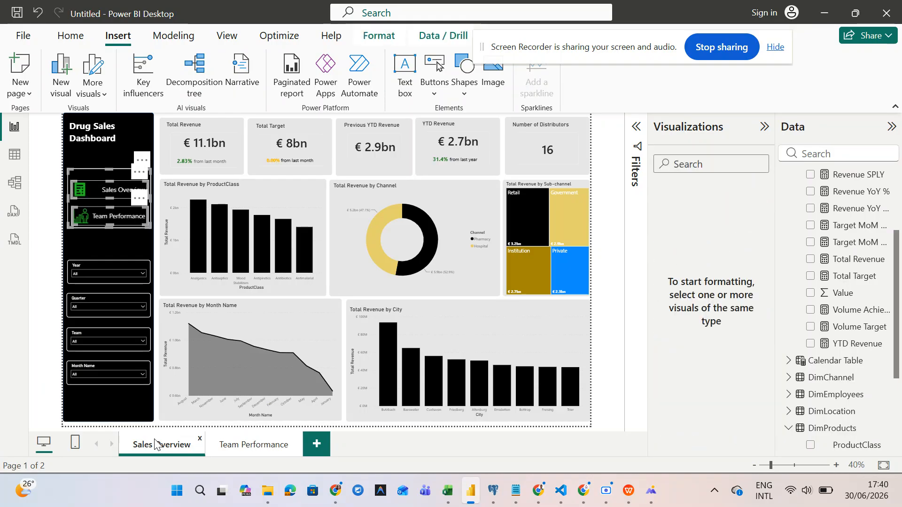
left_click(58, 254)
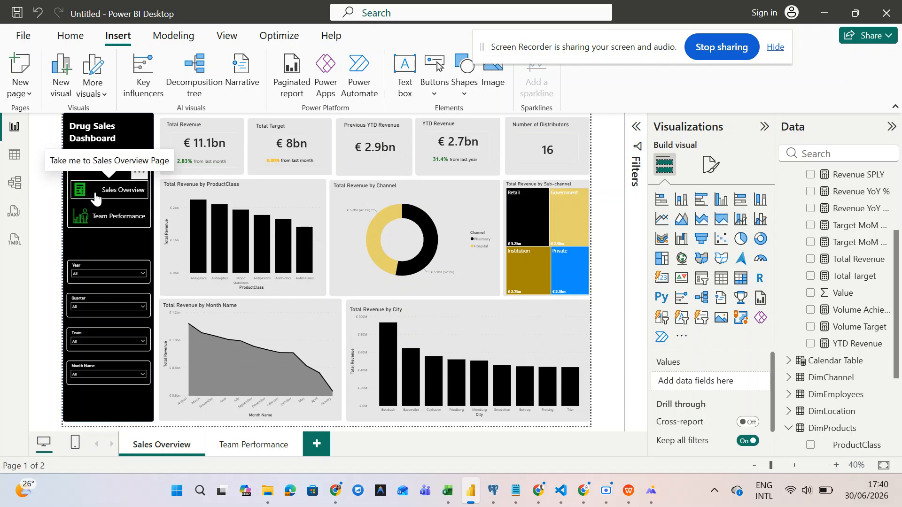
- Type 'Forgi' at the start of the Drug Sales Dashboard sidebar title
left_click(82, 123)
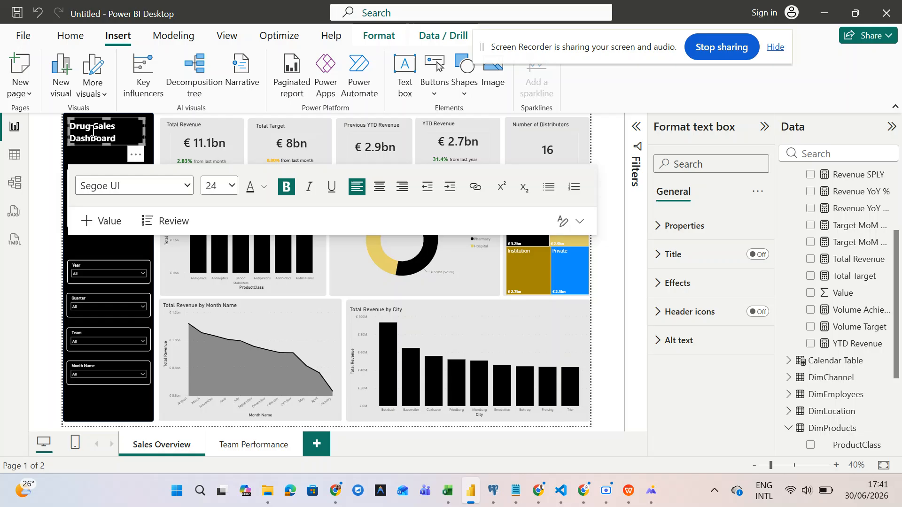
type("Forg")
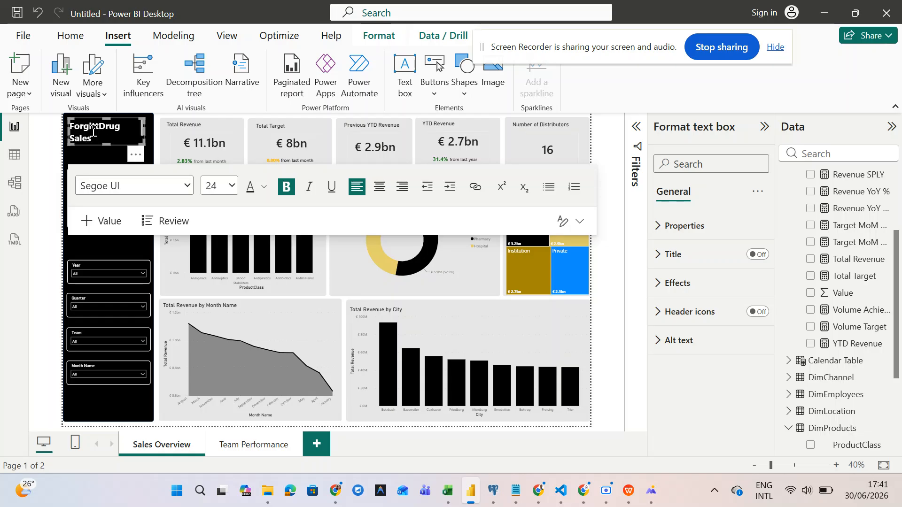
type("i")
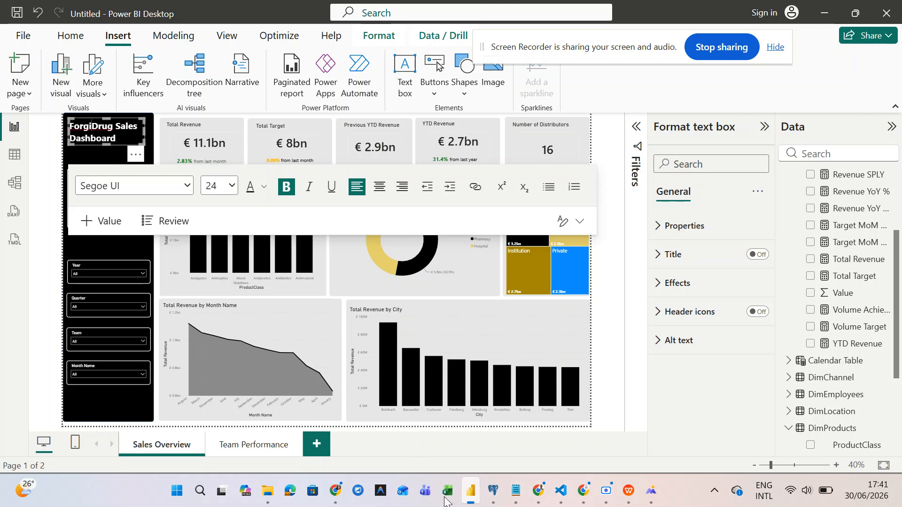
mouse_move(629, 491)
left_click(631, 425)
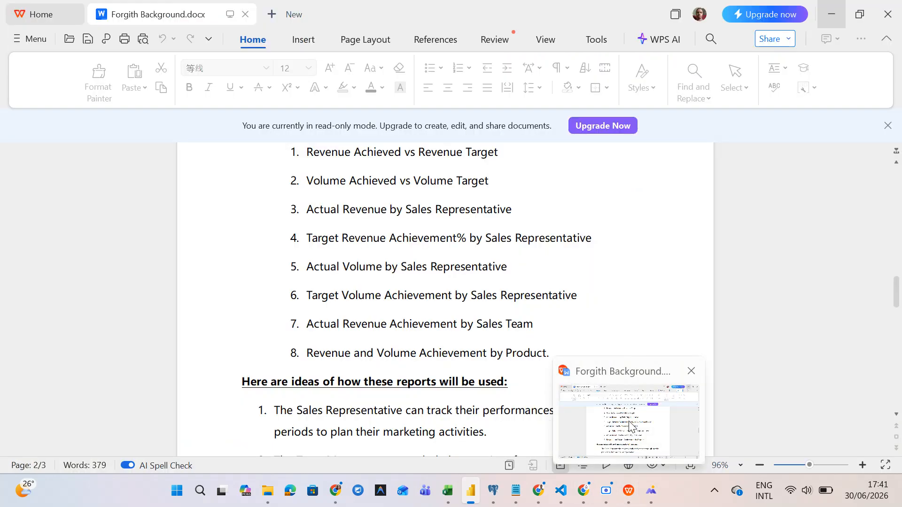
scroll(531, 283, "up", 10)
scroll(530, 282, "up", 10)
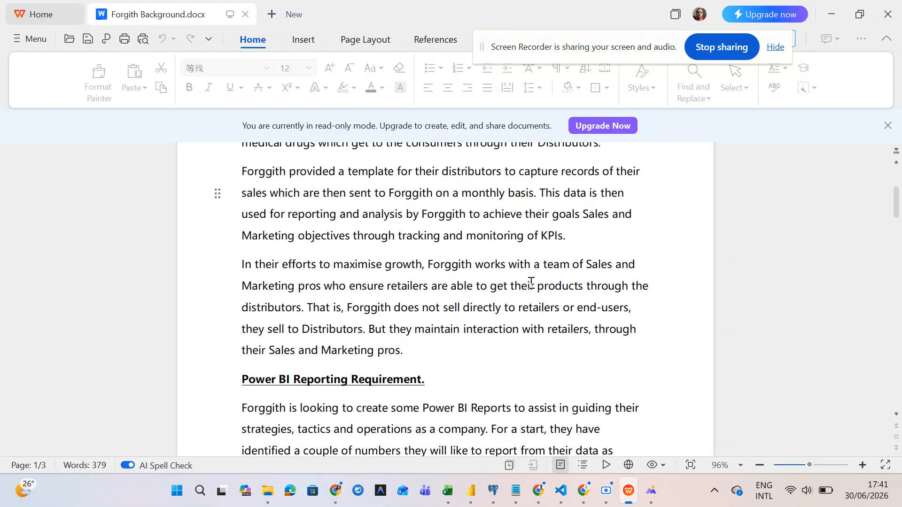
scroll(531, 283, "up", 5)
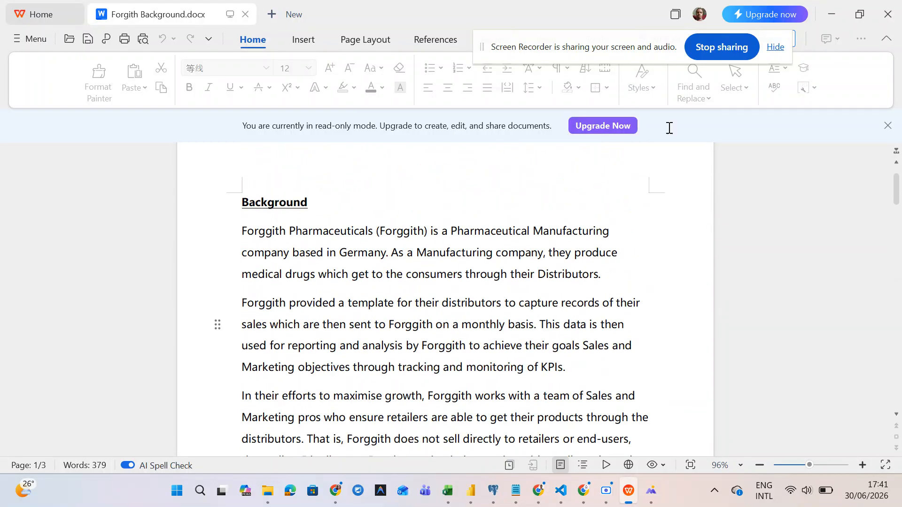
left_click(826, 9)
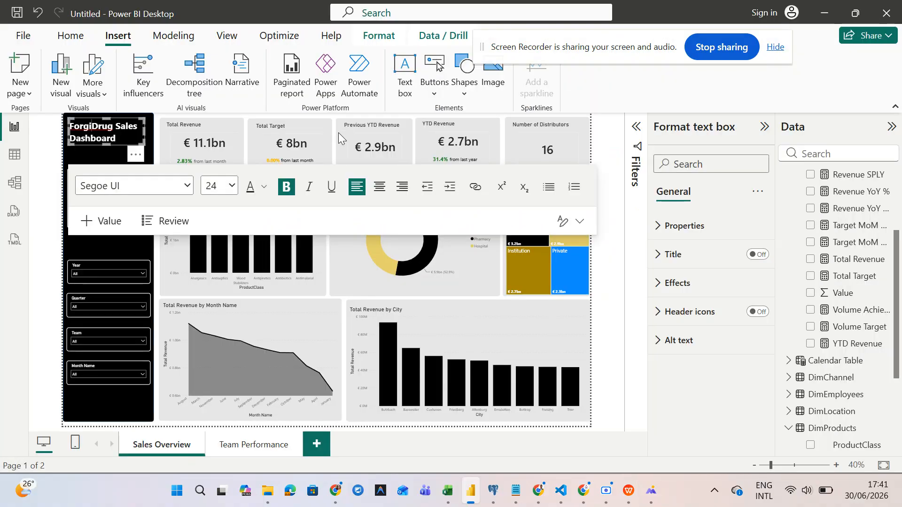
- Complete the title as 'Forggith Drug Sales Dashboard' and make its text box taller
left_click(89, 126)
type("gi")
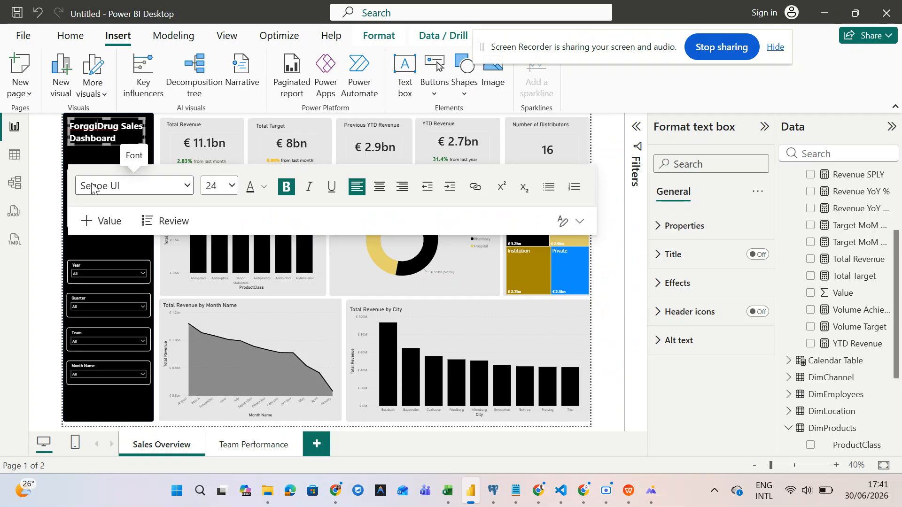
type("th")
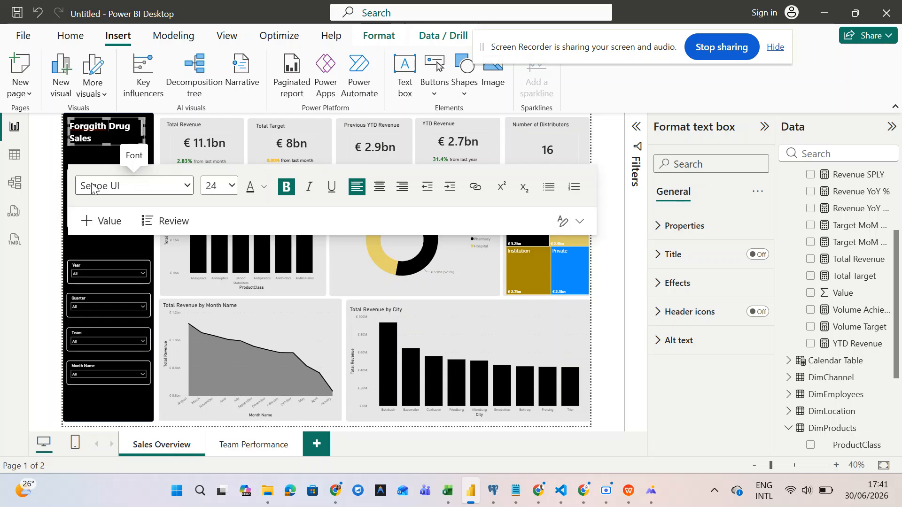
type(" D")
key("BackSpace")
type("Dashboard")
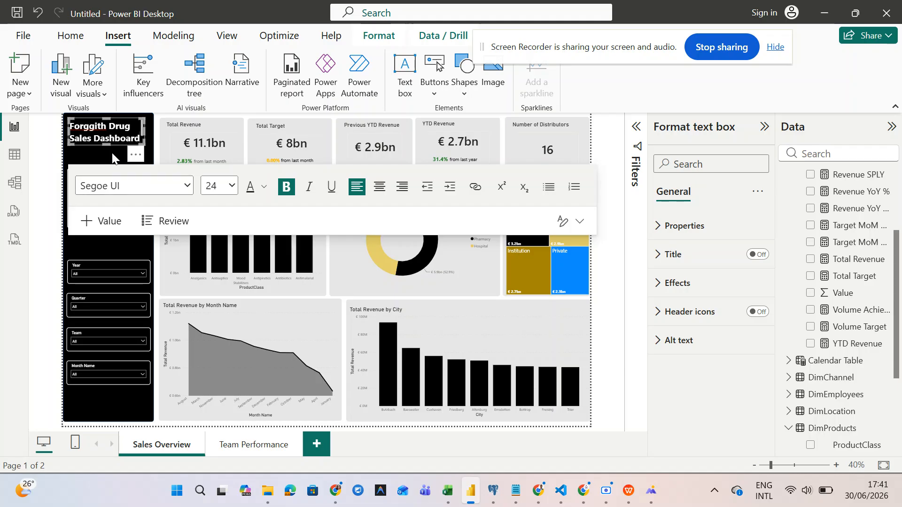
left_click_drag(144, 142, 148, 162)
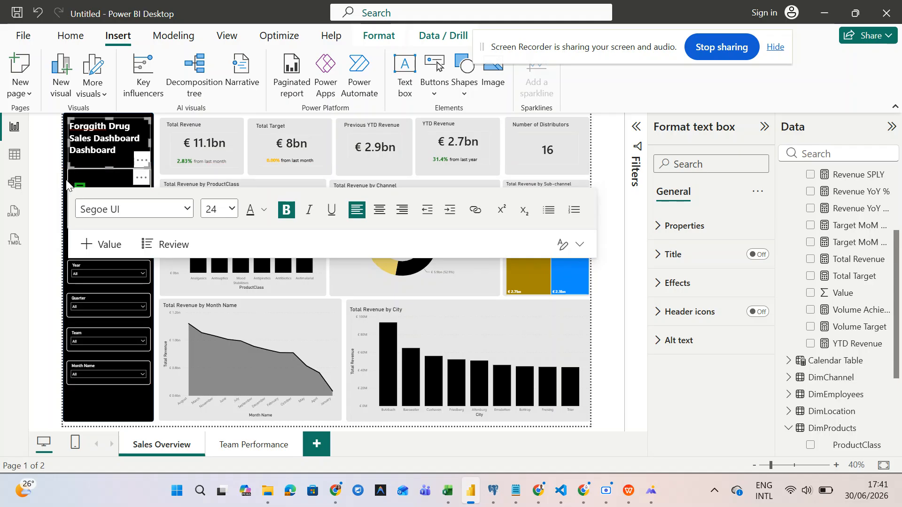
left_click(44, 186)
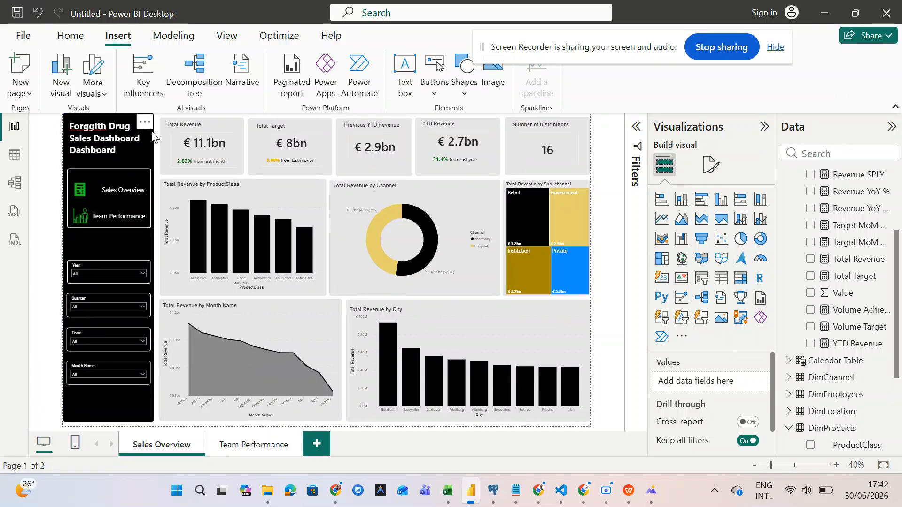
- Fine-tune the width of the black sidebar background shape
left_click(152, 136)
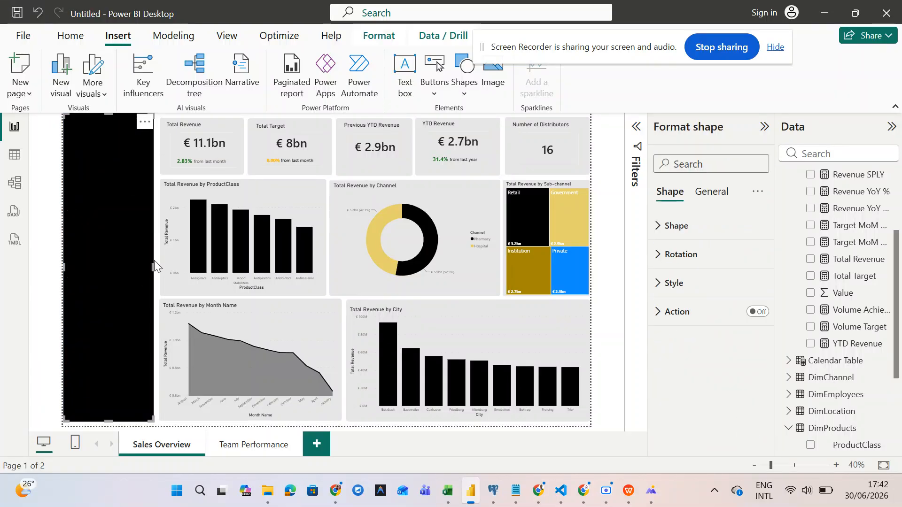
left_click_drag(154, 271, 159, 273)
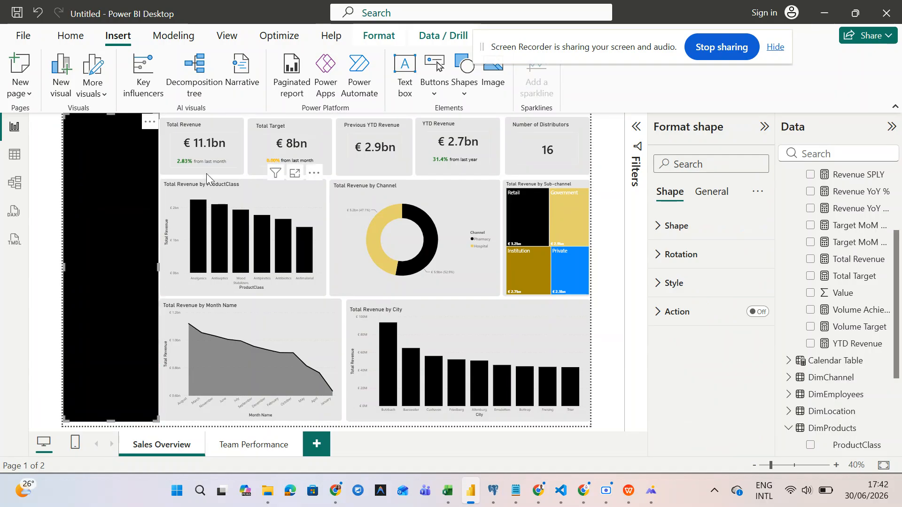
left_click(241, 176)
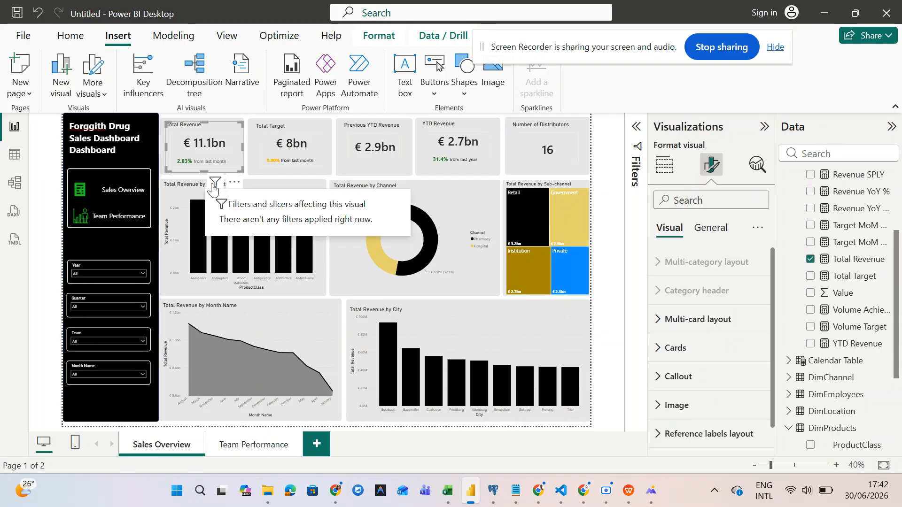
scroll(153, 199, "up", 3)
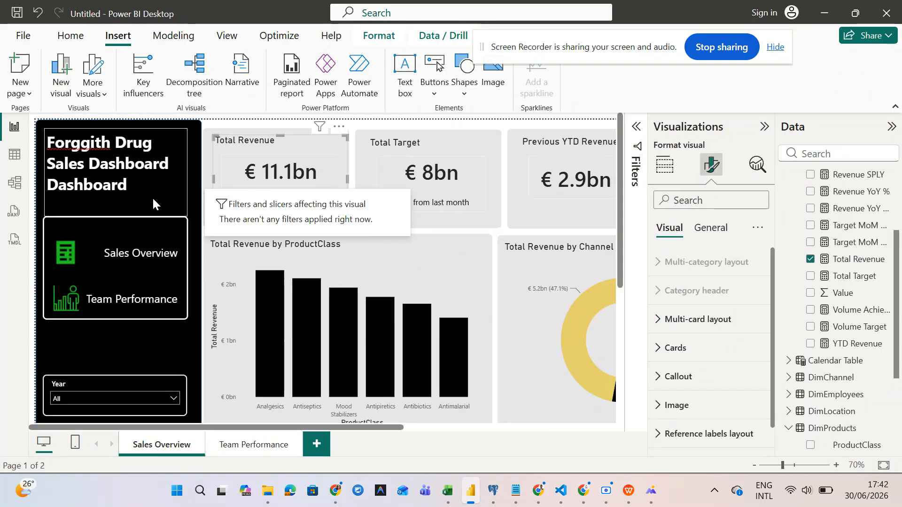
scroll(153, 201, "down", 4)
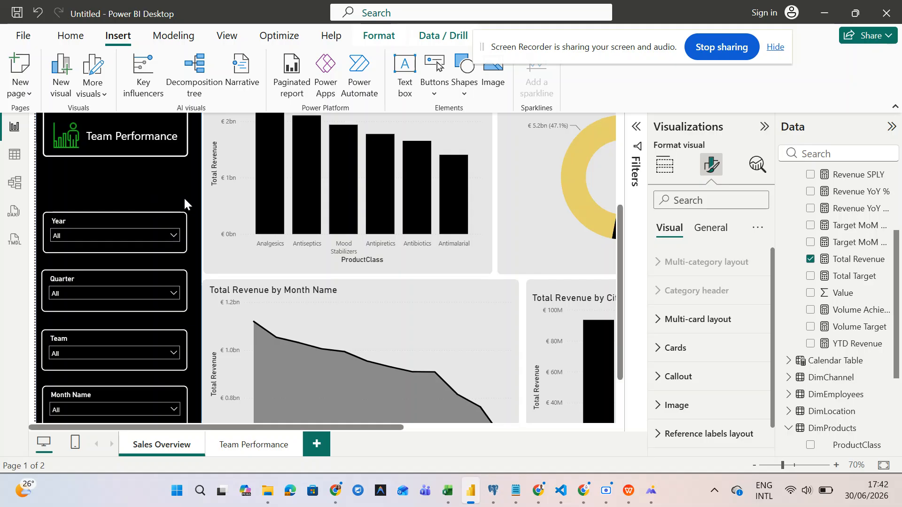
left_click(184, 202)
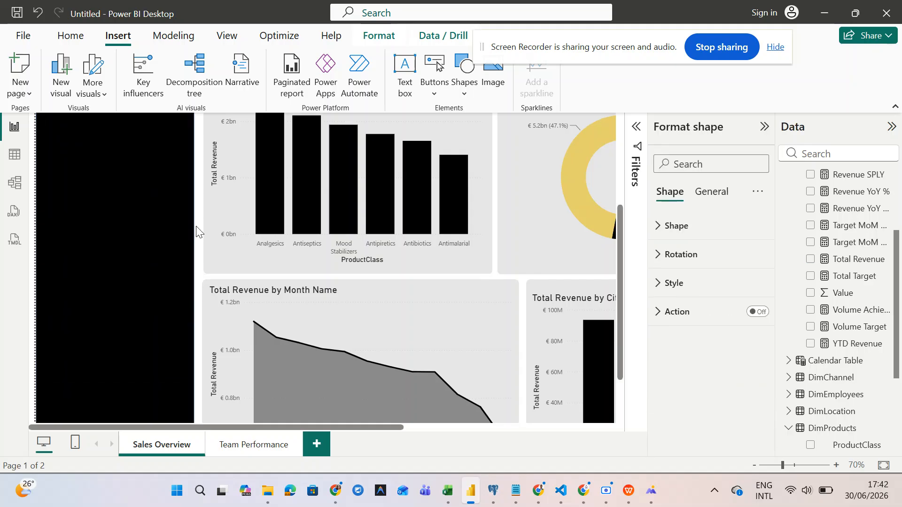
left_click_drag(197, 228, 197, 226)
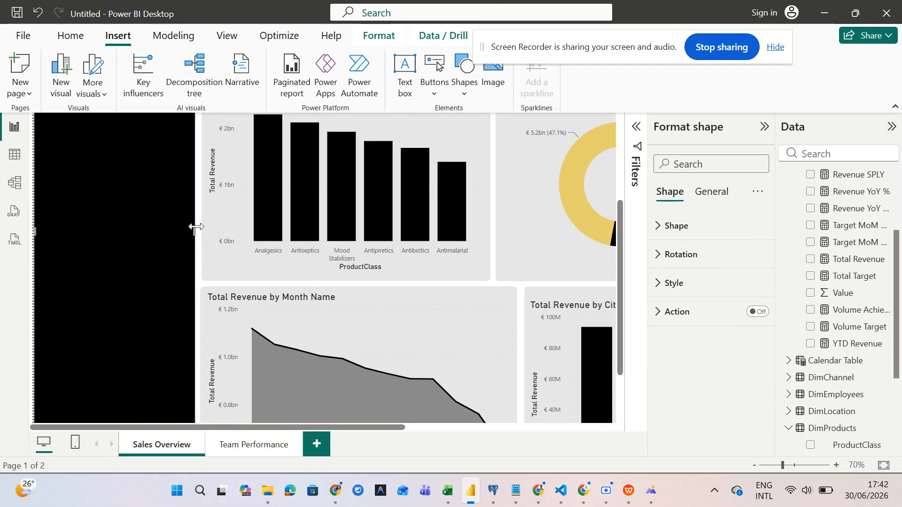
scroll(196, 226, "up", 3)
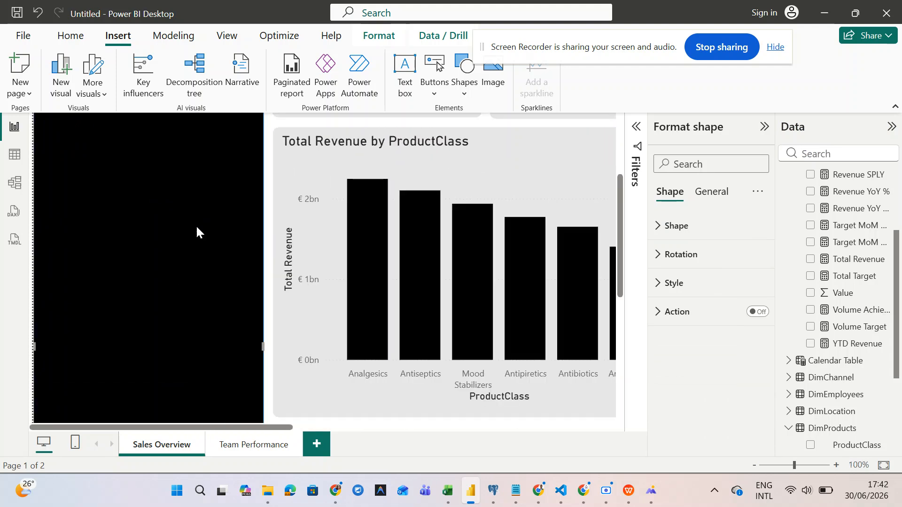
scroll(197, 227, "down", 3)
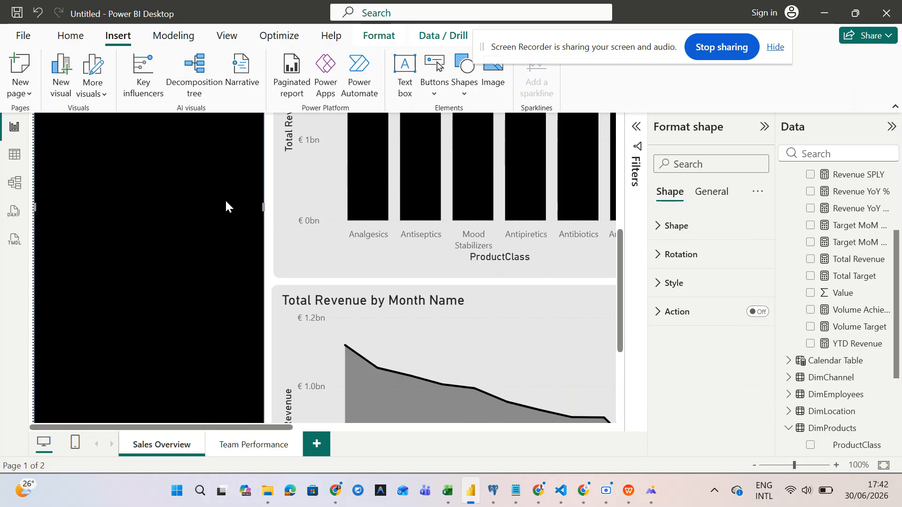
mouse_move(263, 206)
left_mouse_down()
mouse_move(273, 211)
mouse_move(265, 215)
left_mouse_up()
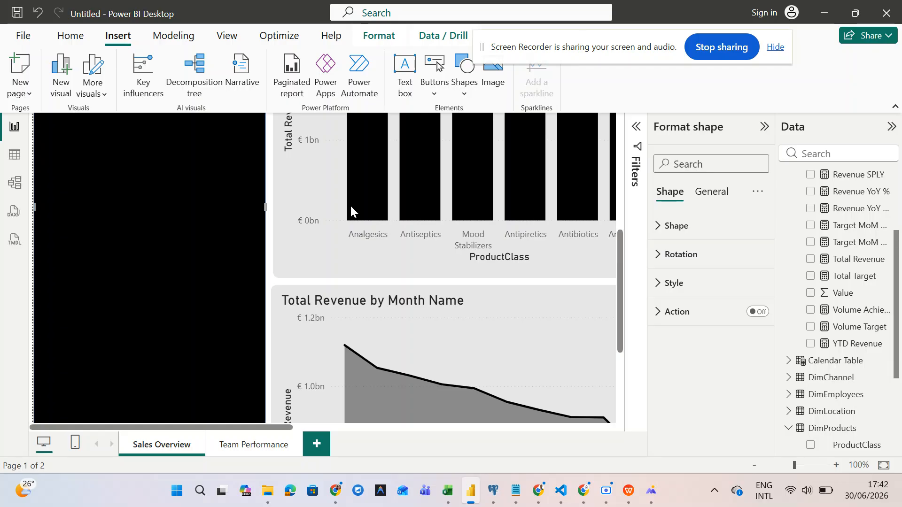
scroll(352, 209, "up", 2)
scroll(350, 206, "up", 4)
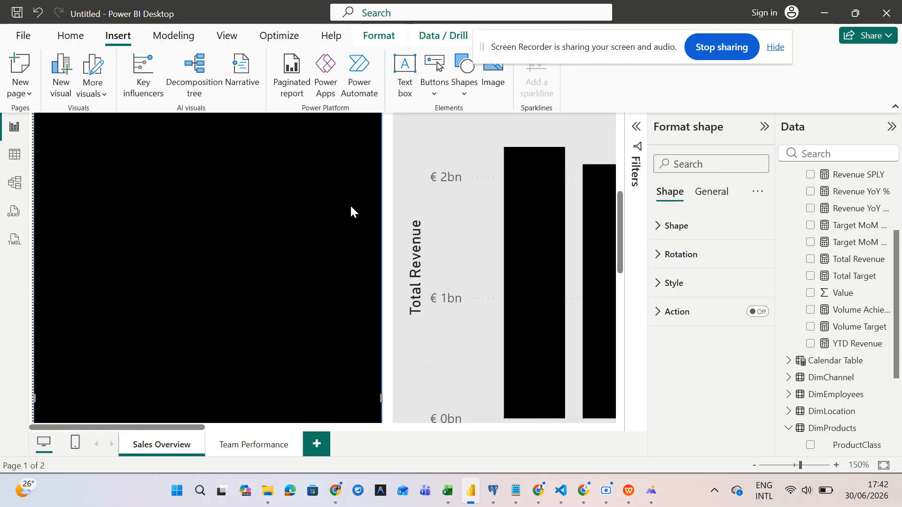
scroll(351, 207, "down", 5)
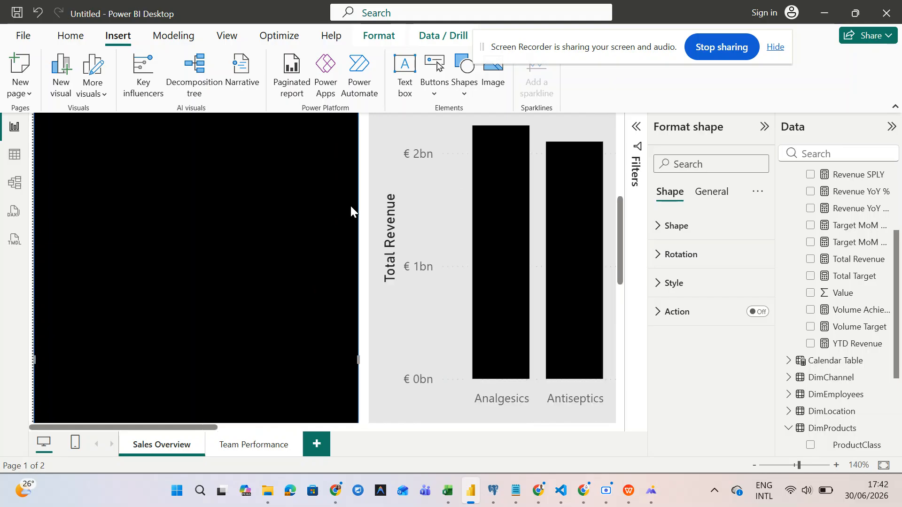
scroll(351, 205, "down", 4)
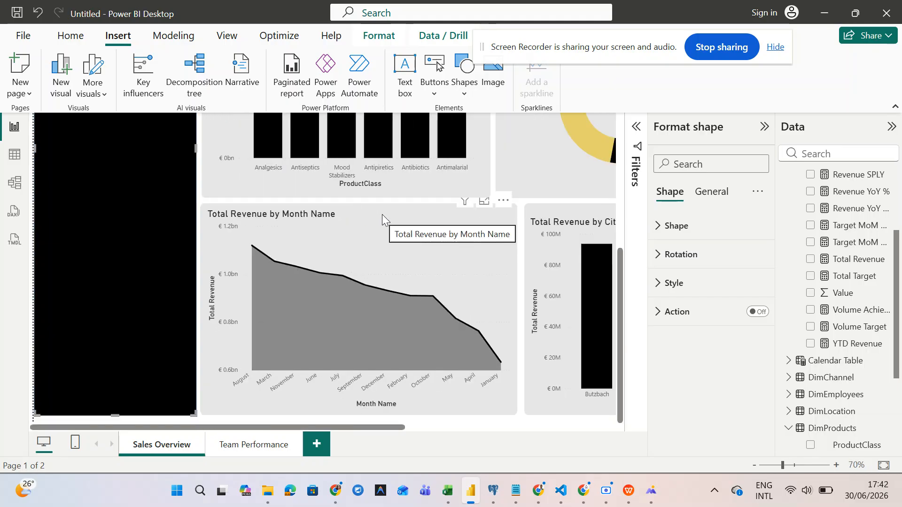
scroll(382, 214, "down", 1)
scroll(382, 214, "down", 2)
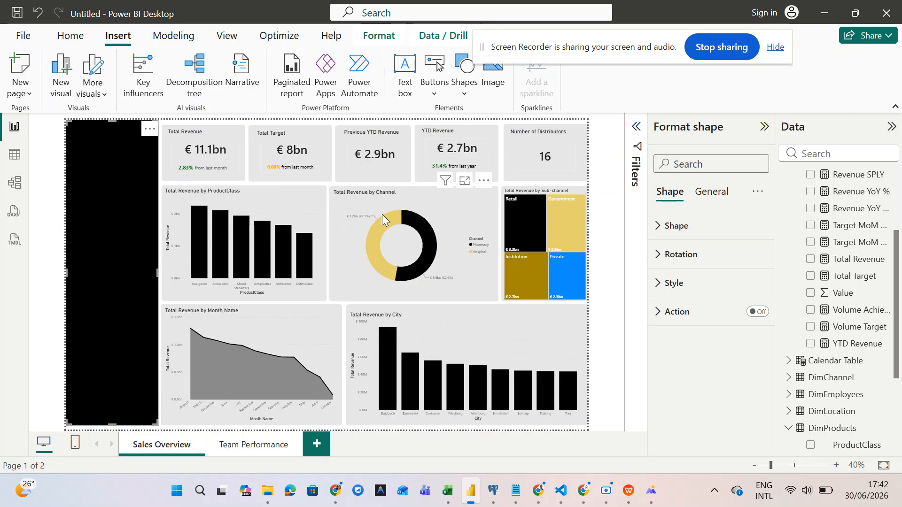
left_click(333, 123)
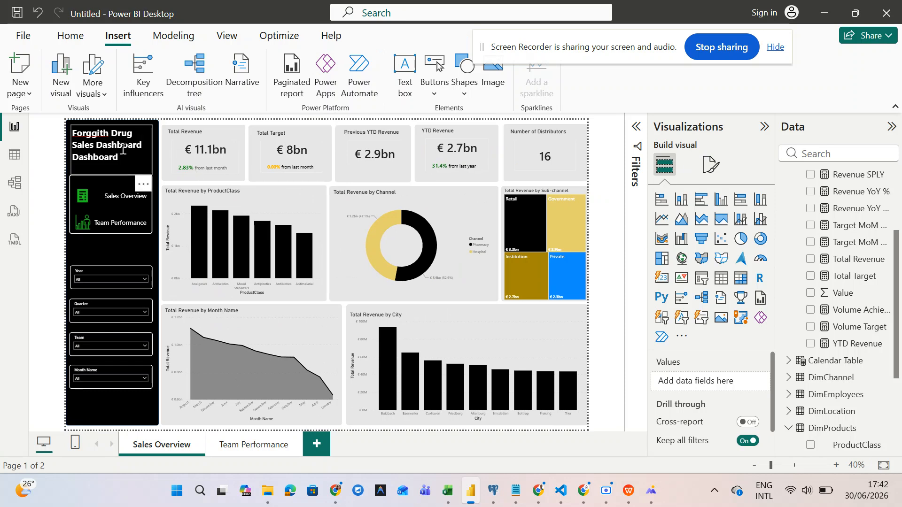
- On Team Performance, change the sidebar title to 'Forggith Drug Sales Dashboard'
left_click(241, 451)
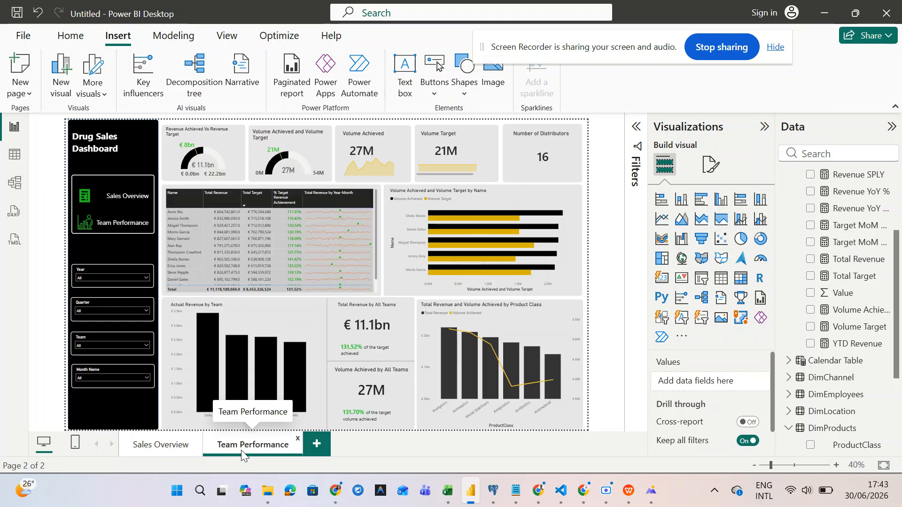
left_click(103, 142)
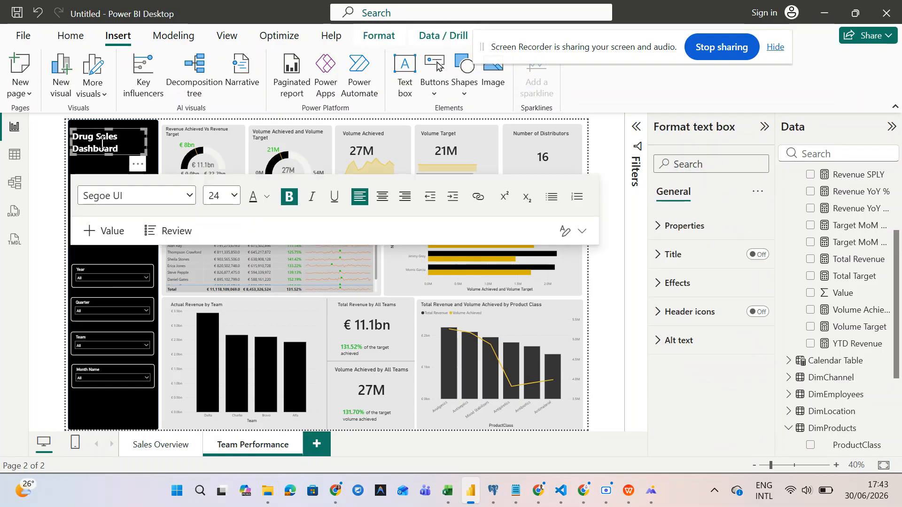
key("BackSpace")
key("BackSpace")
key("BackSpace")
key("BackSpace")
type("Forg")
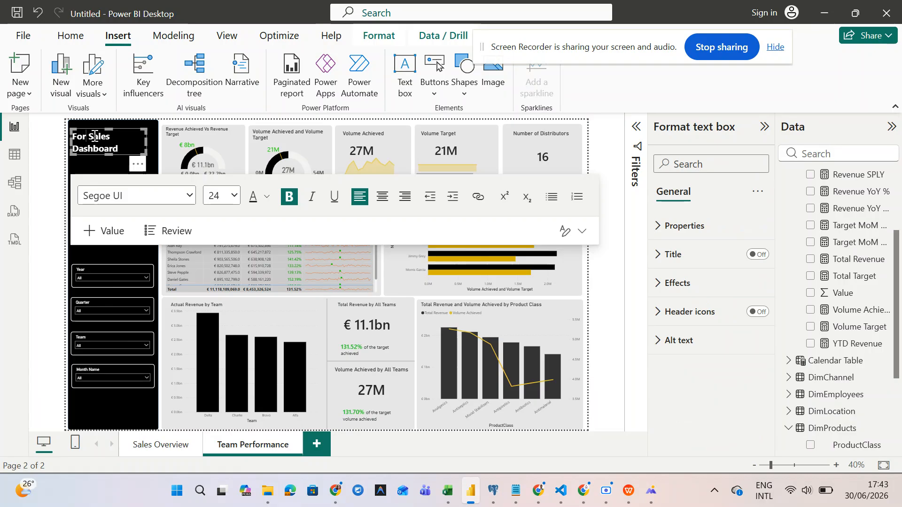
type("ith Drug")
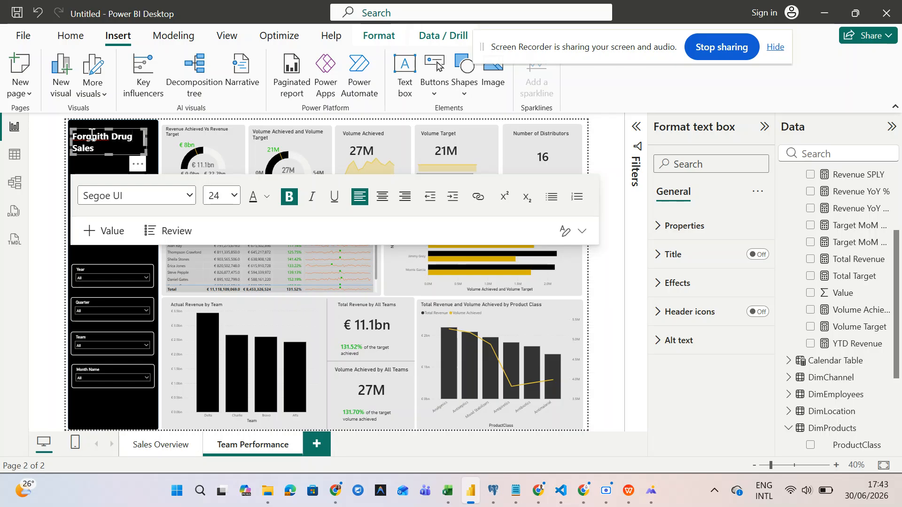
left_click(108, 155)
left_click(109, 150)
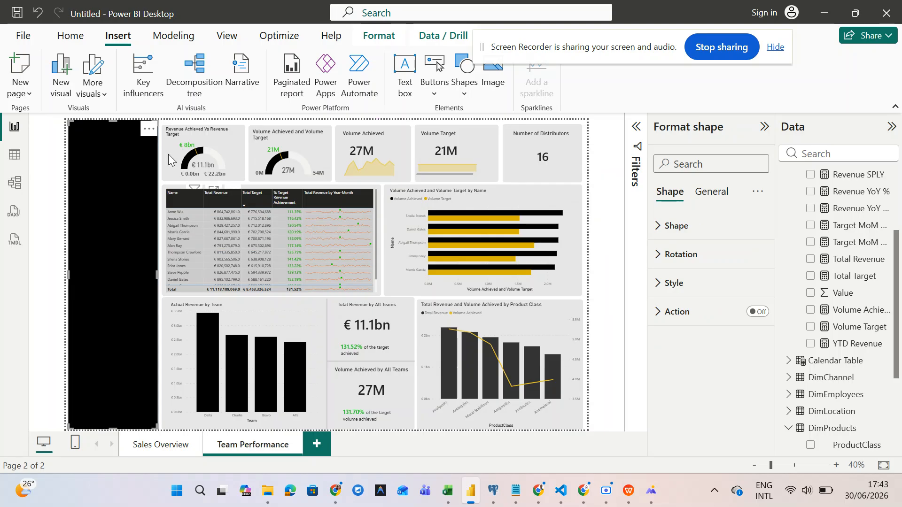
left_click(169, 154)
left_click(124, 149)
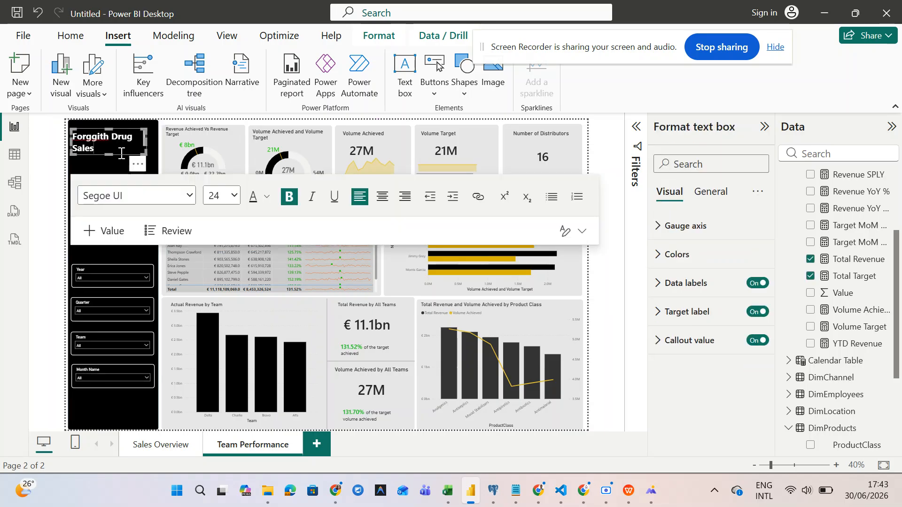
type("Dashboard")
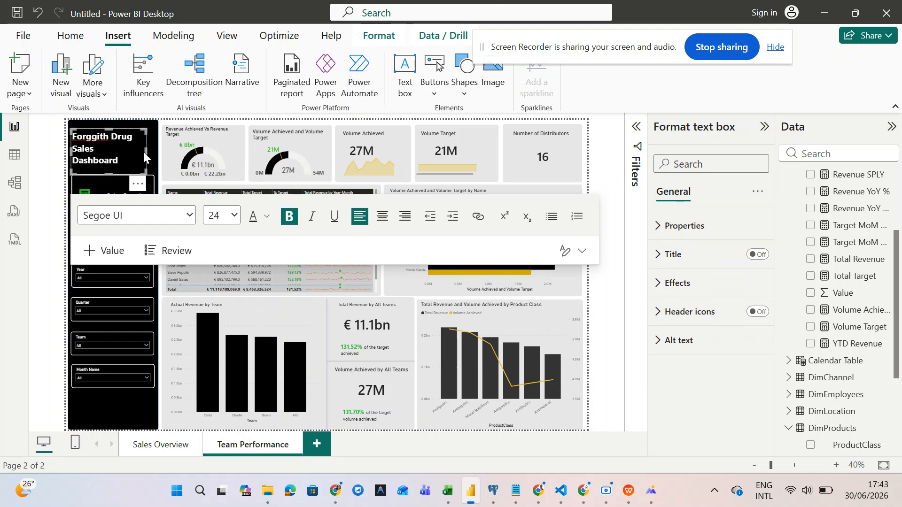
- Widen the title text box and shift it slightly right
mouse_move(144, 153)
left_mouse_down()
mouse_move(160, 152)
mouse_move(149, 154)
left_mouse_up()
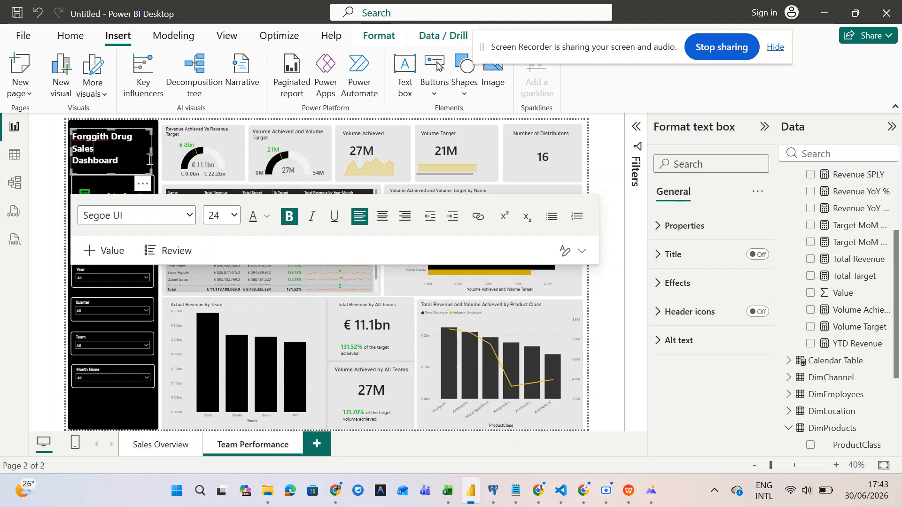
left_click(133, 160)
left_click_drag(146, 184, 149, 181)
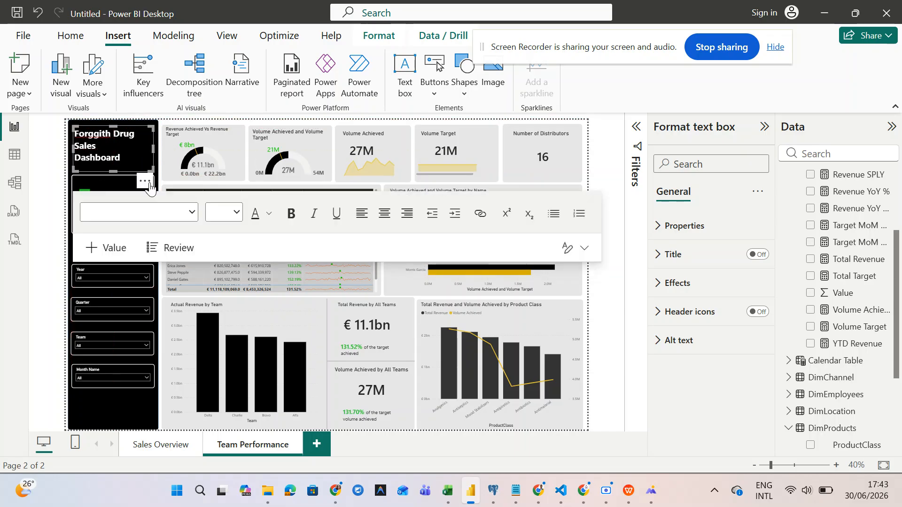
left_click(160, 176)
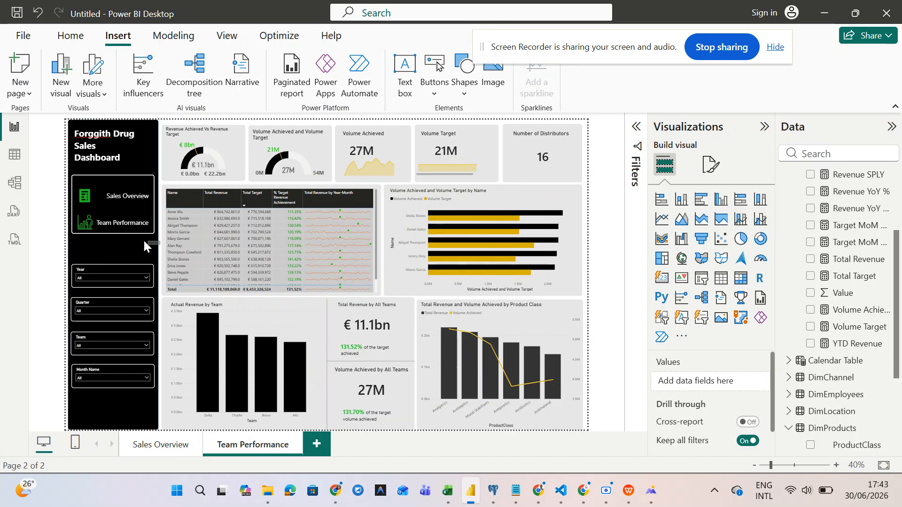
- Nudge the Team Performance navigation panel and buttons a few steps lower in the sidebar
left_click_drag(94, 210, 53, 164)
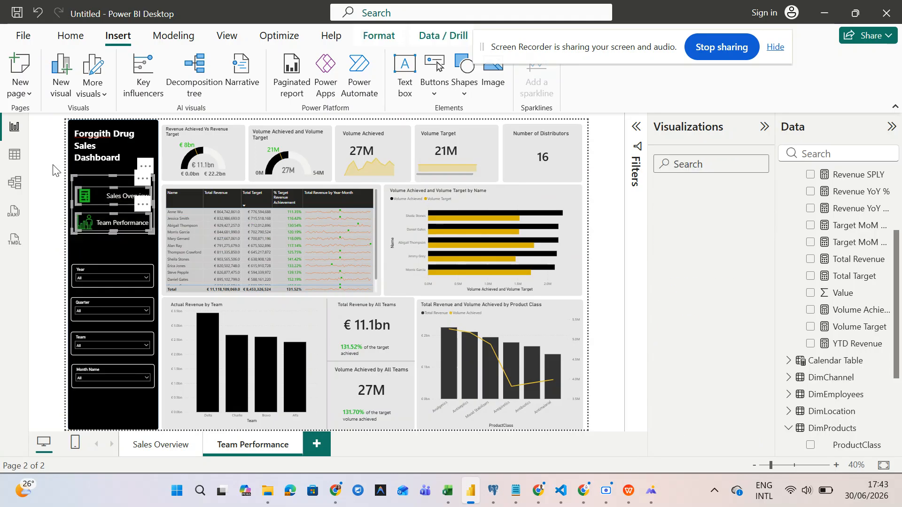
key("Down")
key("Down")
key("Right")
key("Down")
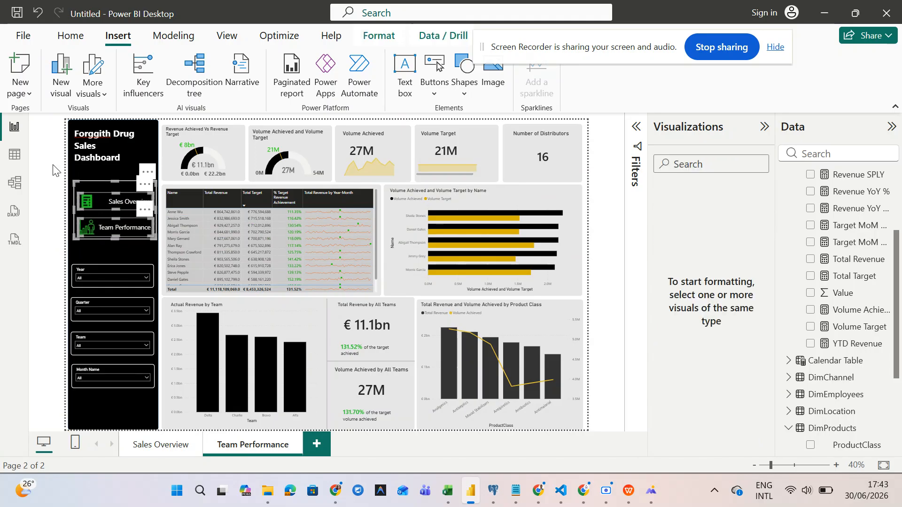
key("Down")
key("Down")
key("Down")
key("Left")
key("Down")
key("Down")
key("Down")
key("Left")
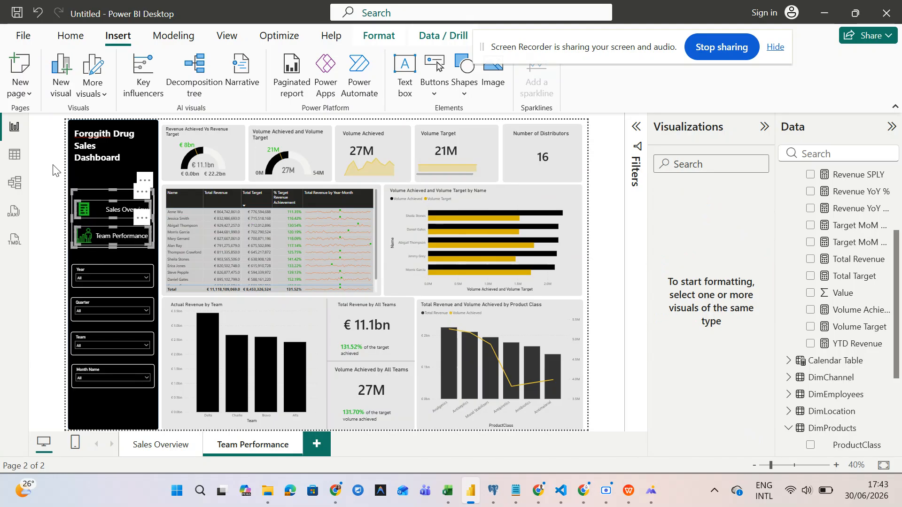
key("Right")
key("Right")
key("Down")
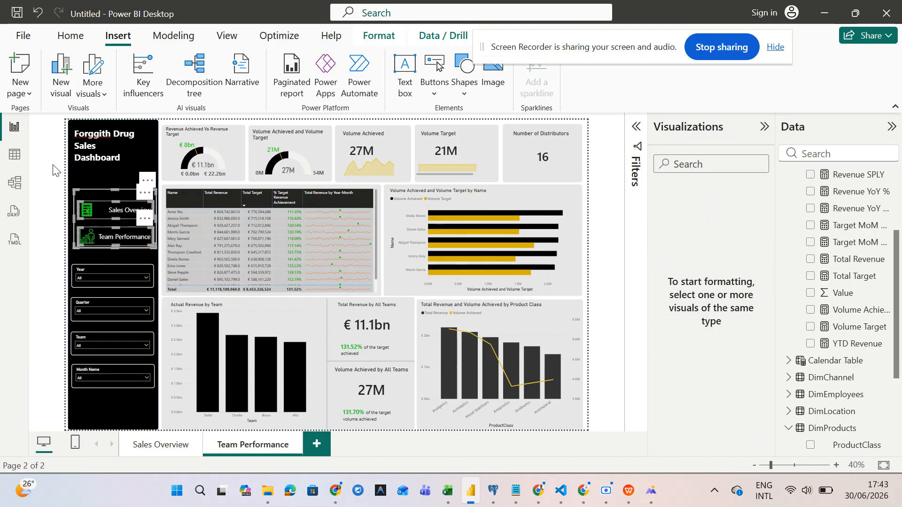
key("Left")
key("Left")
key("Up")
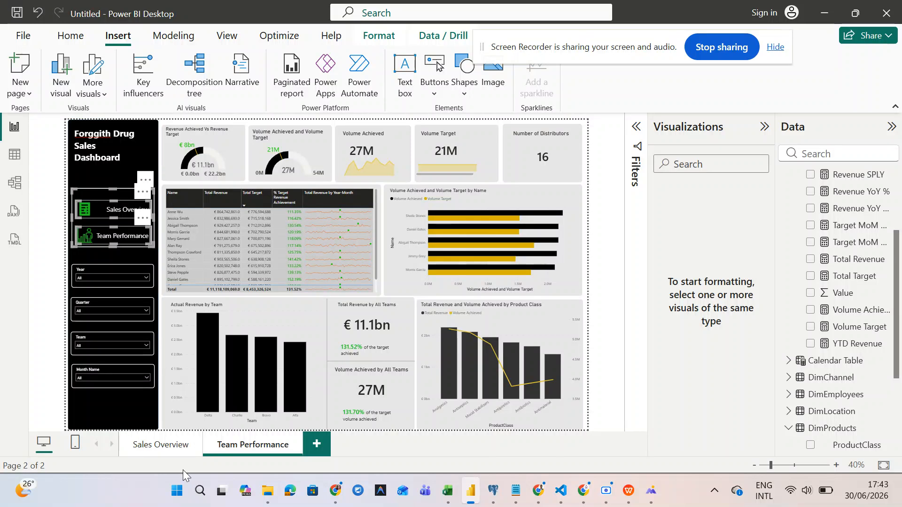
left_click(167, 450)
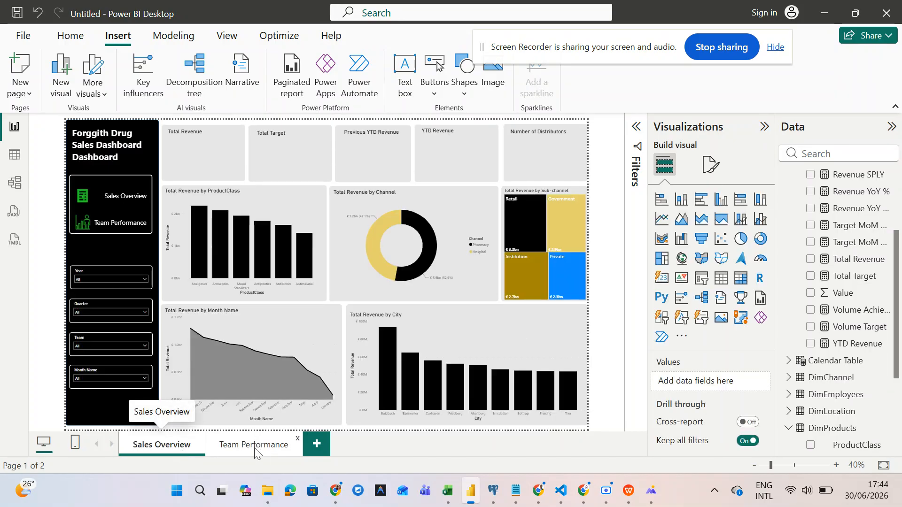
- Nudge the Sales Overview navigation buttons down to match the Team Performance page
left_click(255, 452)
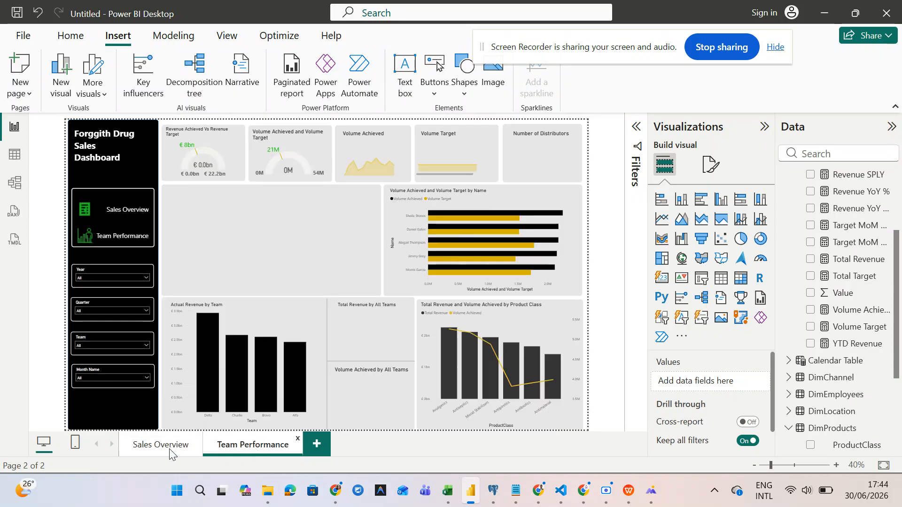
left_click(170, 450)
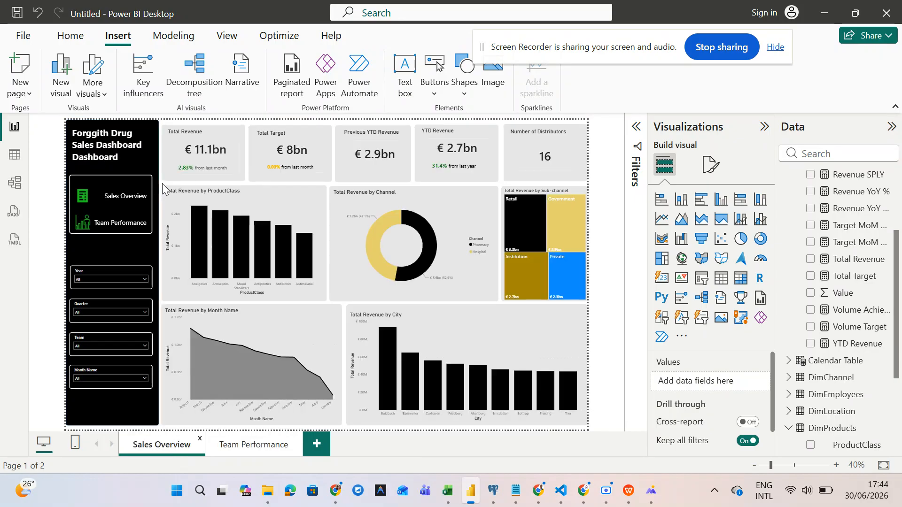
left_click_drag(160, 172, 53, 243)
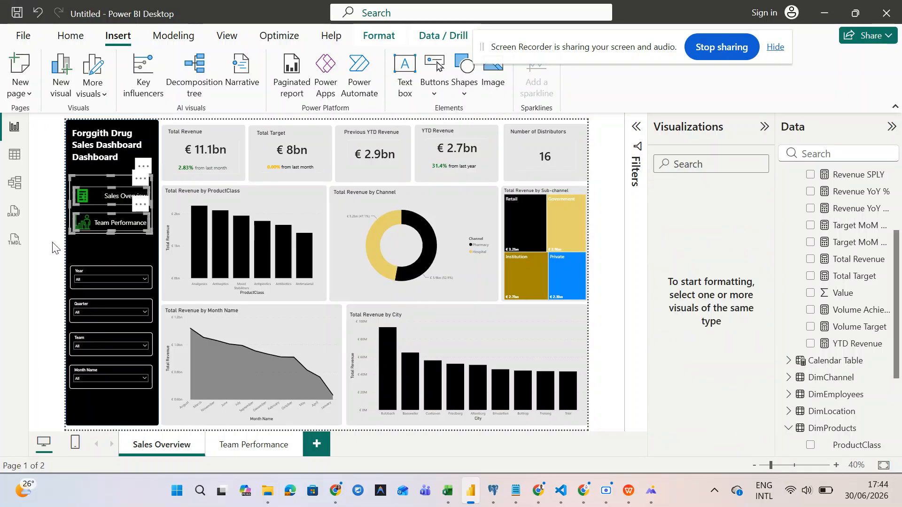
key("Down")
key("Down")
key("Down")
key("Down")
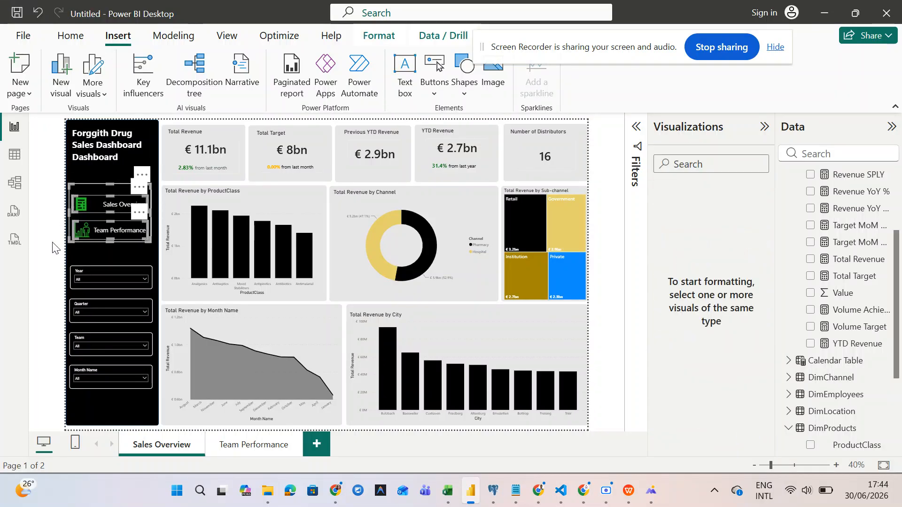
key("Down")
key("Down")
key("Right")
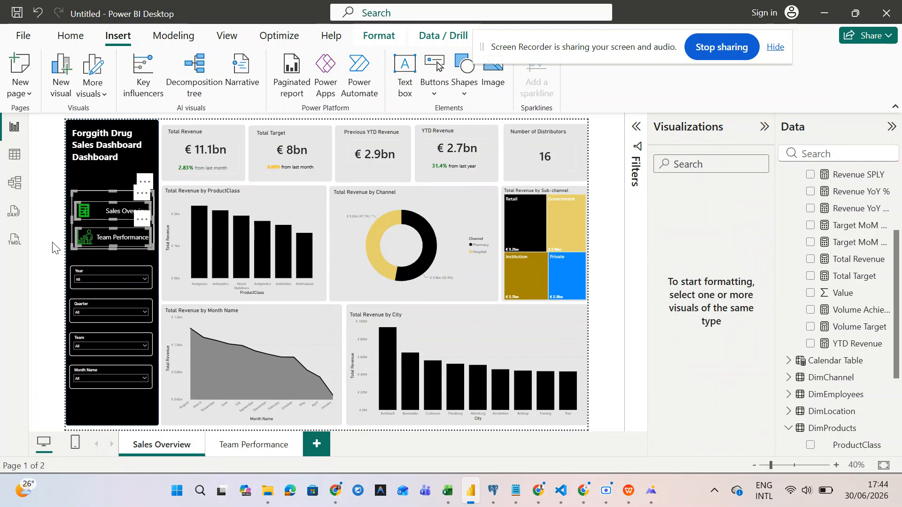
- Make the Sales Overview sidebar title text box slightly shorter
left_click(102, 140)
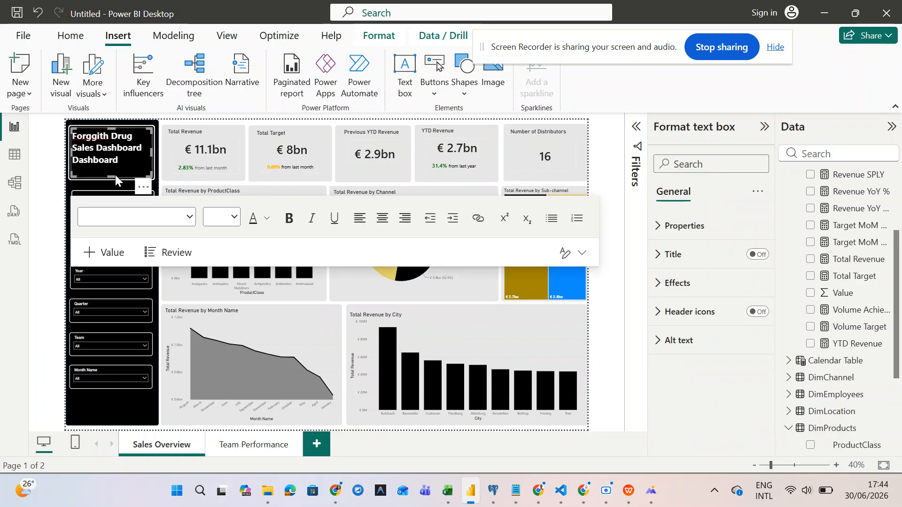
left_click_drag(111, 172, 111, 172)
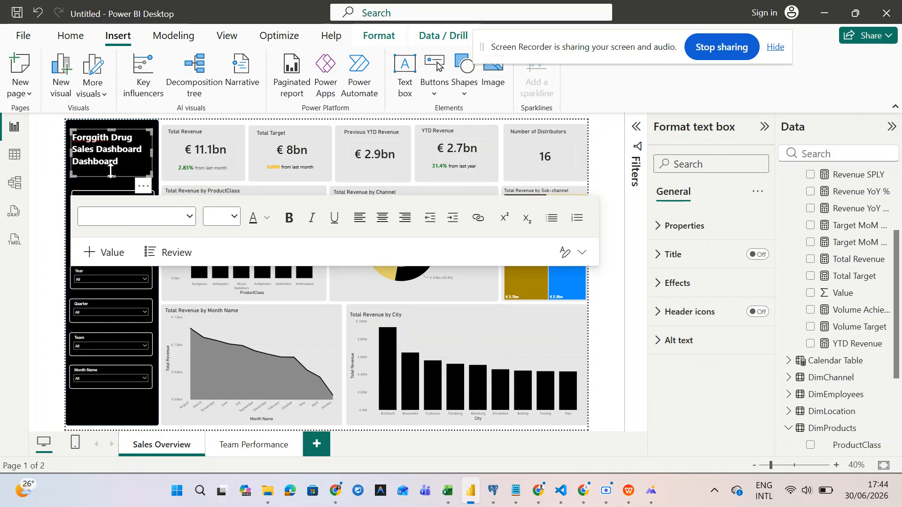
left_click(226, 157)
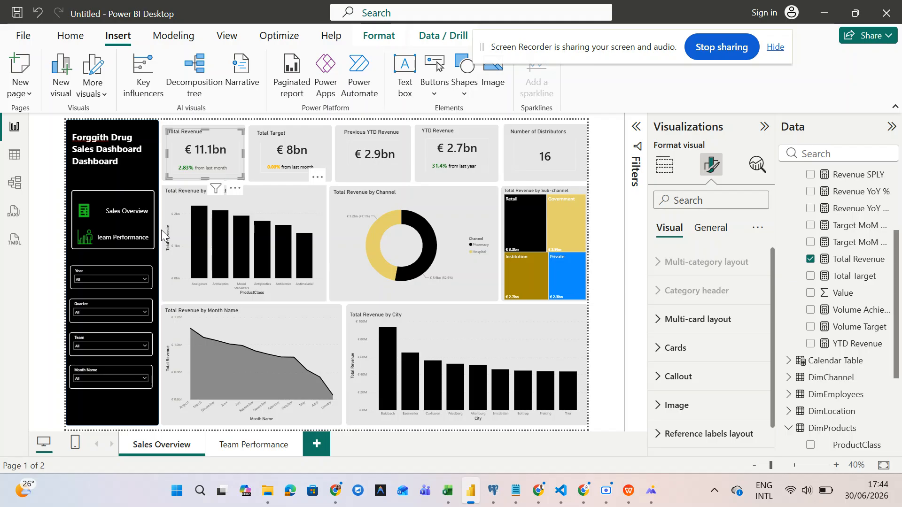
left_click(312, 135)
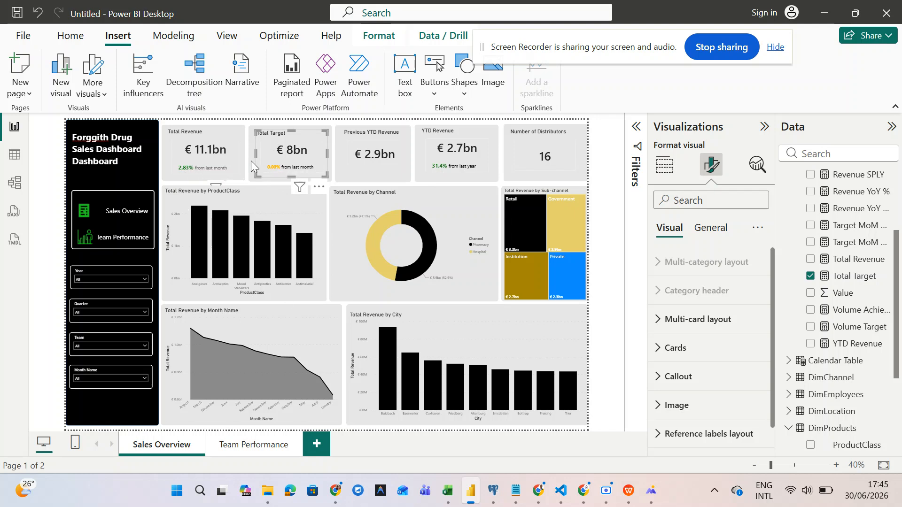
left_click(253, 451)
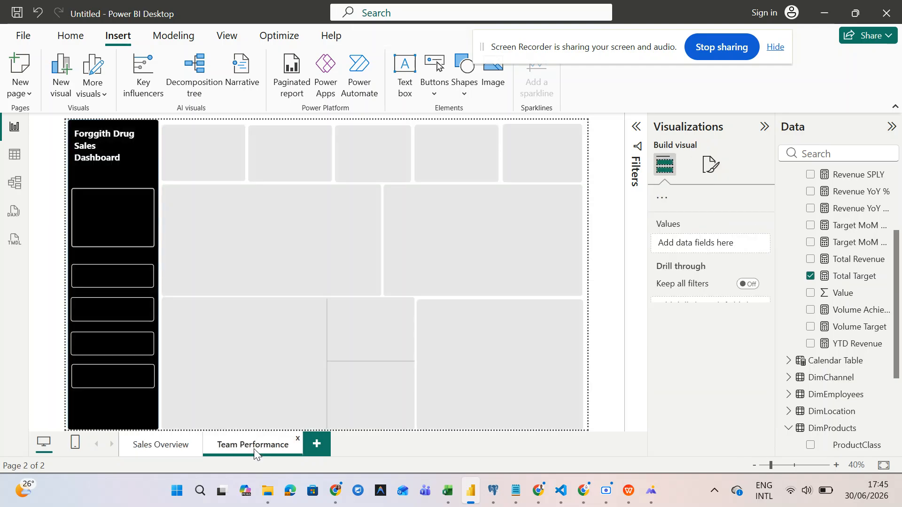
left_click(168, 450)
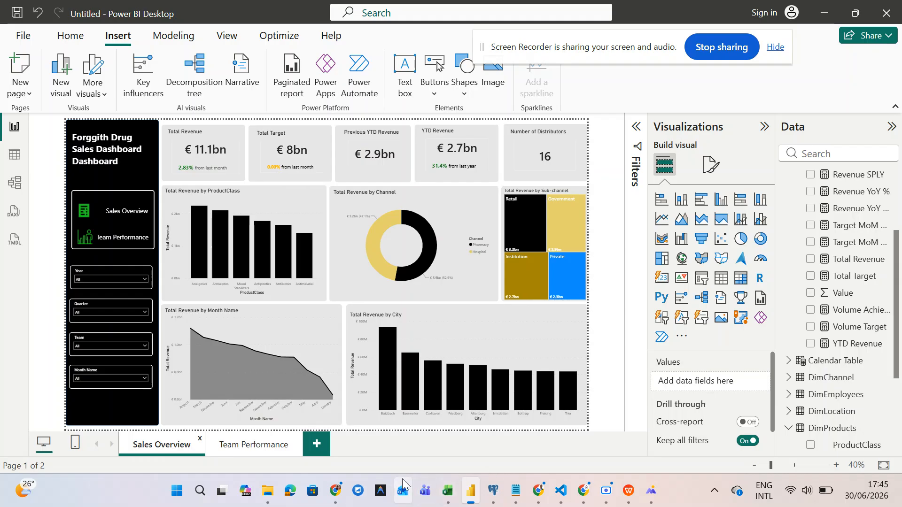
mouse_move(342, 501)
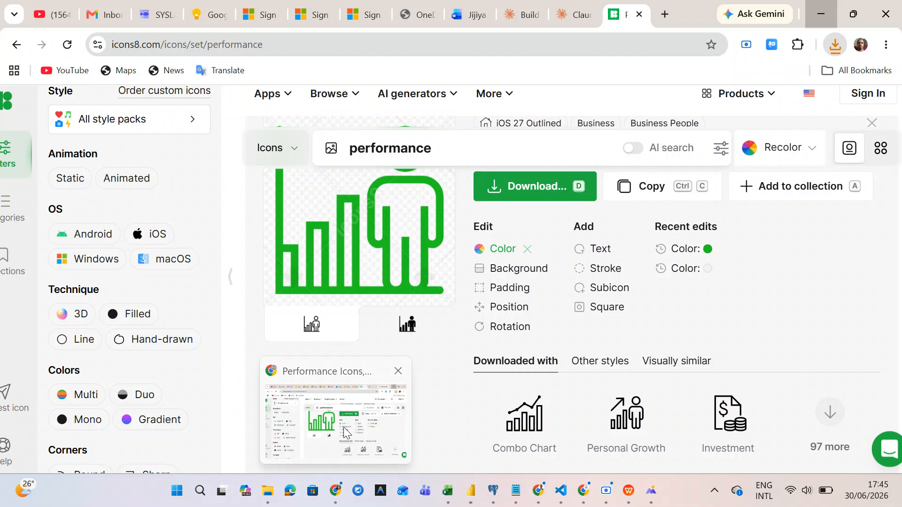
- Replace the Icons8 search term 'performance' with 'total revenue'
left_click(343, 427)
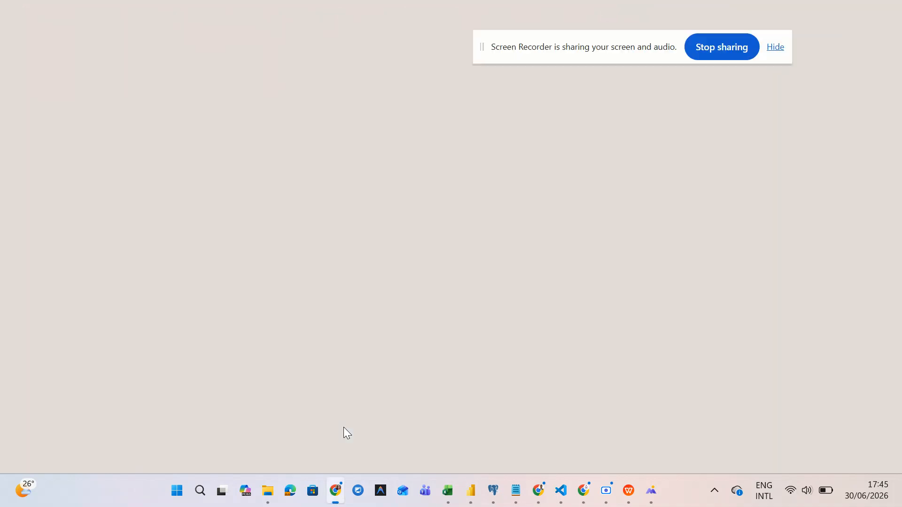
scroll(425, 255, "up", 5)
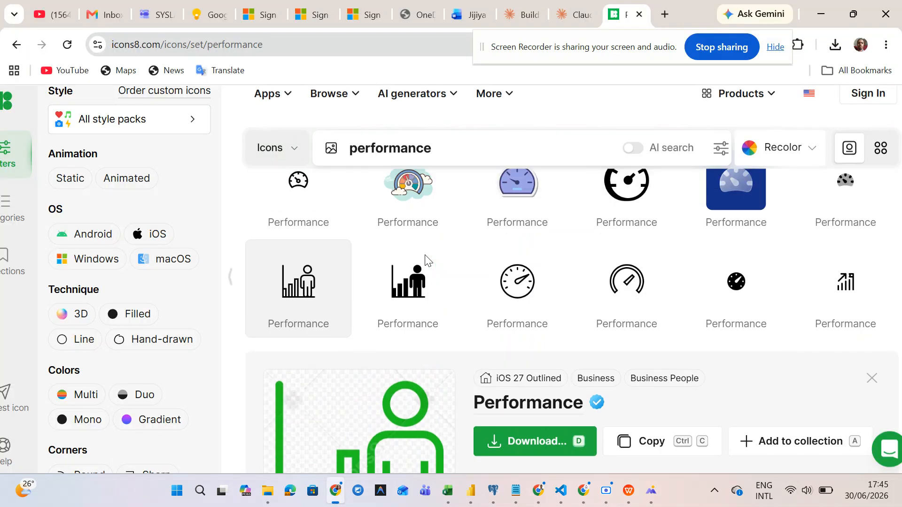
scroll(425, 258, "up", 3)
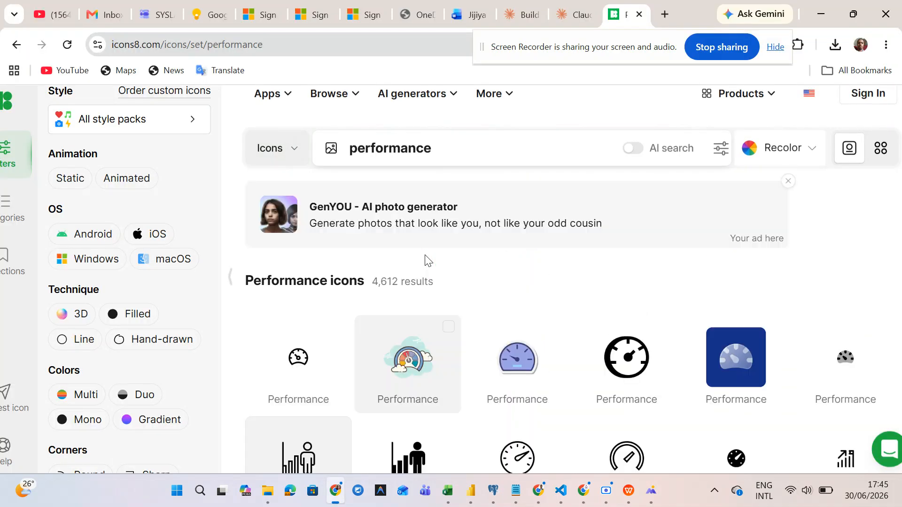
left_click(487, 149)
key("BackSpace")
key("BackSpace")
key("BackSpace")
key("BackSpace")
key("BackSpace")
key("BackSpace")
key("BackSpace")
key("BackSpace")
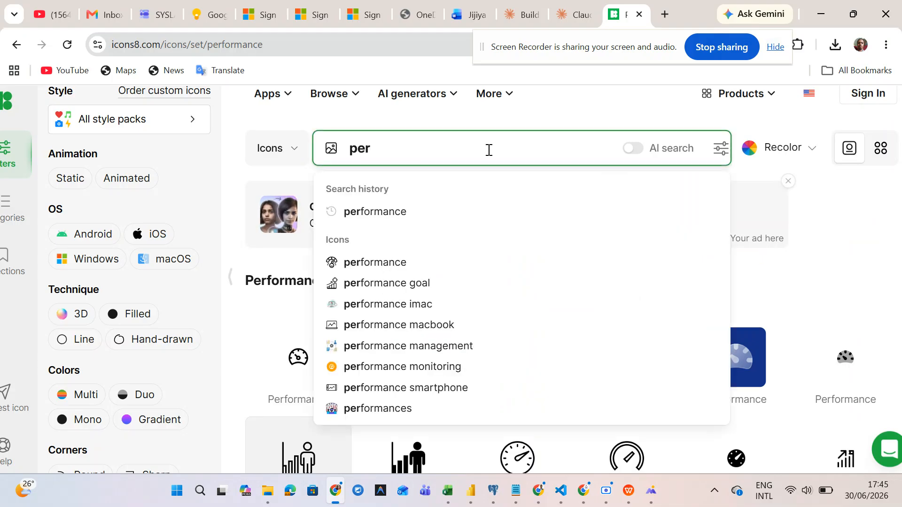
key("BackSpace")
key("BackSpace")
key("BackSpace")
type("total ")
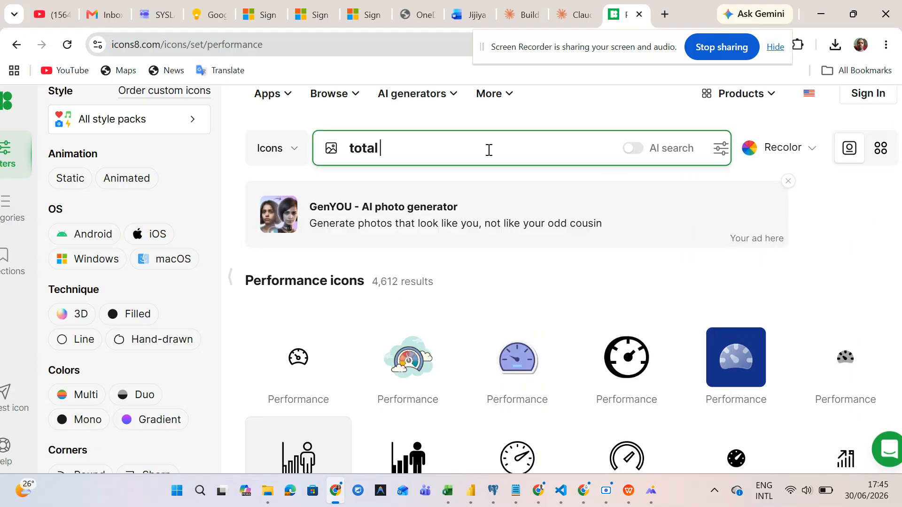
type("revenue")
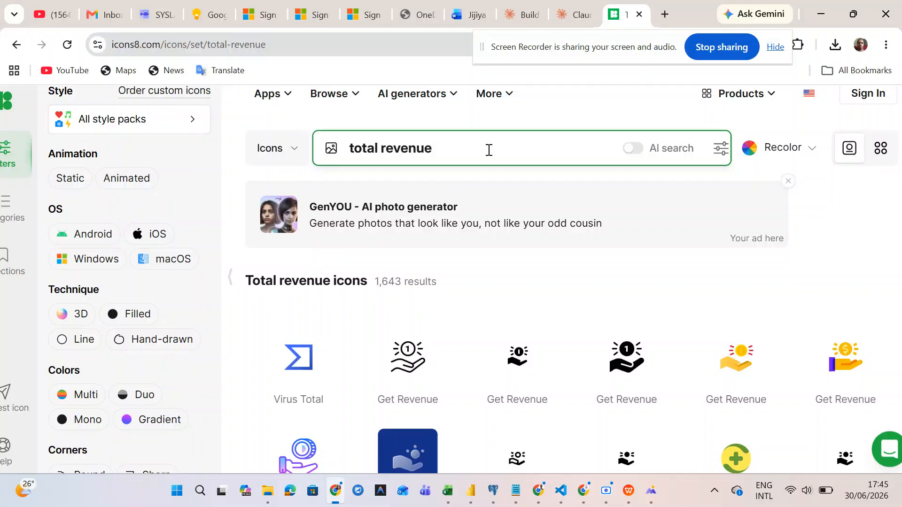
- Browse the total revenue results, viewing a Get Revenue icon, then remove 'total' from the search
scroll(402, 354, "down", 5)
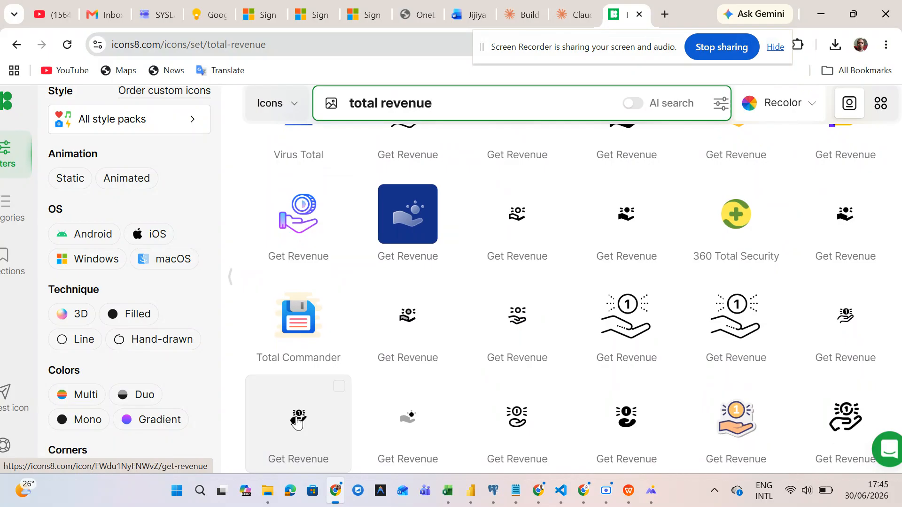
left_click(296, 418)
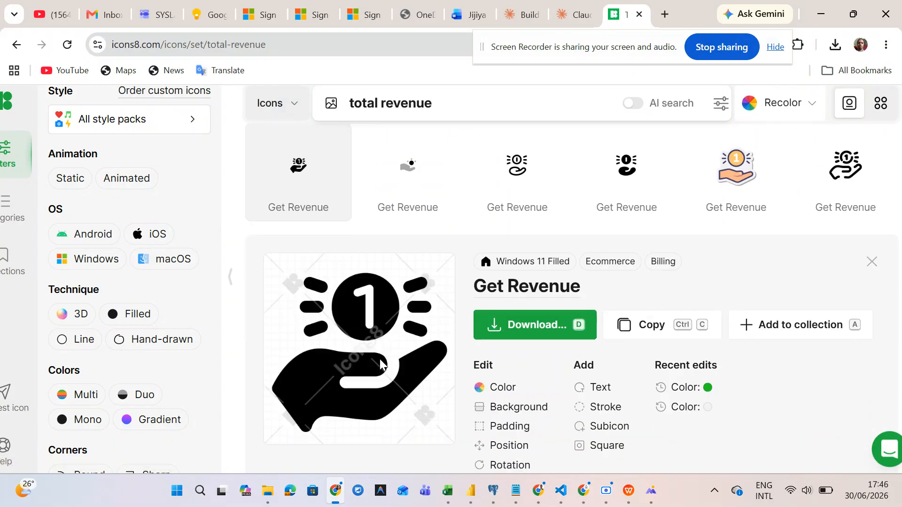
scroll(384, 365, "up", 10)
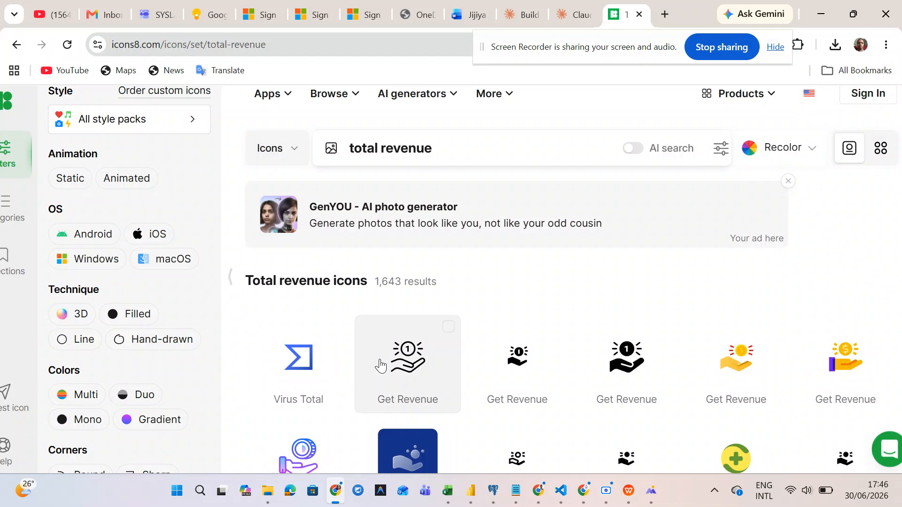
scroll(380, 366, "down", 5)
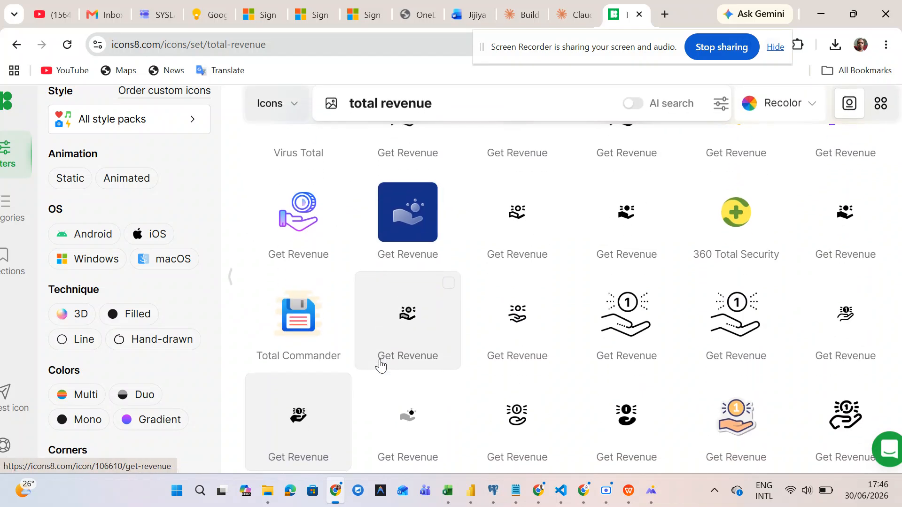
scroll(381, 366, "down", 4)
scroll(380, 362, "up", 8)
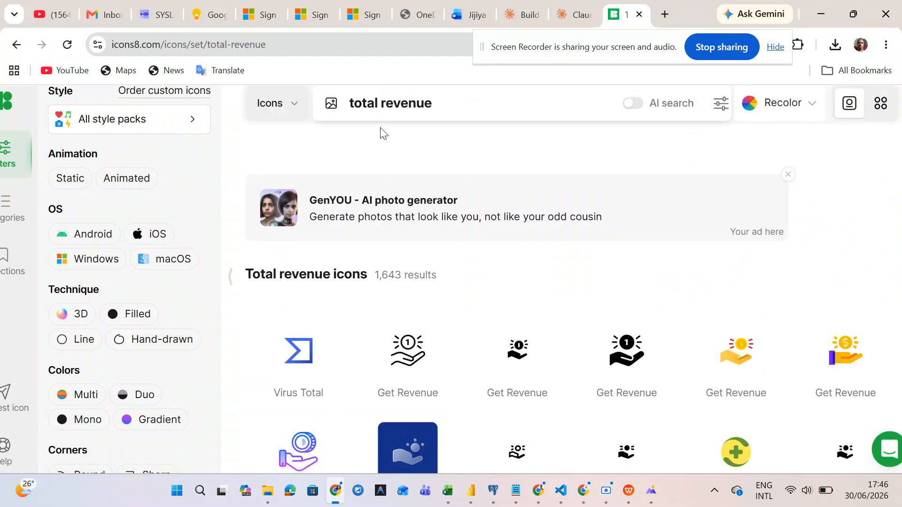
left_click(379, 99)
key("BackSpace")
key("BackSpace")
key("BackSpace")
key("BackSpace")
key("BackSpace")
key("BackSpace")
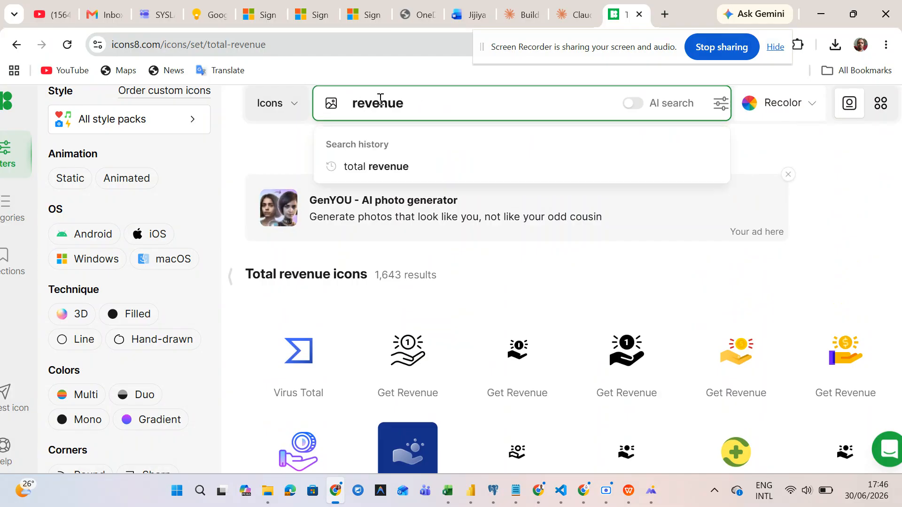
- Search Icons8 for 'revenue' and scroll through the results
key("Return")
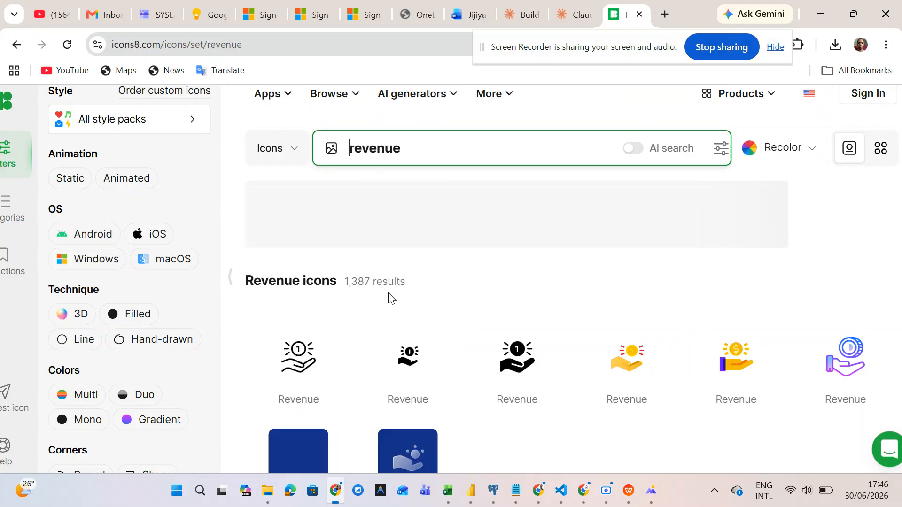
scroll(397, 338, "down", 4)
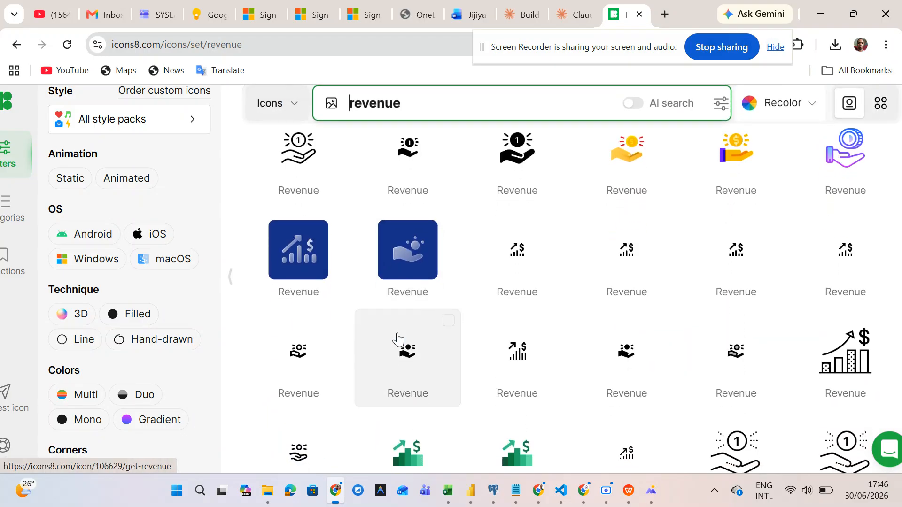
scroll(397, 338, "down", 3)
scroll(398, 339, "down", 3)
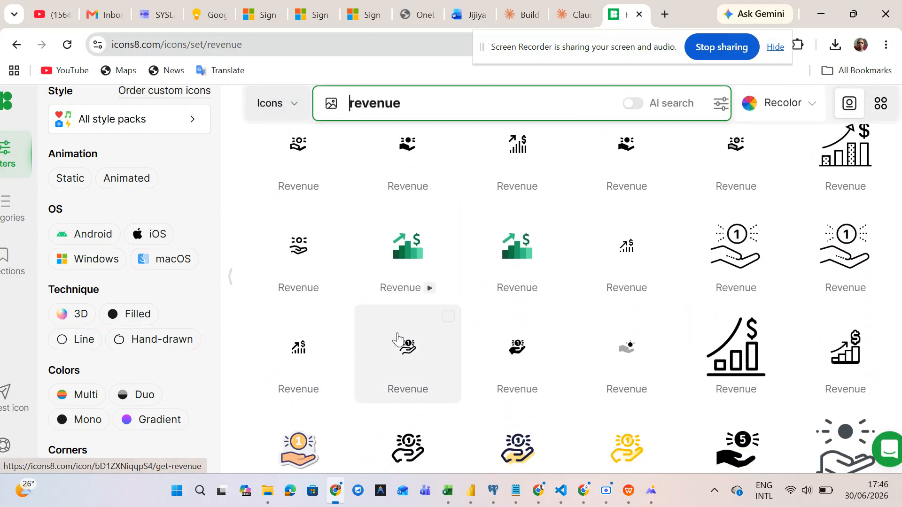
scroll(398, 339, "down", 6)
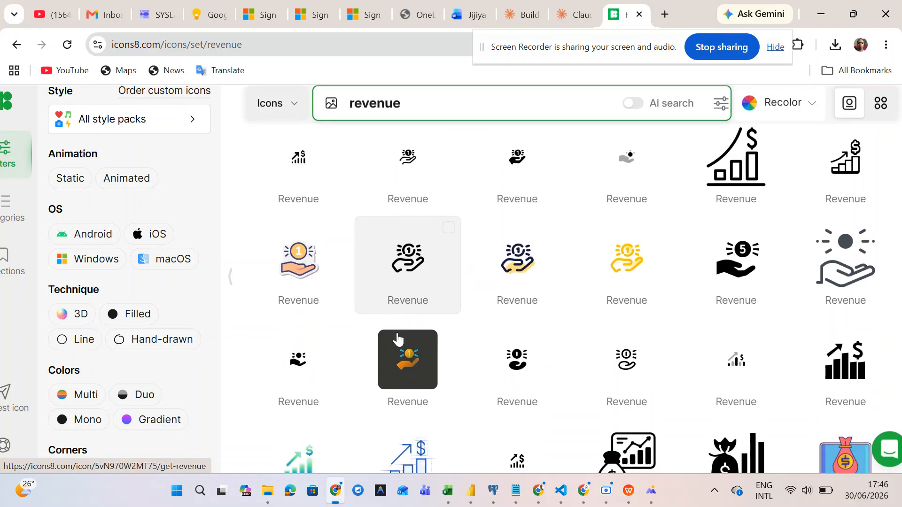
scroll(397, 338, "down", 1)
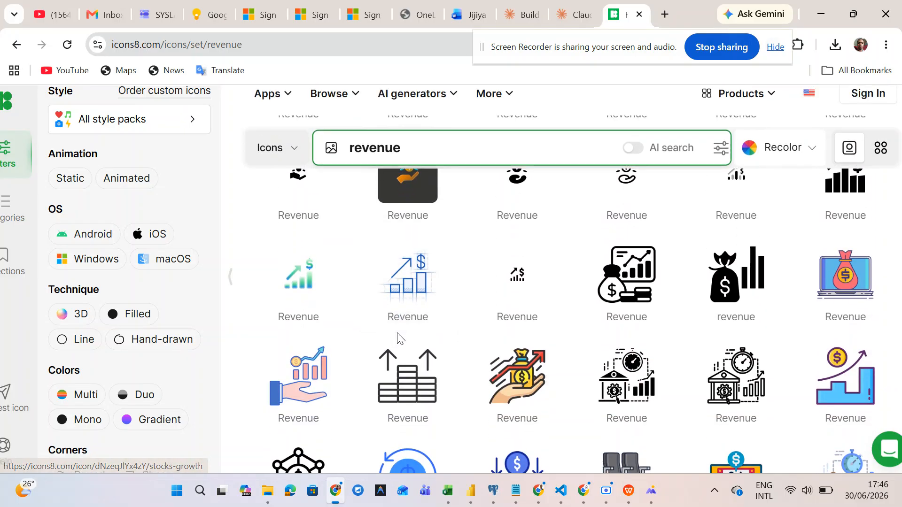
scroll(396, 332, "down", 4)
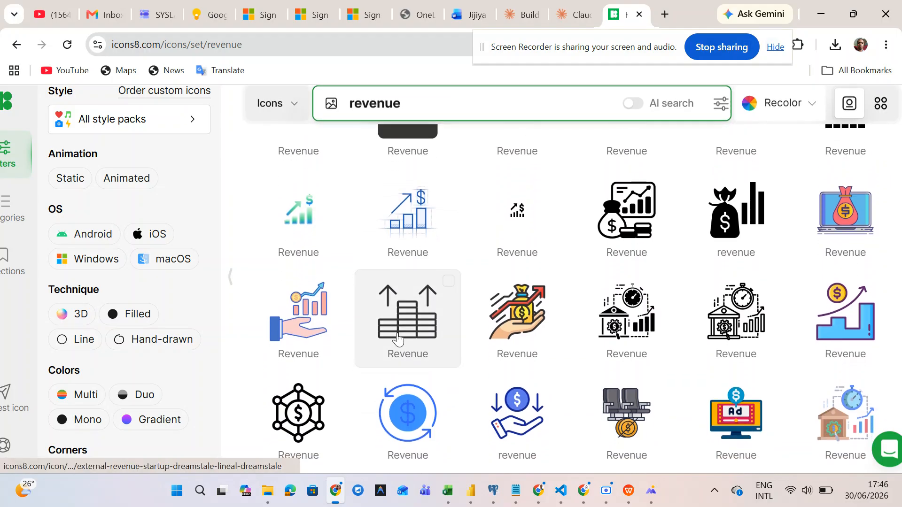
scroll(398, 340, "down", 4)
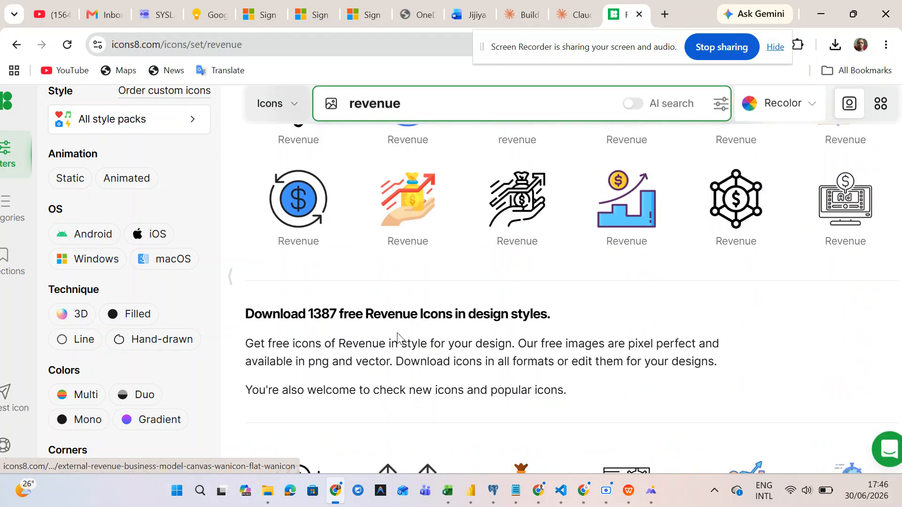
scroll(398, 340, "up", 2)
scroll(397, 338, "up", 2)
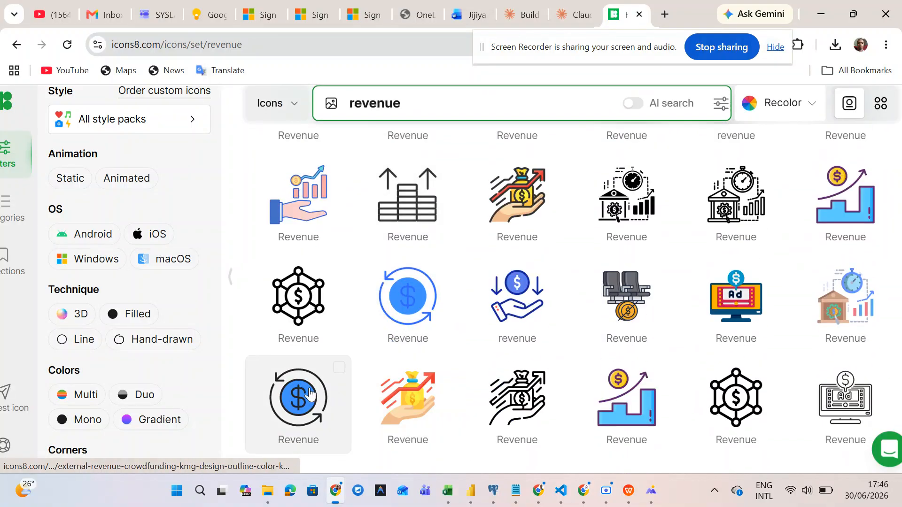
scroll(506, 262, "up", 3)
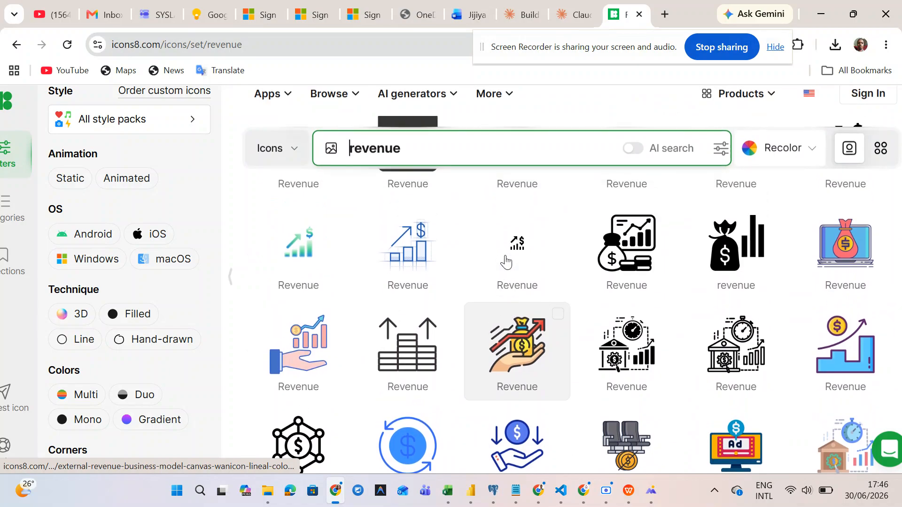
- Download the black money-bag revenue icon as a 64×64 PNG and close the attribution reminder
left_click(728, 256)
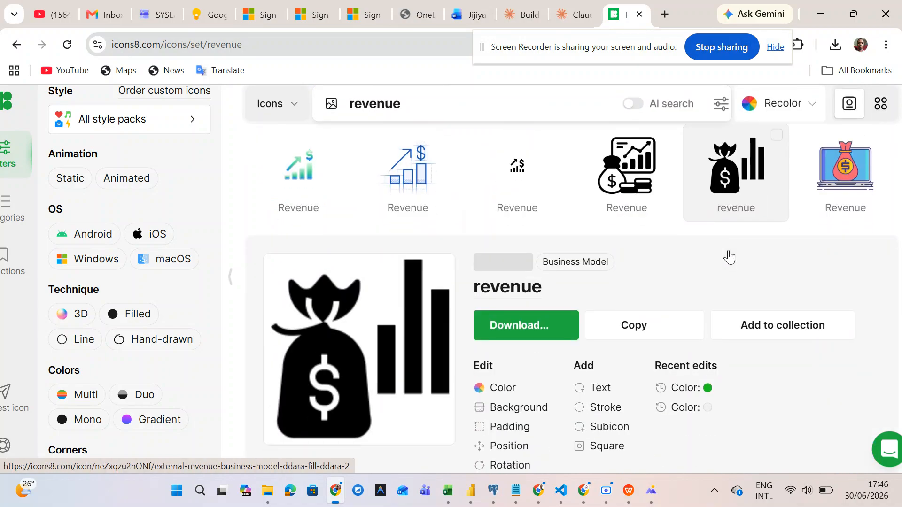
left_click(534, 324)
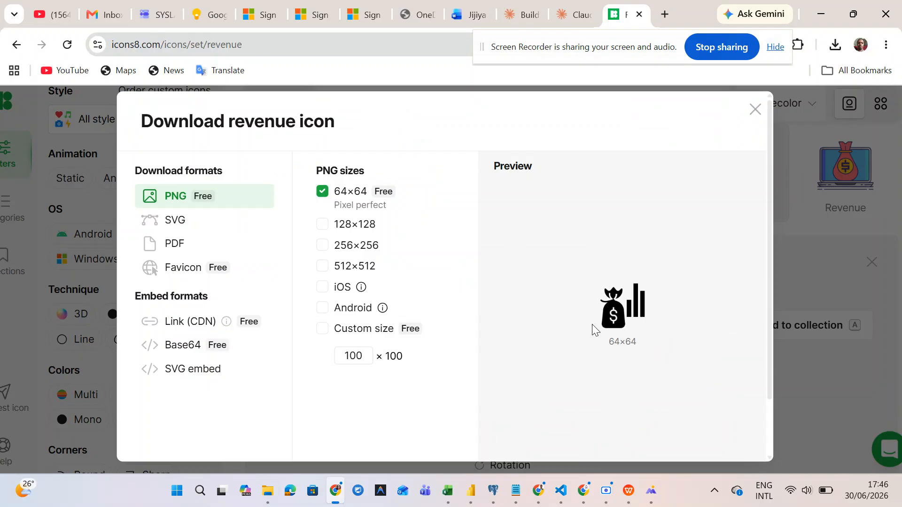
scroll(437, 346, "down", 2)
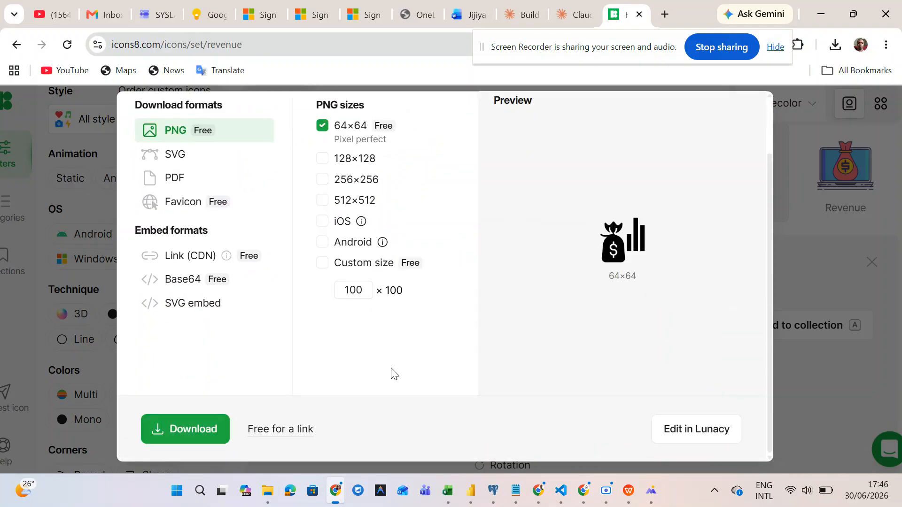
left_click(171, 420)
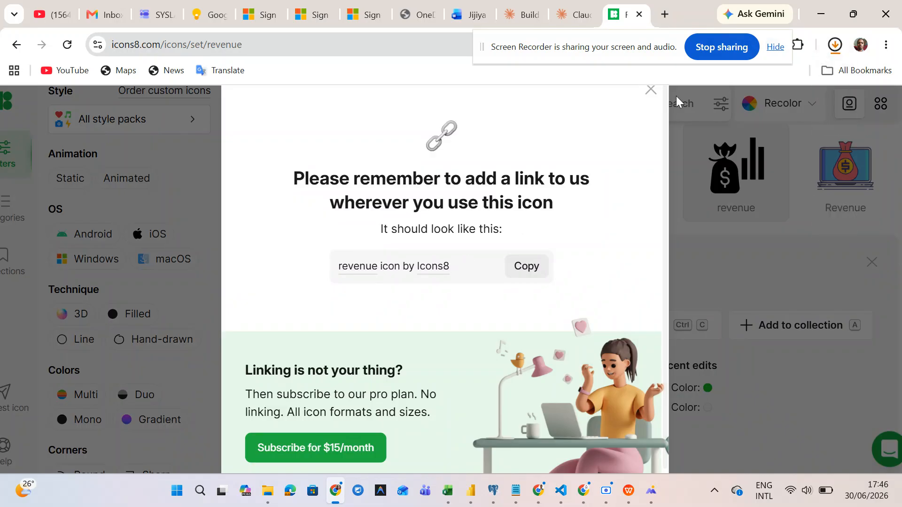
left_click(649, 91)
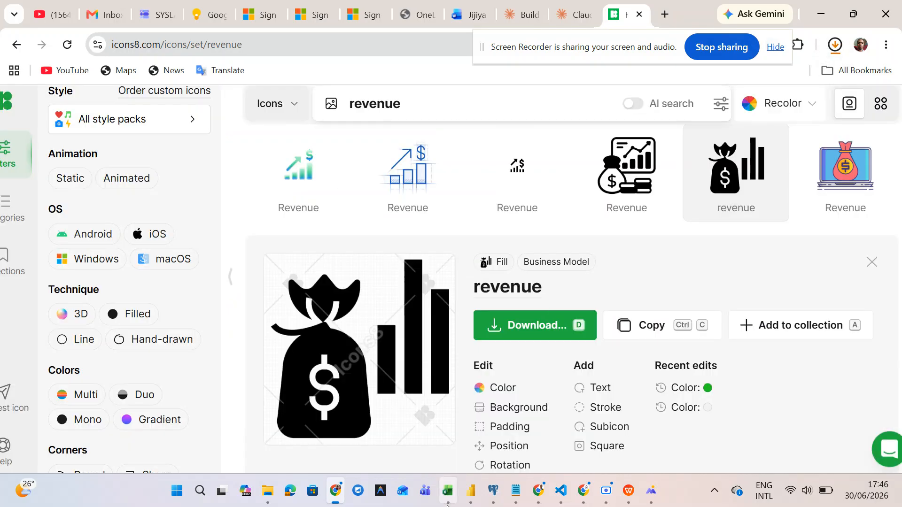
mouse_move(472, 486)
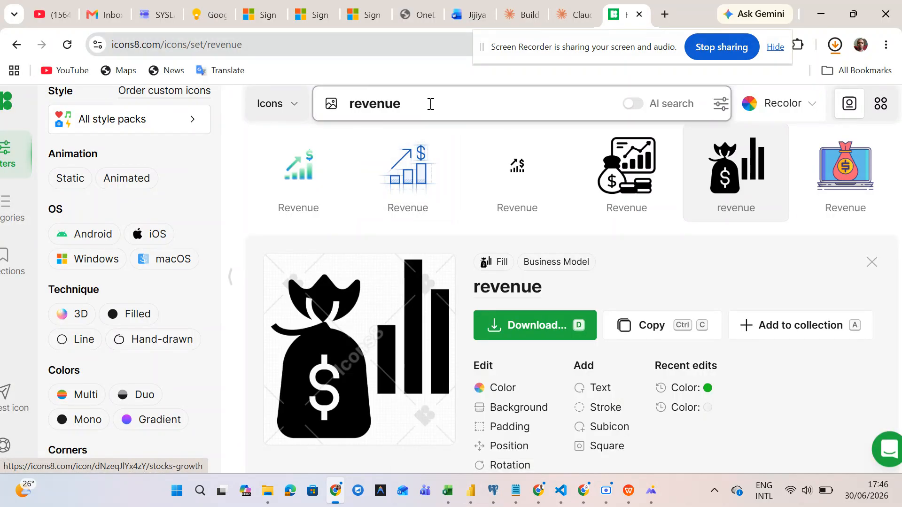
- Search Icons8 for 'total target' and scroll through the results
left_click(430, 103)
type("total")
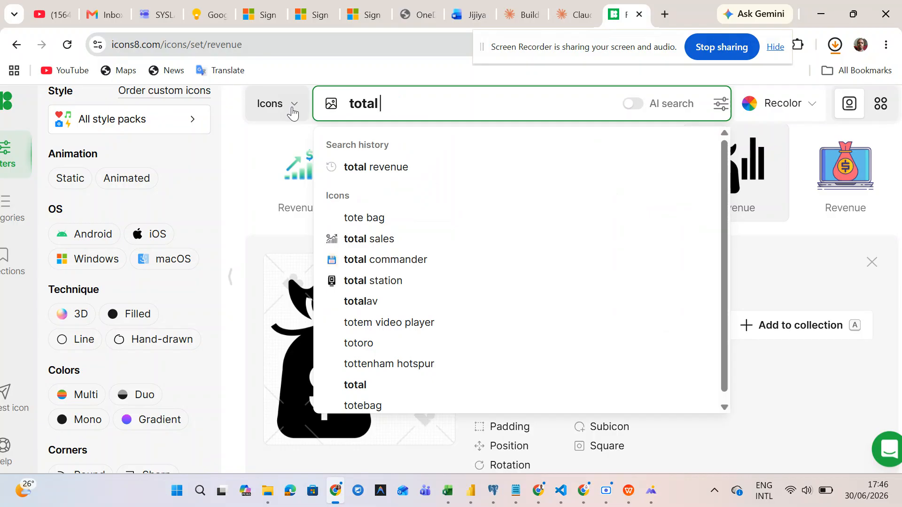
type(" target")
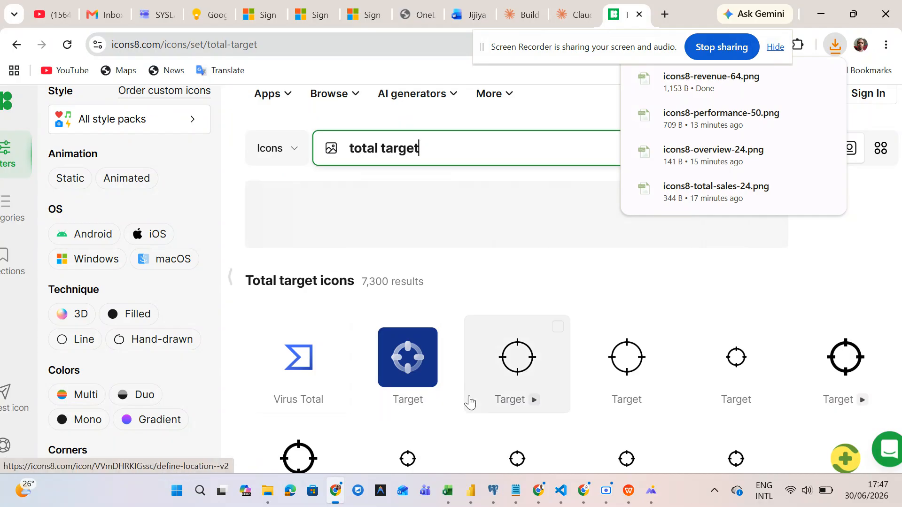
scroll(467, 399, "down", 3)
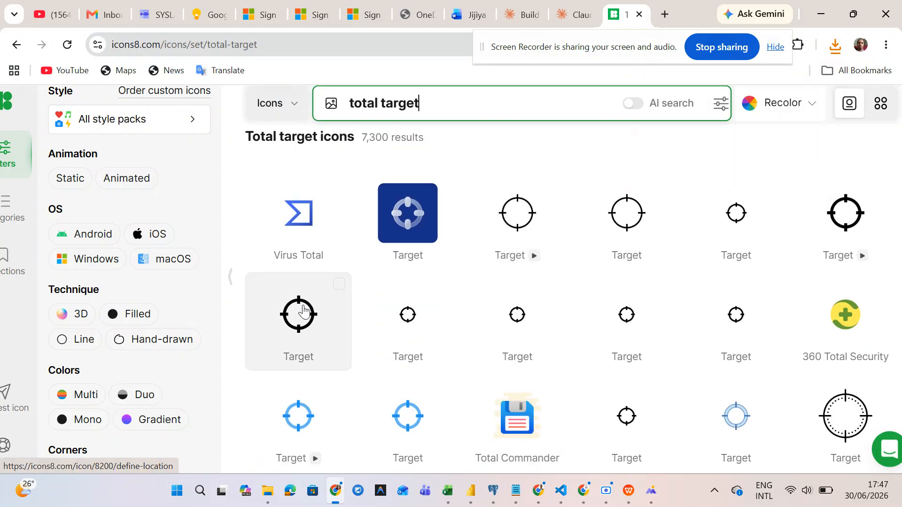
scroll(373, 364, "down", 7)
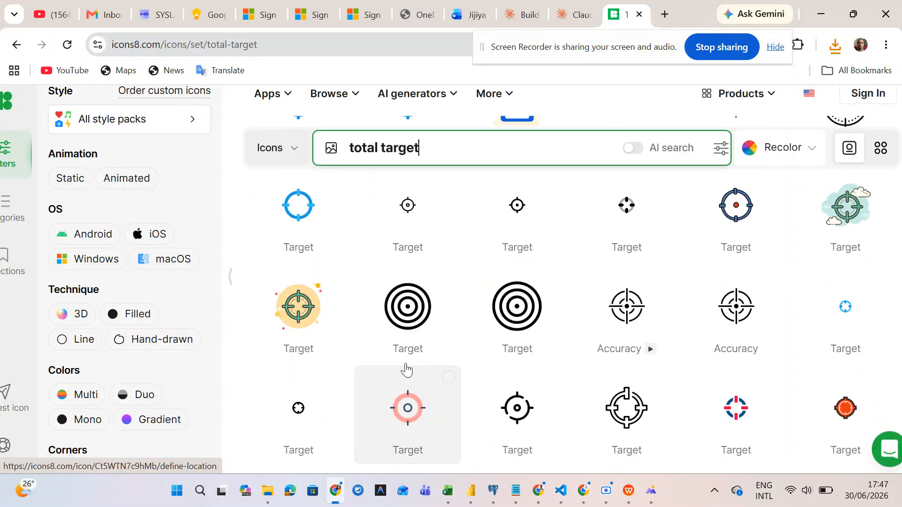
- Open the concentric-rings Target icon and check its download options twice without downloading
left_click(416, 324)
left_click(516, 328)
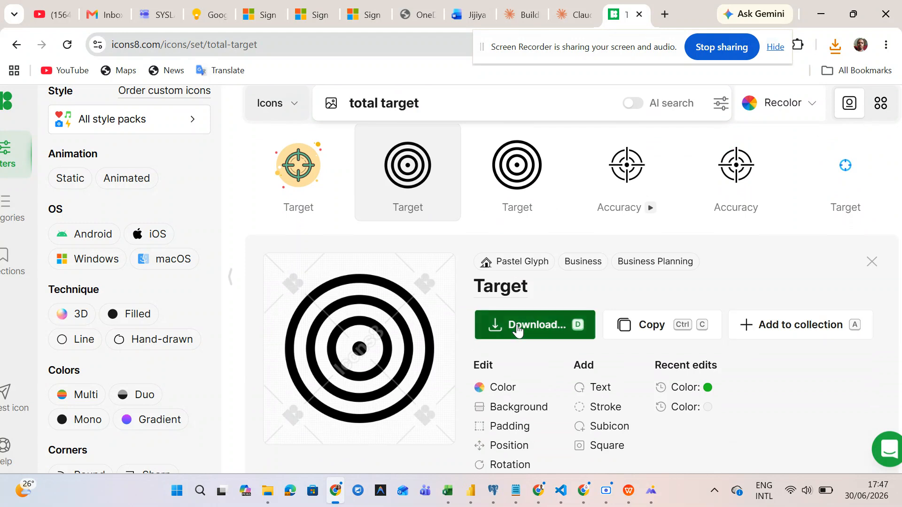
scroll(518, 330, "down", 2)
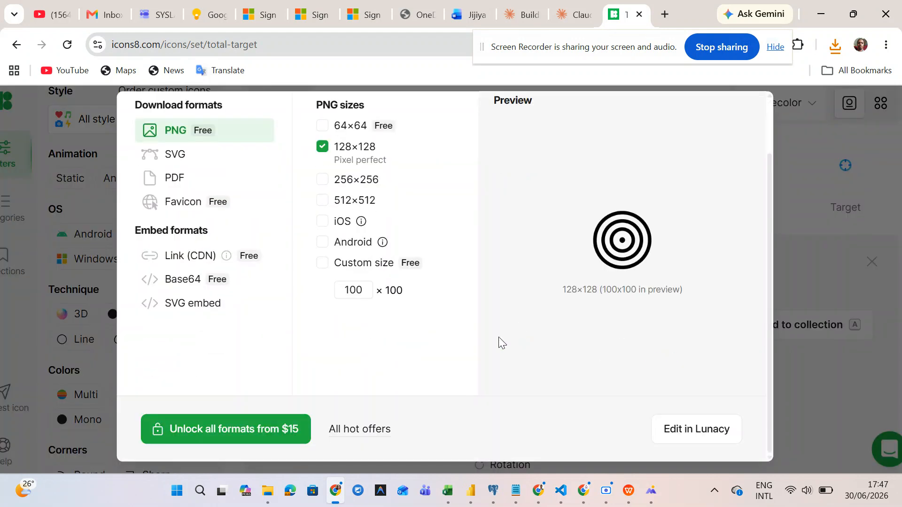
left_click(791, 240)
scroll(585, 275, "up", 3)
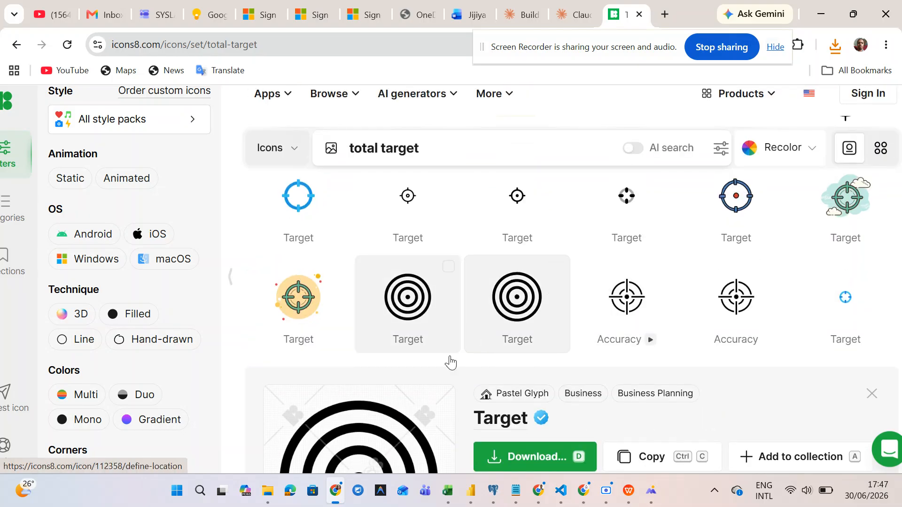
scroll(451, 362, "down", 4)
left_click(511, 282)
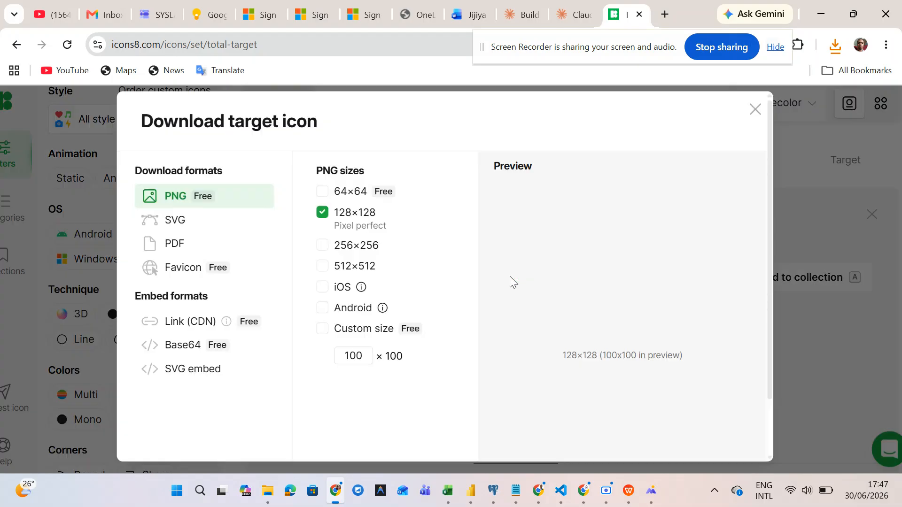
scroll(435, 346, "down", 1)
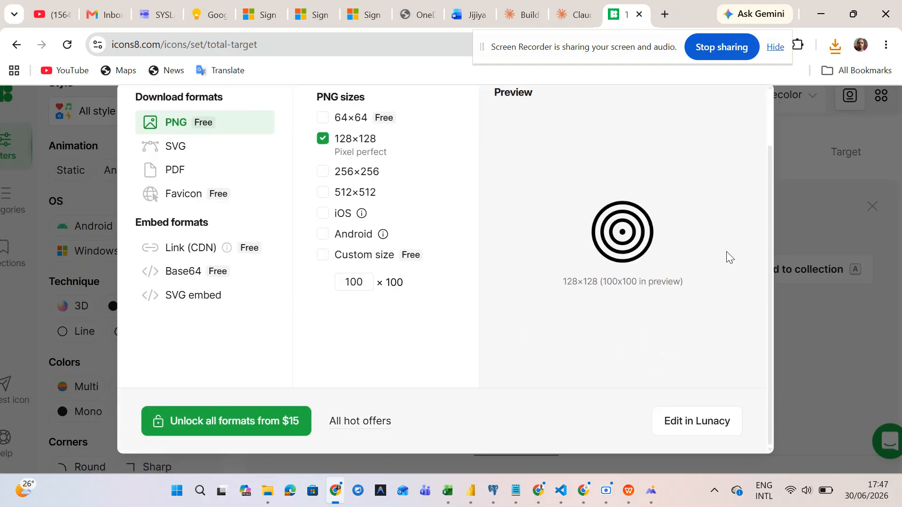
scroll(728, 258, "up", 1)
left_click(756, 101)
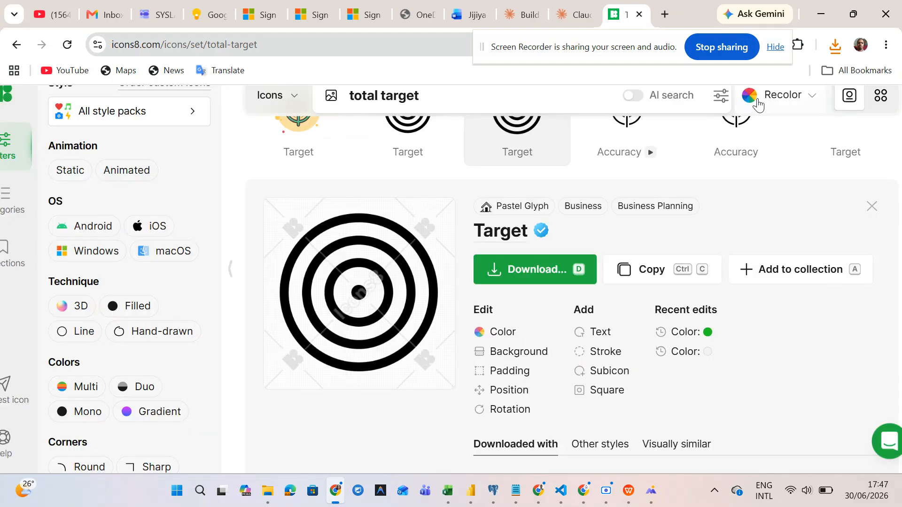
scroll(765, 192, "up", 6)
scroll(764, 193, "up", 6)
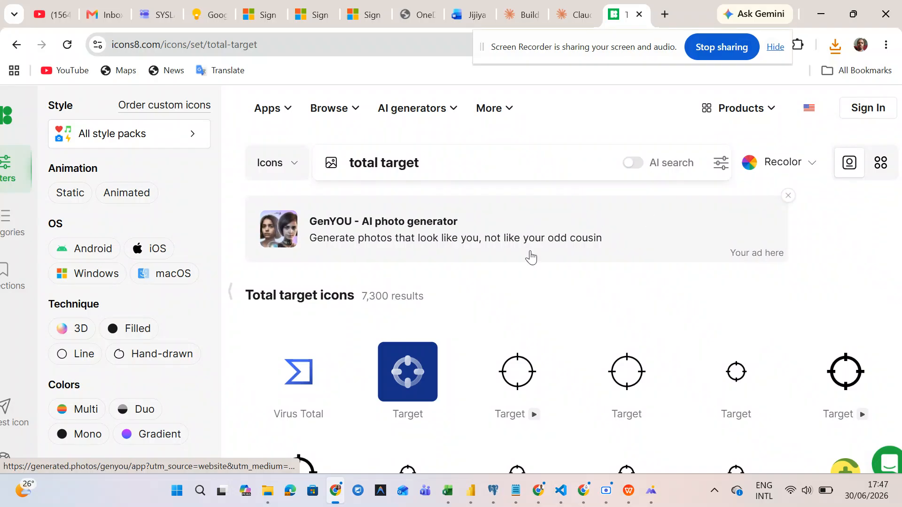
scroll(399, 334, "down", 2)
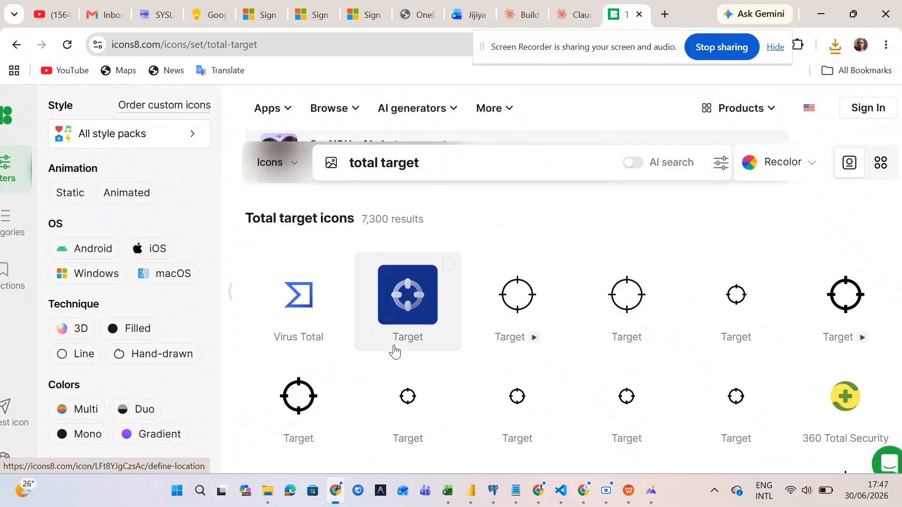
- Review the thin crosshair Target icon and the related Accuracy icon as candidates
left_click(621, 305)
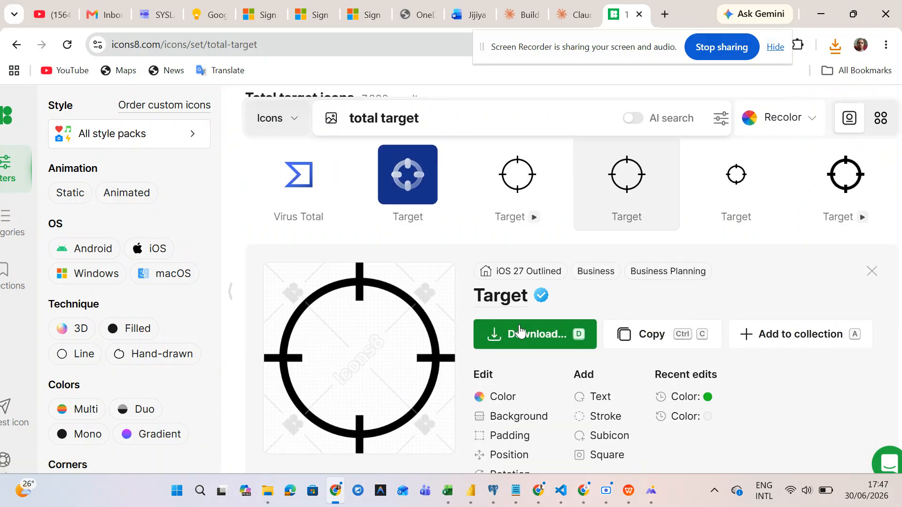
left_click(521, 331)
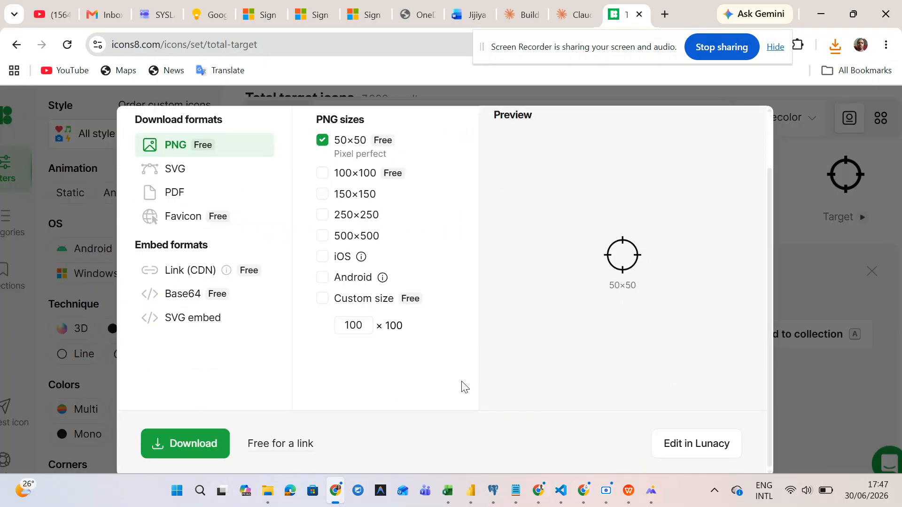
left_click(883, 282)
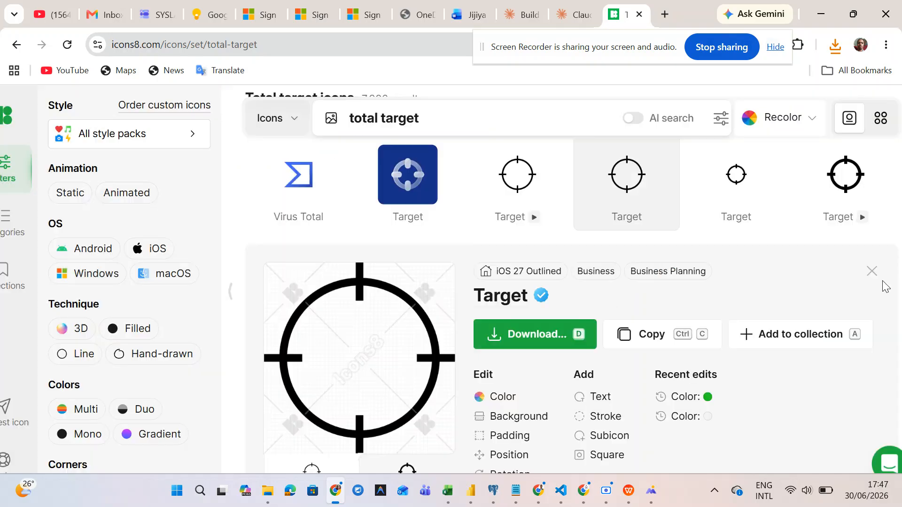
scroll(773, 263, "down", 5)
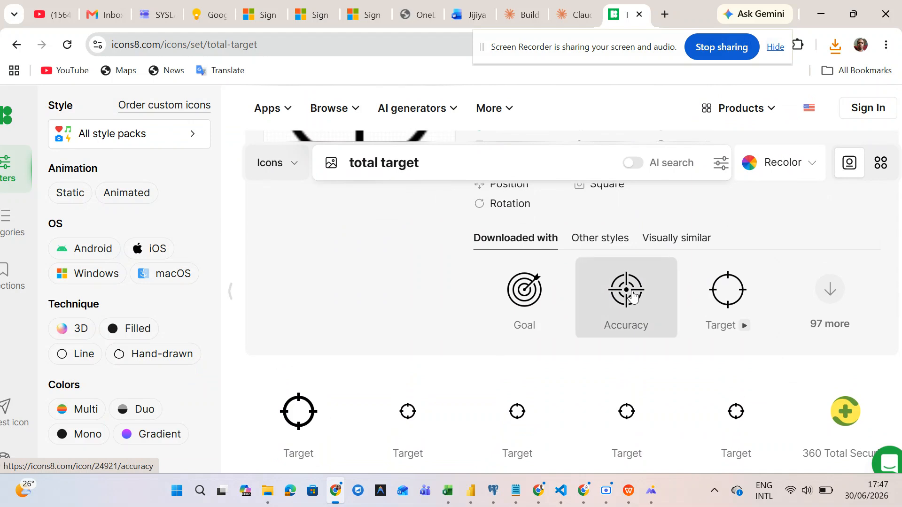
left_click(633, 295)
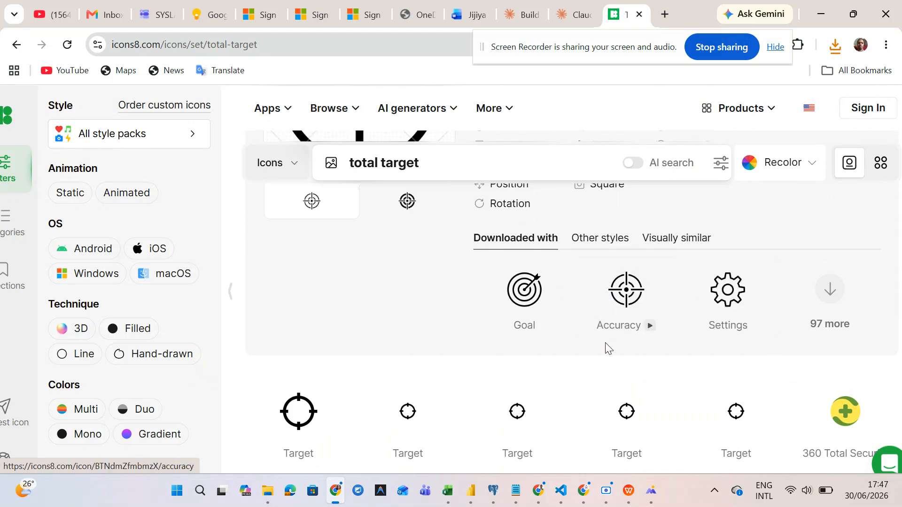
scroll(608, 349, "down", 4)
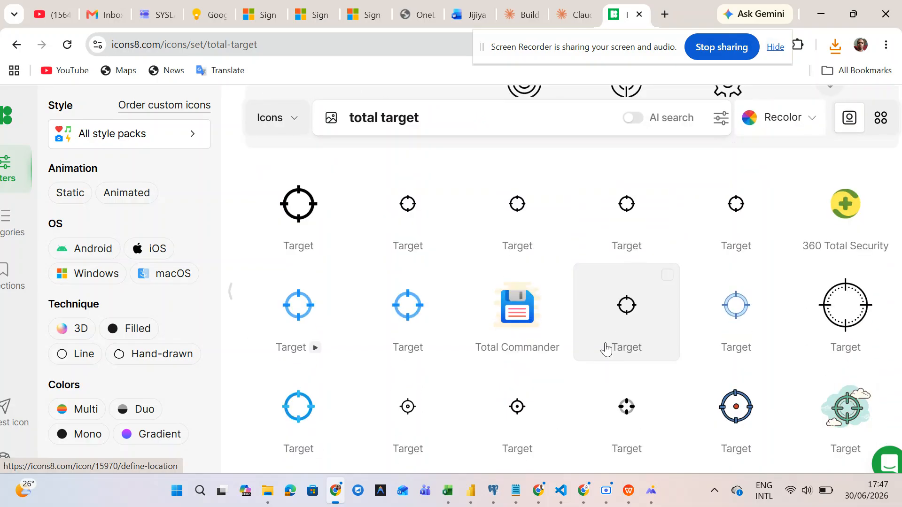
- Download the bold filled crosshair Target icon as a 50×50 PNG
left_click(310, 192)
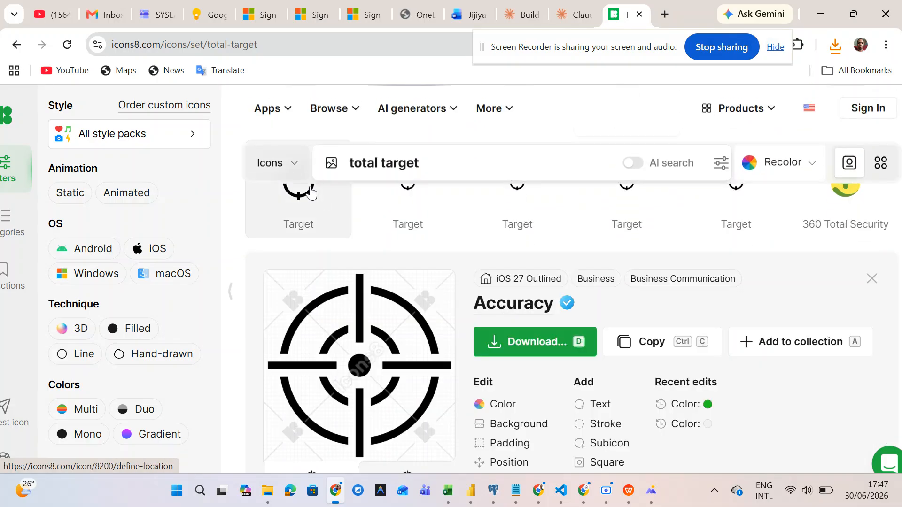
scroll(503, 342, "up", 5)
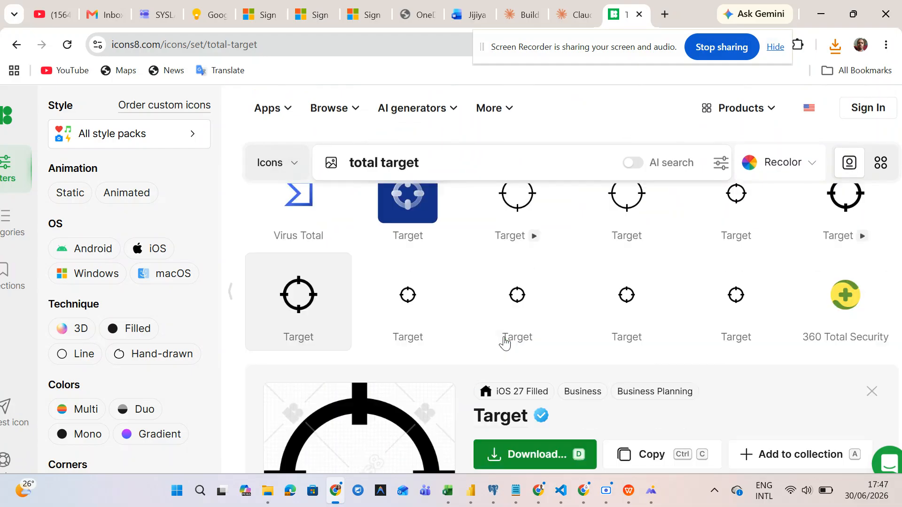
scroll(504, 343, "down", 6)
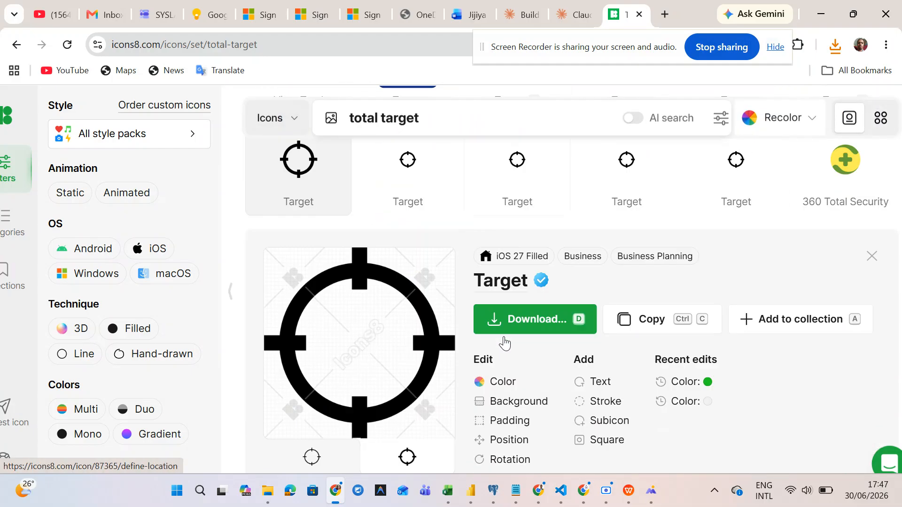
left_click(522, 301)
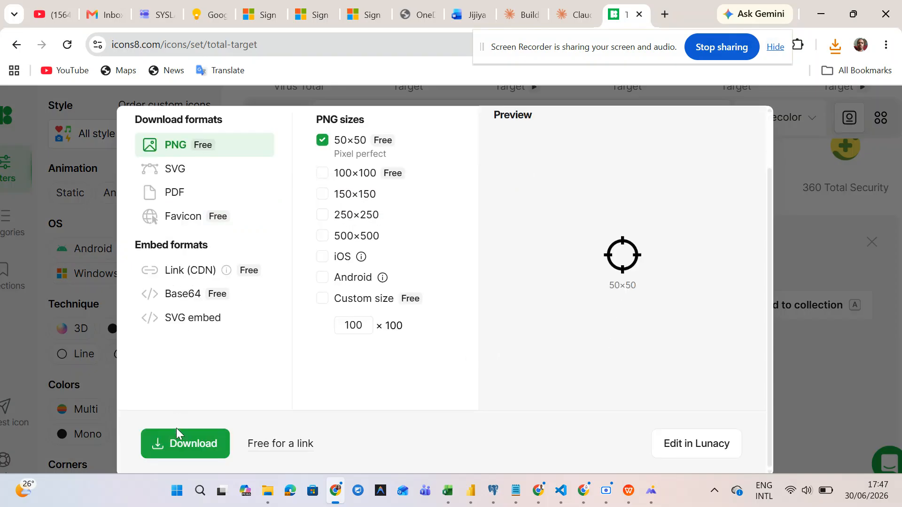
left_click(176, 436)
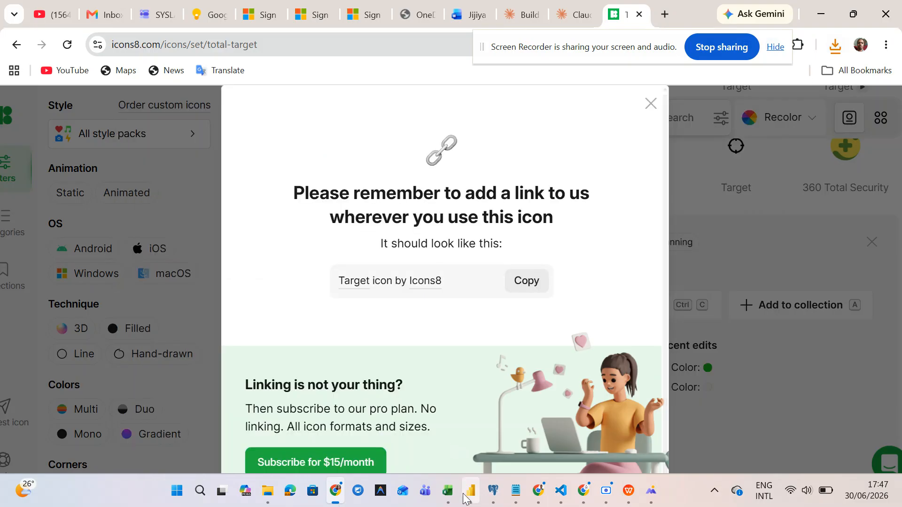
mouse_move(470, 491)
mouse_move(507, 405)
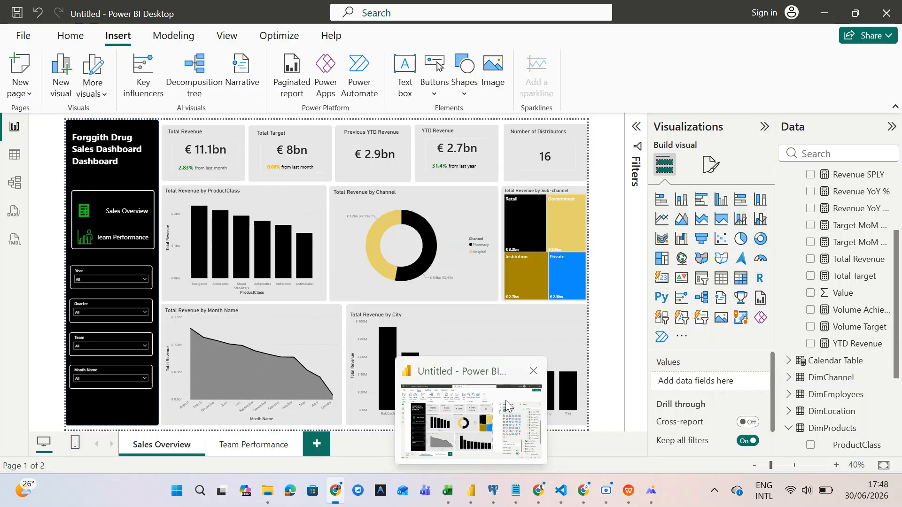
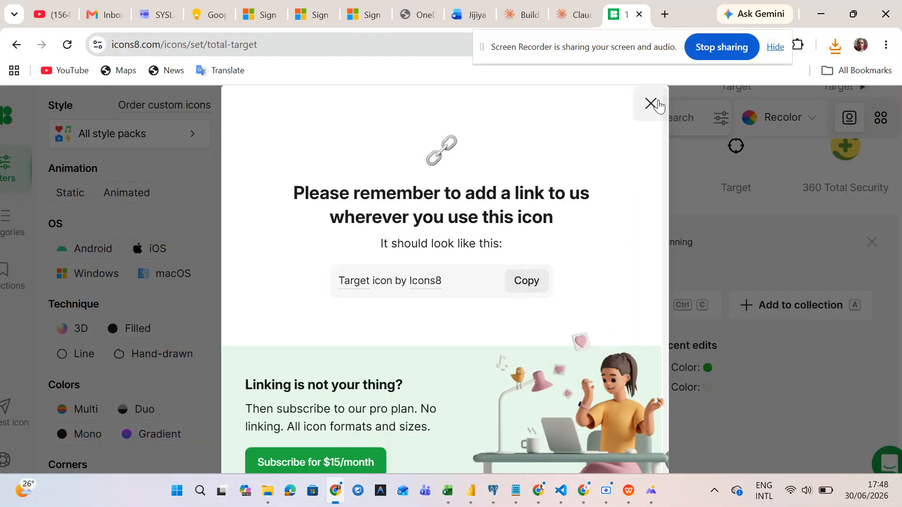
- Close the attribution notice and icon details, returning to the 'total target' results
left_click(650, 103)
key("Escape")
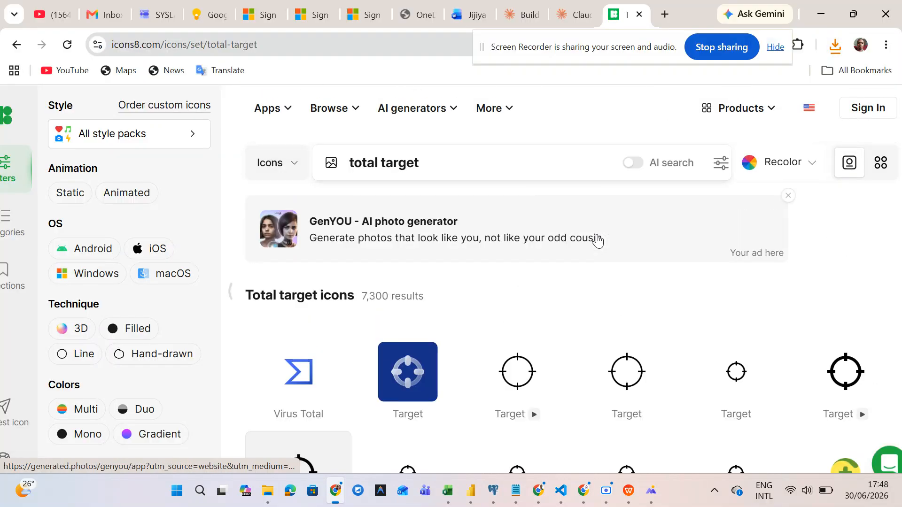
left_click(459, 161)
- Search Icons8 for 'year-to-date' icons and browse the results
type("year")
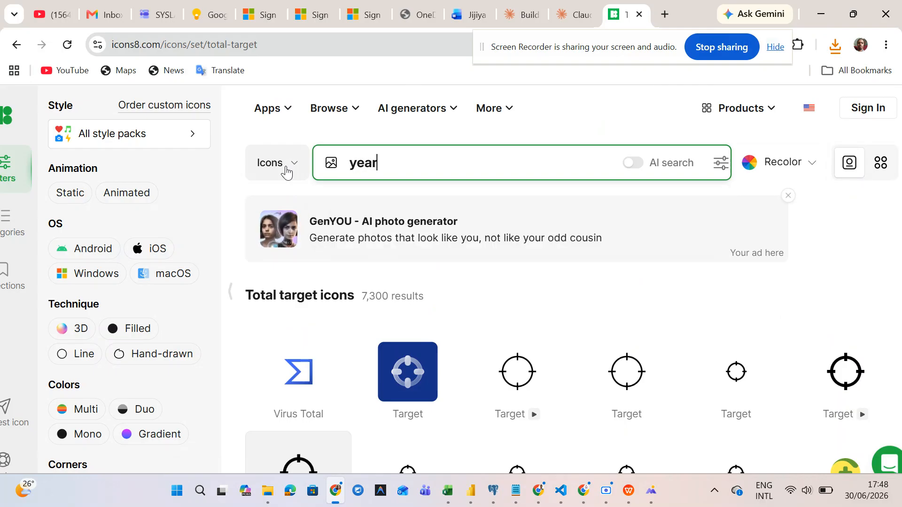
type("-tp")
type("-da")
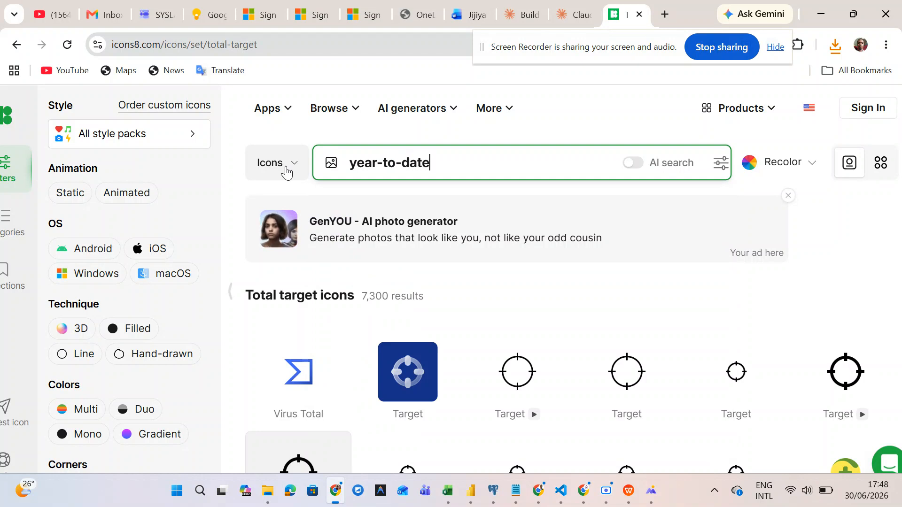
type("te")
key("Return")
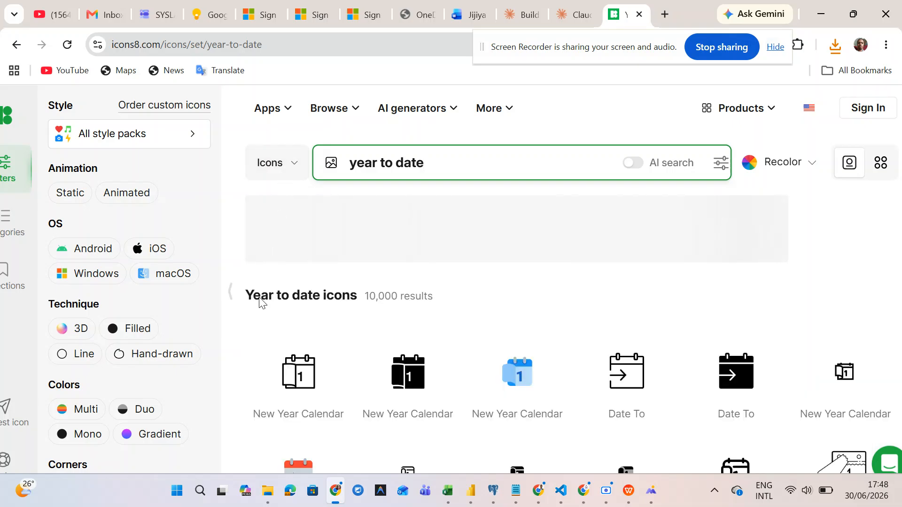
scroll(427, 376, "down", 2)
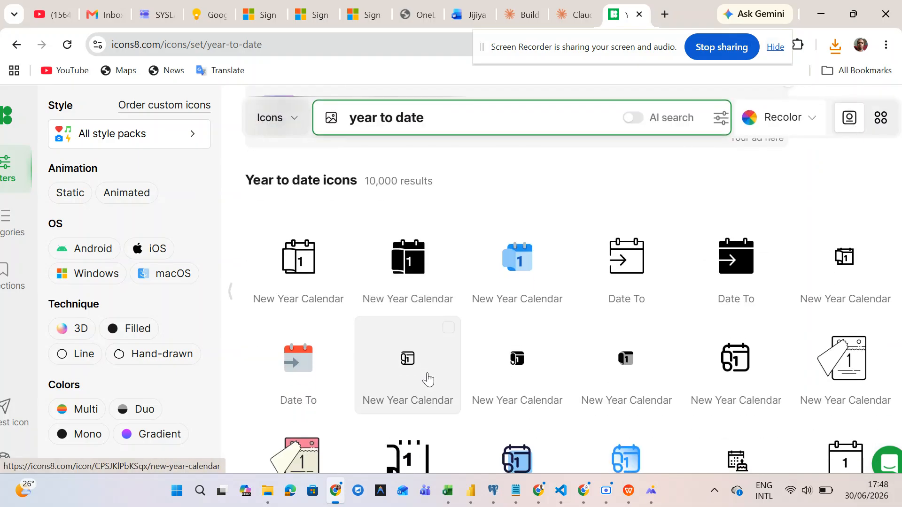
scroll(427, 378, "down", 2)
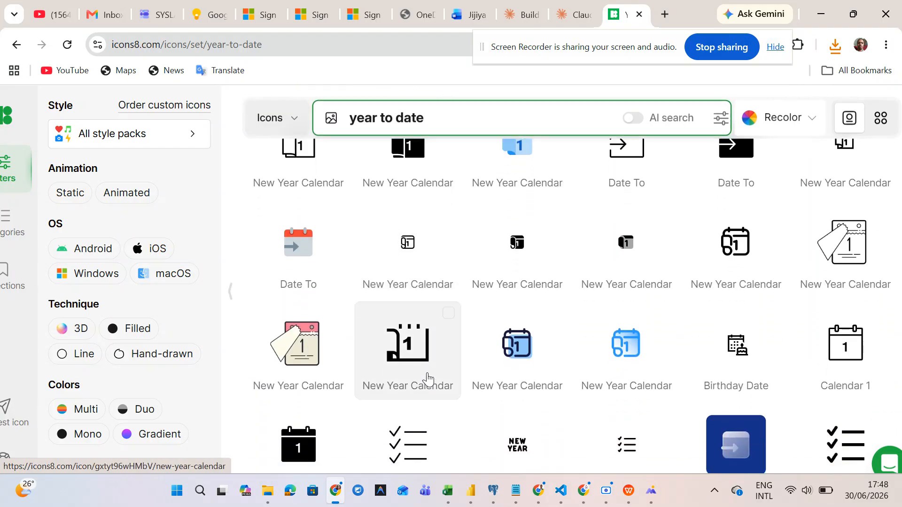
scroll(428, 378, "down", 2)
scroll(428, 378, "down", 2)
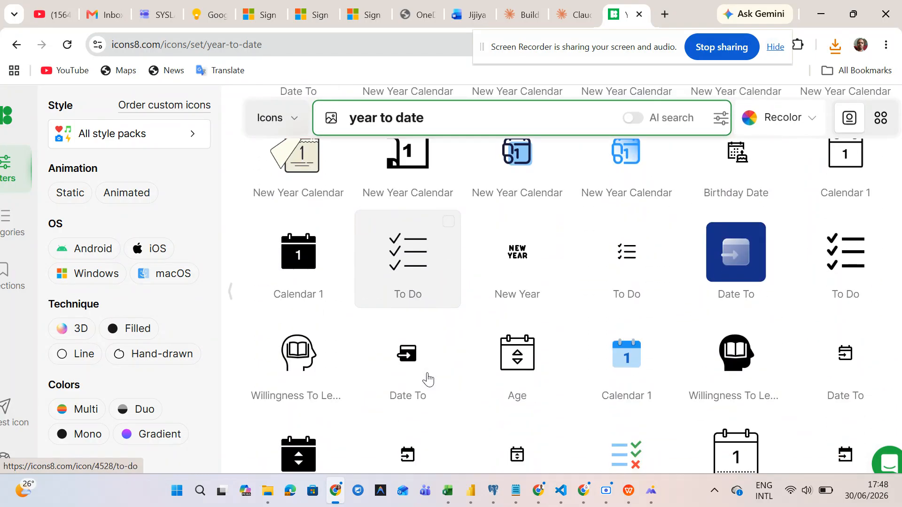
scroll(427, 377, "up", 8)
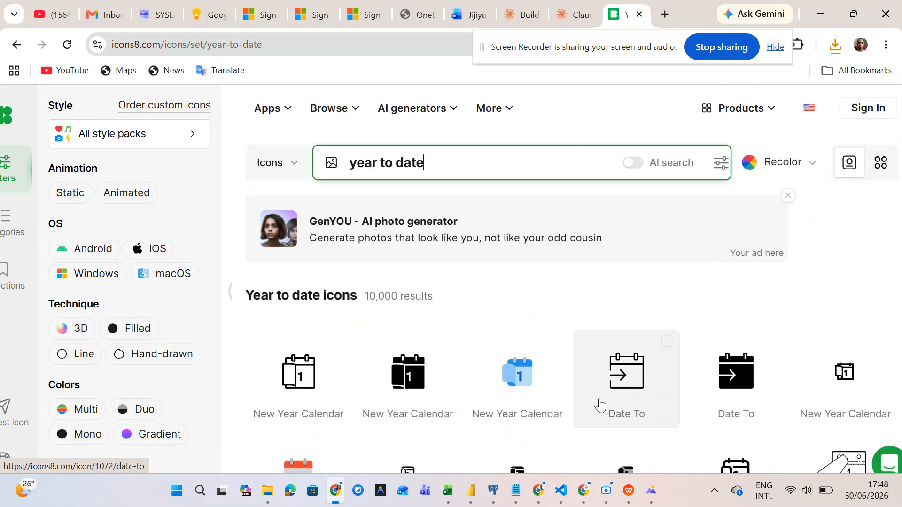
- Download the black Date To calendar icon as a 50×50 PNG
left_click(715, 376)
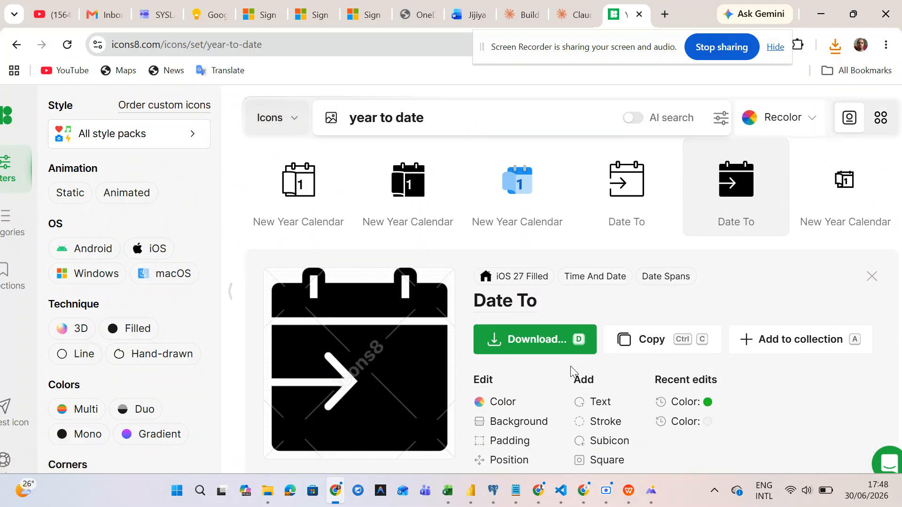
left_click(526, 341)
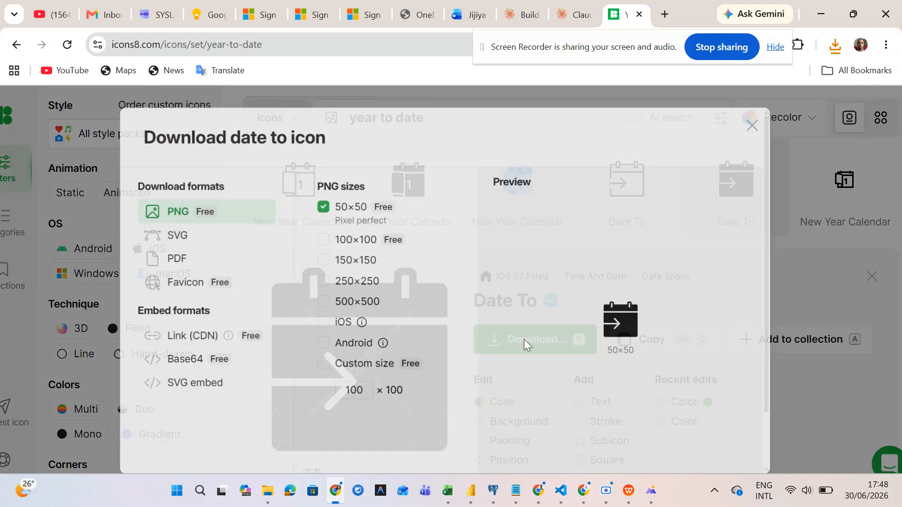
scroll(444, 343, "down", 2)
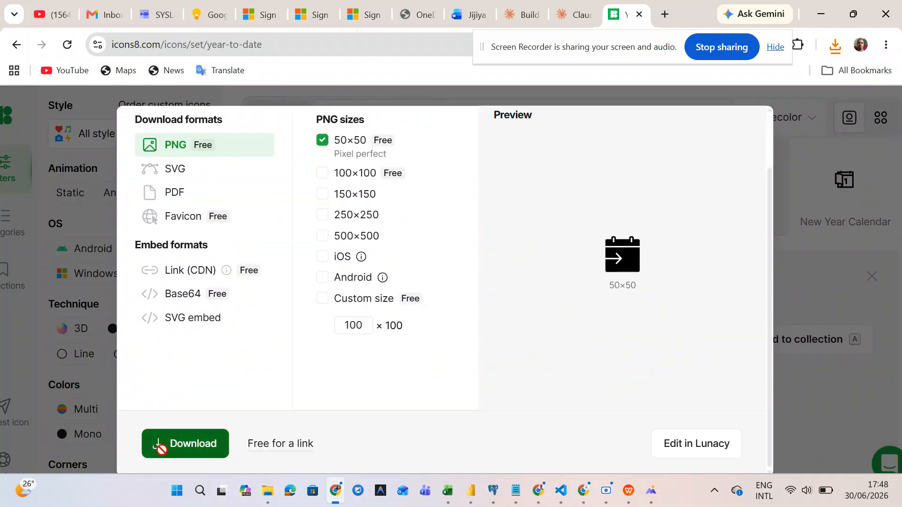
left_click(161, 445)
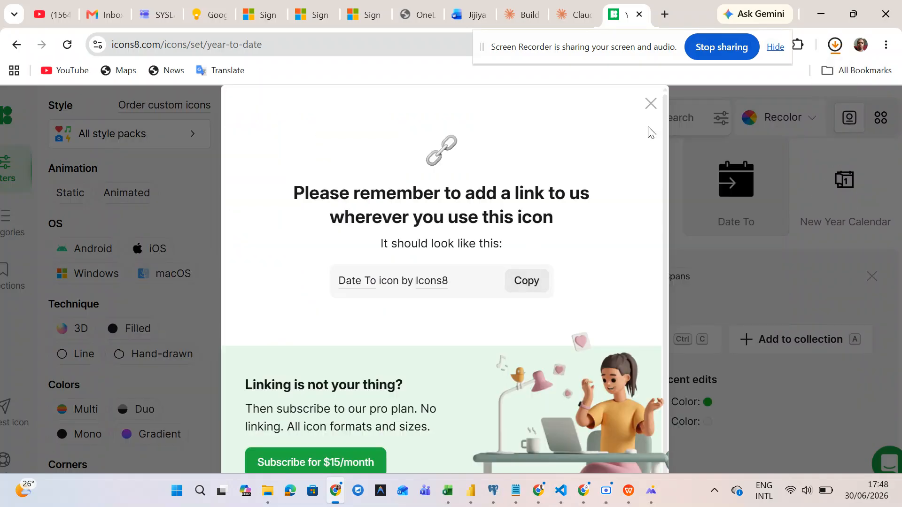
left_click(648, 105)
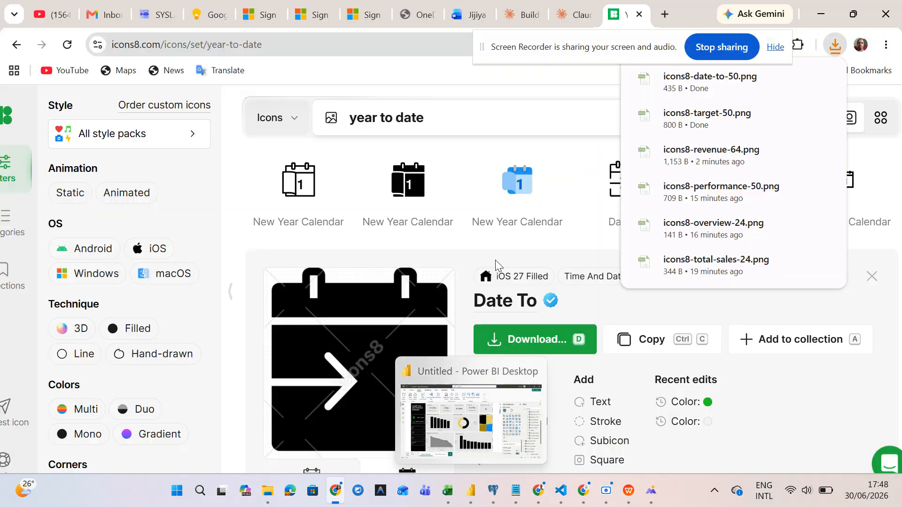
scroll(496, 161, "up", 2)
left_click(475, 165)
- Search Icons8 for 'previous year to date' icons and scroll through the results
type("previ")
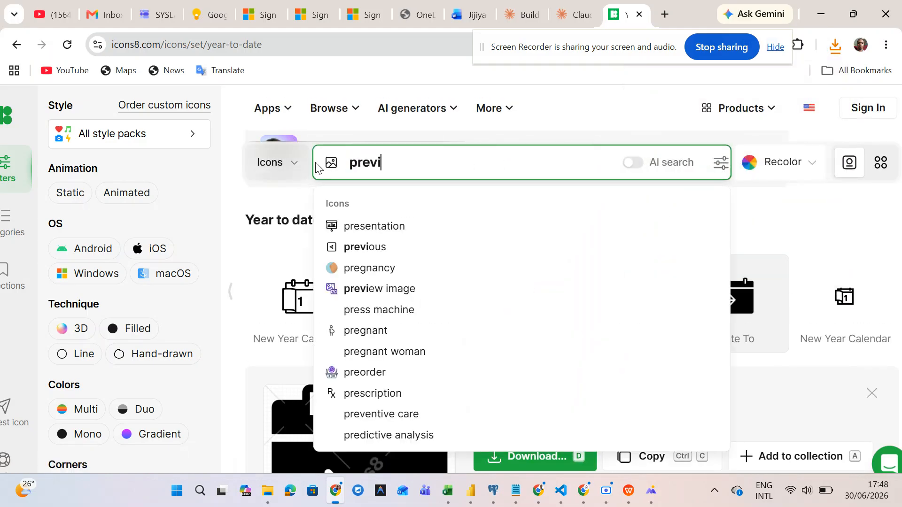
type("ous yea")
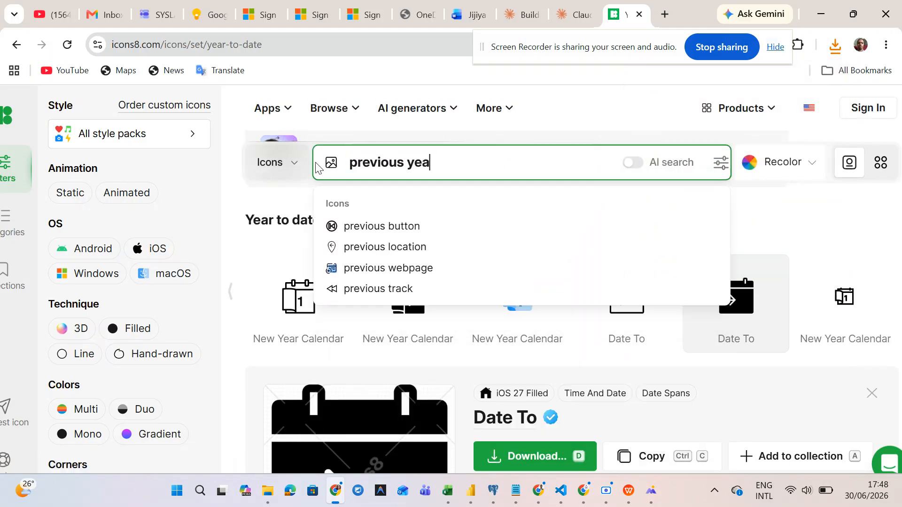
type("r")
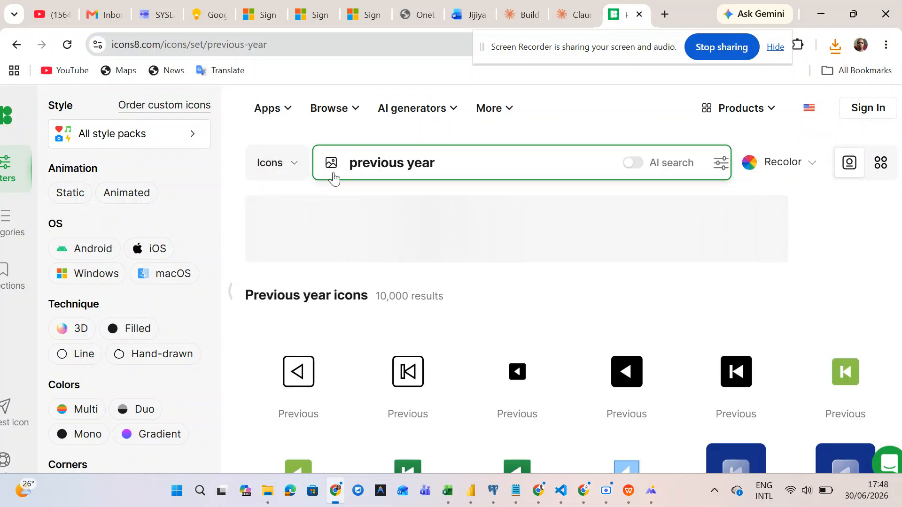
scroll(615, 397, "down", 2)
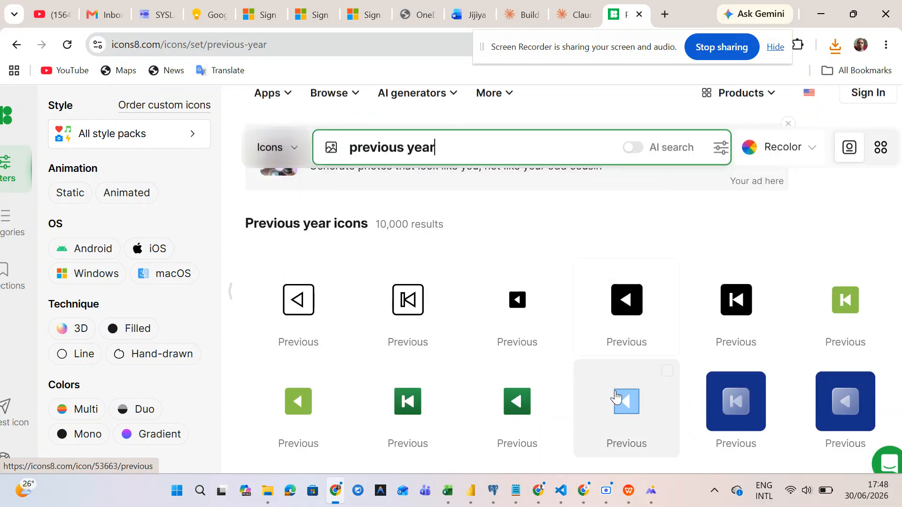
scroll(752, 324, "down", 6)
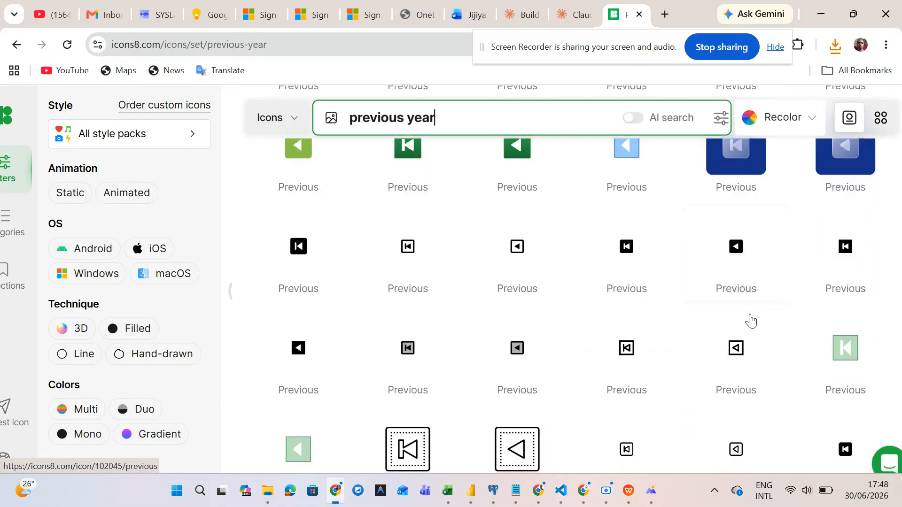
scroll(750, 321, "up", 3)
left_click(545, 149)
type("to fate")
key("Return")
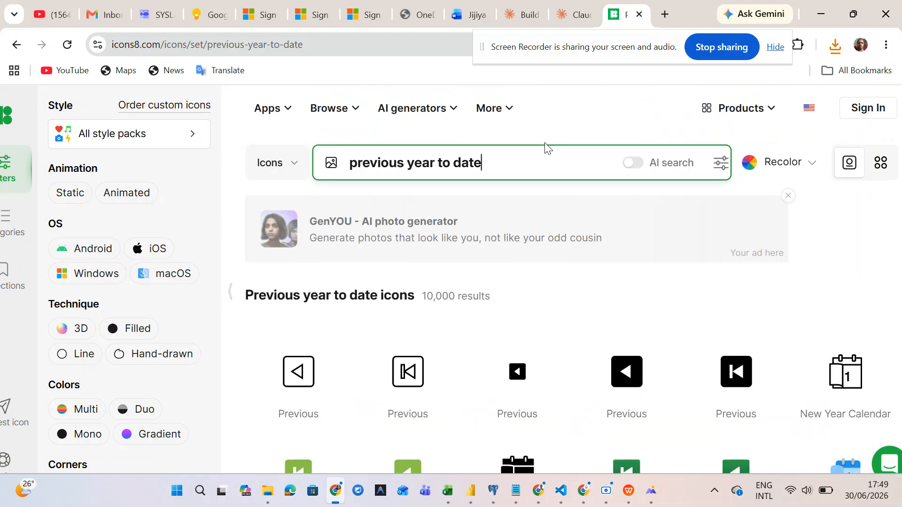
scroll(607, 379, "down", 4)
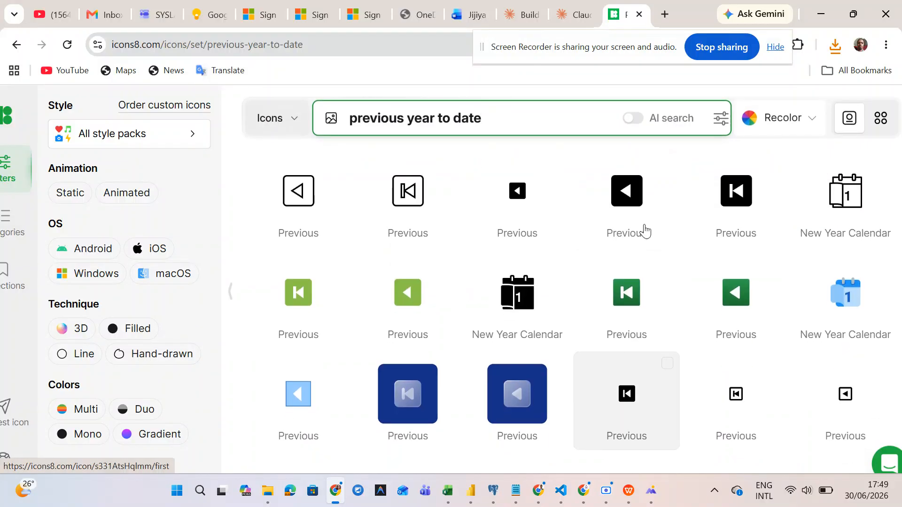
scroll(700, 210, "down", 2)
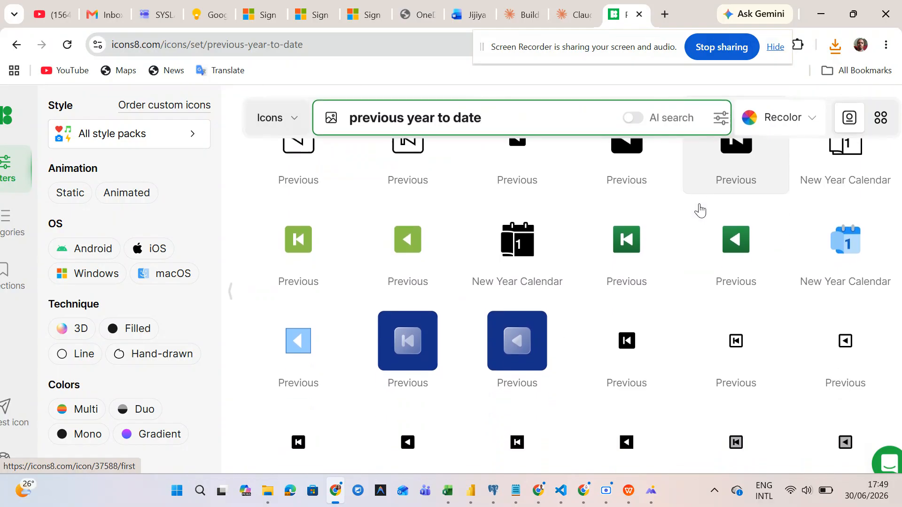
scroll(700, 210, "up", 3)
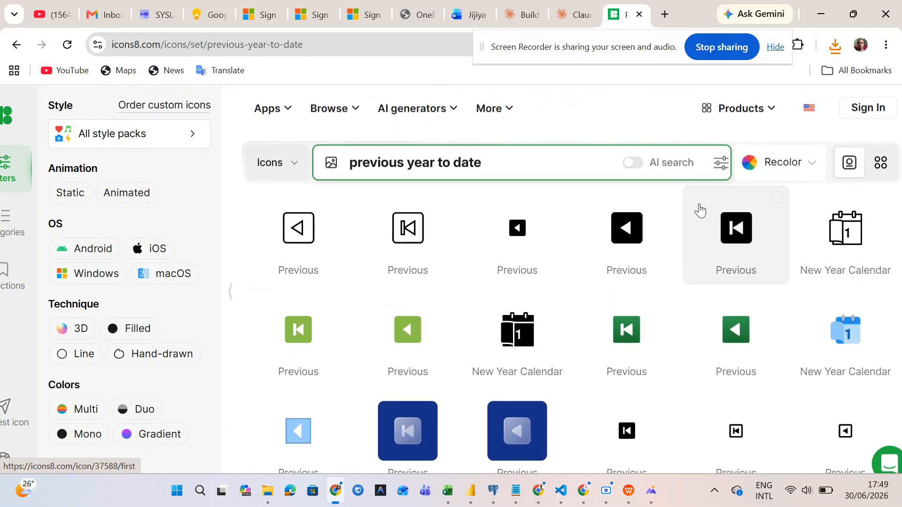
scroll(670, 255, "down", 3)
scroll(671, 256, "down", 6)
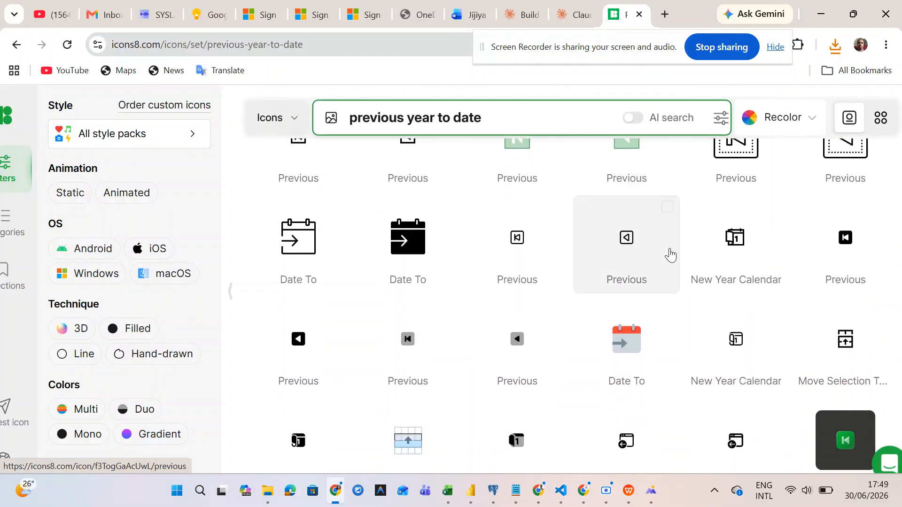
scroll(670, 255, "up", 2)
scroll(670, 255, "down", 1)
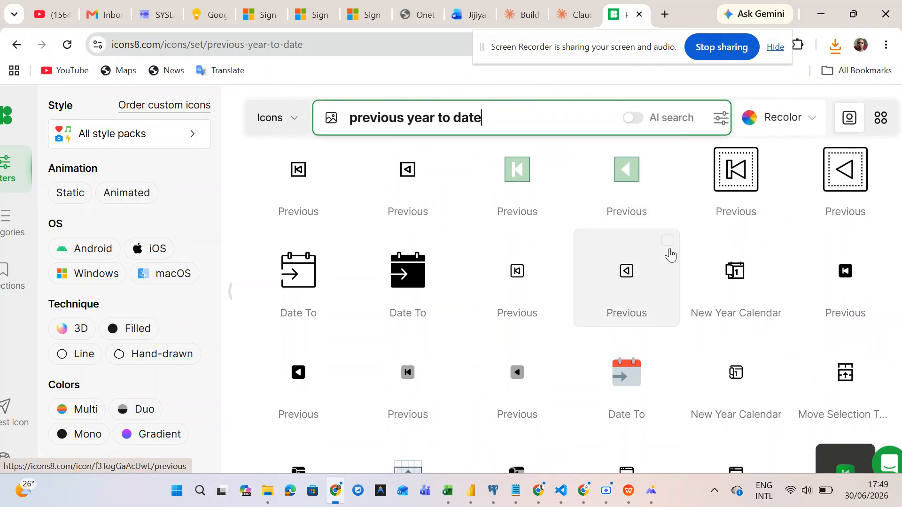
scroll(670, 255, "down", 2)
- Download the square black Previous icon as a 50×50 PNG
left_click(671, 256)
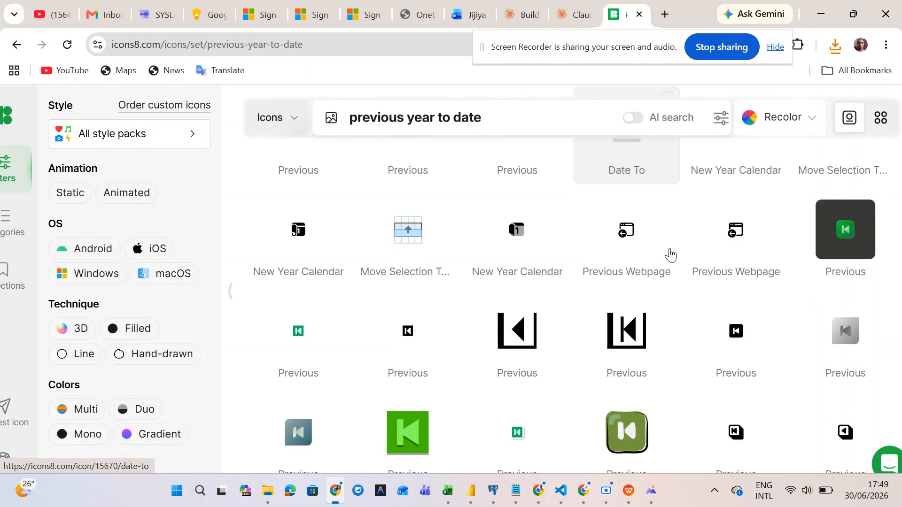
scroll(673, 255, "up", 10)
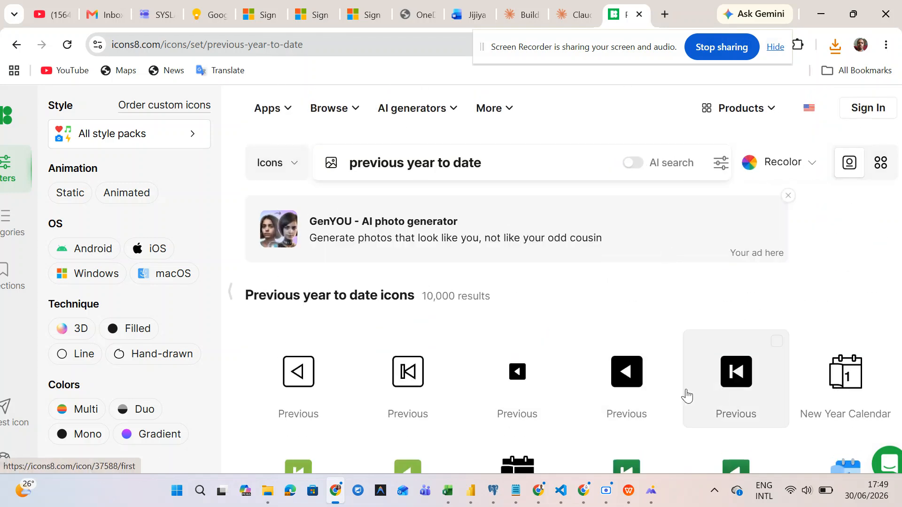
left_click(739, 399)
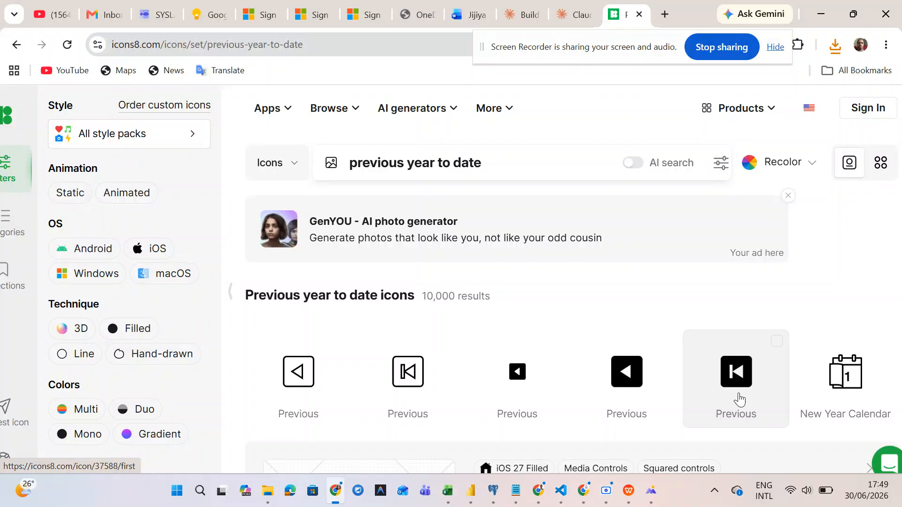
scroll(740, 400, "down", 6)
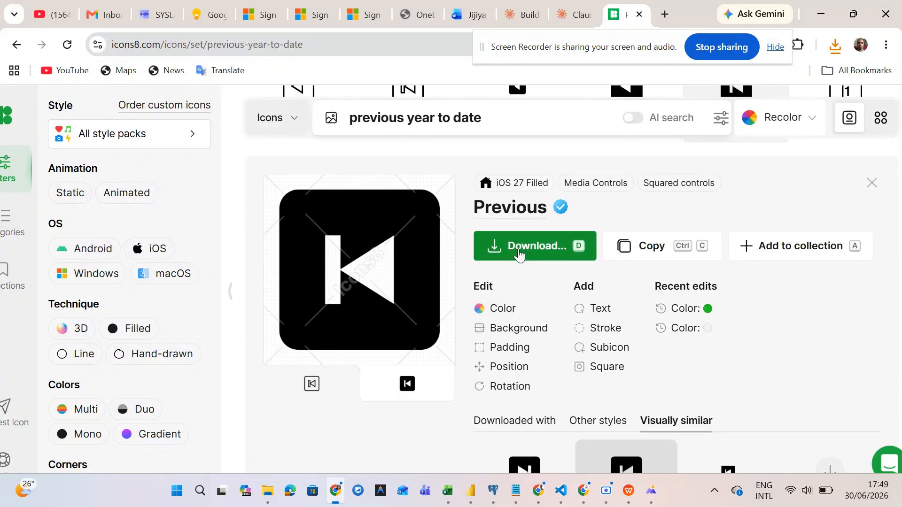
left_click(518, 249)
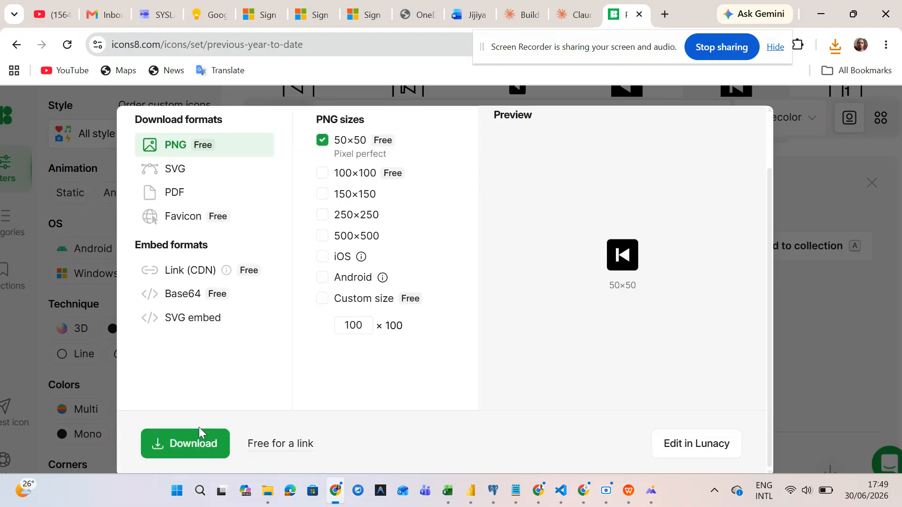
left_click(187, 443)
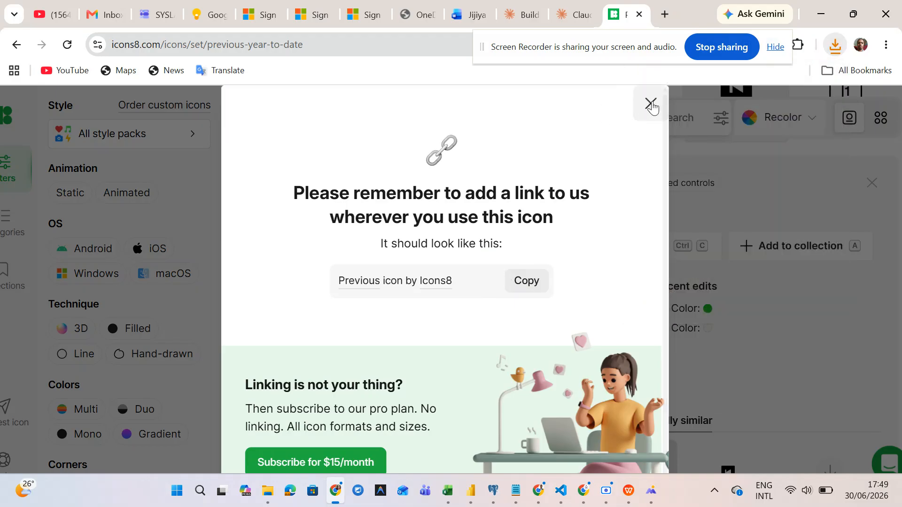
left_click(645, 111)
scroll(602, 244, "up", 5)
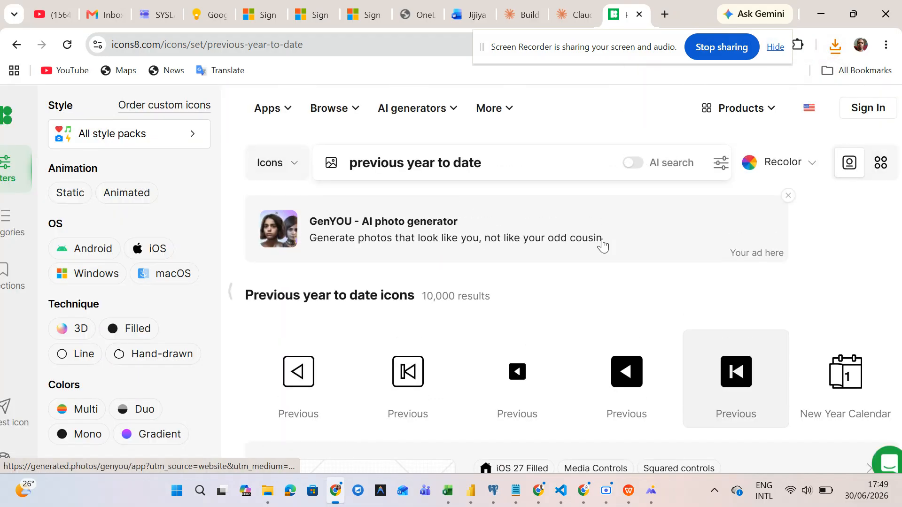
left_click(502, 161)
left_click_drag(502, 160, 263, 155)
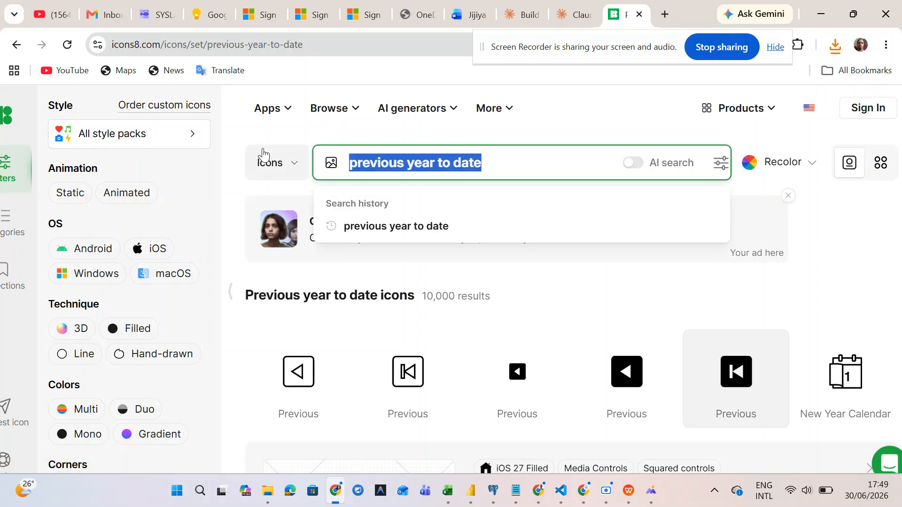
- Search Icons8 for 'distributors', then change the search to 'team'
type("distr")
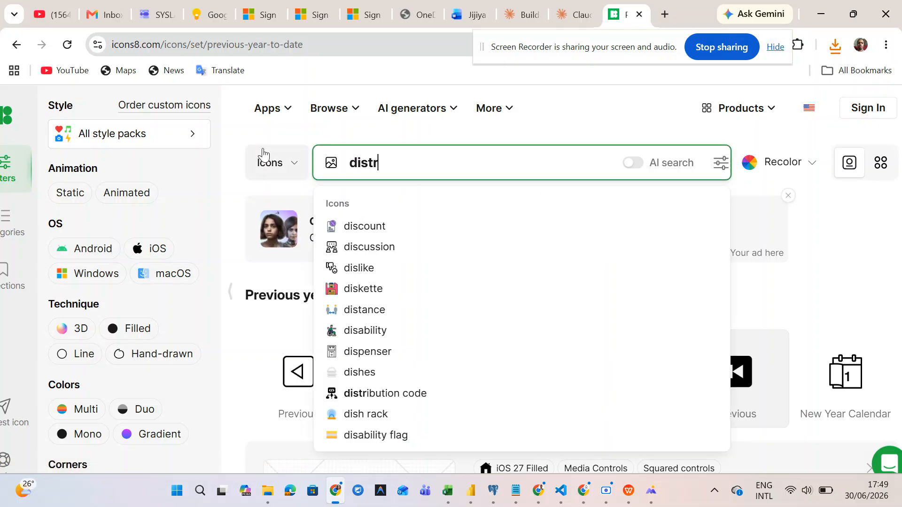
type("ibuto")
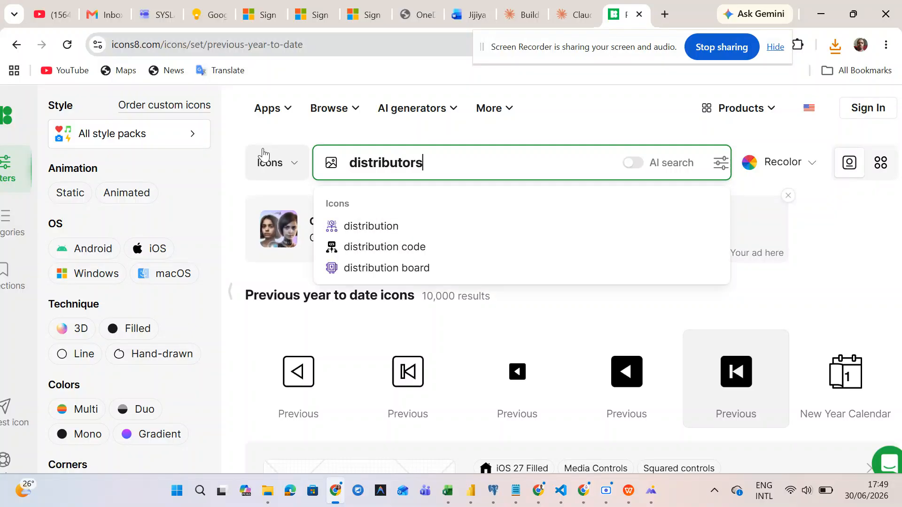
type("rs")
key("Return")
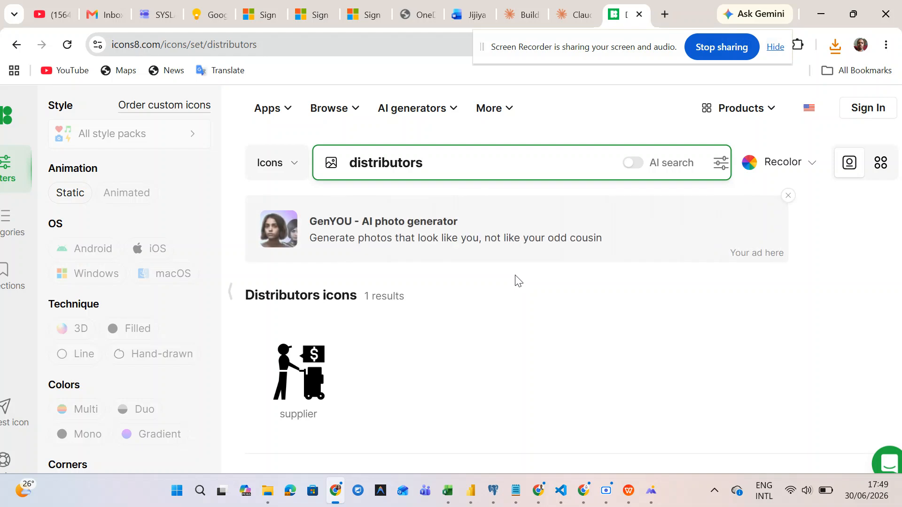
scroll(514, 281, "down", 5)
scroll(515, 281, "up", 4)
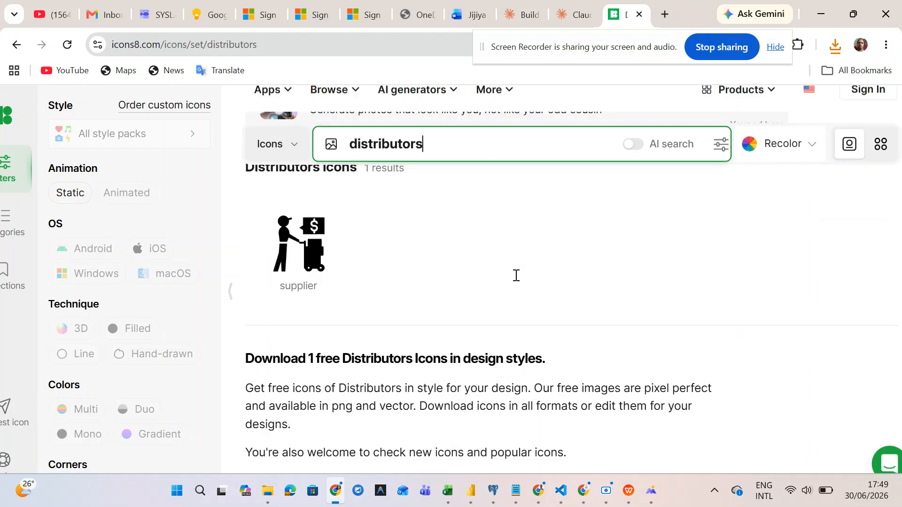
key("BackSpace")
key("BackSpace")
key("BackSpace")
key("BackSpace")
key("BackSpace")
key("BackSpace")
key("BackSpace")
key("BackSpace")
key("BackSpace")
key("BackSpace")
key("BackSpace")
key("BackSpace")
type("team")
key("Return")
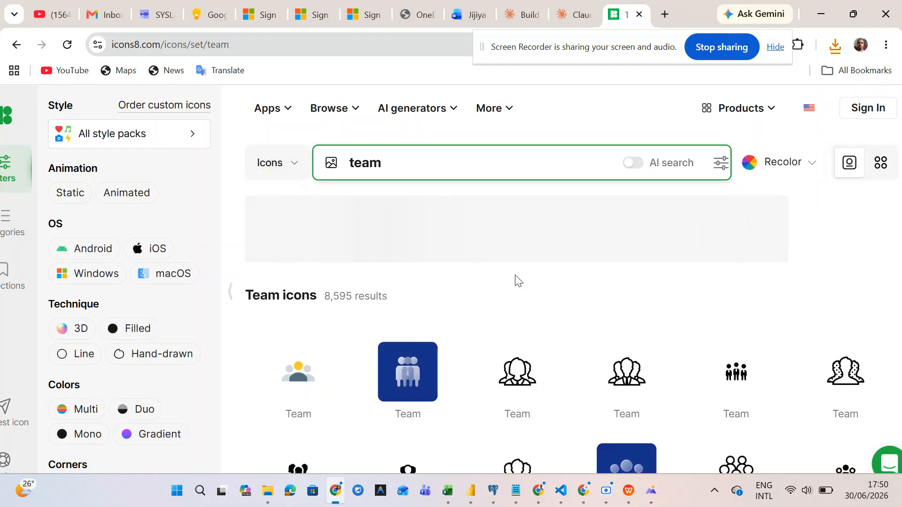
- Download the outlined multi-person Team icon as a 50×50 PNG and minimize the browser
scroll(570, 380, "down", 5)
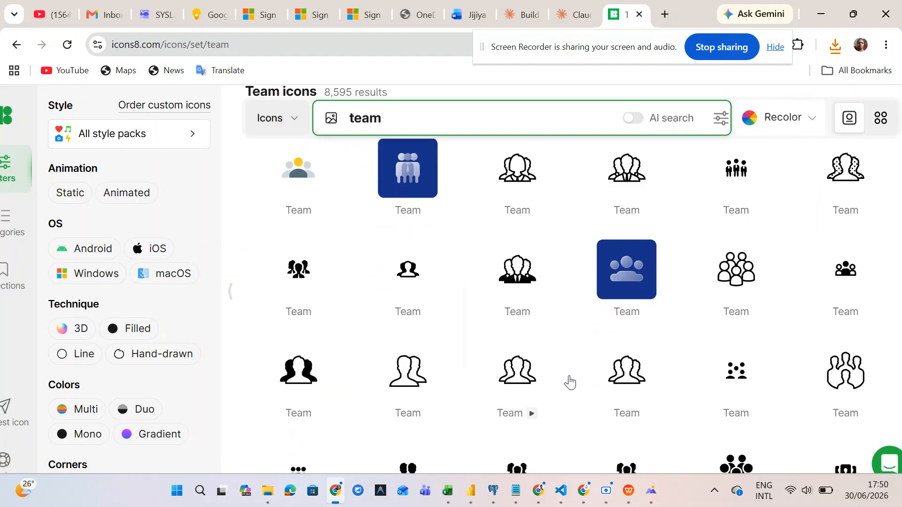
left_click(720, 278)
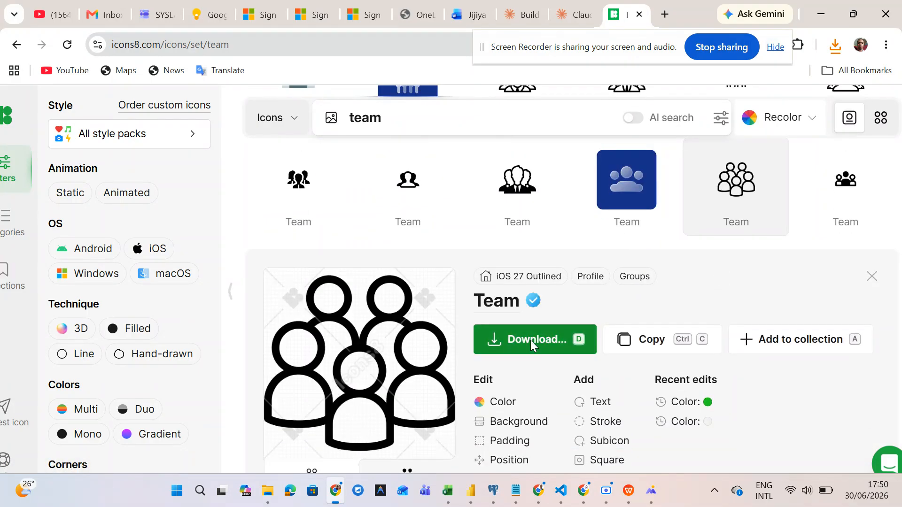
left_click(530, 340)
scroll(447, 347, "down", 2)
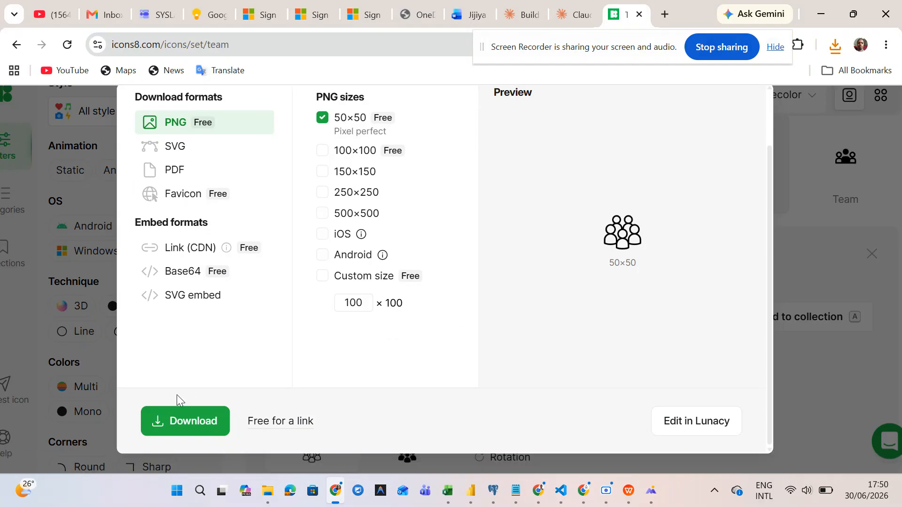
left_click(169, 421)
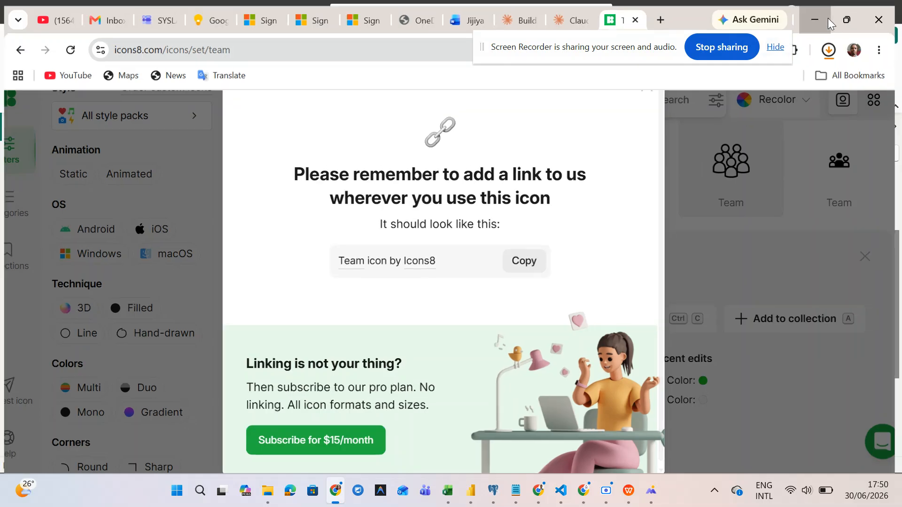
left_click(828, 18)
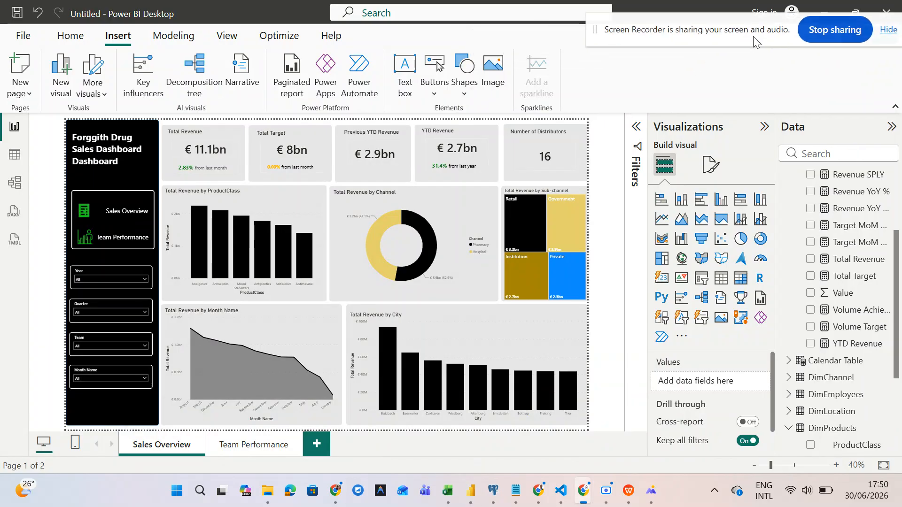
- Insert an image visual and expand its Style > Image settings
left_click(493, 75)
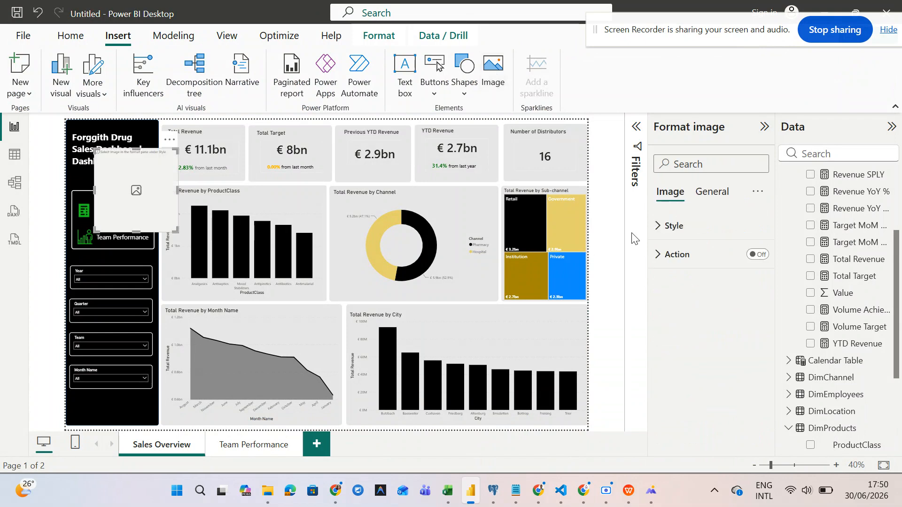
left_click(659, 237)
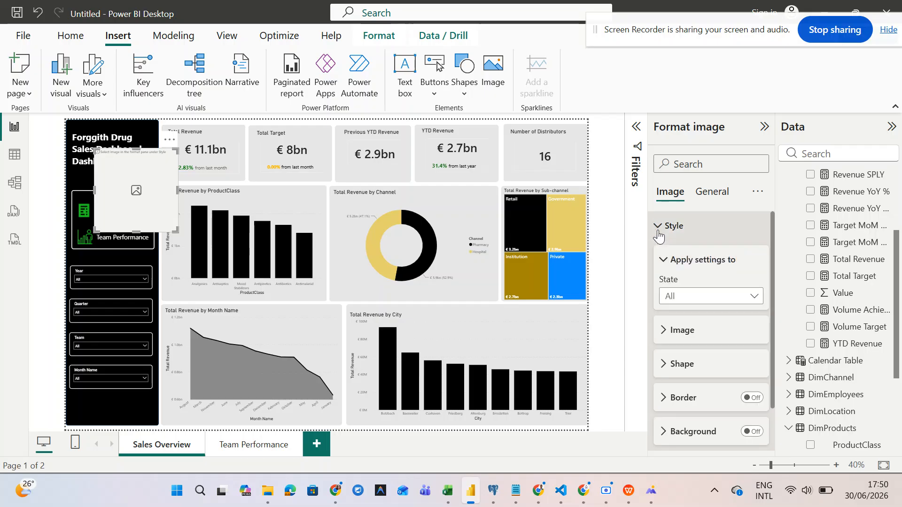
left_click(658, 235)
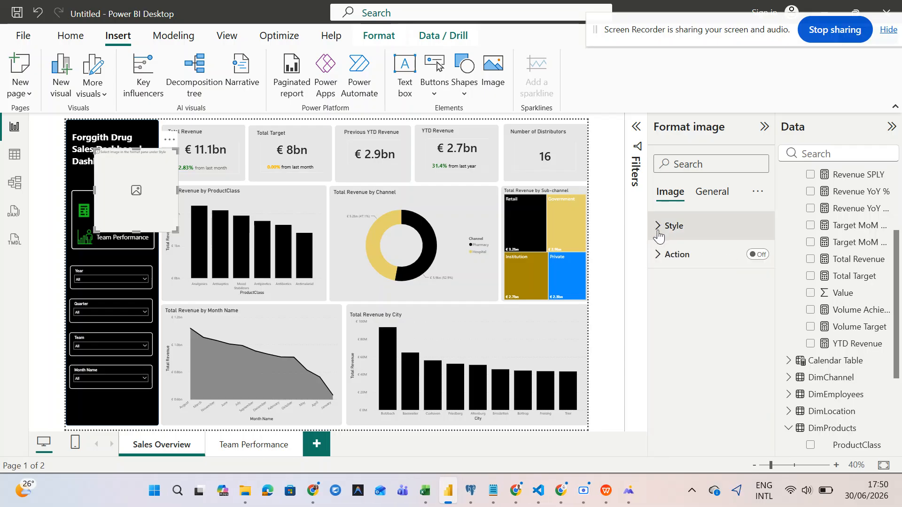
left_click(659, 226)
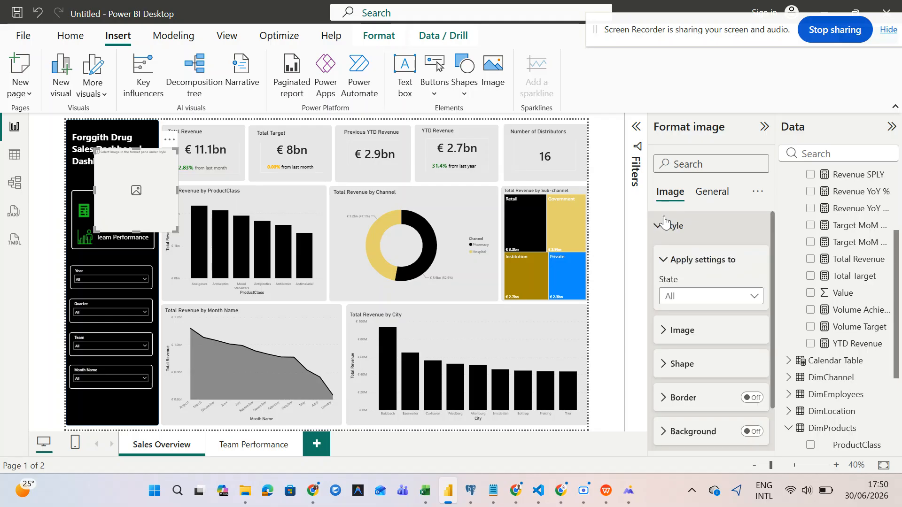
left_click(665, 340)
scroll(705, 324, "down", 1)
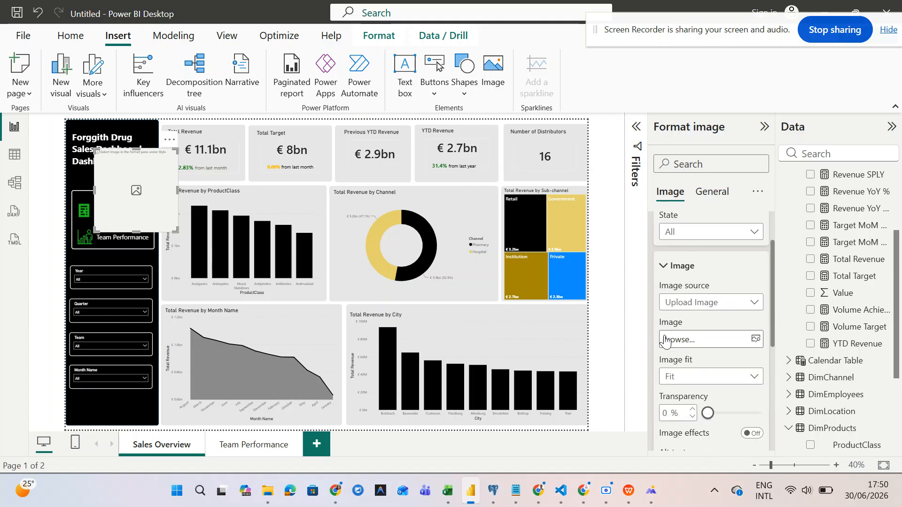
- Load icons8-team-50.png and shrink it onto the Number of Distributors card
left_click(755, 339)
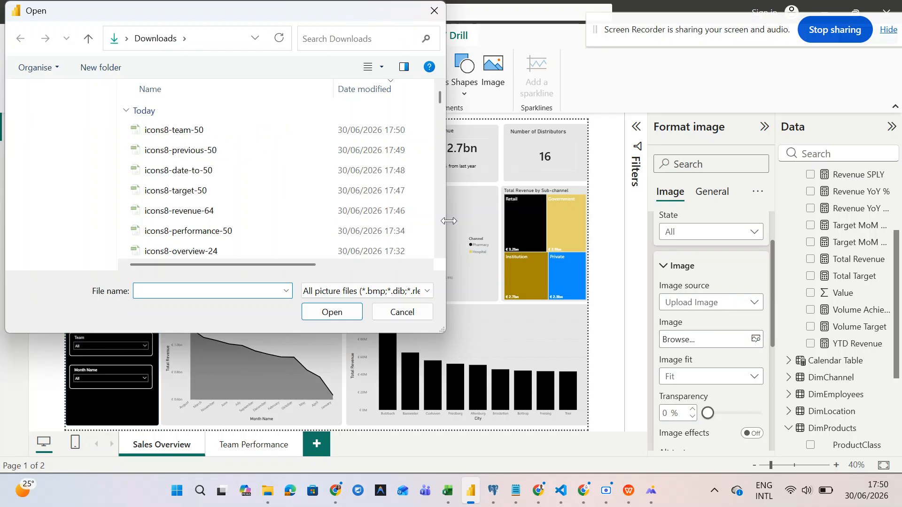
left_click(304, 134)
left_click(330, 312)
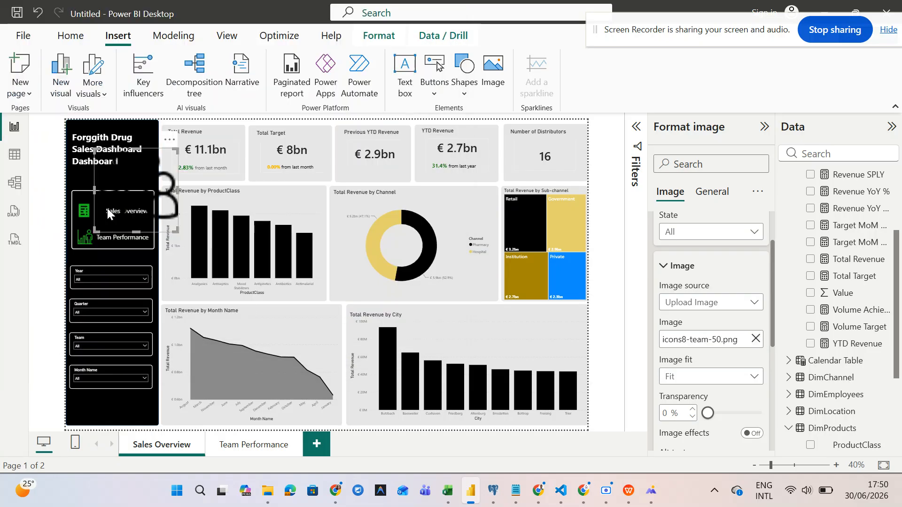
left_click_drag(137, 211, 421, 184)
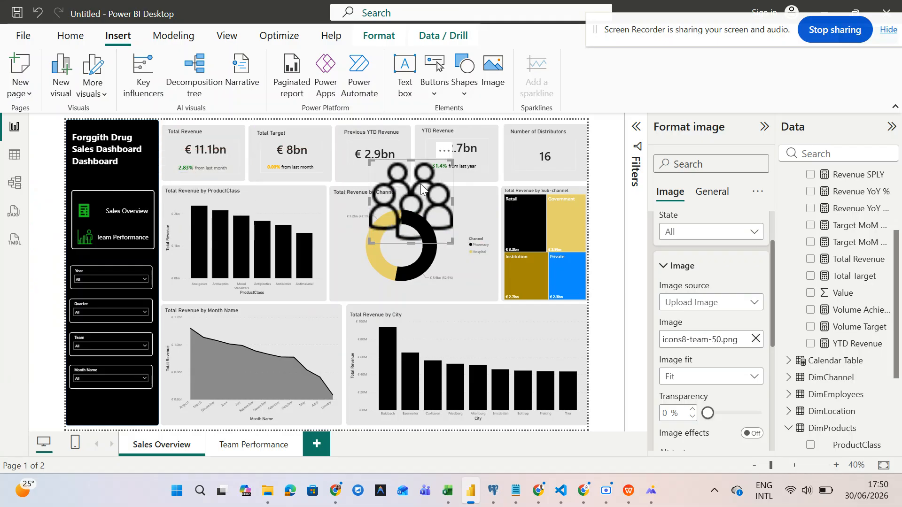
left_click_drag(430, 216, 578, 144)
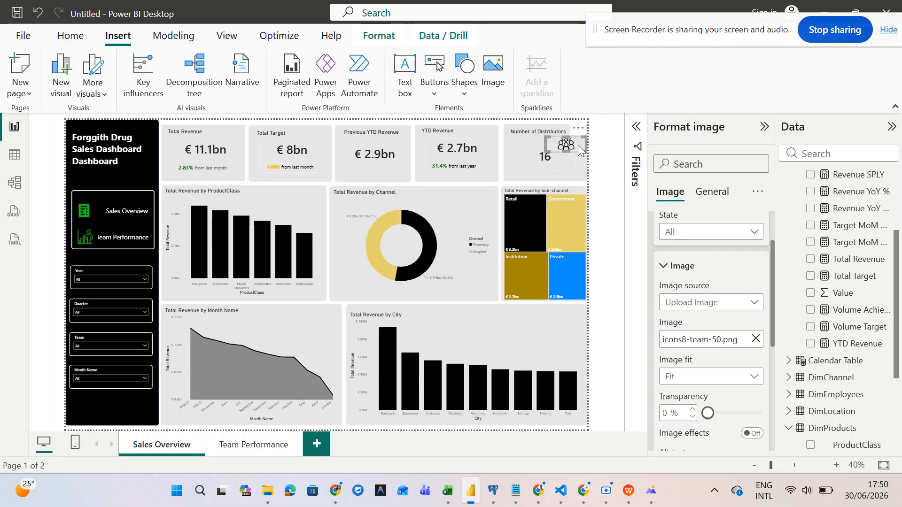
- Turn off the border on the Number of Distributors card
left_click(522, 154)
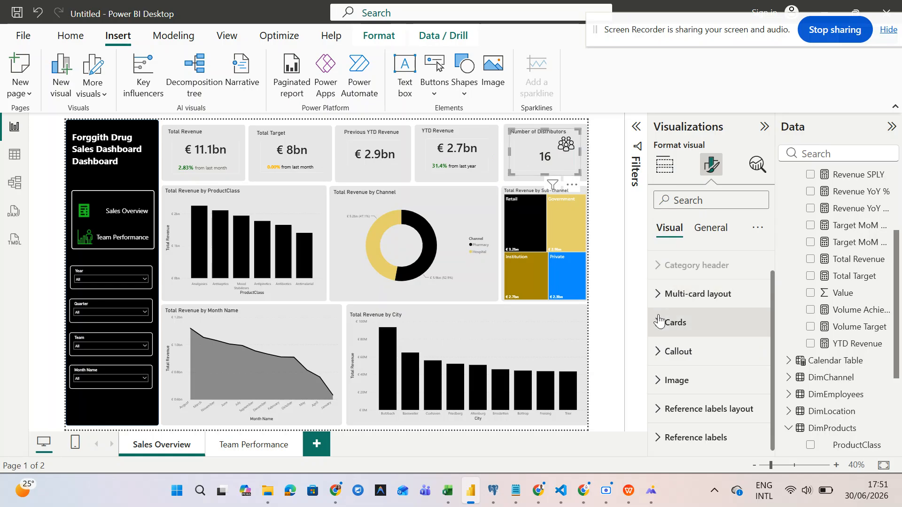
left_click(659, 322)
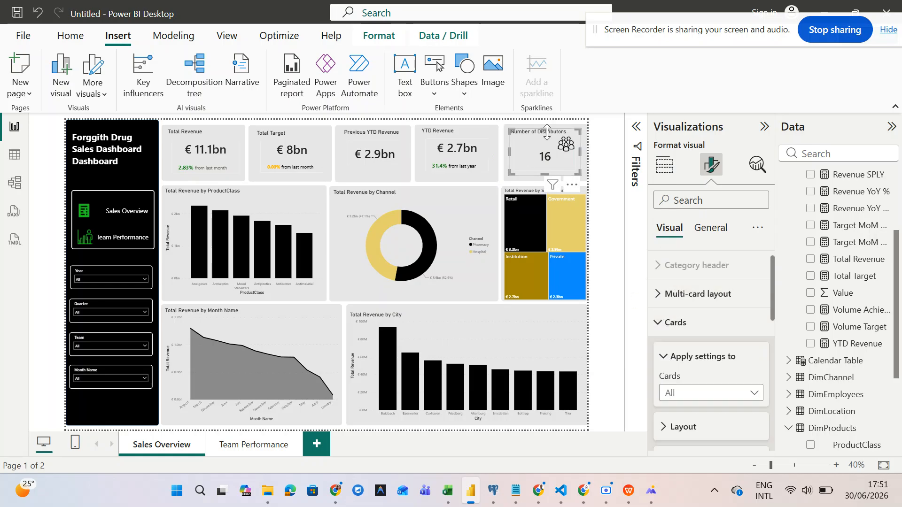
scroll(671, 342, "down", 5)
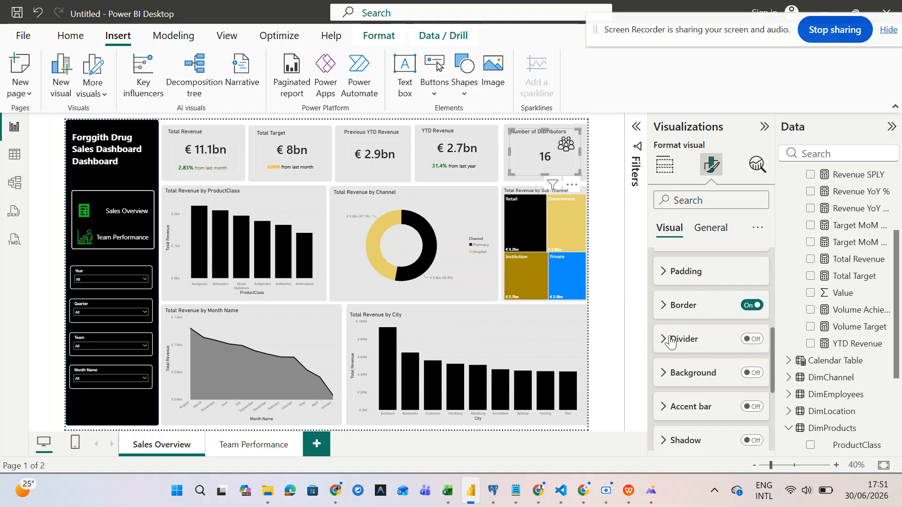
left_click(745, 309)
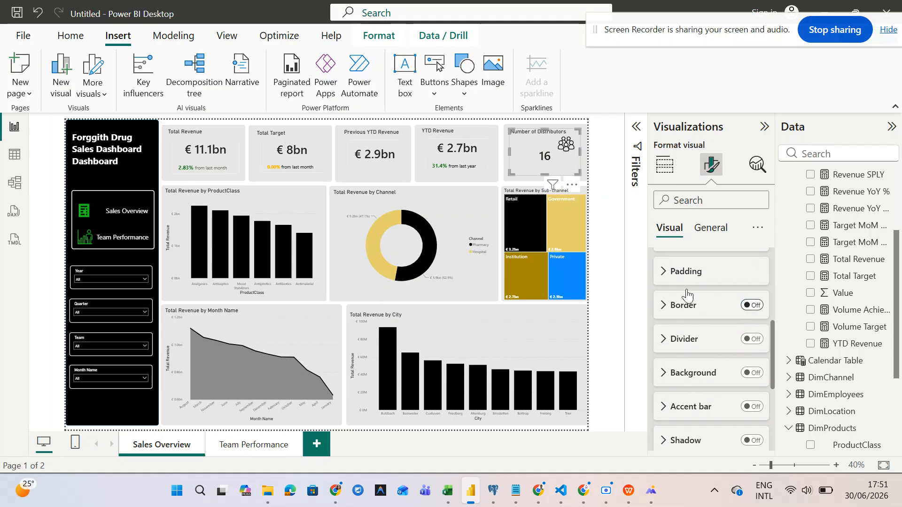
- Turn off the borders on the YTD Revenue and Previous YTD Revenue cards
left_click(458, 161)
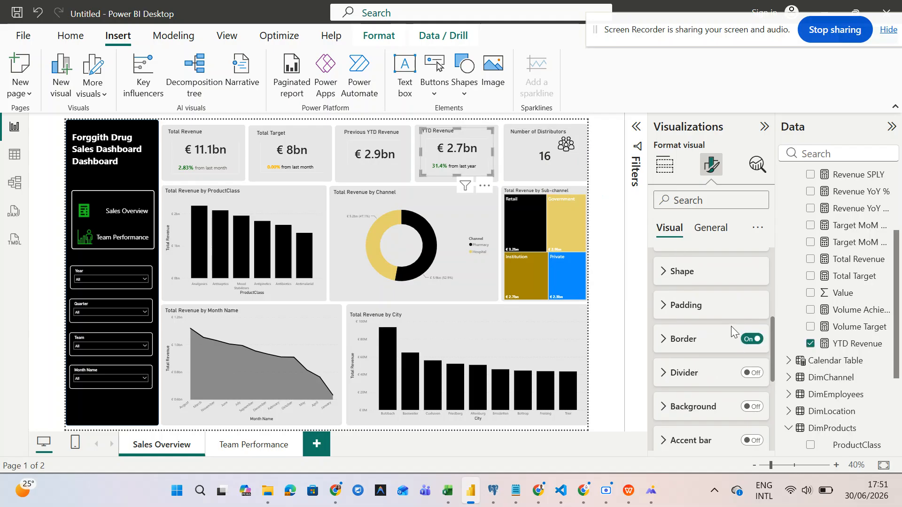
left_click(752, 339)
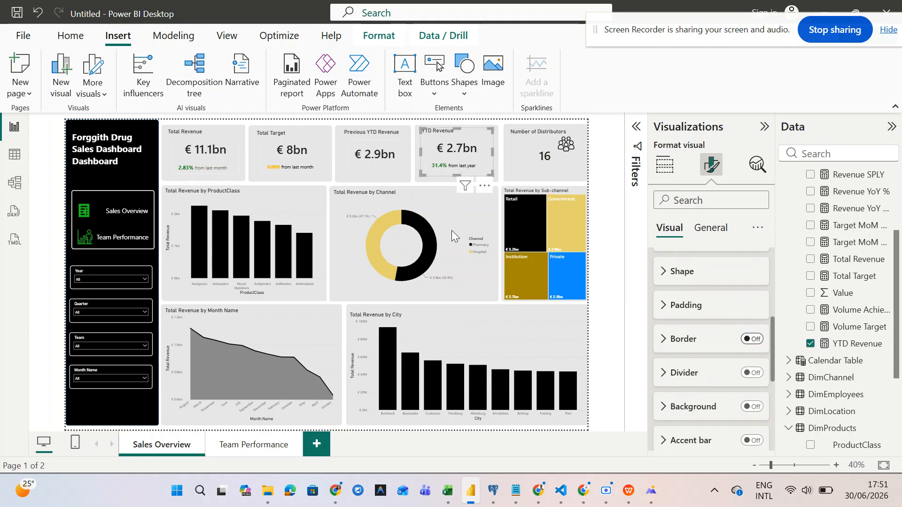
left_click(369, 149)
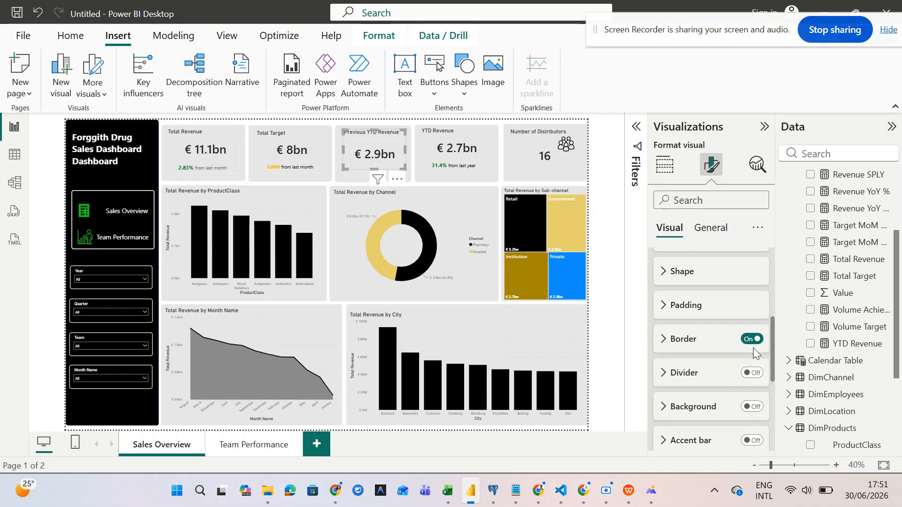
left_click(752, 339)
scroll(686, 329, "up", 2)
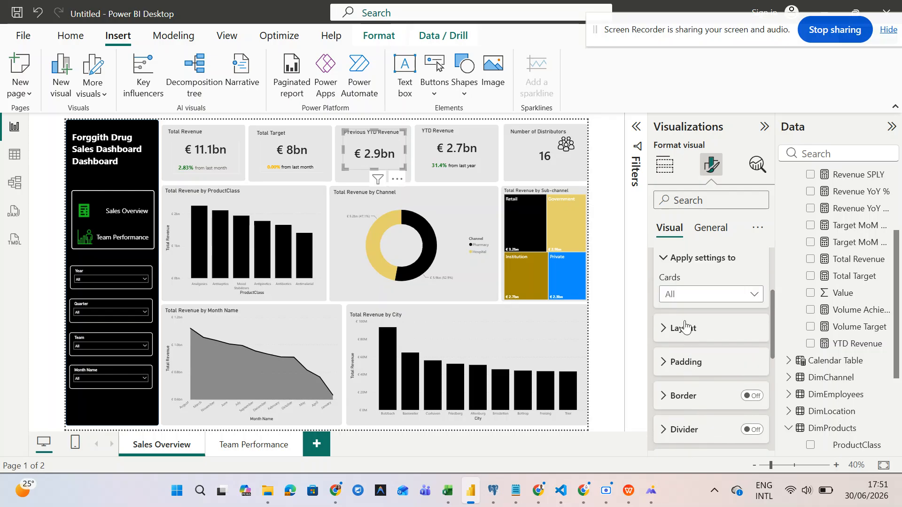
left_click(308, 140)
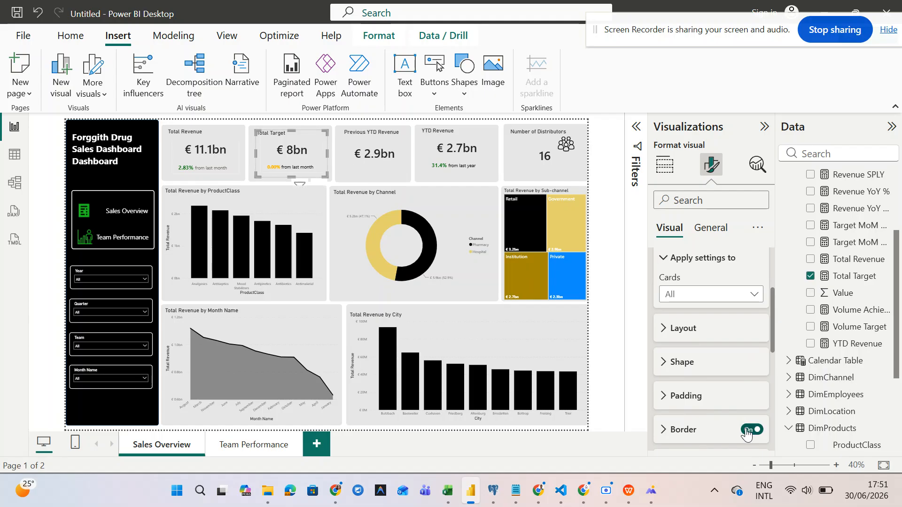
left_click(221, 143)
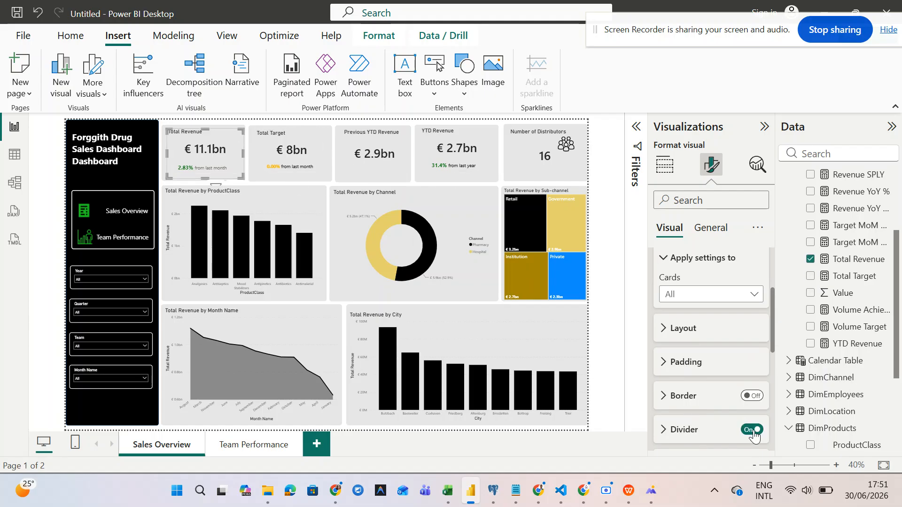
scroll(491, 145, "up", 3)
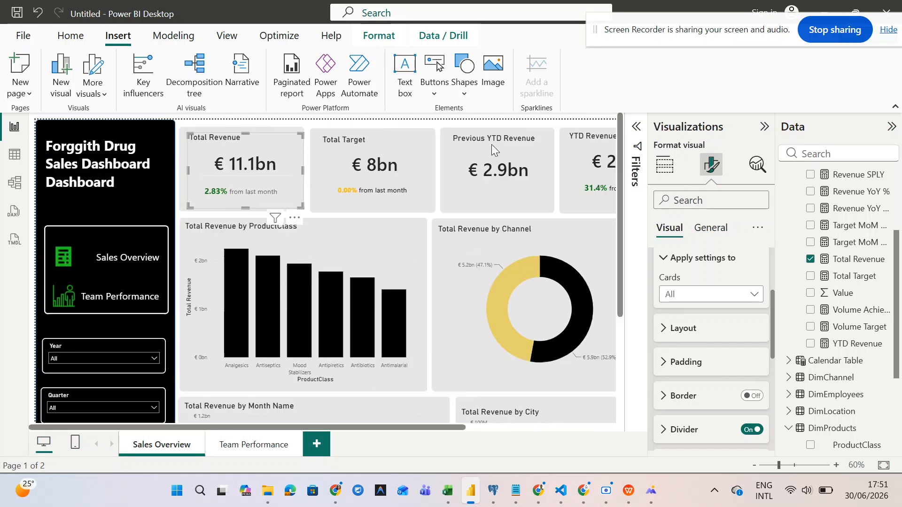
- Shift the Number of Distributors card, collapse the side pane, and narrow its people icon
left_click(503, 174)
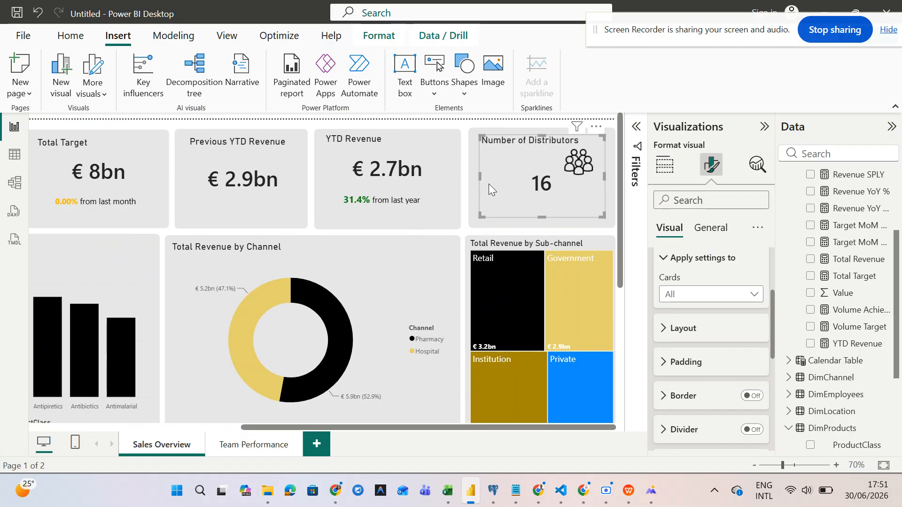
left_click_drag(503, 184, 532, 176)
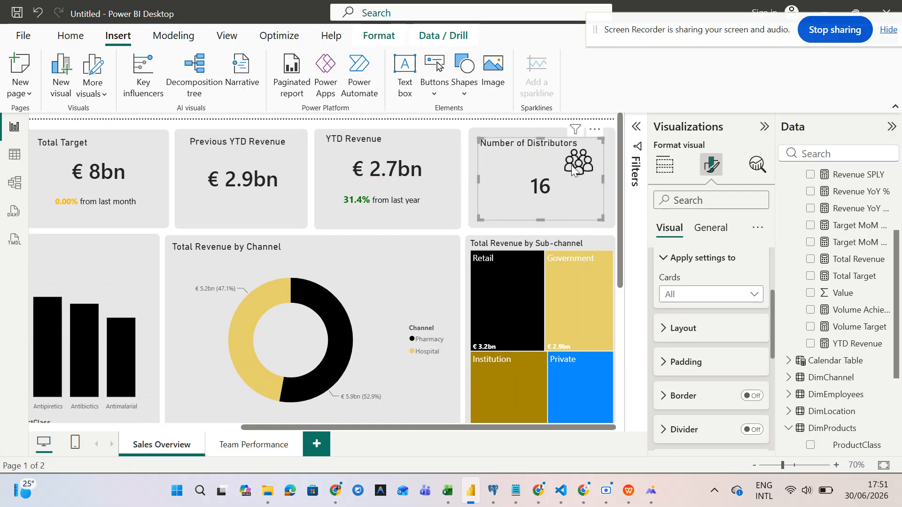
left_click(765, 126)
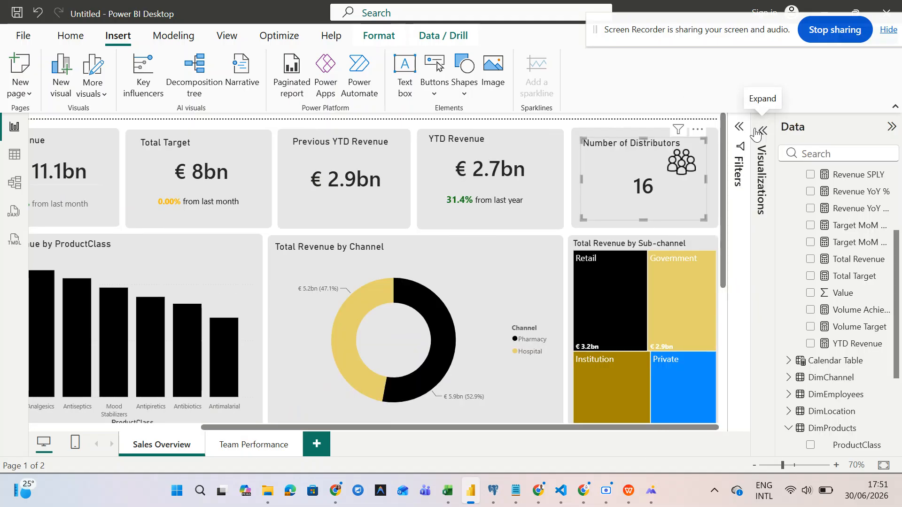
left_click(716, 123)
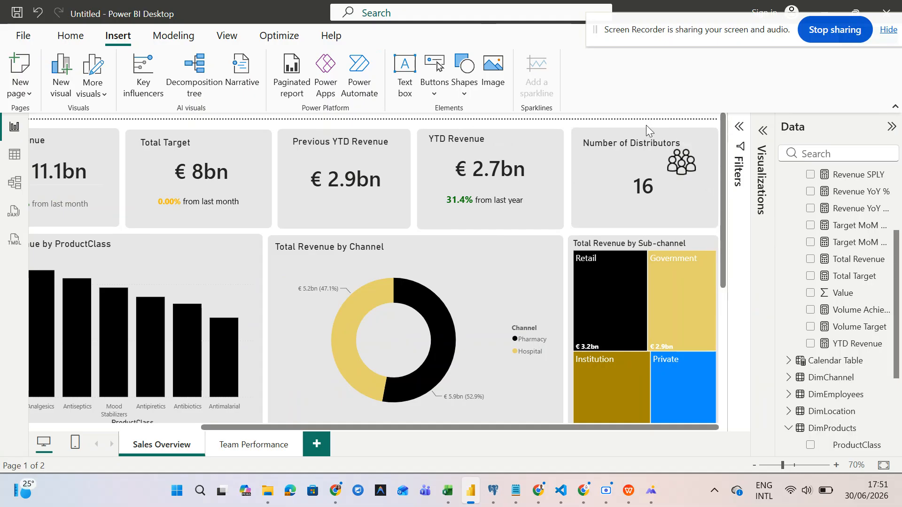
left_click_drag(646, 123, 717, 195)
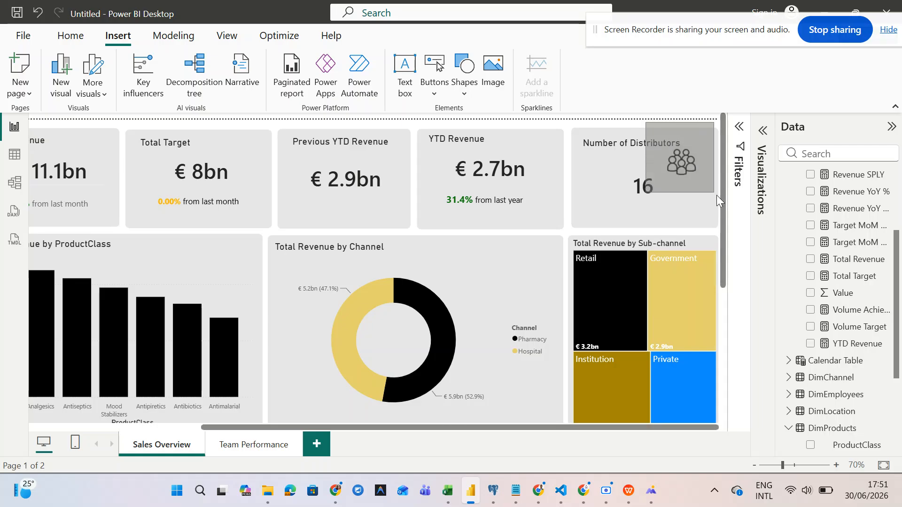
left_click(681, 168)
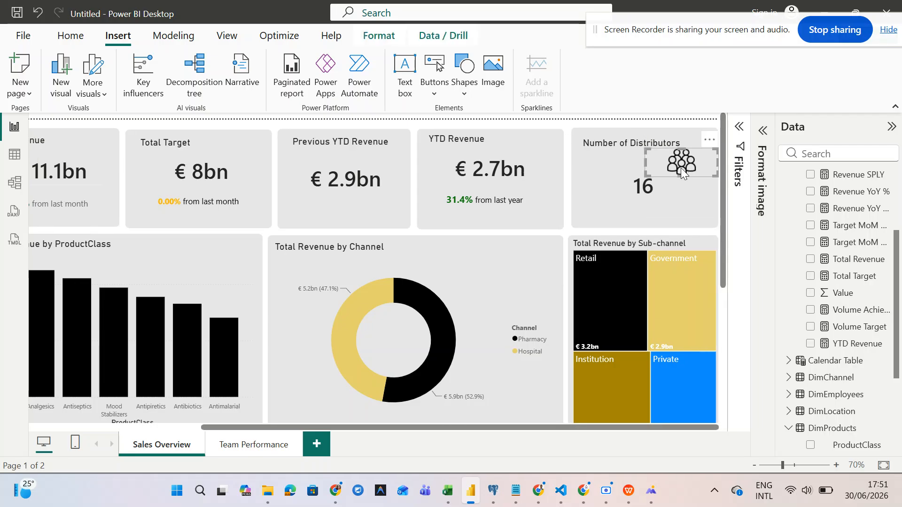
mouse_move(715, 172)
left_mouse_down()
mouse_move(687, 176)
mouse_move(704, 165)
left_mouse_up()
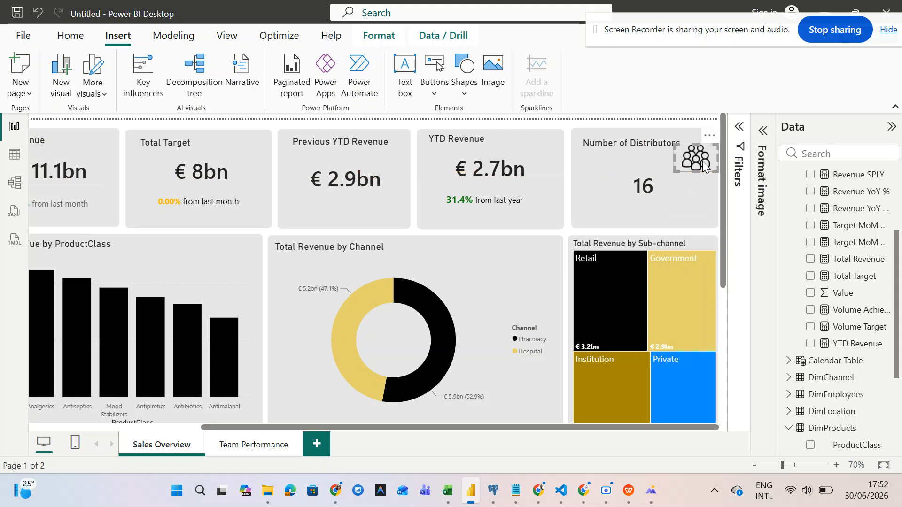
- Paste two copies of the people icon onto the YTD Revenue and Previous YTD Revenue cards
key("ctrl+v")
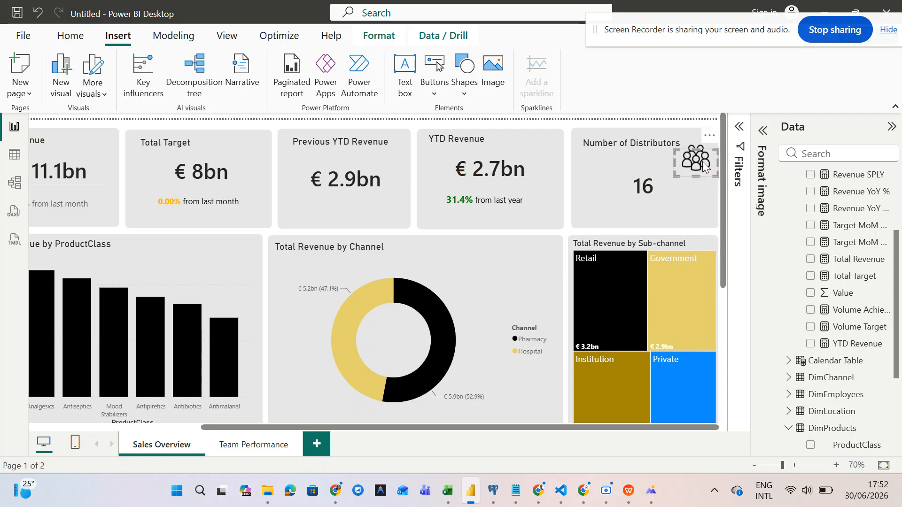
left_click_drag(693, 163, 544, 155)
key("ctrl+v")
left_click_drag(528, 151, 400, 156)
- Align the Previous YTD Revenue figures and icon, and shrink the YTD Revenue icon
left_click(326, 156)
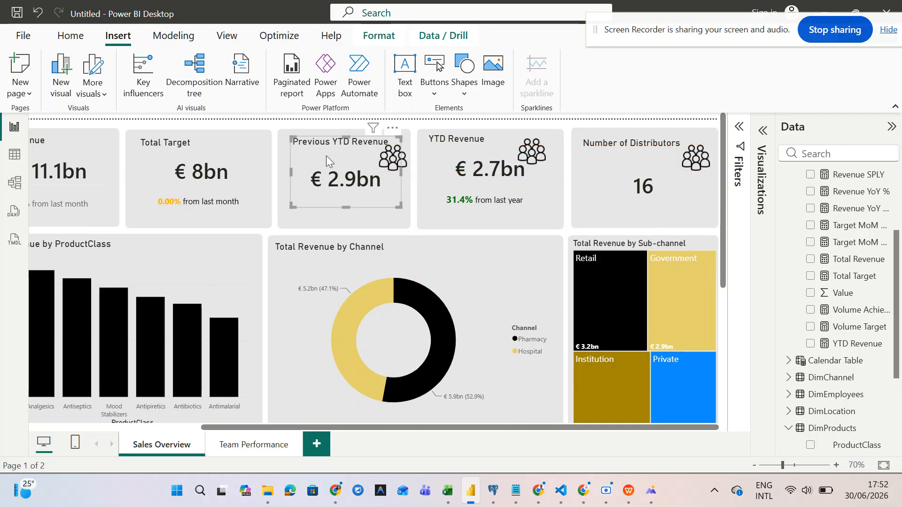
left_click_drag(325, 156, 320, 159)
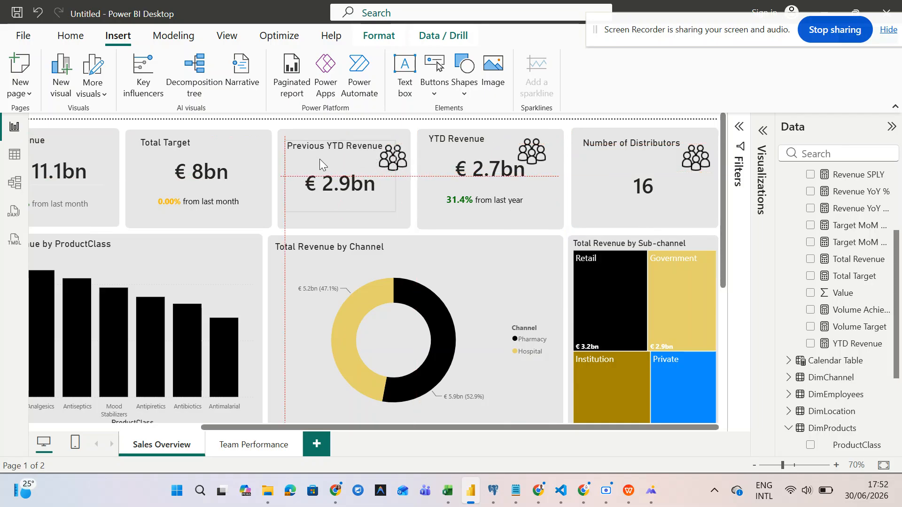
left_click(401, 154)
left_click_drag(404, 151, 403, 155)
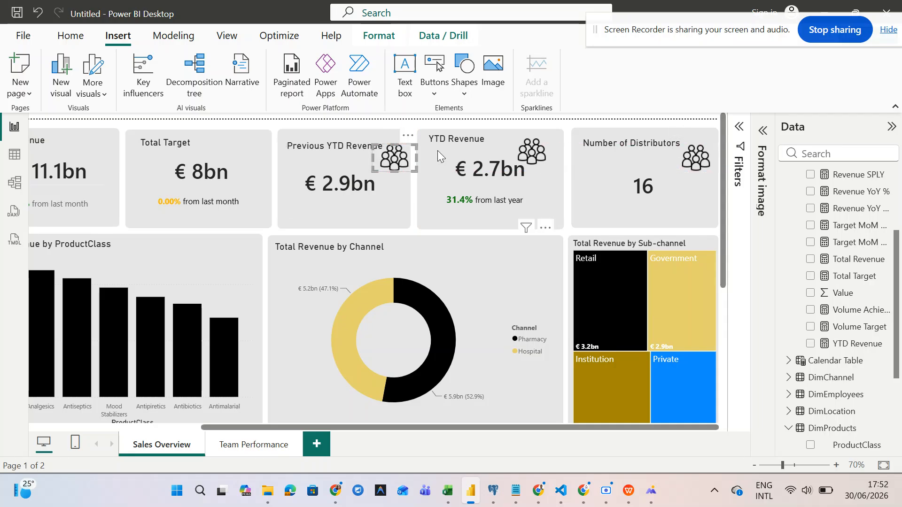
left_click_drag(412, 165, 408, 159)
left_click(539, 161)
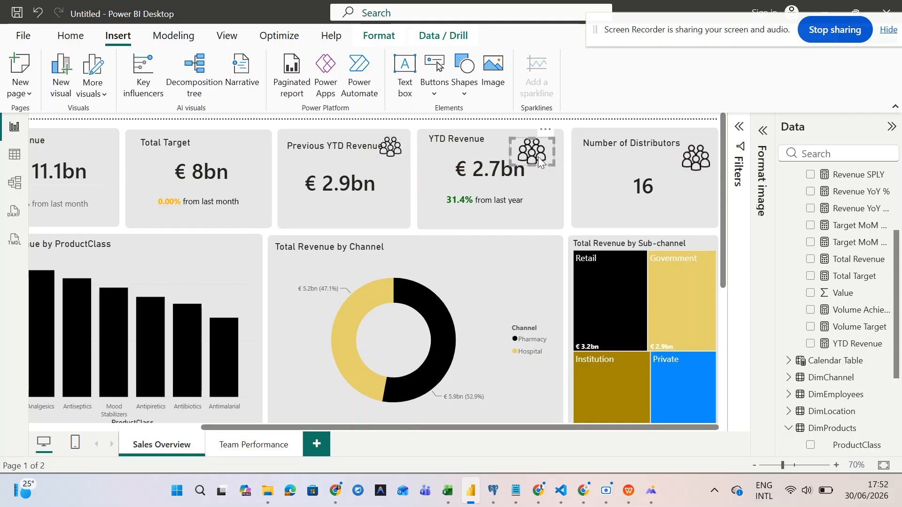
left_click(555, 163)
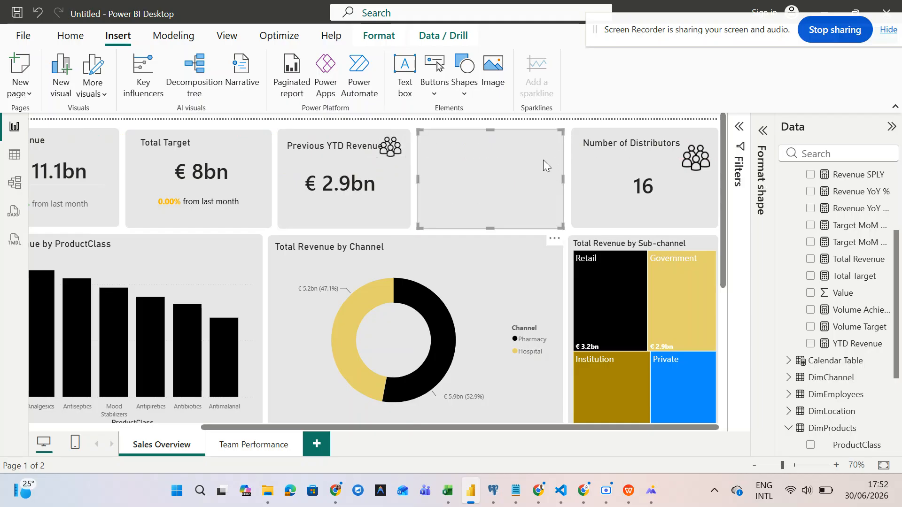
left_click(571, 162)
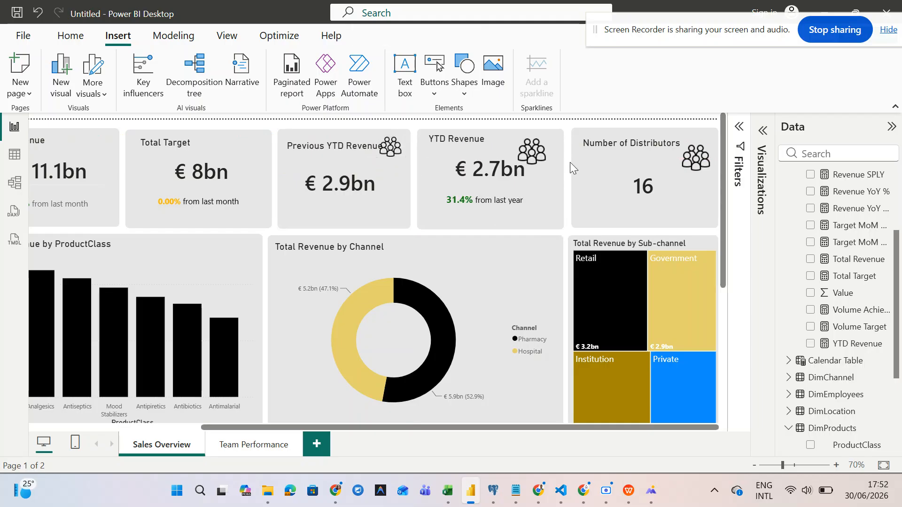
left_click(539, 156)
mouse_move(556, 164)
left_mouse_down()
mouse_move(538, 150)
mouse_move(557, 149)
left_mouse_up()
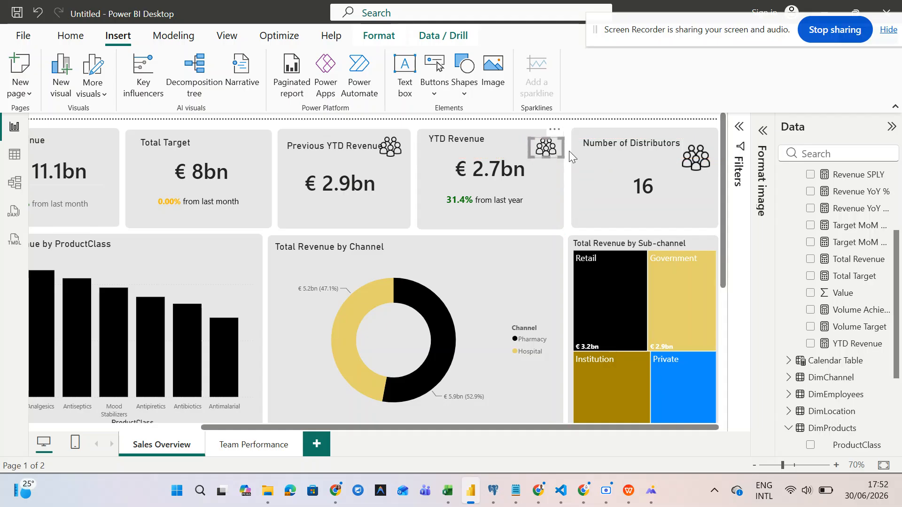
- Narrow the Distributors icon and realign the Previous YTD Revenue icon and figures
left_click(696, 157)
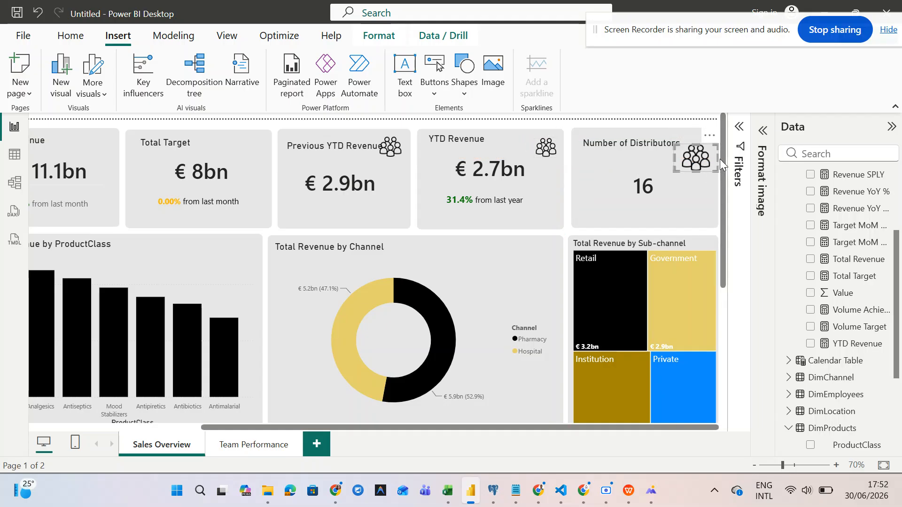
mouse_move(715, 160)
left_mouse_down()
mouse_move(703, 167)
mouse_move(704, 156)
left_mouse_up()
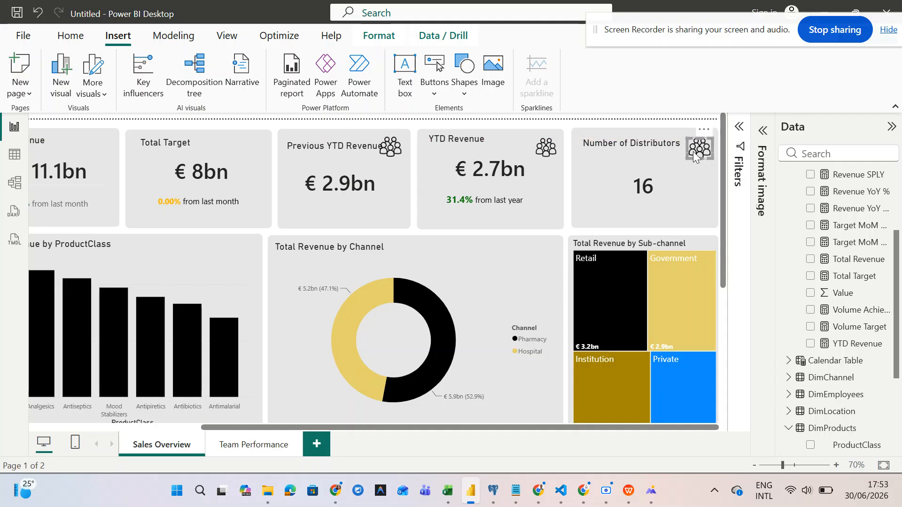
left_click(552, 149)
left_click(391, 149)
mouse_move(393, 149)
left_mouse_down()
mouse_move(417, 160)
mouse_move(406, 166)
mouse_move(398, 156)
mouse_move(405, 160)
left_mouse_up()
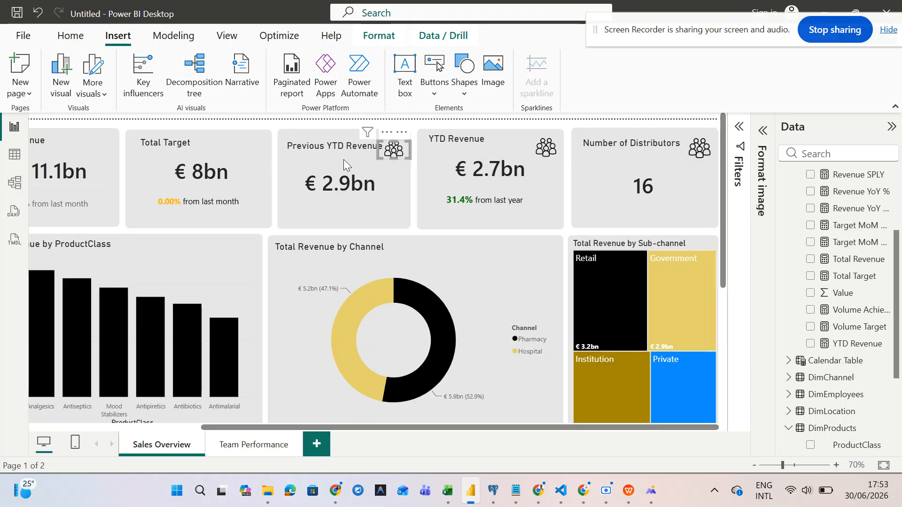
left_click(342, 159)
left_click_drag(342, 159, 399, 168)
left_click(400, 152)
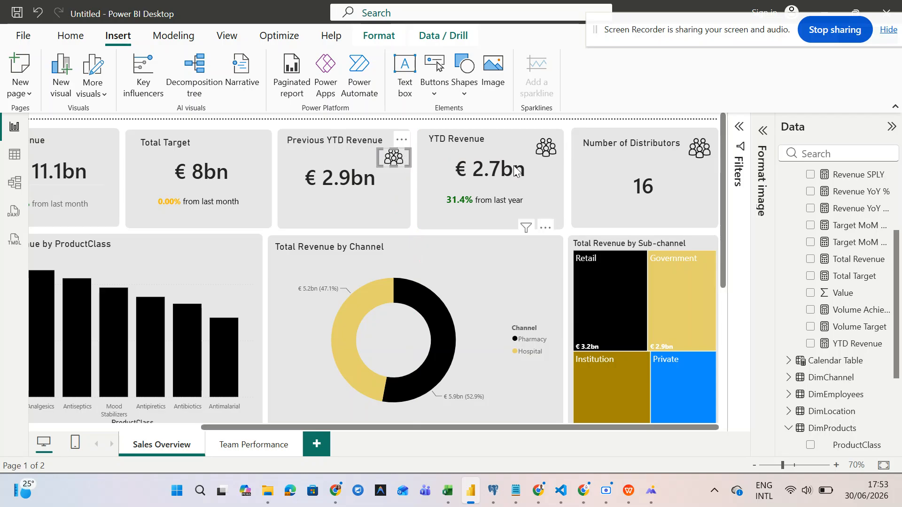
left_click(558, 149)
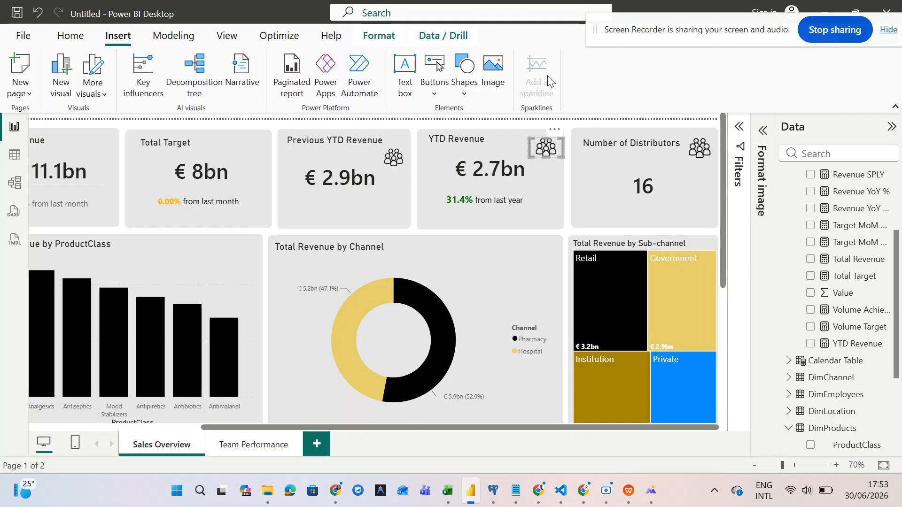
- Swap the YTD Revenue icon to icons8-date-to-50 and clear the Previous YTD Revenue icon's image
left_click(764, 134)
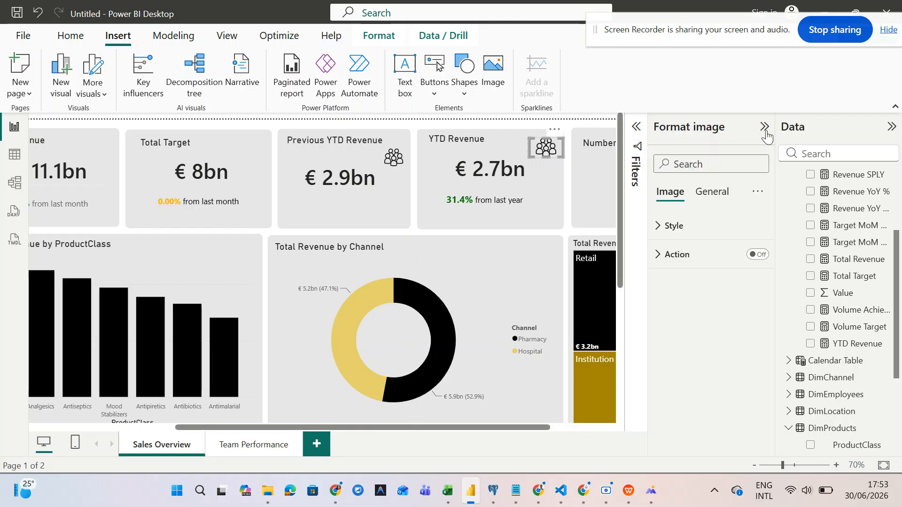
left_click(721, 192)
left_click(669, 192)
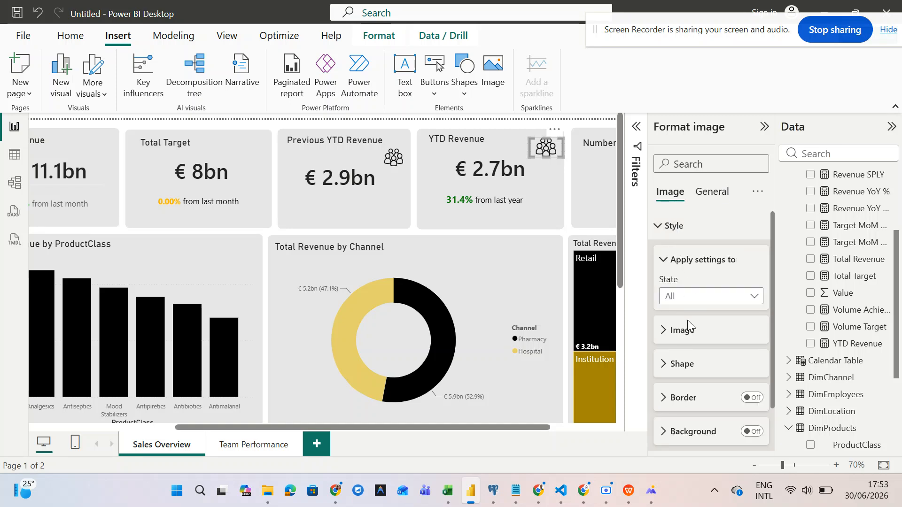
scroll(687, 320, "down", 1)
left_click(667, 313)
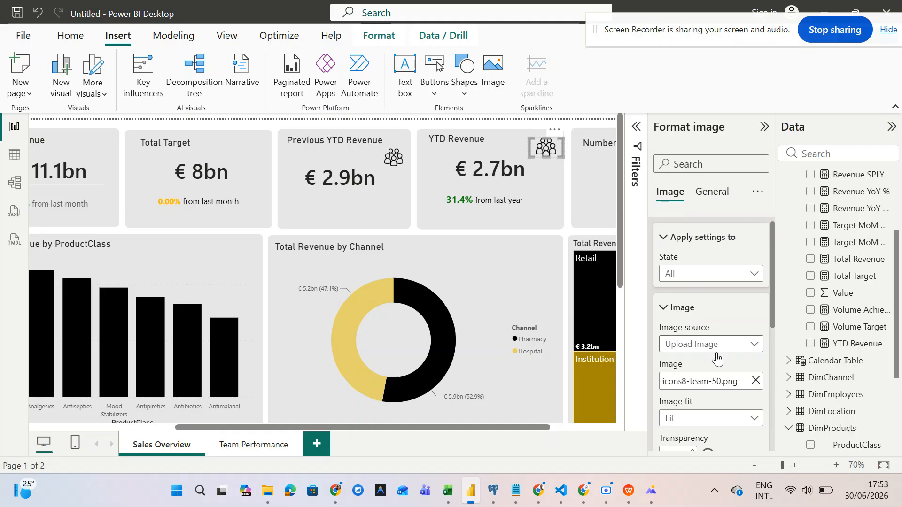
left_click(756, 380)
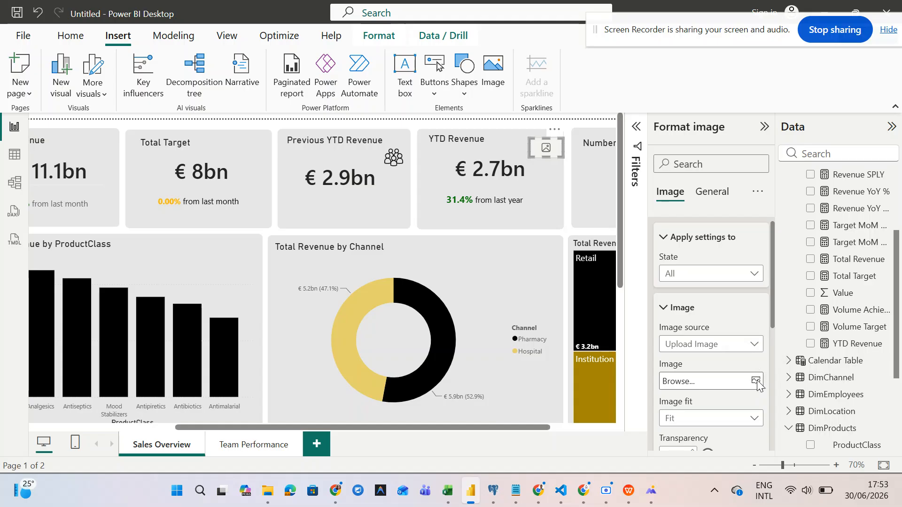
left_click(756, 381)
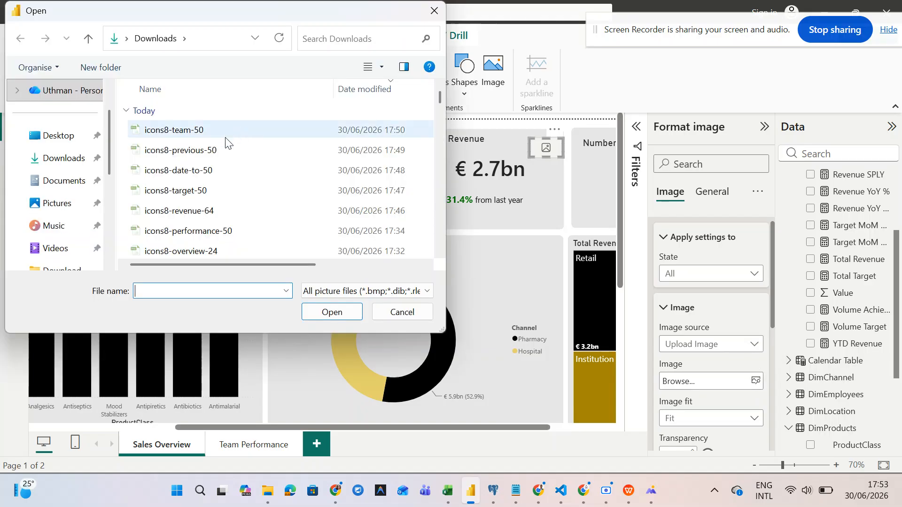
left_click(212, 169)
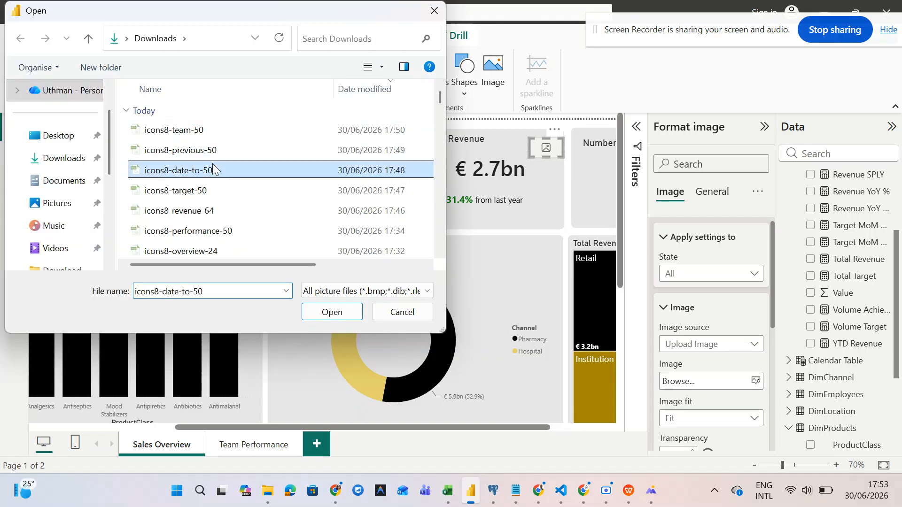
left_click(318, 310)
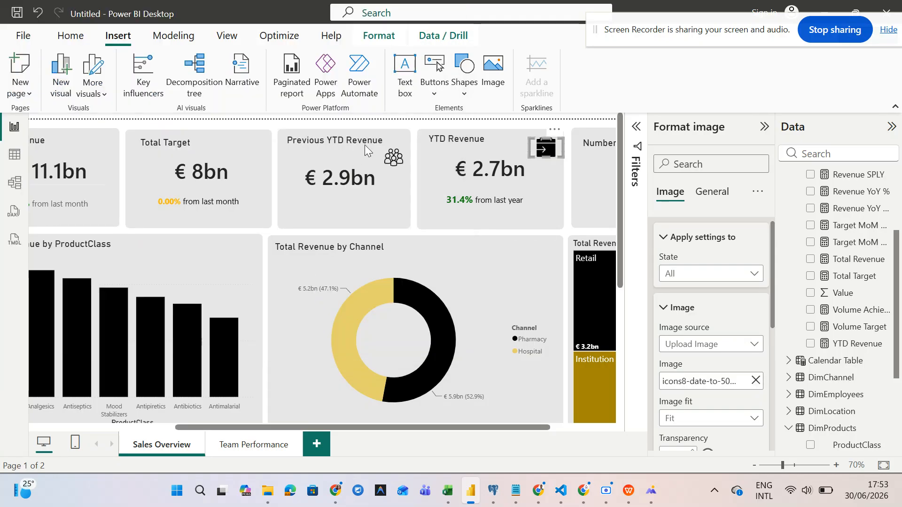
left_click(392, 155)
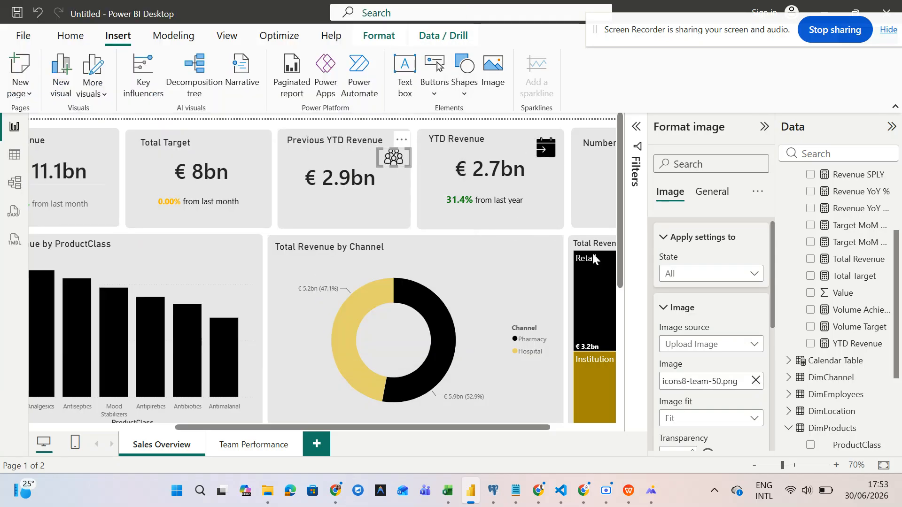
left_click(757, 381)
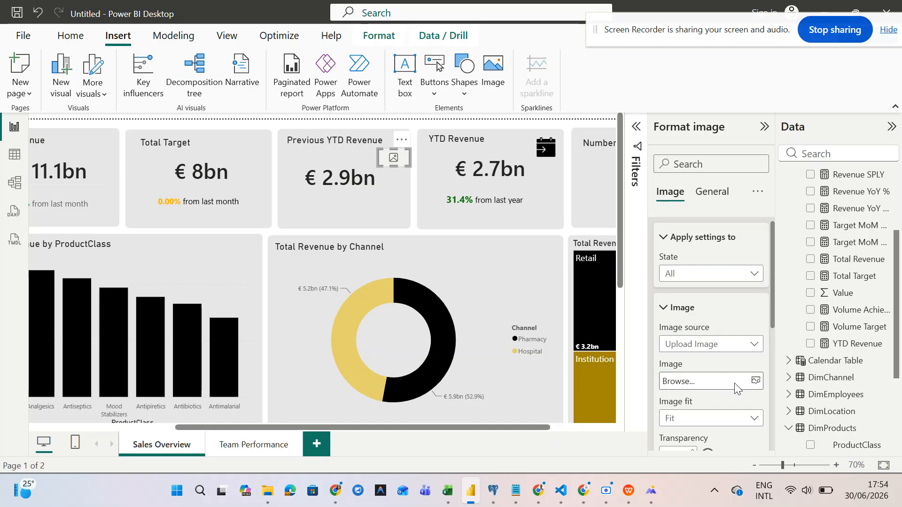
- Load icons8-previous-50 into the Previous YTD Revenue card's icon
left_click(758, 382)
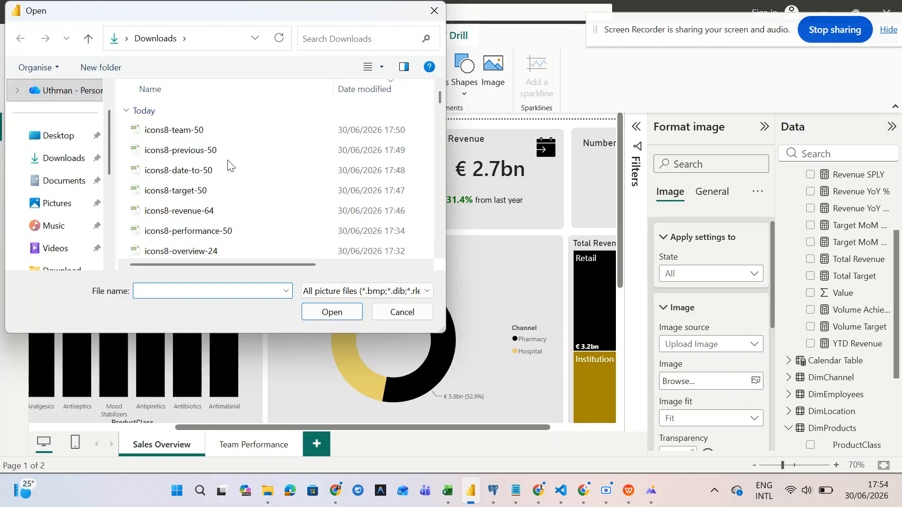
scroll(227, 160, "down", 1)
scroll(230, 145, "up", 1)
left_click(227, 148)
left_click(331, 311)
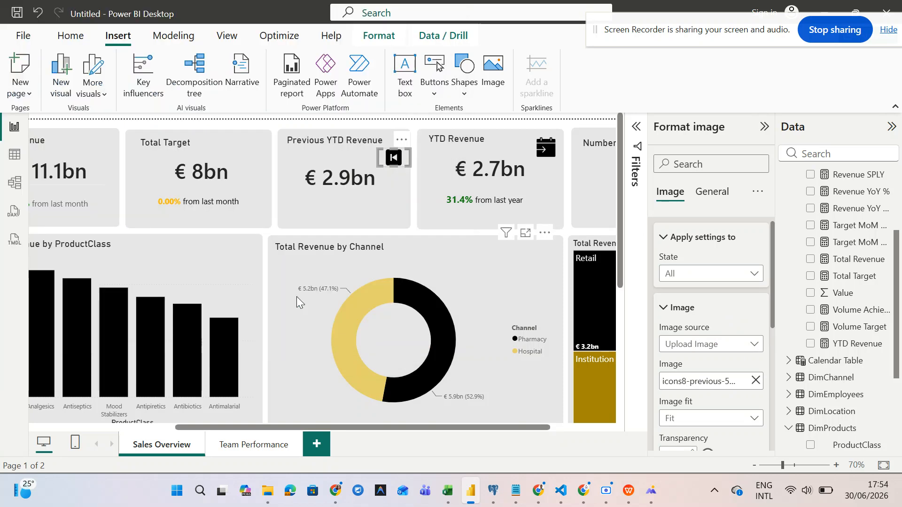
- Paste an icon copy onto Total Target, swap it to icons8-target-50, and enlarge it
key("ctrl+v")
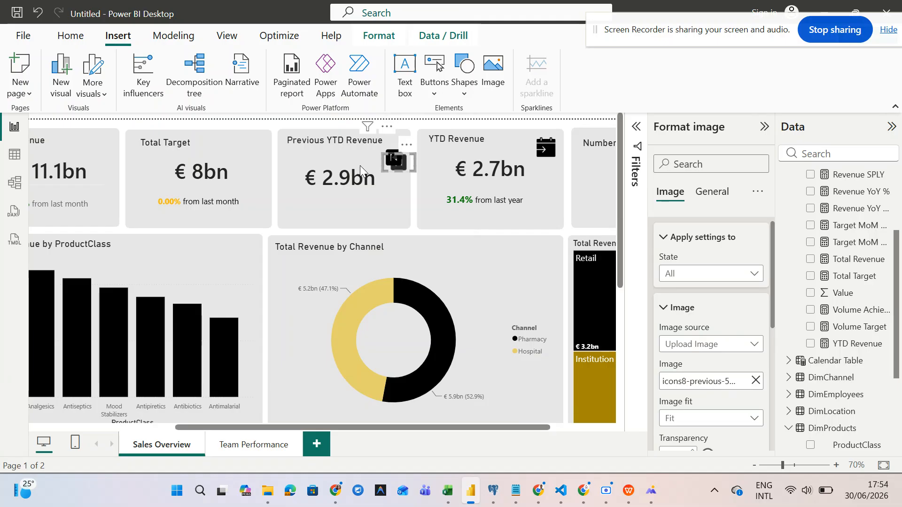
left_click_drag(389, 162, 254, 155)
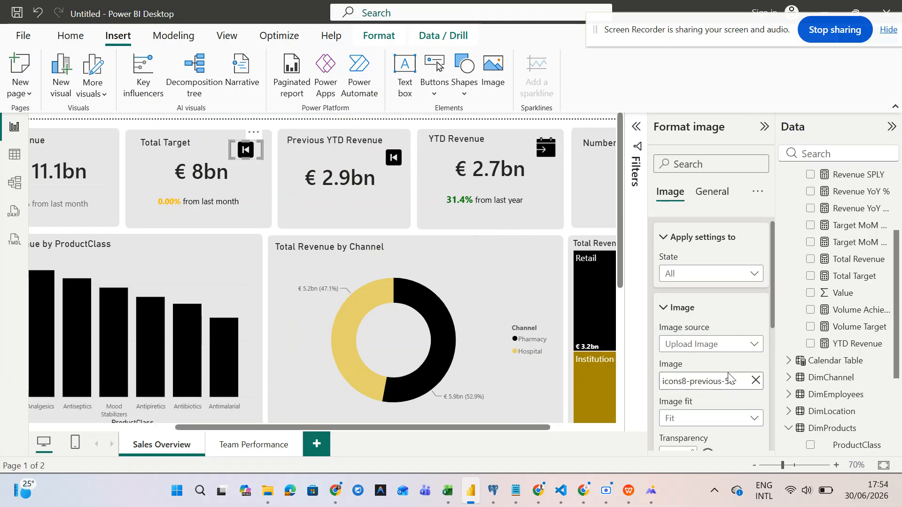
left_click(754, 381)
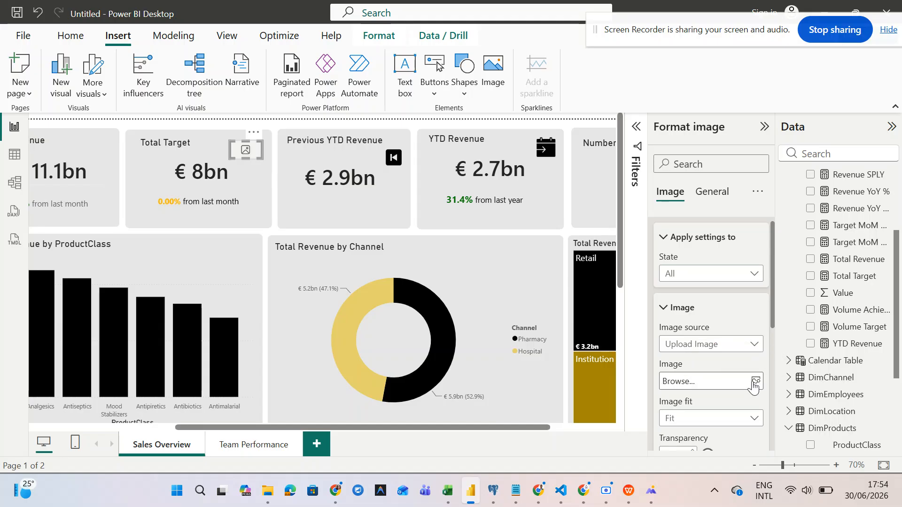
left_click(755, 382)
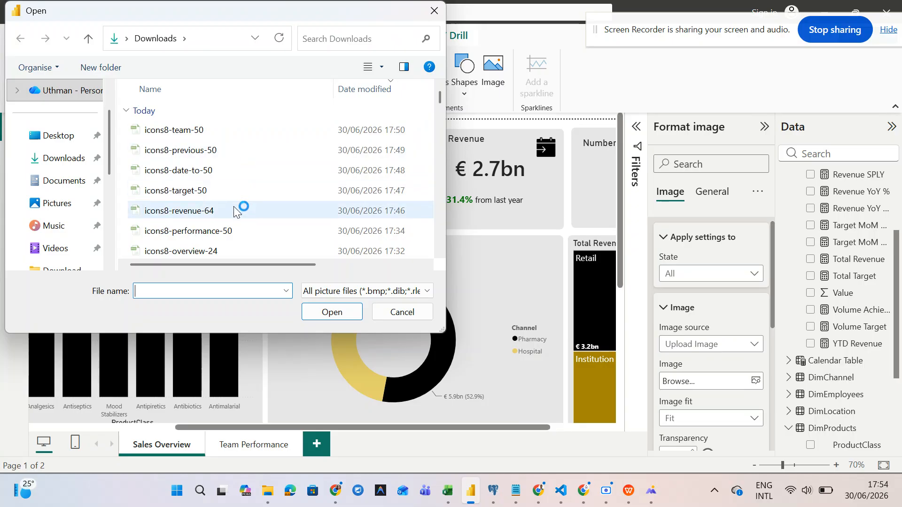
left_click(234, 191)
left_click(326, 312)
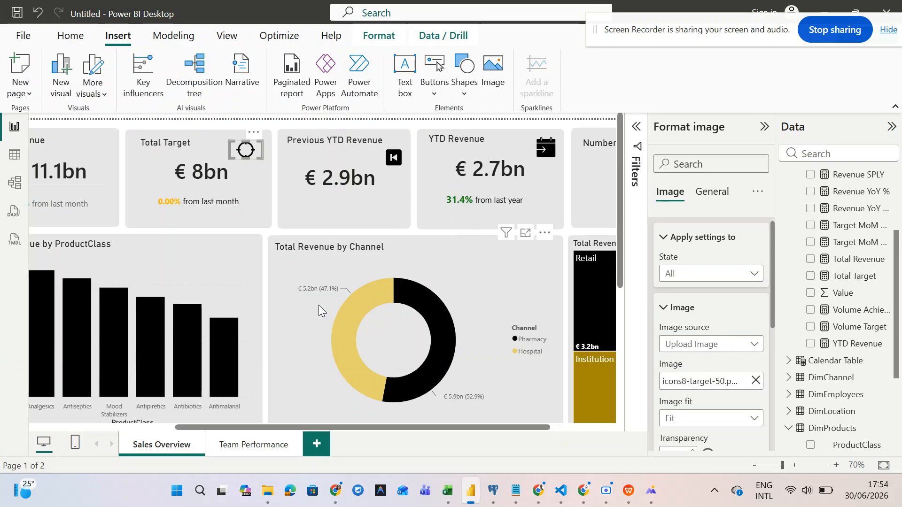
left_click_drag(261, 160, 261, 162)
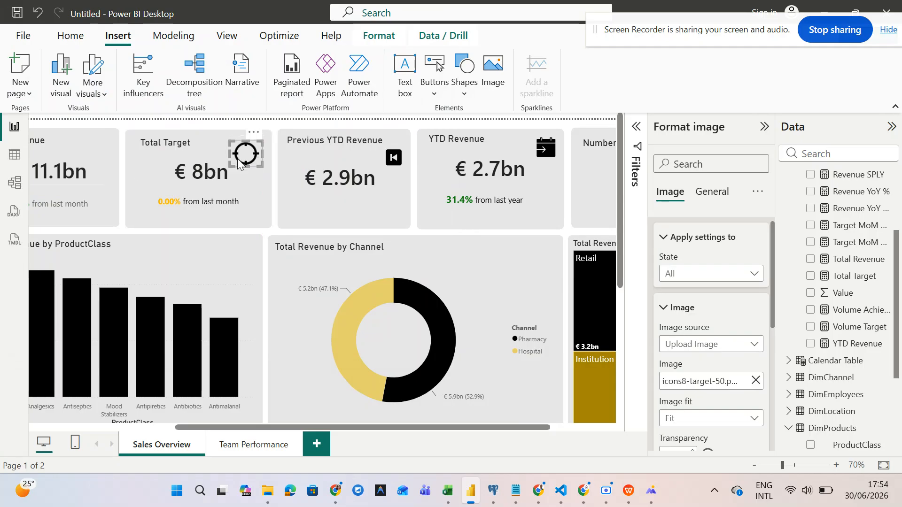
- Duplicate the target icon onto the Total Revenue card
key("ctrl+v")
left_click_drag(247, 160, 94, 147)
scroll(103, 191, "left", 5)
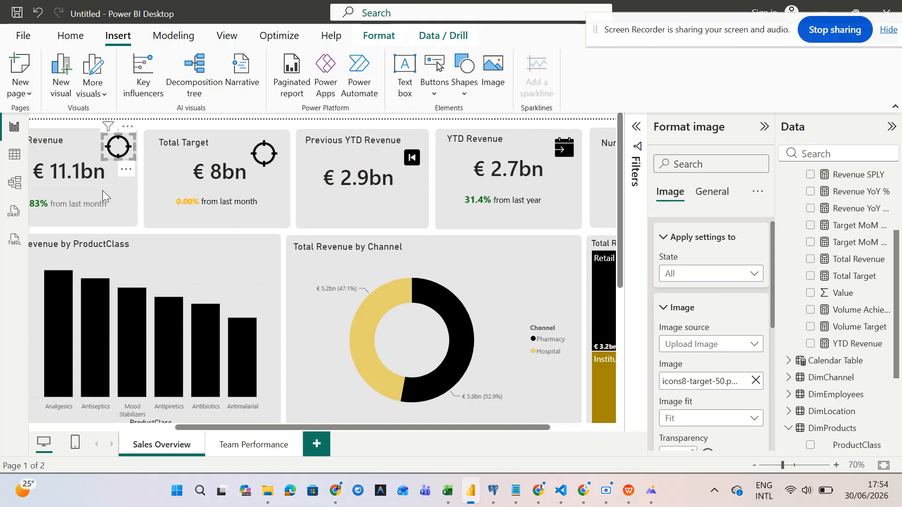
- Replace the Total Revenue card's image with the icons8-revenue-64 money-bag icon
left_click(756, 380)
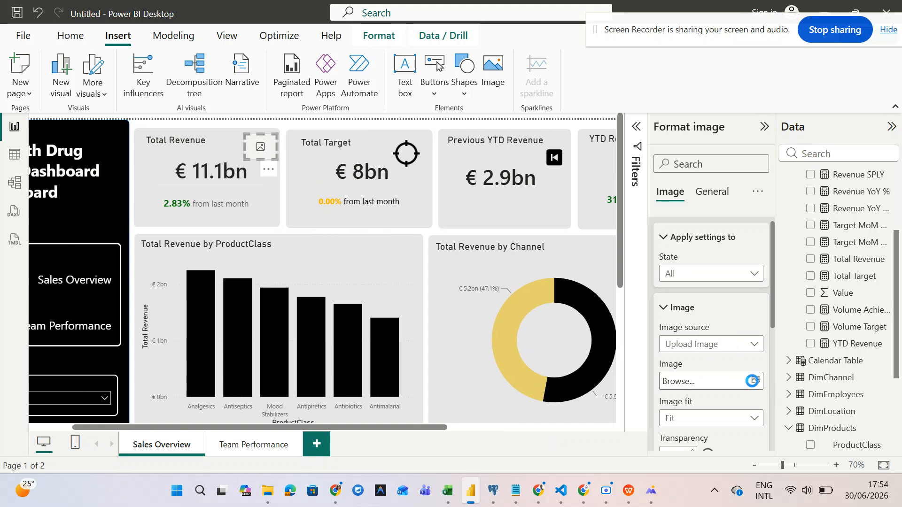
left_click(752, 380)
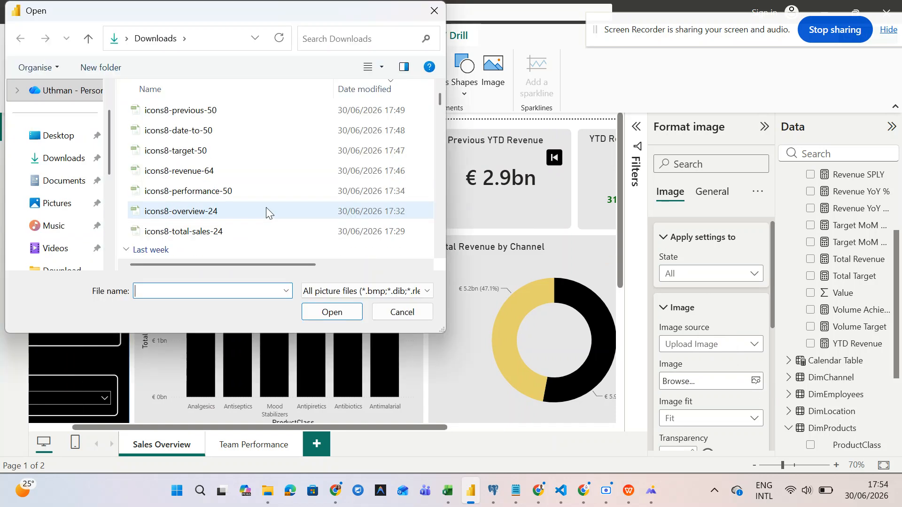
left_click(232, 228)
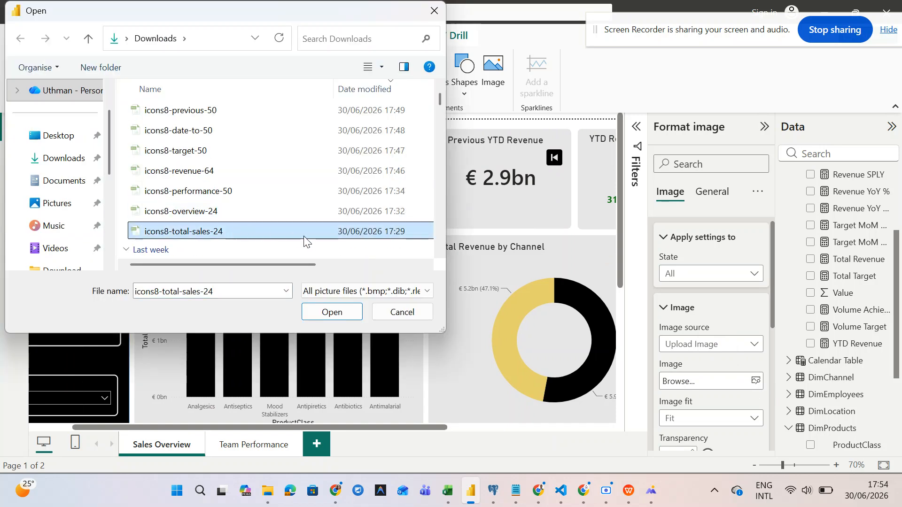
left_click(291, 187)
left_click(290, 170)
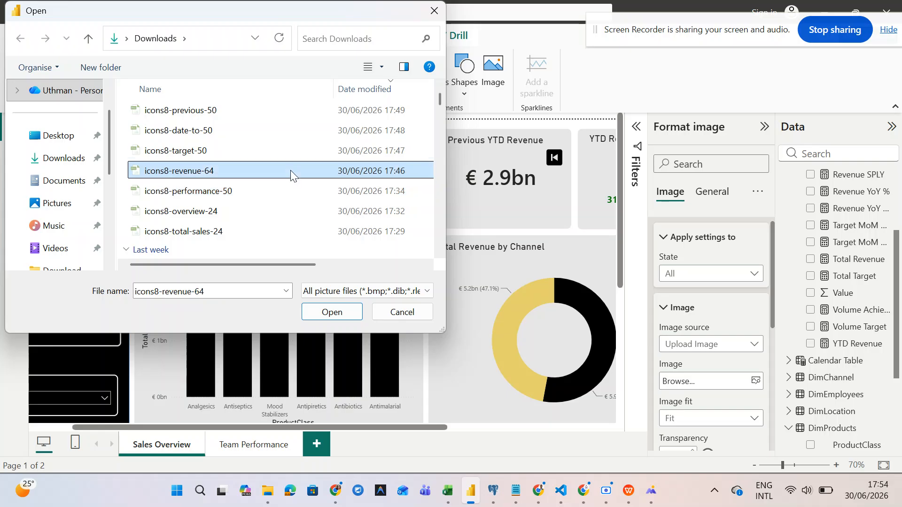
left_click(346, 308)
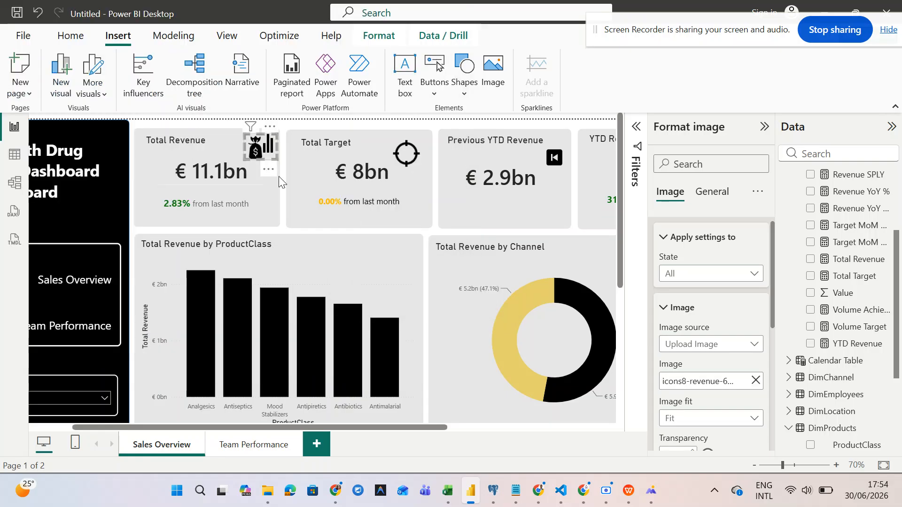
- Resize the money-bag icon's frame to fit the Total Revenue card
scroll(278, 177, "up", 3)
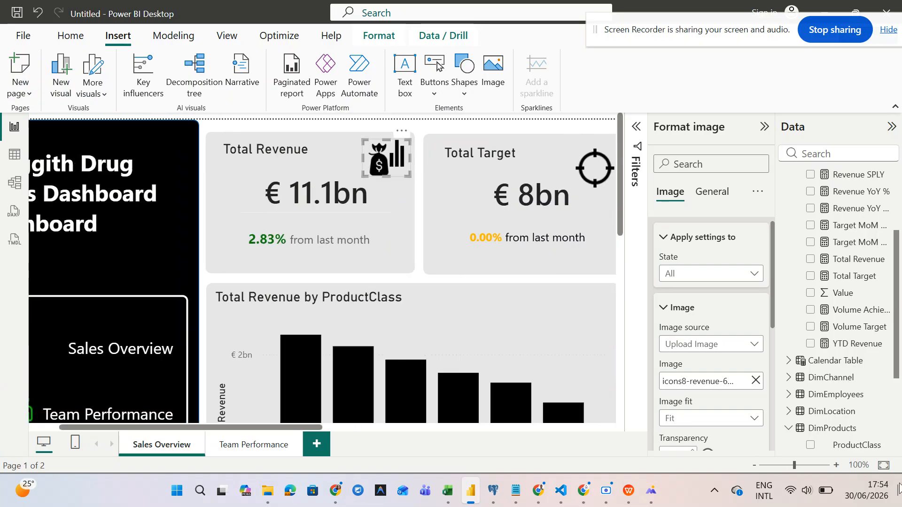
left_click(884, 468)
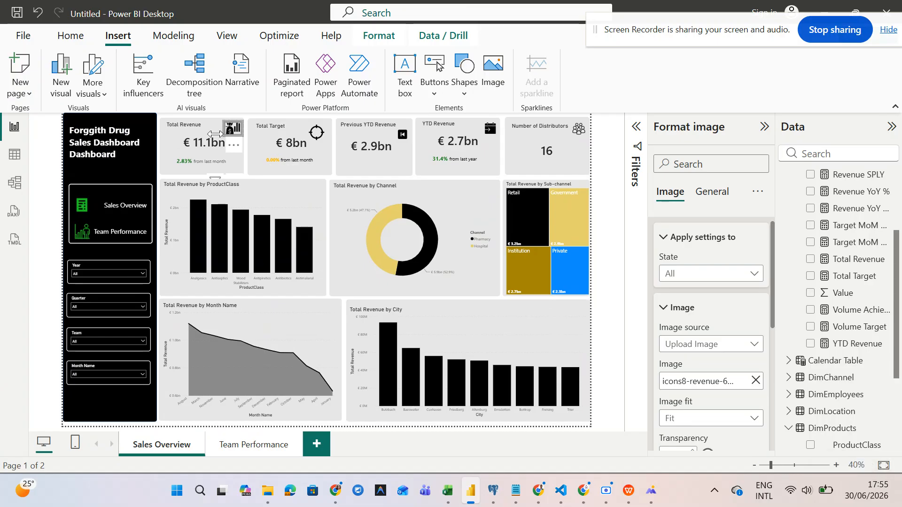
scroll(216, 134, "up", 3)
scroll(238, 151, "up", 3)
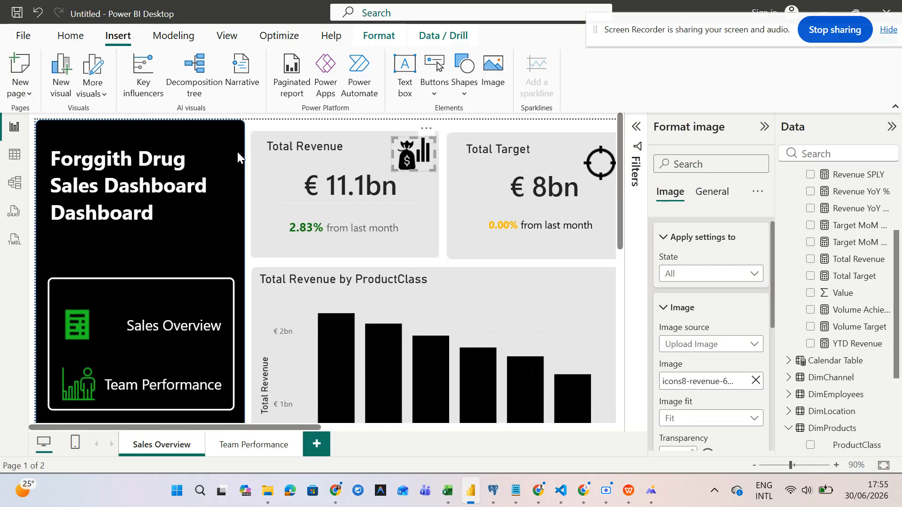
left_click_drag(481, 179, 474, 180)
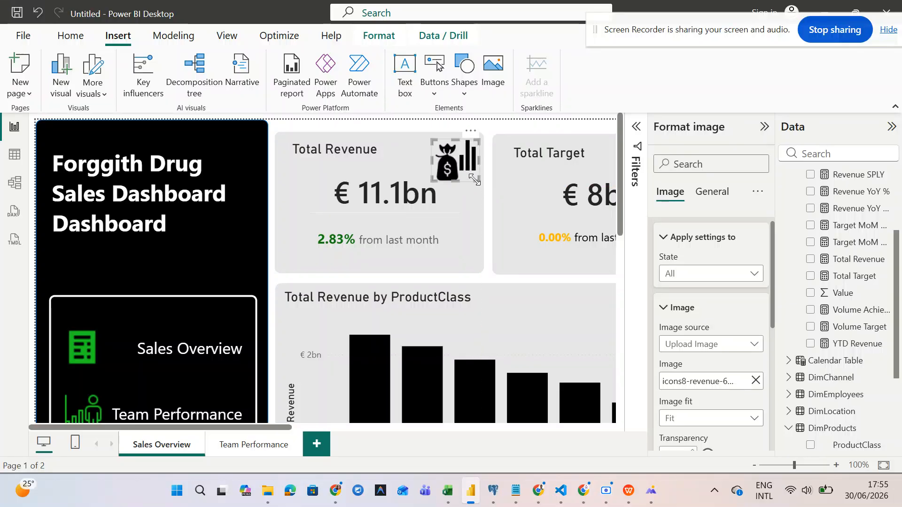
left_click_drag(431, 161, 451, 150)
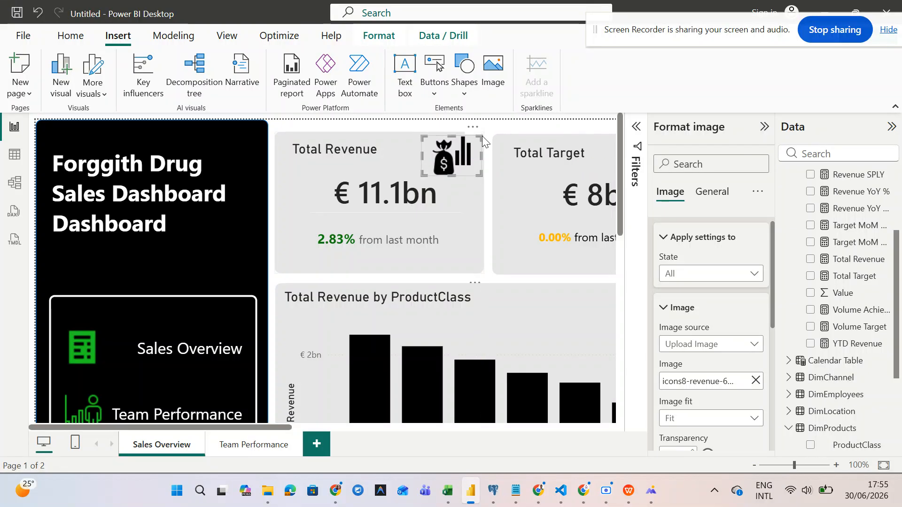
left_click_drag(479, 137, 477, 139)
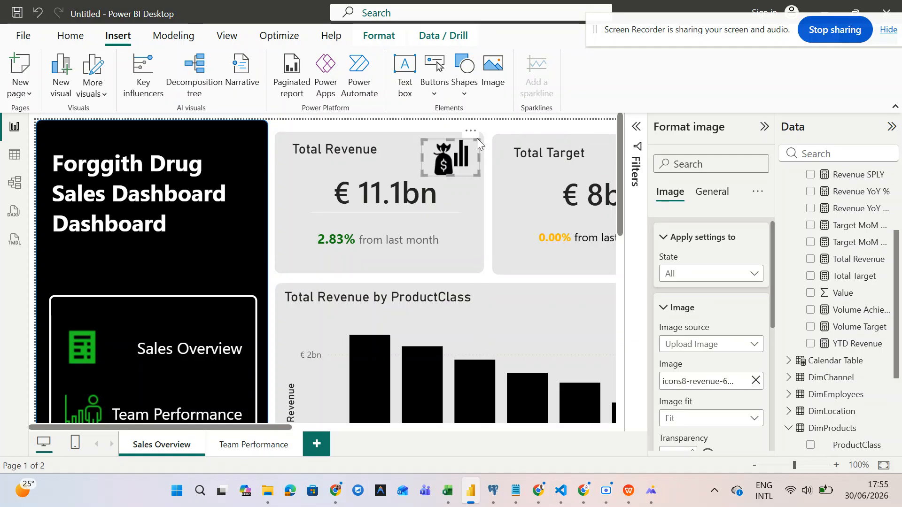
- Resize the Total Target icon, then enlarge and nudge the Previous YTD Revenue arrow icon
scroll(525, 203, "right", 5)
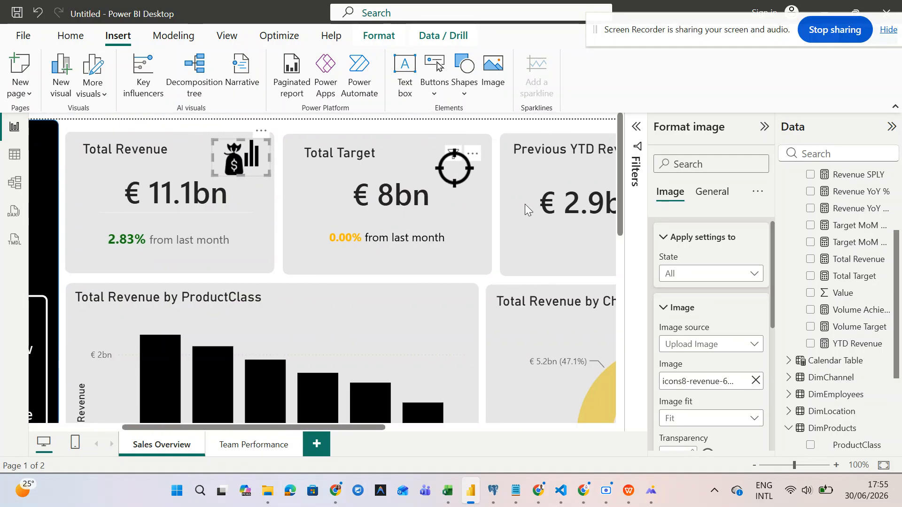
left_click(456, 172)
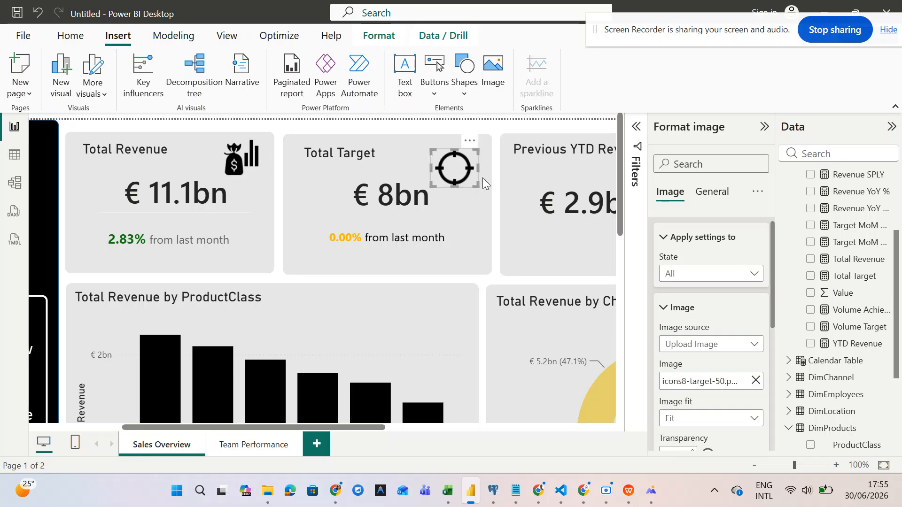
left_click_drag(475, 185, 470, 165)
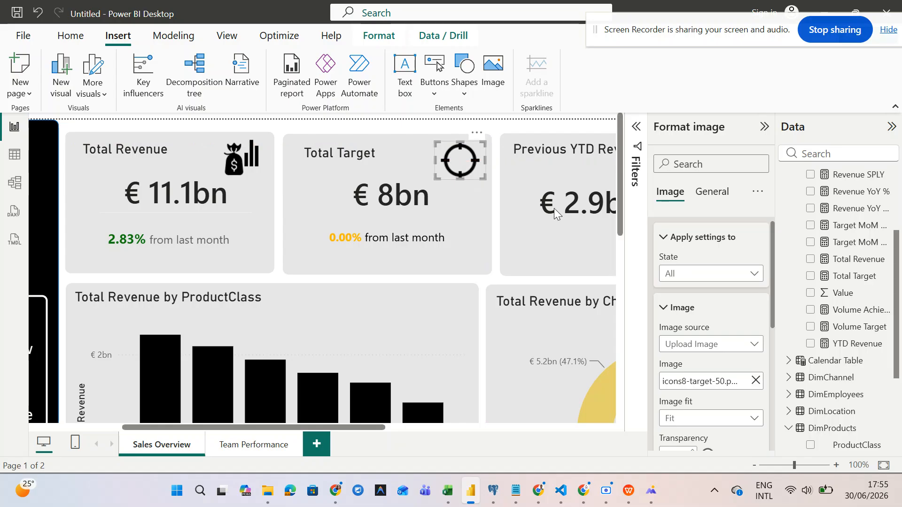
scroll(554, 207, "right", 5)
left_click(505, 175)
left_click_drag(530, 186, 515, 172)
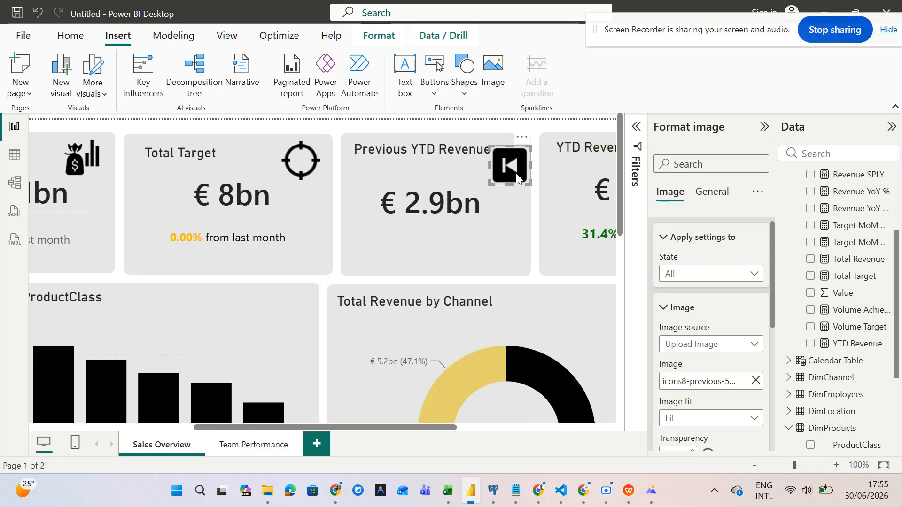
key("Left")
key("Left")
key("Down")
key("Down")
key("Down")
key("Down")
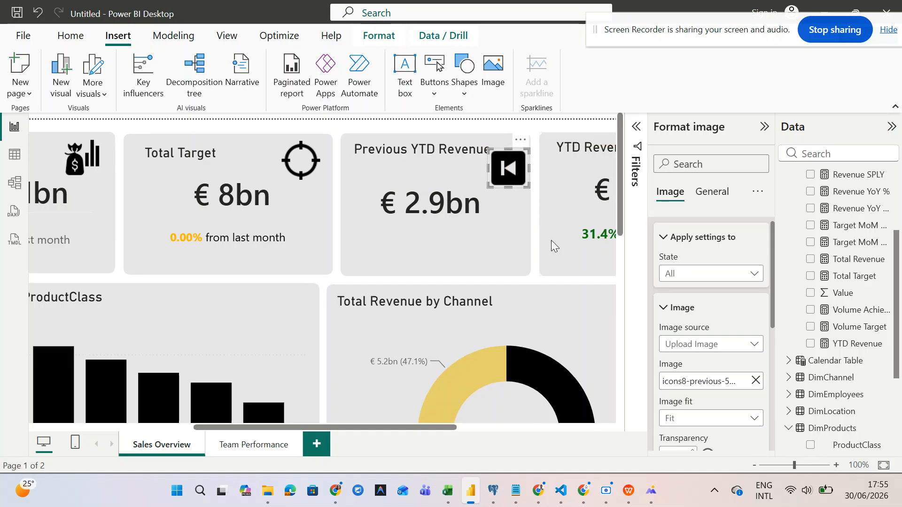
- Reposition the YTD Revenue calendar icon and the Previous YTD Revenue arrow icon
scroll(551, 240, "right", 5)
left_click(536, 162)
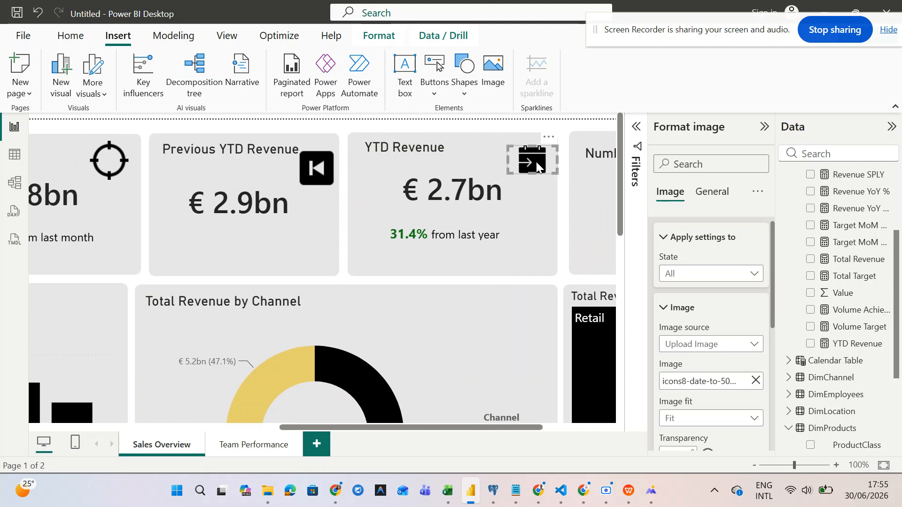
mouse_move(534, 161)
left_mouse_down()
mouse_move(528, 158)
mouse_move(544, 177)
mouse_move(535, 173)
left_mouse_up()
left_click(314, 162)
mouse_move(315, 162)
left_mouse_down()
mouse_move(322, 165)
mouse_move(309, 162)
left_mouse_up()
scroll(473, 201, "right", 3)
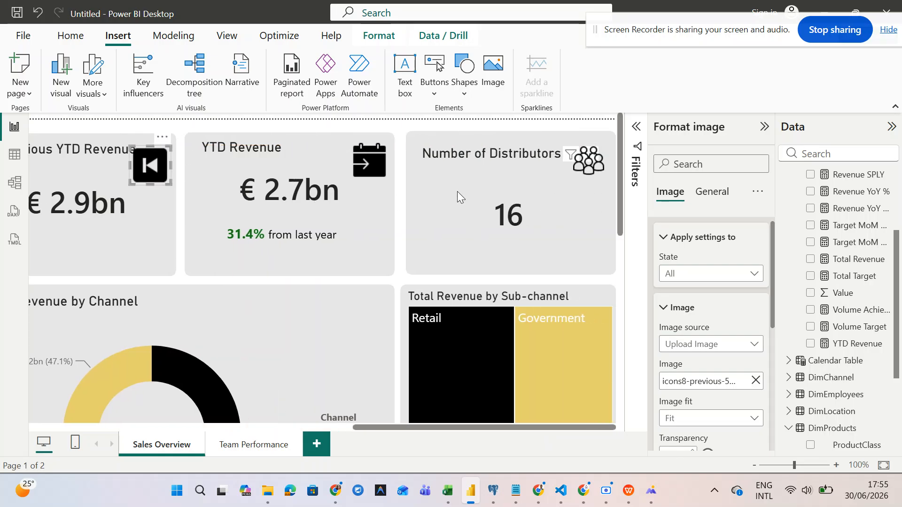
- Nudge the calendar icon left and down, and move the distributors icon lower
left_click(375, 175)
key("Left")
key("Left")
key("Left")
key("Left")
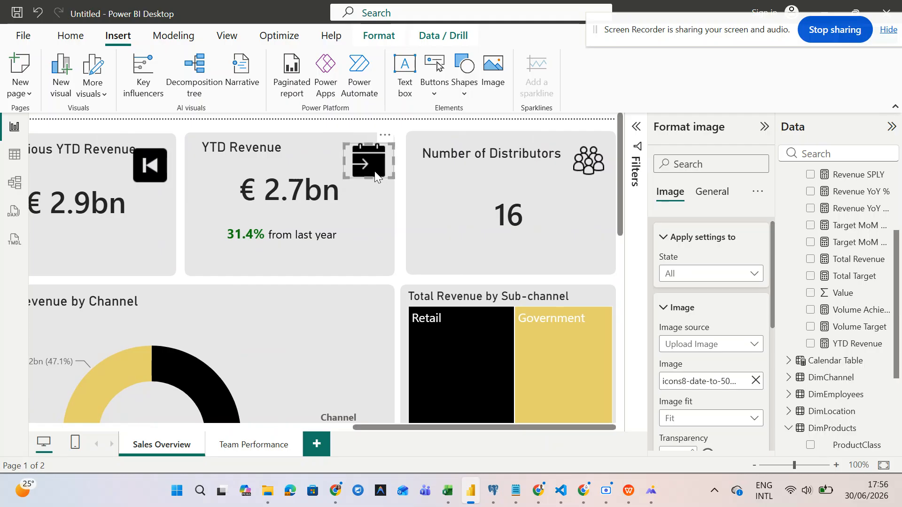
key("Down")
key("Down")
key("Down")
key("Down")
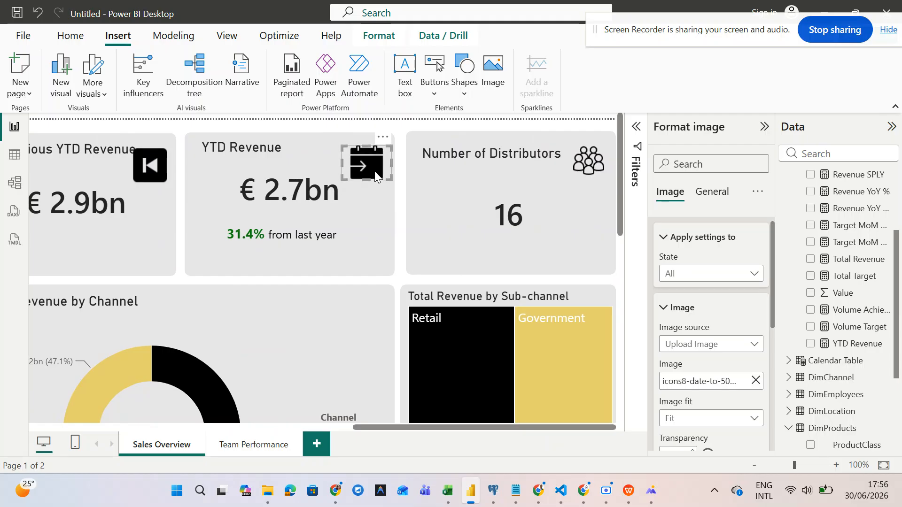
left_click_drag(598, 163, 565, 187)
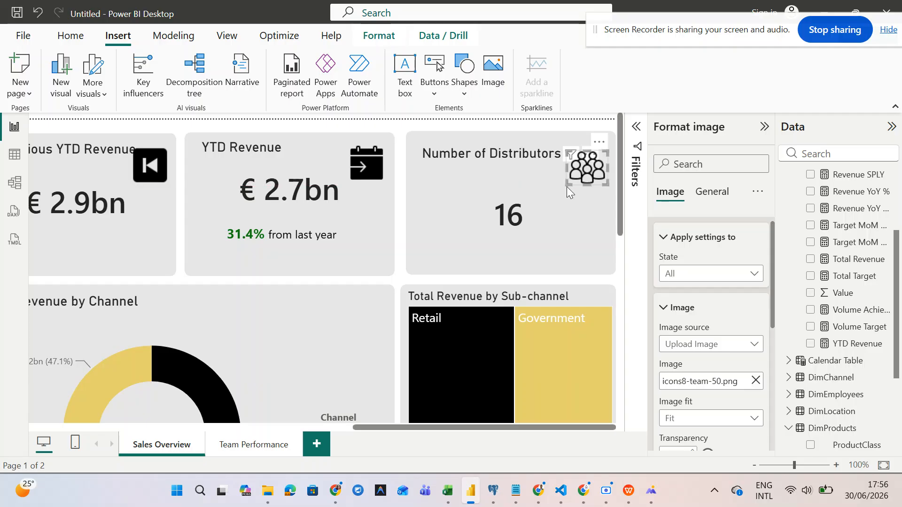
- Narrow the Previous YTD Revenue card, shift its arrow icon right and down, and fit the page
left_click(71, 151)
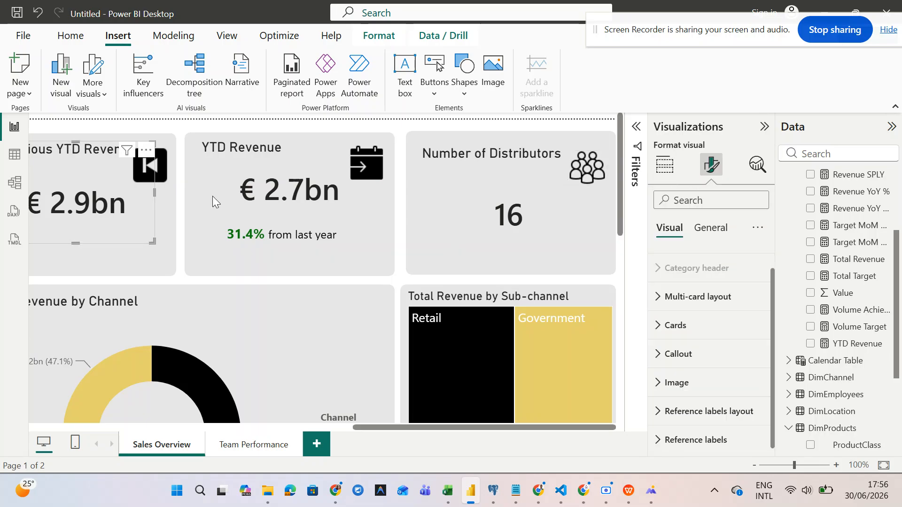
left_click_drag(154, 193, 145, 211)
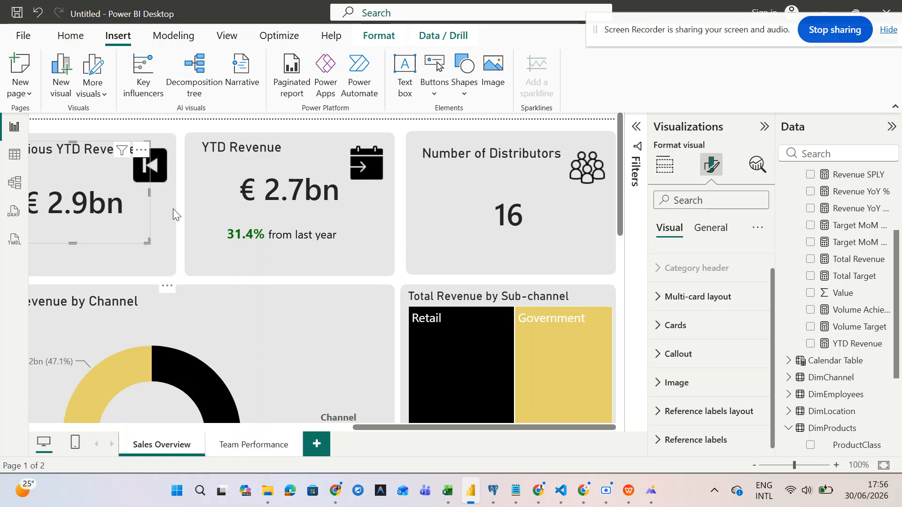
scroll(173, 208, "left", 3)
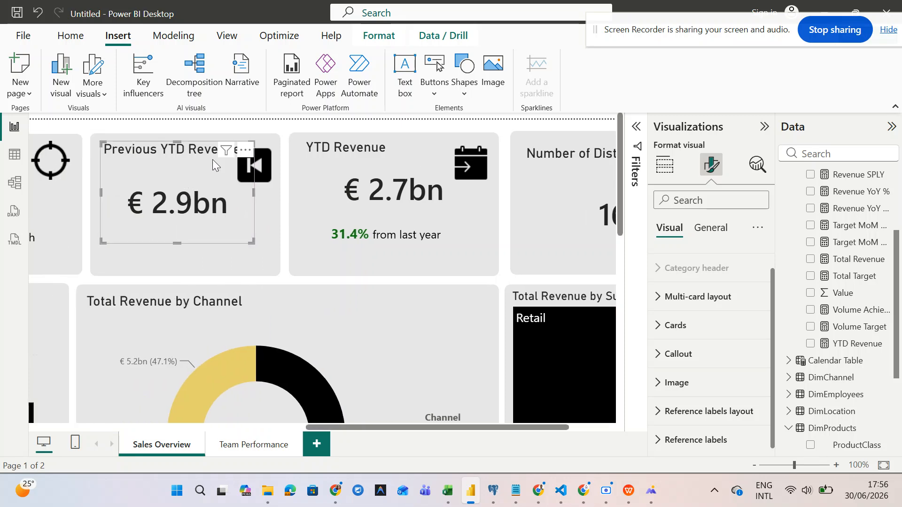
left_click(264, 162)
left_click_drag(264, 162, 273, 164)
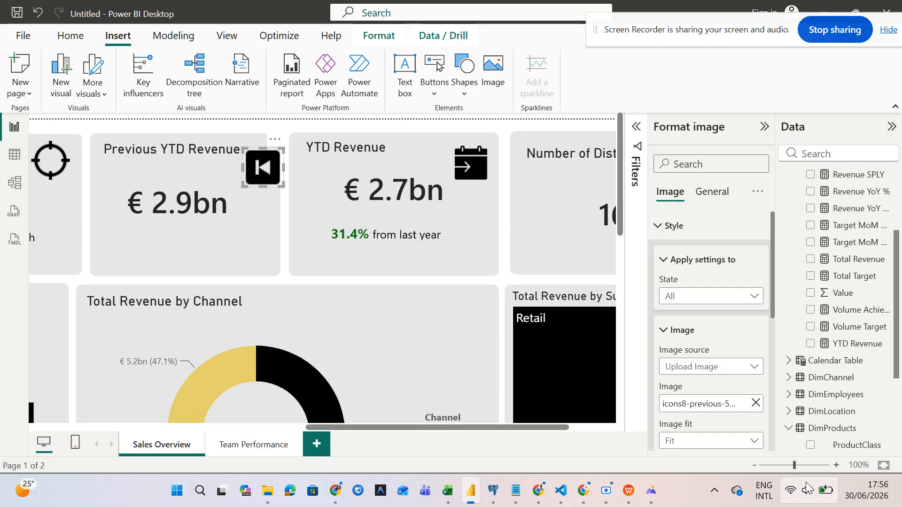
left_click(882, 472)
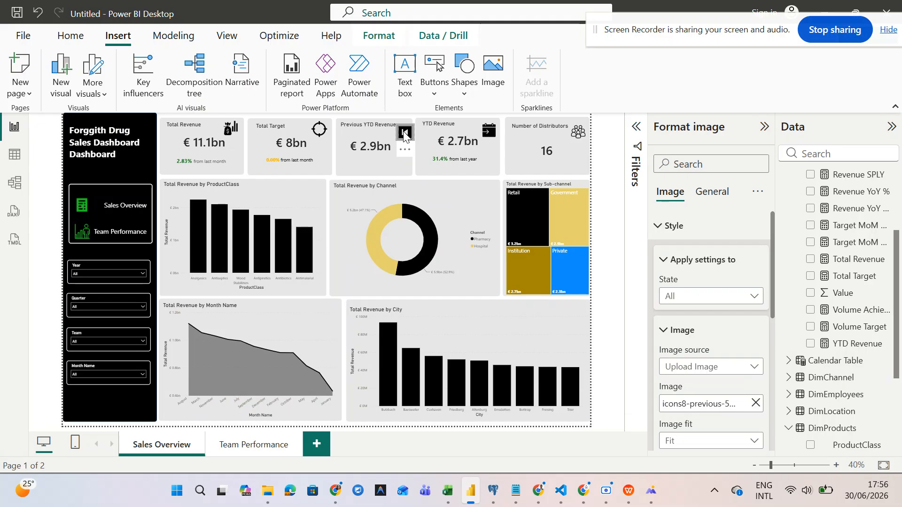
- Nudge the Previous YTD Revenue back-arrow icon down and left beside the € 2.9bn figure
left_click(494, 135)
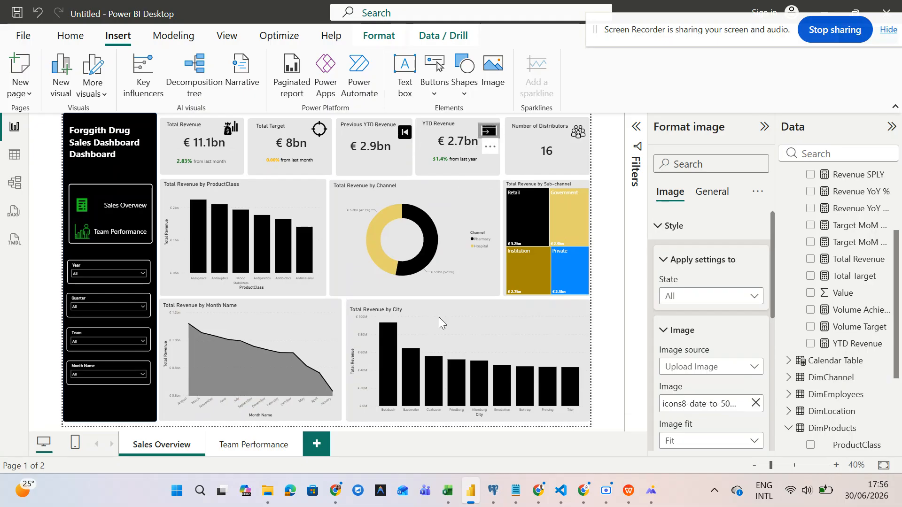
left_click(433, 331)
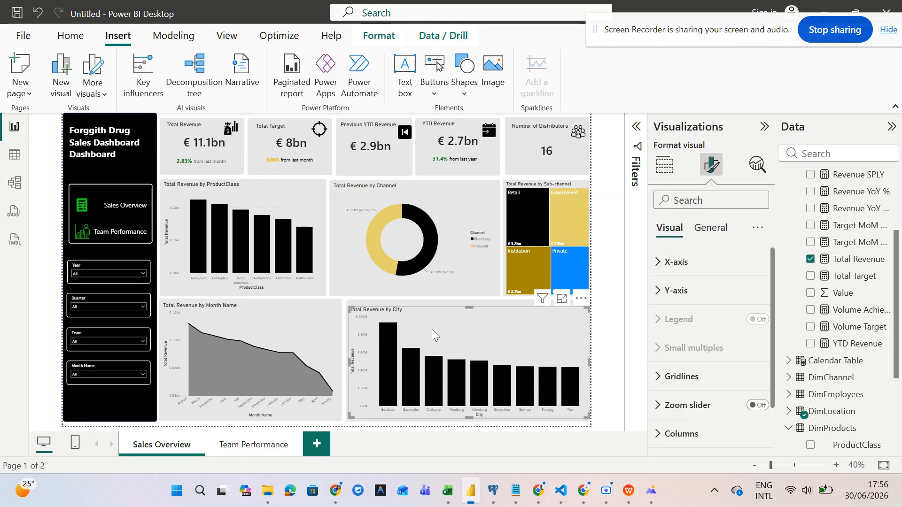
left_click(406, 131)
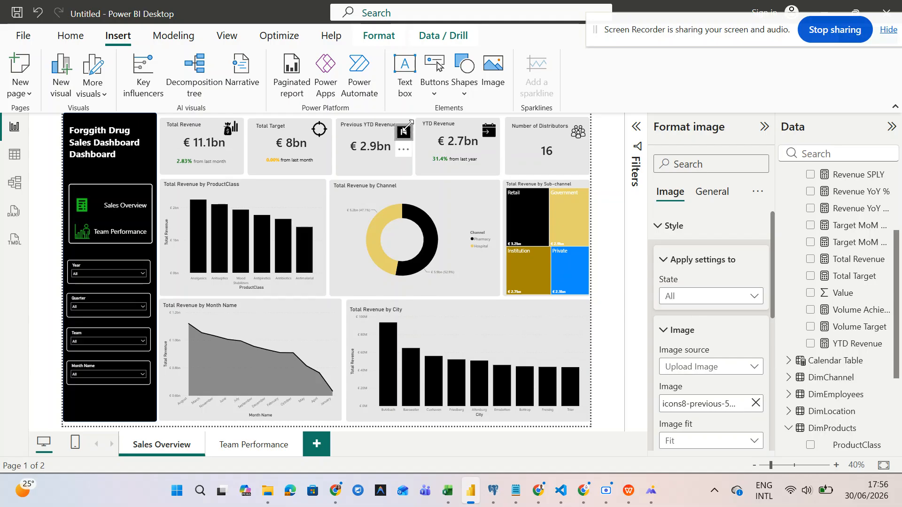
key("Down")
key("Down")
key("Down")
key("Left")
key("Left")
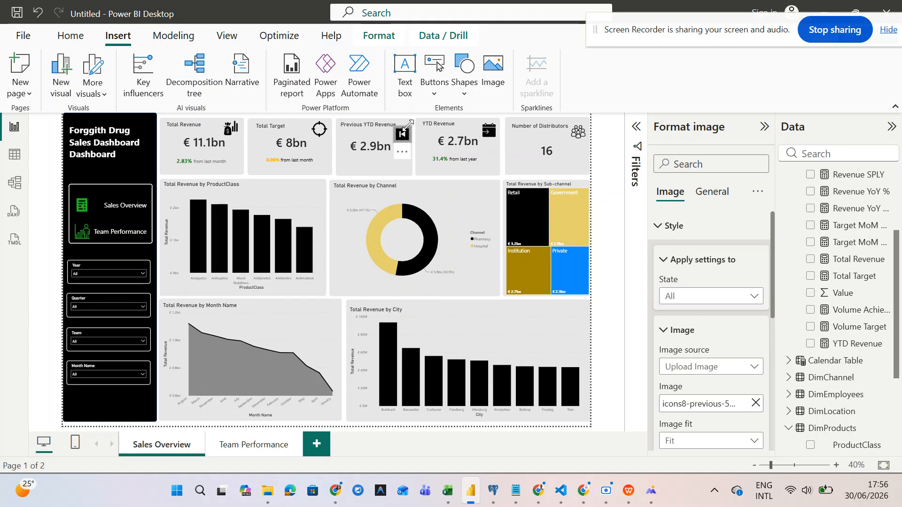
left_click(436, 345)
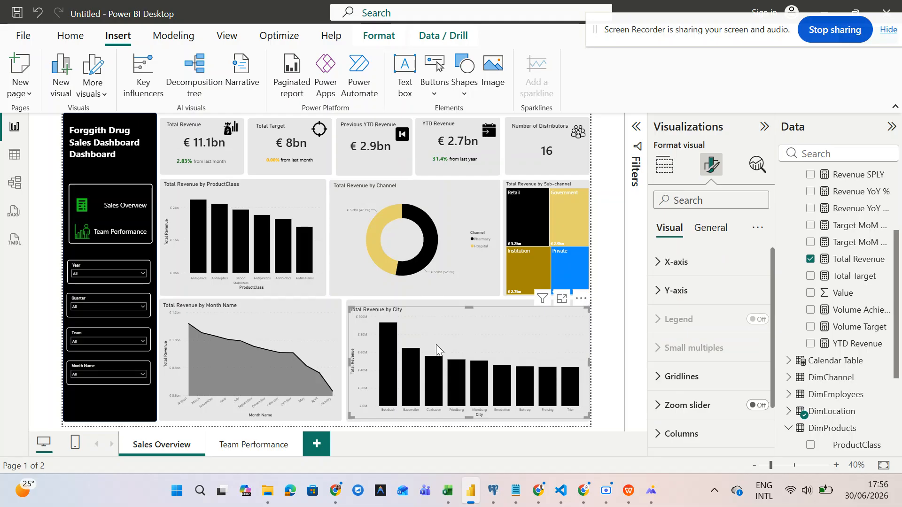
left_click(252, 446)
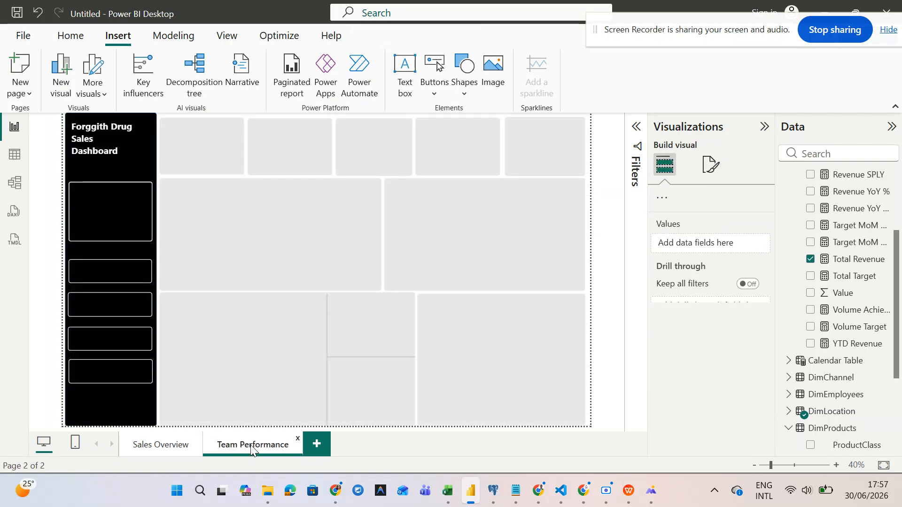
left_click(150, 449)
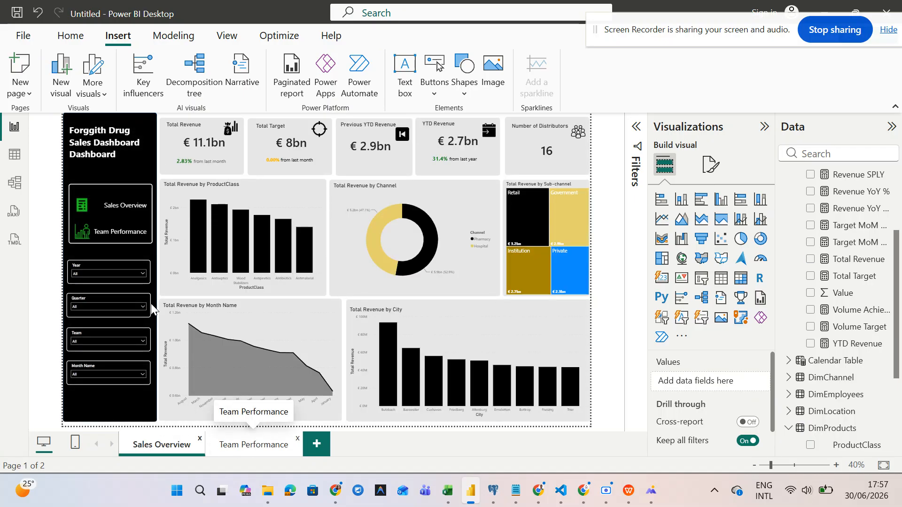
left_click(105, 234, "ctrl")
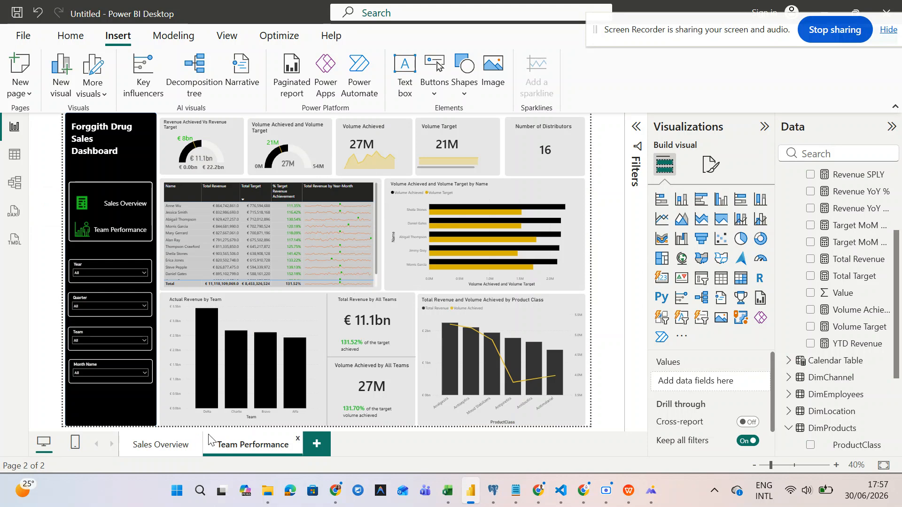
left_click(115, 211, "ctrl")
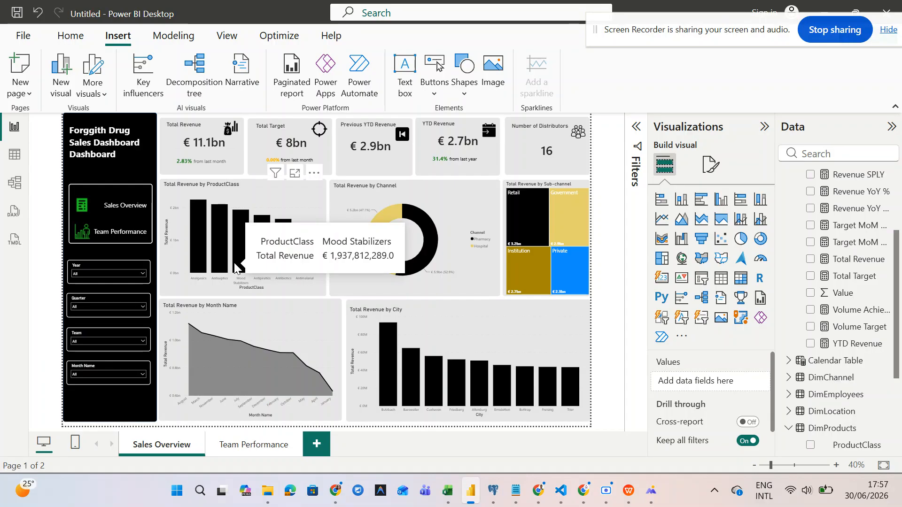
left_click(404, 135)
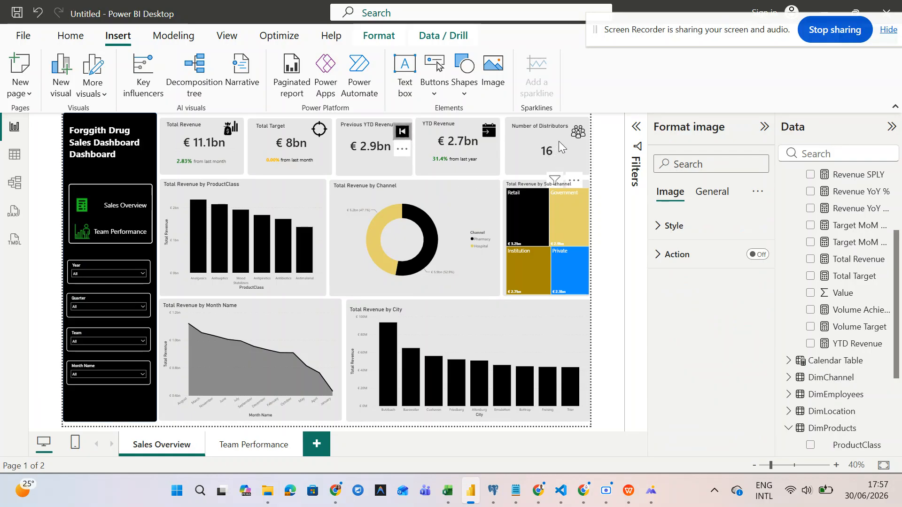
left_click(577, 135)
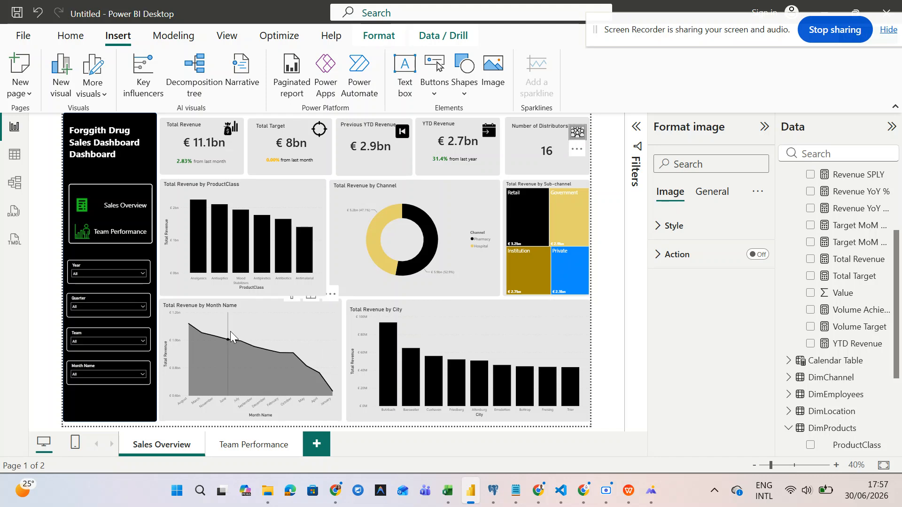
scroll(231, 331, "up", 2, "ctrl")
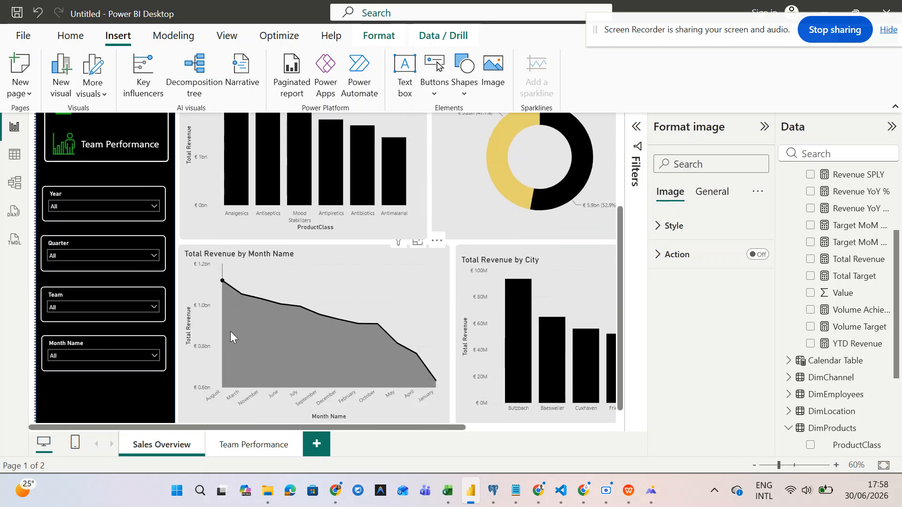
mouse_move(609, 502)
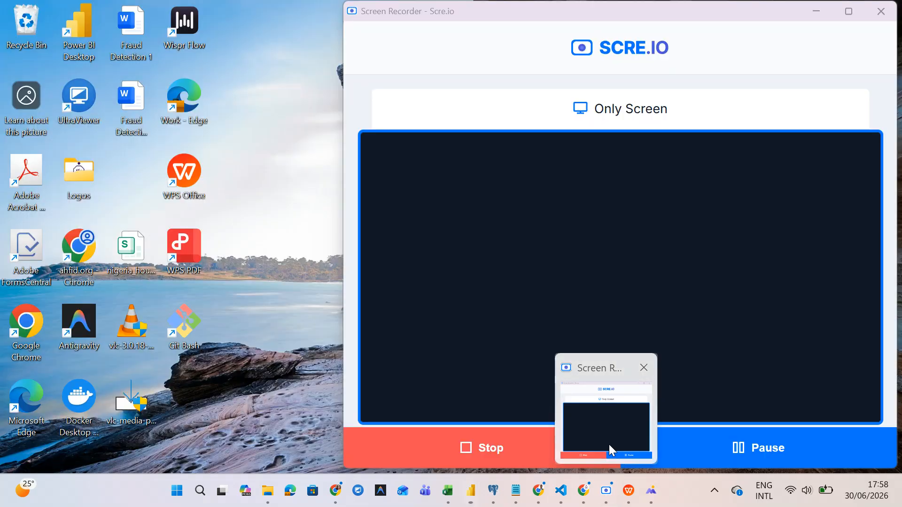
- Pause and then resume the Scre.io screen recording
left_click(608, 444)
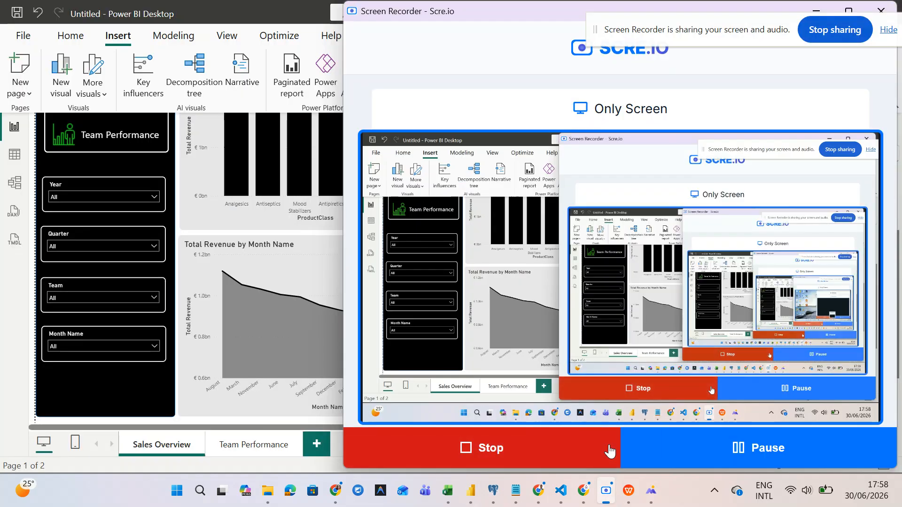
left_click(695, 455)
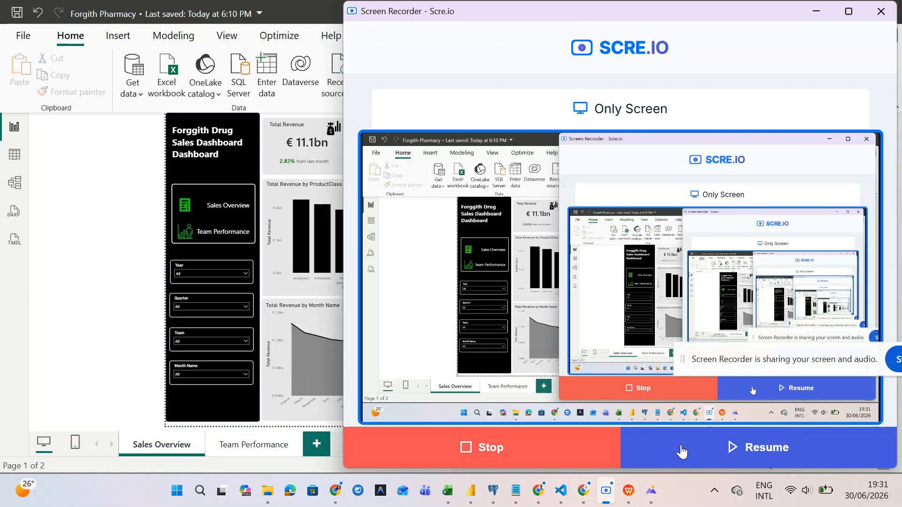
left_click(681, 454)
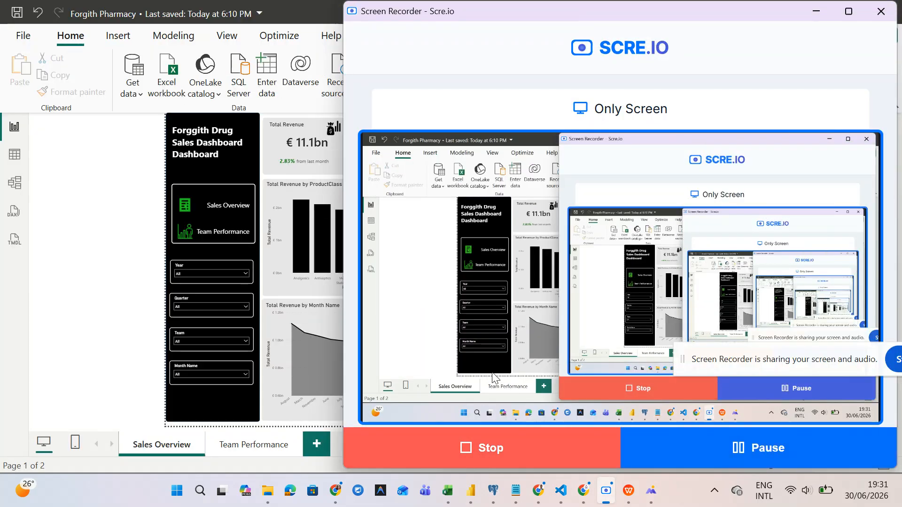
- Return to the Power BI report and start publishing it from the Home ribbon
left_click(280, 292)
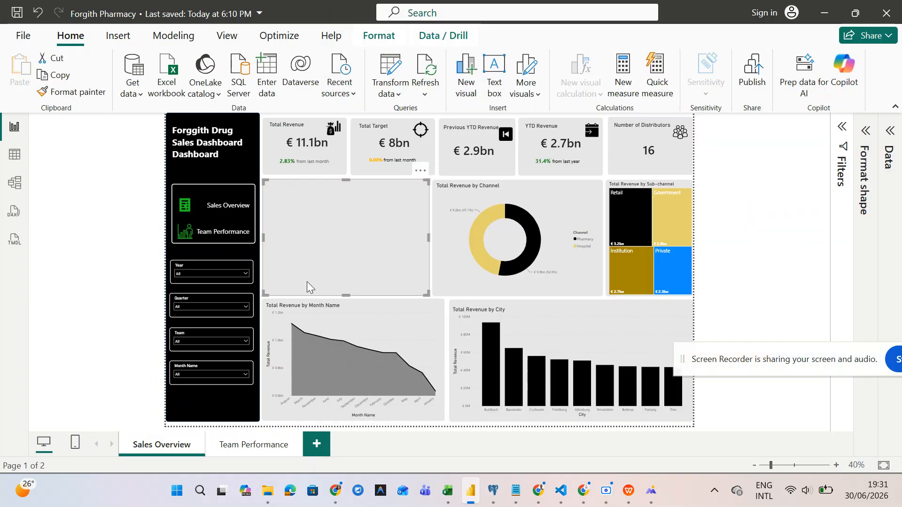
left_click(450, 260)
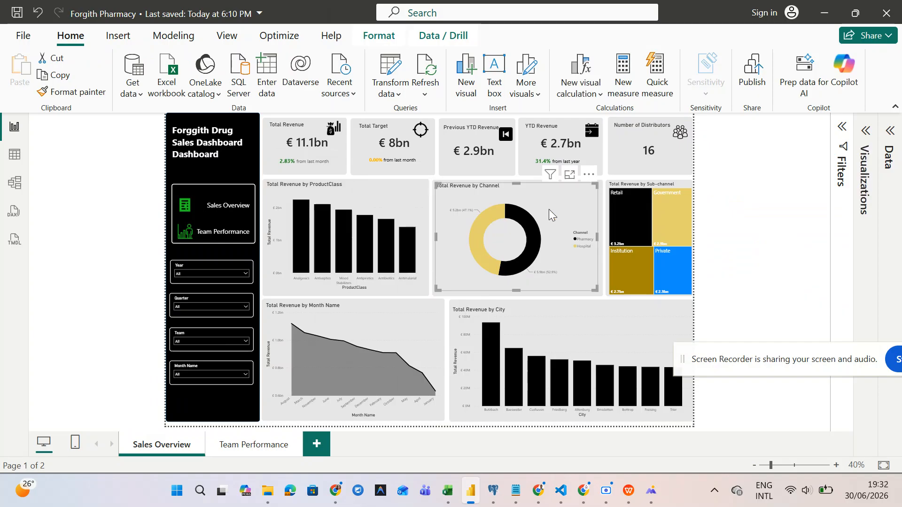
left_click(628, 153)
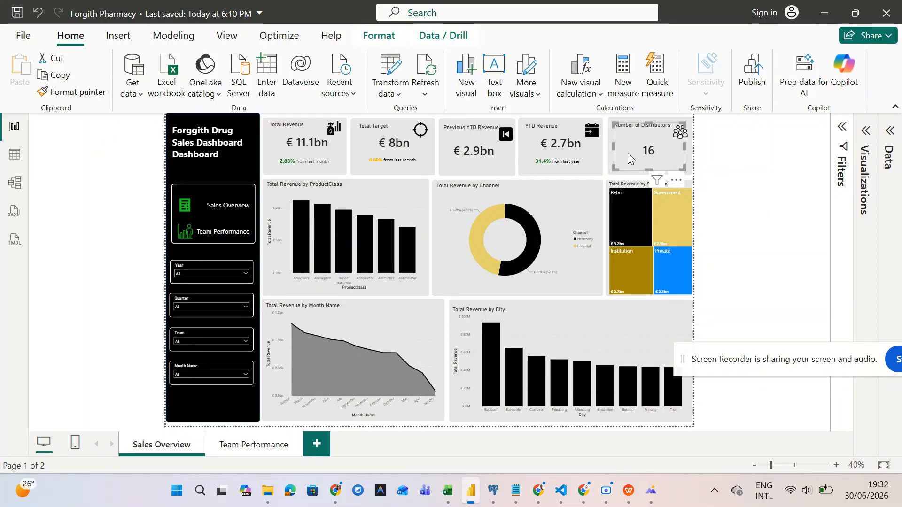
left_click(750, 80)
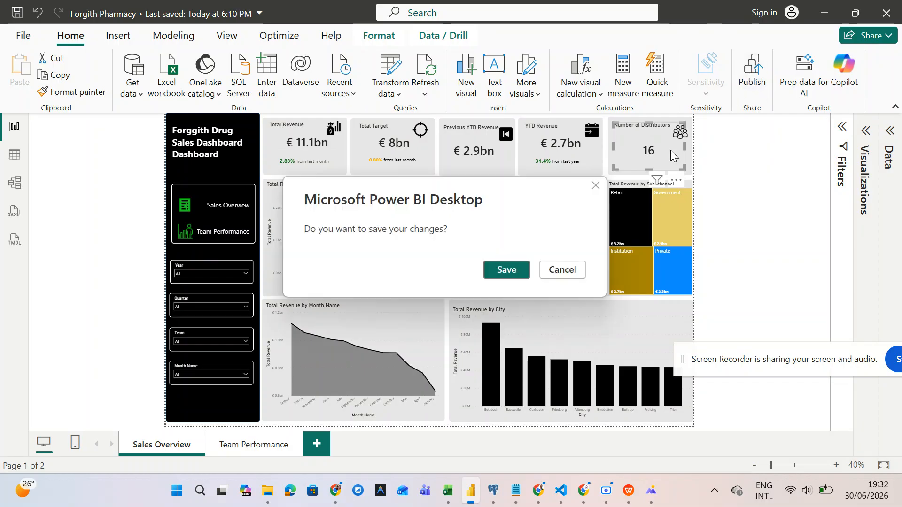
- Save the Forgith Pharmacy report changes and continue sign-in with the pre-filled email
left_click(507, 270)
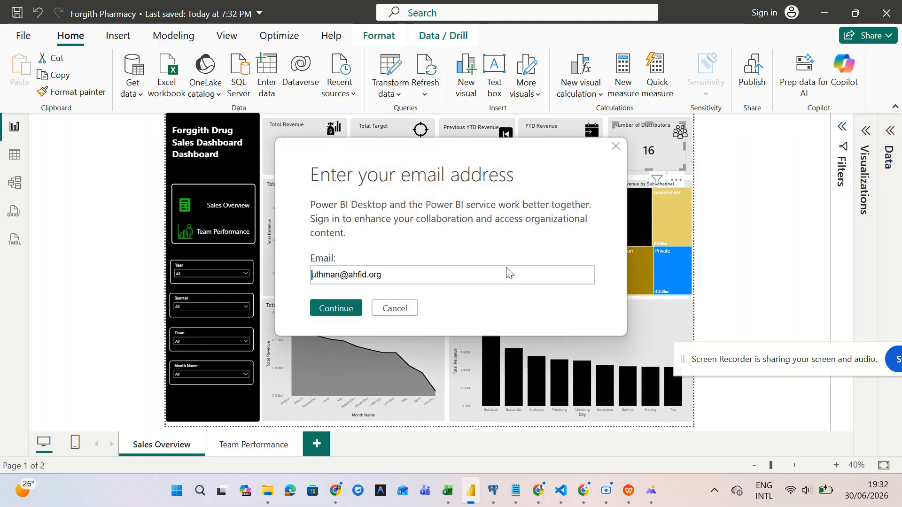
left_click(429, 279)
left_click(346, 313)
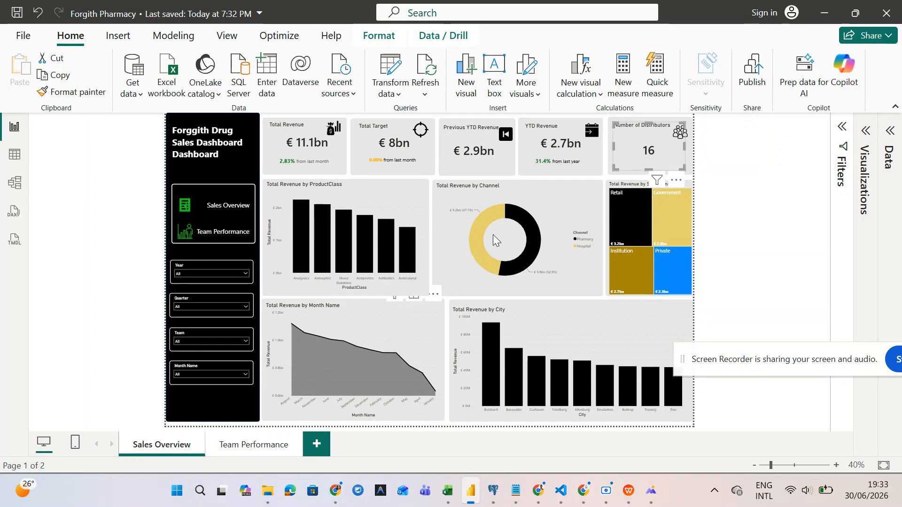
- Publish the report from the Home ribbon
left_click(760, 100)
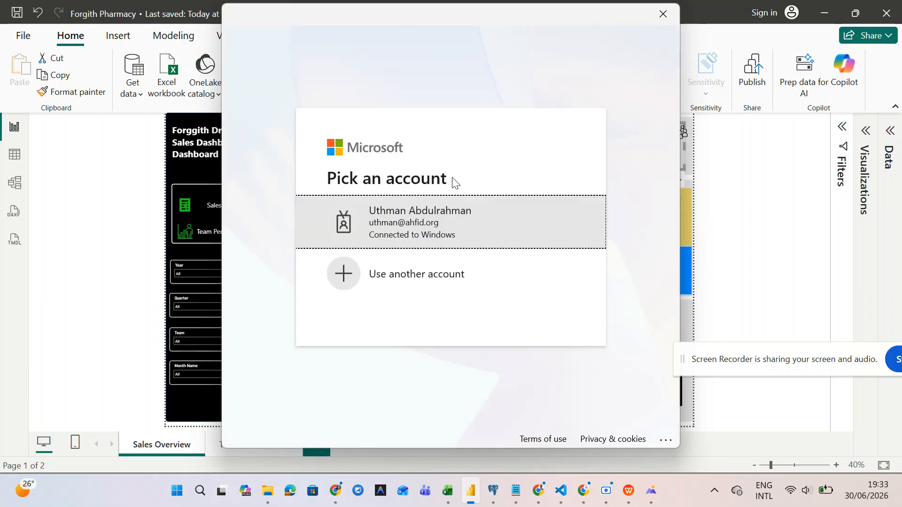
- Choose the work account in the Pick an account window
left_click(445, 211)
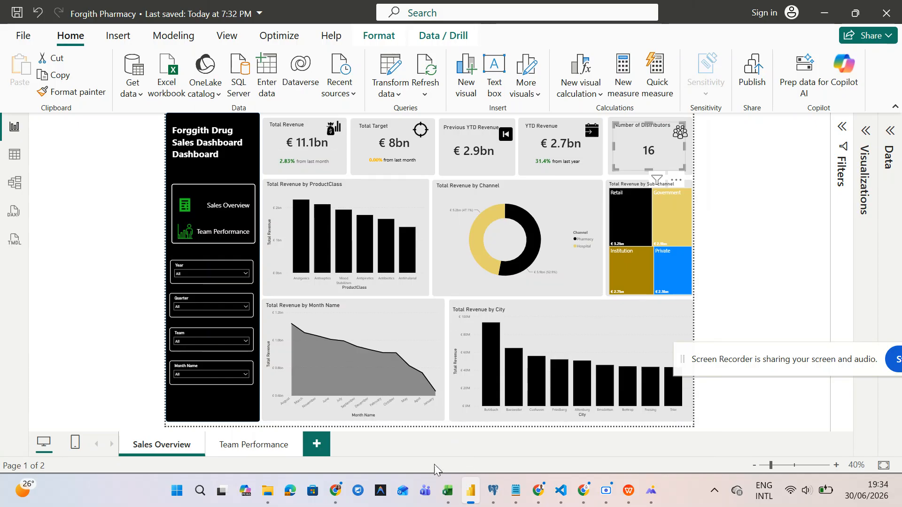
- Publish Forgith Pharmacy.pbix to My workspace and open it in the Power BI service
mouse_move(606, 490)
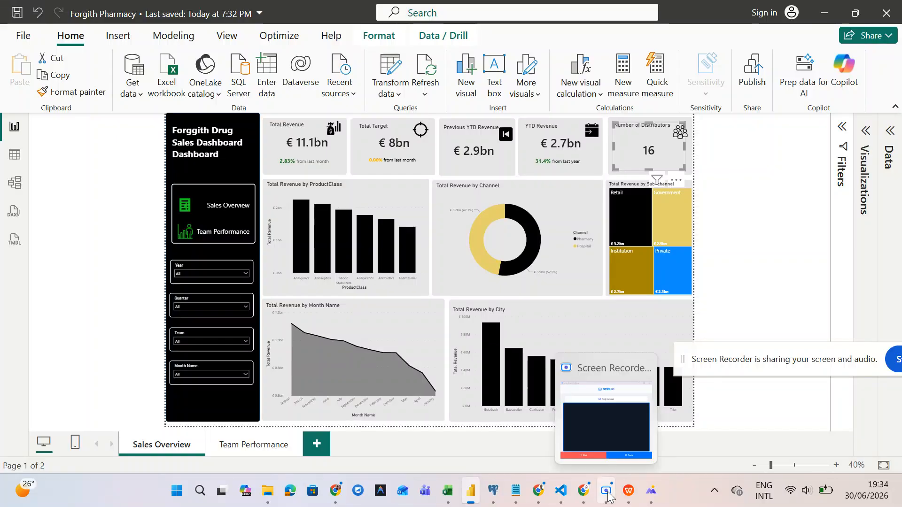
left_click(610, 422)
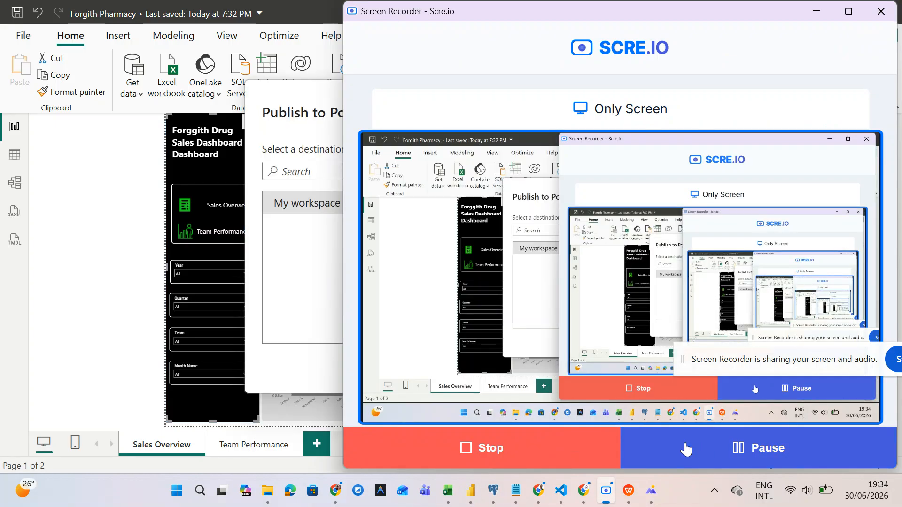
left_click(292, 214)
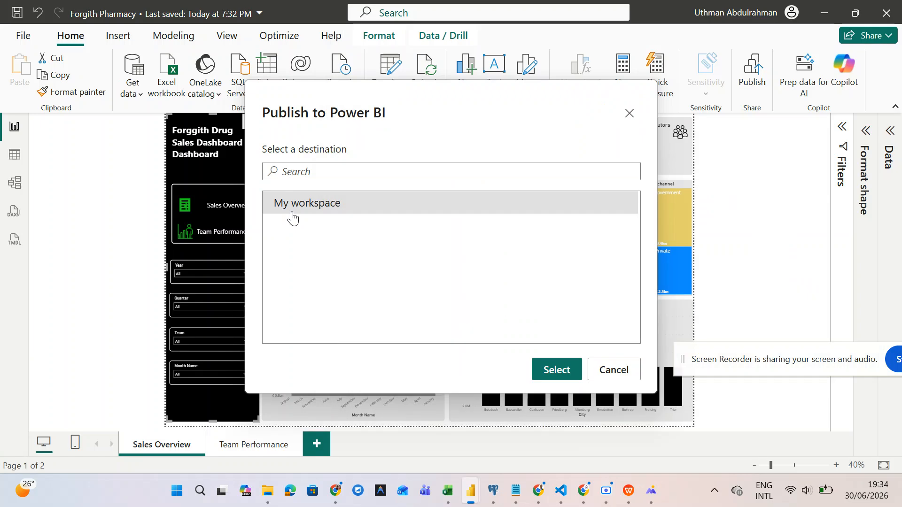
left_click(552, 368)
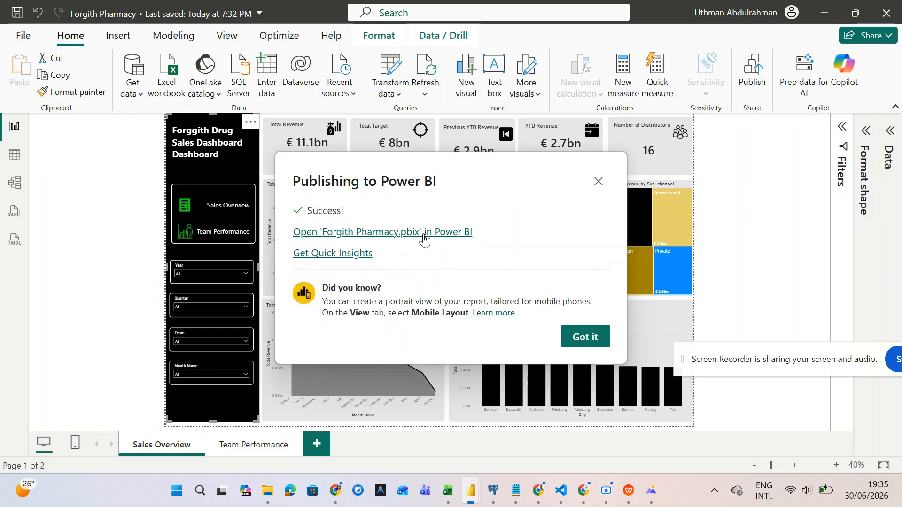
left_click(424, 233)
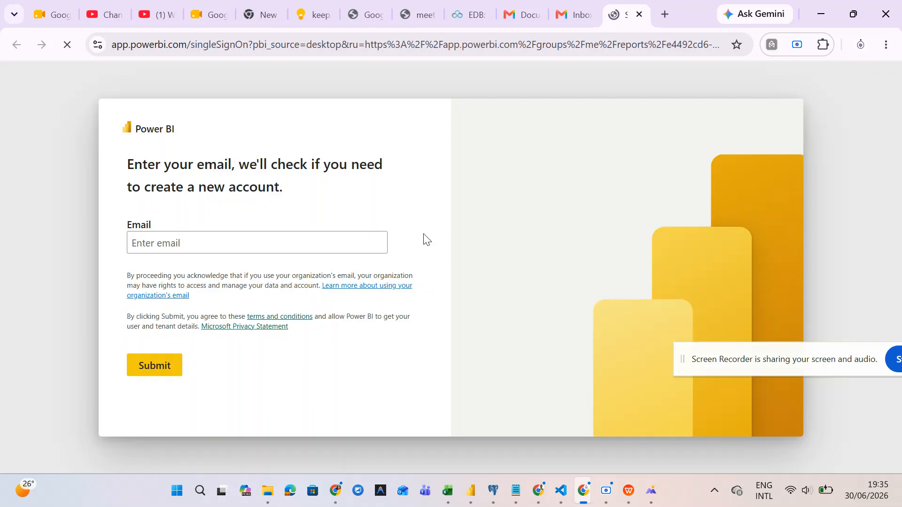
- Enter the organisation account's email address in the sign-in form, correcting typos, and submit it
left_click(241, 233)
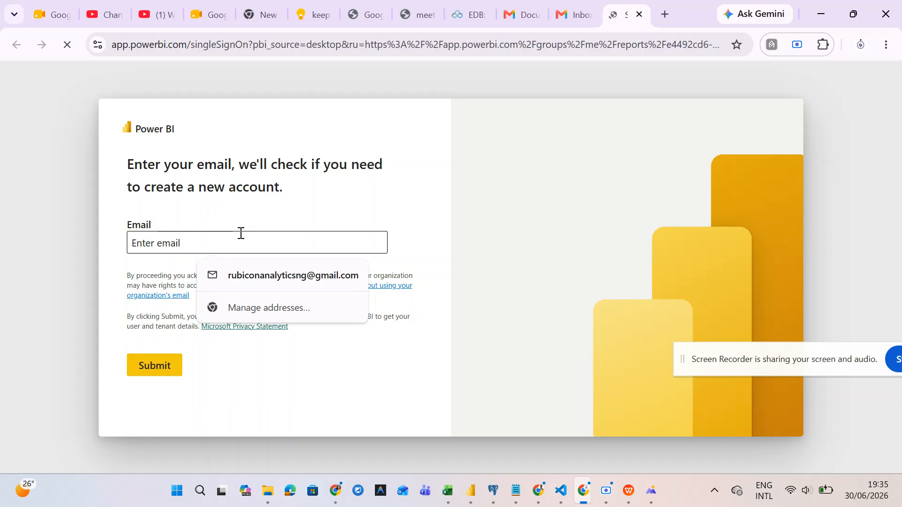
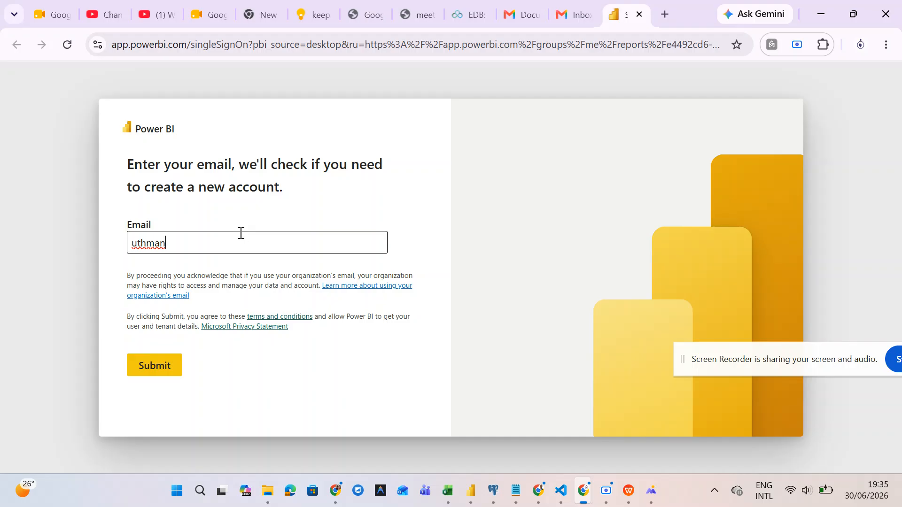
left_click(240, 233)
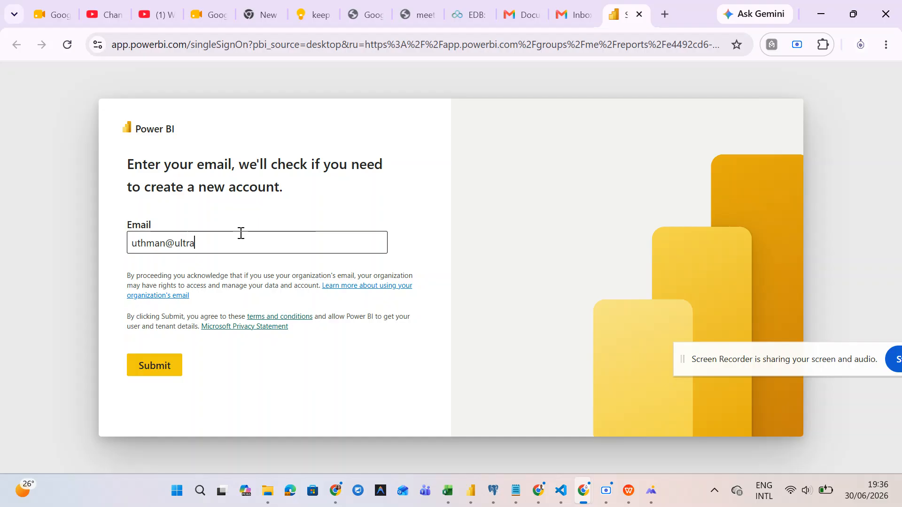
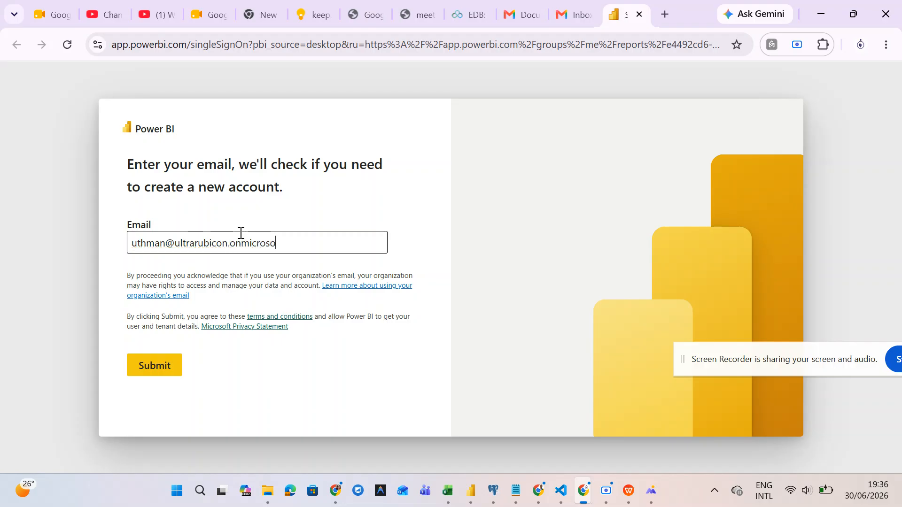
left_click(162, 369)
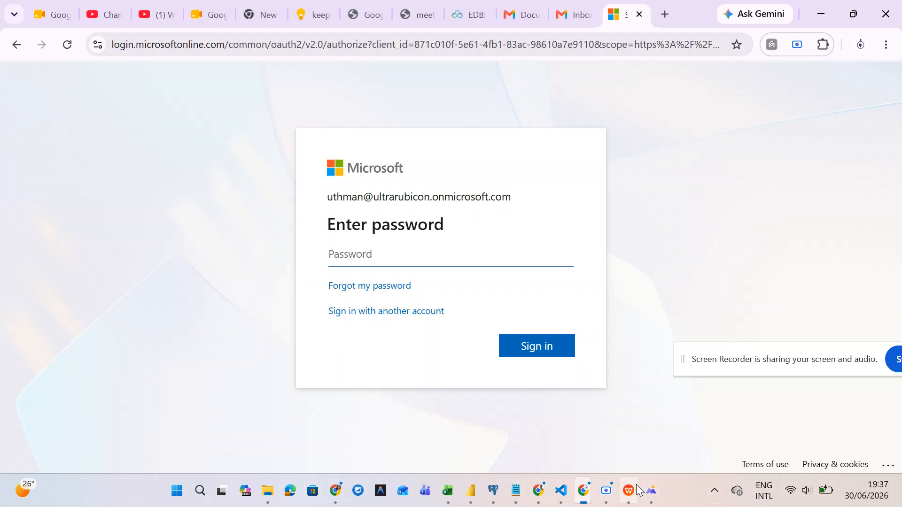
- Sign in with the account password, decline Chrome's save-password offer, and stay signed in
type("••")
key("BackSpace")
key("BackSpace")
type("•••••••••")
key("BackSpace")
key("BackSpace")
key("BackSpace")
key("BackSpace")
key("BackSpace")
key("BackSpace")
key("BackSpace")
key("BackSpace")
key("BackSpace")
type("****")
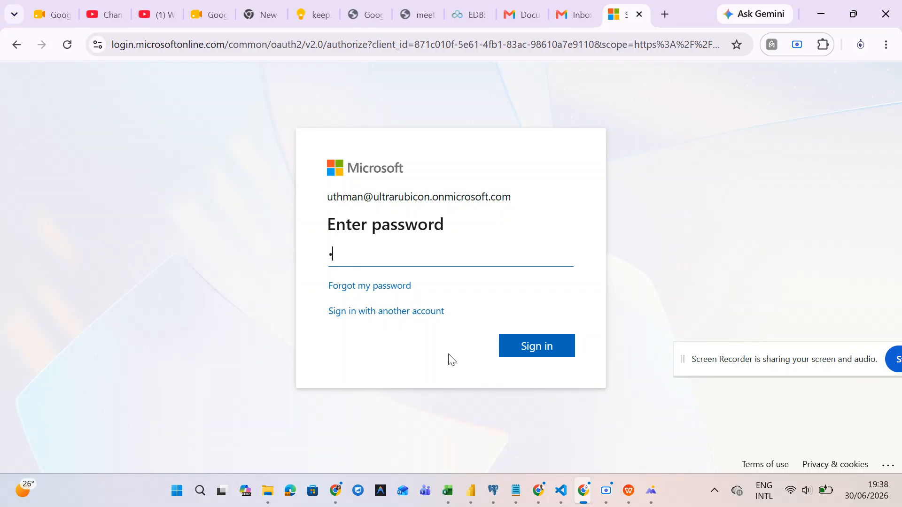
type("***********")
left_click(541, 340)
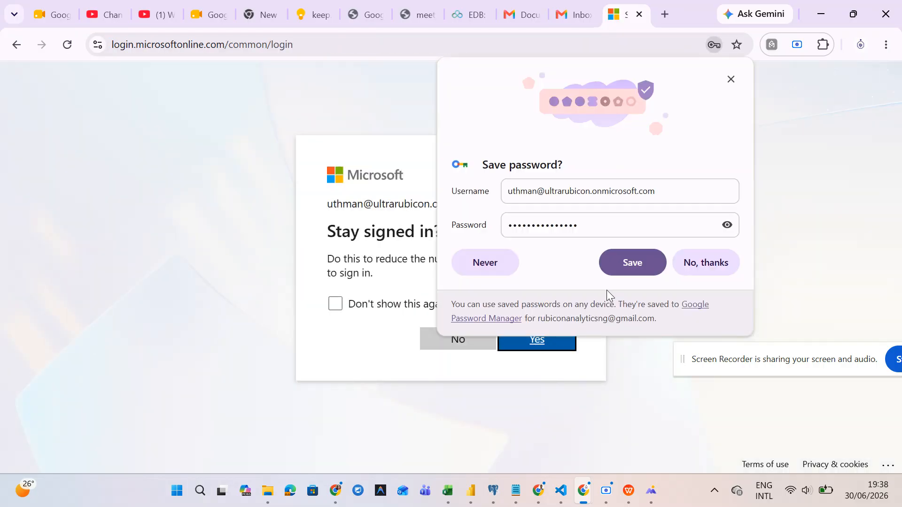
left_click(694, 264)
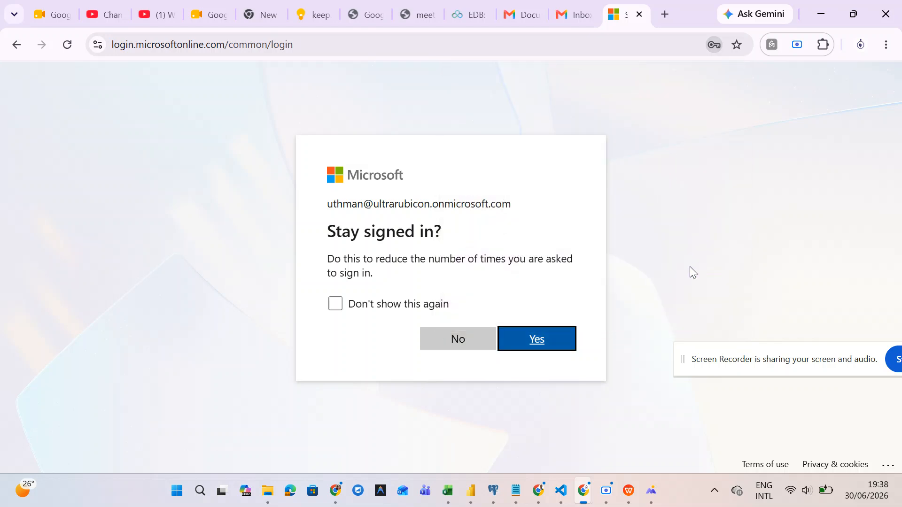
left_click(521, 342)
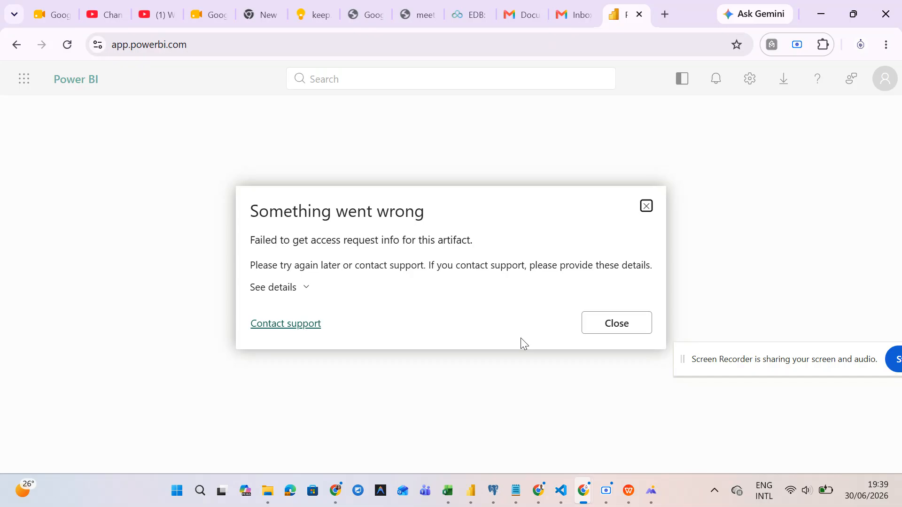
- Dismiss the 'Something went wrong' access-request error and reload the Power BI Service page
left_click(646, 209)
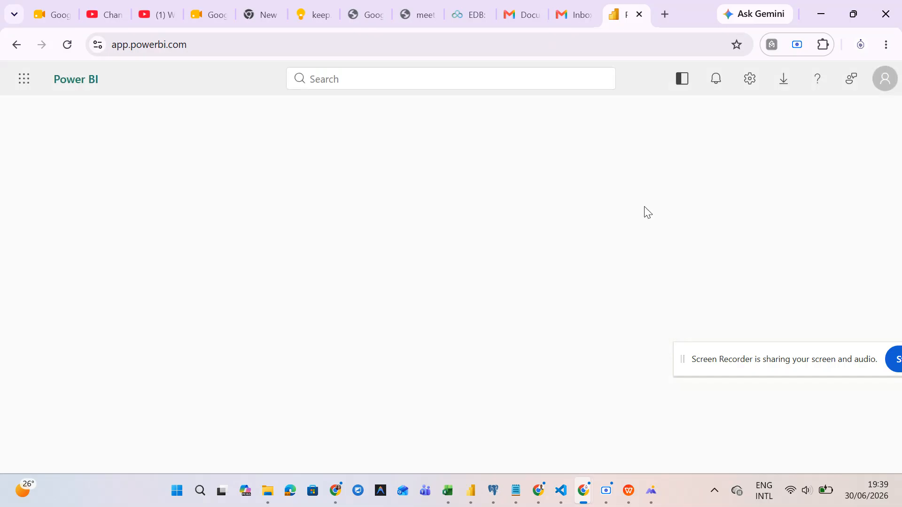
left_click(71, 51)
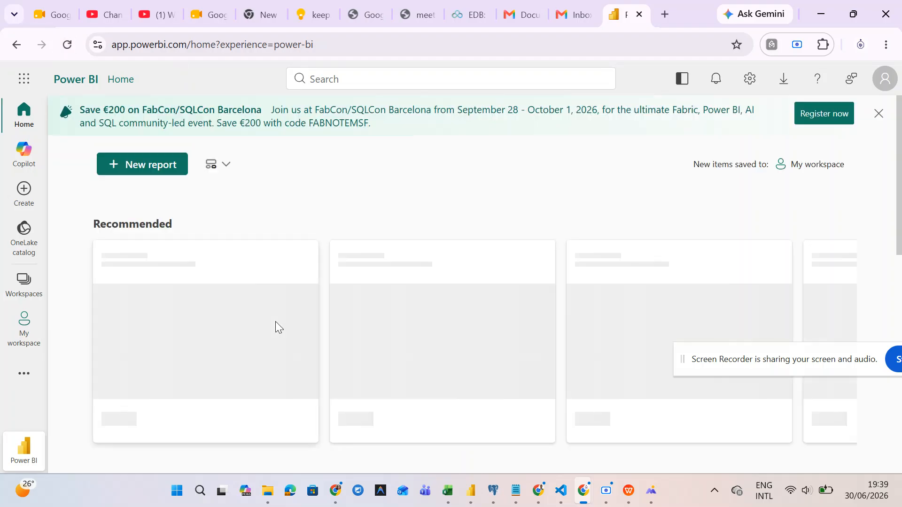
- Browse the Home page and check the account profile and licence details
scroll(276, 322, "down", 1)
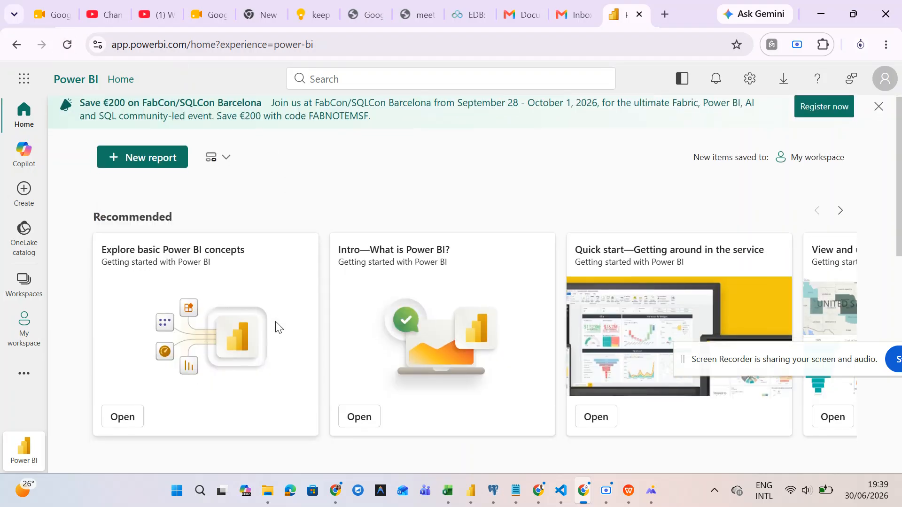
scroll(279, 327, "up", 1)
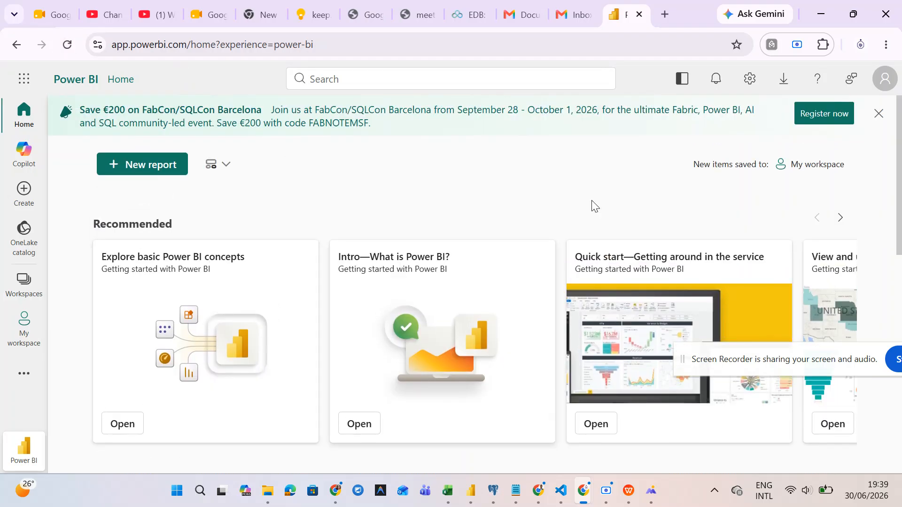
left_click(890, 80)
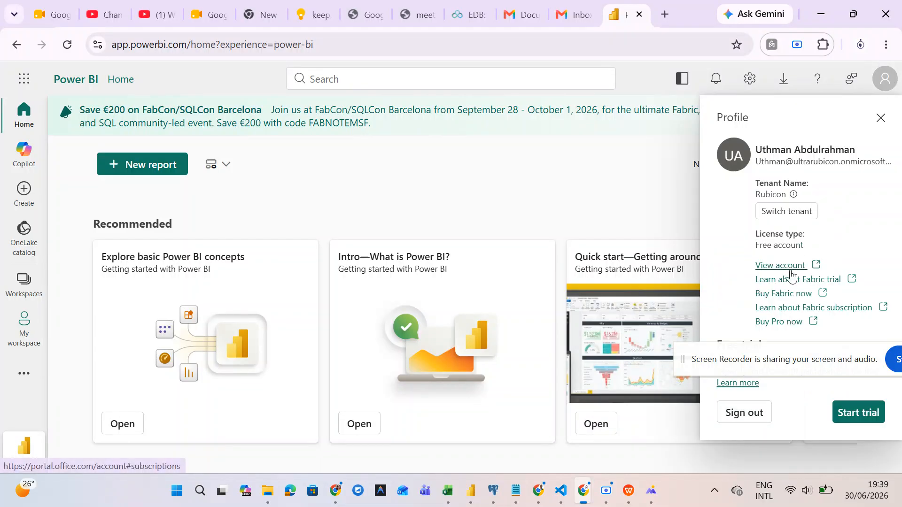
left_click(574, 165)
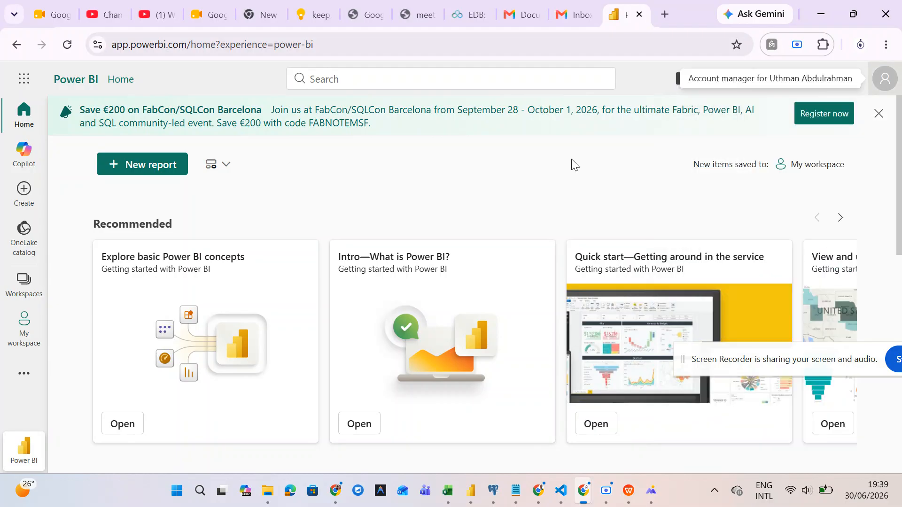
- Explore the Fabric and Power BI experience switcher, staying in the Power BI experience
left_click(26, 446)
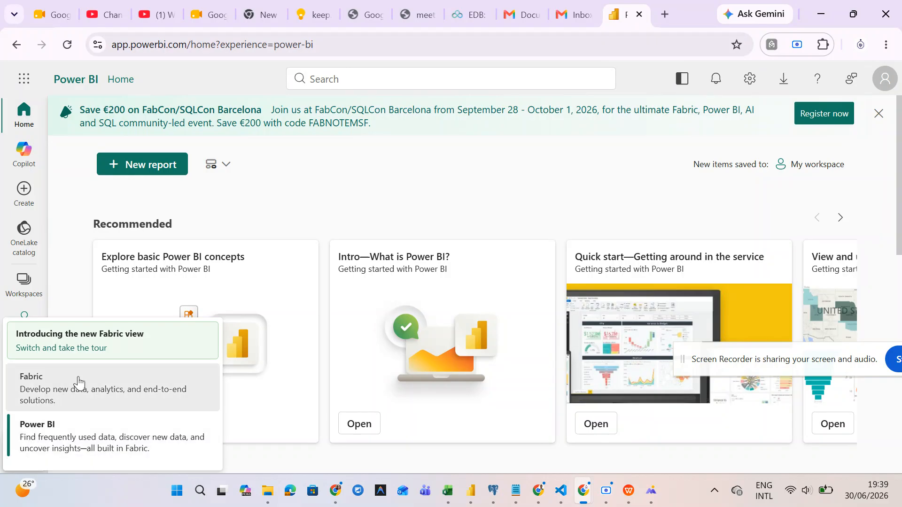
left_click(422, 176)
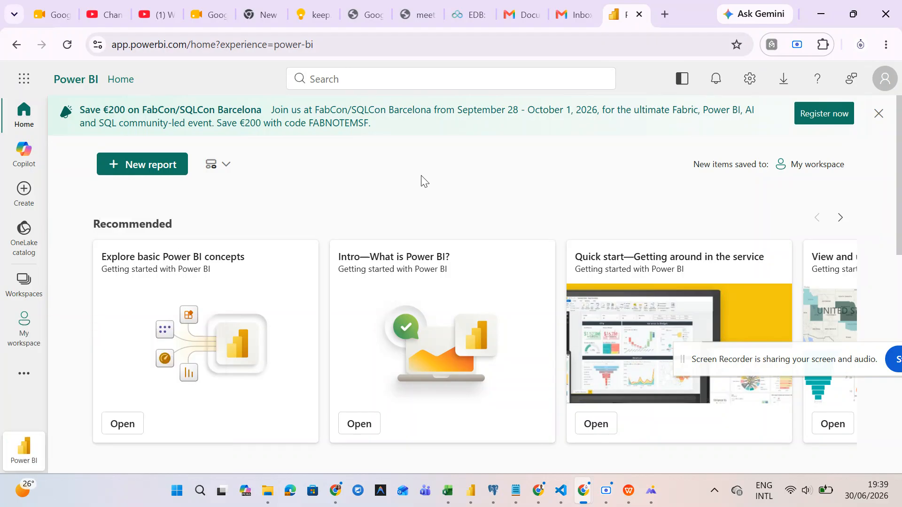
scroll(518, 292, "right", 7)
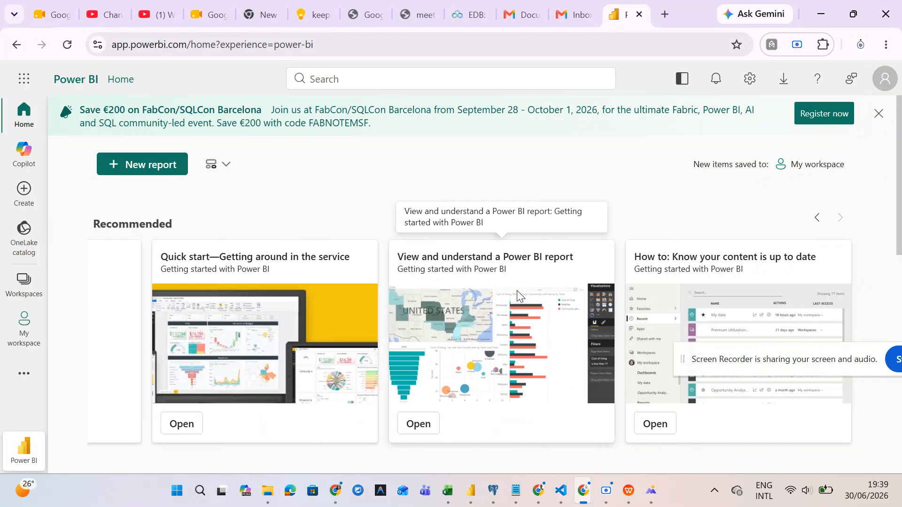
scroll(518, 294, "left", 2)
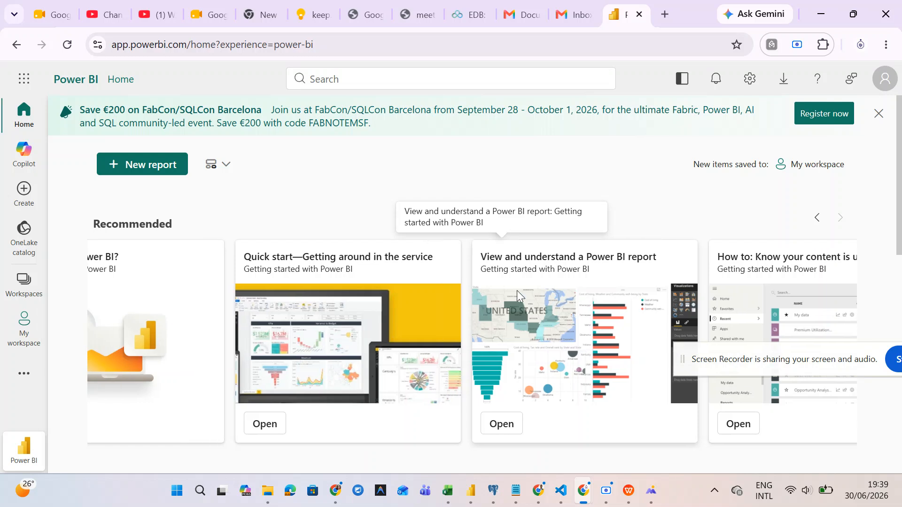
scroll(517, 291, "left", 8)
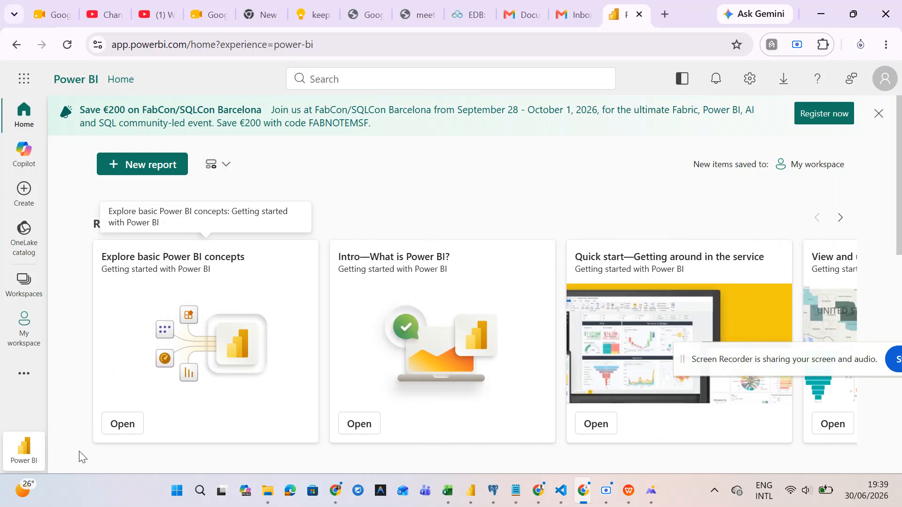
left_click(36, 455)
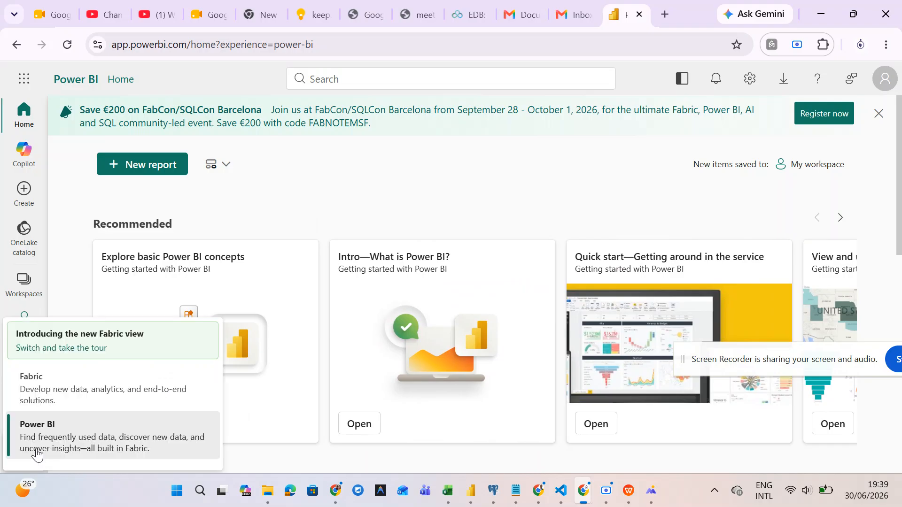
left_click(57, 438)
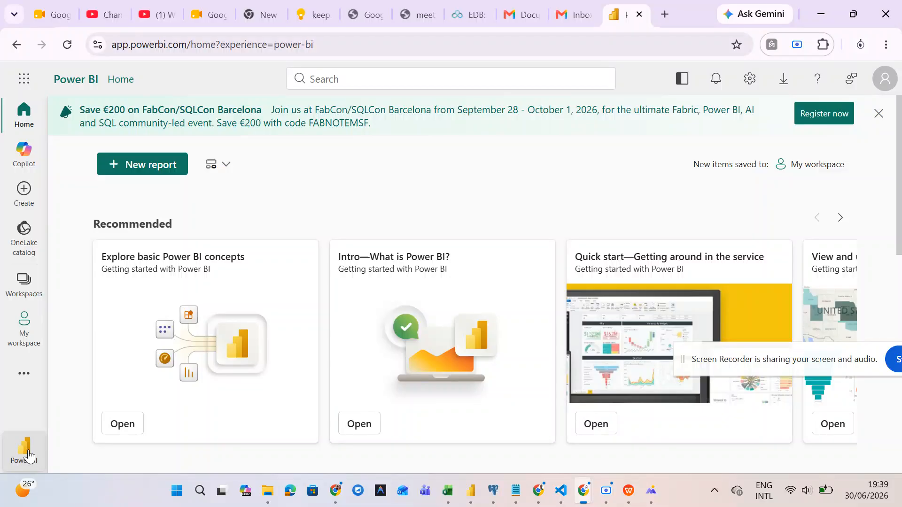
left_click(28, 456)
left_click(59, 436)
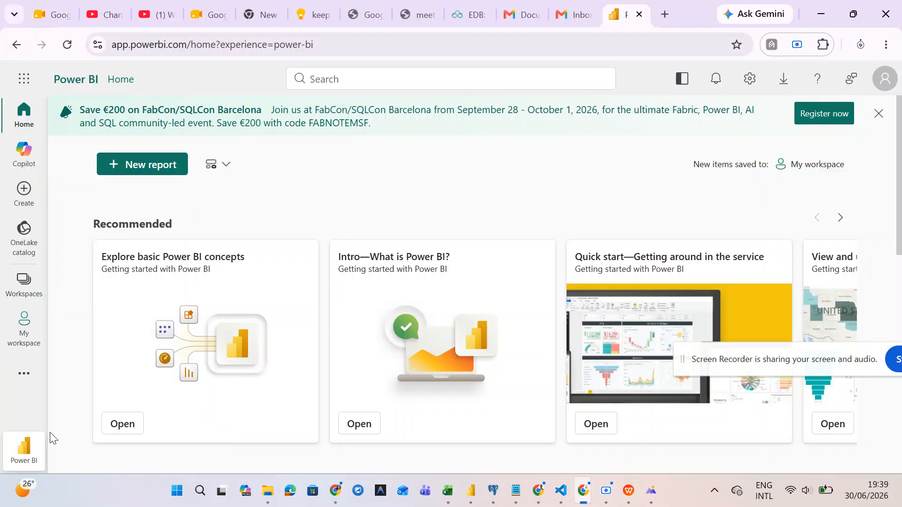
left_click(26, 447)
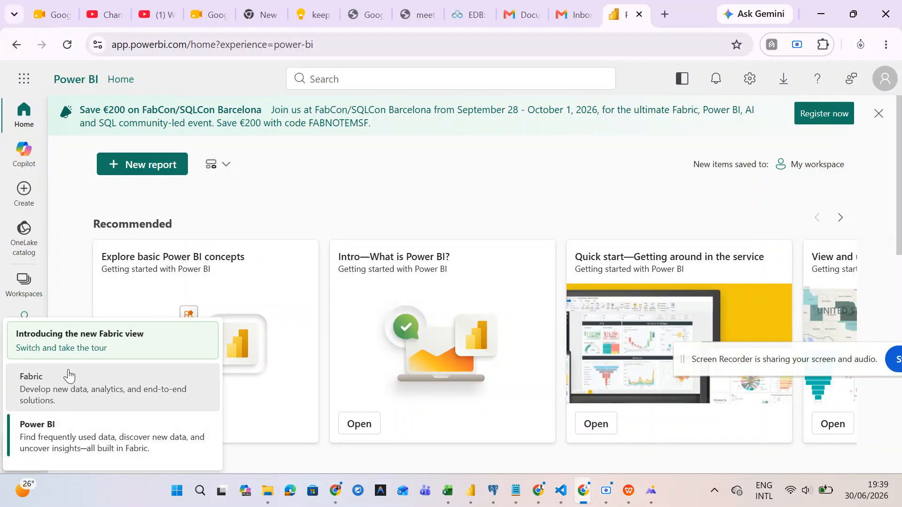
left_click(71, 438)
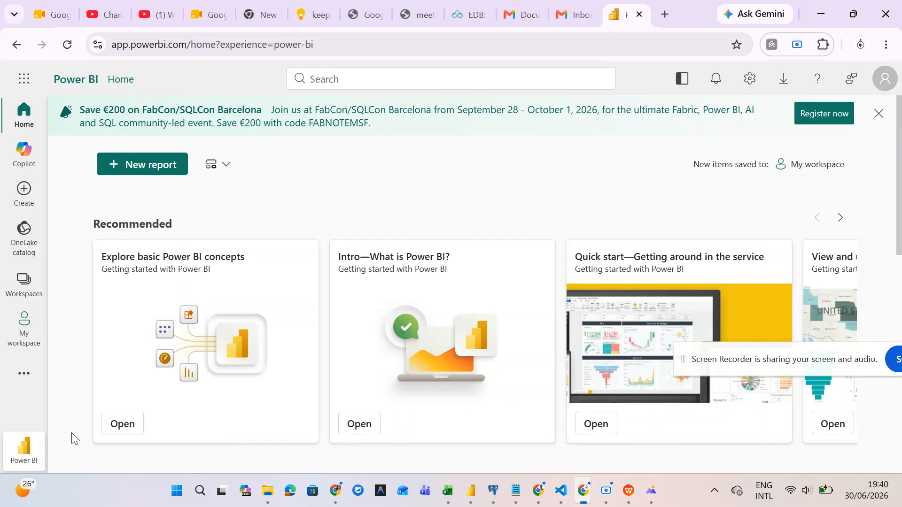
left_click(24, 374)
left_click(24, 449)
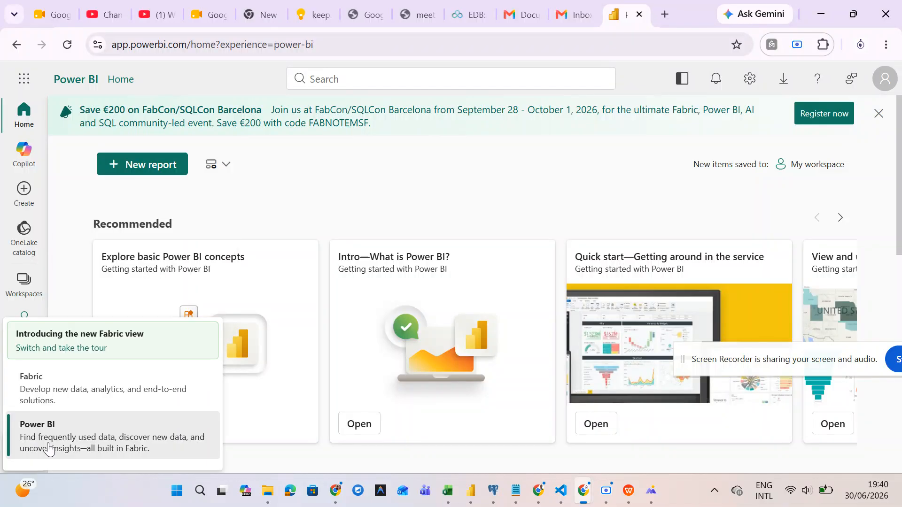
left_click(97, 444)
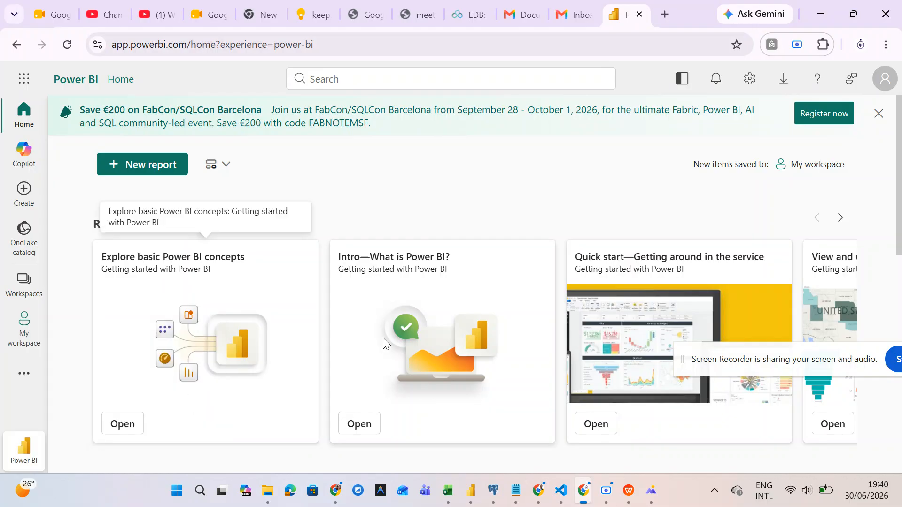
- Scroll the Home page and open the Car Sales report from Recent
scroll(382, 341, "down", 10)
scroll(382, 338, "up", 3)
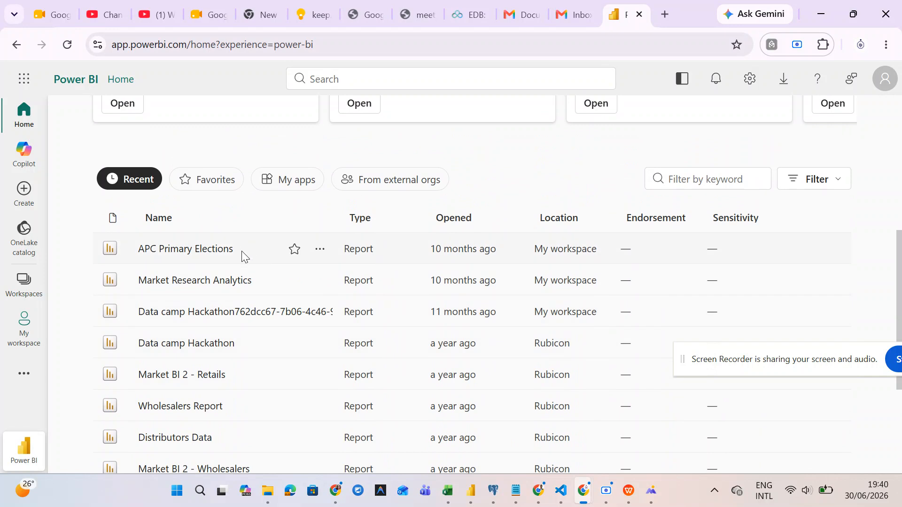
scroll(243, 372, "down", 3)
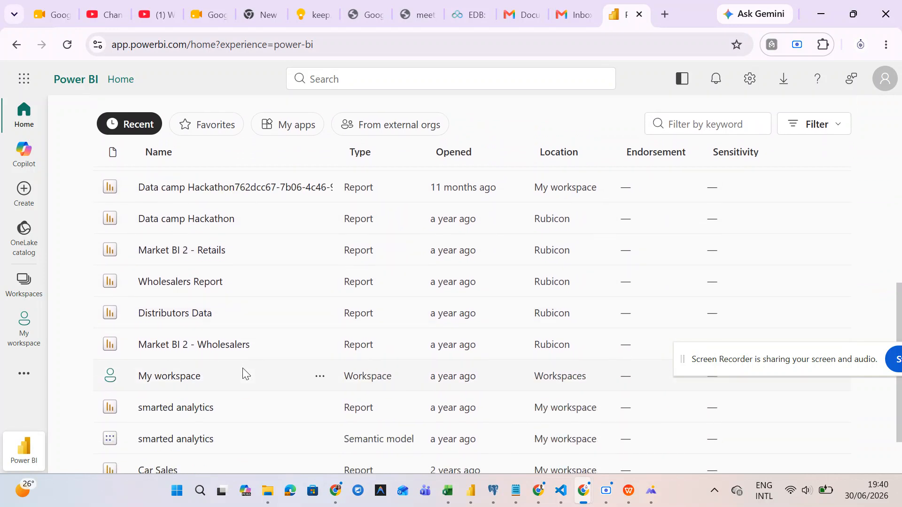
scroll(243, 373, "down", 2)
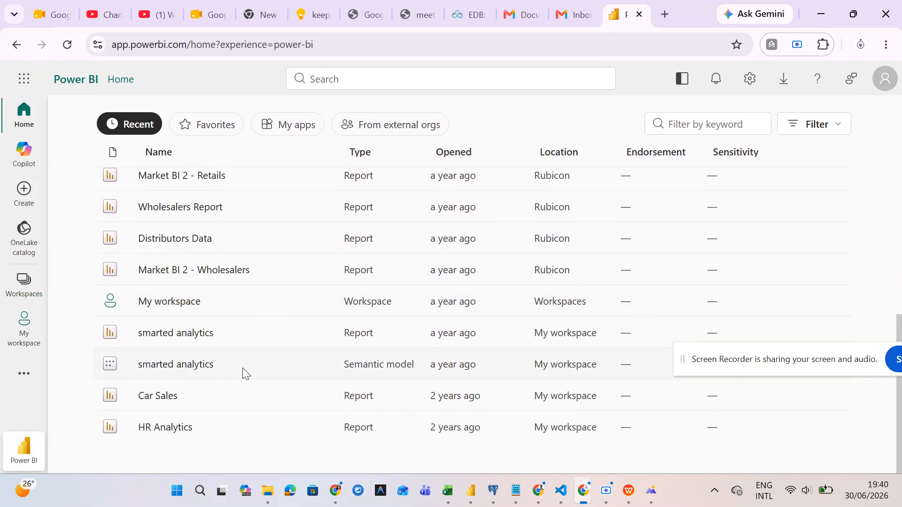
scroll(243, 373, "up", 5)
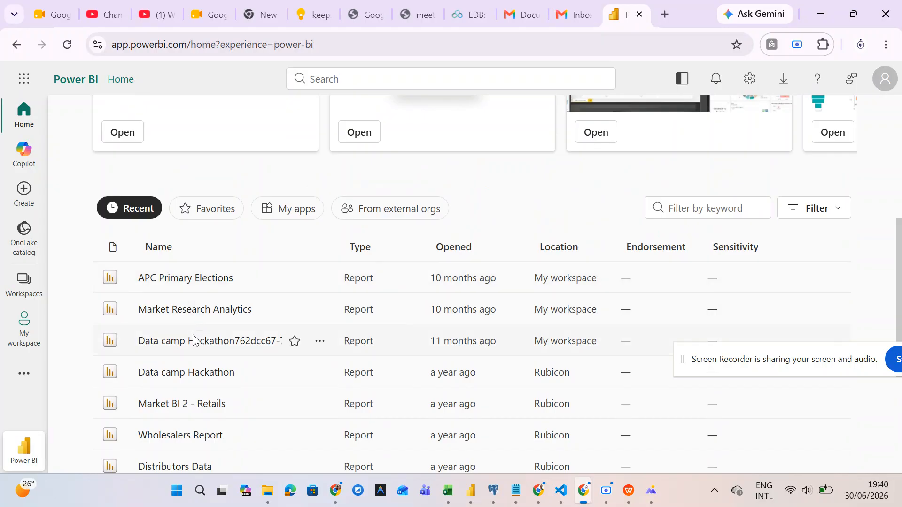
scroll(191, 354, "down", 1)
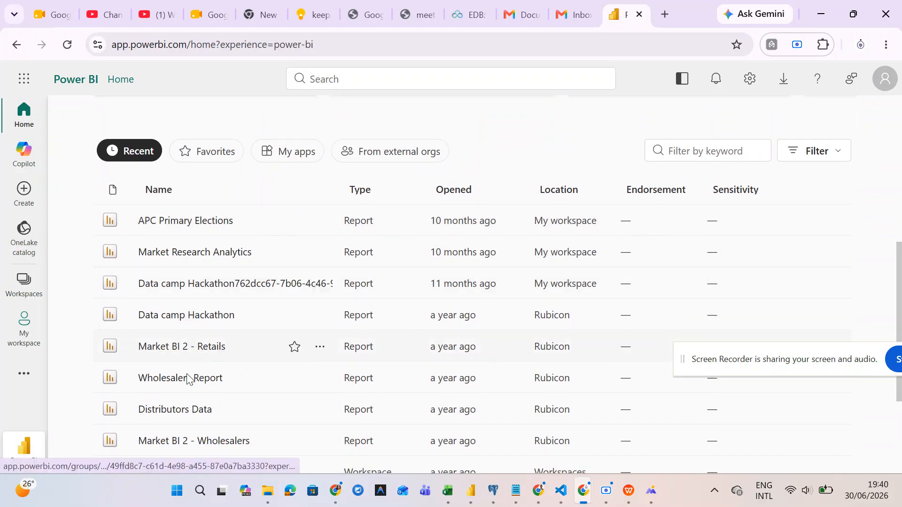
scroll(181, 384, "down", 3)
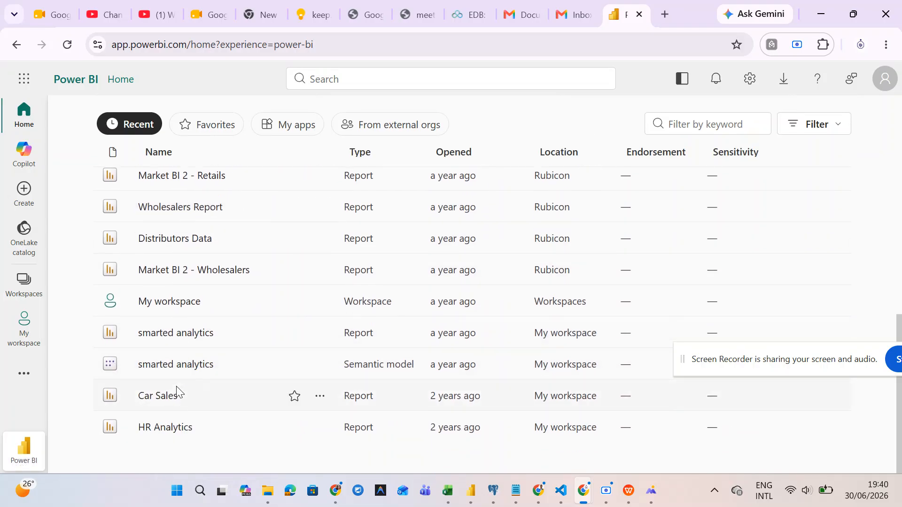
left_click(168, 398)
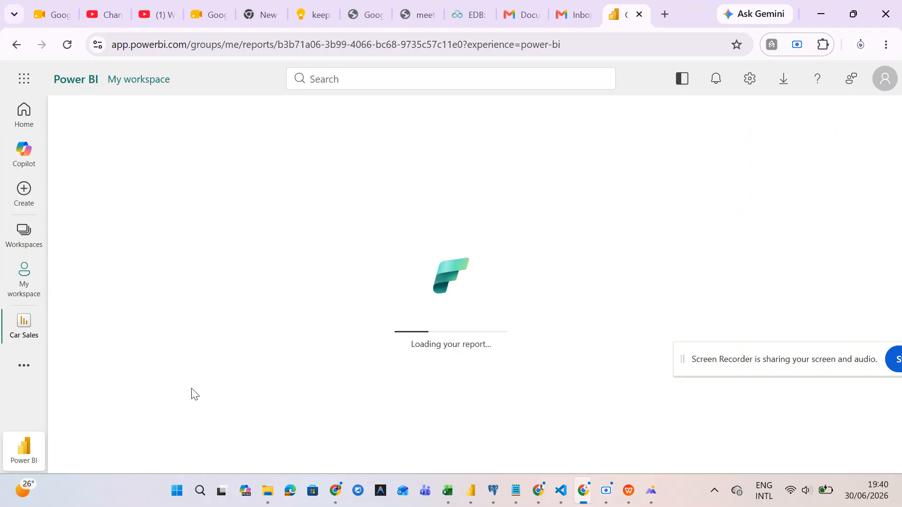
- Bring Power BI Desktop's 'Publishing to Power BI' success message back to the front
mouse_move(474, 491)
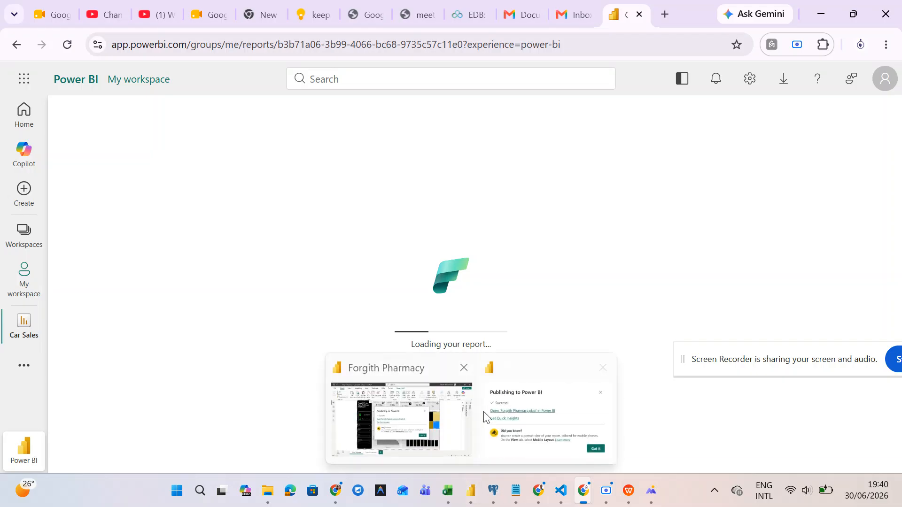
mouse_move(504, 416)
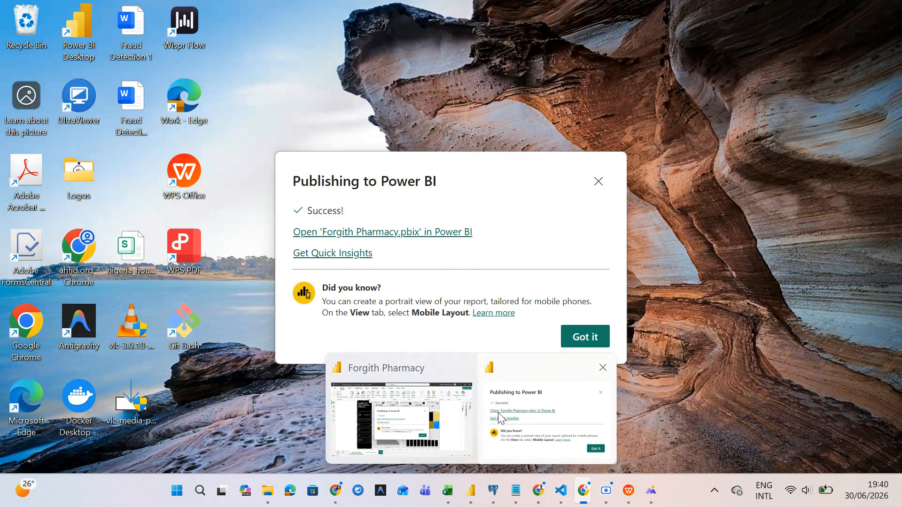
left_click(514, 416)
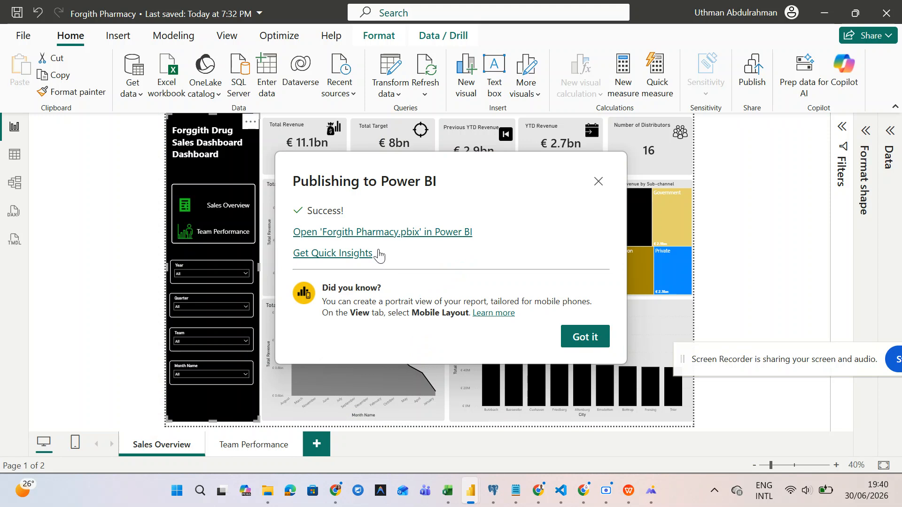
- Open the published Forgith Pharmacy report link, then try the Car Sales Year slicer
left_click(369, 234)
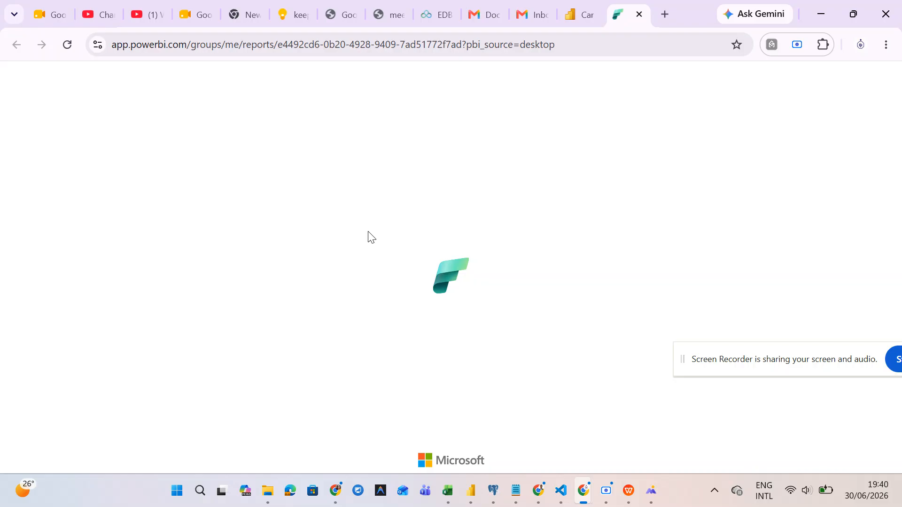
left_click(577, 17)
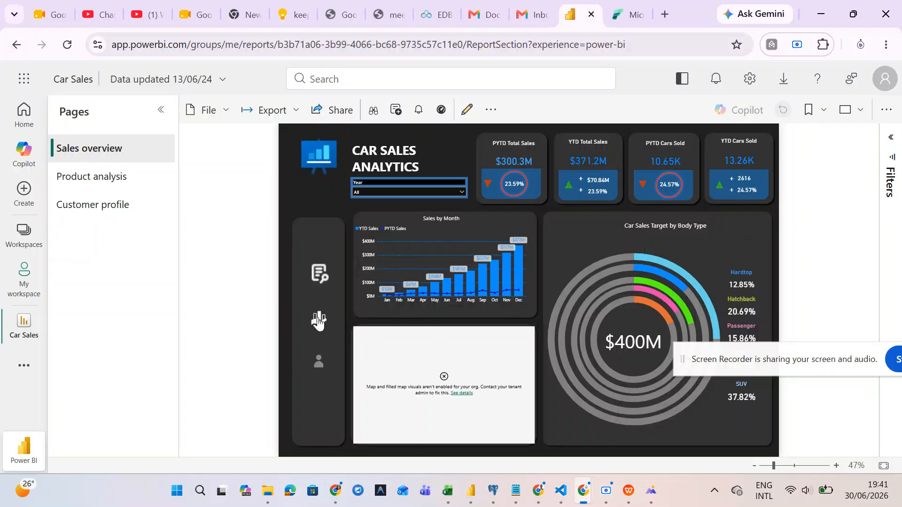
left_click(391, 194)
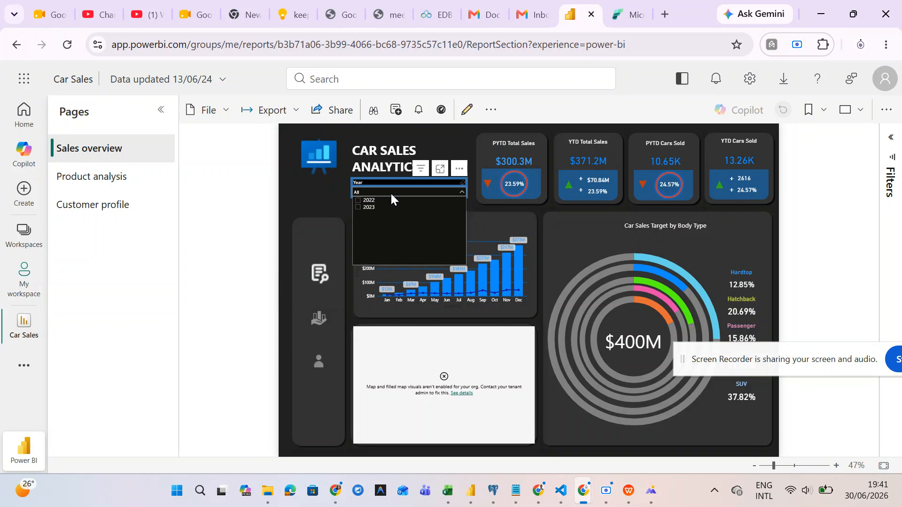
left_click(390, 193)
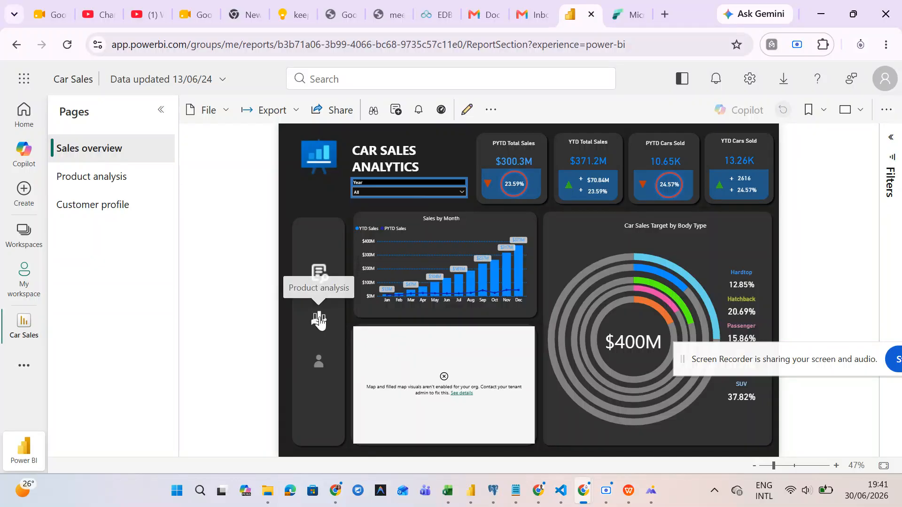
- View the Product analysis and Customer profile pages, then move to the other Power BI tab
left_click(319, 321)
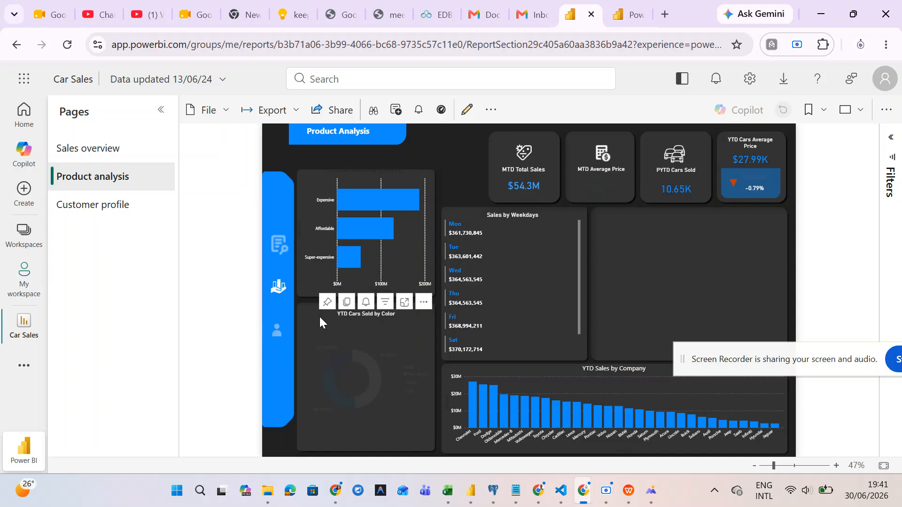
left_click(278, 331)
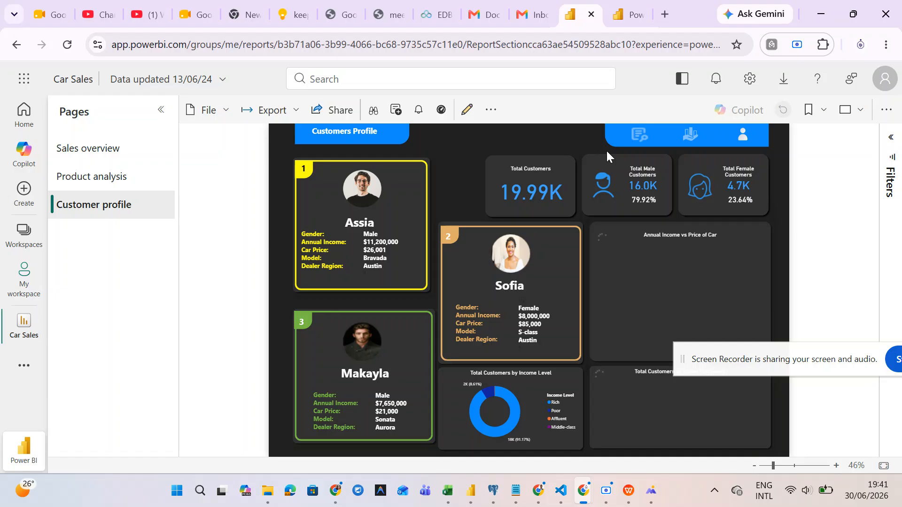
left_click(627, 15)
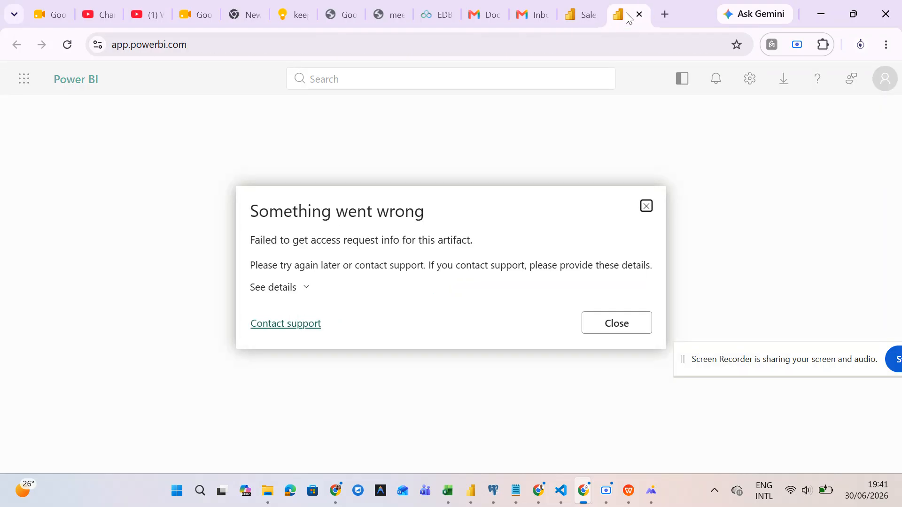
- Dismiss the access error and open the account profile panel
left_click(647, 206)
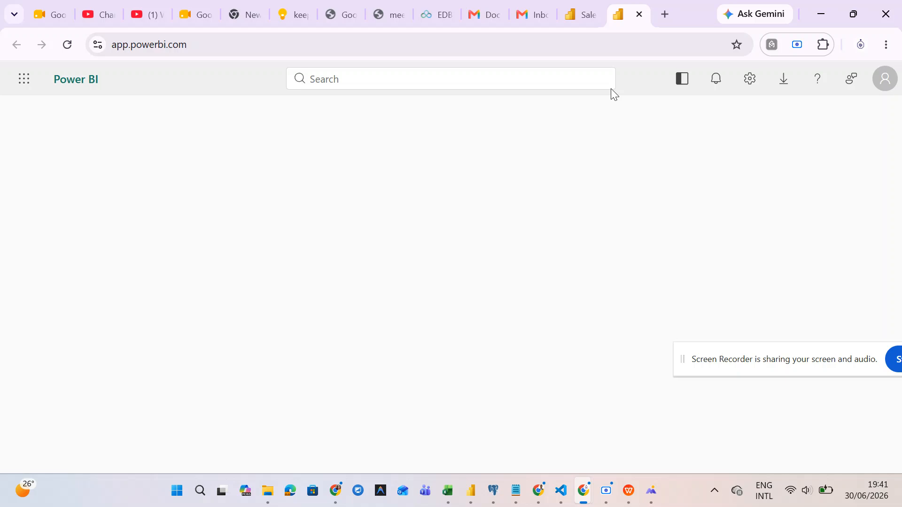
left_click(580, 19)
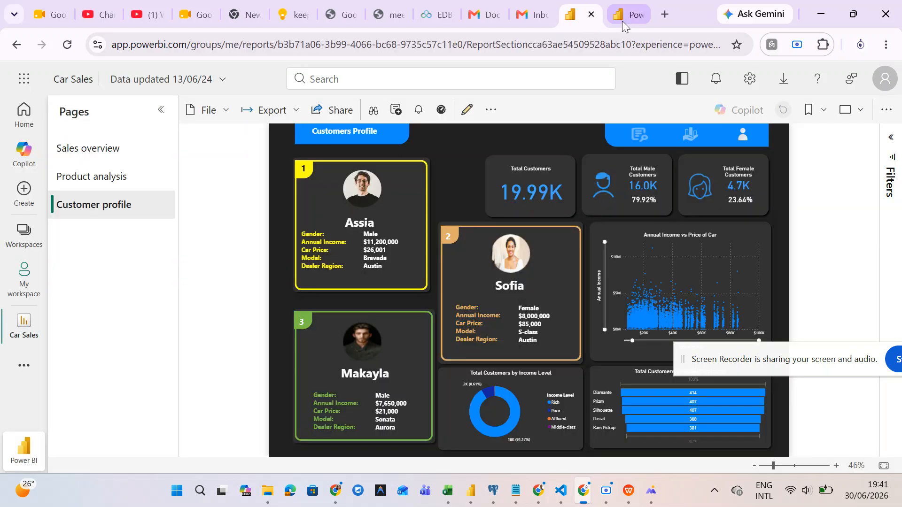
left_click(622, 21)
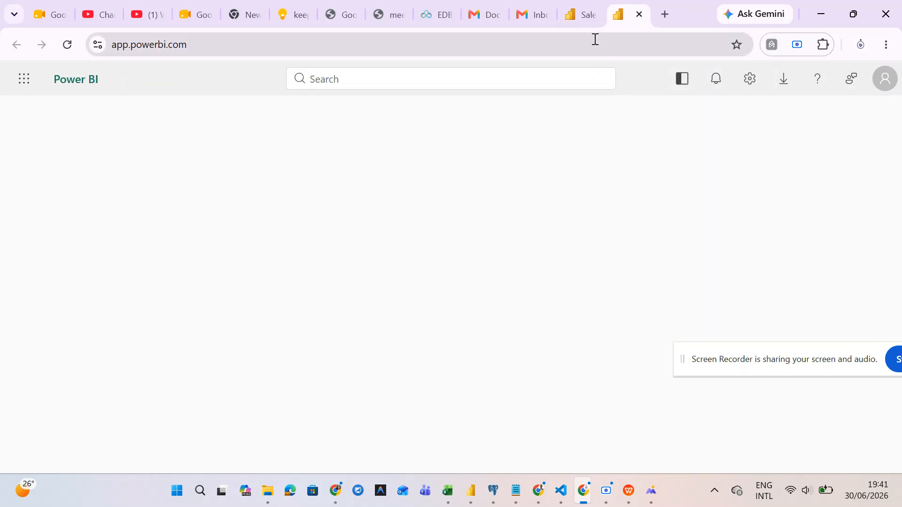
left_click(885, 82)
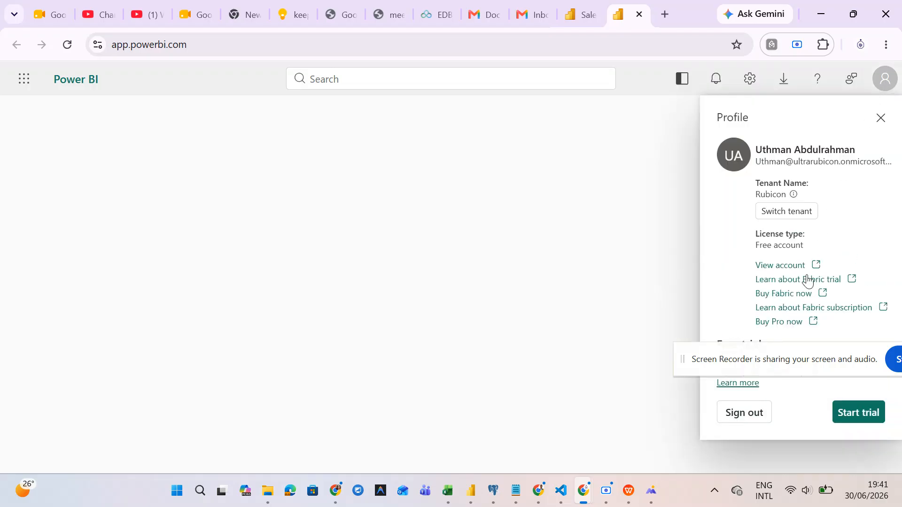
- Check Switch tenant (no other tenants), cancel, and open the account details page
left_click_drag(768, 359, 392, 338)
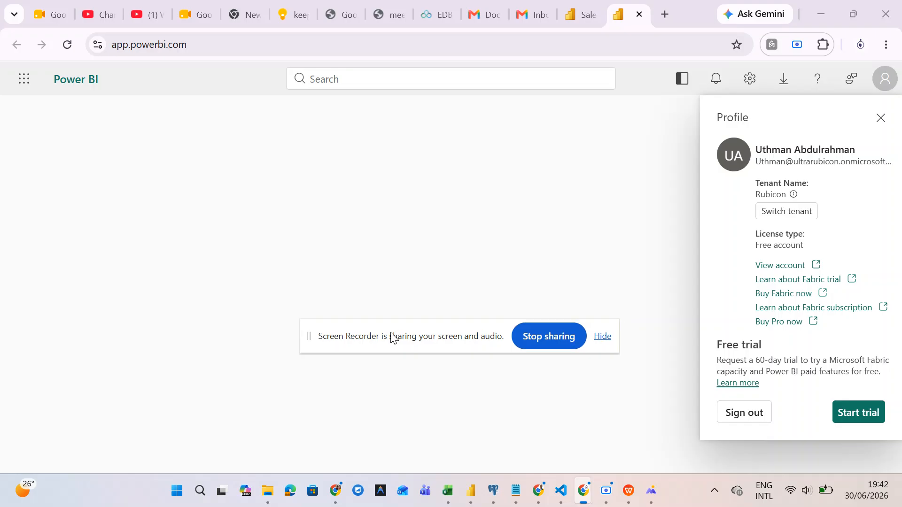
left_click(775, 221)
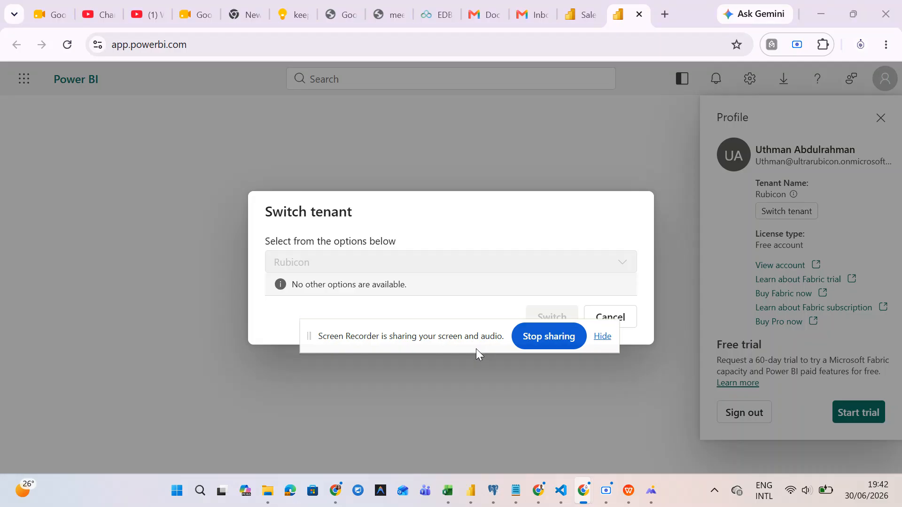
left_click_drag(475, 348, 425, 428)
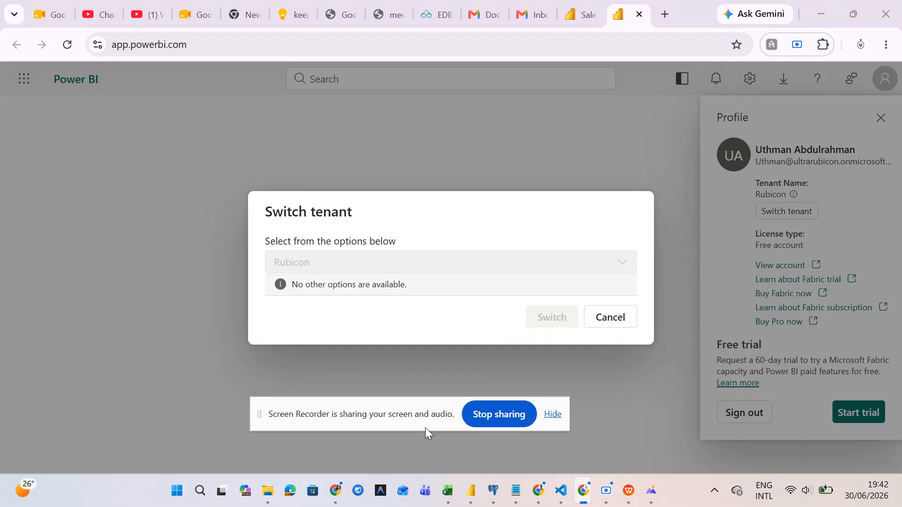
left_click(603, 321)
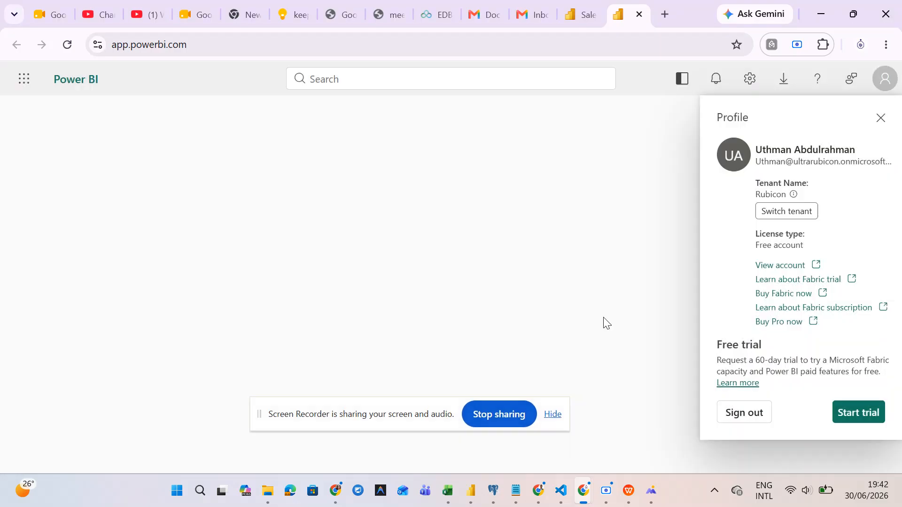
left_click(787, 266)
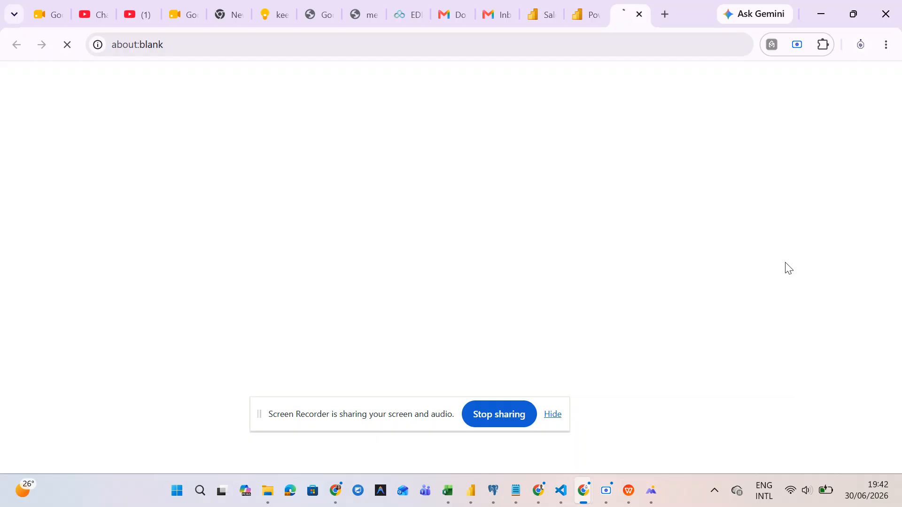
left_click(579, 20)
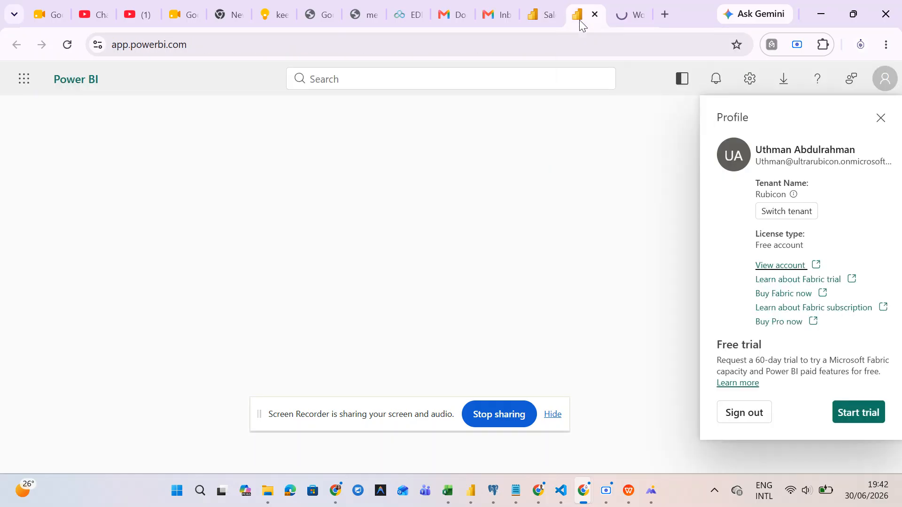
- Review the Car Sales report's Export options and the File > Embed report menu
left_click(544, 21)
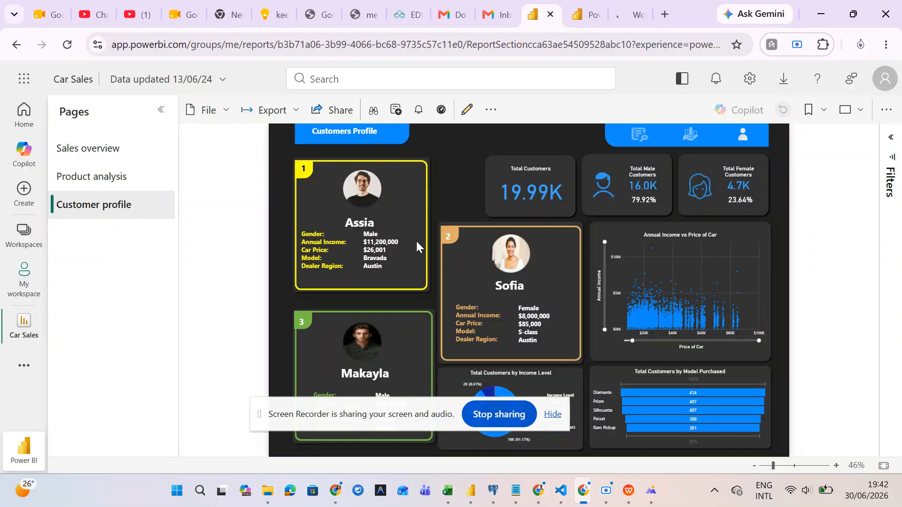
left_click(295, 112)
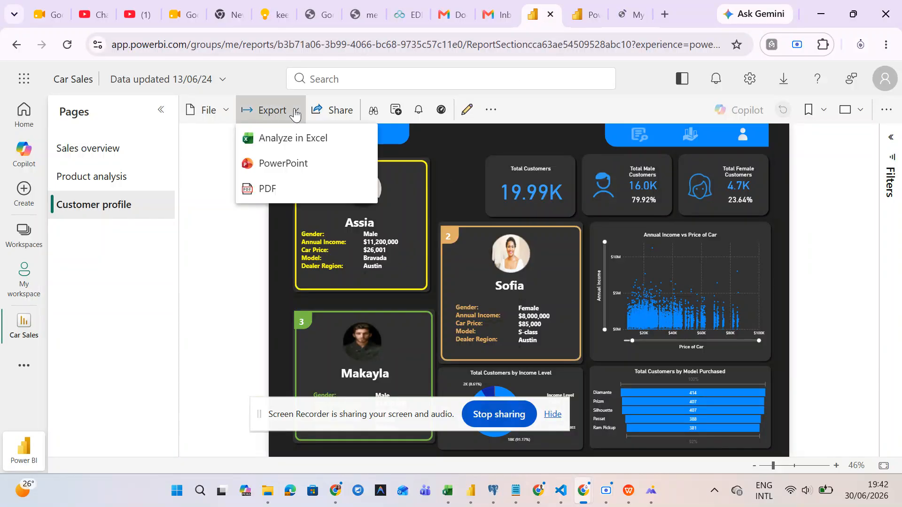
left_click(334, 114)
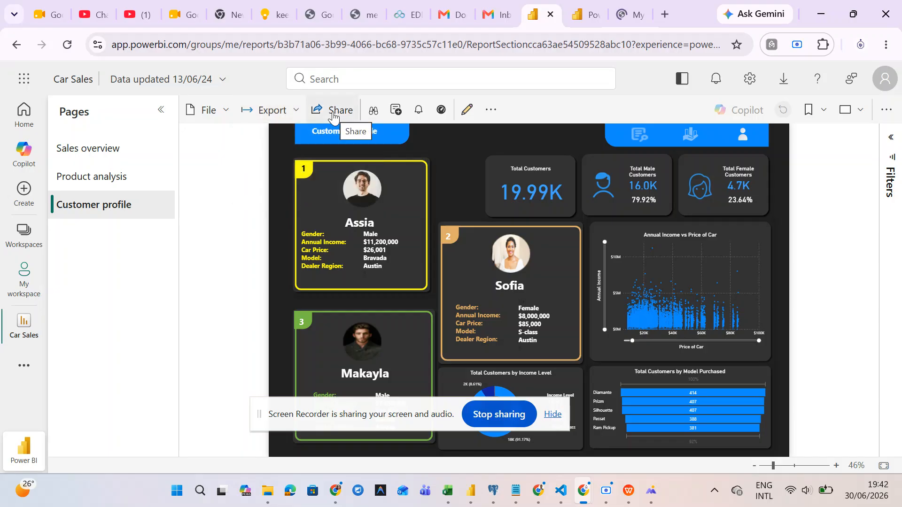
left_click(228, 113)
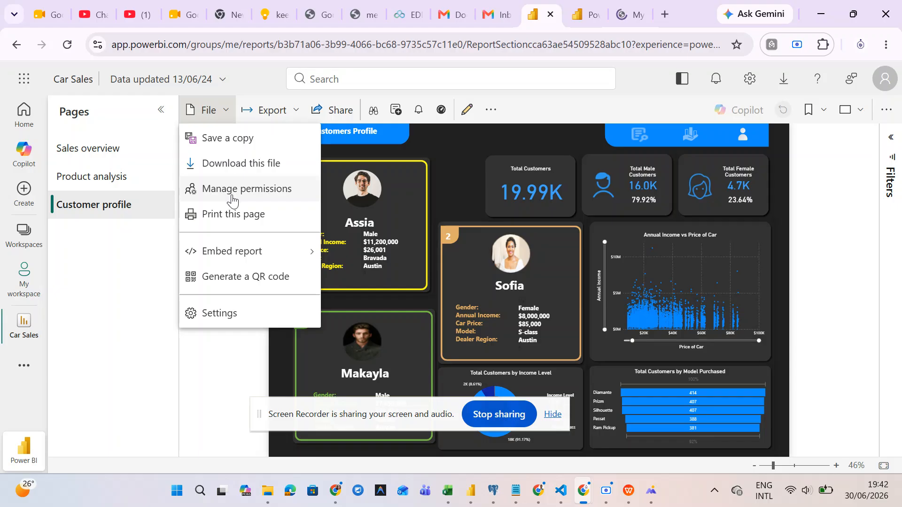
mouse_move(240, 248)
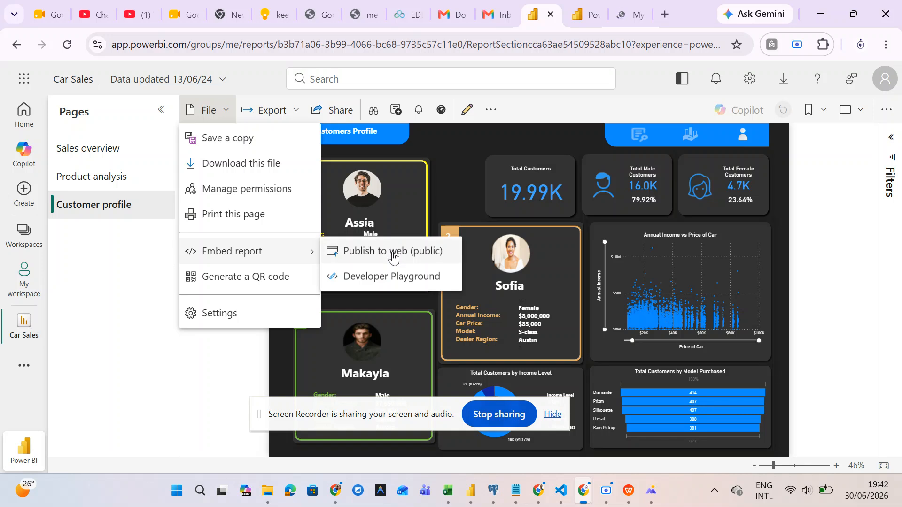
- View the Microsoft My account page, then return to Power BI Desktop's publish message
left_click(591, 9)
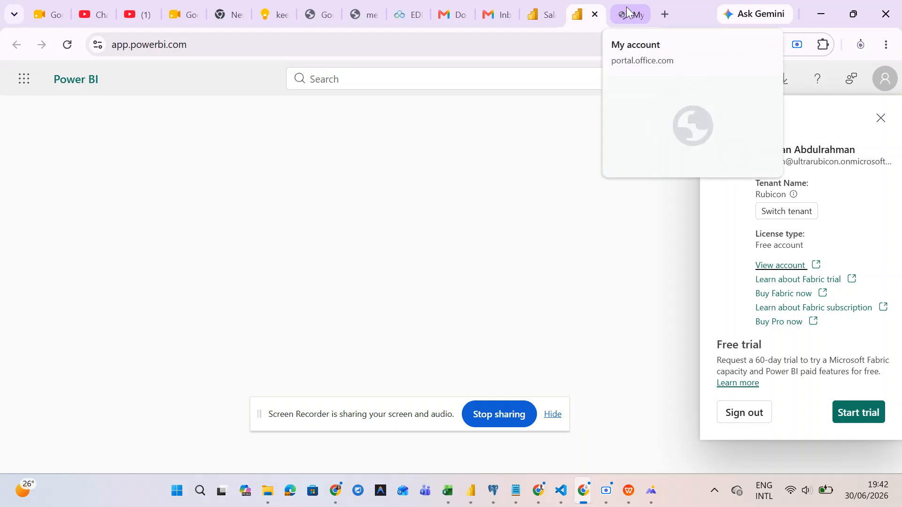
left_click(627, 13)
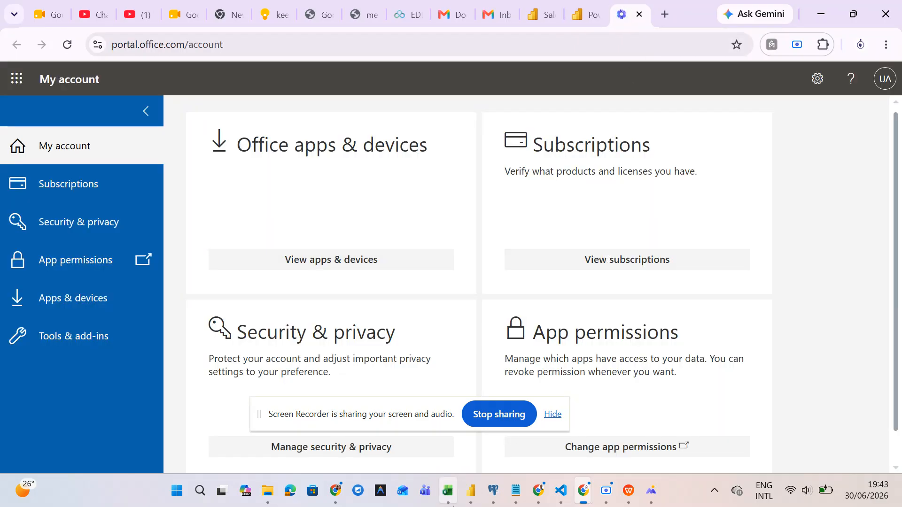
mouse_move(465, 498)
left_click(435, 429)
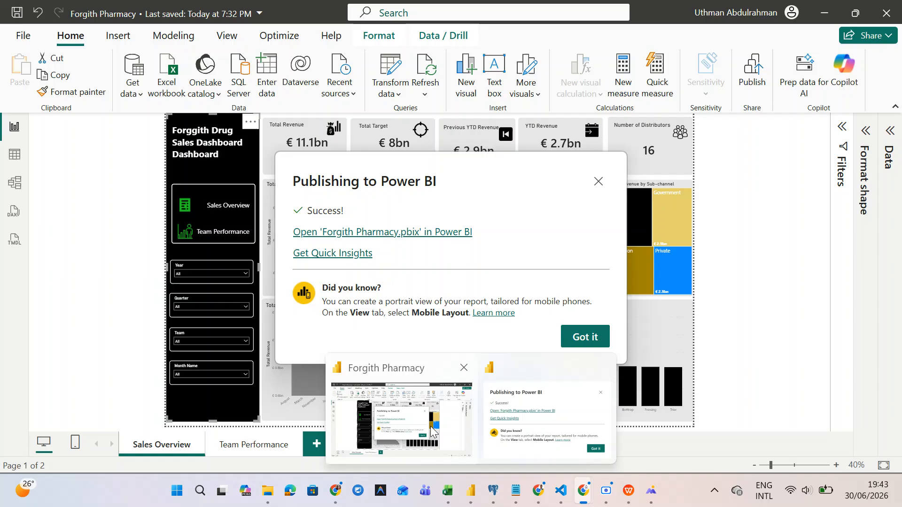
- Dismiss the publish message and start signing Power BI Desktop into the work account e-mail
left_click(580, 337)
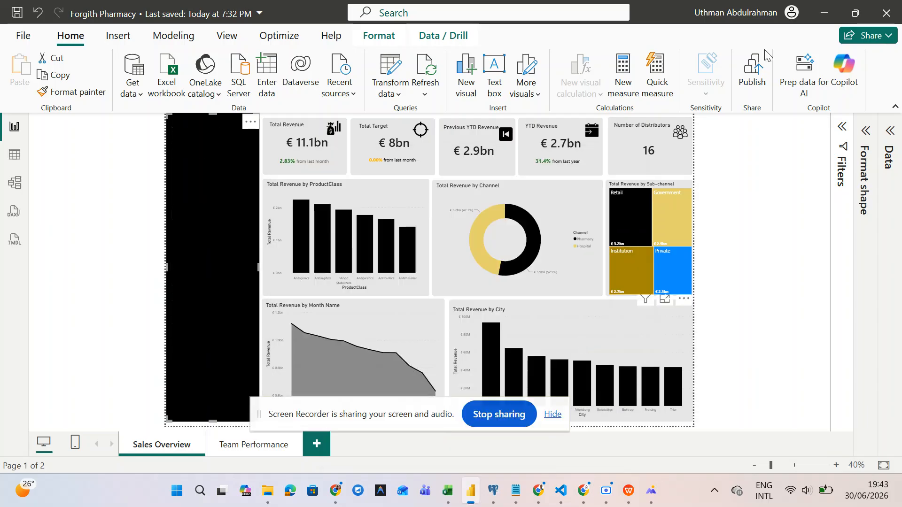
left_click(789, 16)
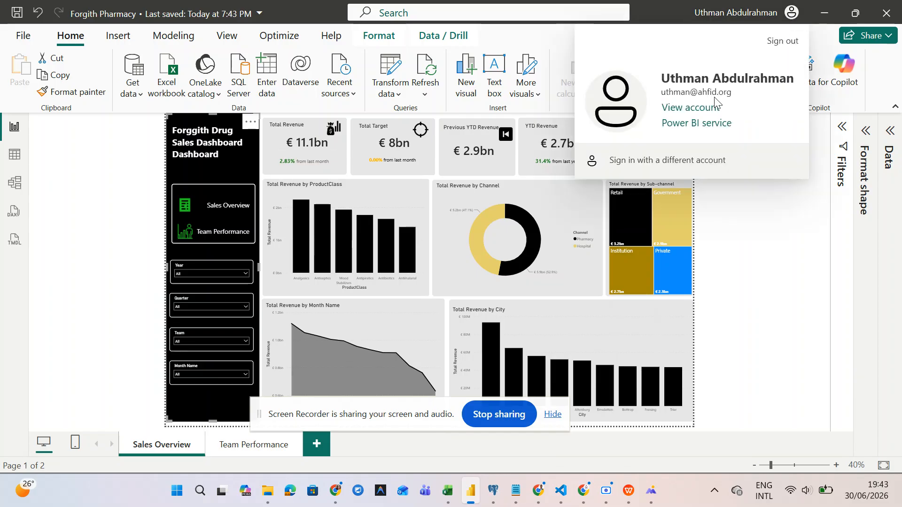
left_click(671, 160)
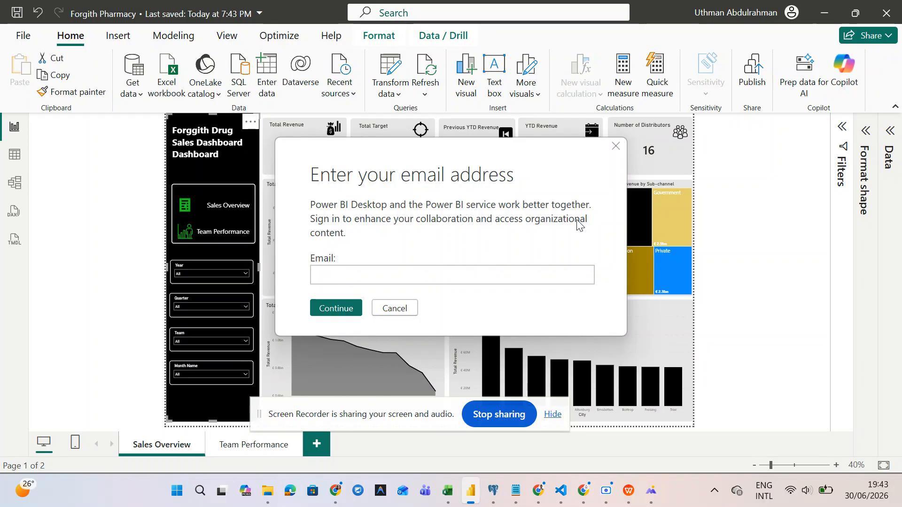
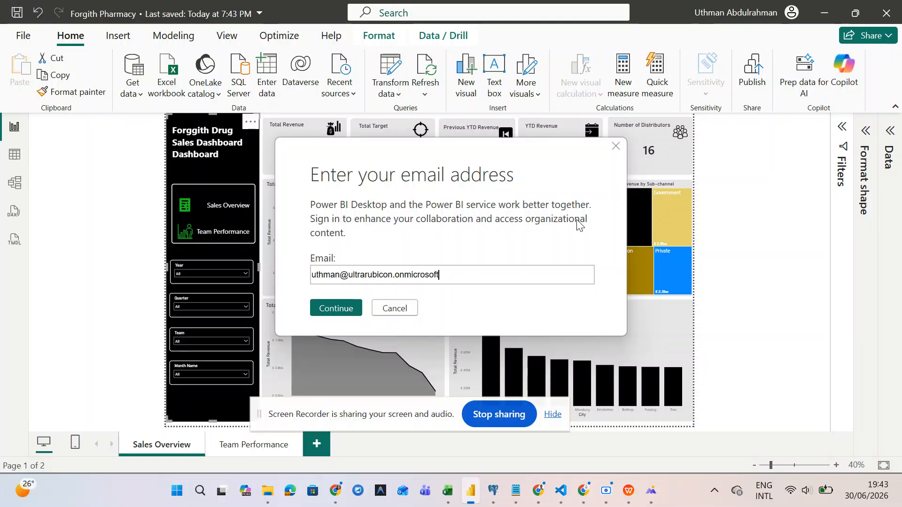
left_click(345, 310)
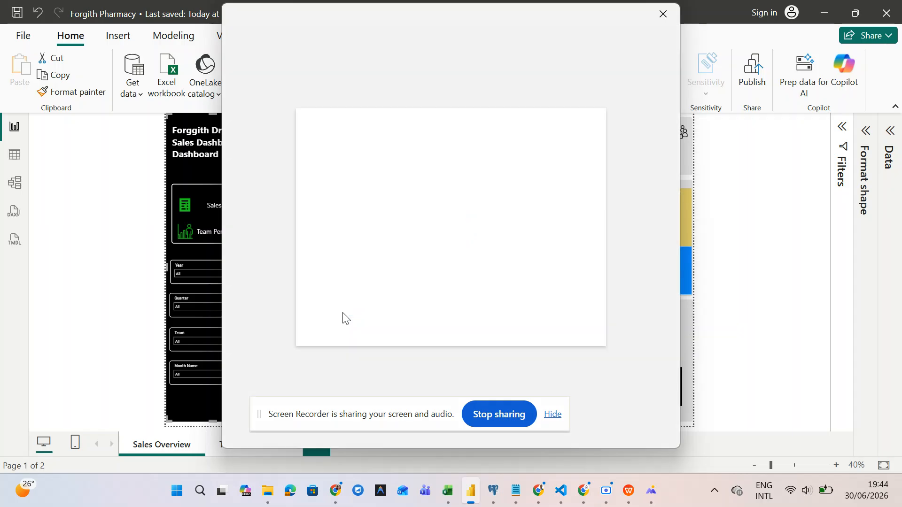
- Choose another account and re-enter the full work e-mail address, correcting typos
left_click(392, 292)
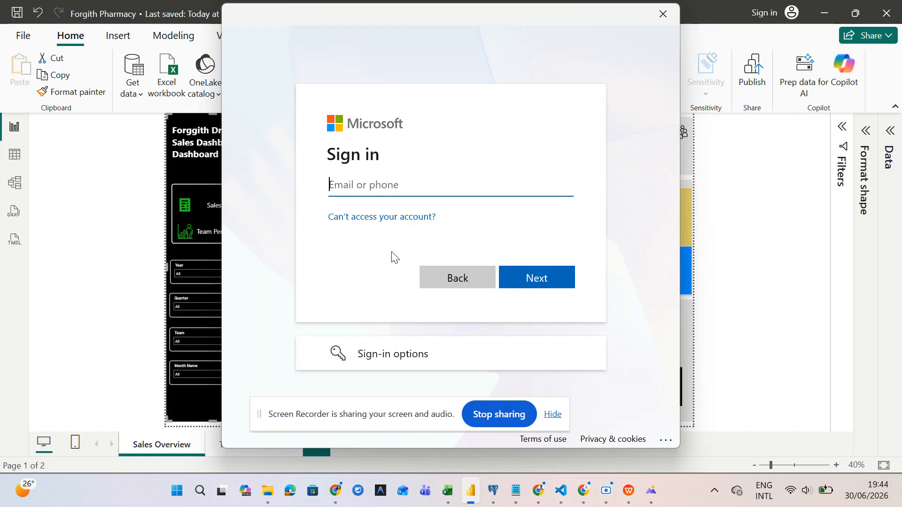
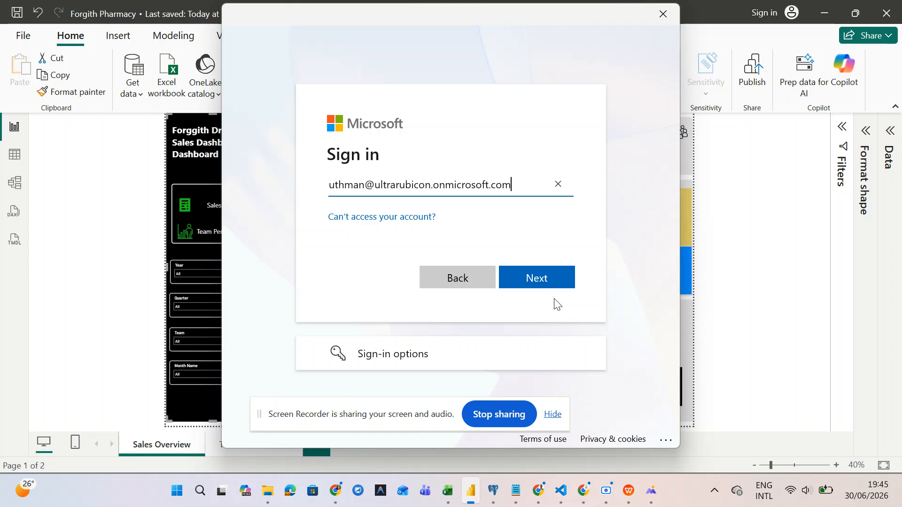
- Enter and verify the account password, sign in, and limit the sign-in to this app only
left_click(539, 280)
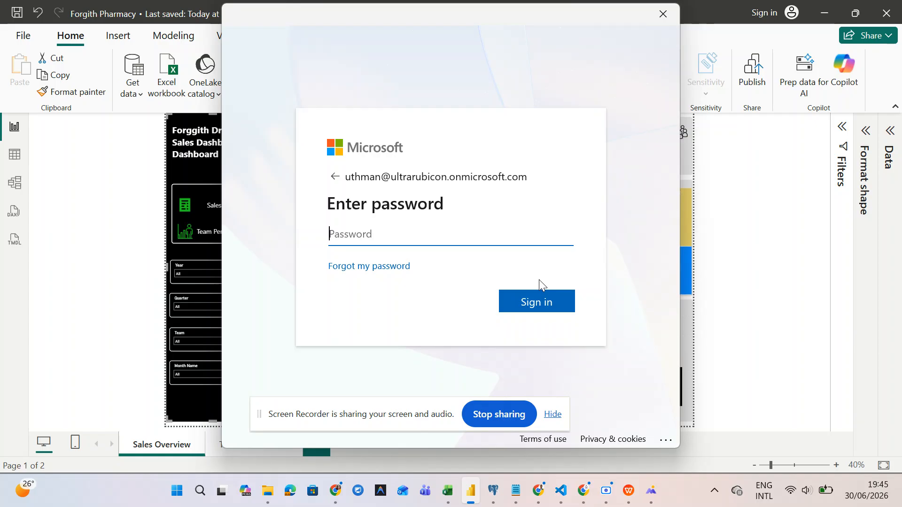
type("••••")
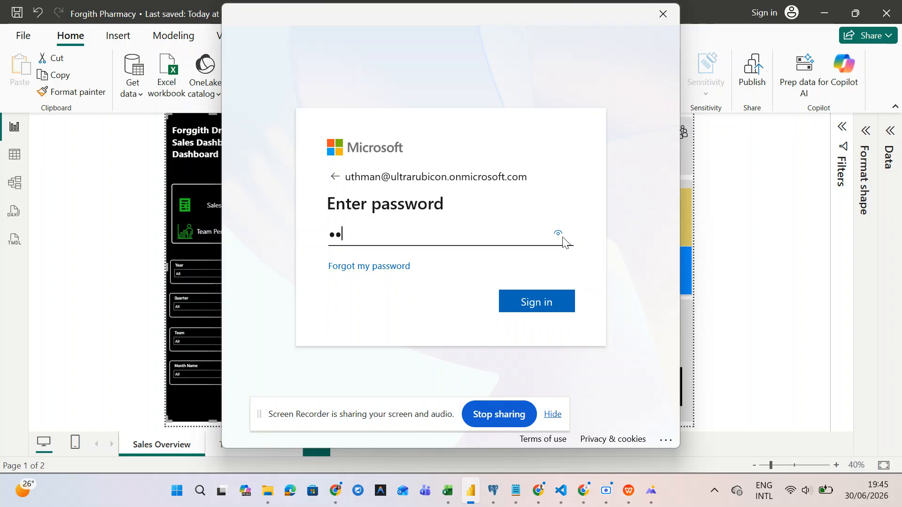
type("••••••••")
type("••@")
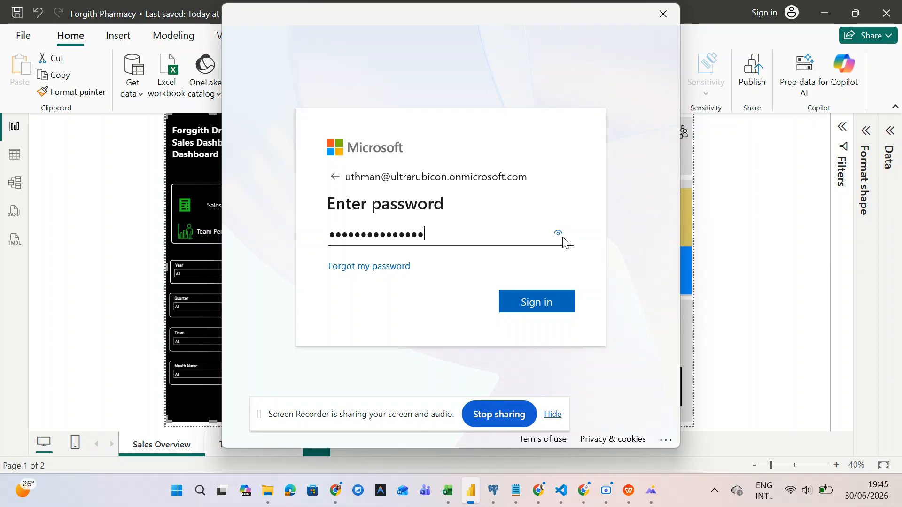
left_click(560, 235)
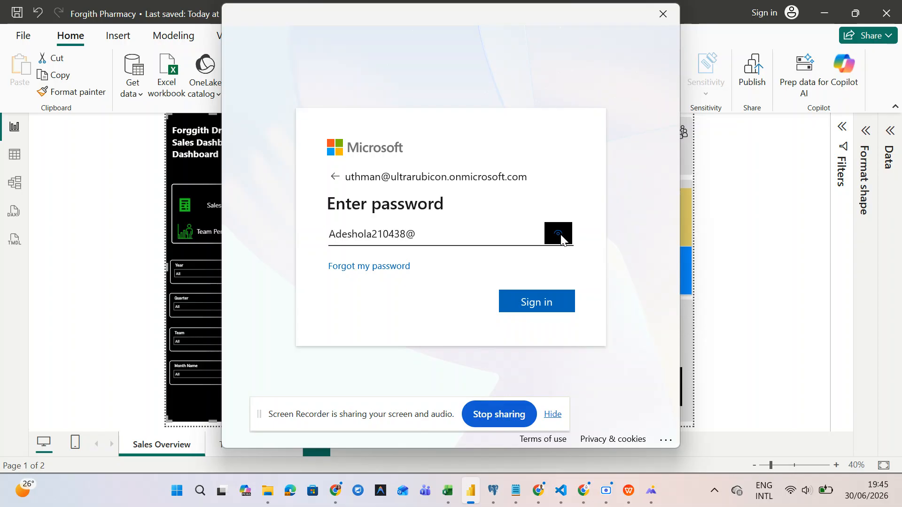
left_click(537, 303)
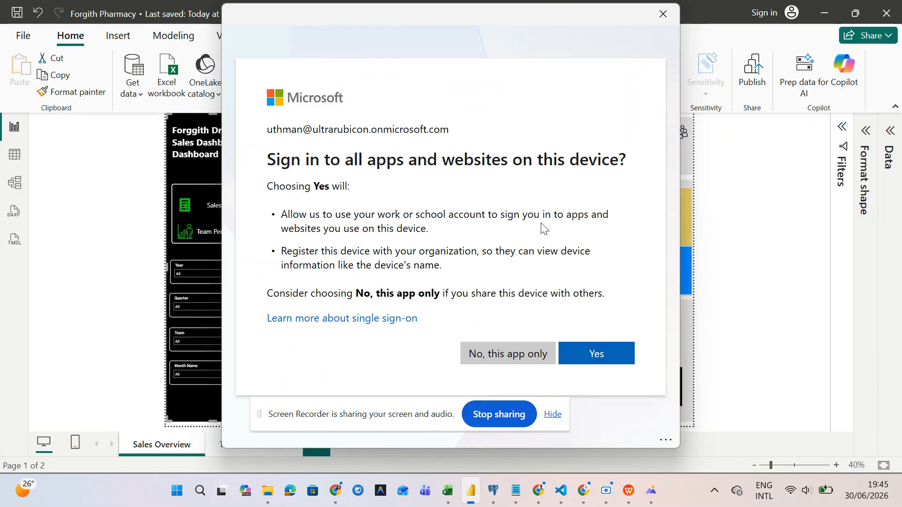
left_click(519, 353)
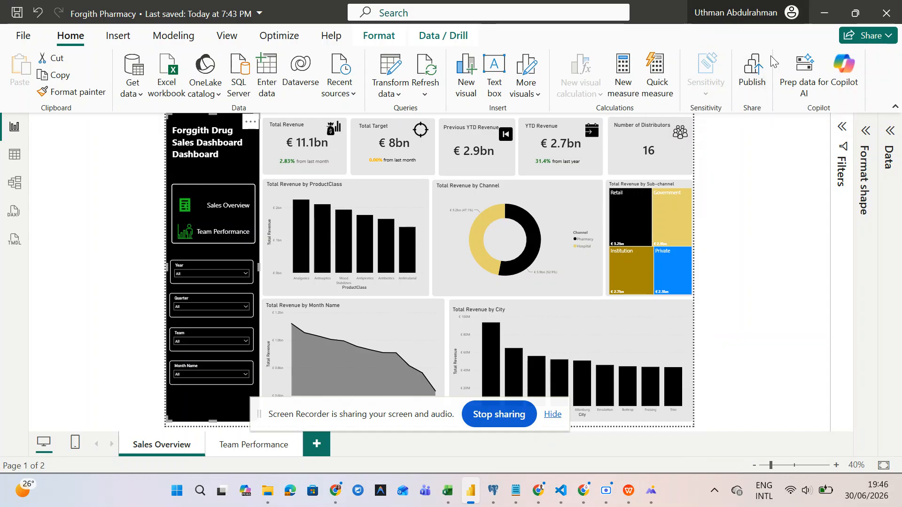
left_click(792, 13)
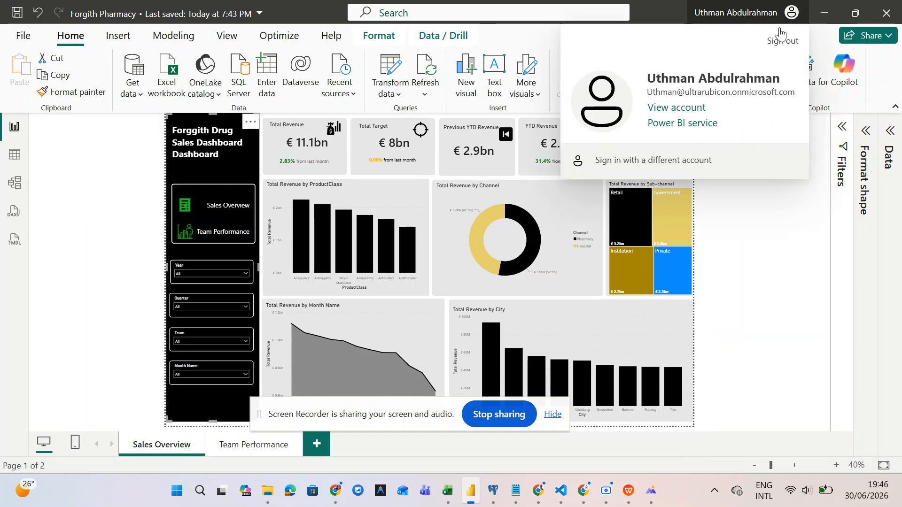
left_click(764, 209)
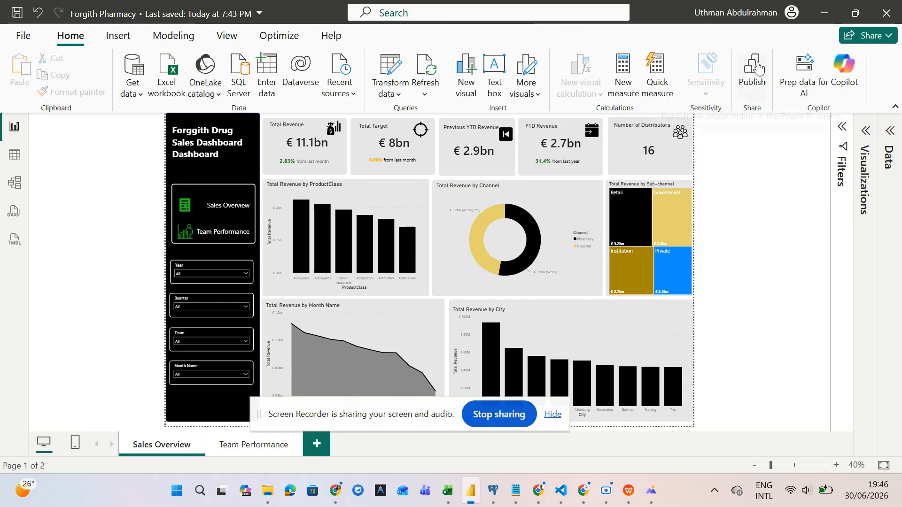
left_click(758, 93)
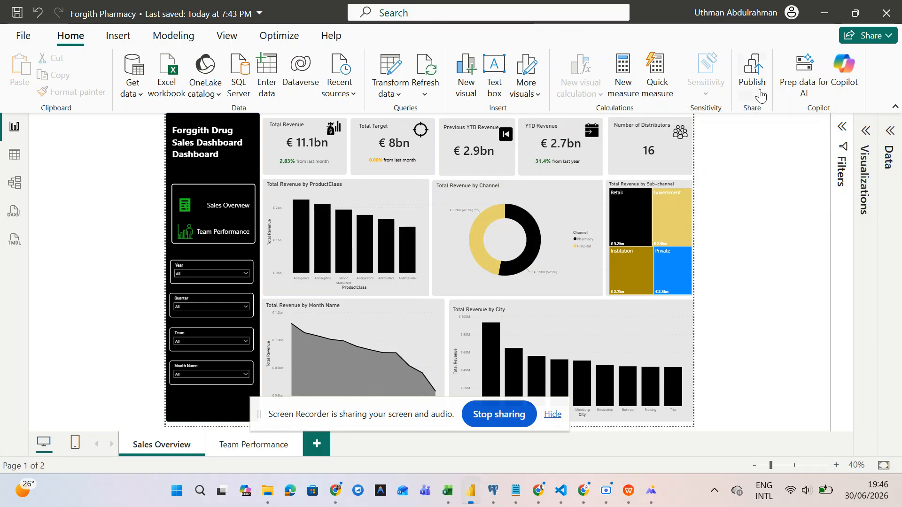
left_click(358, 229)
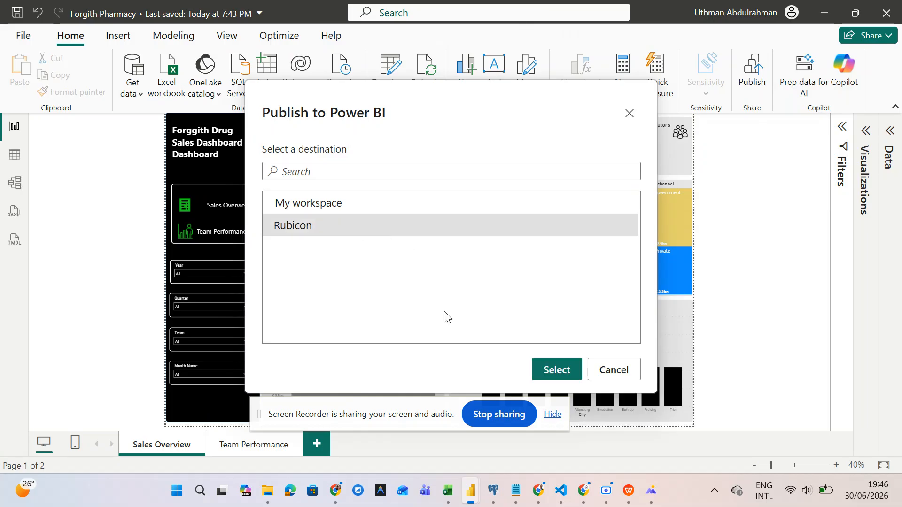
left_click(556, 369)
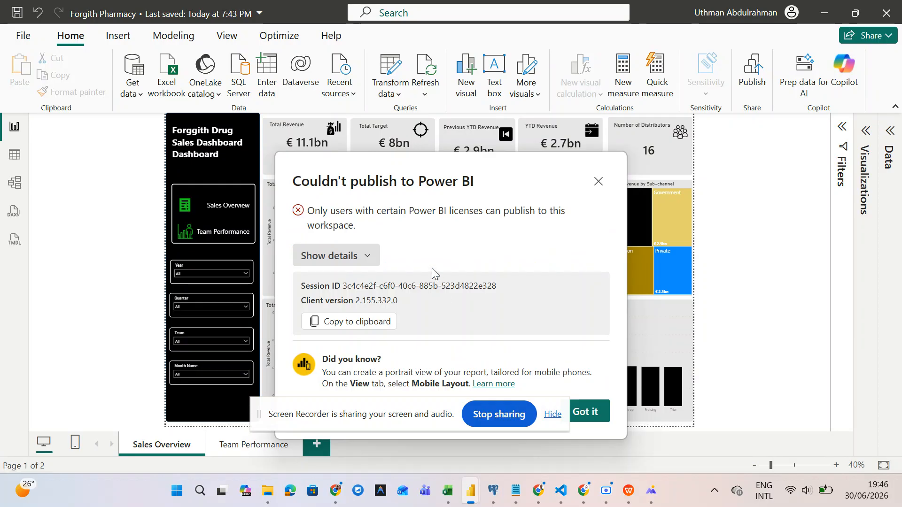
left_click(363, 257)
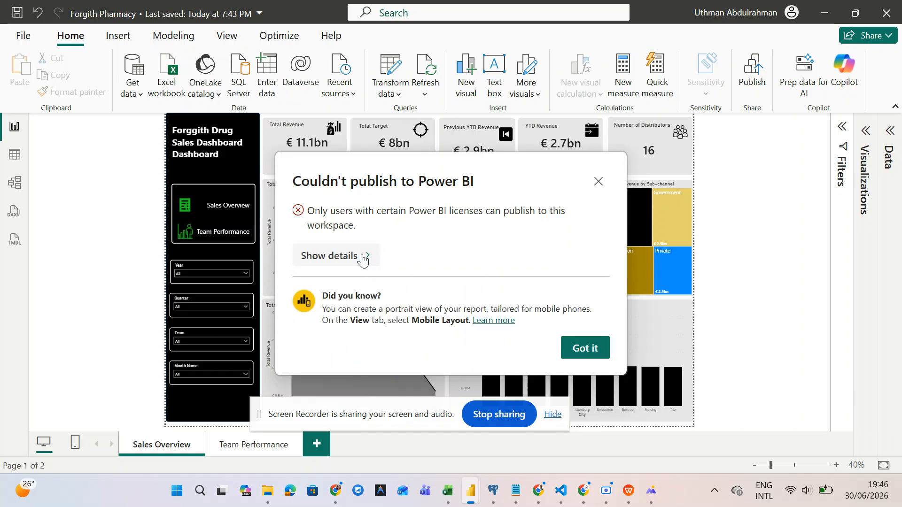
left_click(362, 257)
left_click_drag(352, 416, 118, 156)
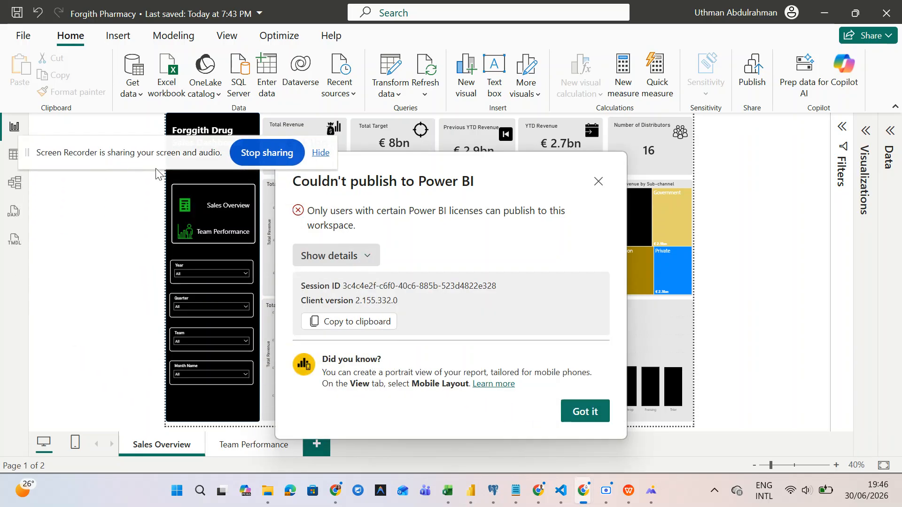
left_click(585, 412)
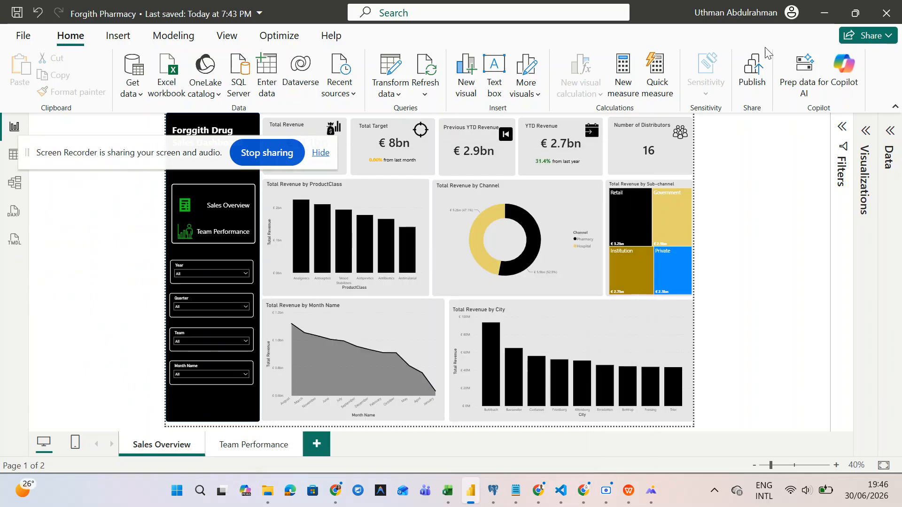
- Republish Forgith Pharmacy.pbix to My workspace and open the published report in Power BI
left_click(756, 92)
left_click(383, 207)
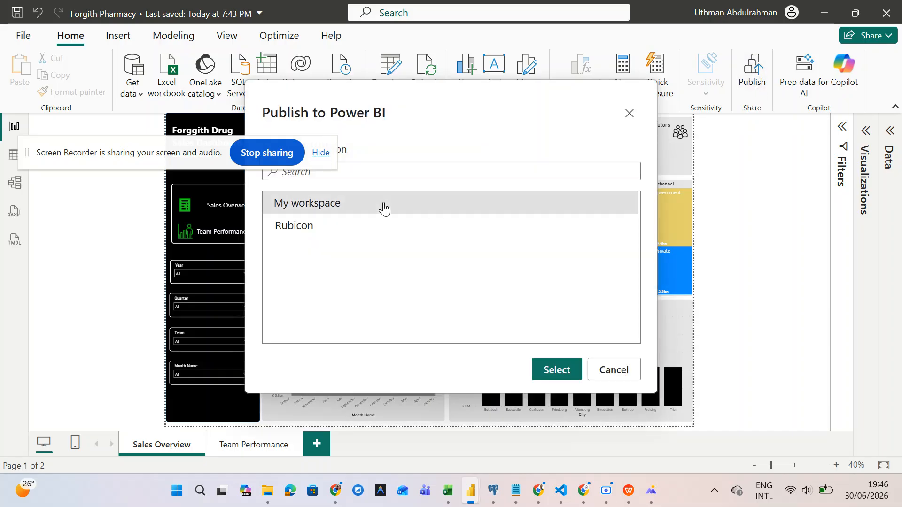
left_click(551, 375)
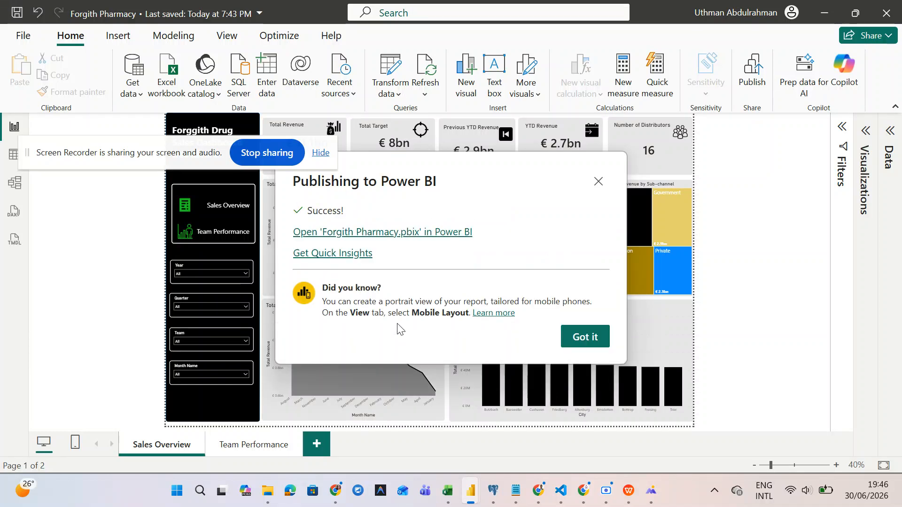
left_click(407, 239)
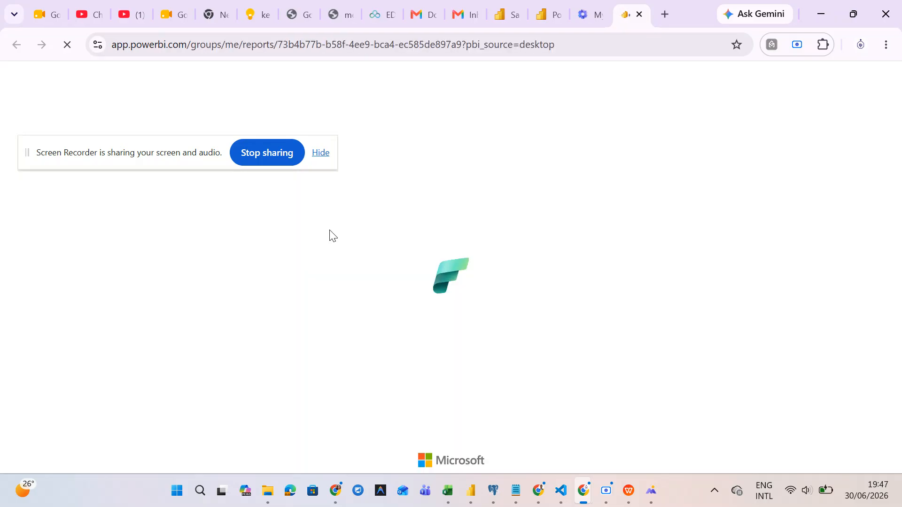
- Try File > Embed report > Publish to web (public) and acknowledge the admin-approval notice
left_click_drag(159, 149, 374, 396)
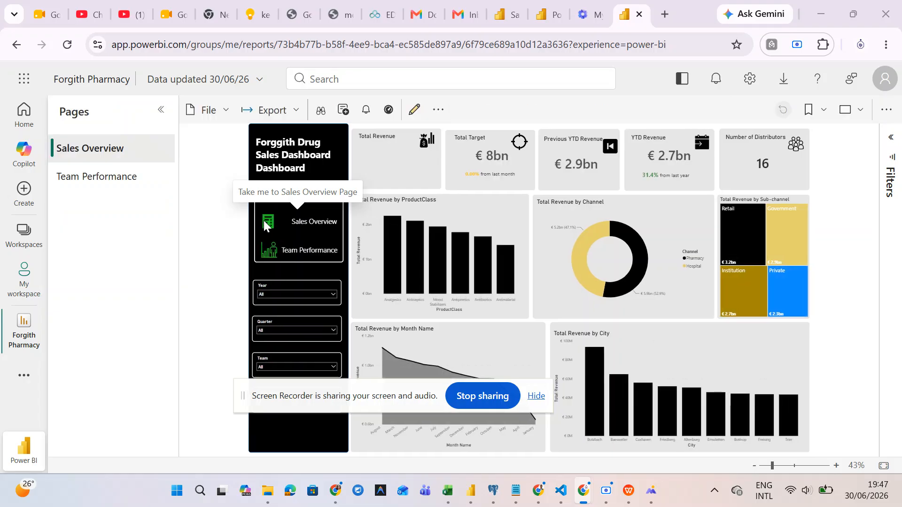
left_click(226, 119)
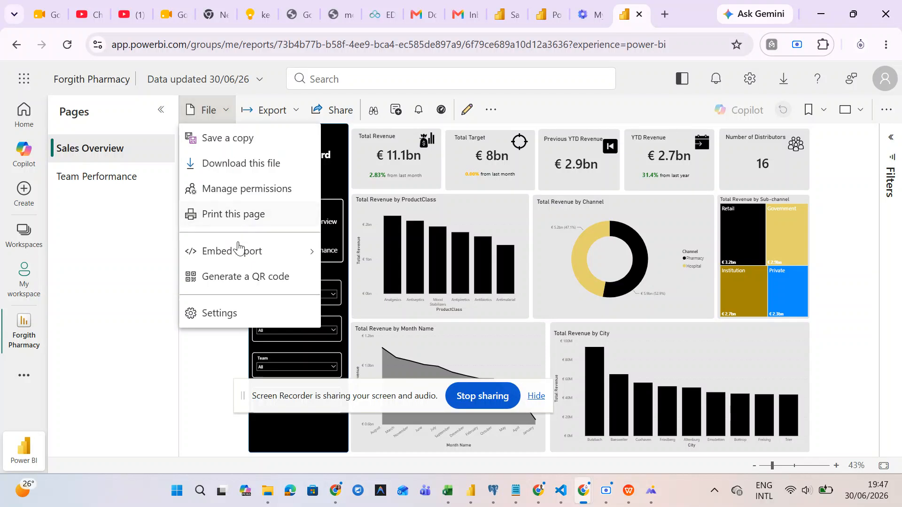
mouse_move(239, 262)
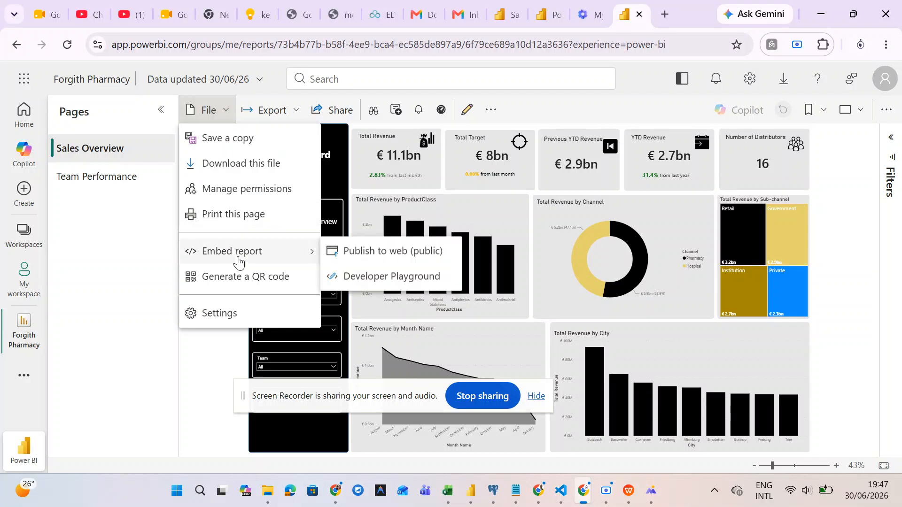
left_click(358, 257)
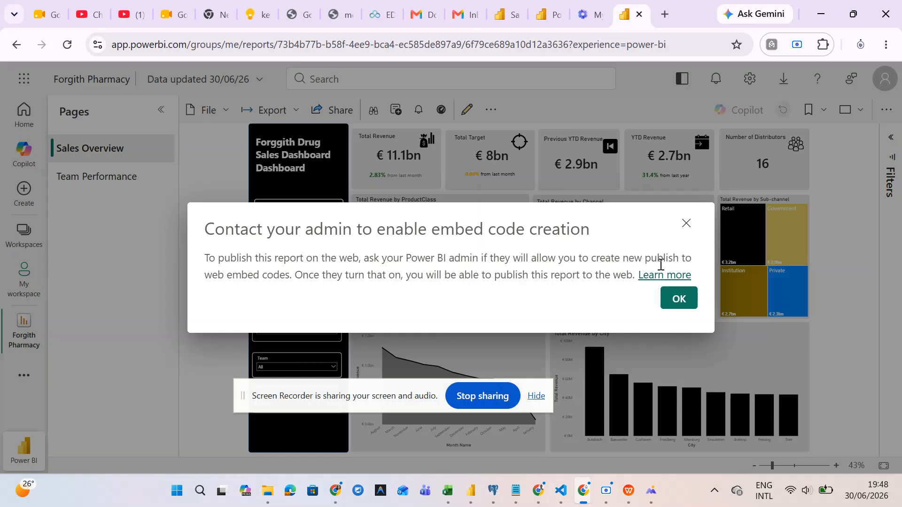
left_click(675, 306)
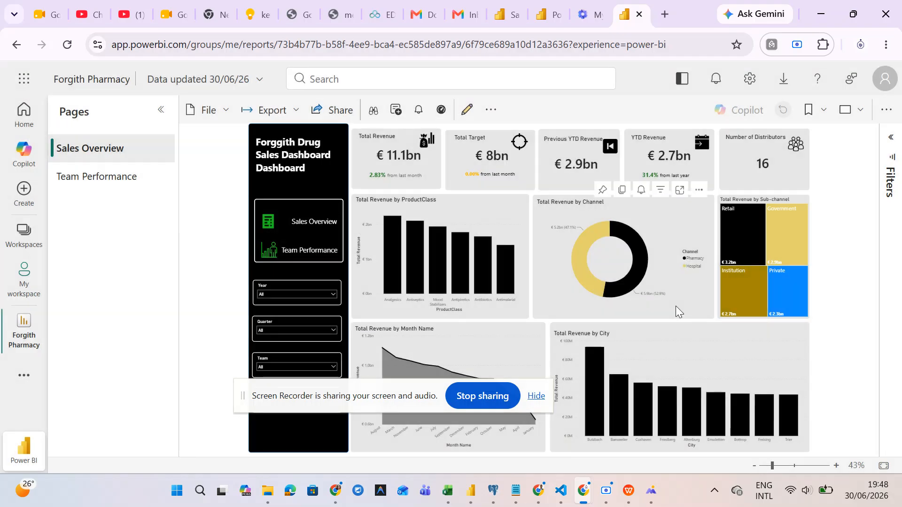
- Check the Export options and try Share, dismissing the paid-licence upgrade prompt
left_click(297, 111)
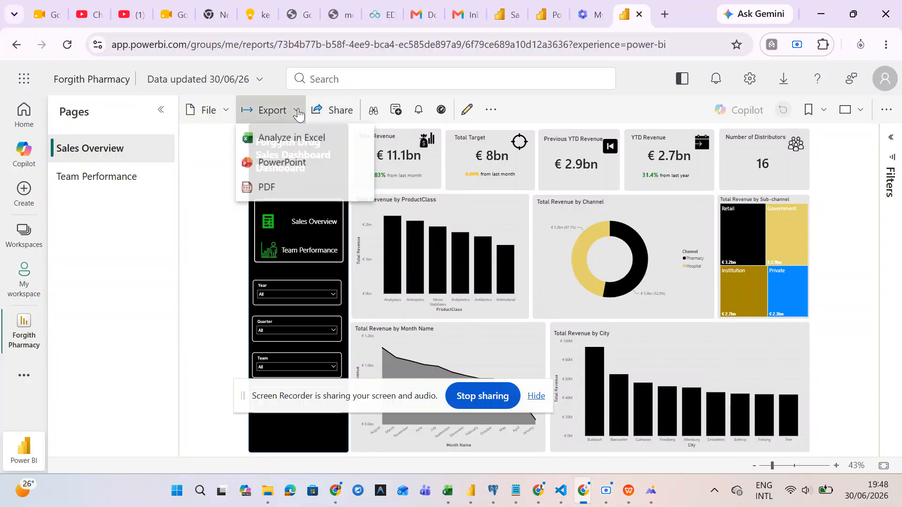
left_click(340, 115)
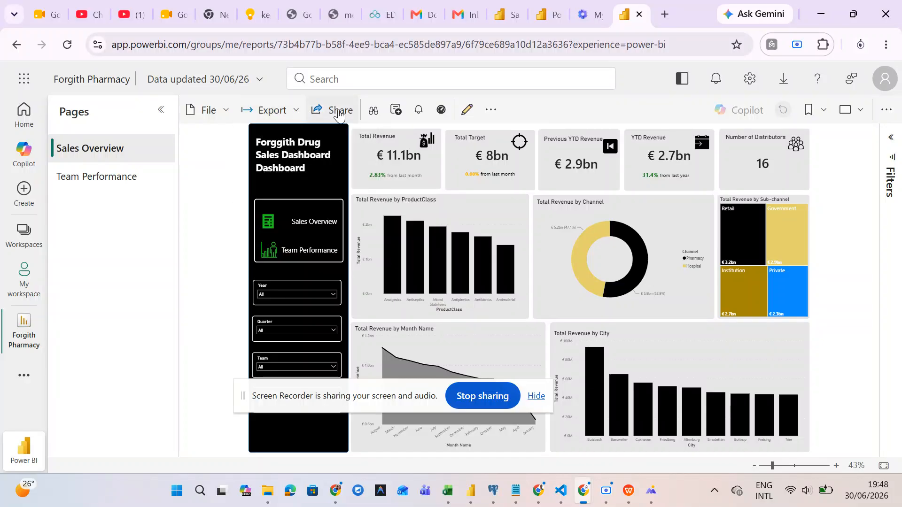
left_click(340, 113)
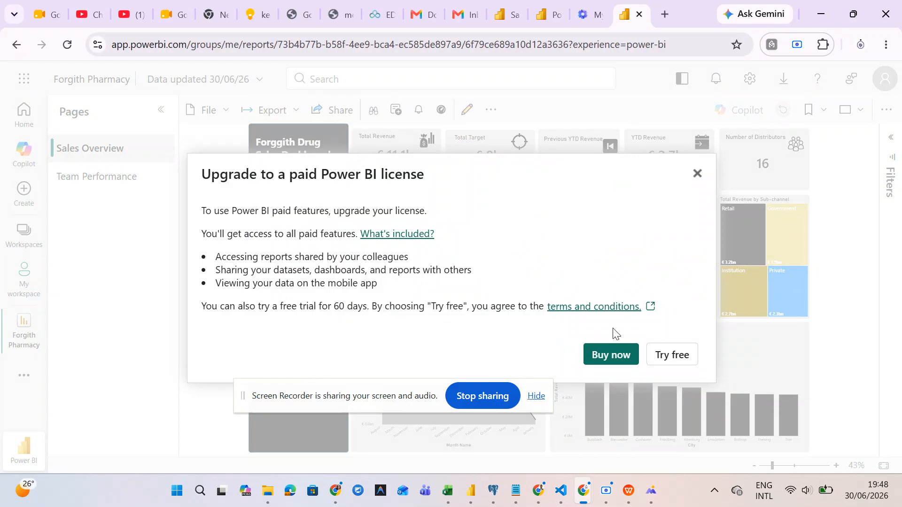
left_click(697, 174)
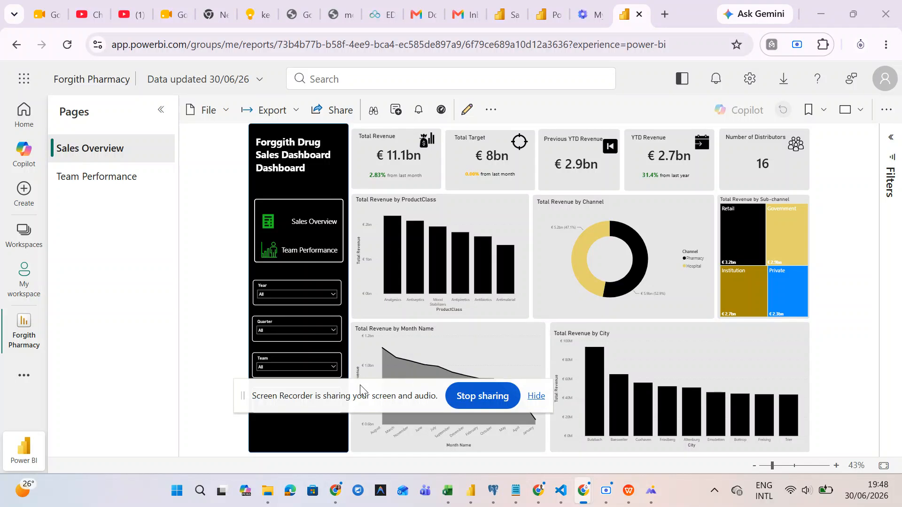
left_click_drag(358, 395, 343, 489)
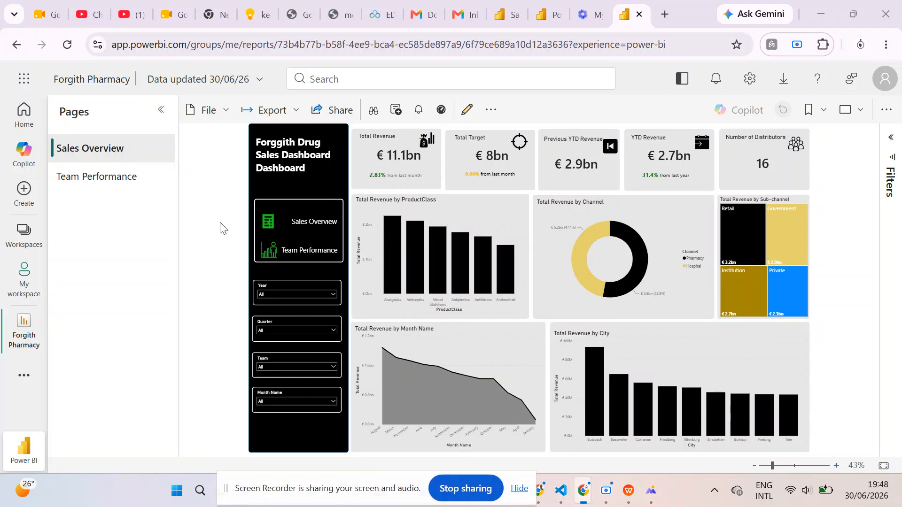
- Reopen the report's File menu, then bring the Screen Recorder window forward
left_click(227, 110)
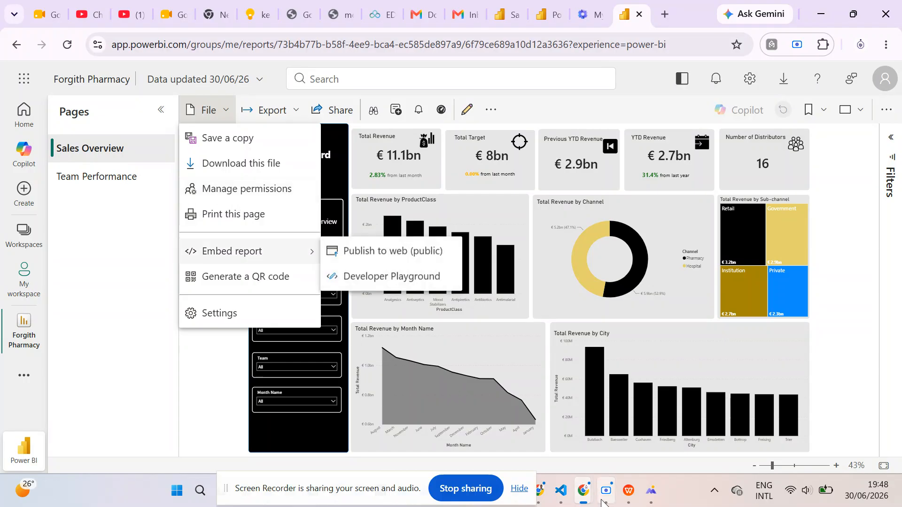
mouse_move(607, 497)
left_click(611, 401)
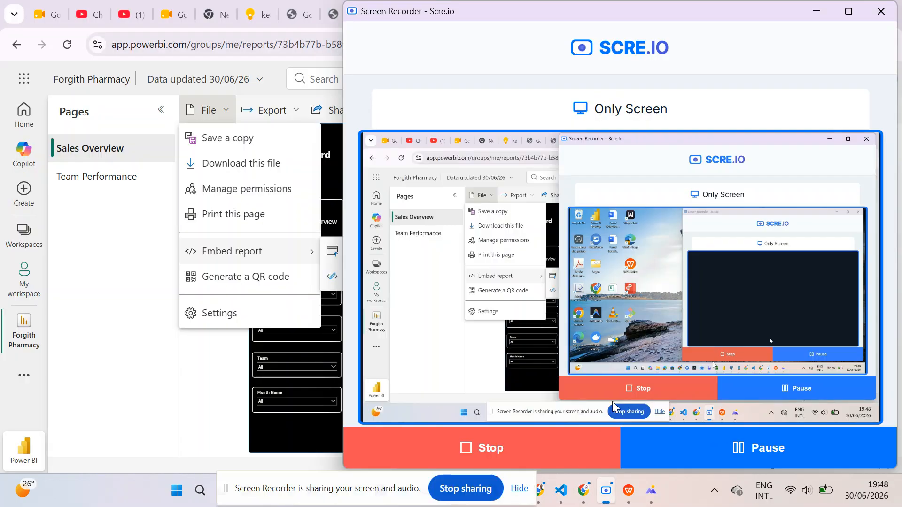